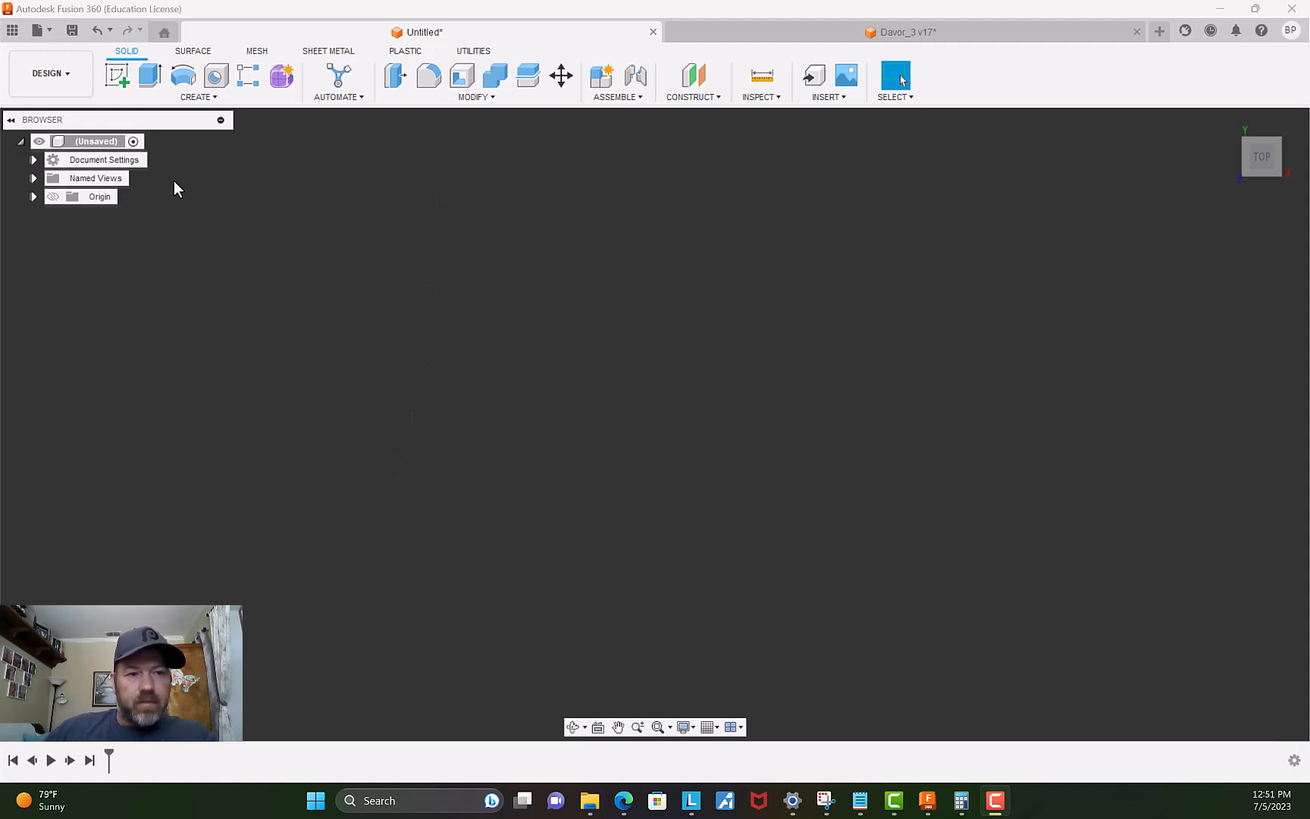
Start a new sketch on the horizontal XY plane.
click(120, 81)
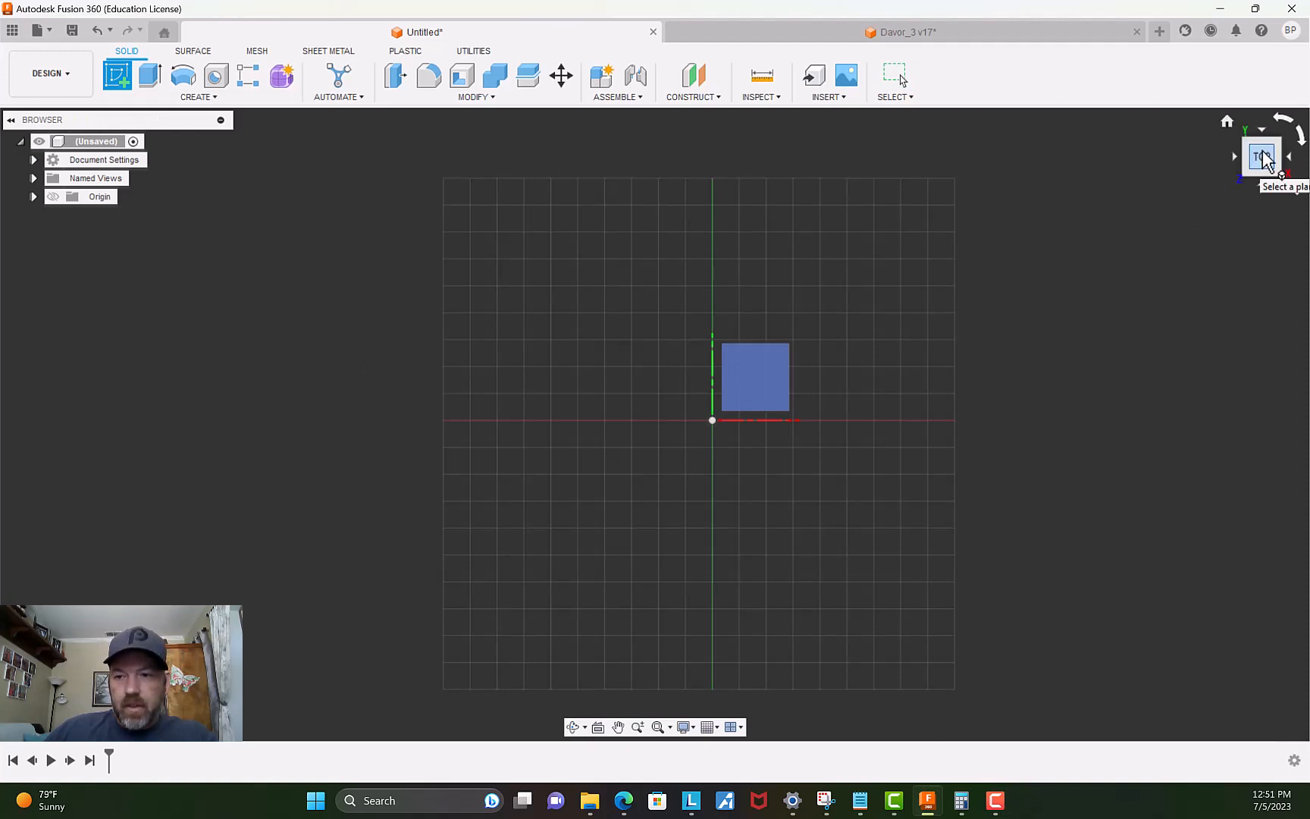
click(763, 373)
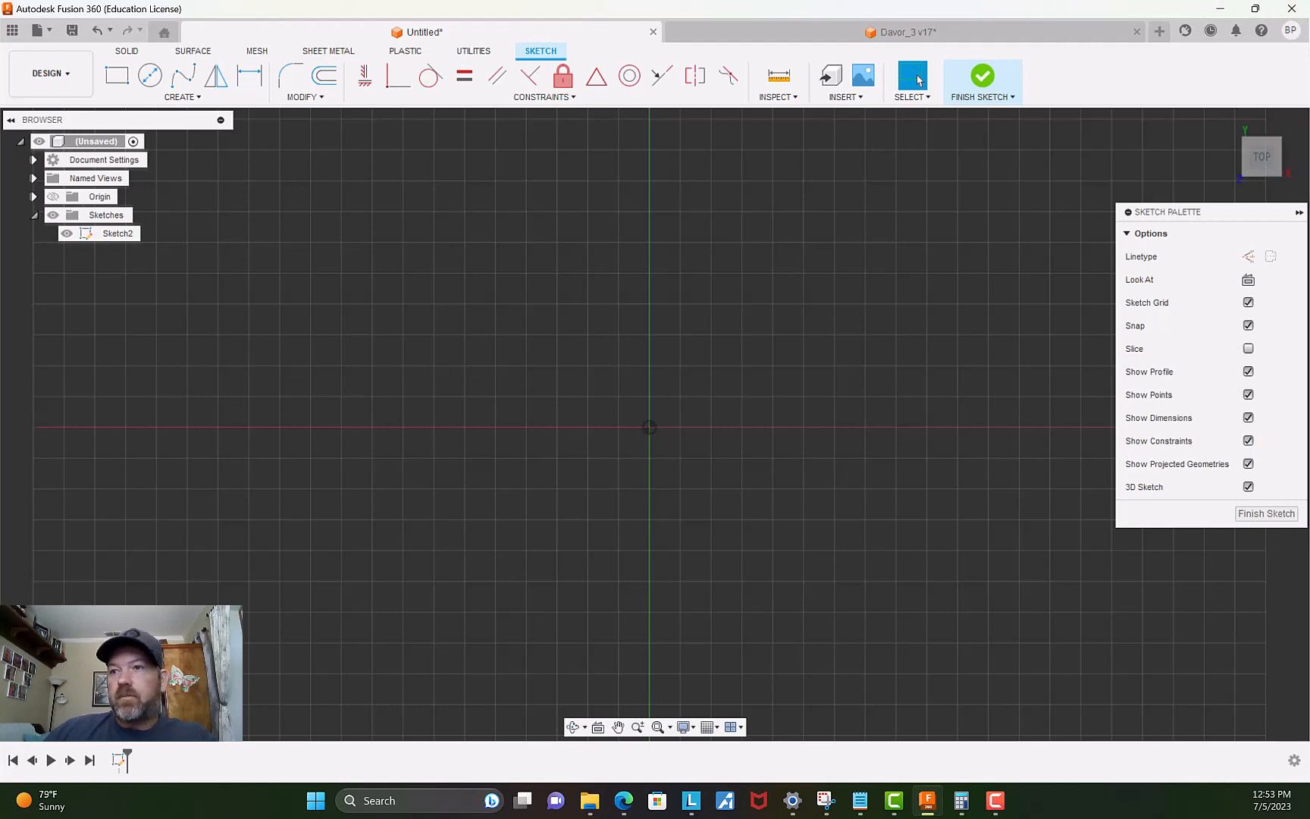
Switch to Calculator and compute 1.25 minus 1.062.
key(alt+Tab)
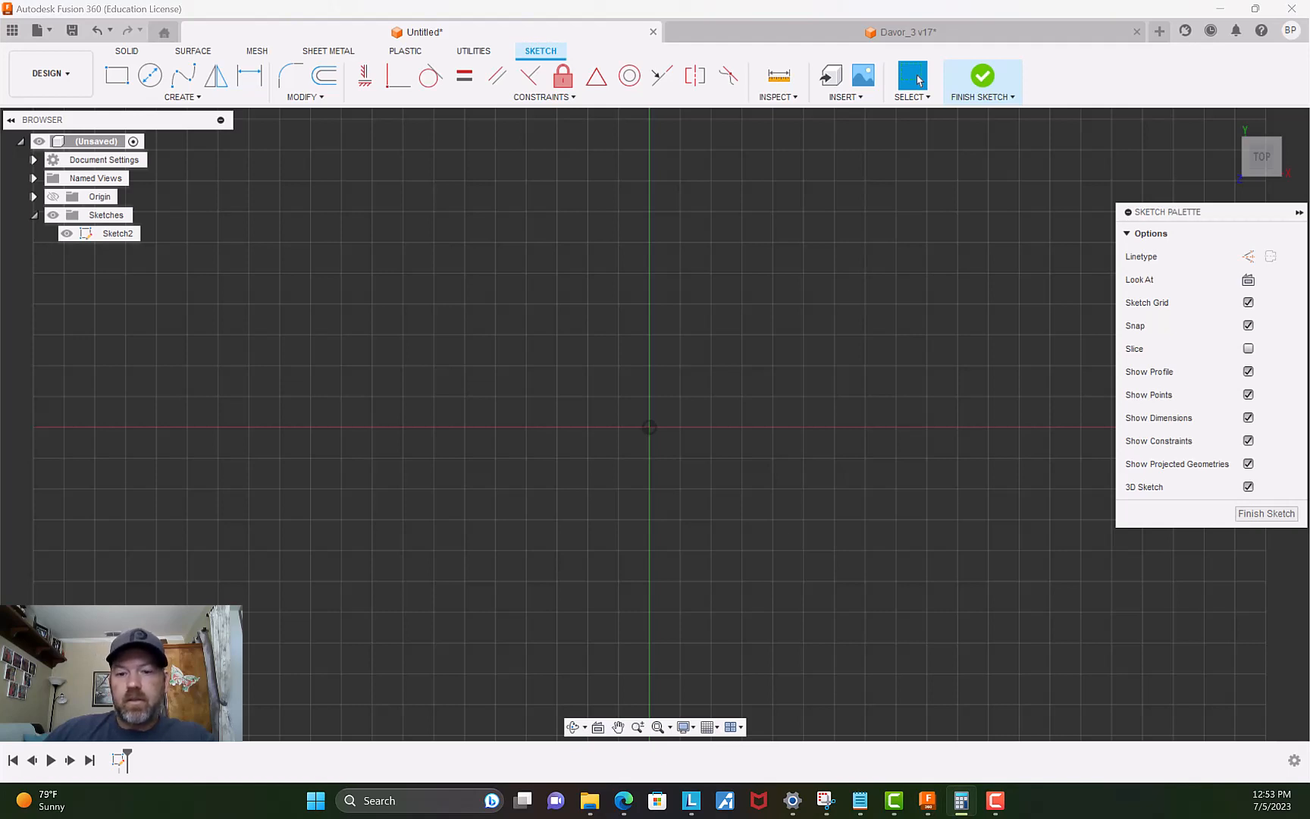
drag(0, 447, 812, 117)
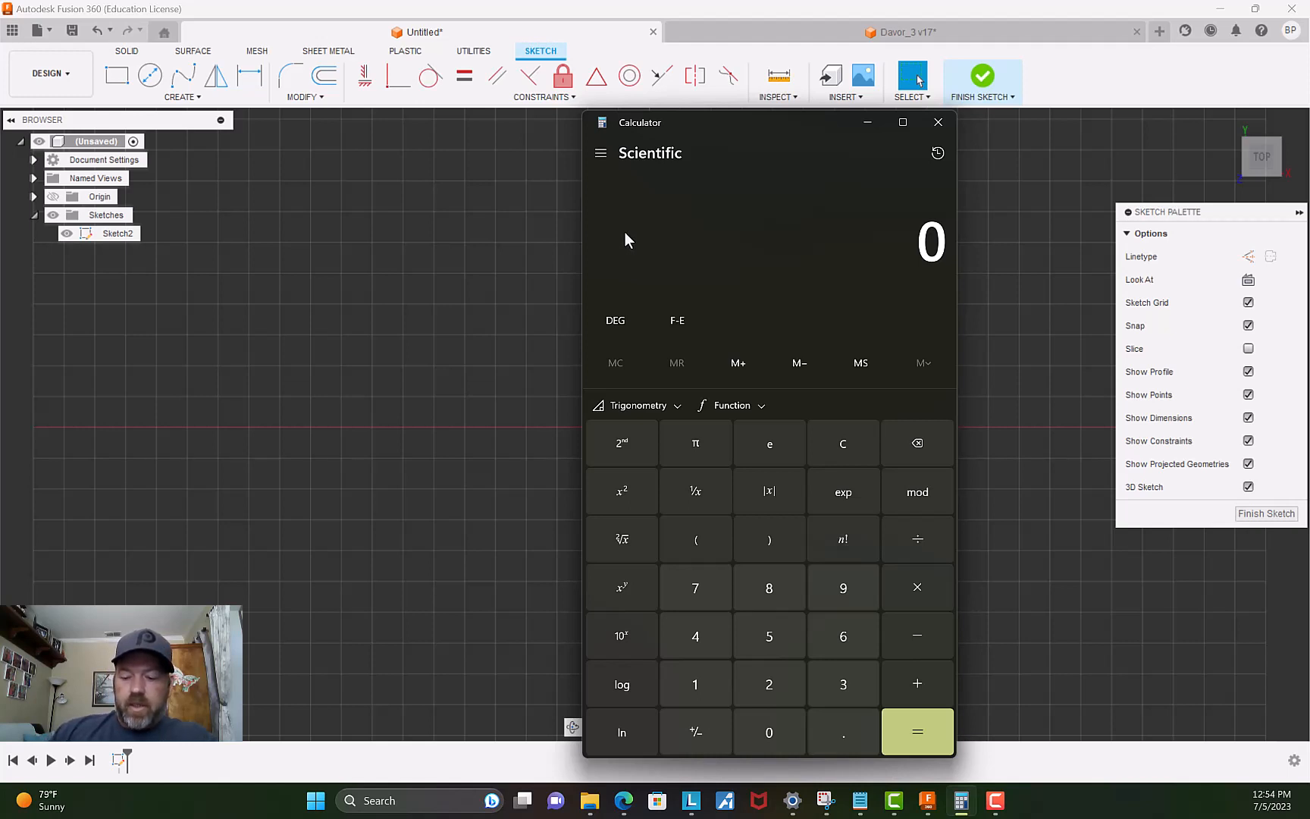
text(1.25 )
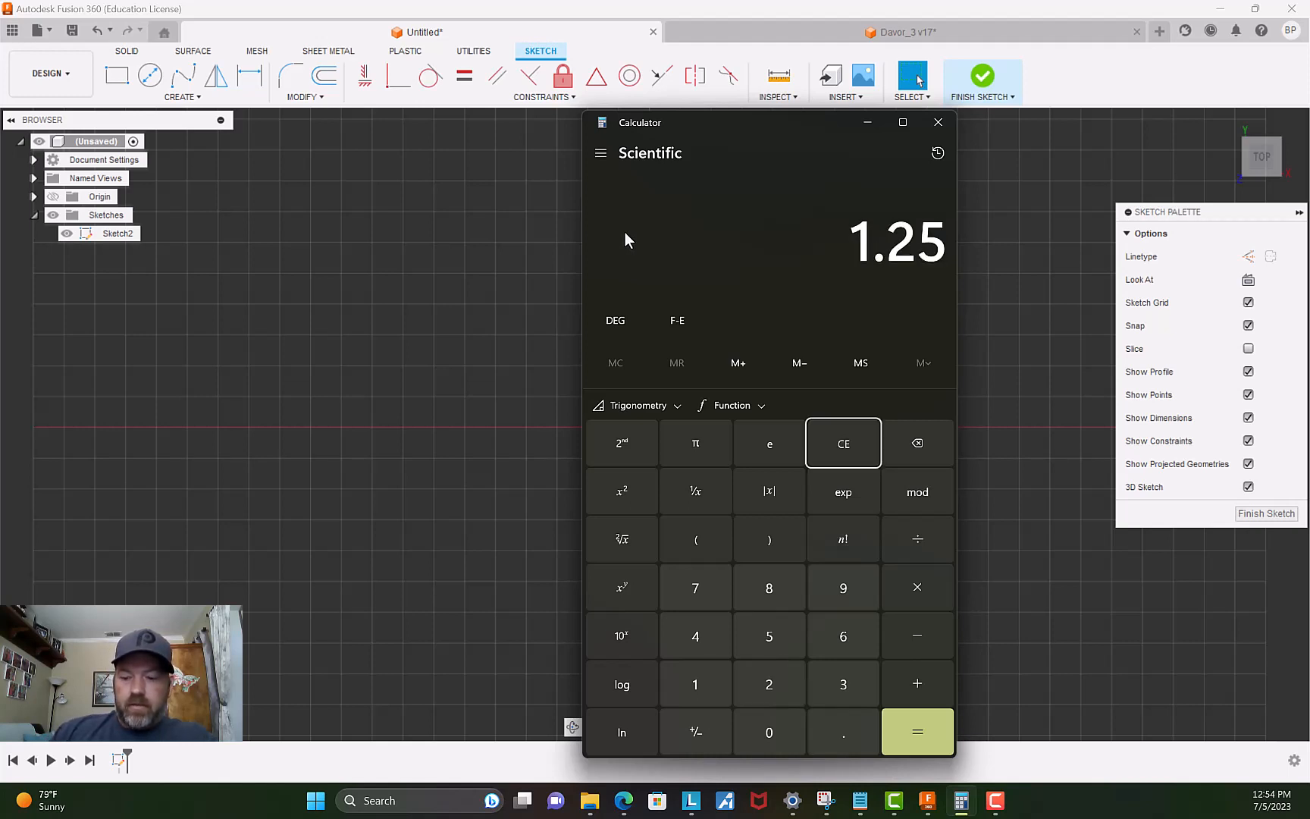
text(- )
text(1.062)
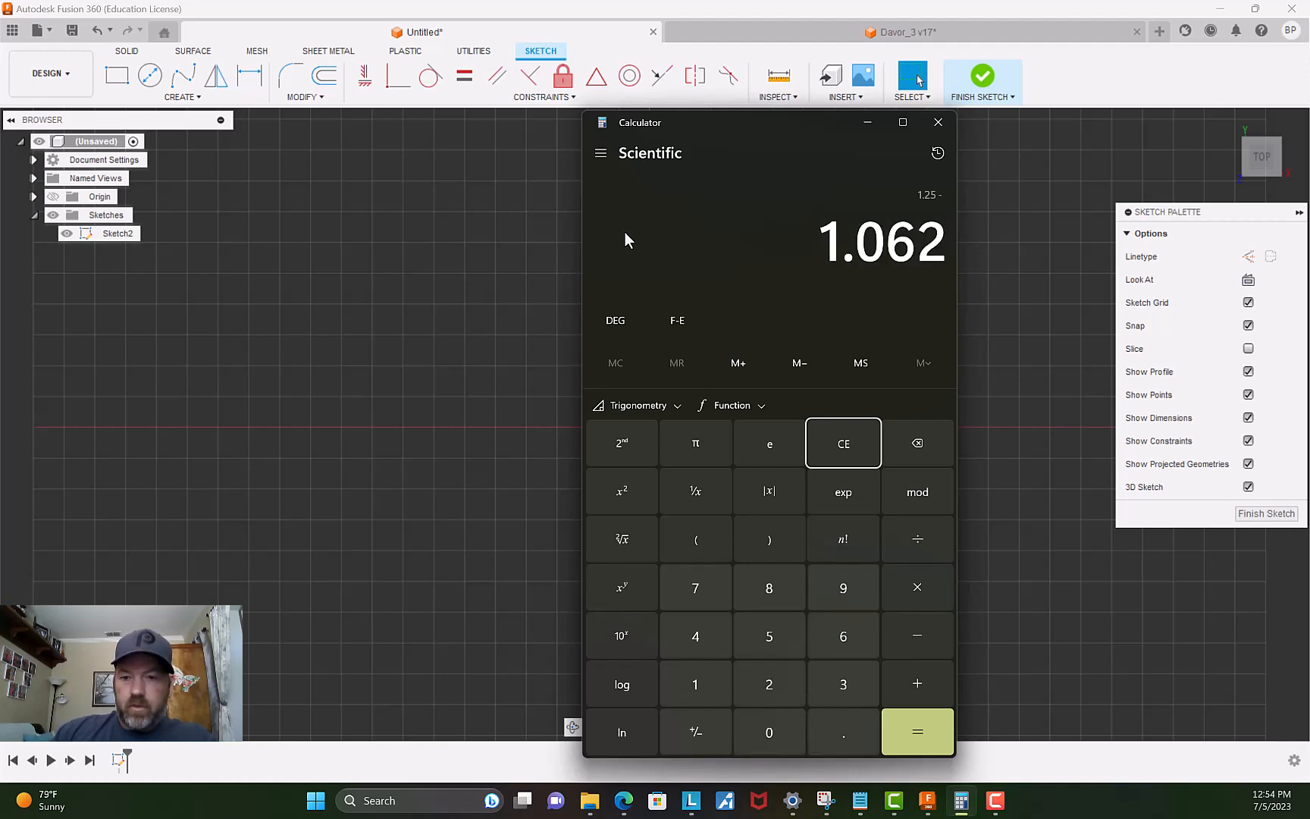
key(Return)
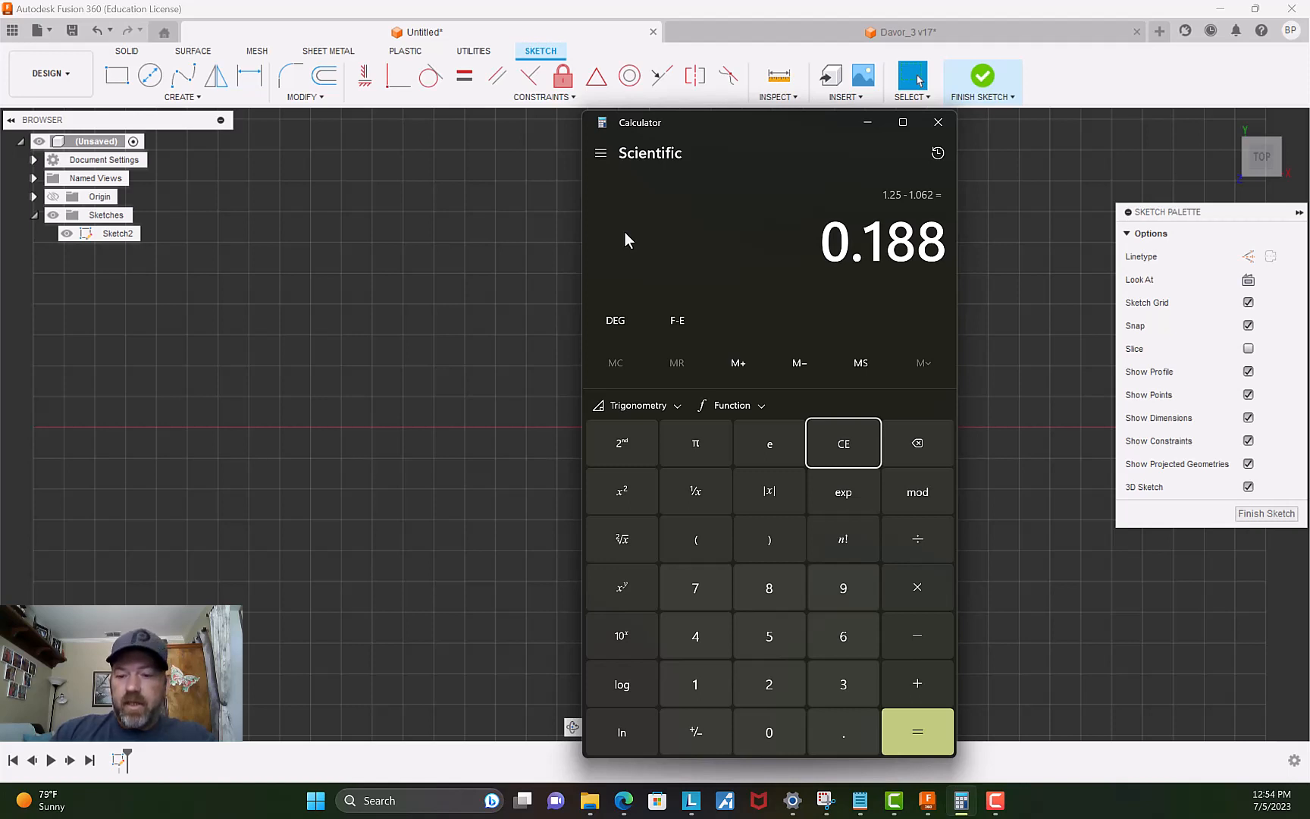
Divide the difference by 16.75 and halve the quotient.
key(slash)
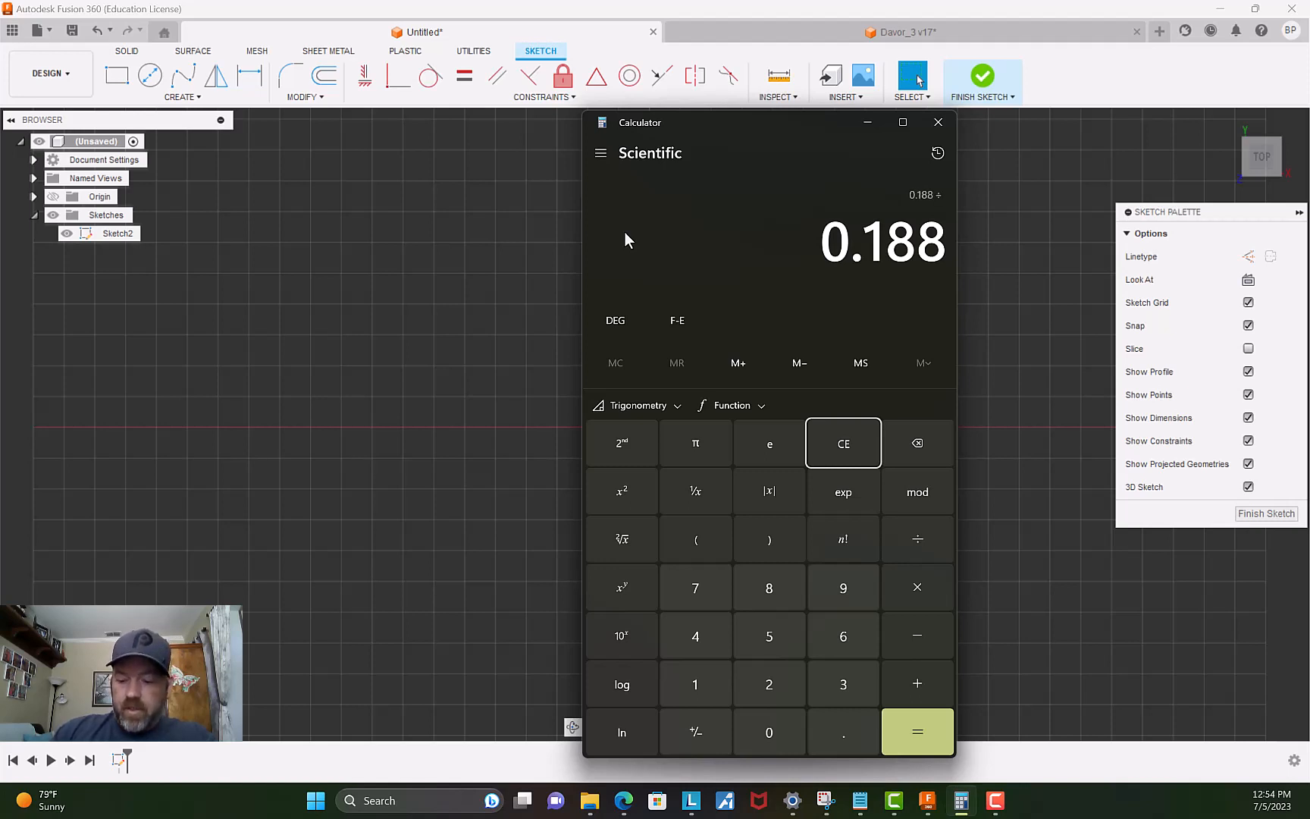
text(16.75)
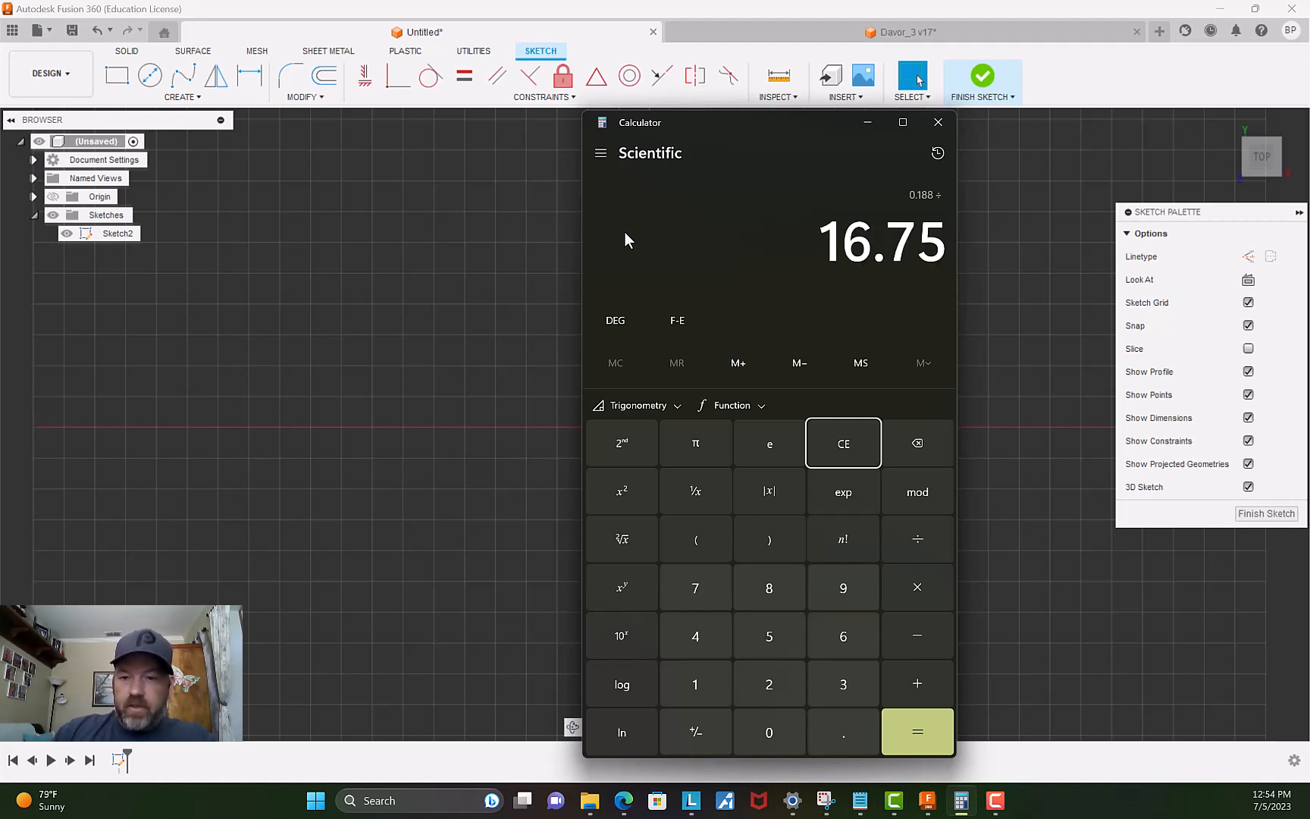
key(Return)
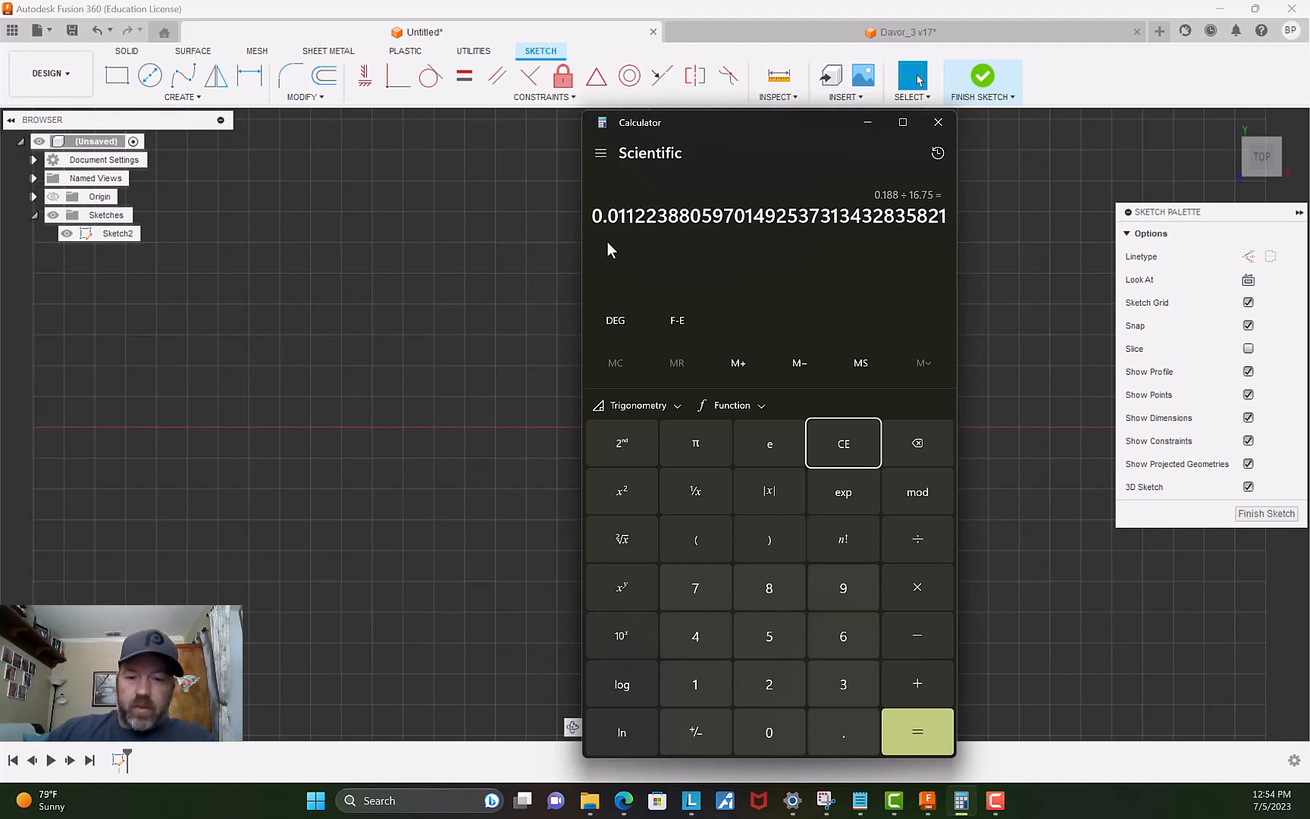
click(917, 538)
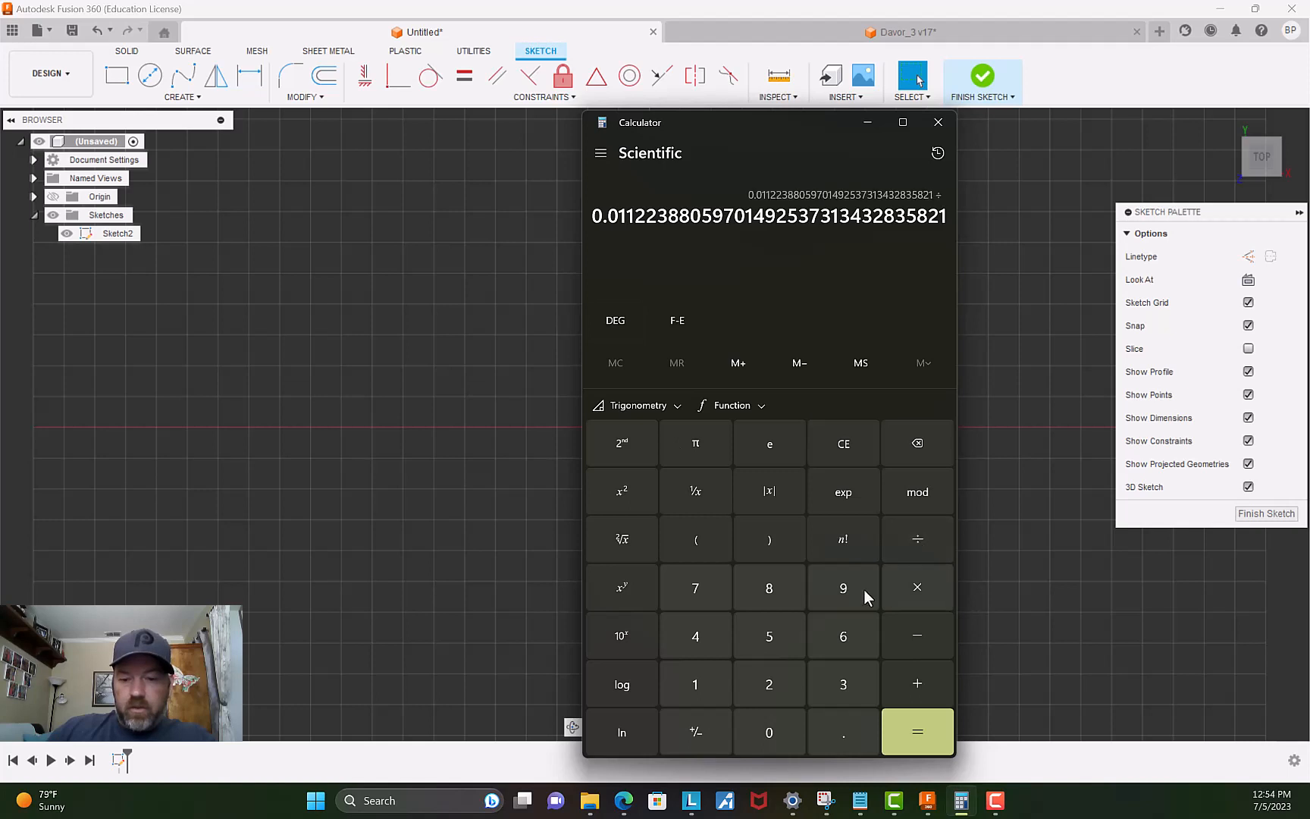
click(765, 682)
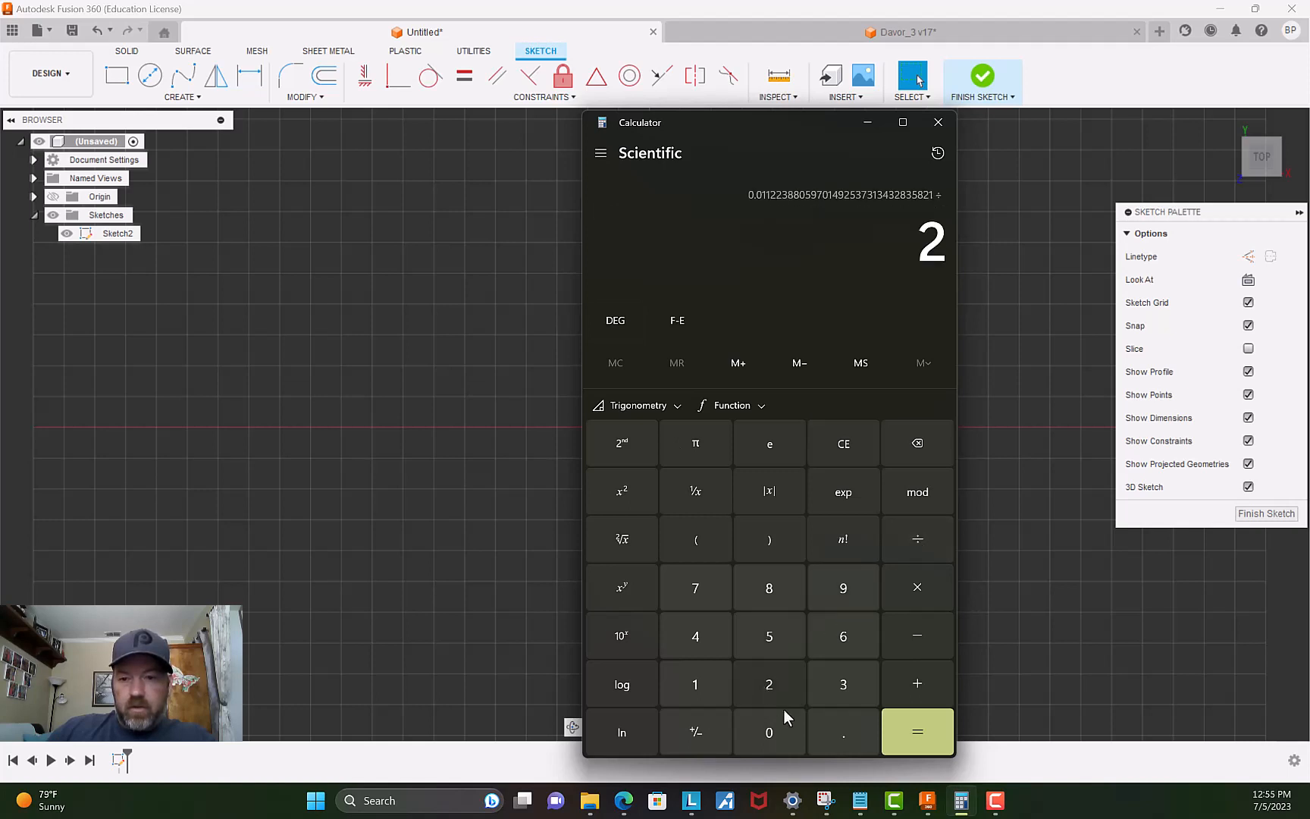
click(909, 734)
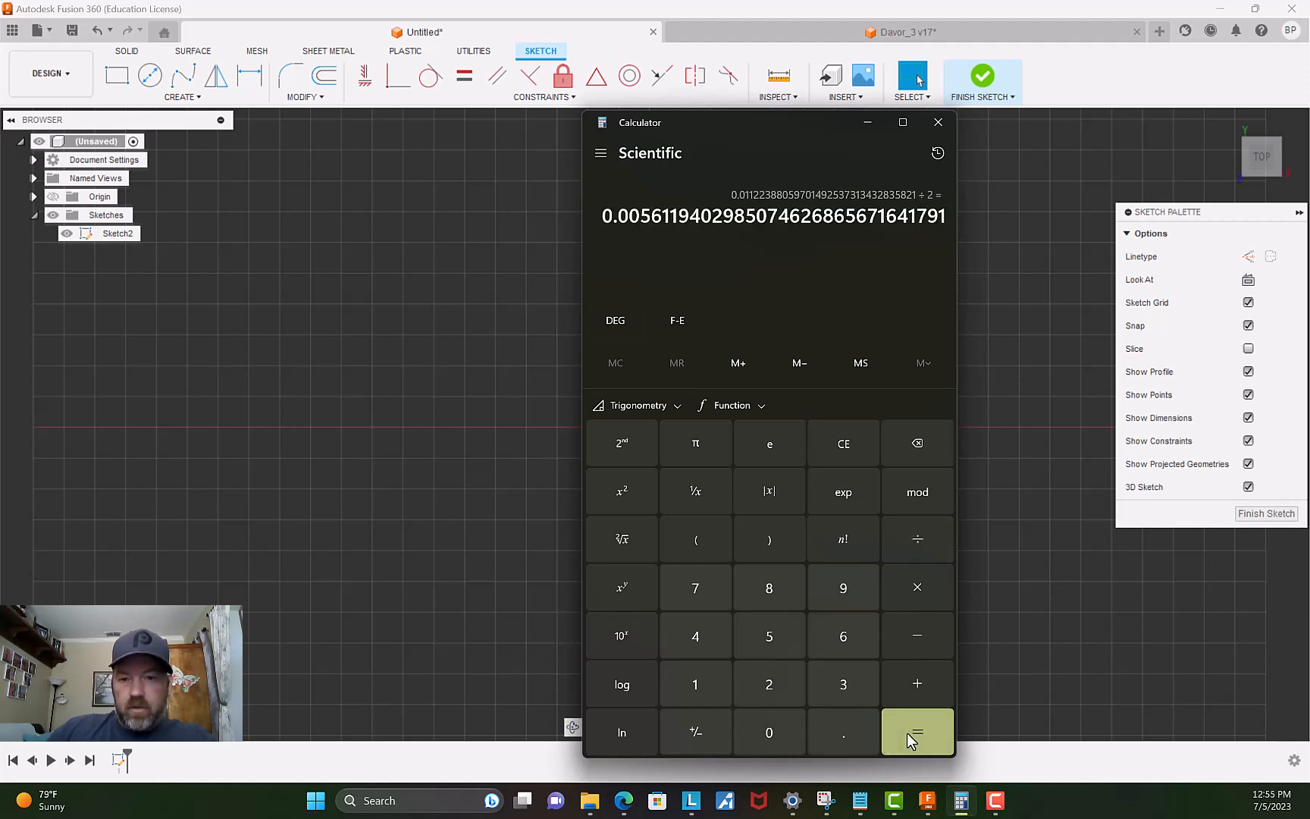
Take the inverse tangent of the result in degrees and move the calculator off the sketch.
click(665, 410)
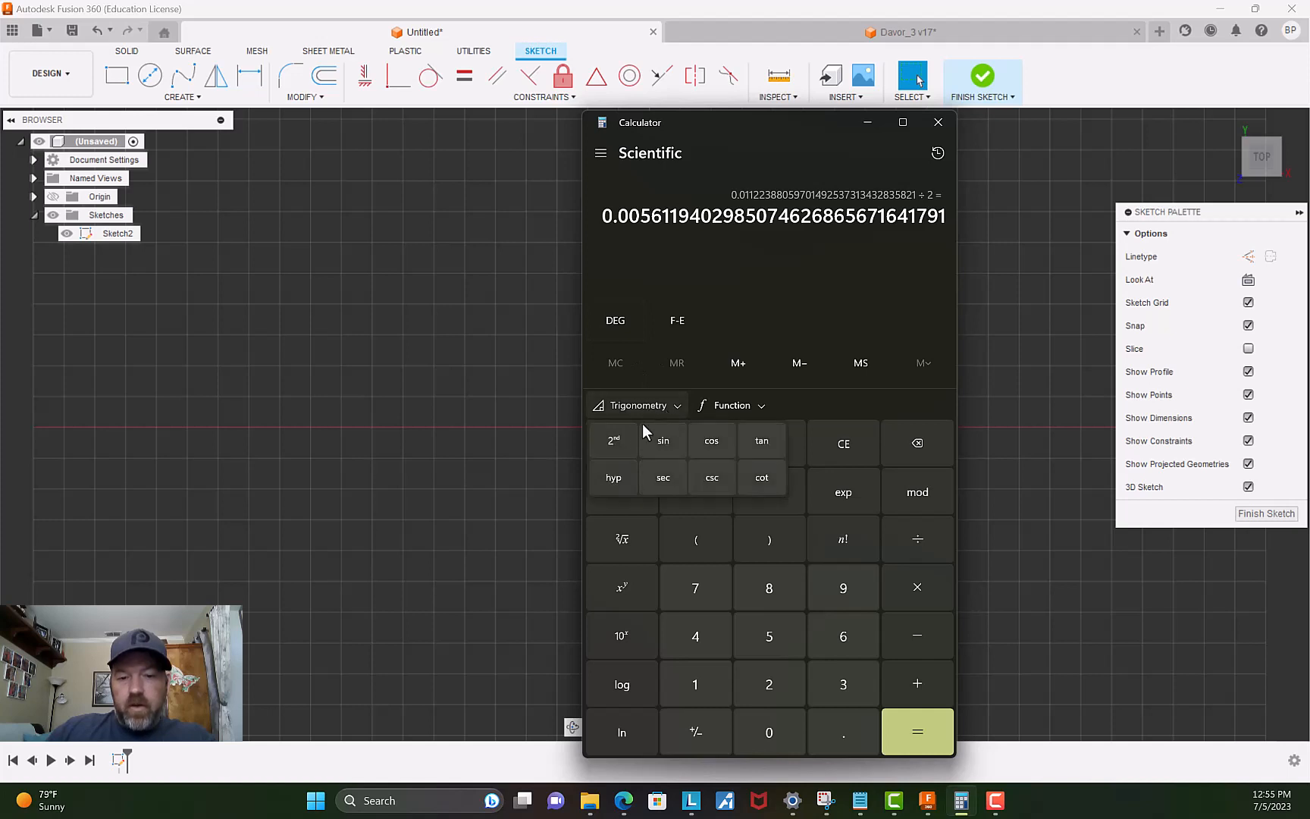
click(615, 442)
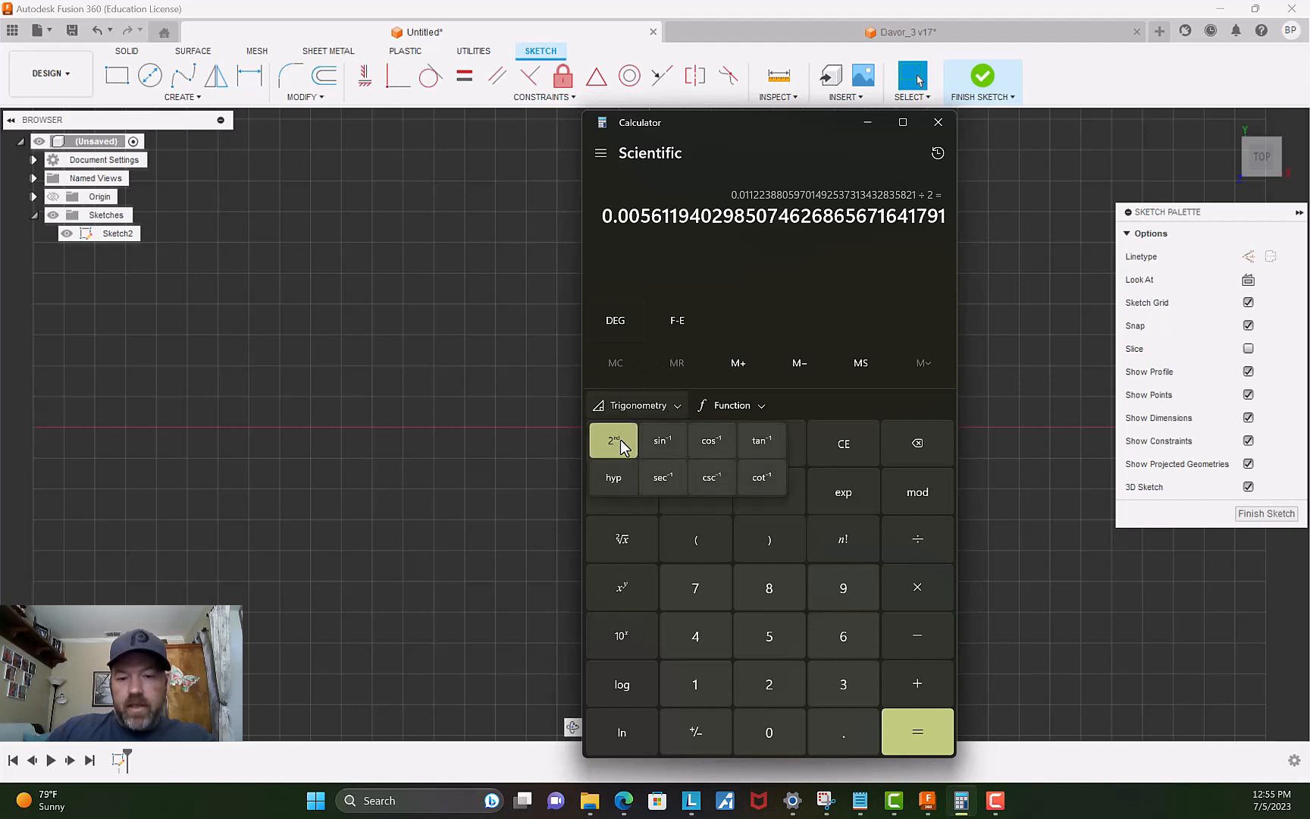
click(762, 442)
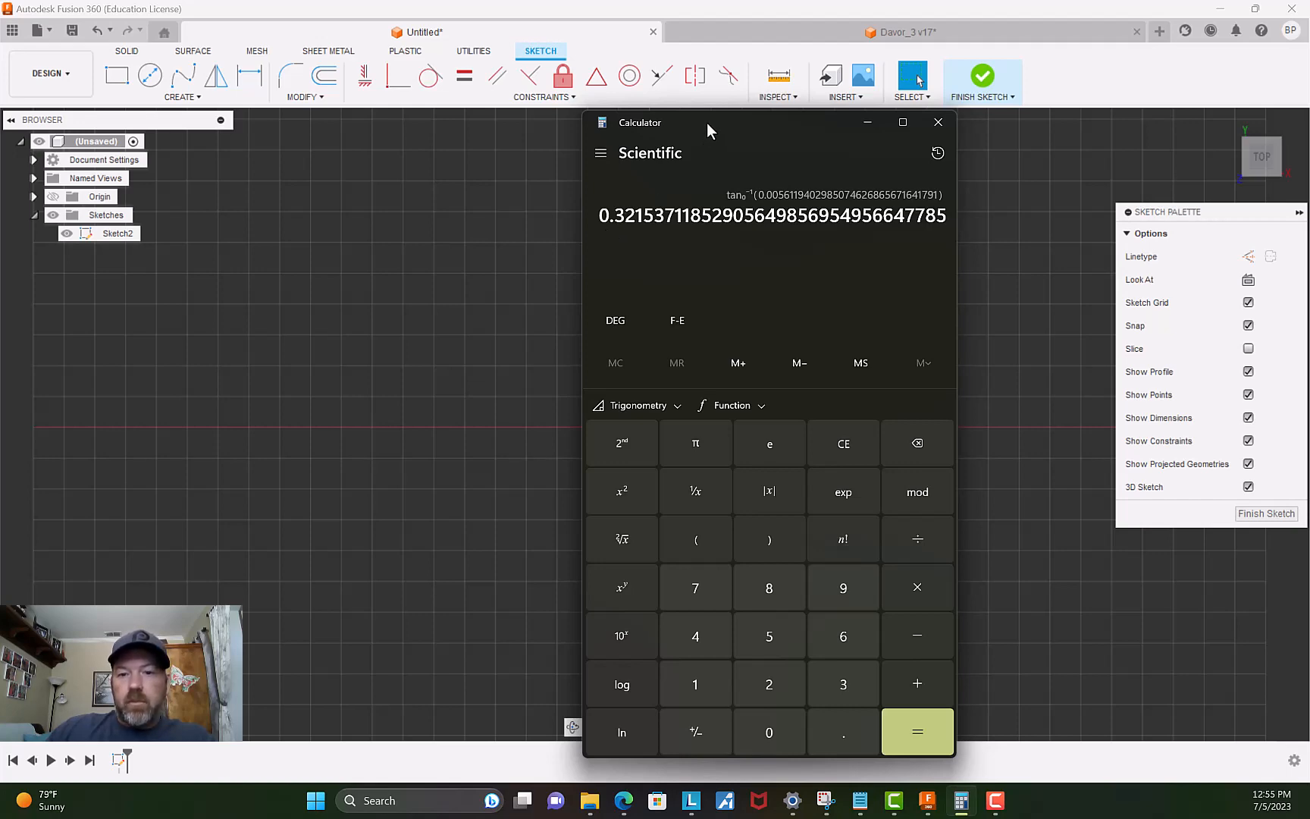
mouse_move(706, 123)
mouse_down()
mouse_move(1106, 37)
mouse_move(1307, 15)
mouse_move(1027, 137)
mouse_move(505, 130)
mouse_move(1308, 226)
mouse_move(0, 326)
mouse_up()
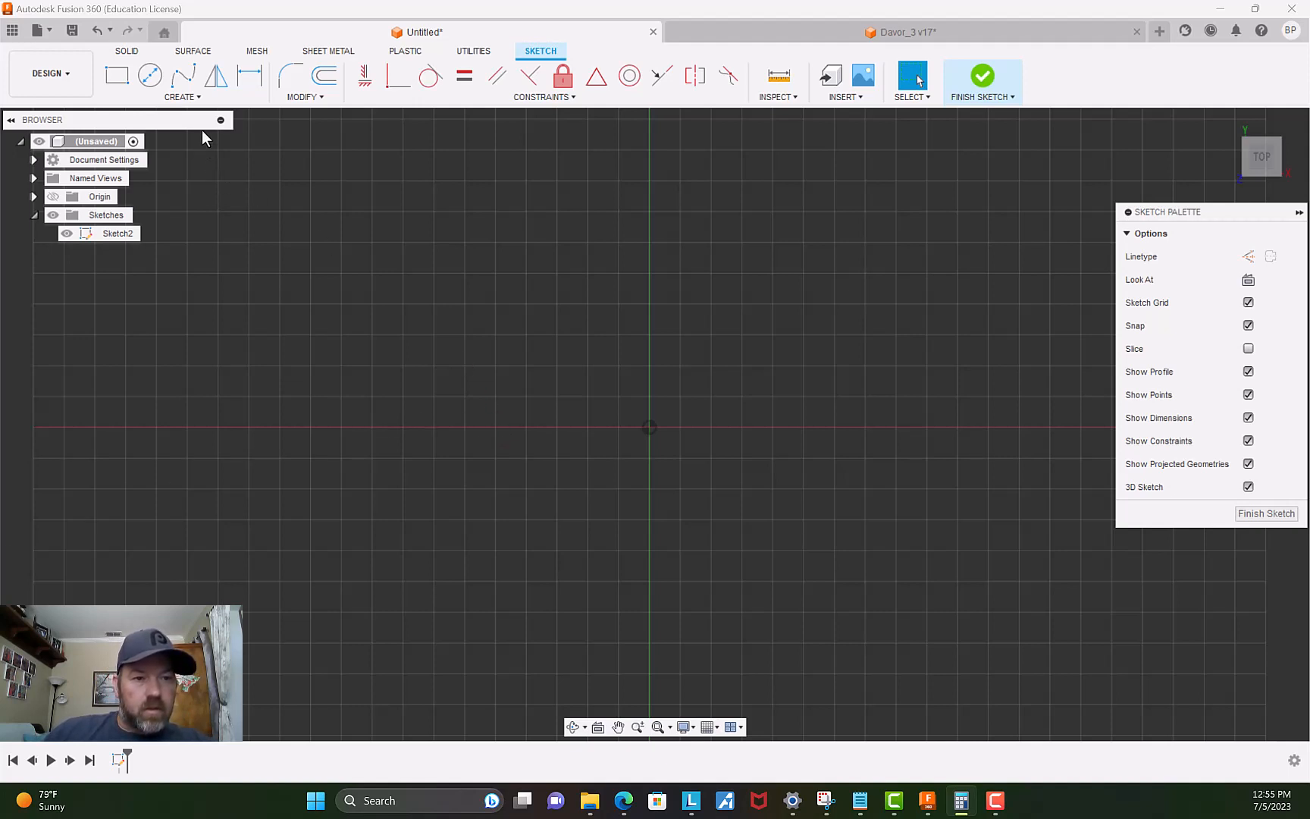
Draw a 16.75 in line from the origin, angled 0.32153° above the horizontal axis.
click(184, 96)
click(176, 112)
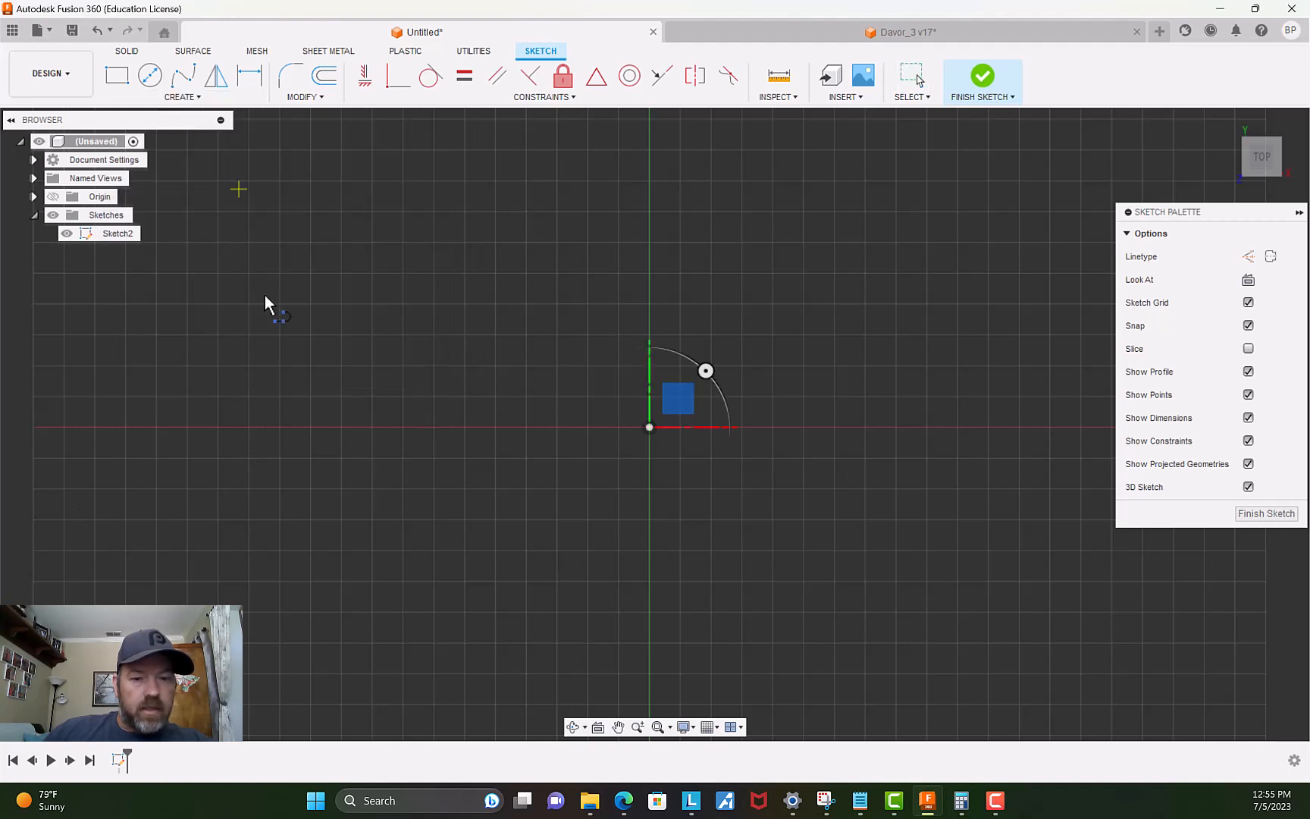
click(649, 427)
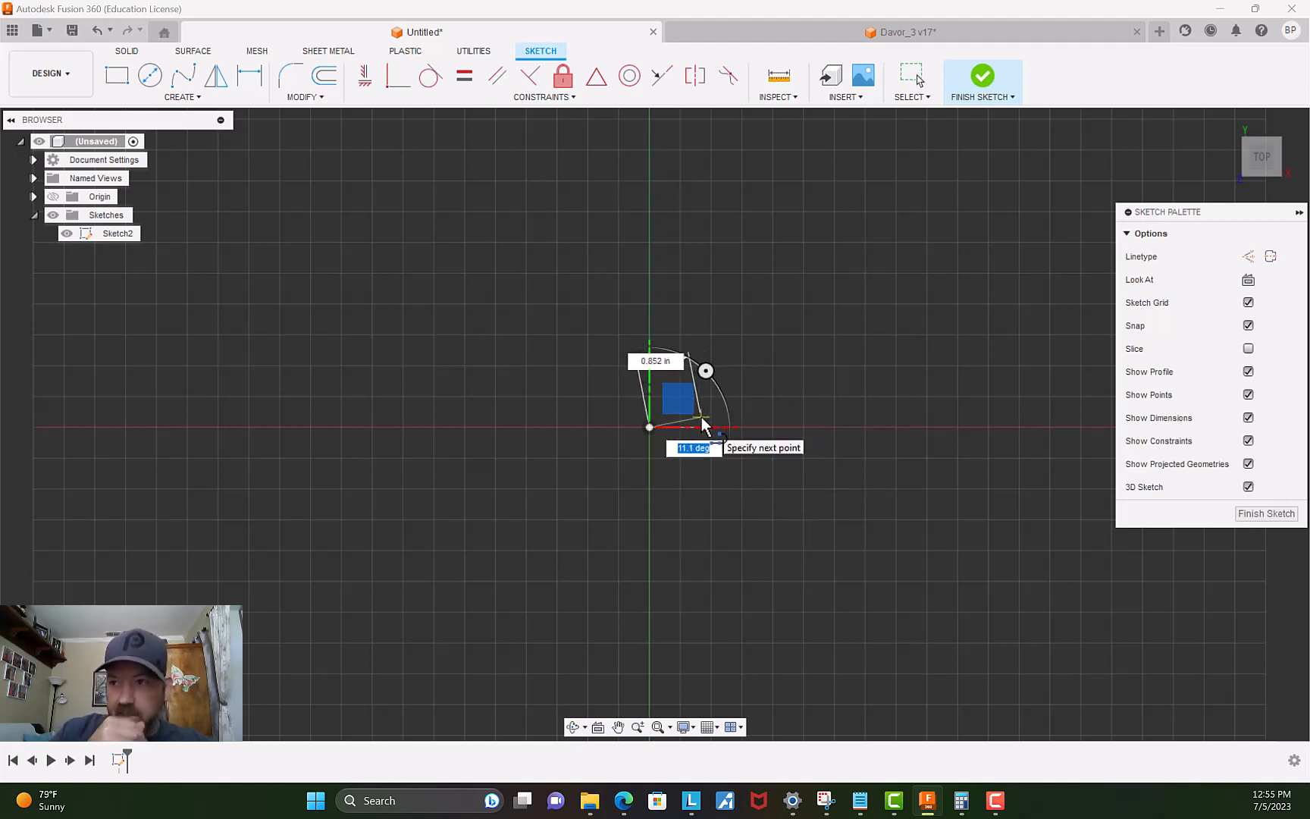
text(.3)
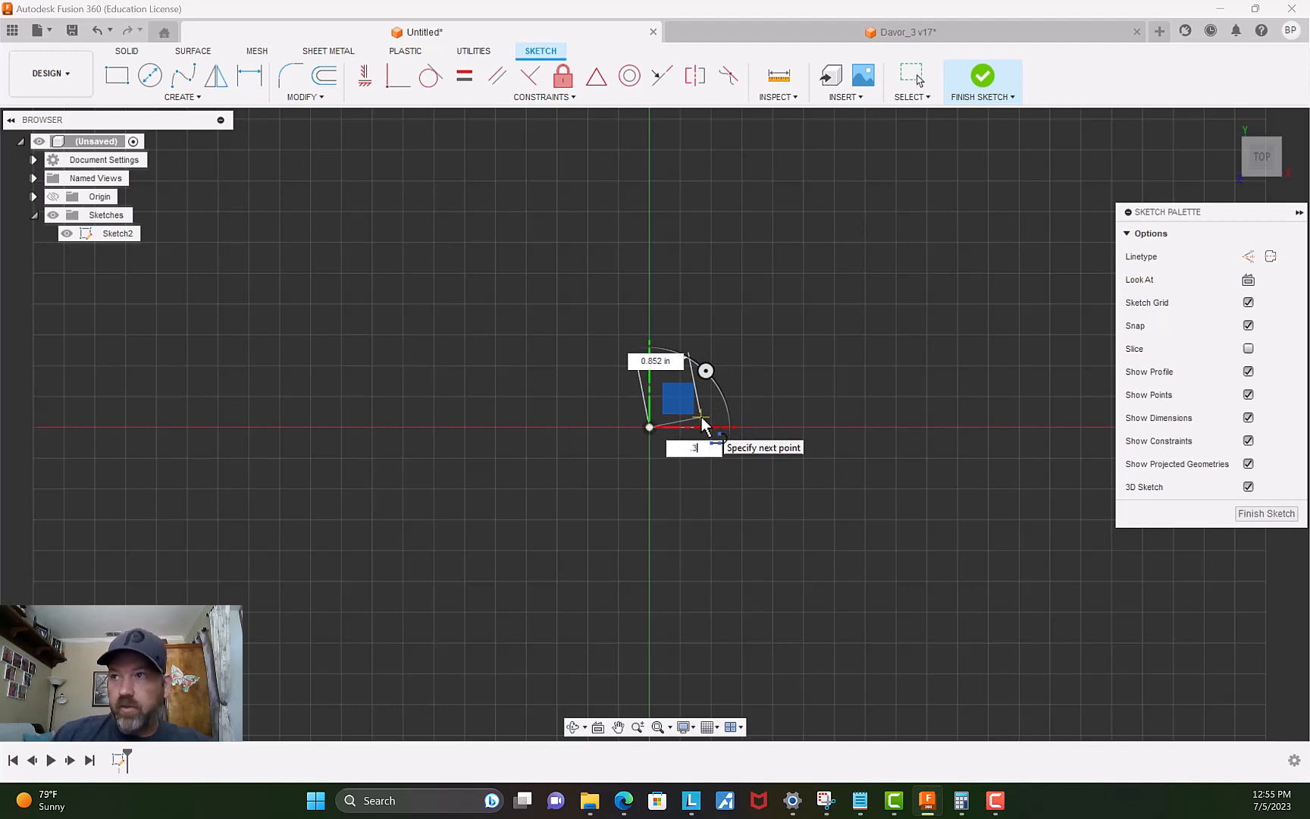
text(2153)
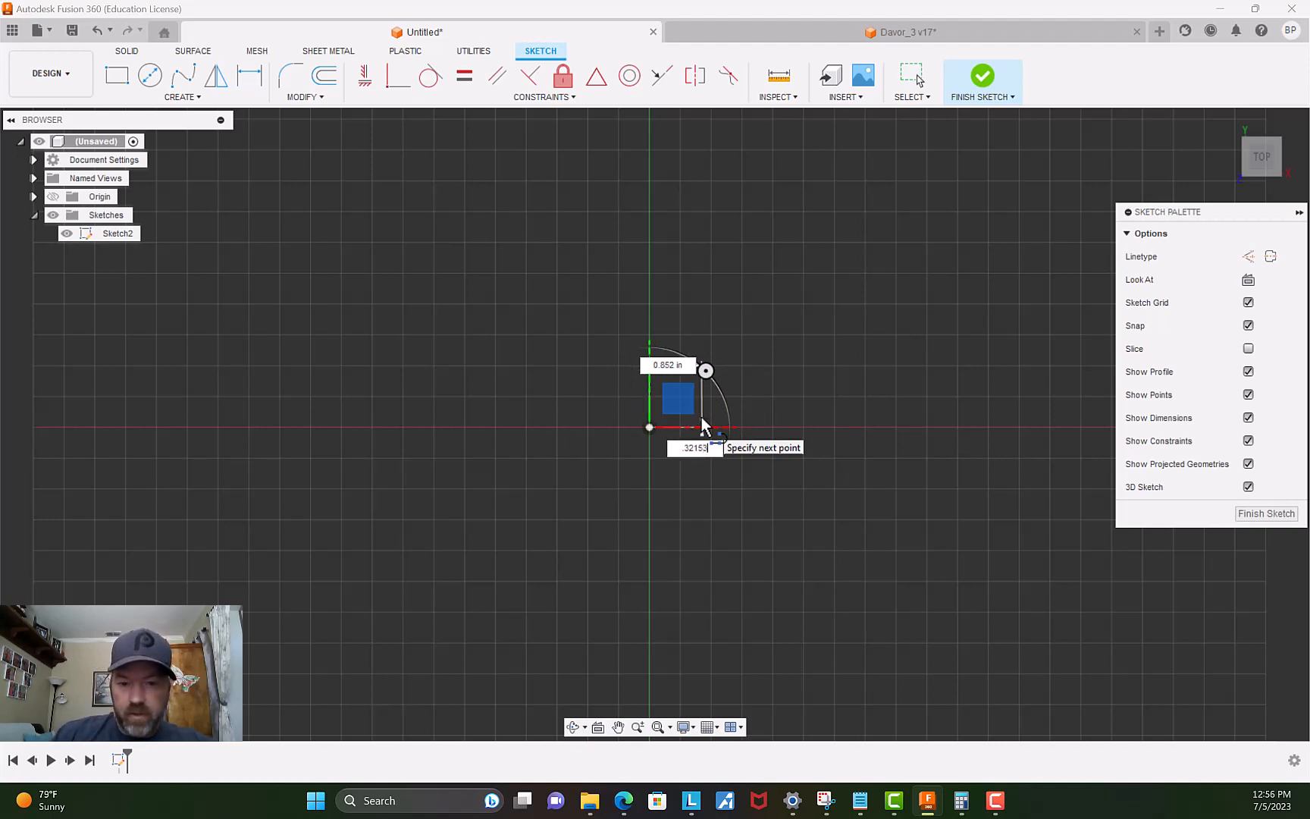
key(Tab)
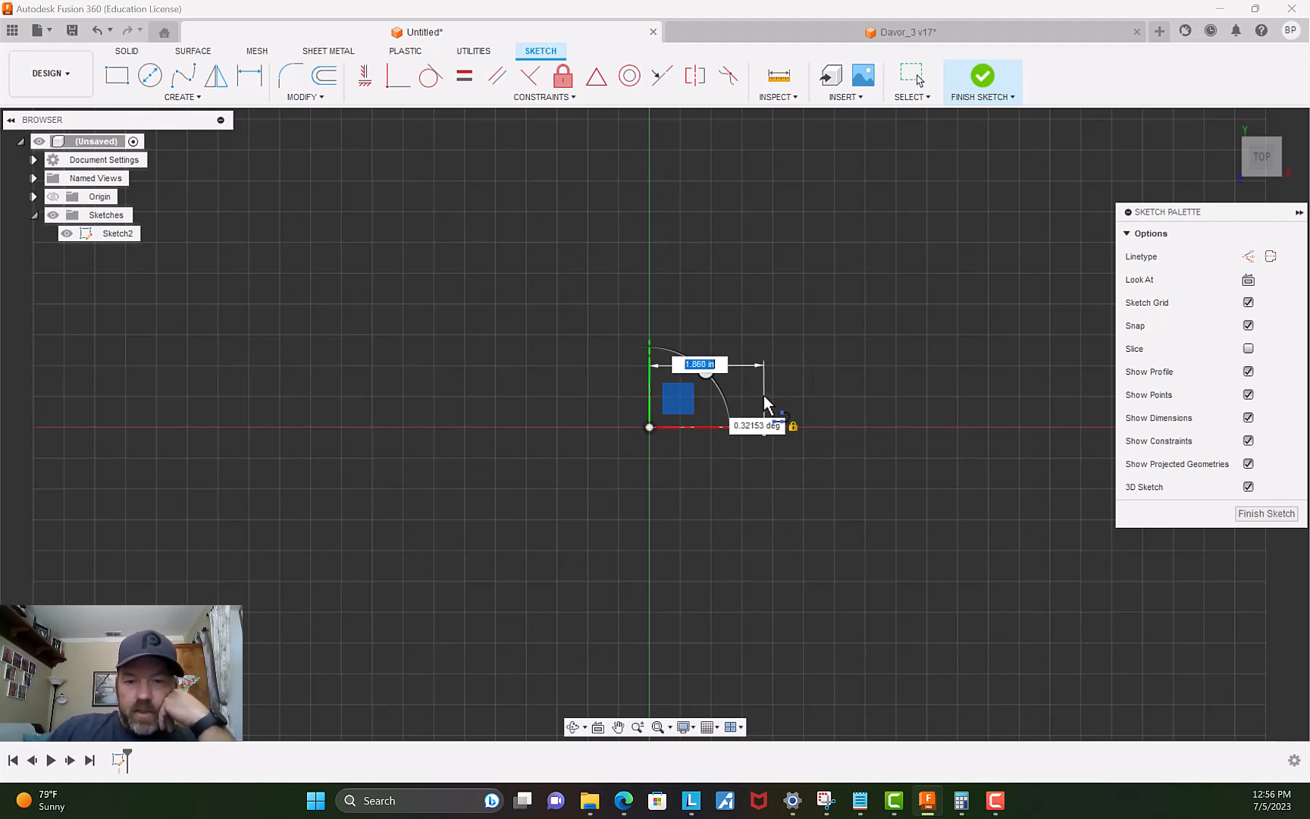
text(.75)
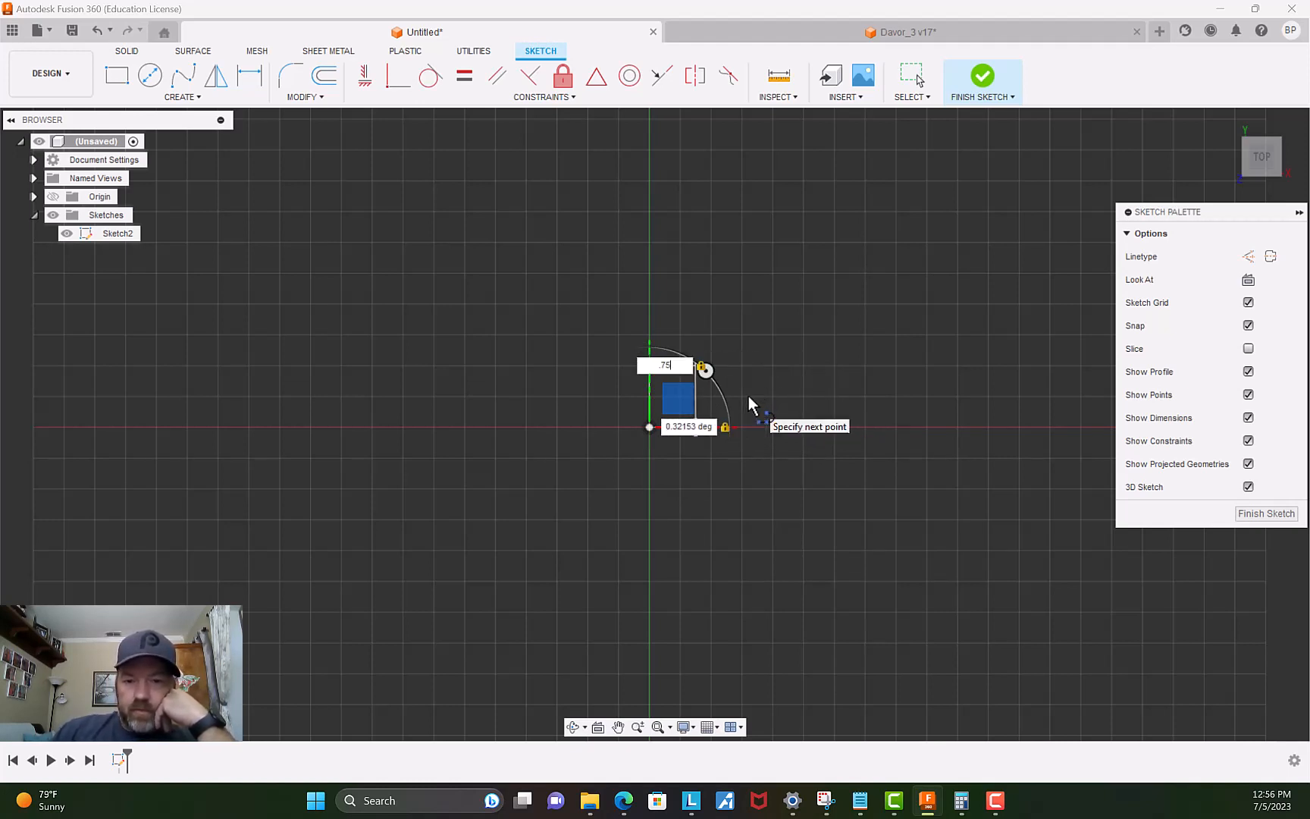
key(BackSpace)
key(BackSpace)
key(BackSpace)
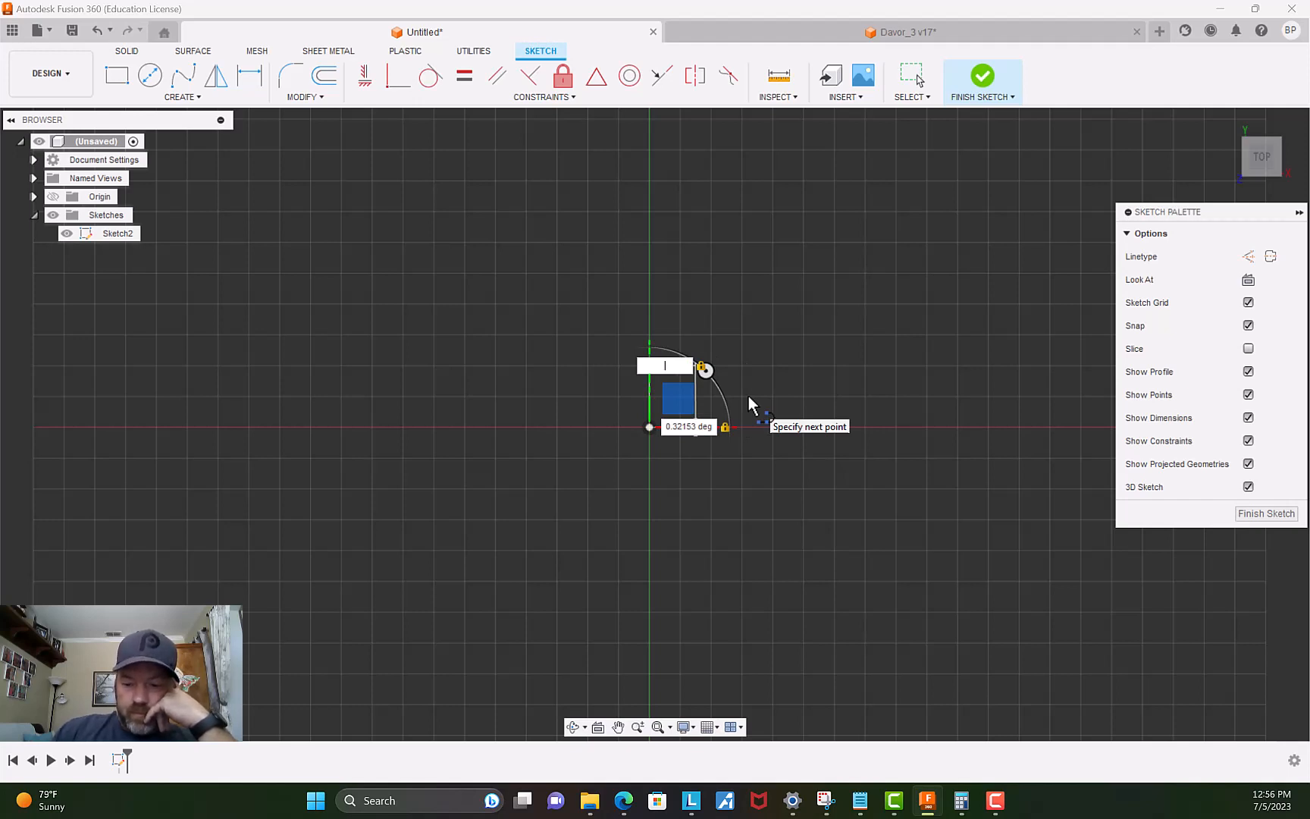
text(16.75)
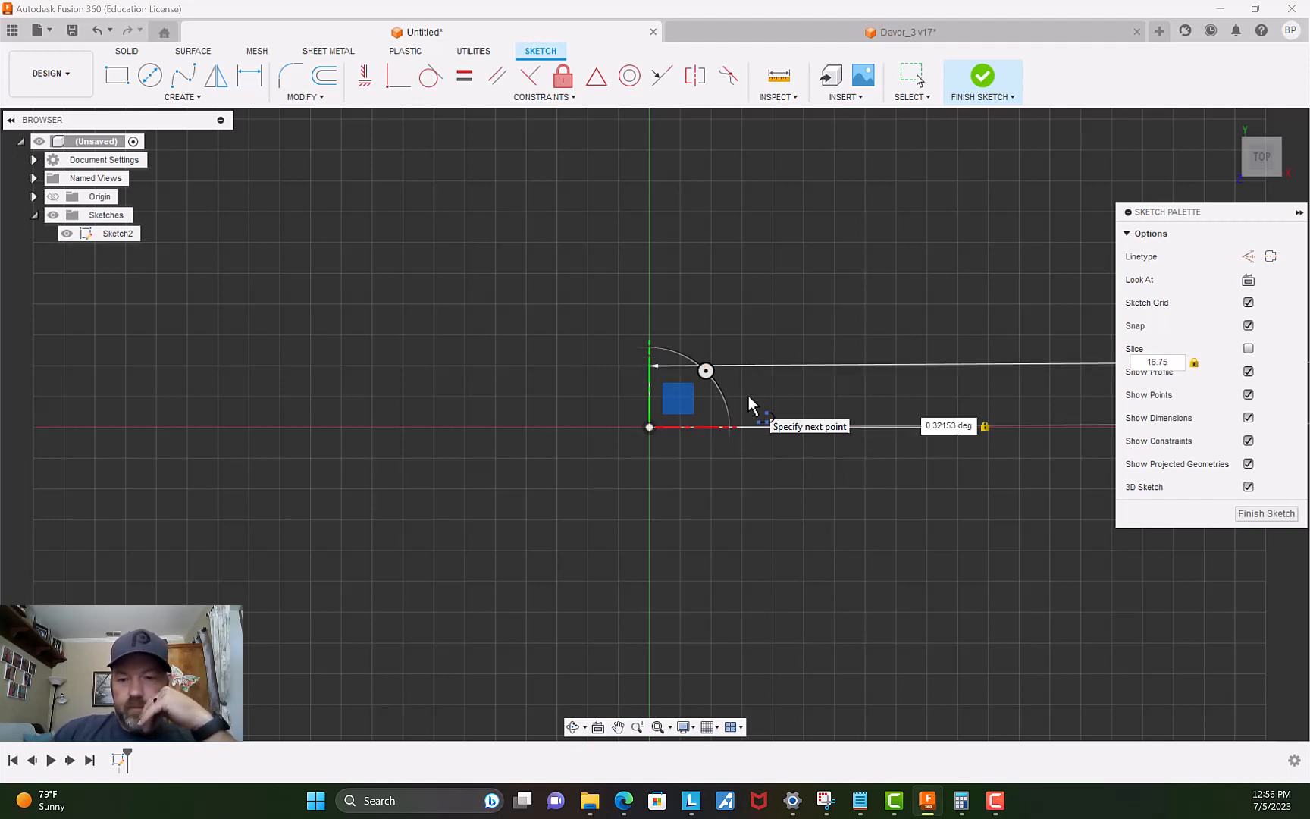
key(Return)
key(Escape)
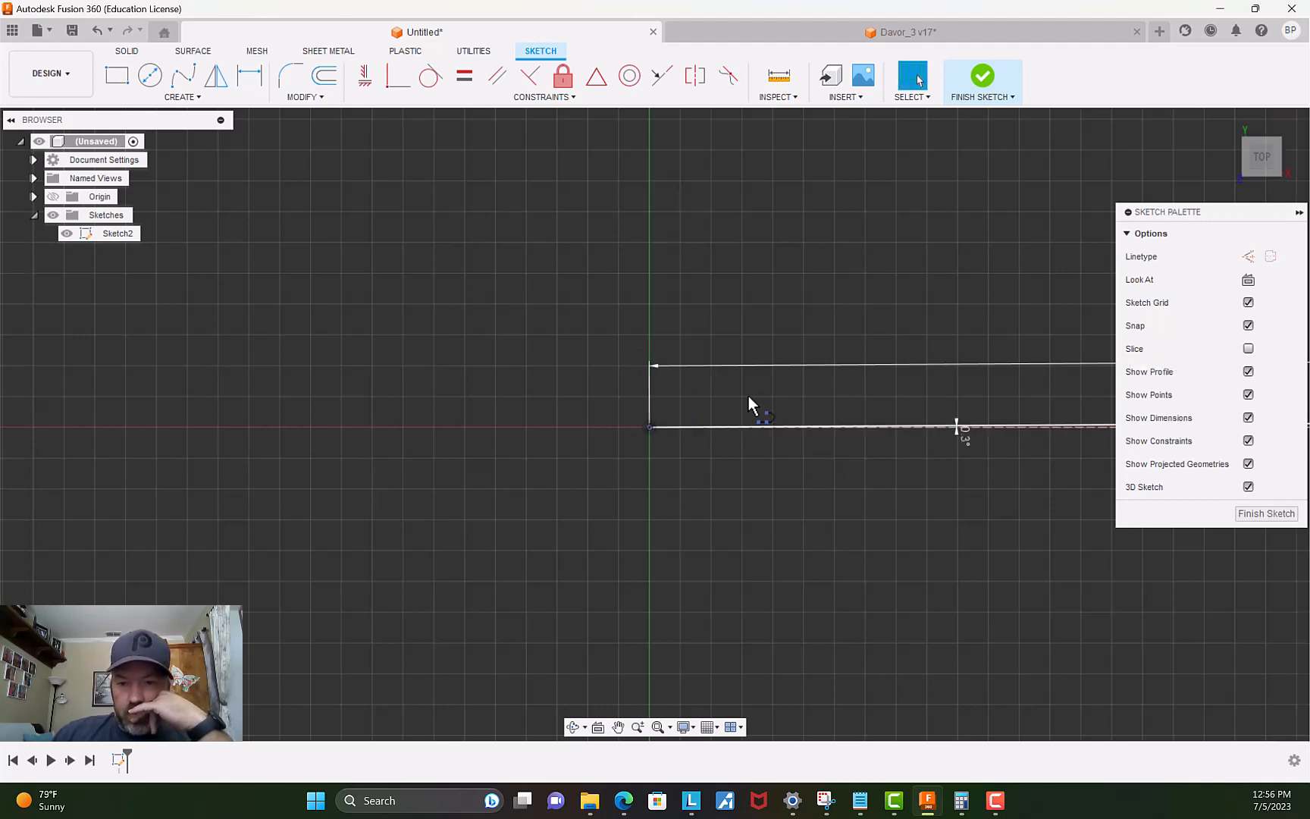
Delete the 16.75 in angled line from the sketch.
scroll(830, 514, down, 2)
middle_drag(830, 514, 295, 407)
scroll(577, 365, down, 2)
scroll(577, 364, up, 6)
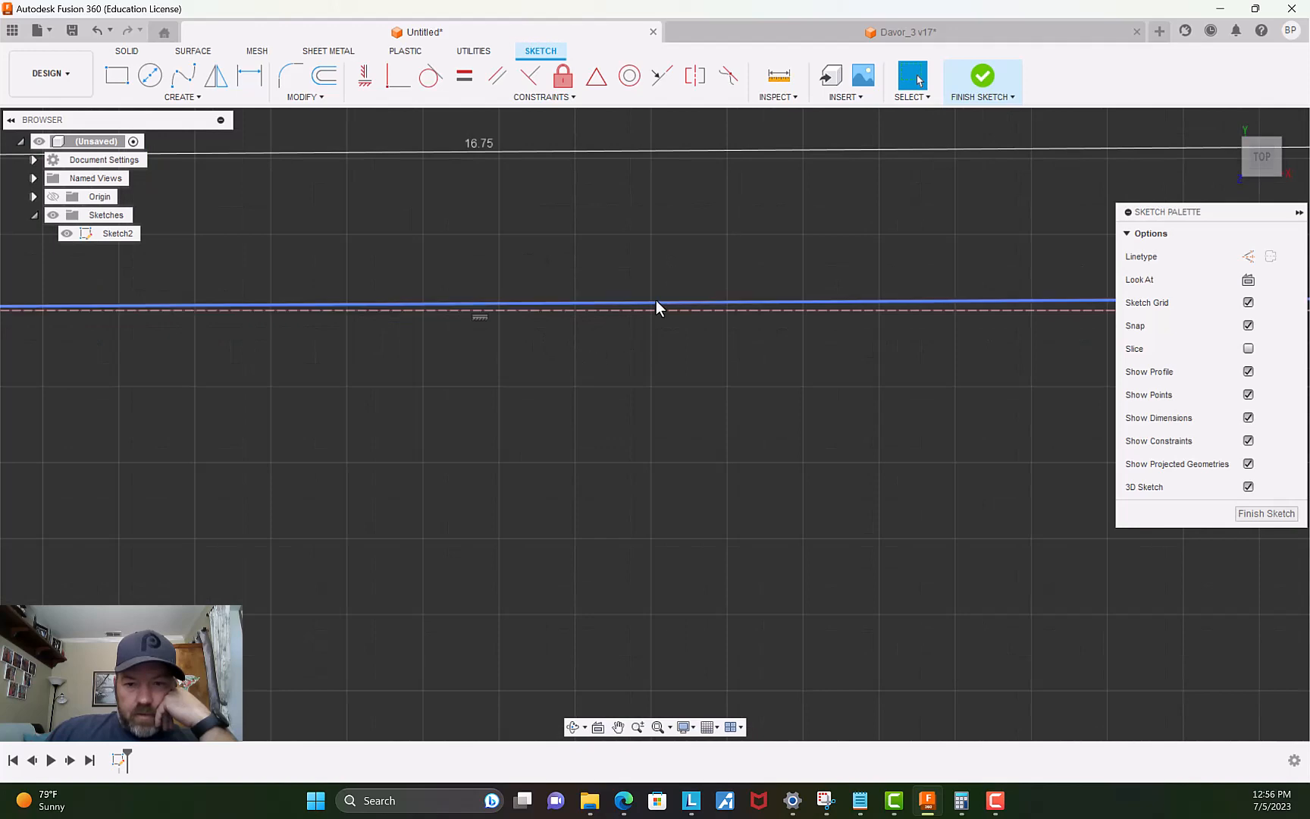
scroll(658, 274, down, 2)
scroll(654, 279, down, 1)
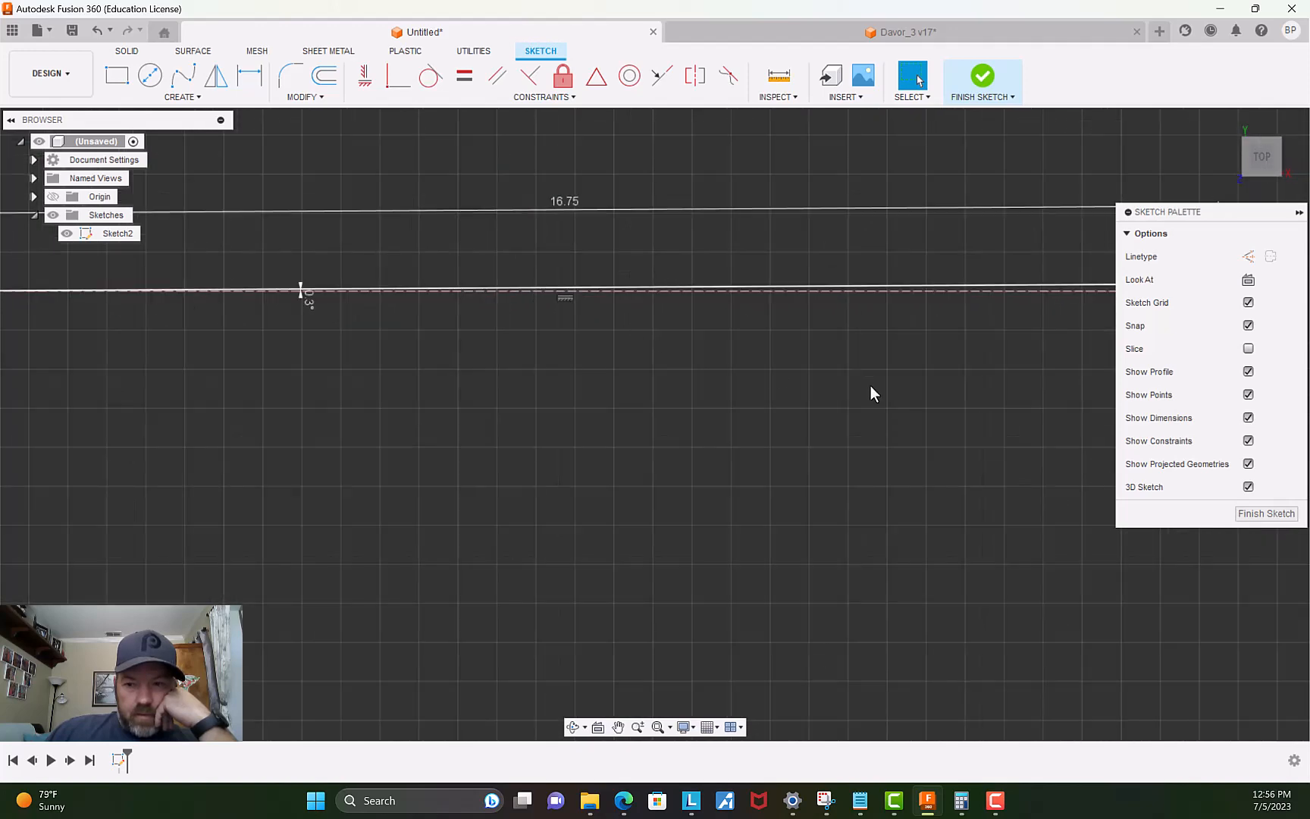
scroll(561, 325, down, 2)
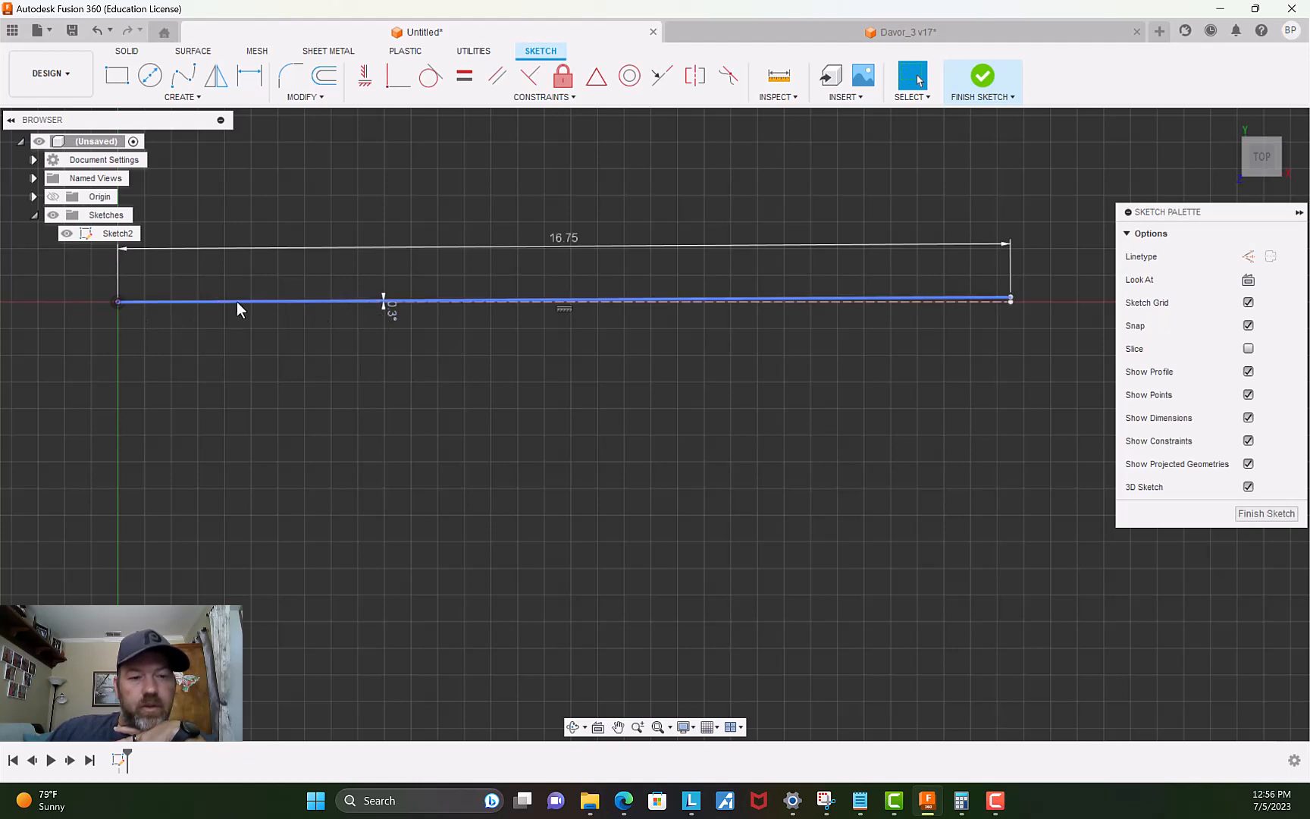
click(123, 304)
click(625, 297)
key(Delete)
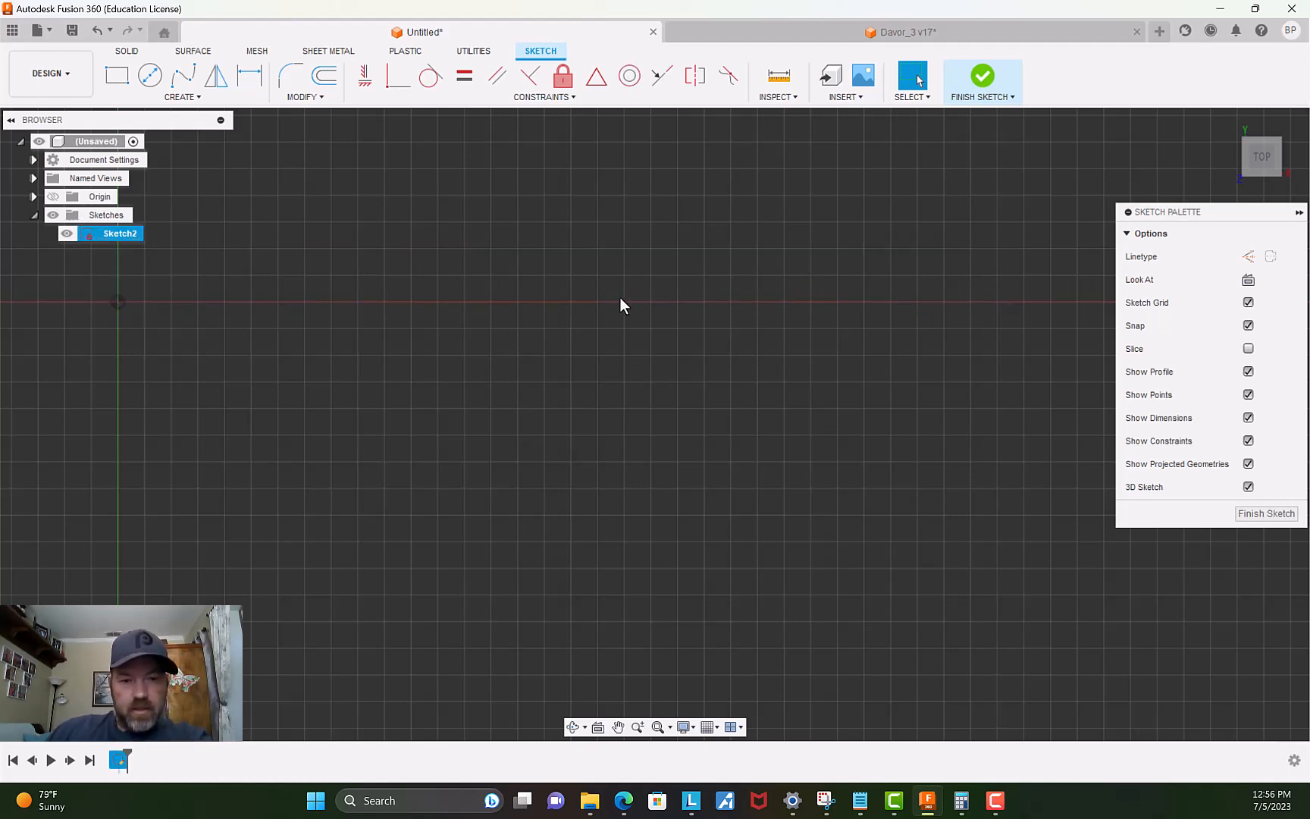
Draw a 16.75 in line from the origin, angled 0.32153° below the horizontal axis.
click(200, 99)
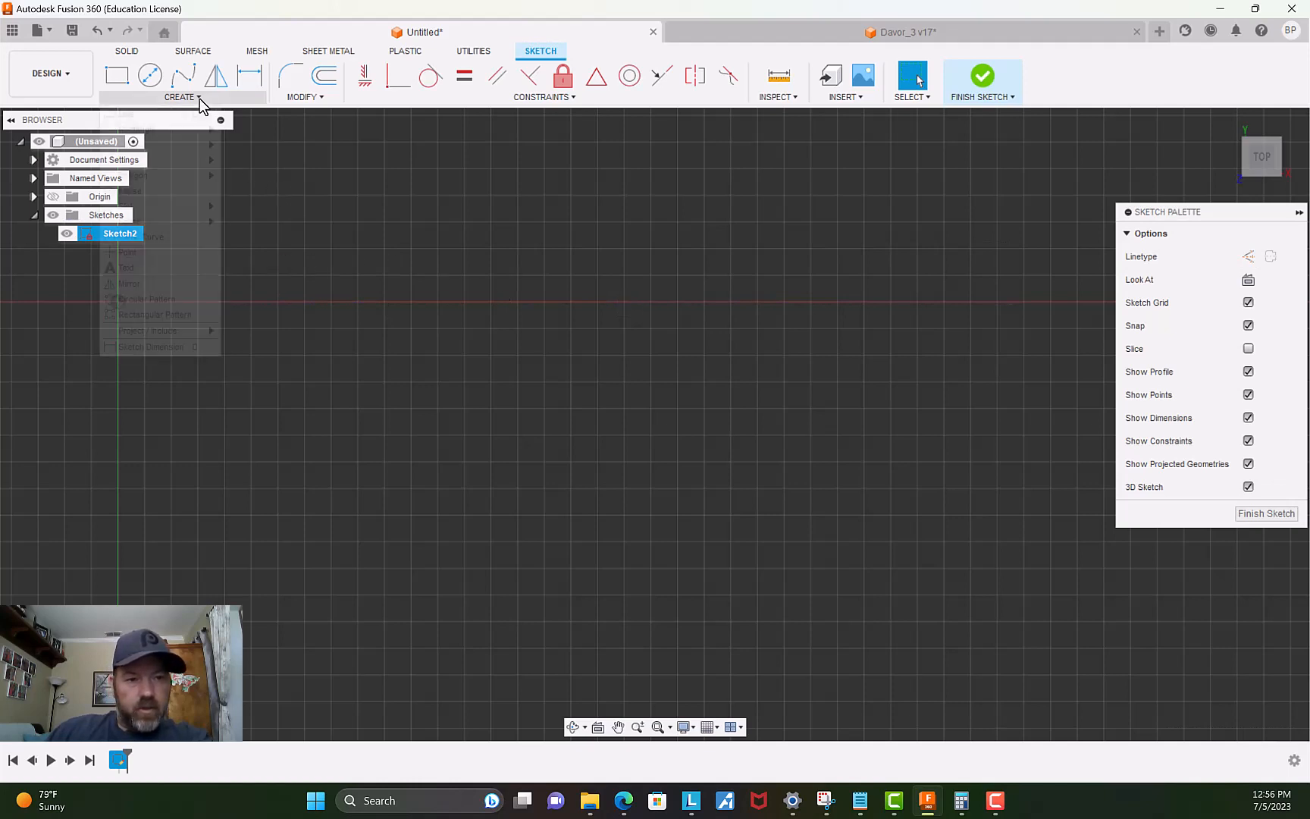
click(185, 113)
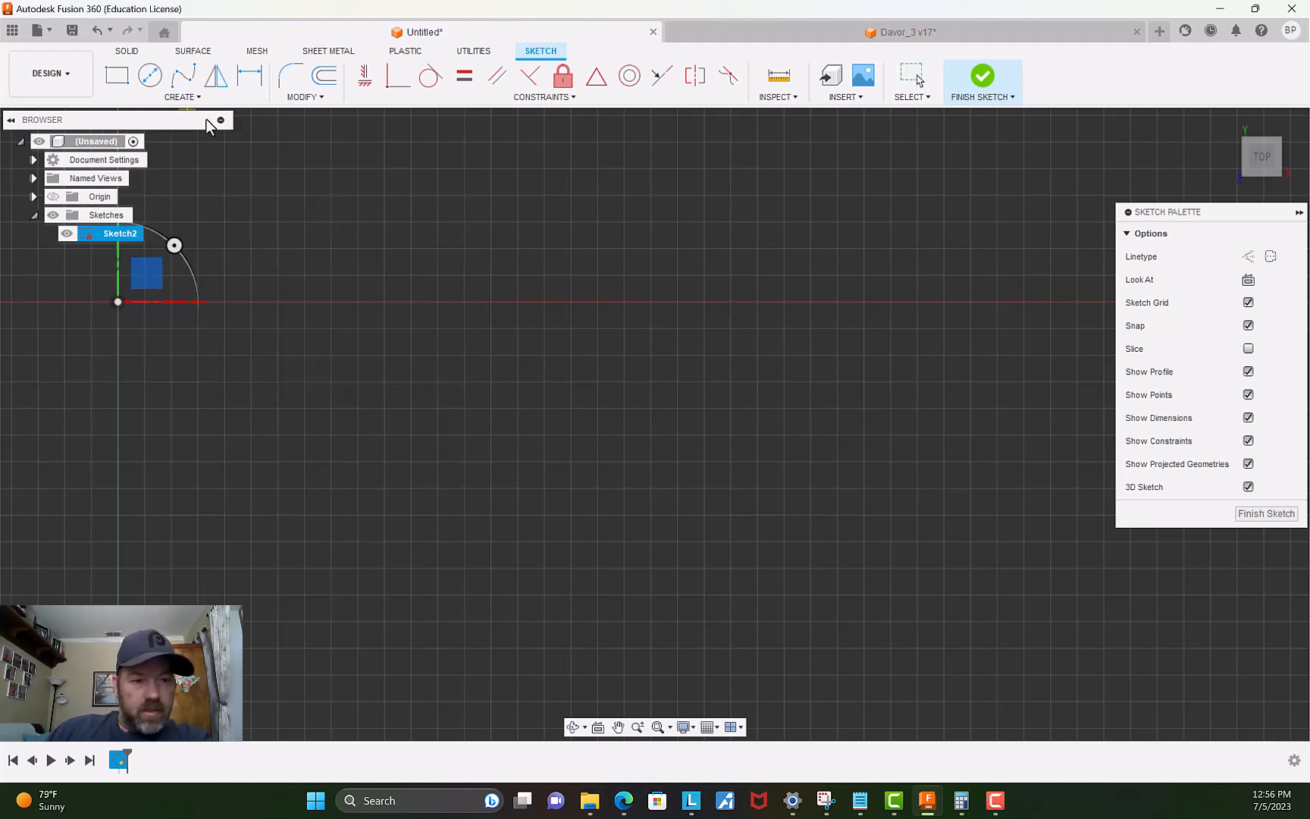
click(119, 302)
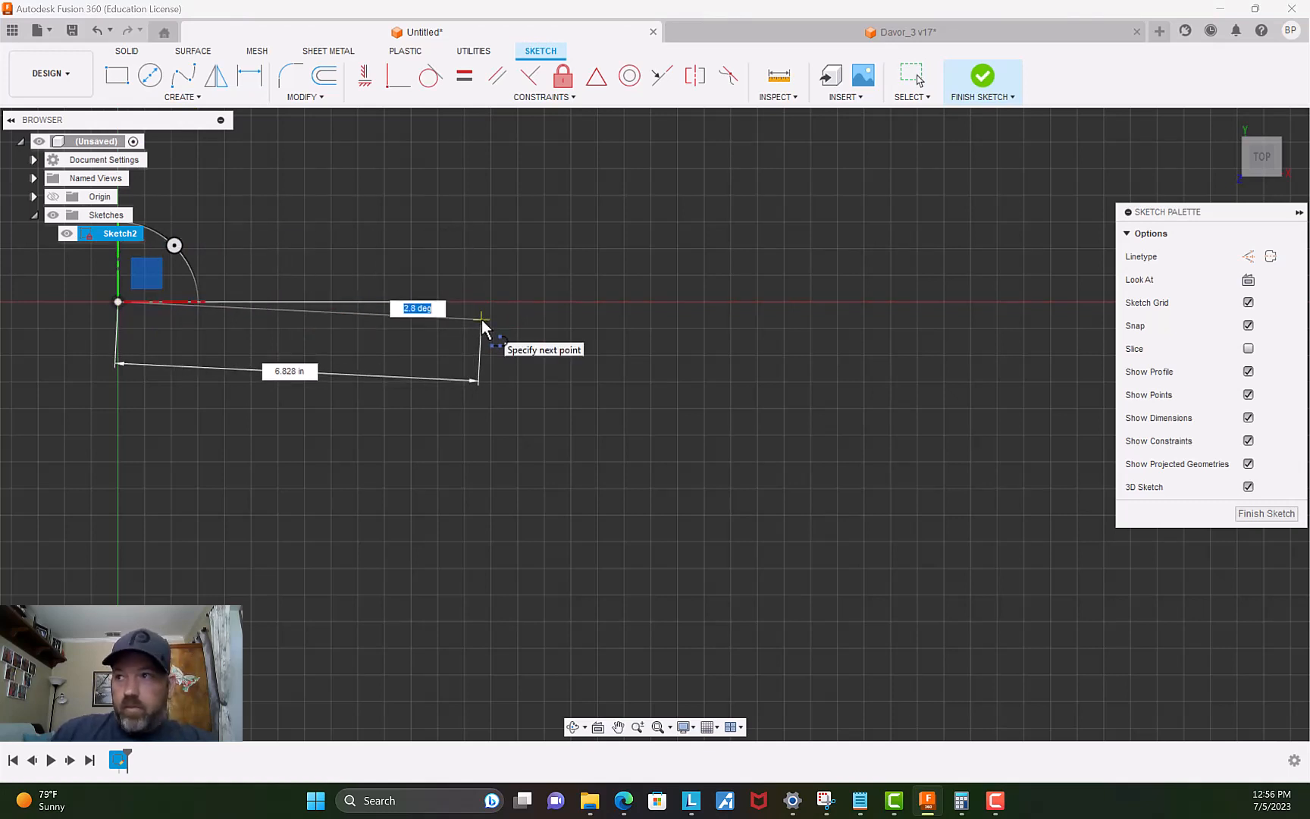
text(.3215)
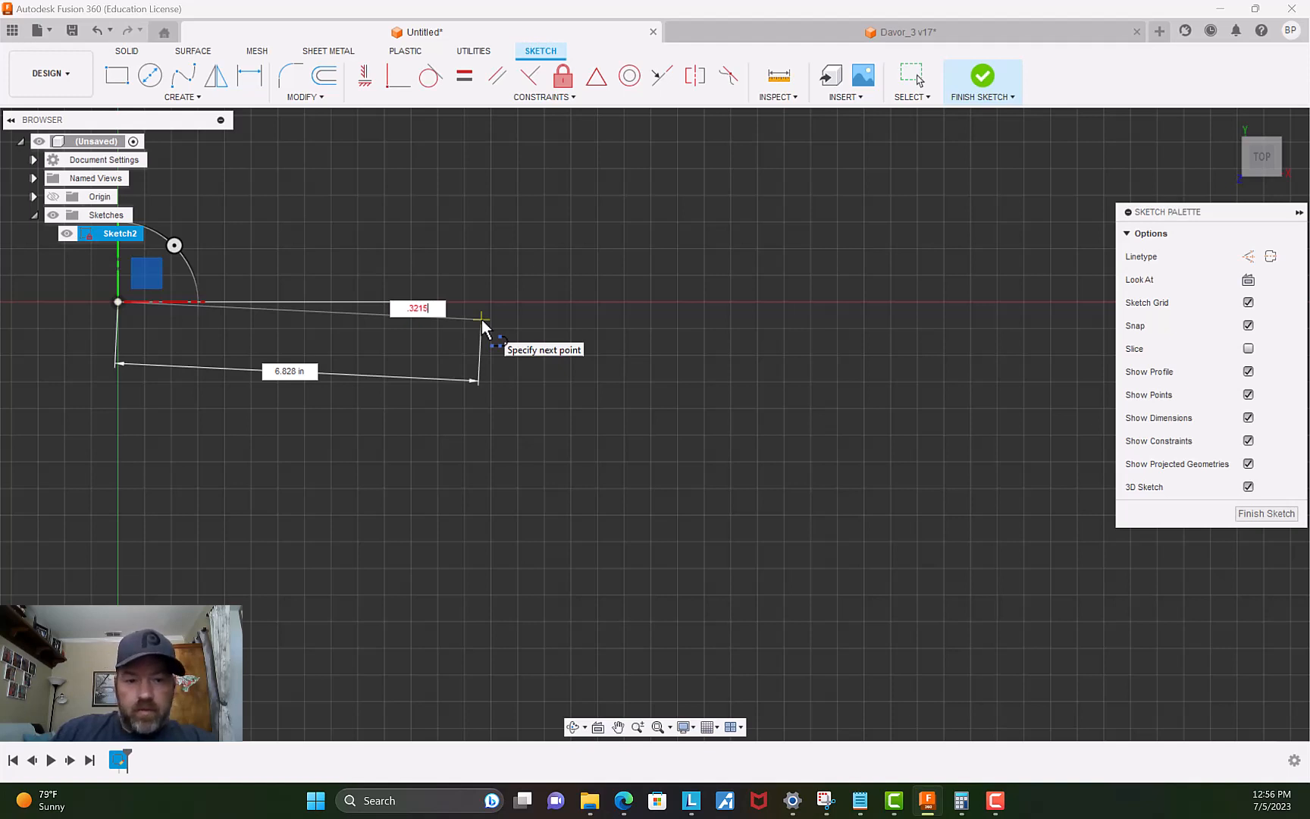
text(3)
key(Tab)
key(Tab)
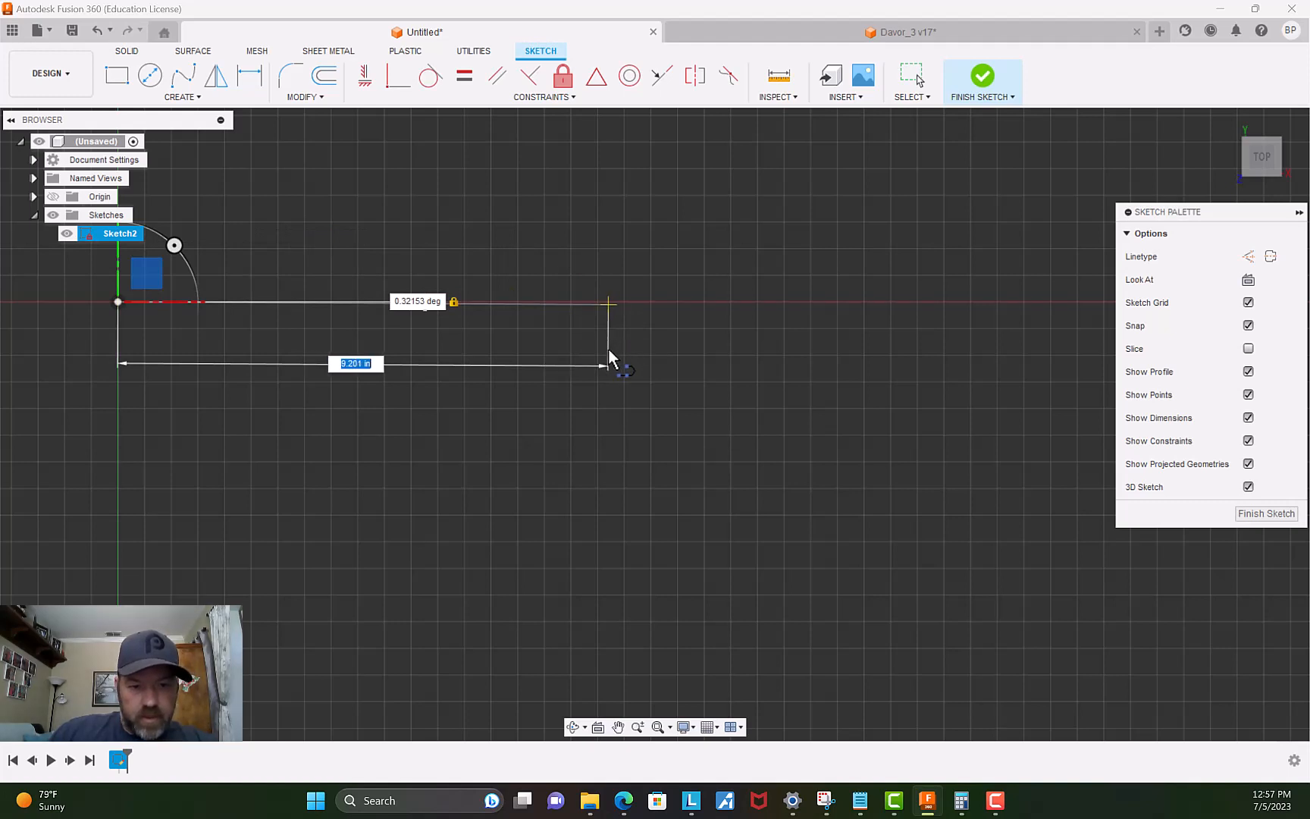
text(16.75)
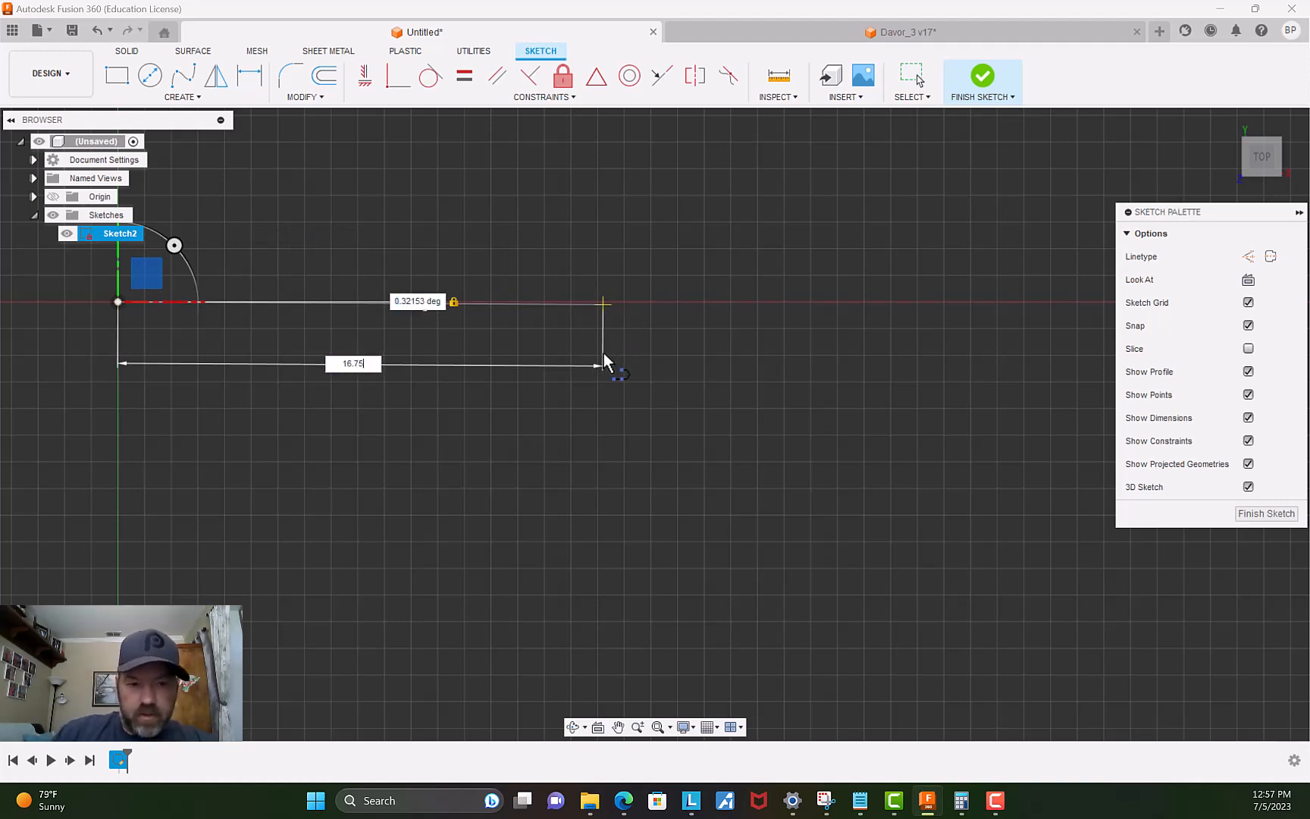
key(Return)
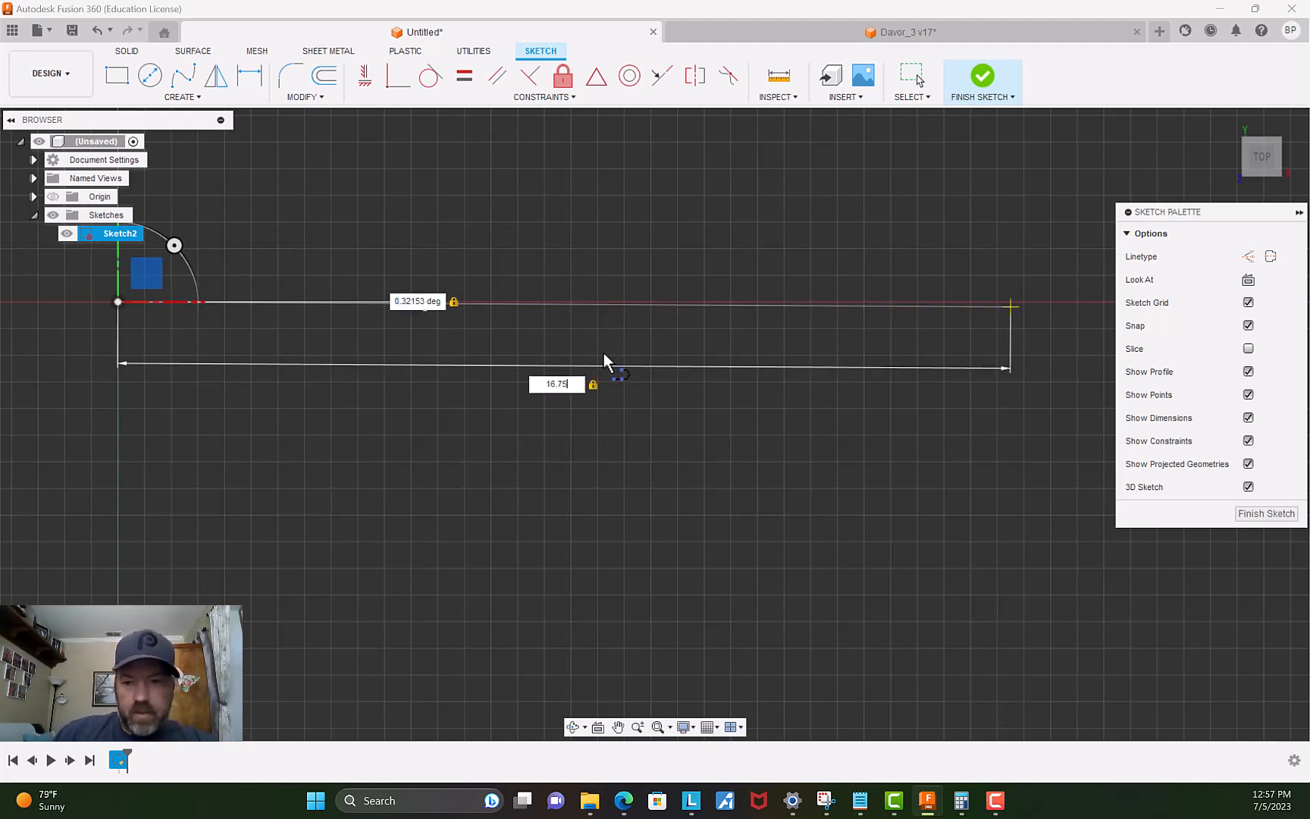
key(Escape)
Move the 16.75 length dimension from below the angled line to above it.
scroll(510, 443, up, 5)
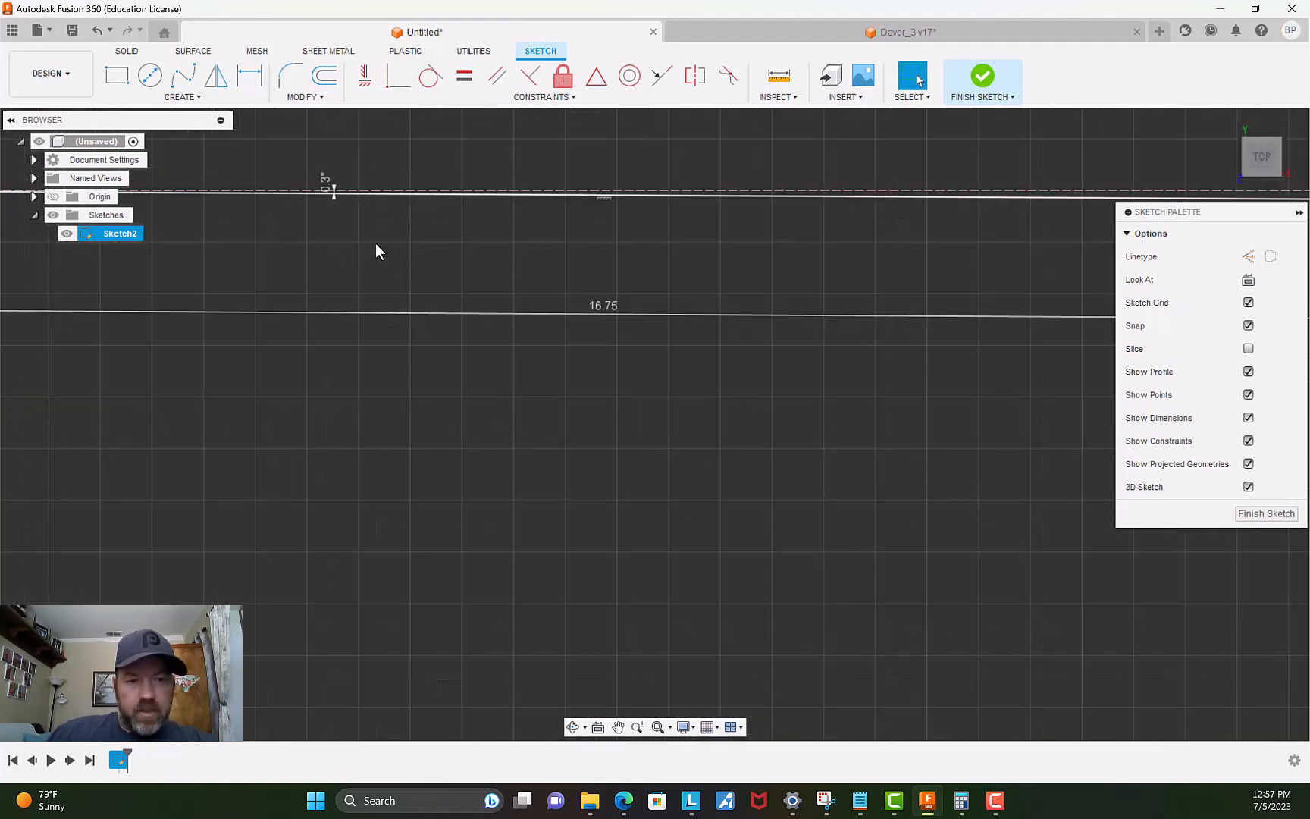
scroll(585, 235, down, 3)
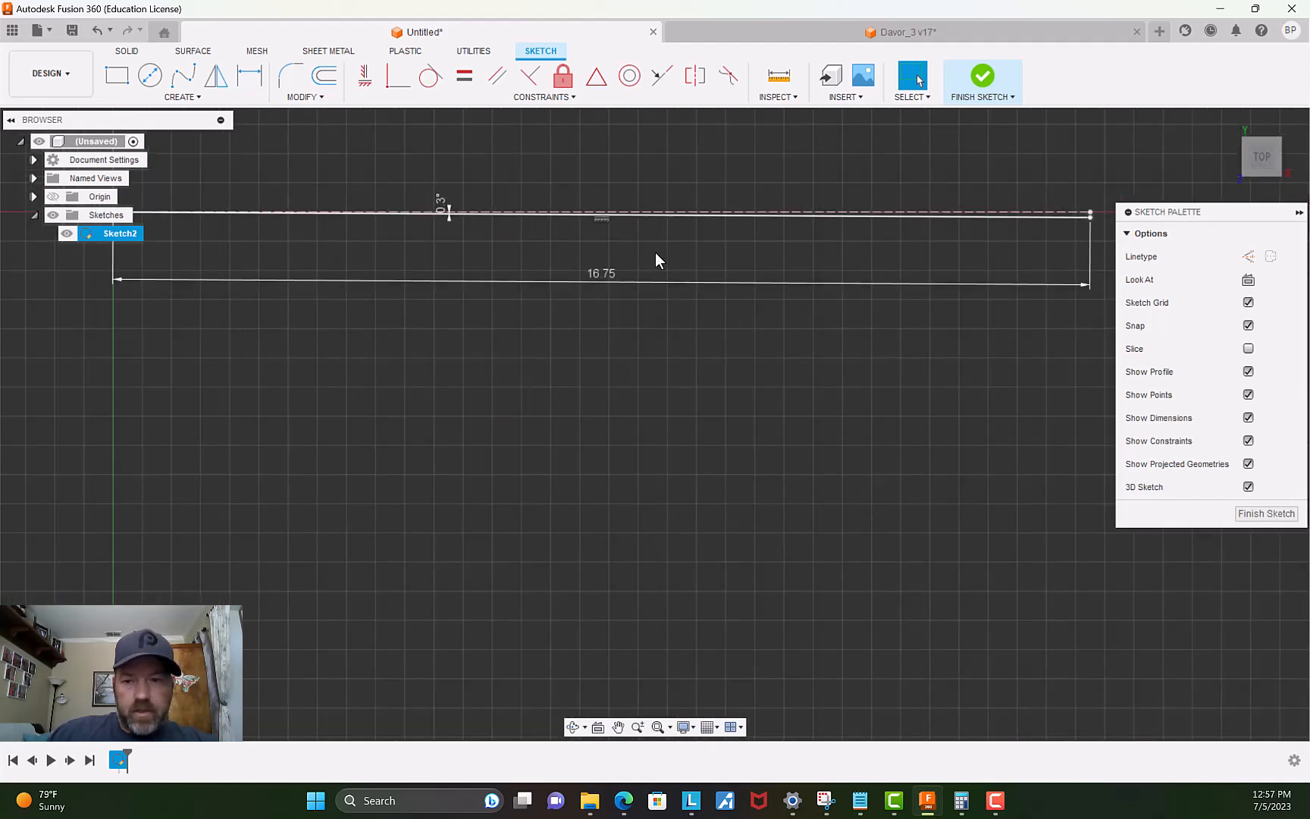
scroll(433, 304, down, 1)
drag(491, 286, 540, 162)
scroll(450, 311, down, 1)
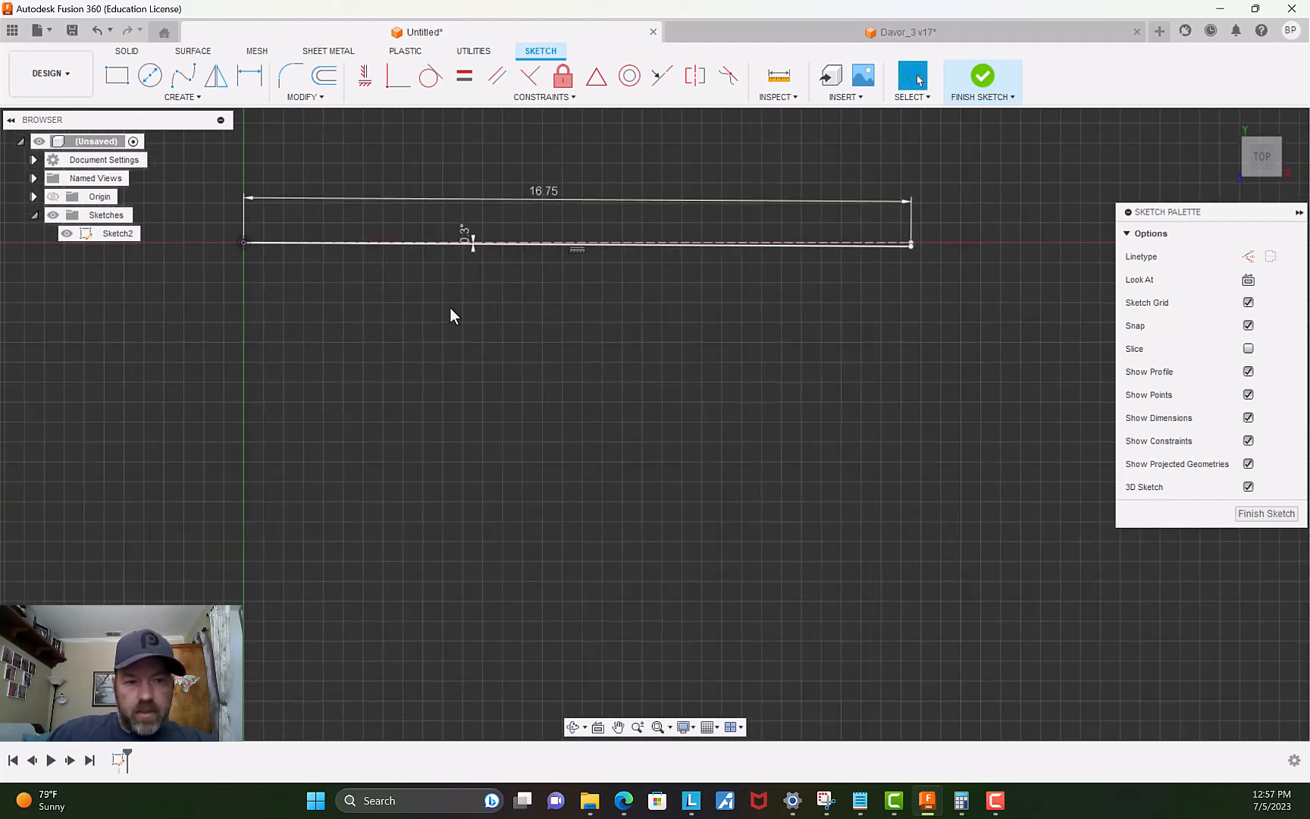
middle_drag(451, 310, 489, 535)
Delete the dashed horizontal reference line above the angled line and hide the sketch dimensions.
scroll(514, 506, up, 3)
middle_drag(625, 524, 477, 454)
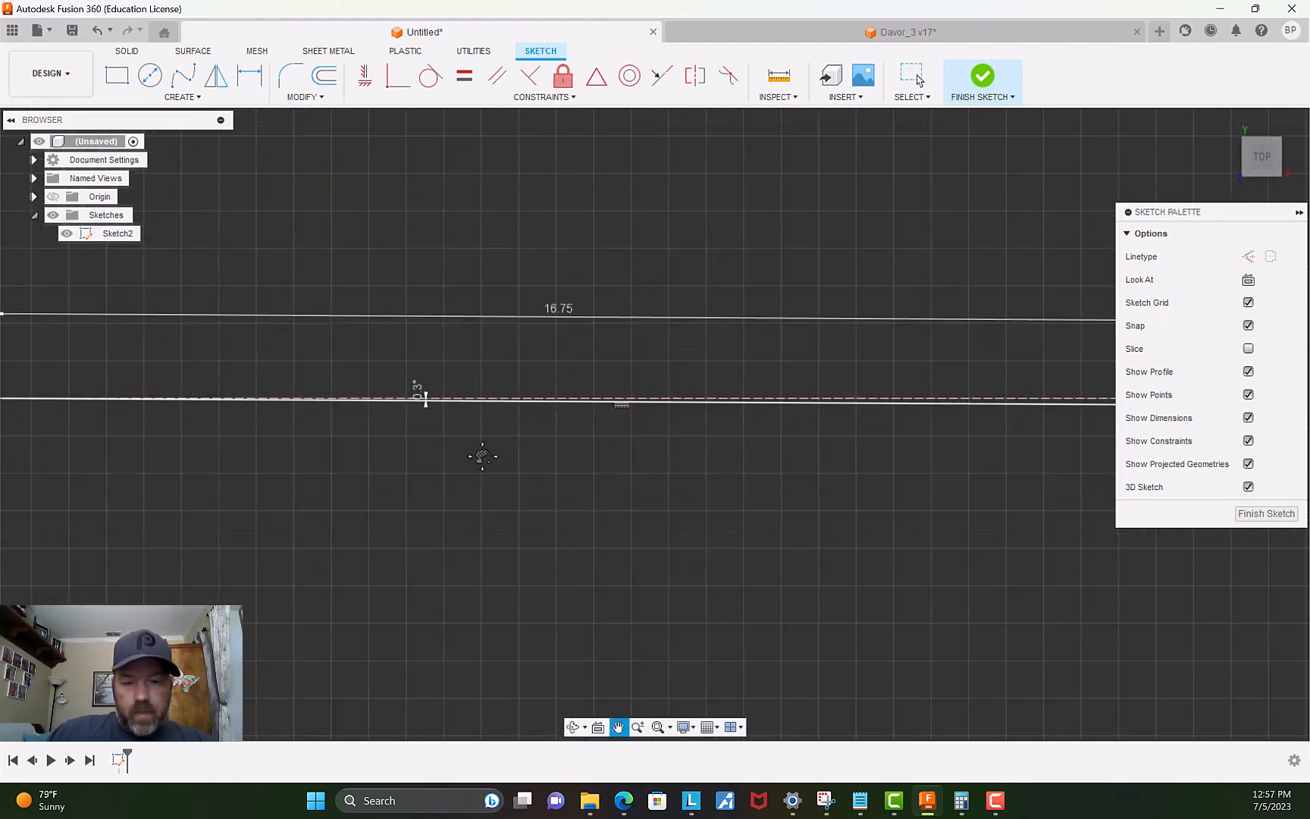
scroll(774, 430, up, 2)
middle_drag(775, 430, 518, 461)
scroll(518, 459, up, 2)
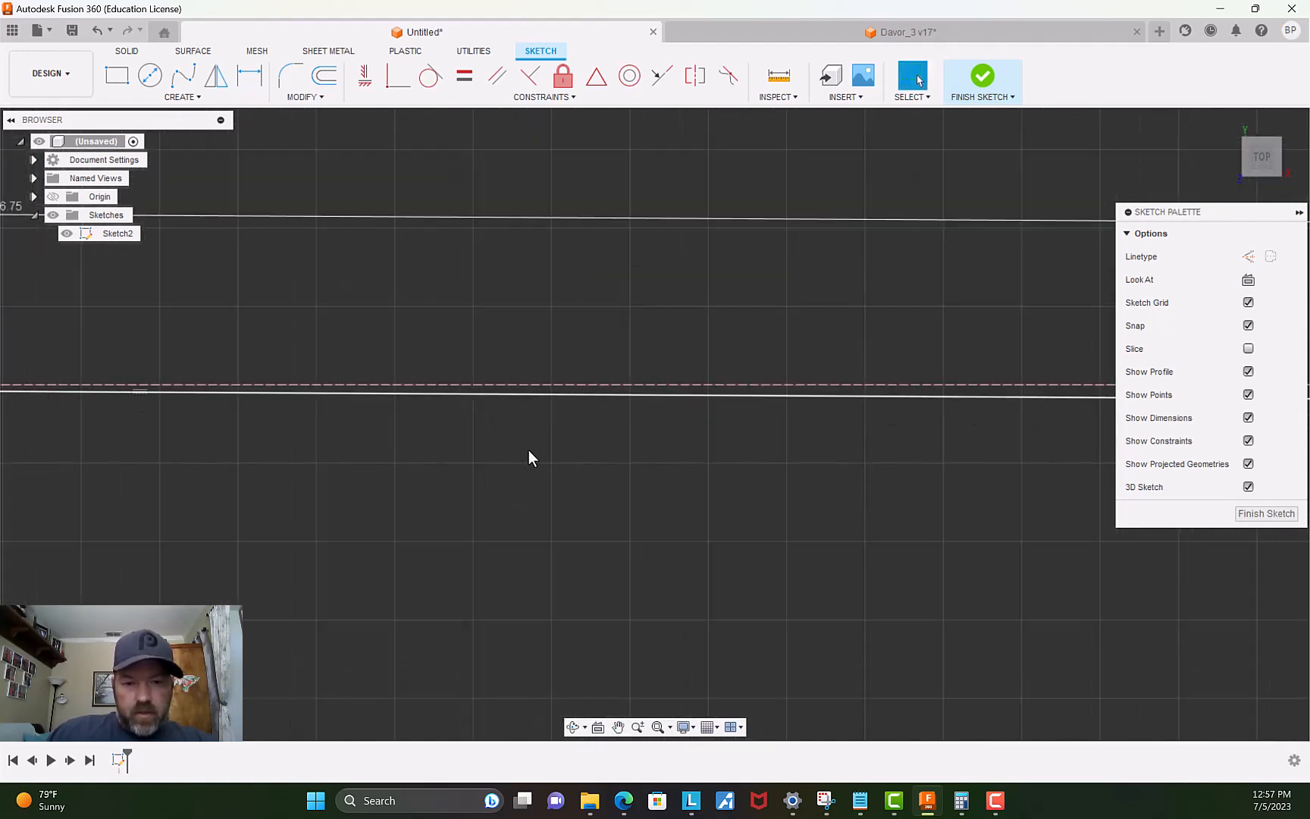
click(574, 386)
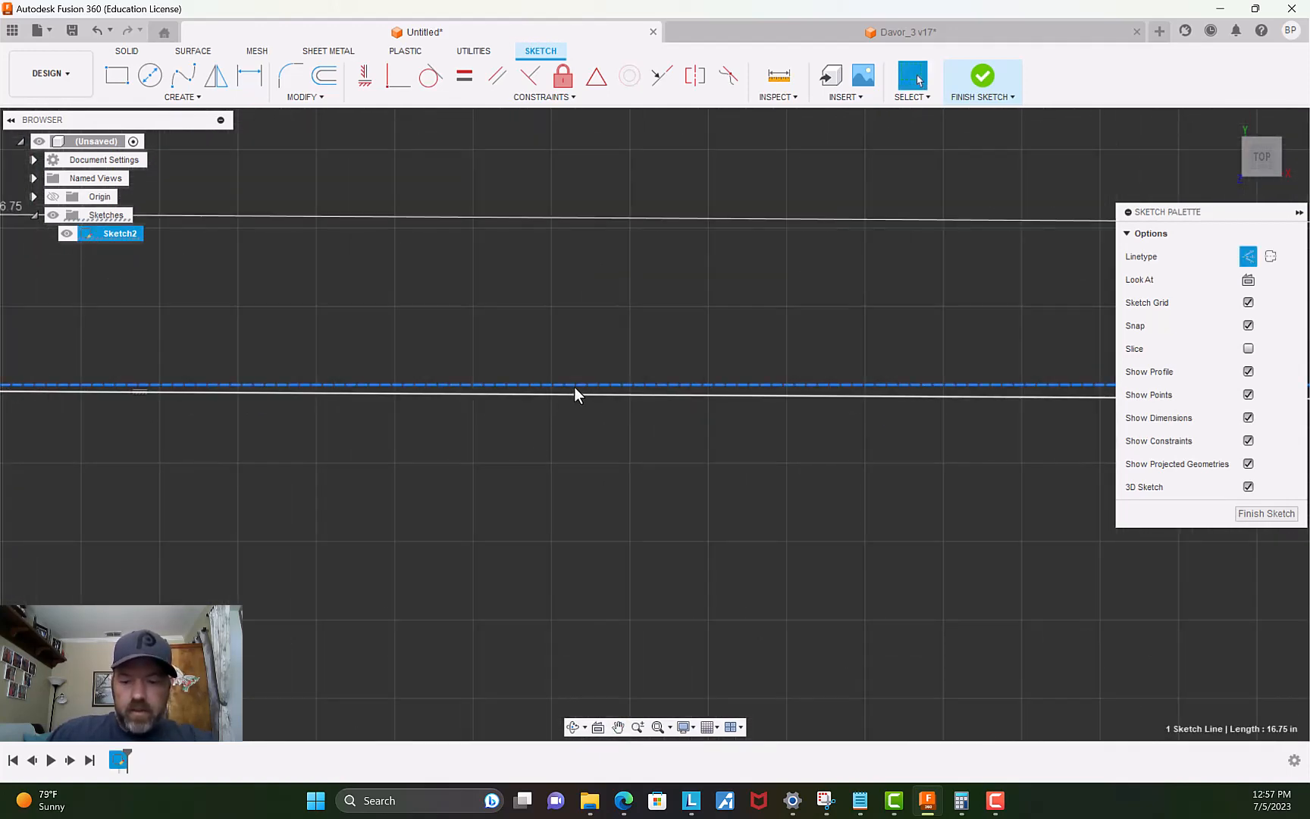
key(Delete)
scroll(573, 417, down, 3)
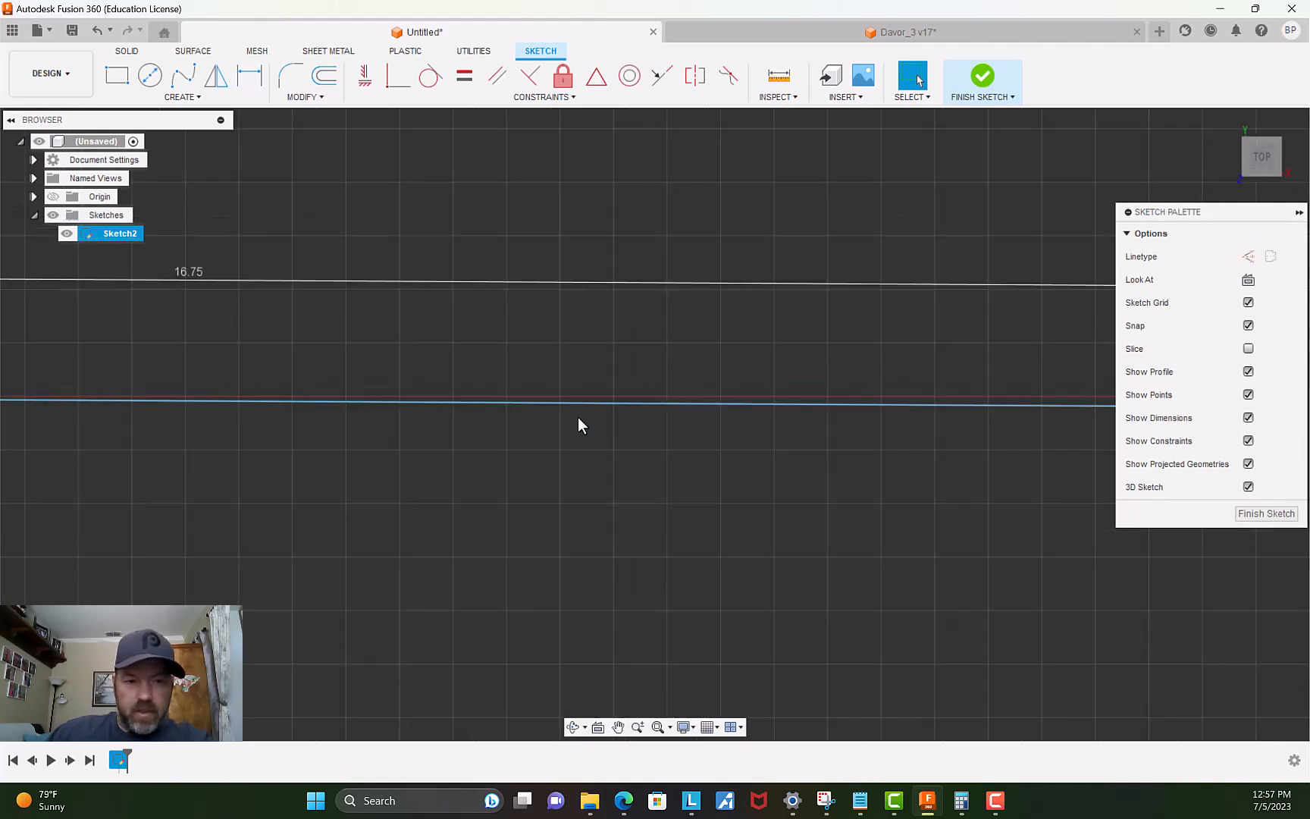
scroll(574, 419, down, 2)
scroll(568, 418, down, 1)
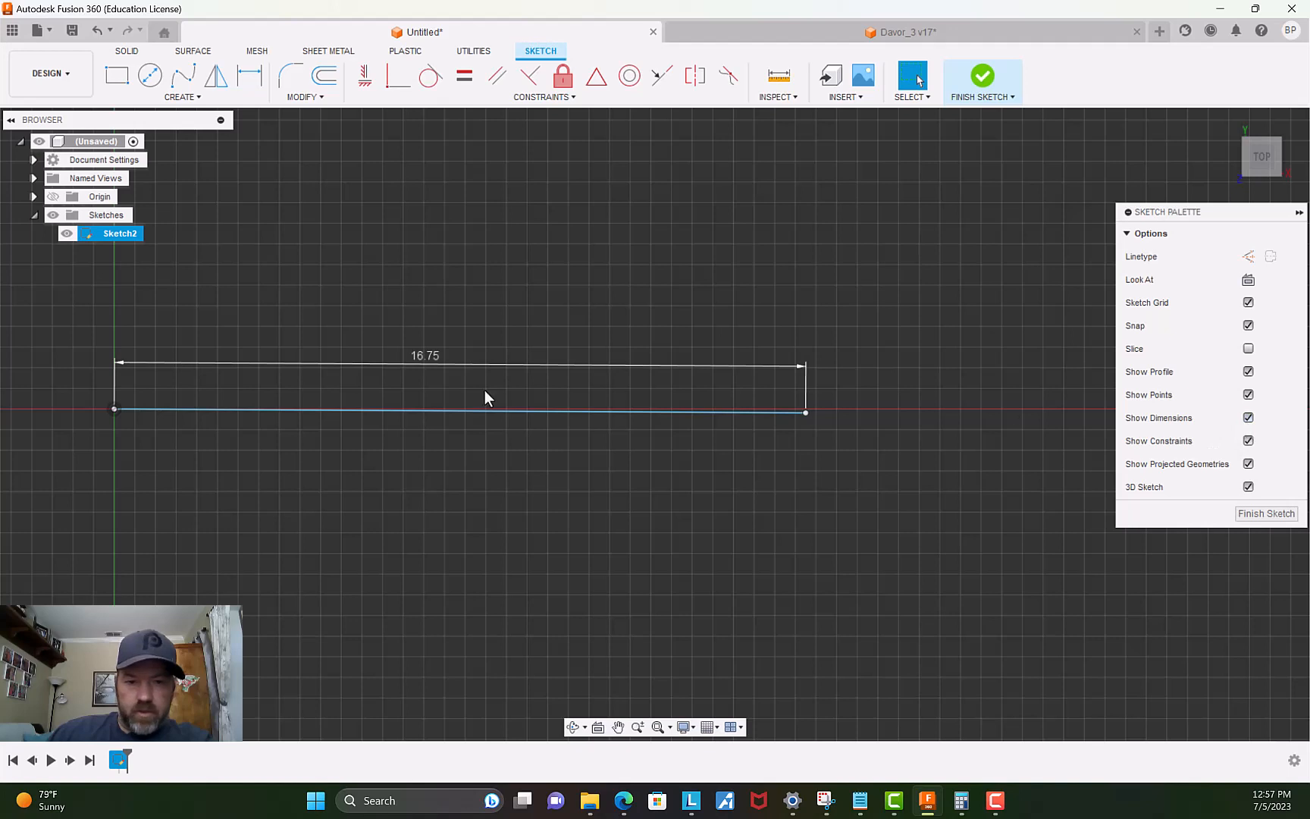
click(1248, 418)
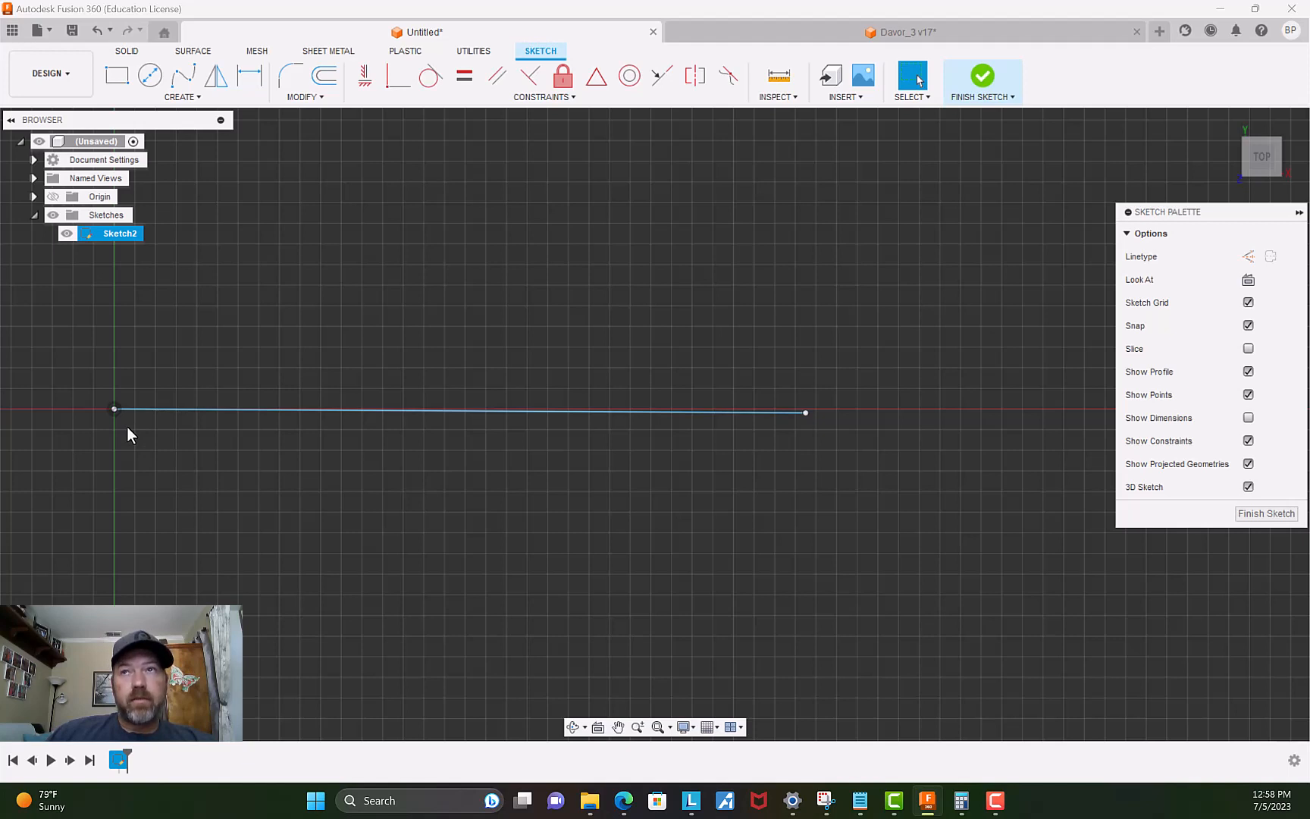
Draw a line from the origin downward at 90° to the angled line, with a length of 1.25/2 in.
click(182, 99)
click(172, 119)
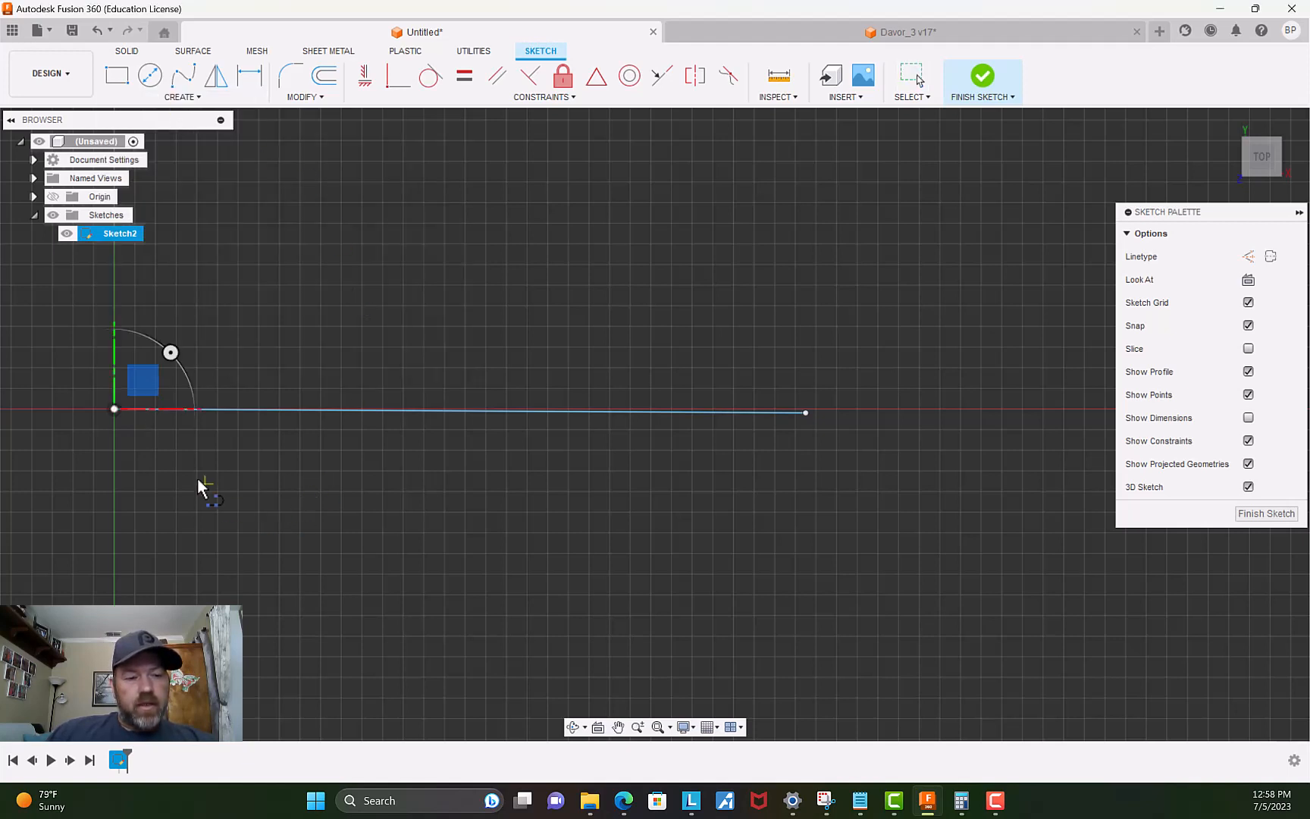
click(115, 410)
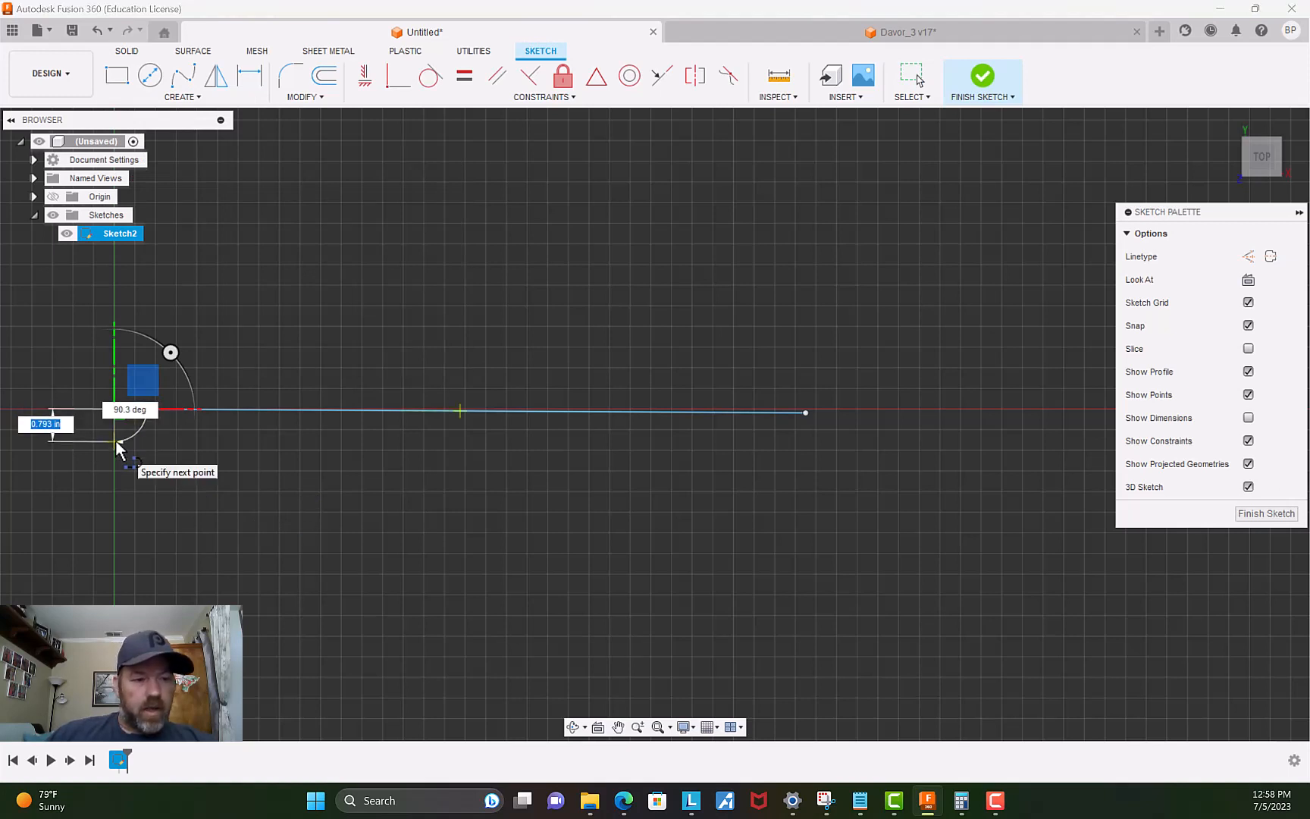
key(Tab)
key(Tab)
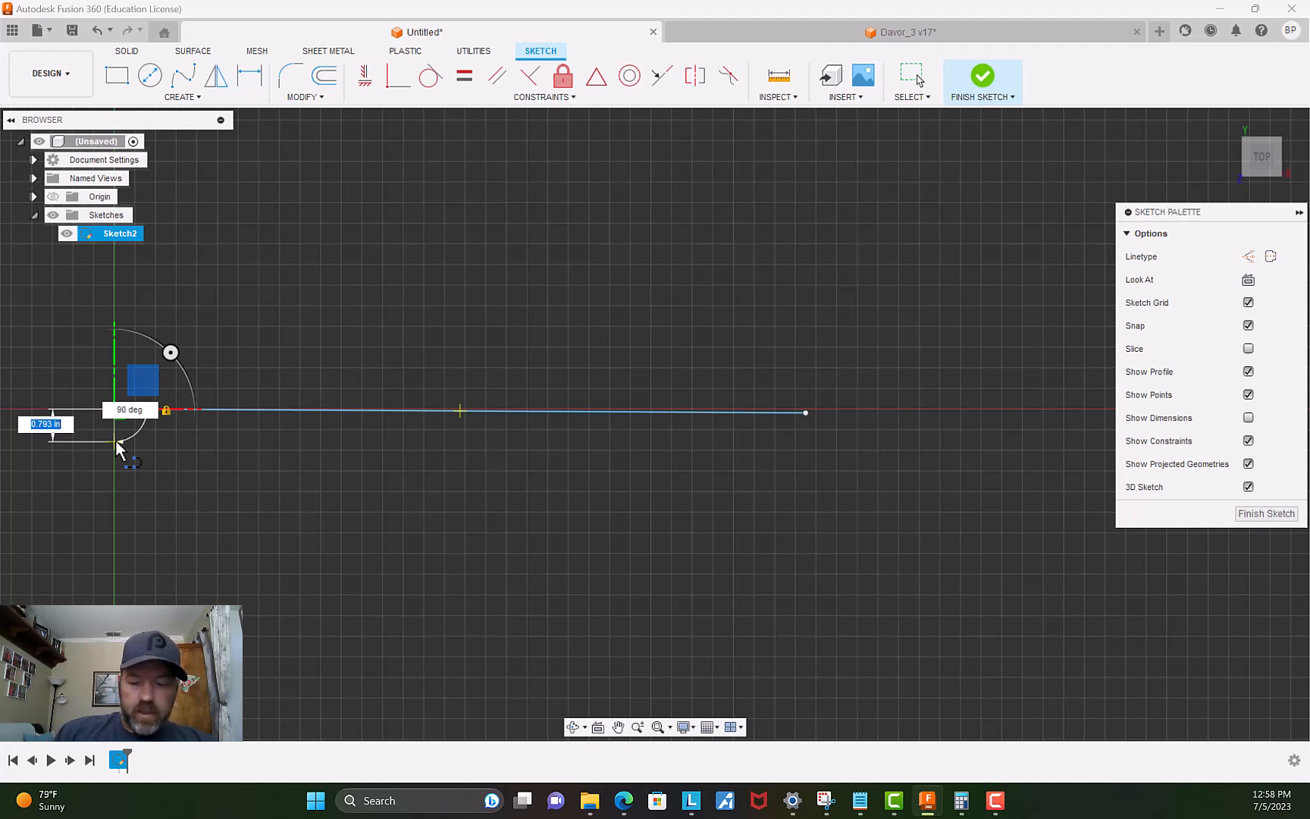
text(1.25/2)
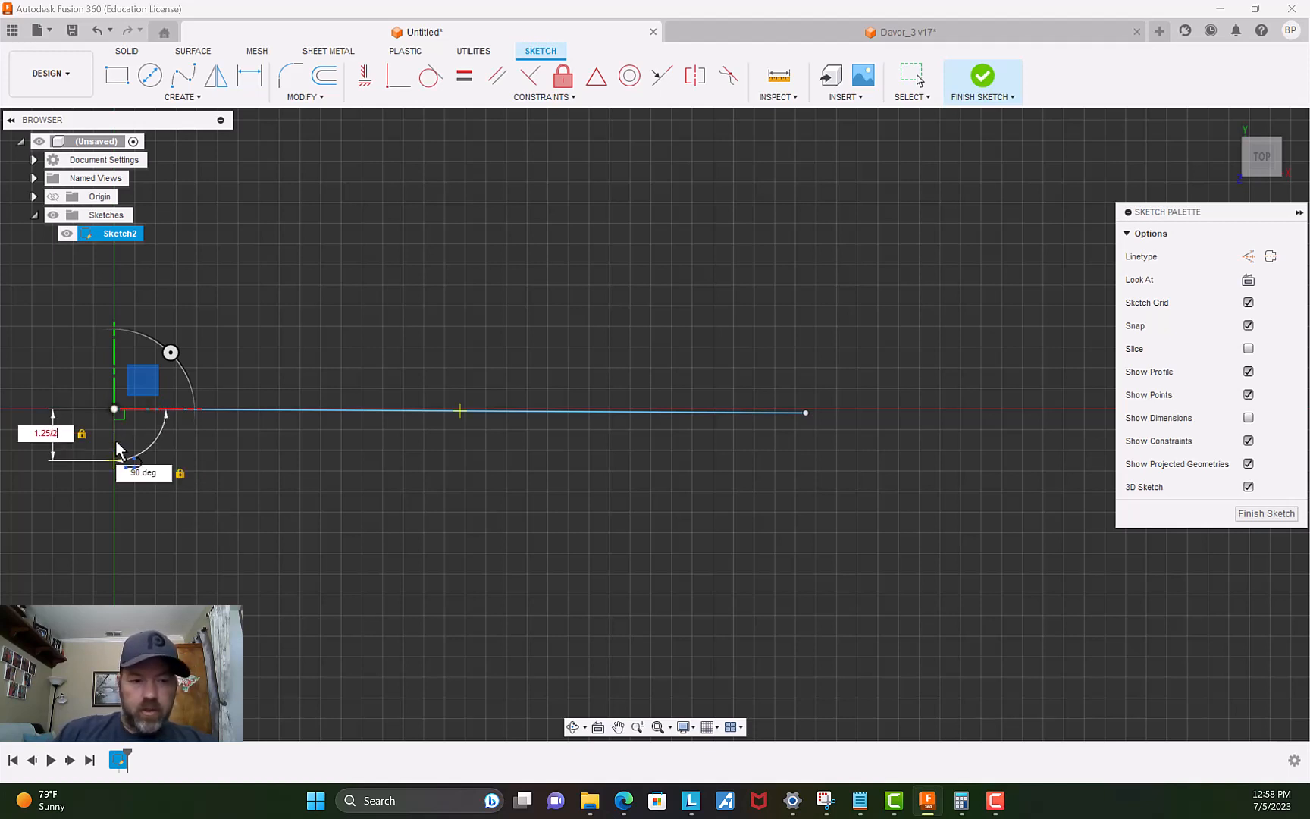
key(Return)
key(Escape)
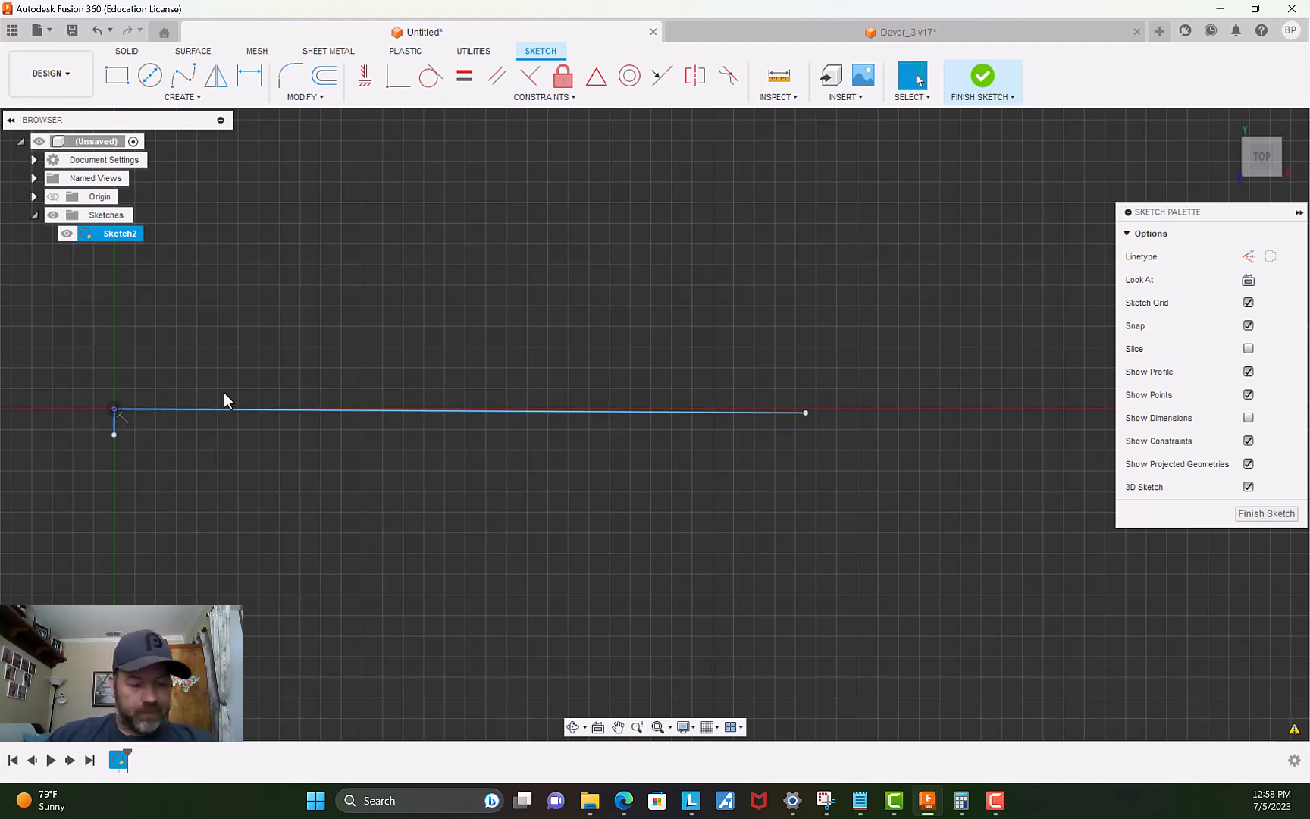
Draw a 29 in horizontal line at 0° from the lower end of the short vertical line.
scroll(293, 451, down, 1)
scroll(296, 449, up, 3)
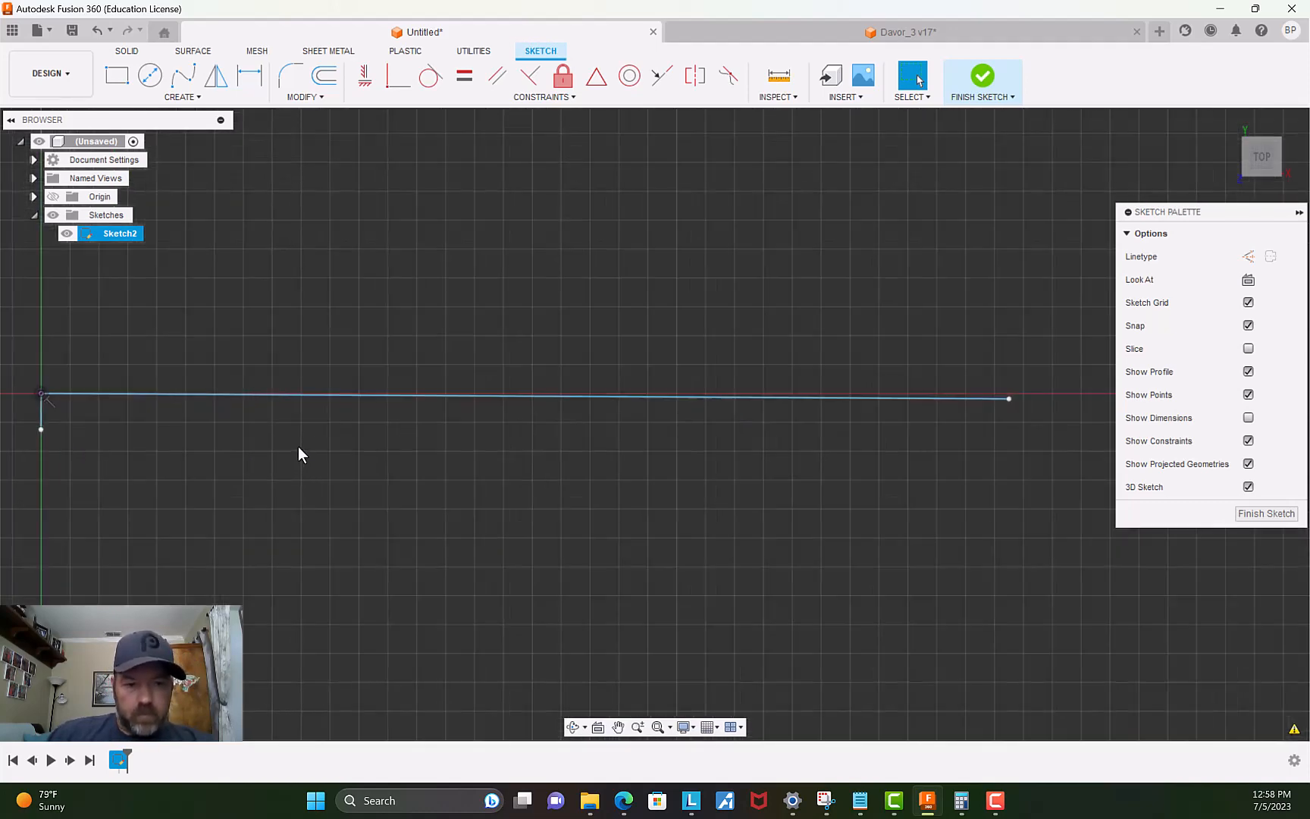
scroll(298, 454, down, 1)
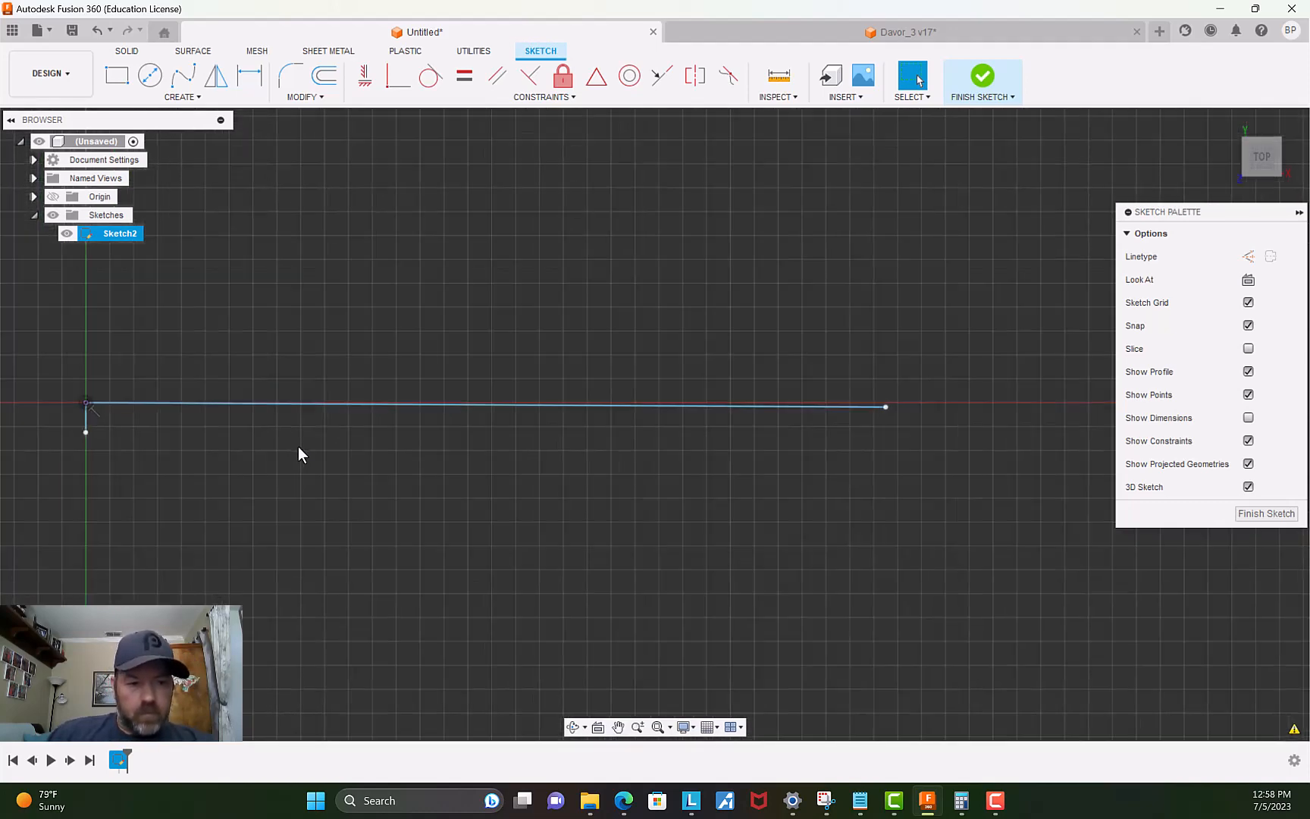
click(198, 97)
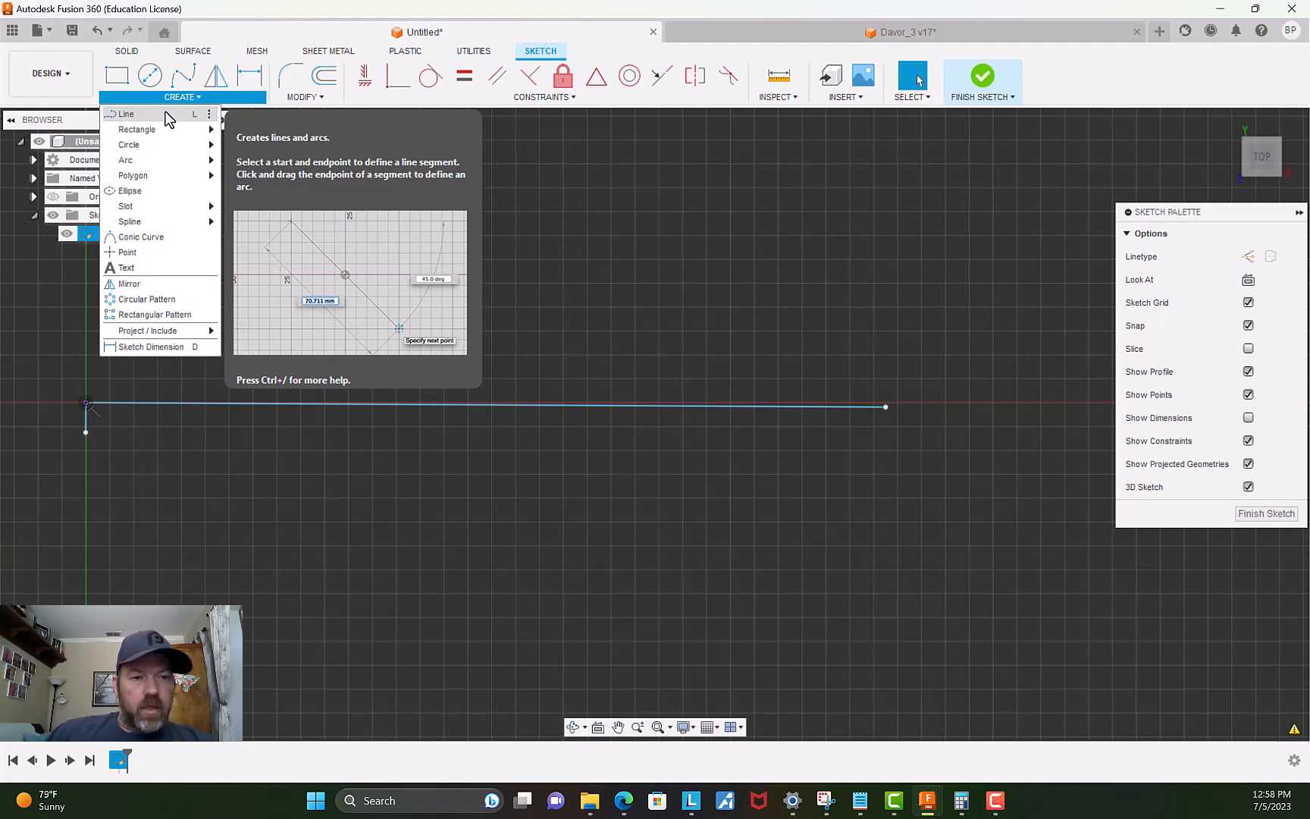
click(168, 119)
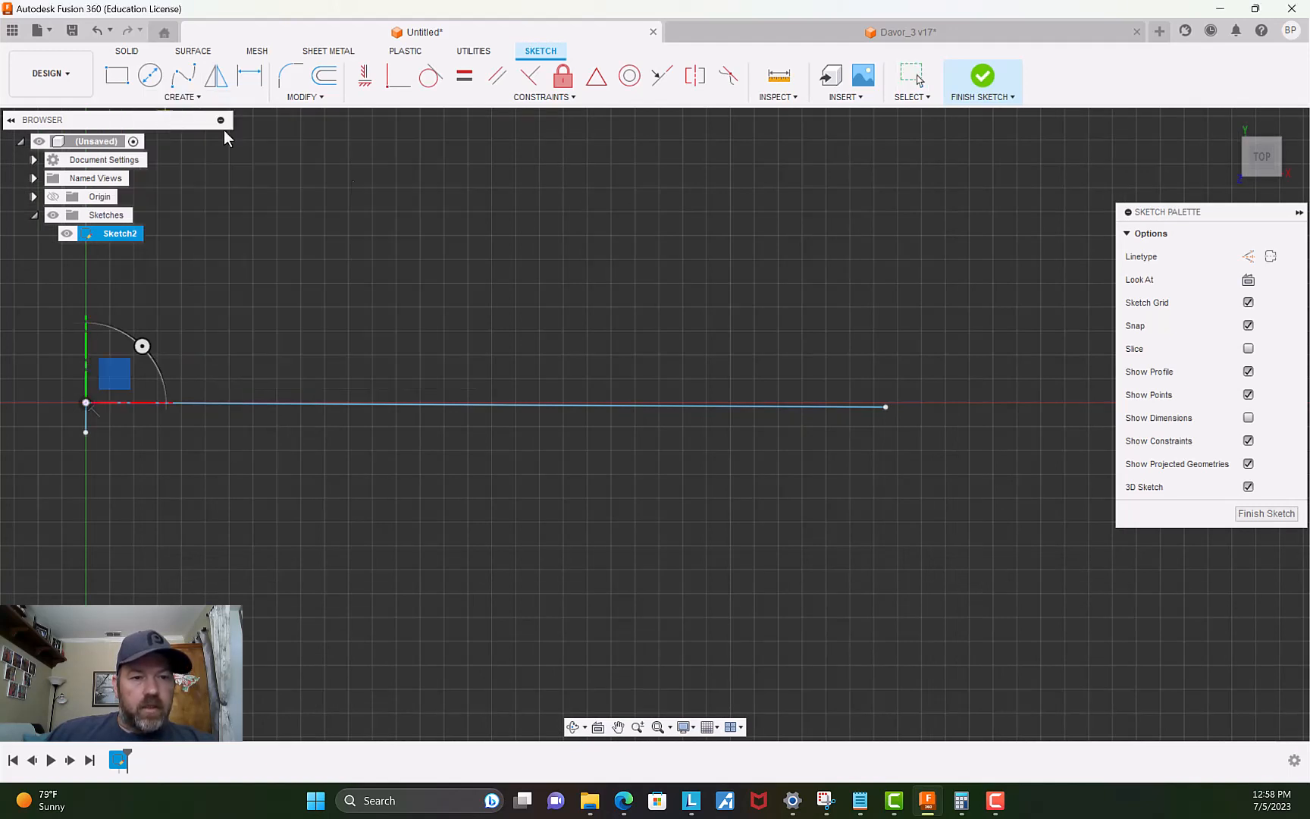
click(86, 433)
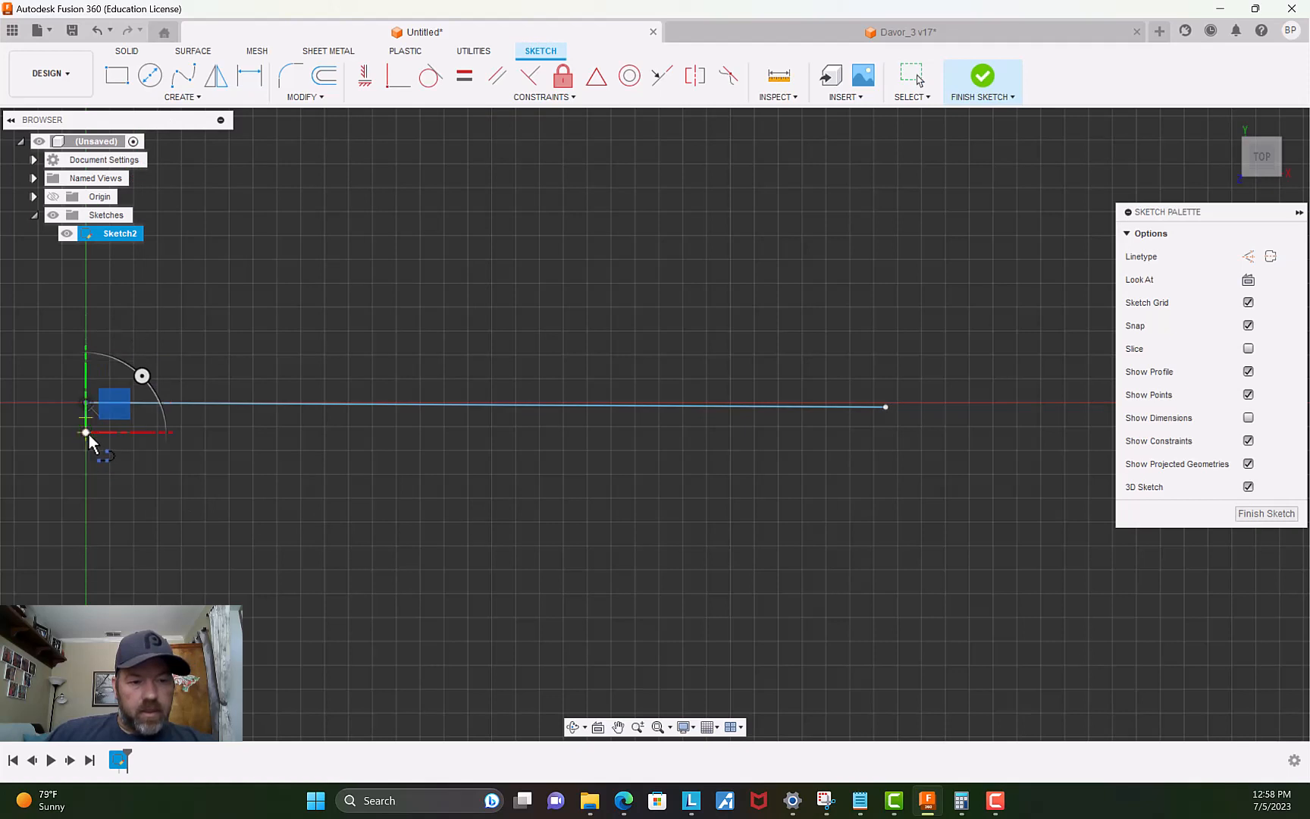
key(Tab)
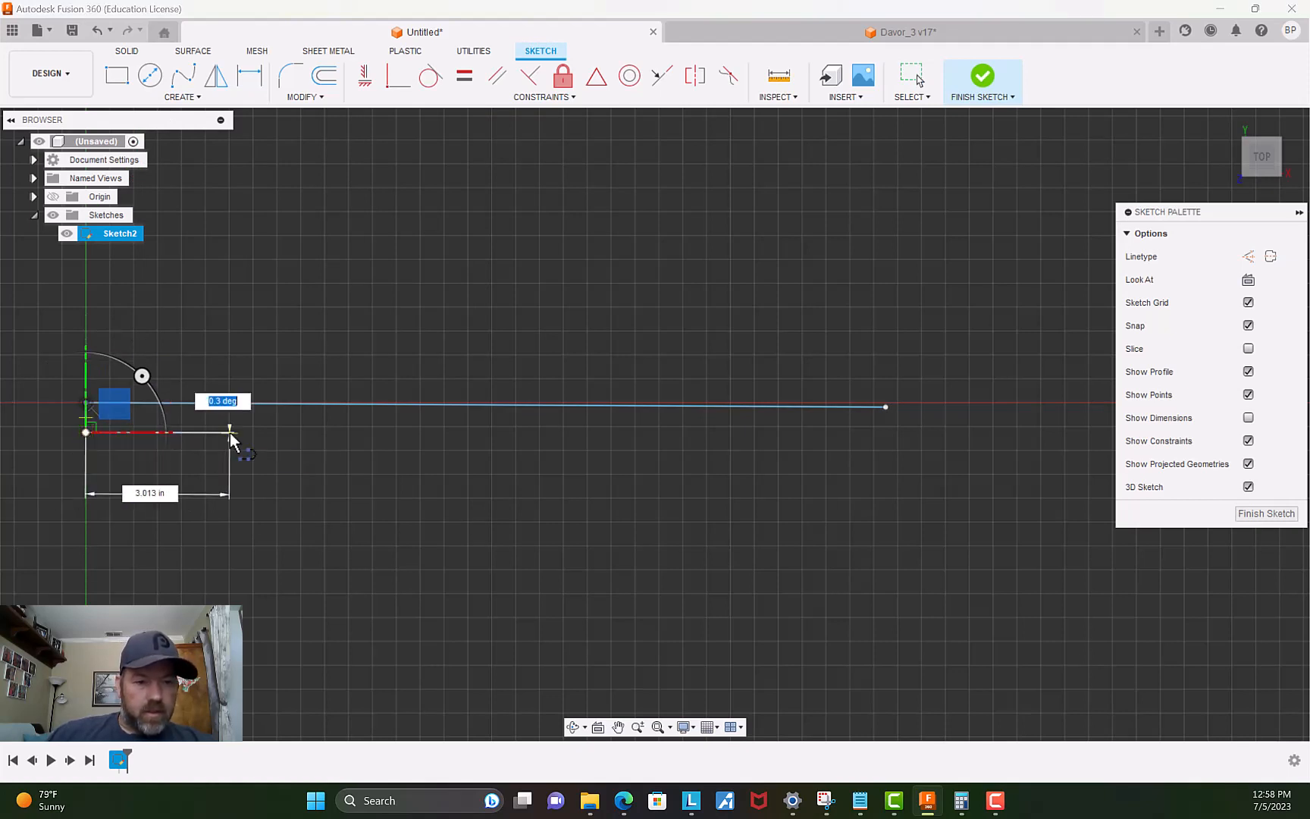
text(0)
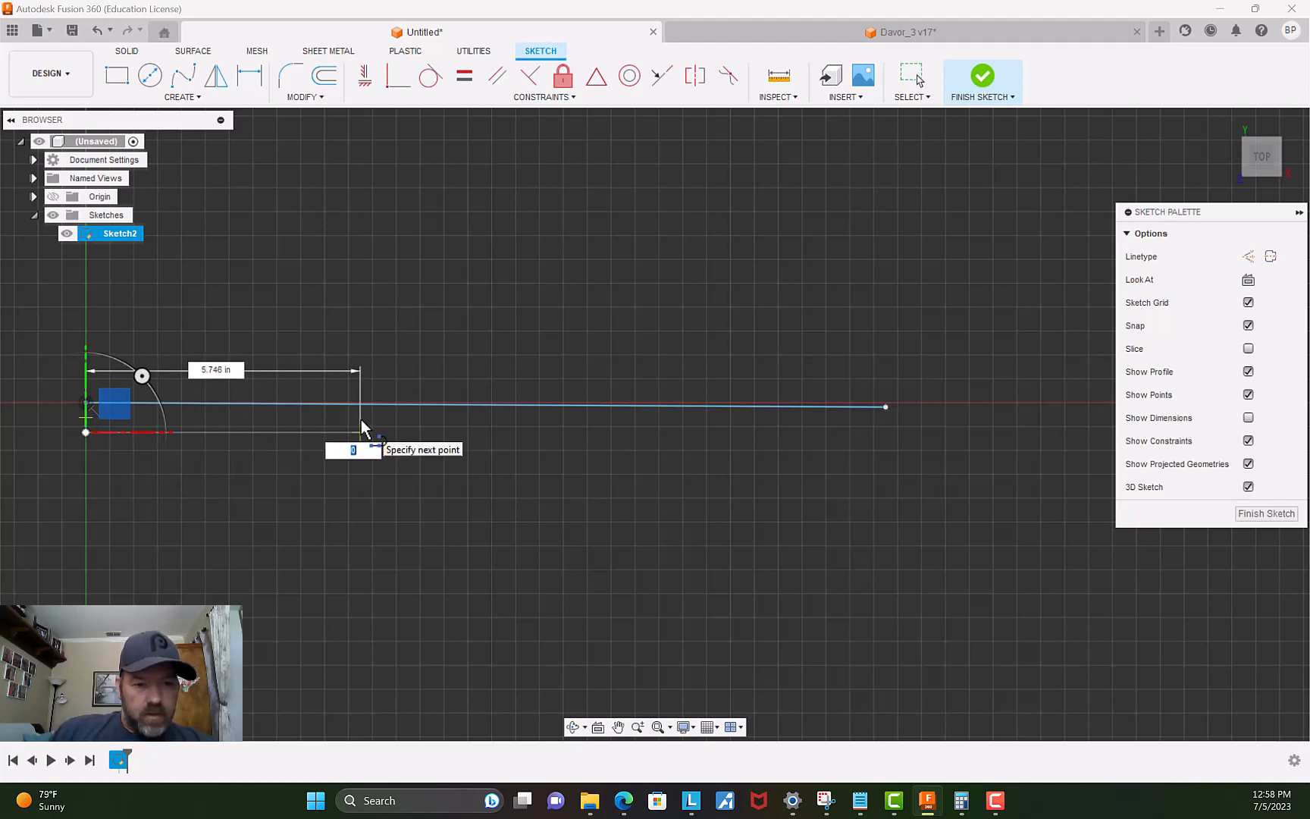
key(Tab)
text(29)
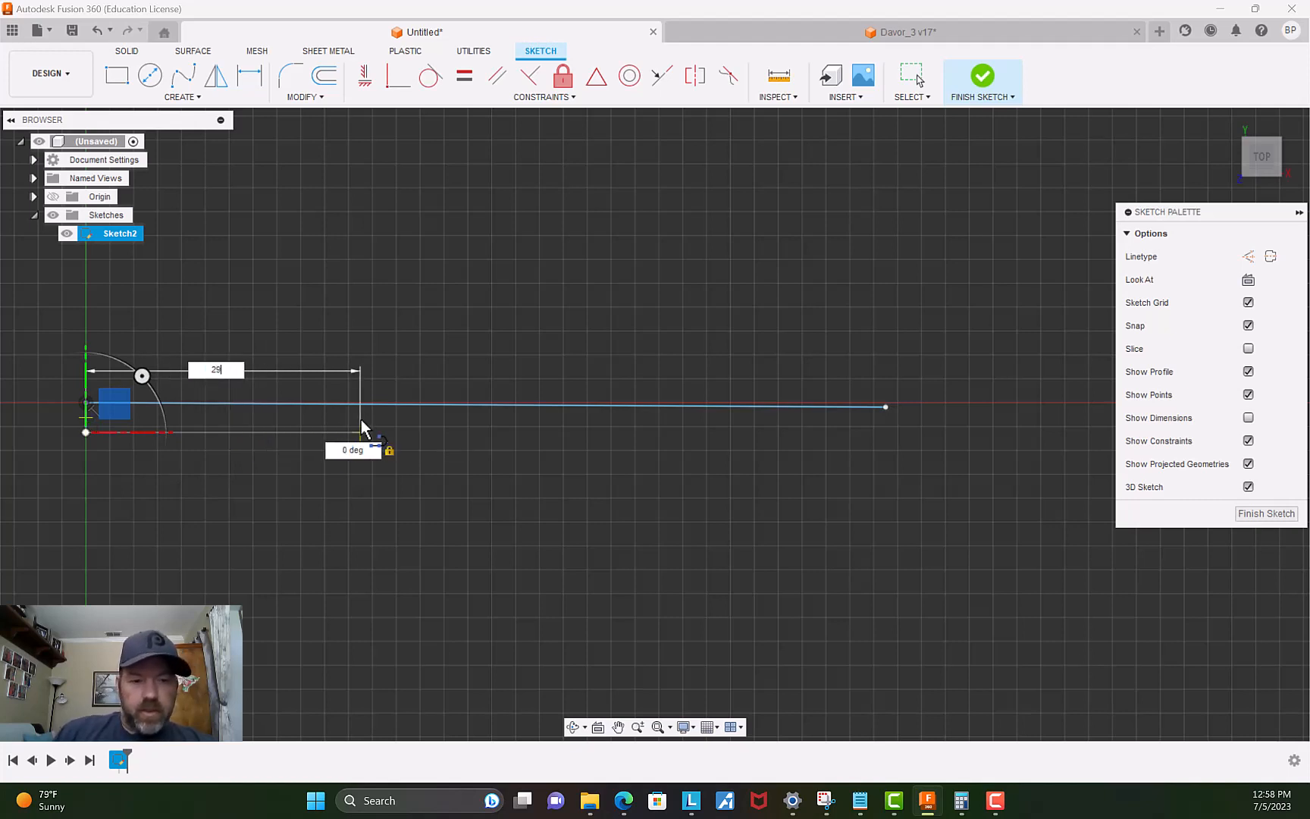
key(Tab)
key(Return)
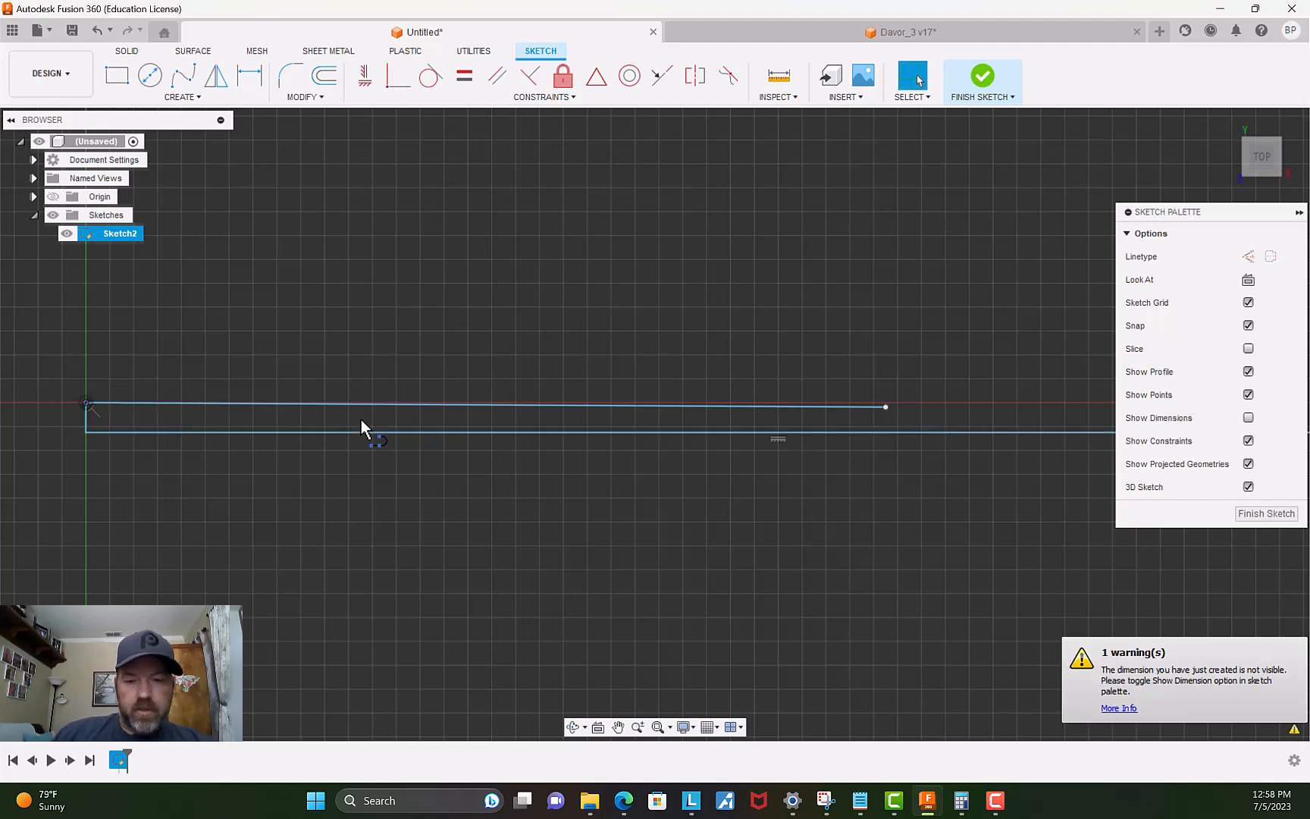
Convert the 29 in horizontal line into a centerline and clear the selection.
scroll(401, 517, down, 2)
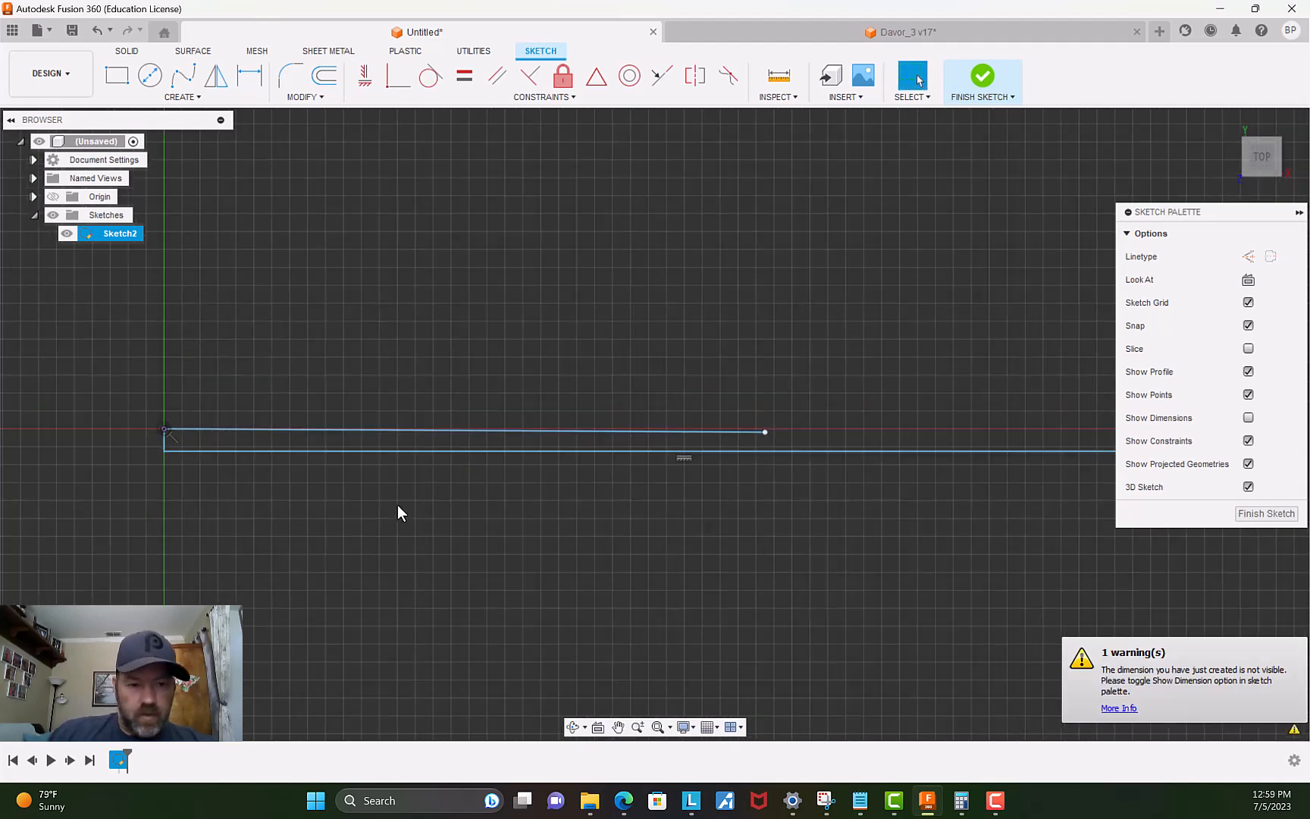
click(429, 453)
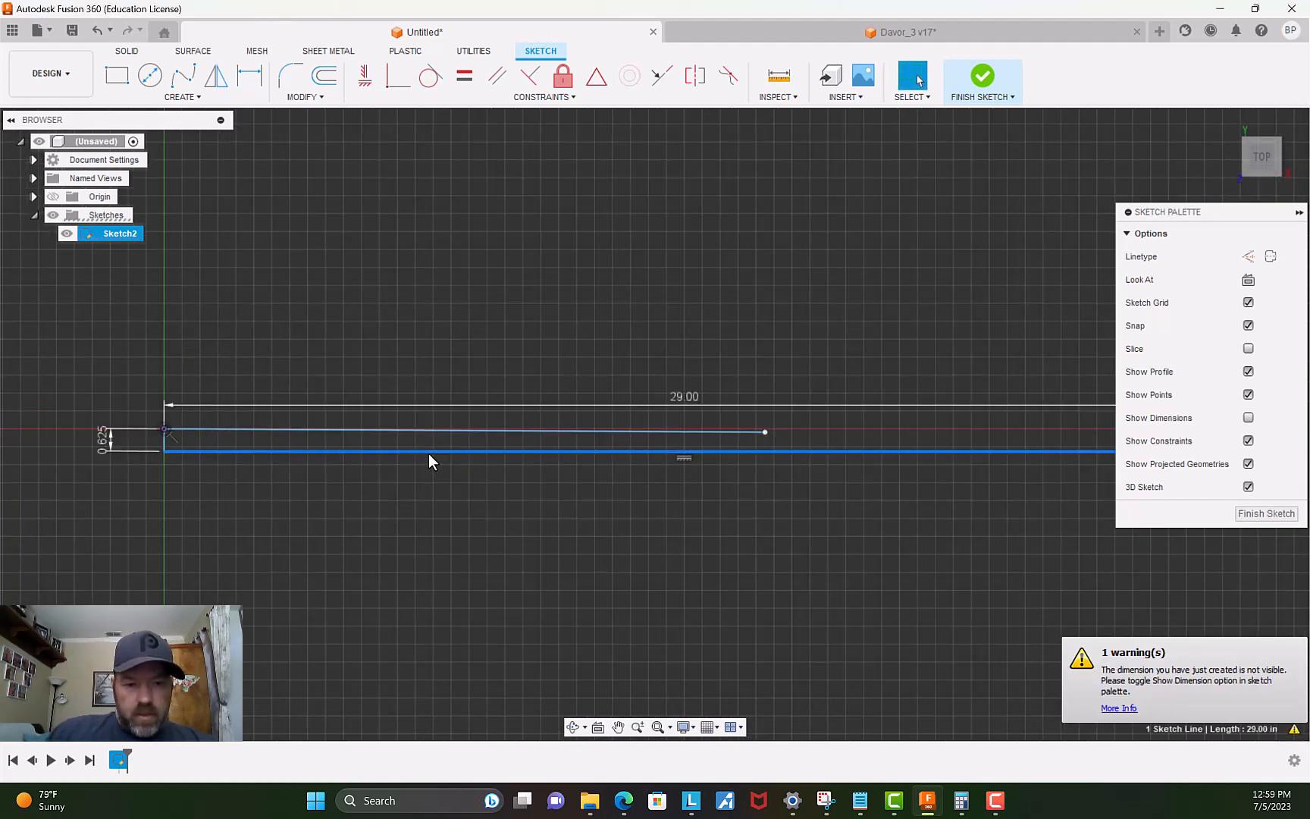
click(1272, 258)
scroll(765, 529, down, 2)
middle_drag(763, 527, 503, 520)
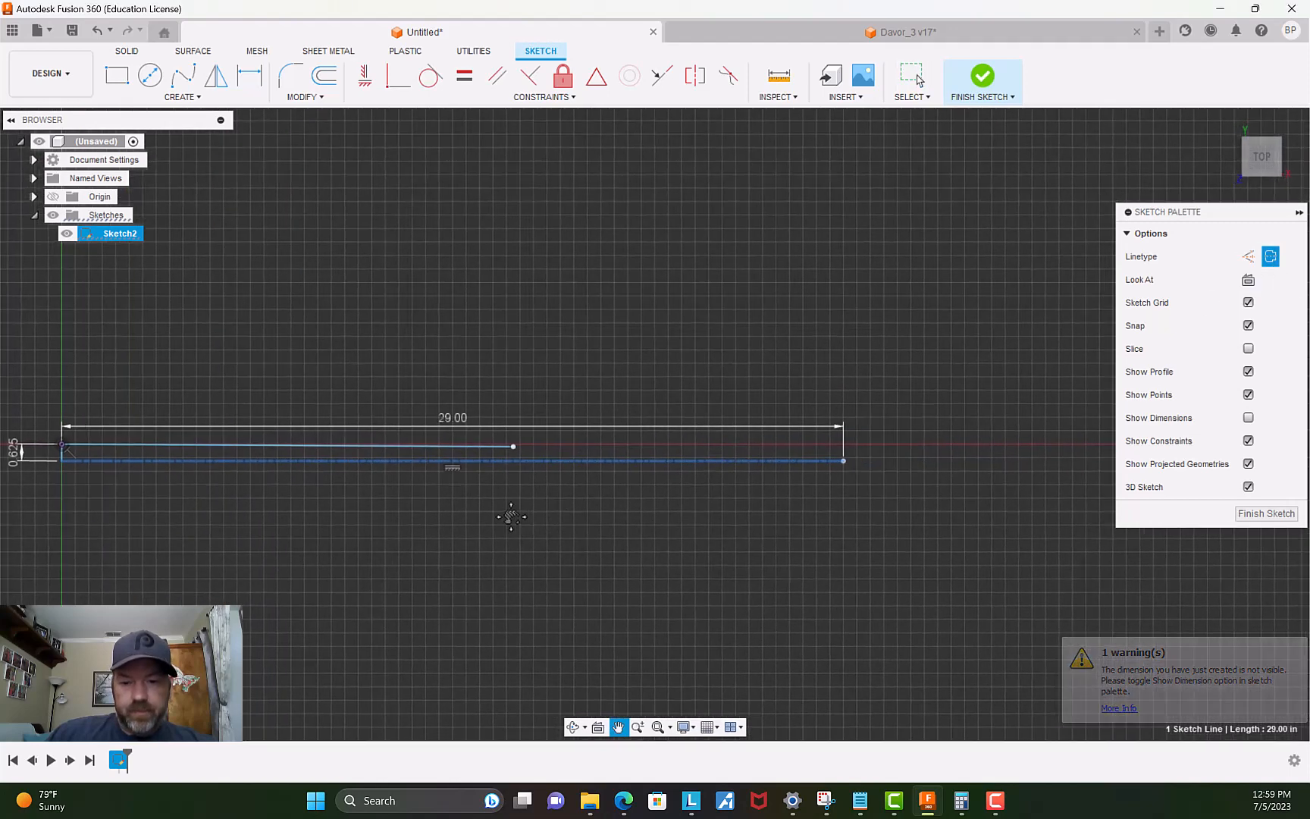
scroll(455, 516, down, 1)
click(392, 533)
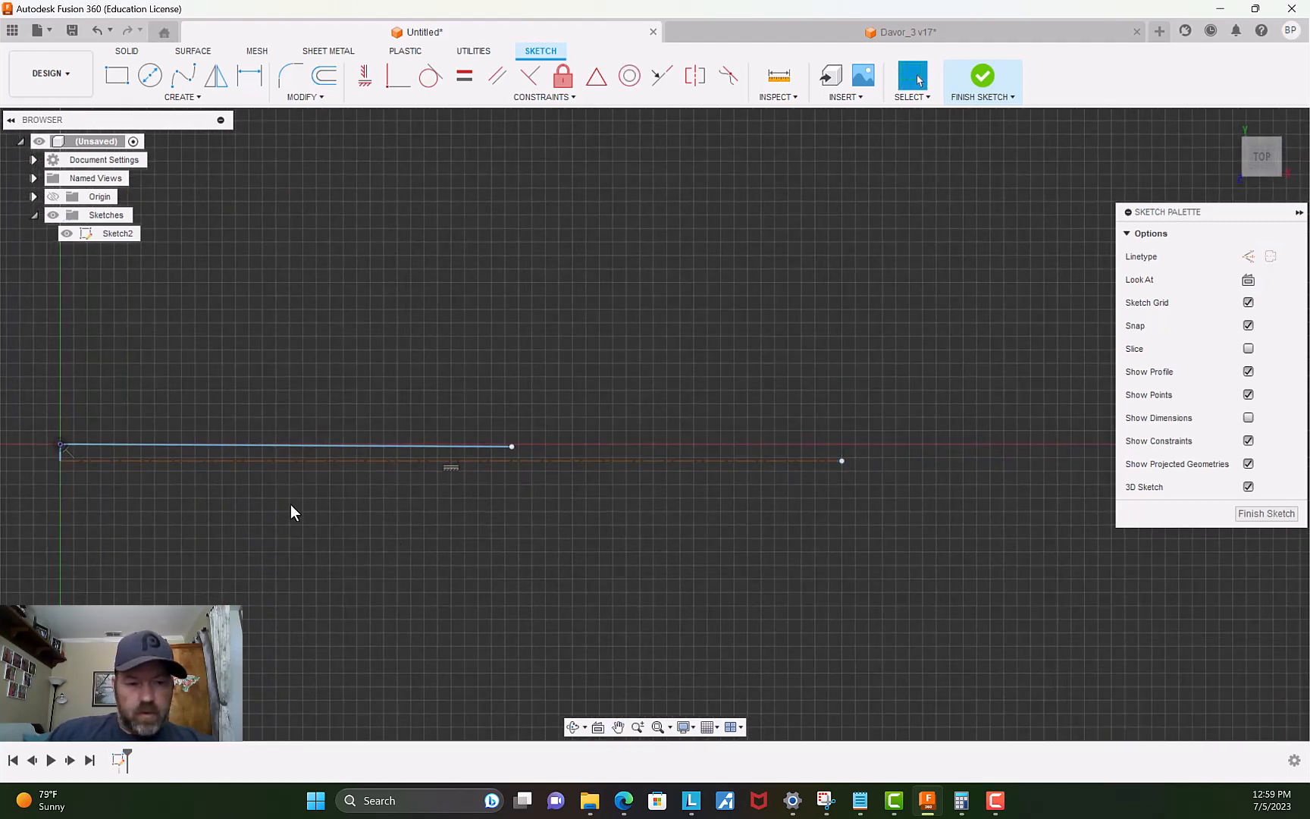
Draw a vertical line at 90° from the far end of the angled line down to the centerline.
scroll(291, 505, up, 1)
mouse_move(248, 491)
middle_down()
mouse_move(749, 463)
mouse_move(631, 491)
mouse_move(473, 500)
middle_up()
scroll(640, 482, up, 1)
scroll(476, 502, up, 1)
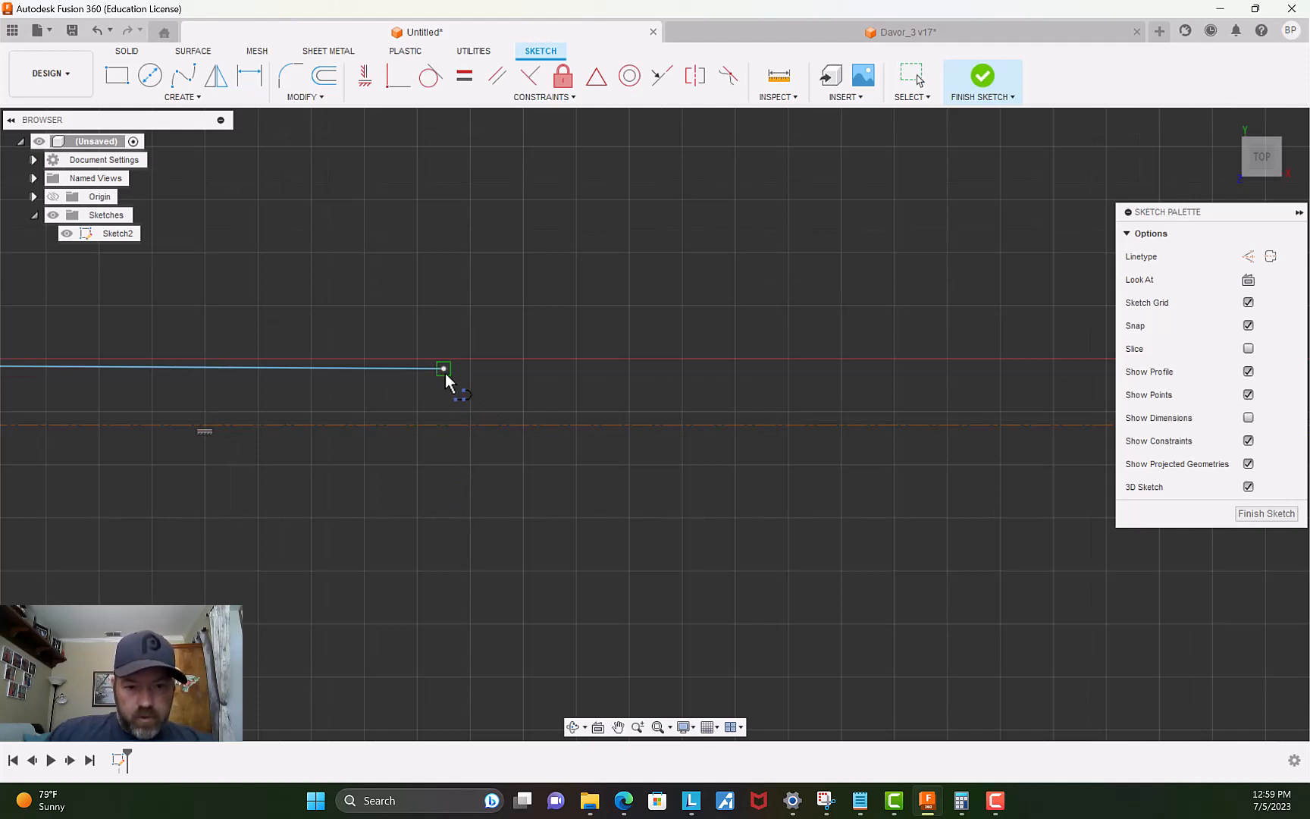
drag(443, 368, 443, 428)
key(Tab)
text(90)
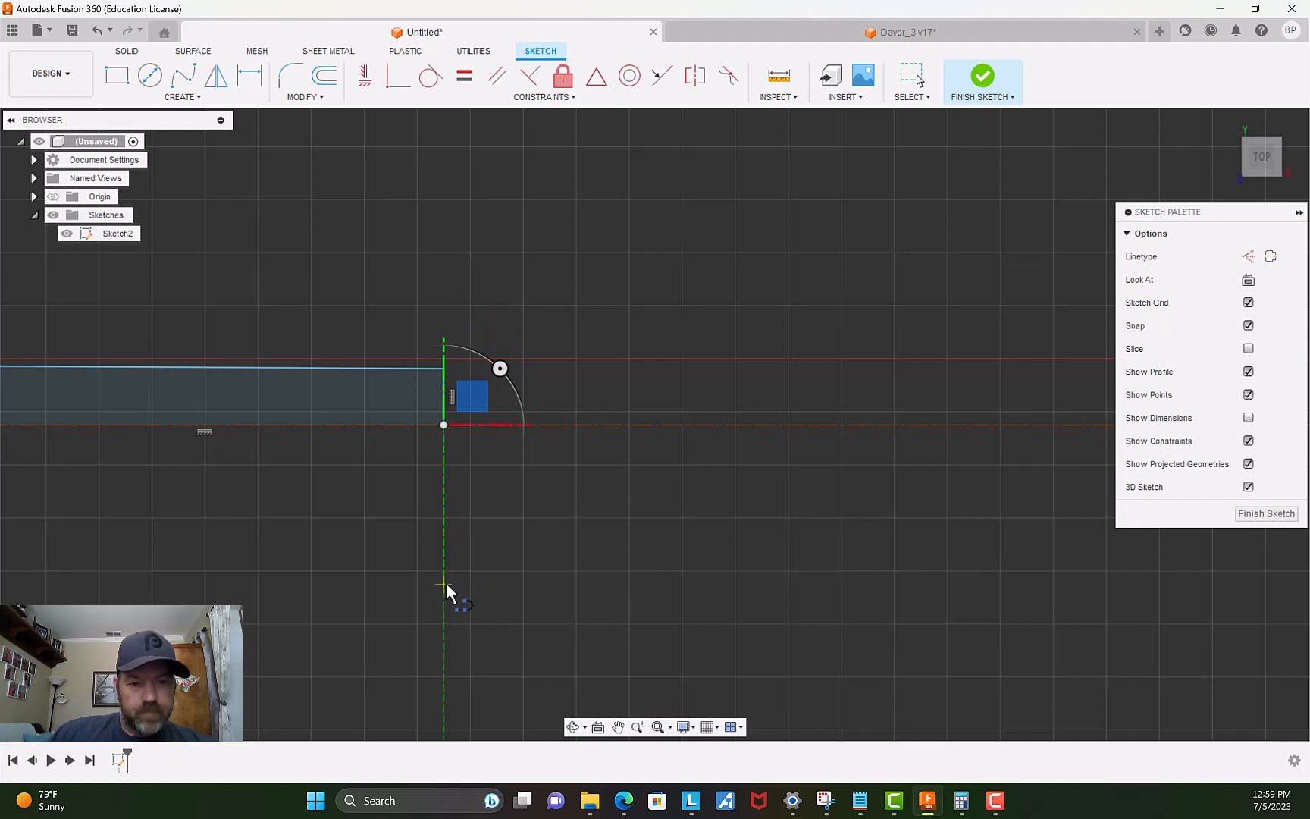
key(Escape)
Examine the closed profile between the angled line and the centerline, and the remaining centerline beyond its vertical end line.
scroll(328, 579, down, 2)
middle_drag(324, 579, 666, 520)
scroll(491, 549, down, 1)
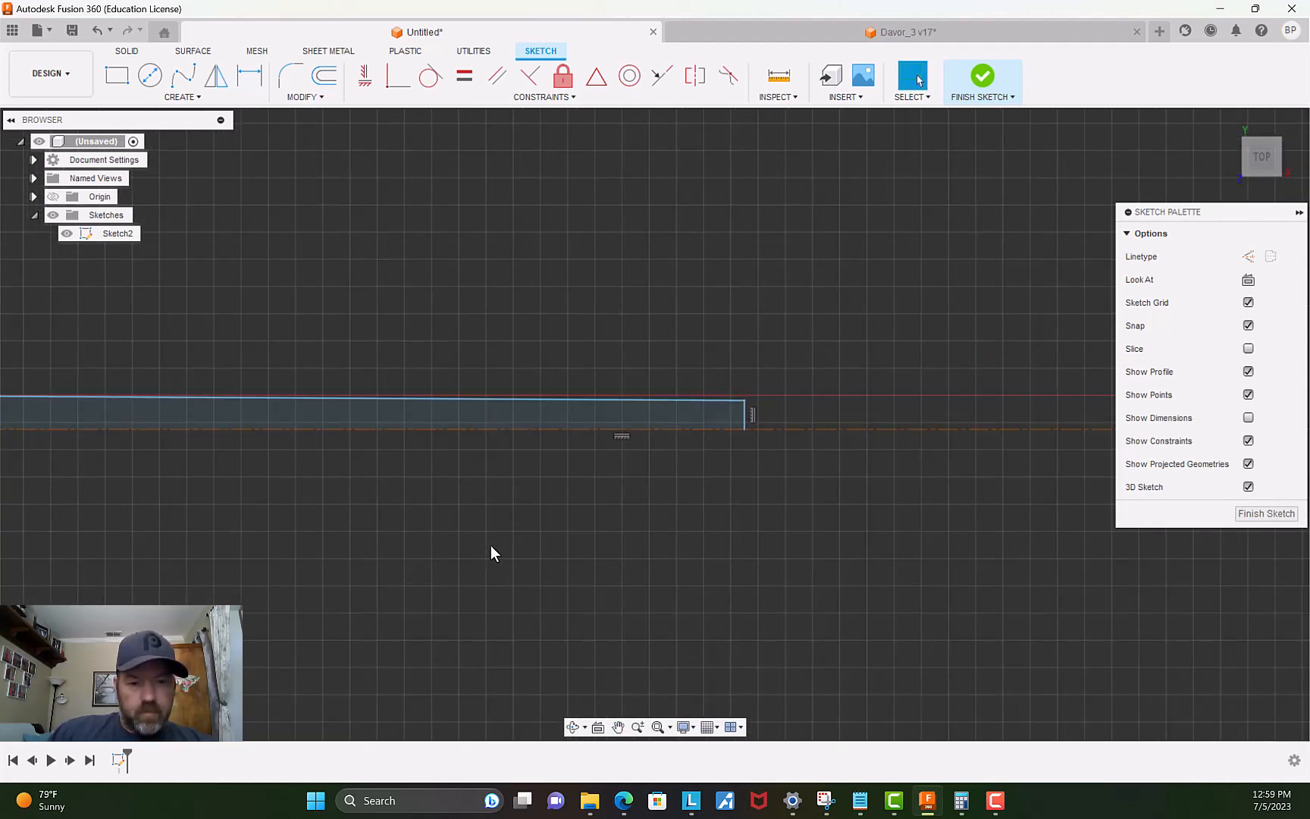
middle_drag(492, 550, 847, 497)
scroll(621, 501, down, 2)
middle_drag(584, 498, 467, 508)
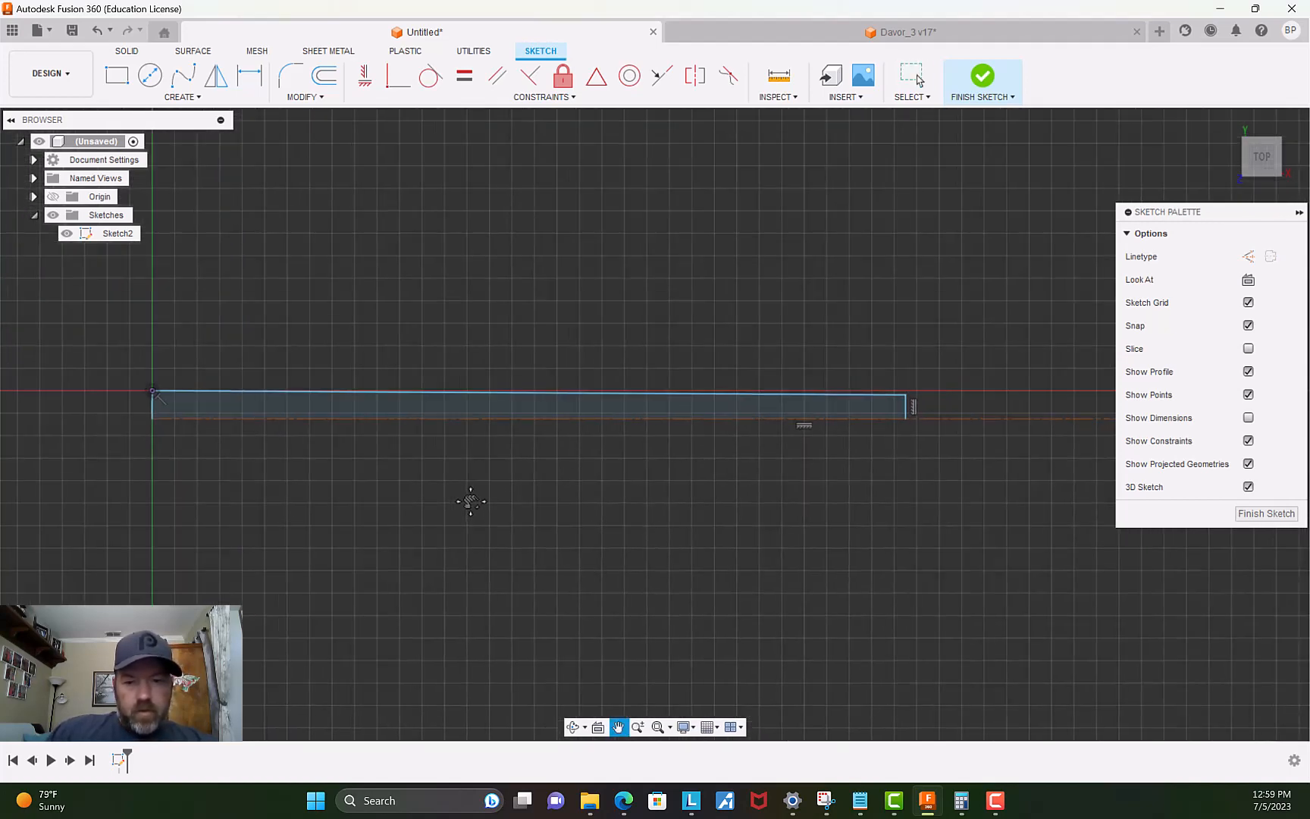
click(468, 409)
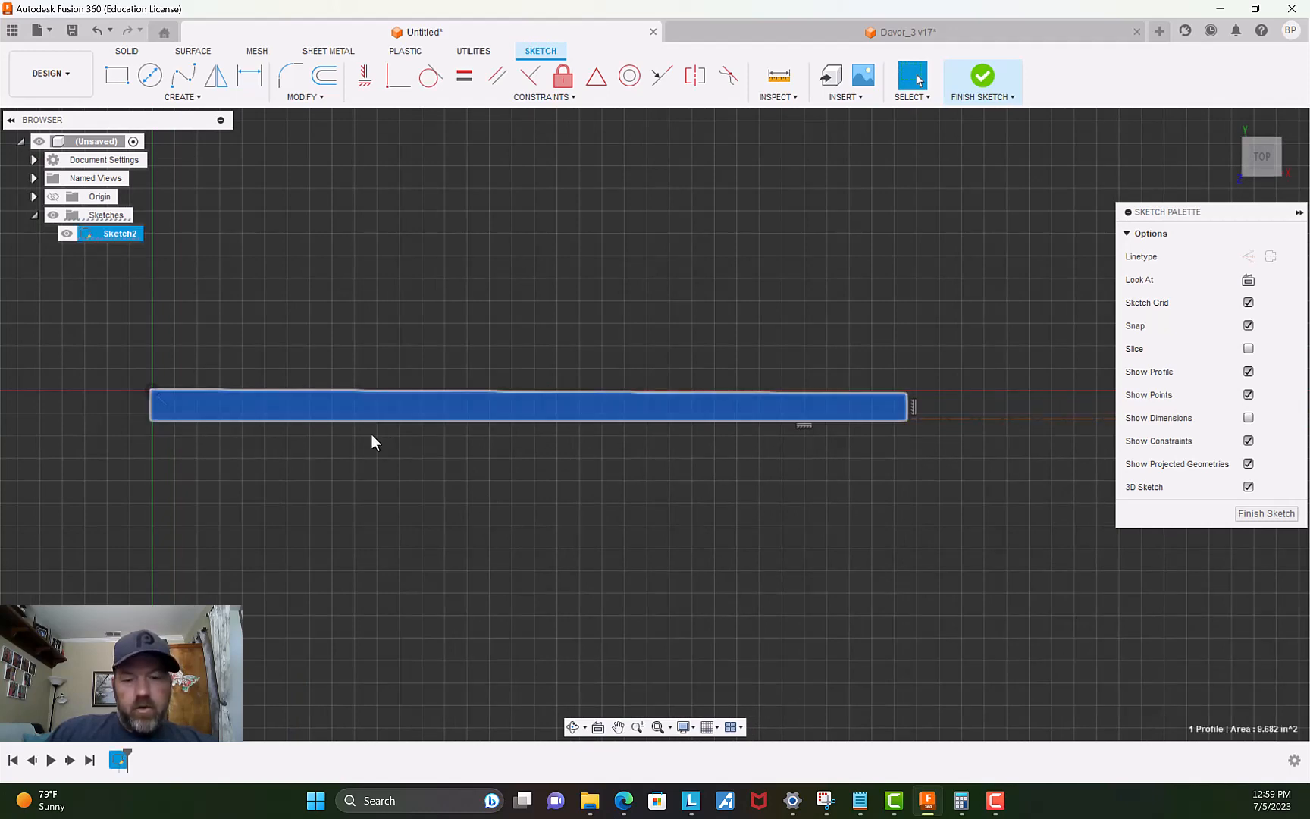
click(333, 458)
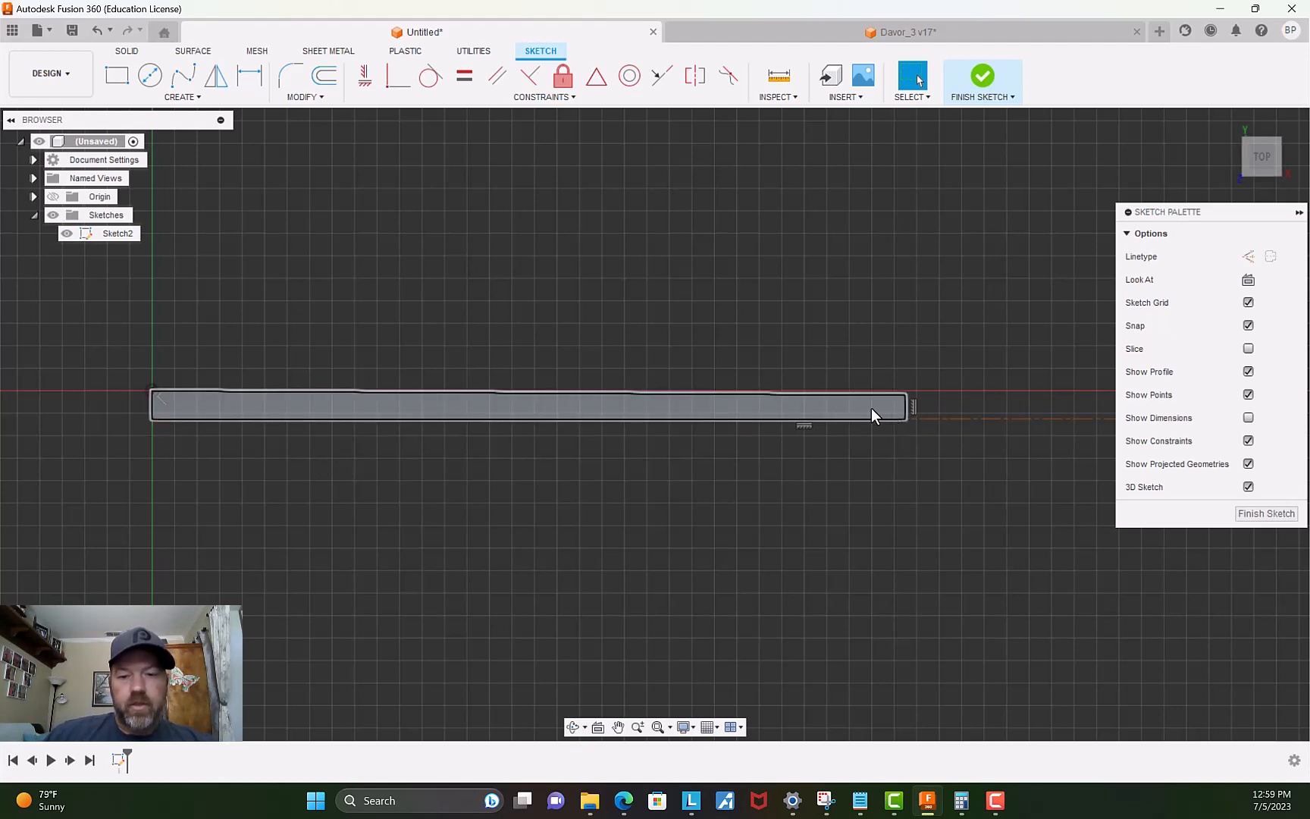
scroll(700, 517, down, 1)
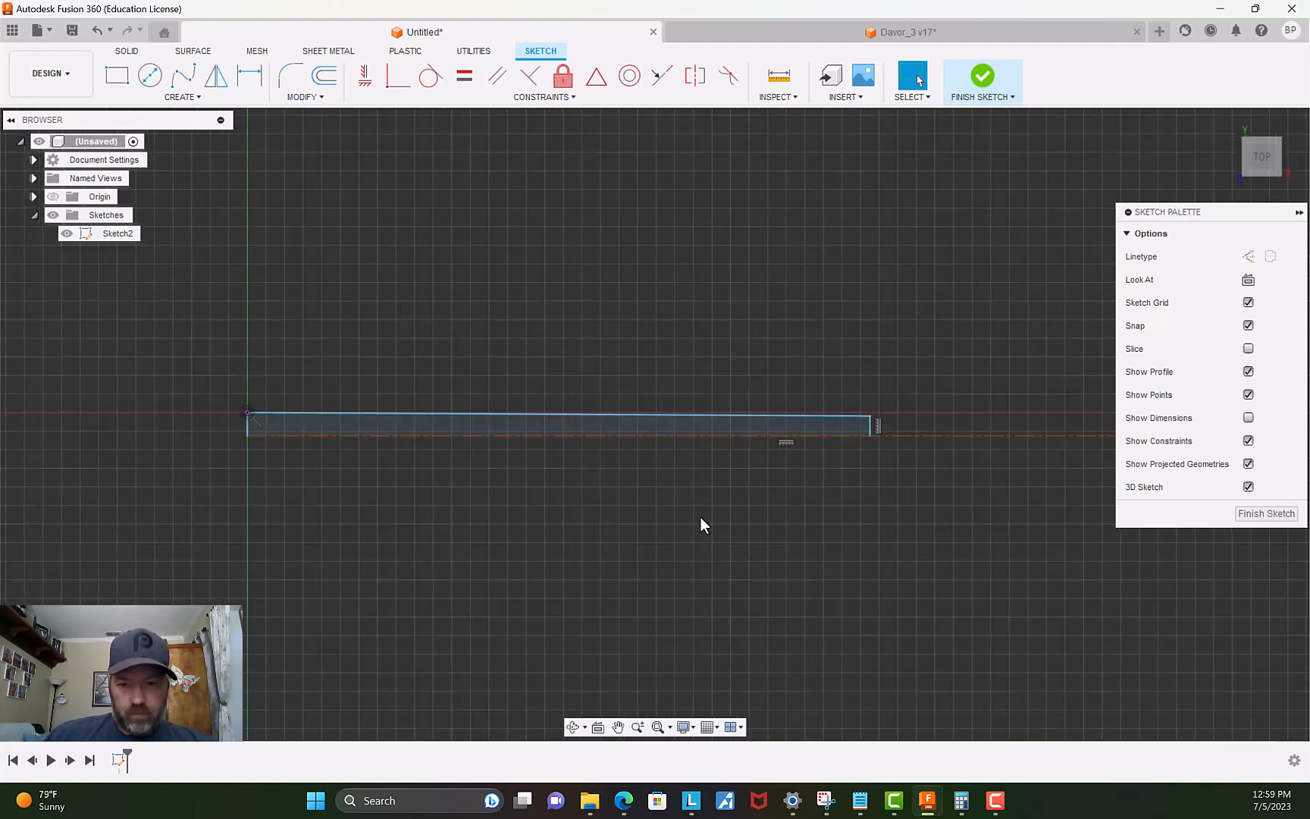
middle_drag(901, 502, 507, 465)
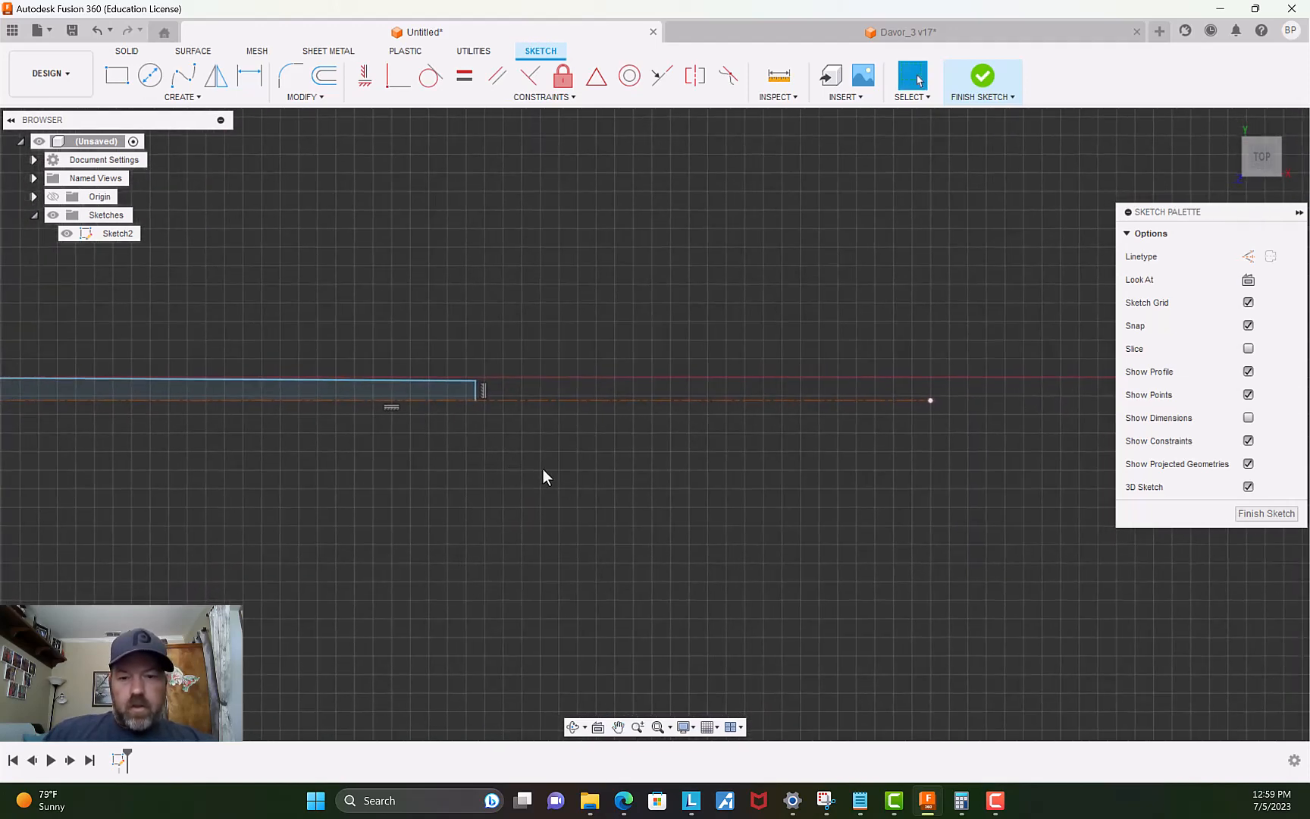
scroll(542, 470, down, 1)
scroll(543, 470, up, 2)
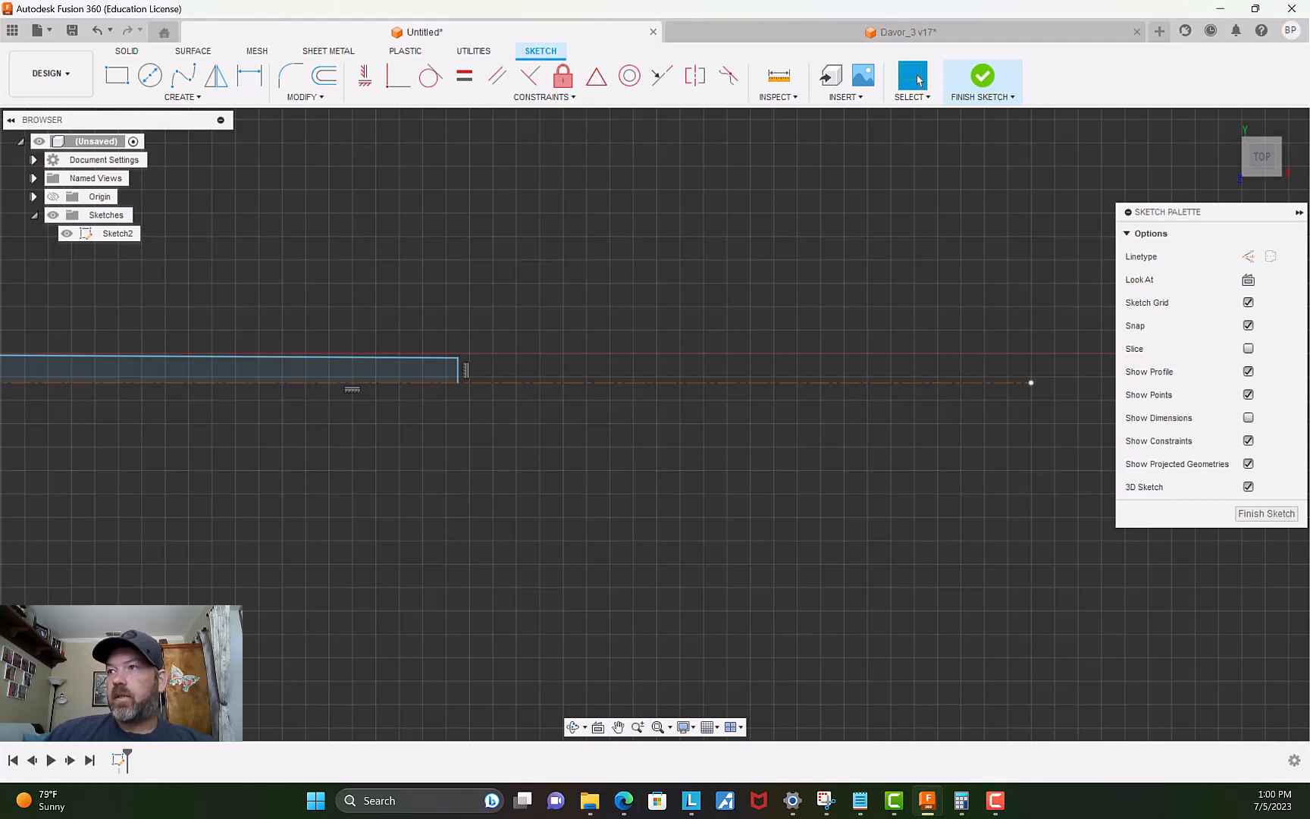
Bring up Calculator over the sketch, clear the previous result and subtract 0.840 from 1.062.
drag(1, 79, 1097, 132)
drag(805, 144, 805, 136)
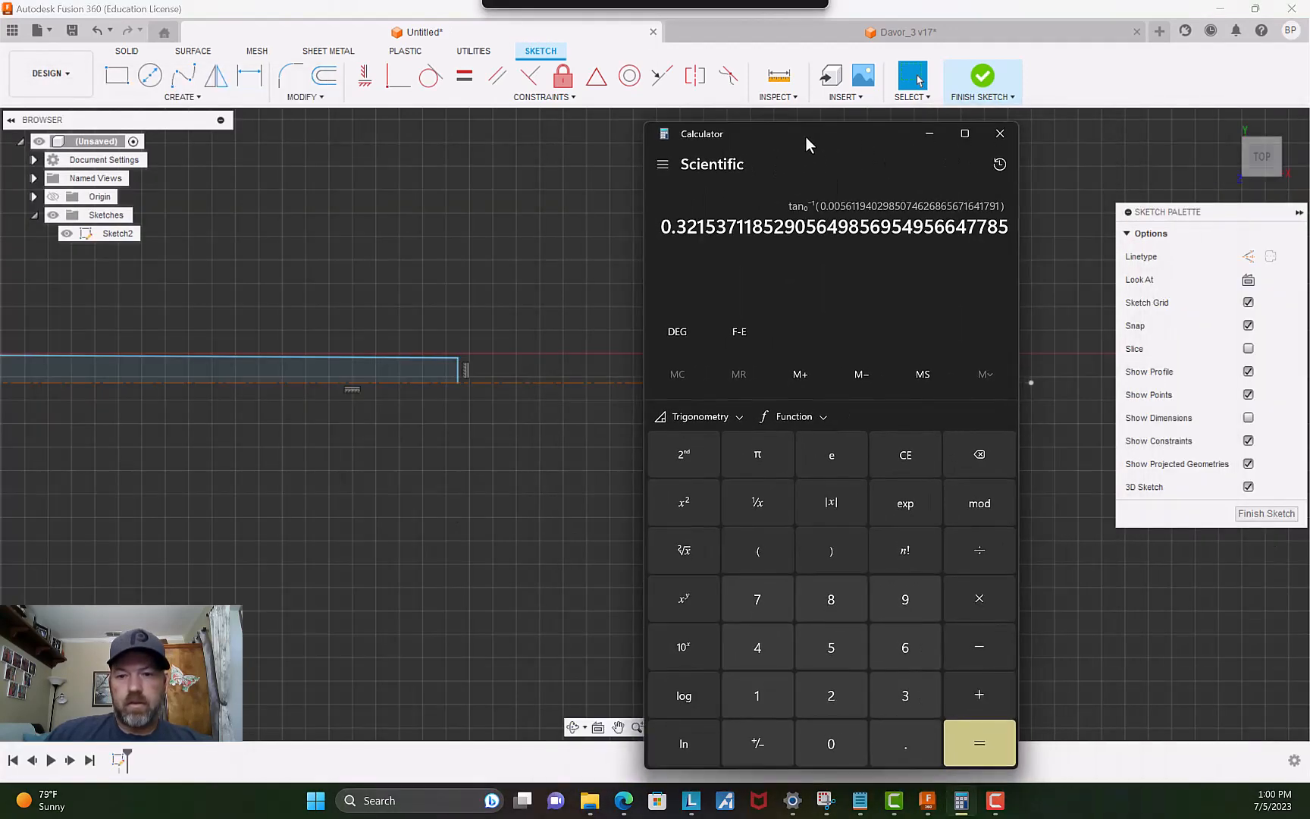
click(905, 454)
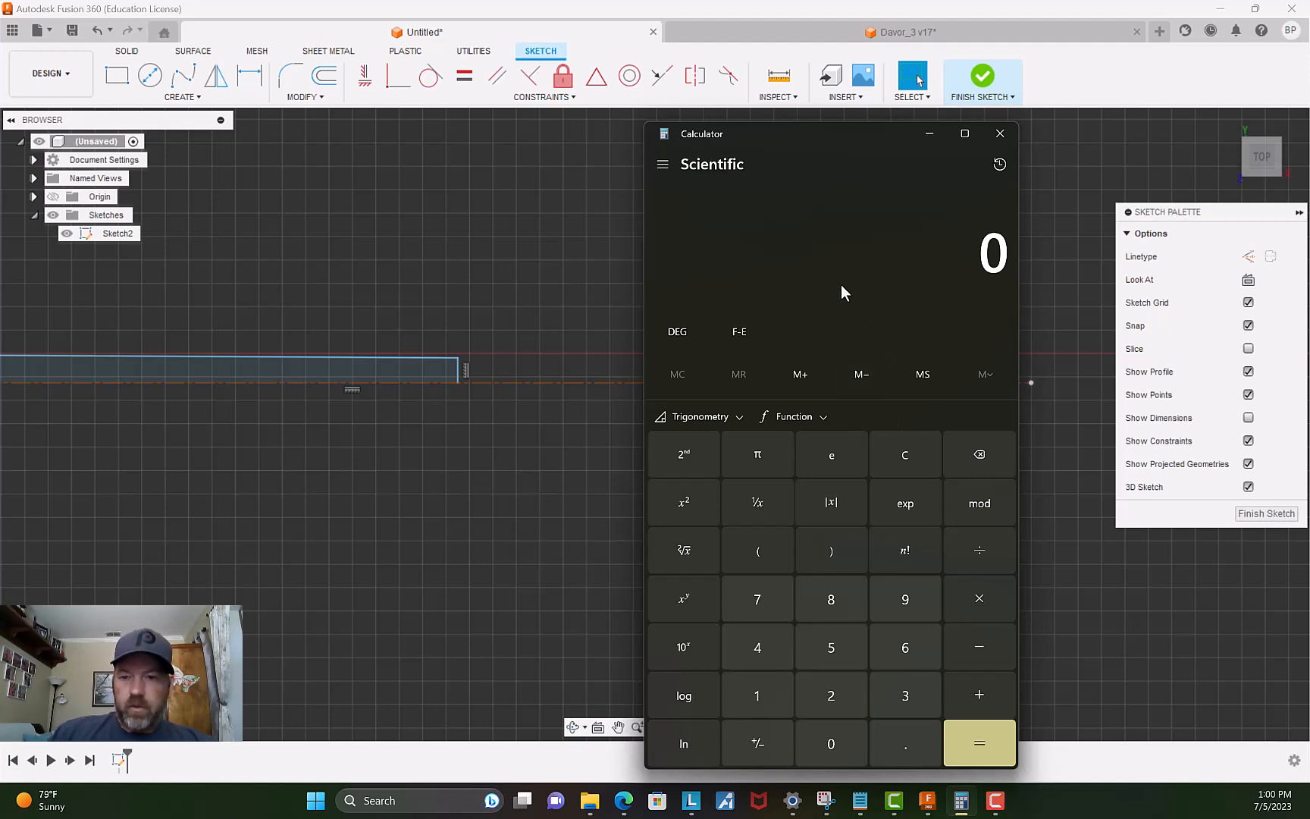
text(1.062 )
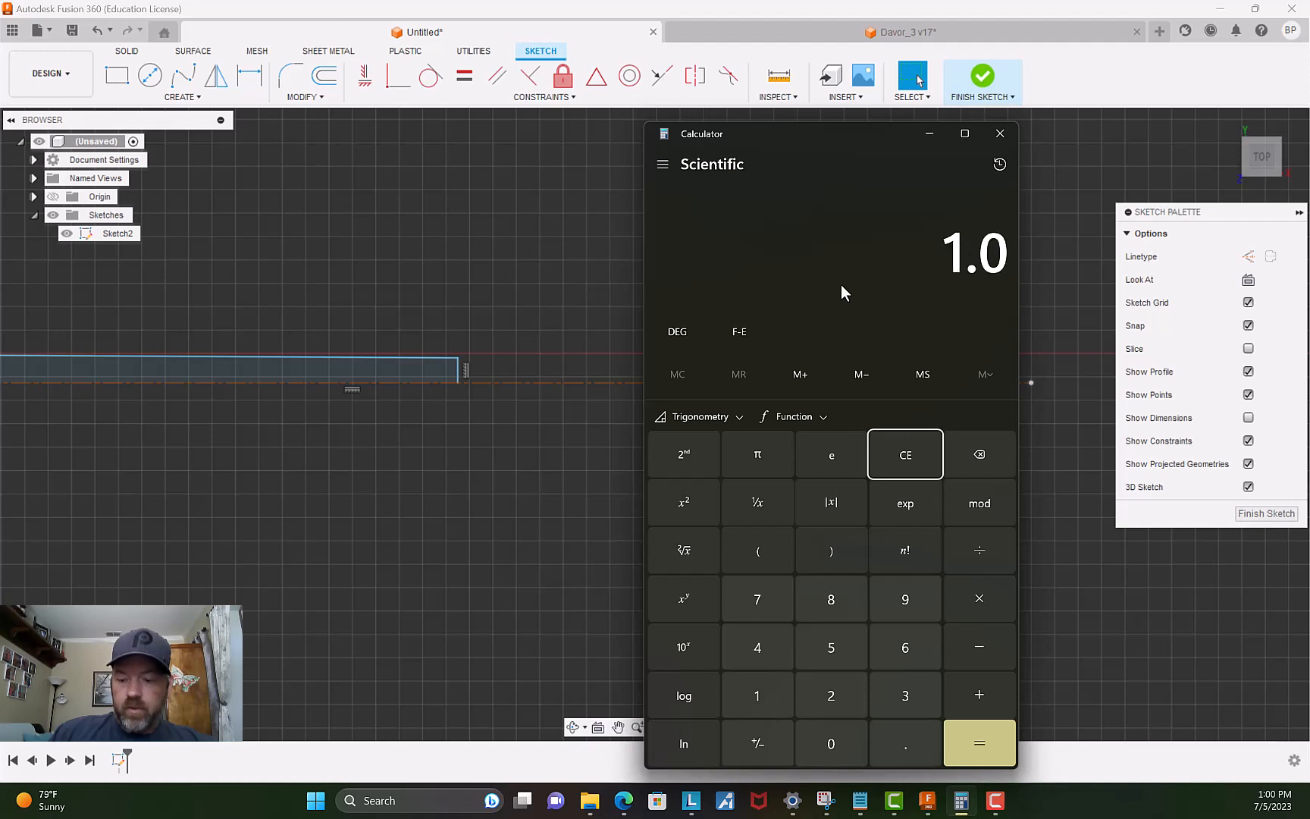
text(- 0.8)
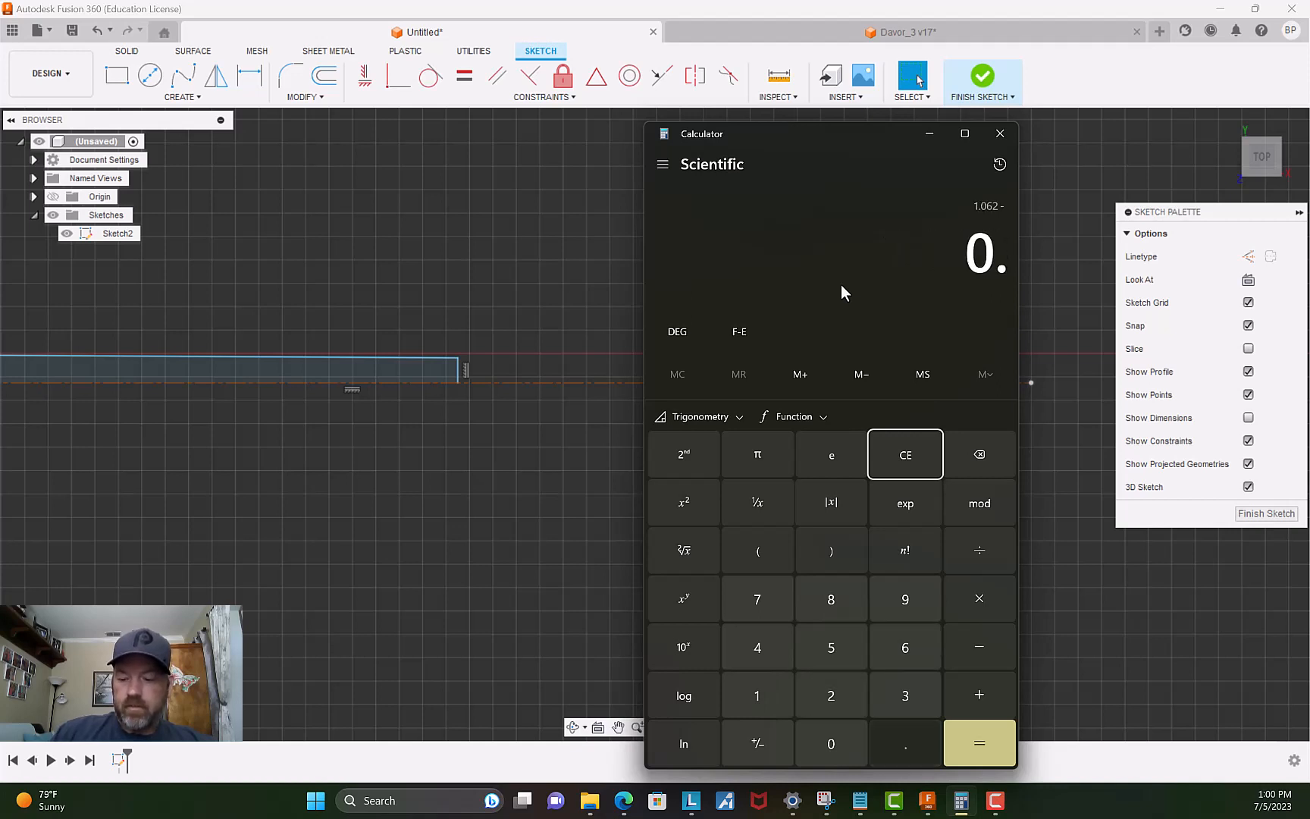
text(40)
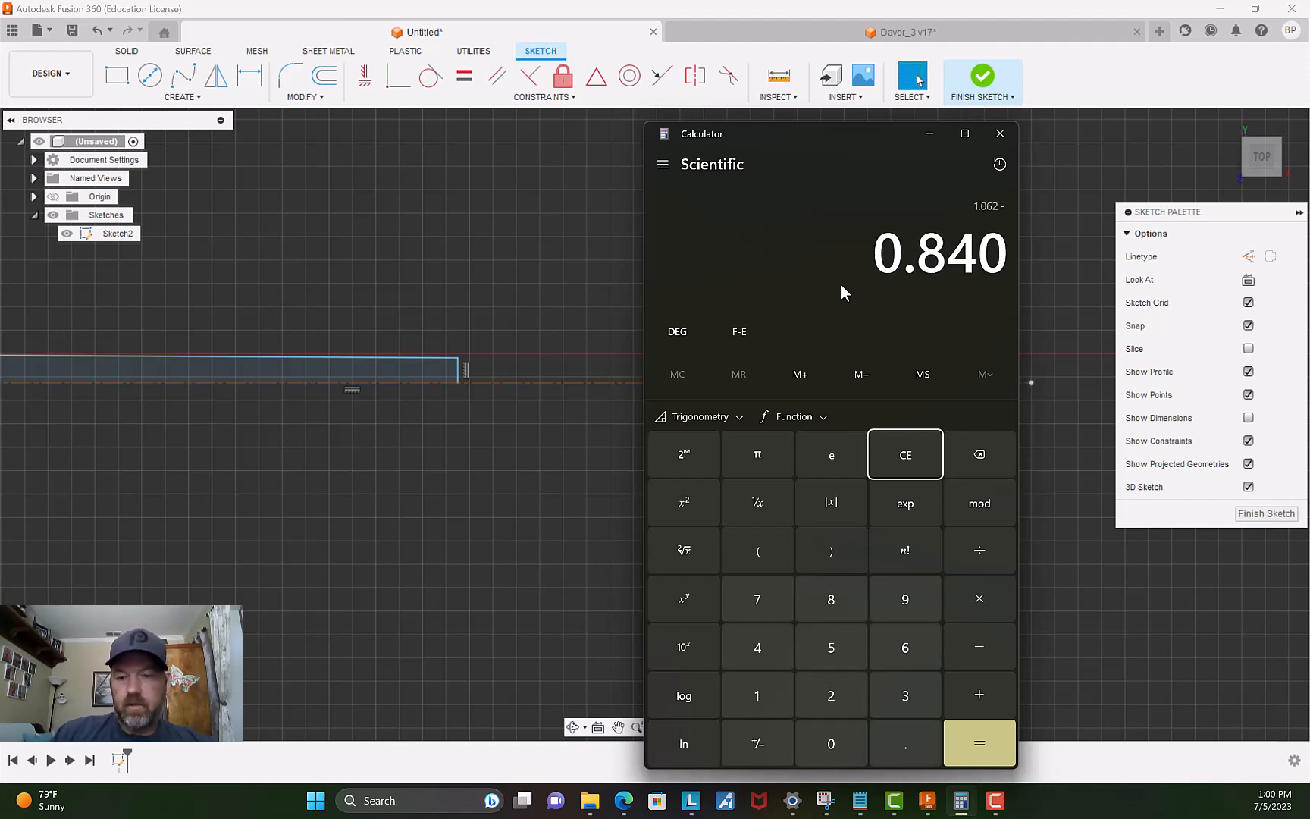
key(Return)
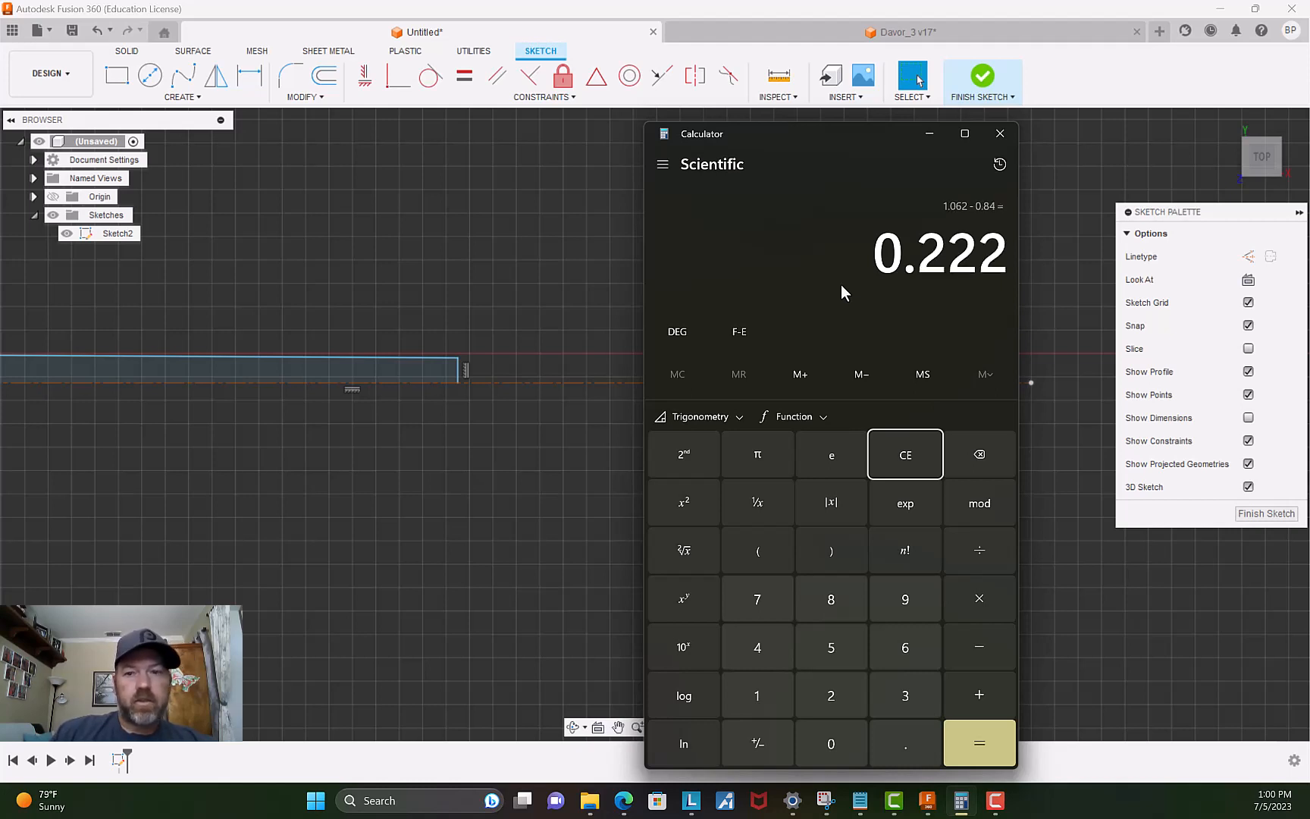
Divide the calculated difference by 12.25, and divide that result by 2.
text(/12.)
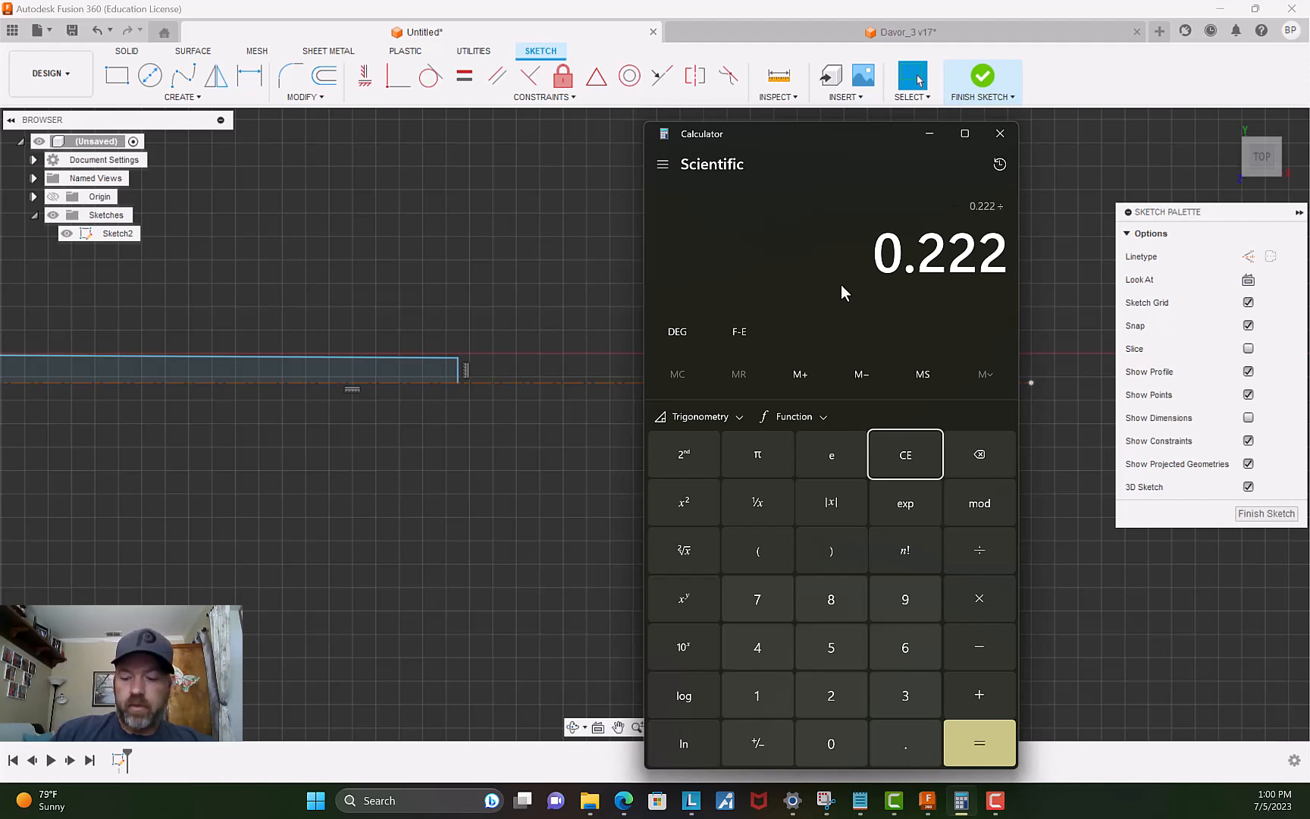
text(25)
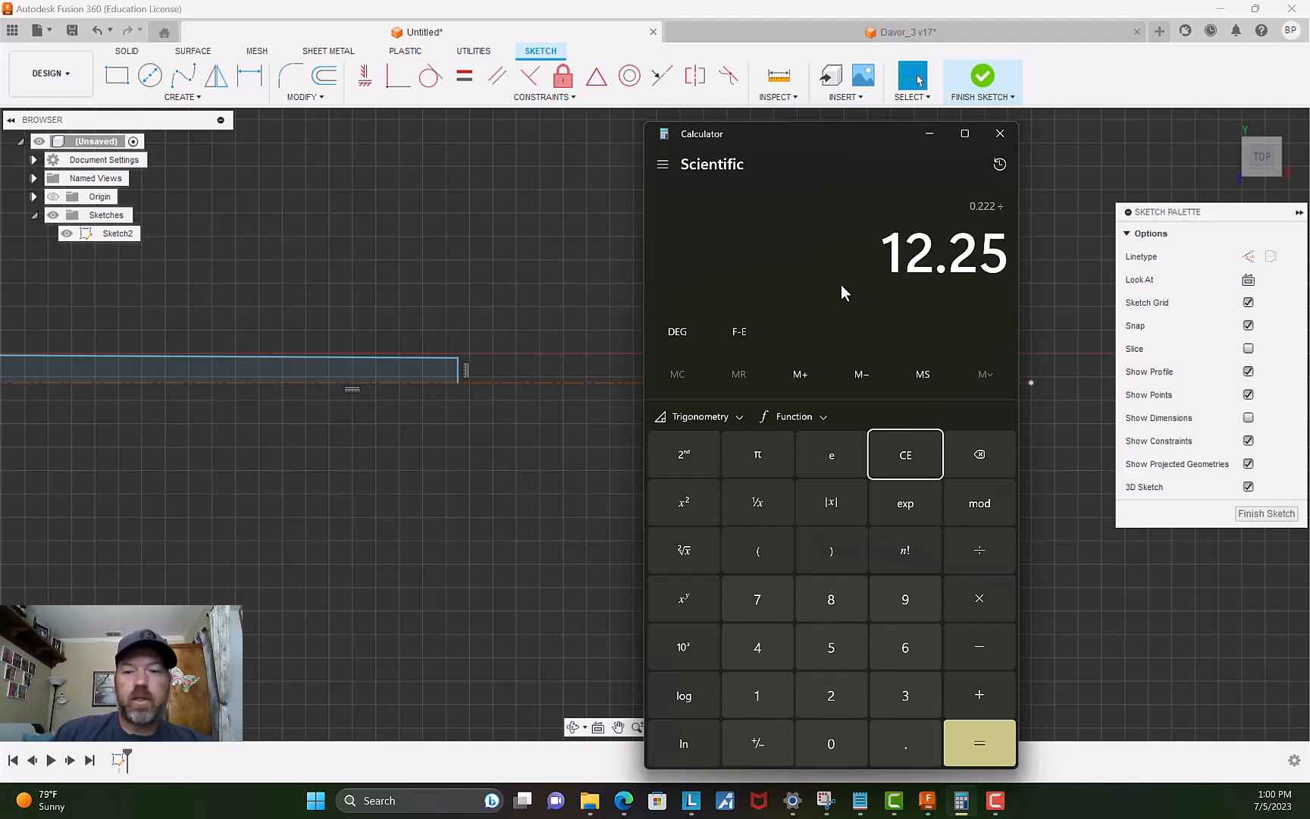
key(Return)
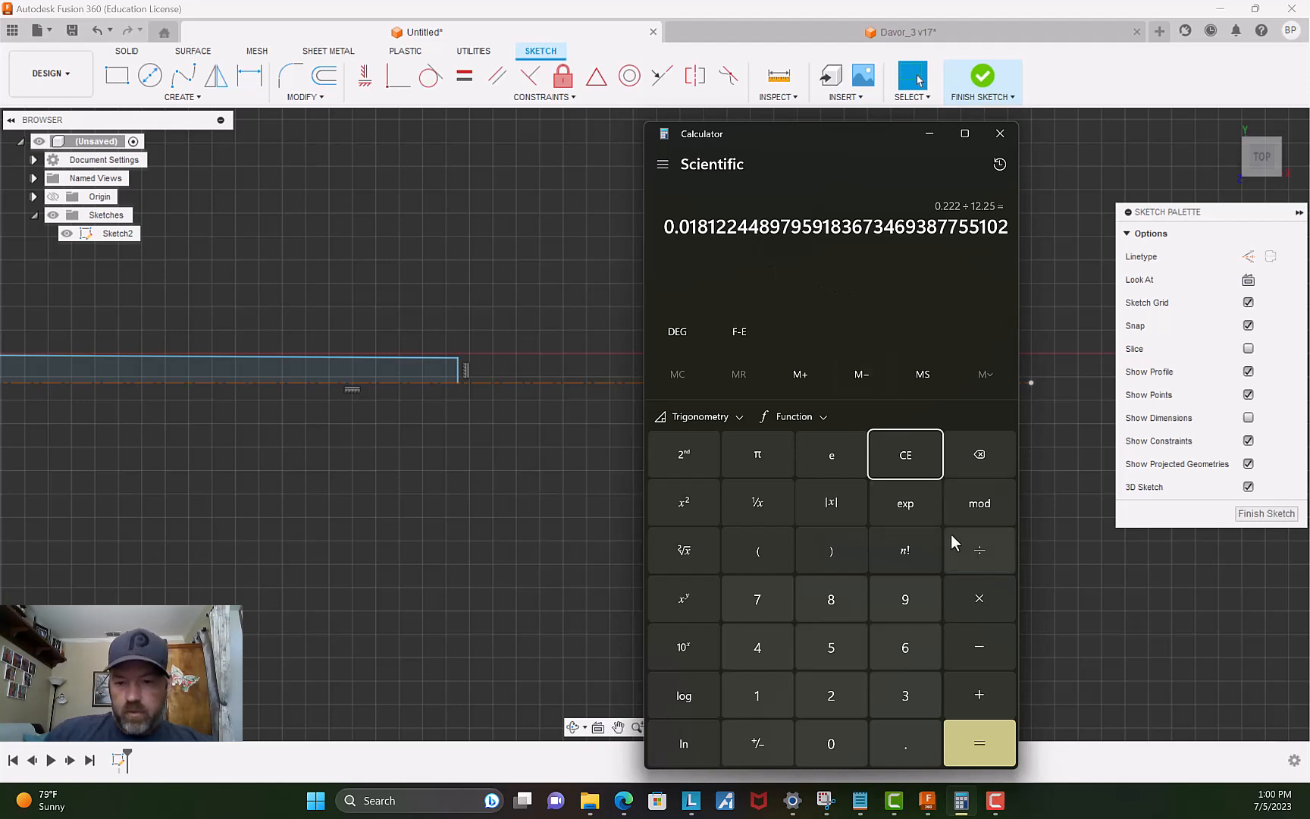
click(974, 547)
click(831, 696)
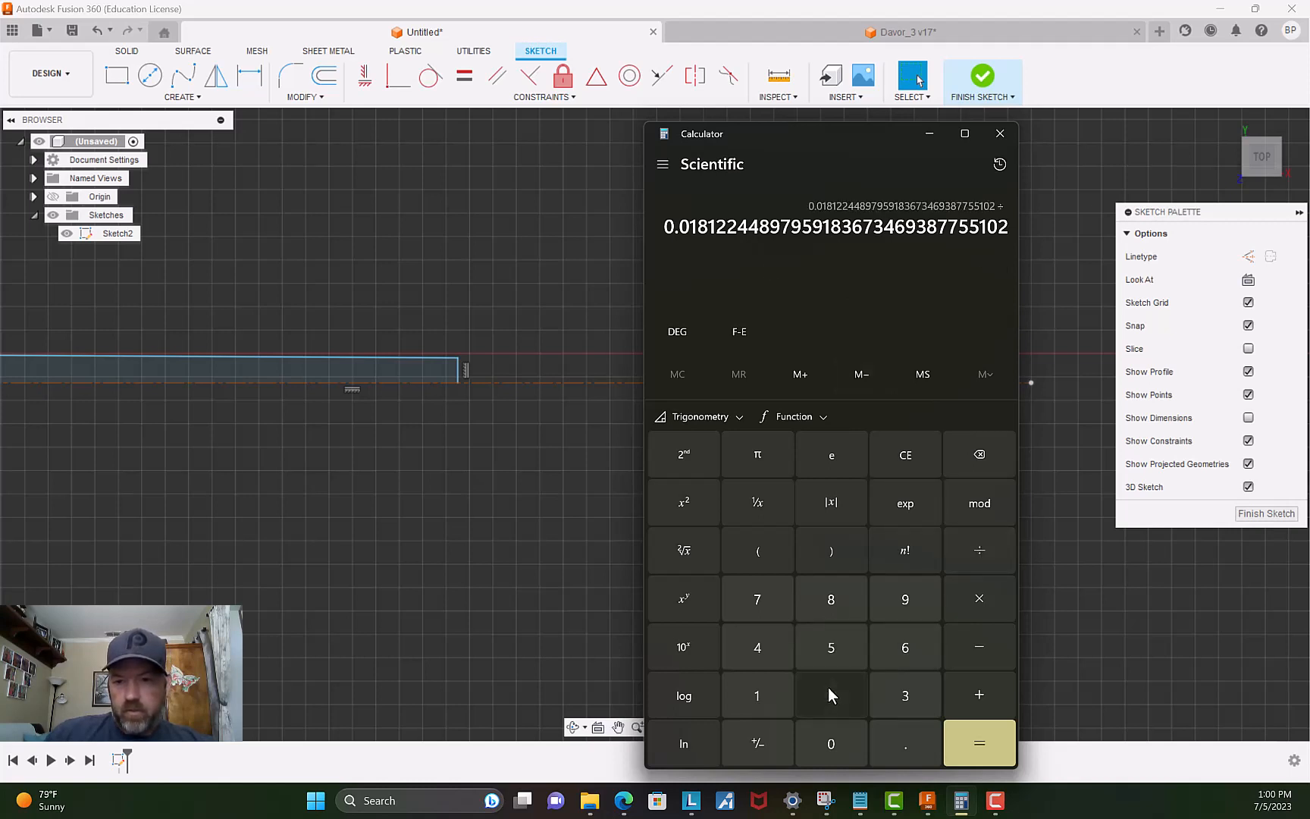
click(959, 761)
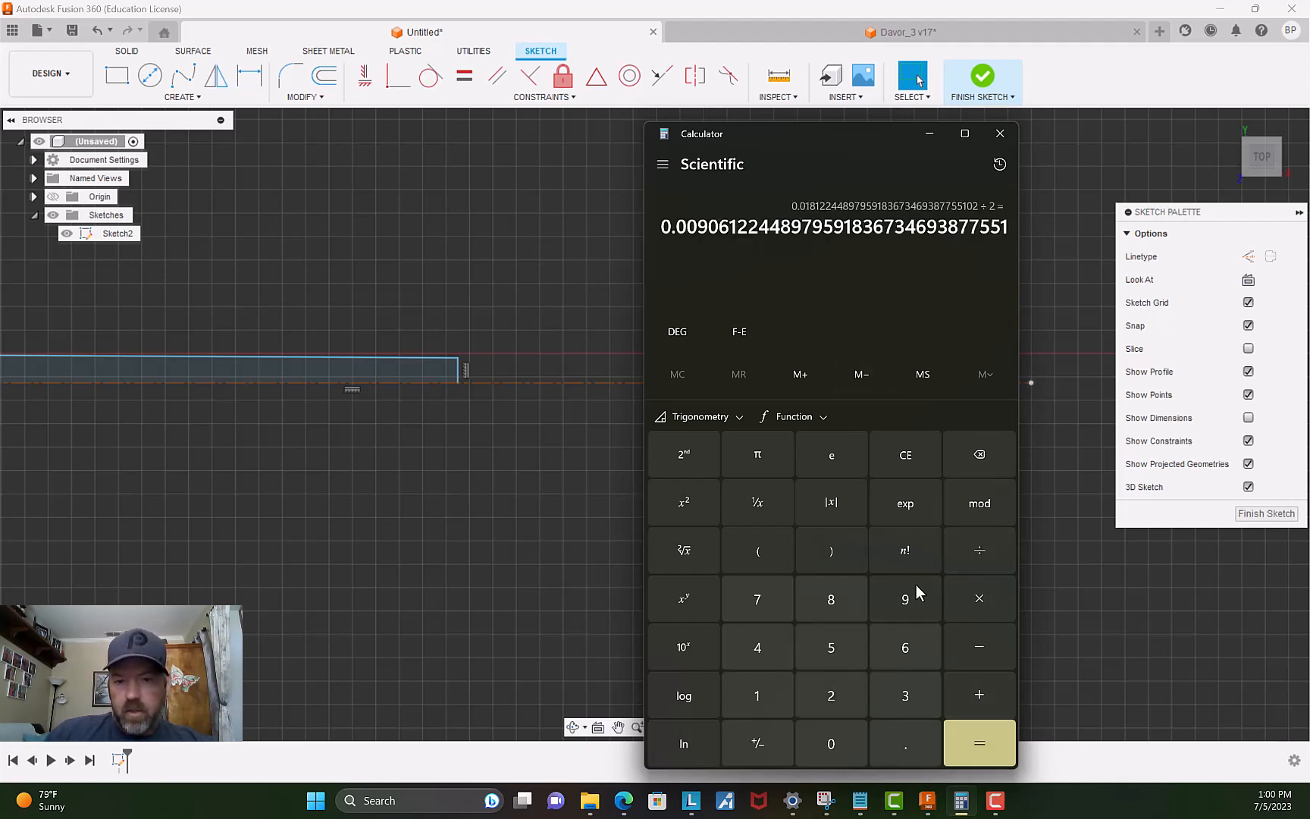
Take the inverse tangent of the halved ratio in degrees and move Calculator off the sketch.
click(713, 422)
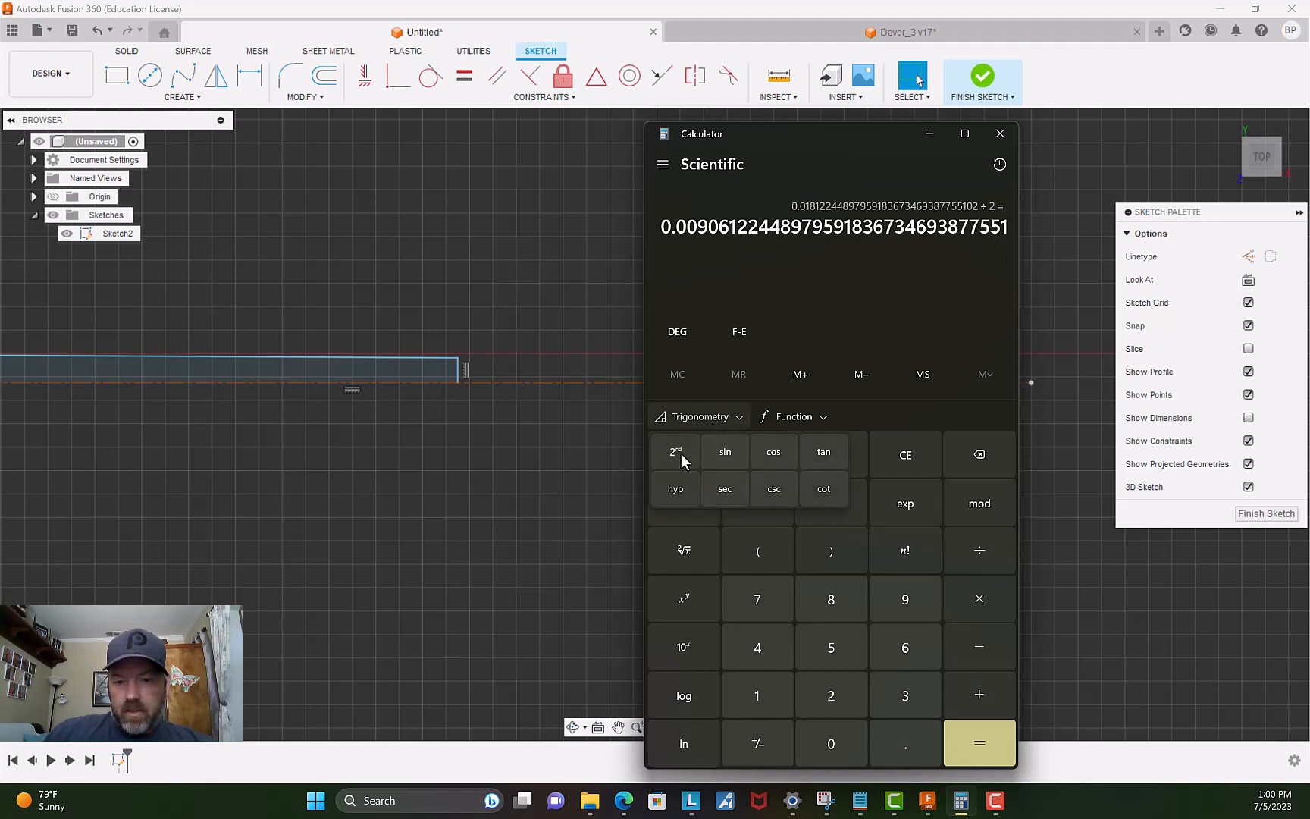
click(676, 453)
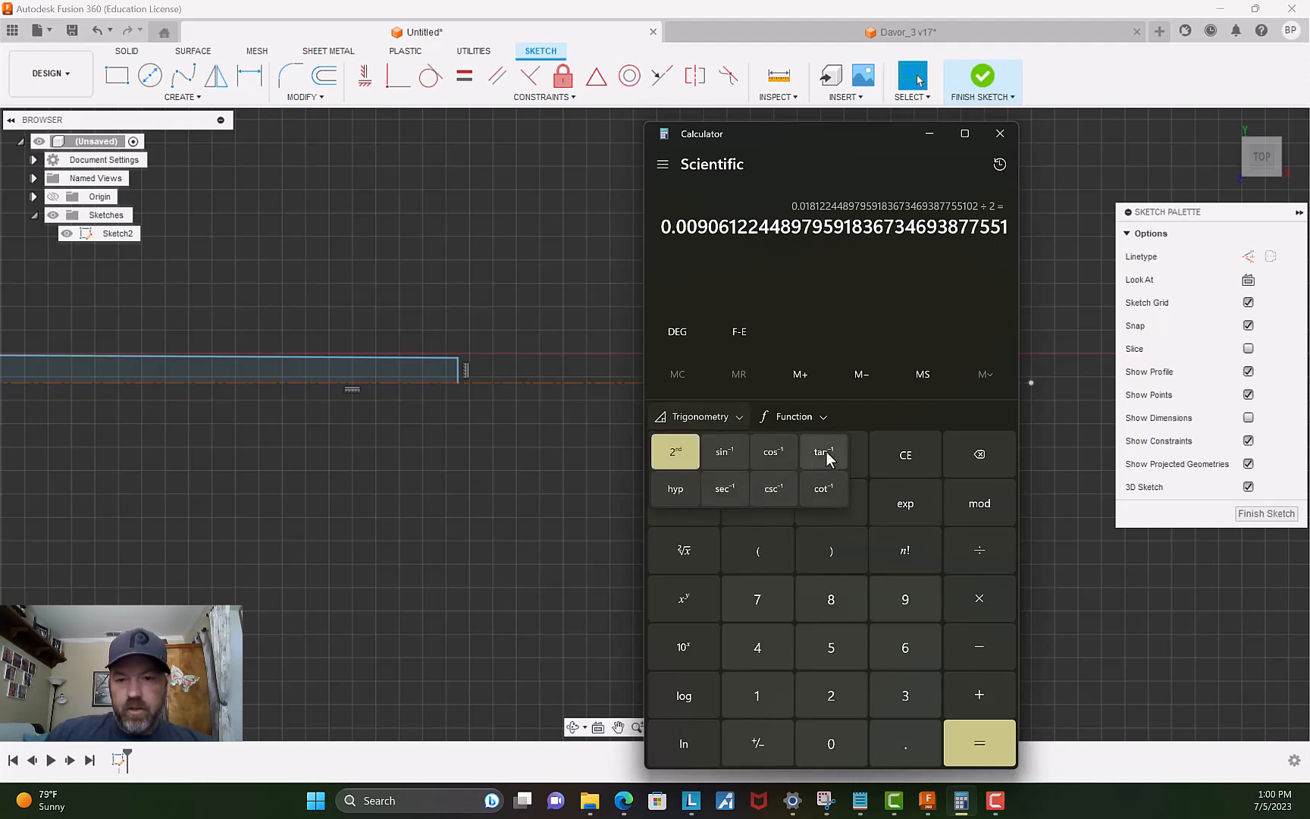
click(825, 454)
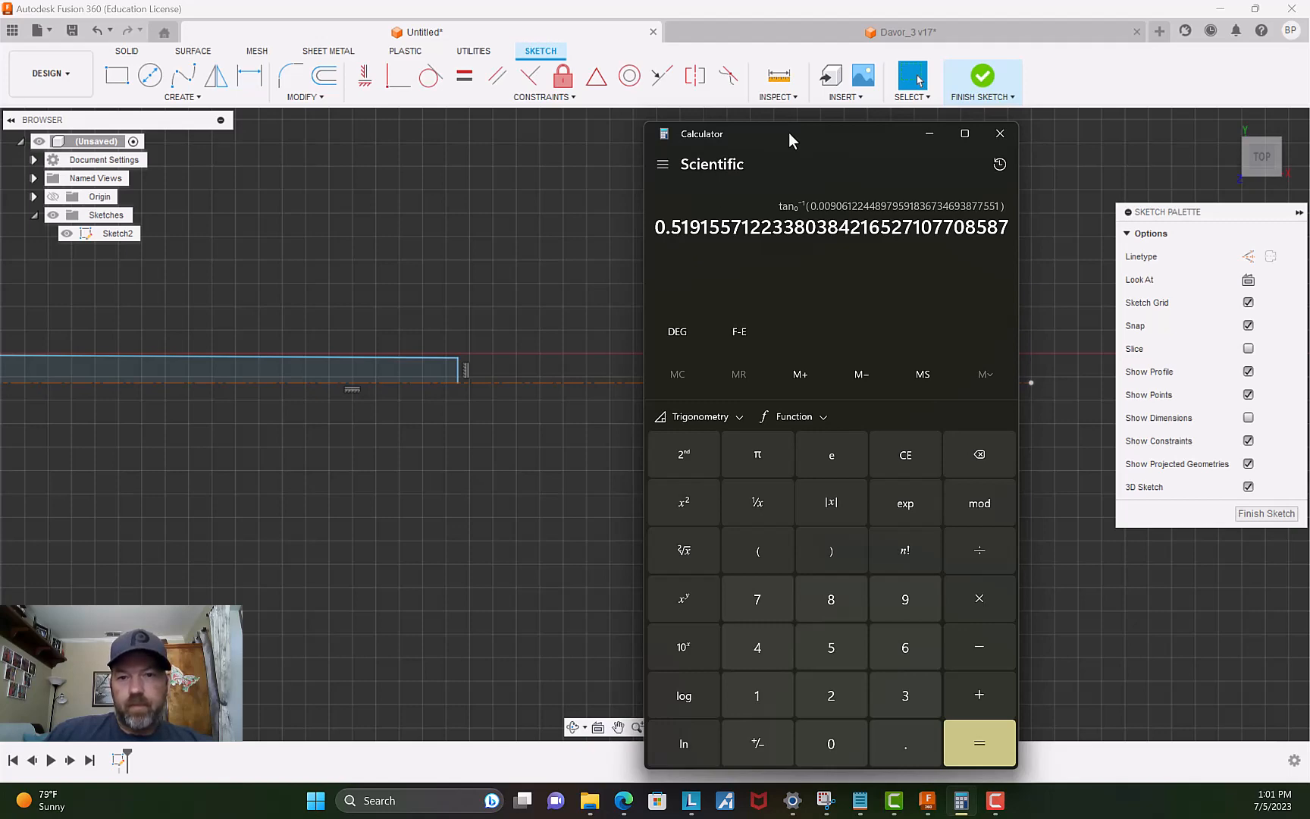
drag(789, 134, 0, 79)
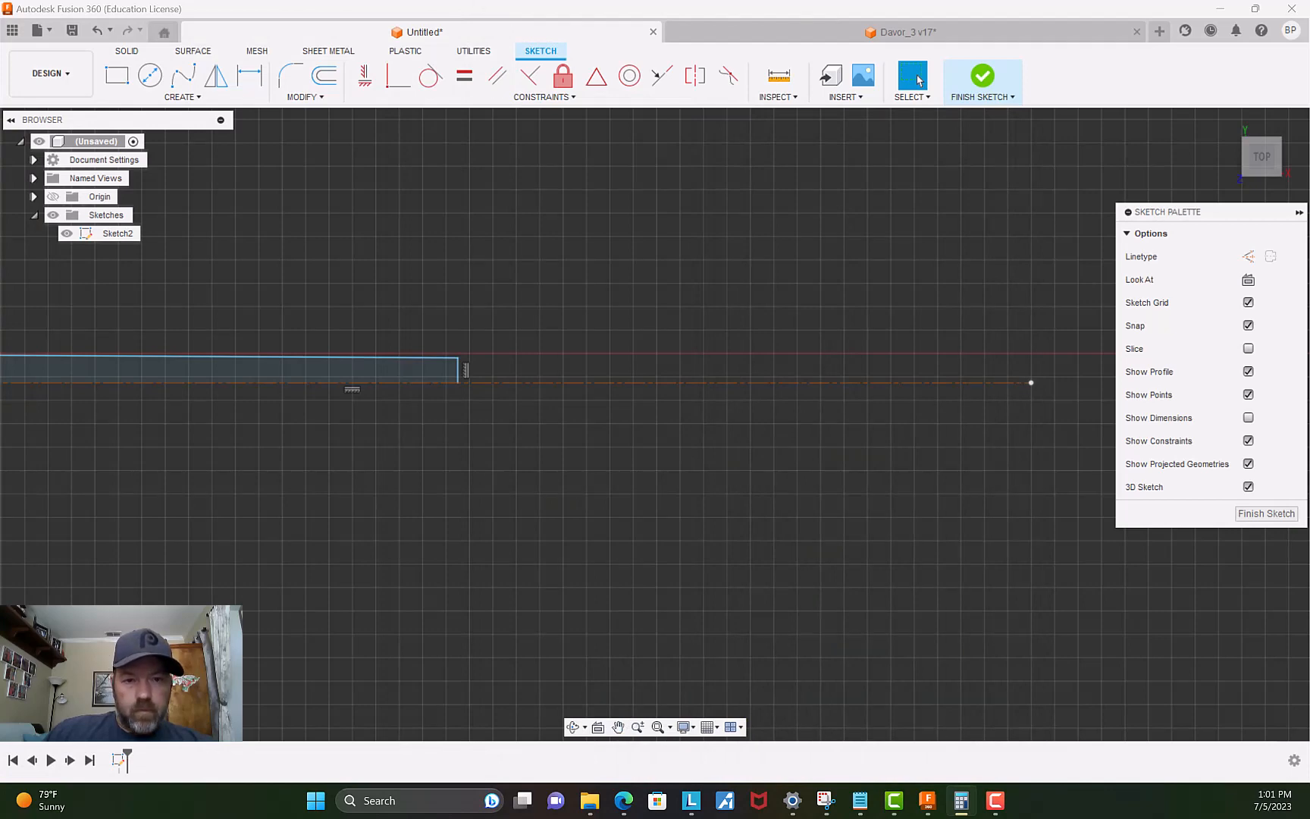
Draw a 12.25 in line from the upper end of the vertical line, sloping toward the centerline at 0.519515°.
scroll(479, 444, up, 2)
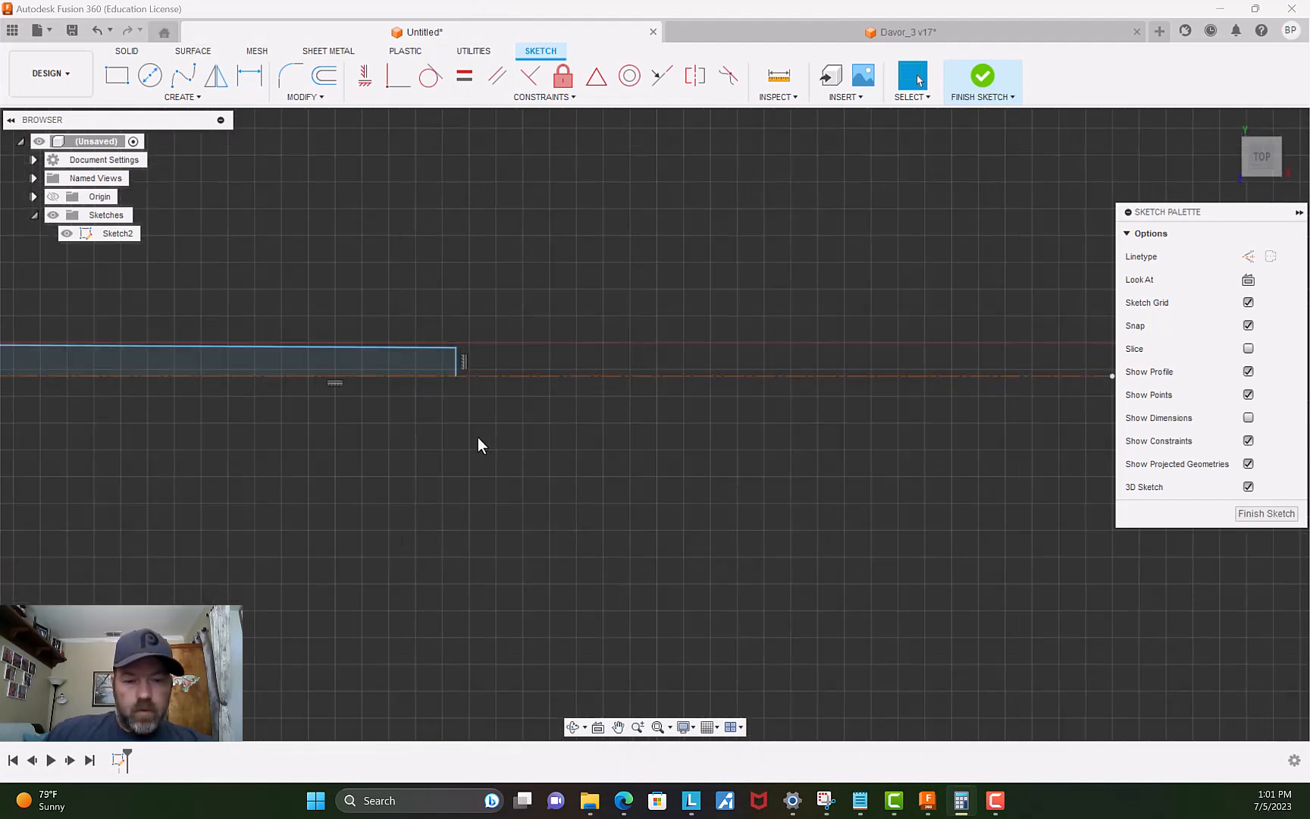
click(182, 97)
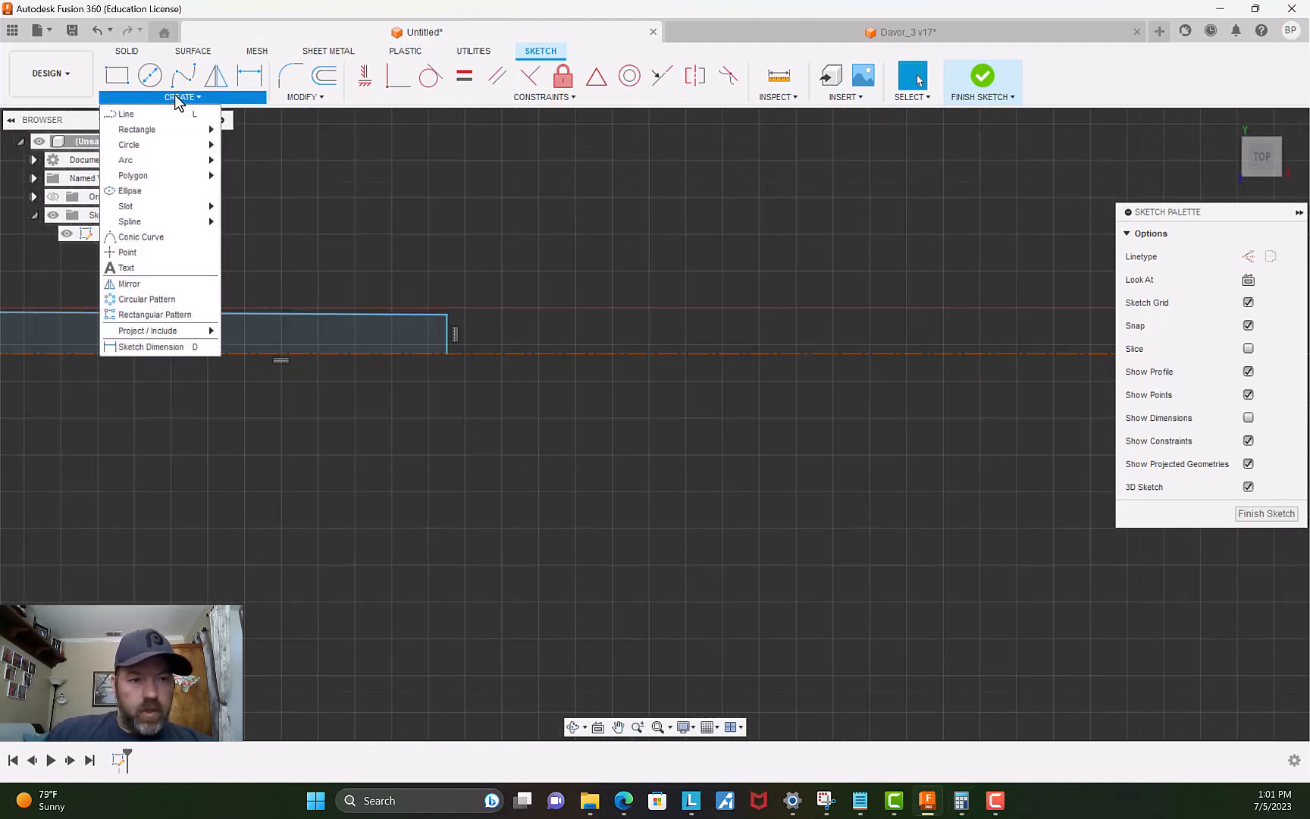
click(163, 112)
scroll(432, 298, up, 3)
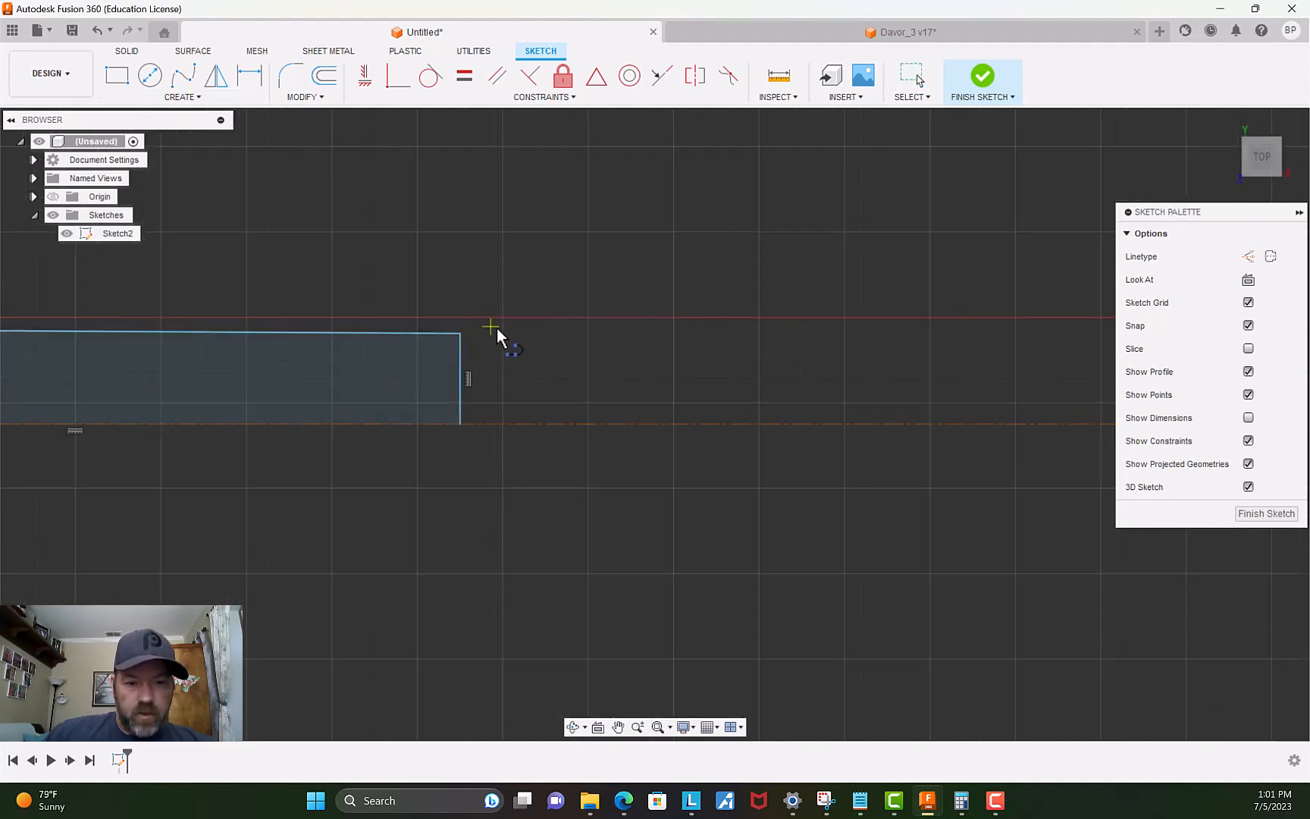
click(460, 334)
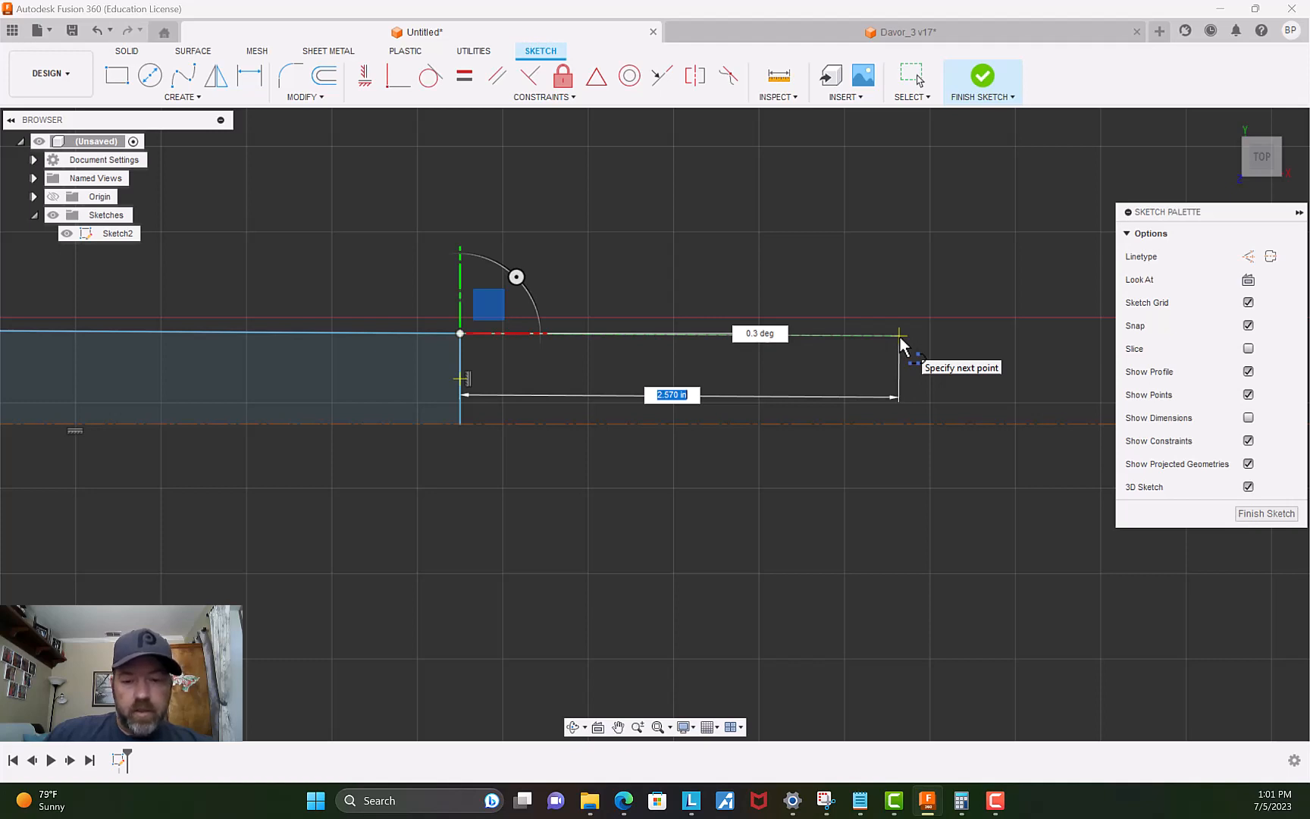
key(Tab)
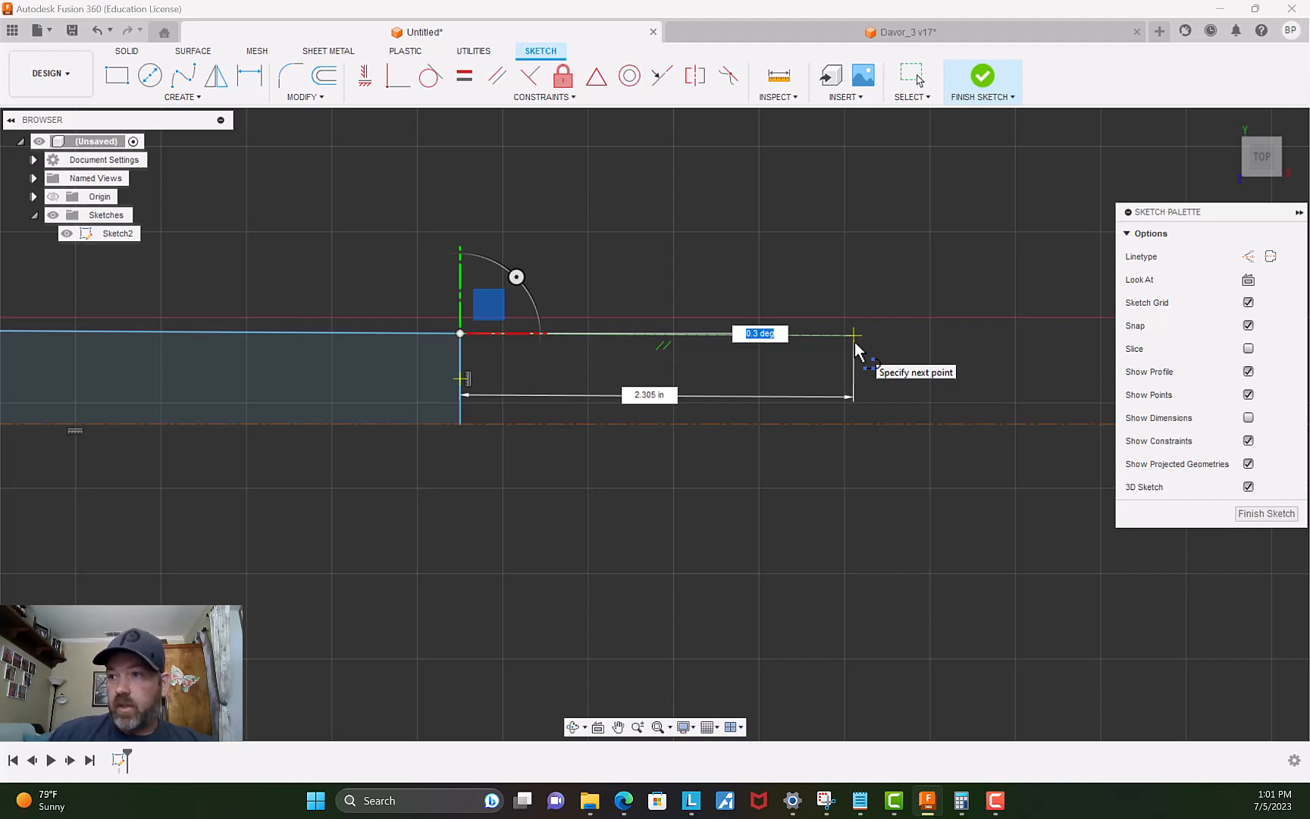
text(0.5)
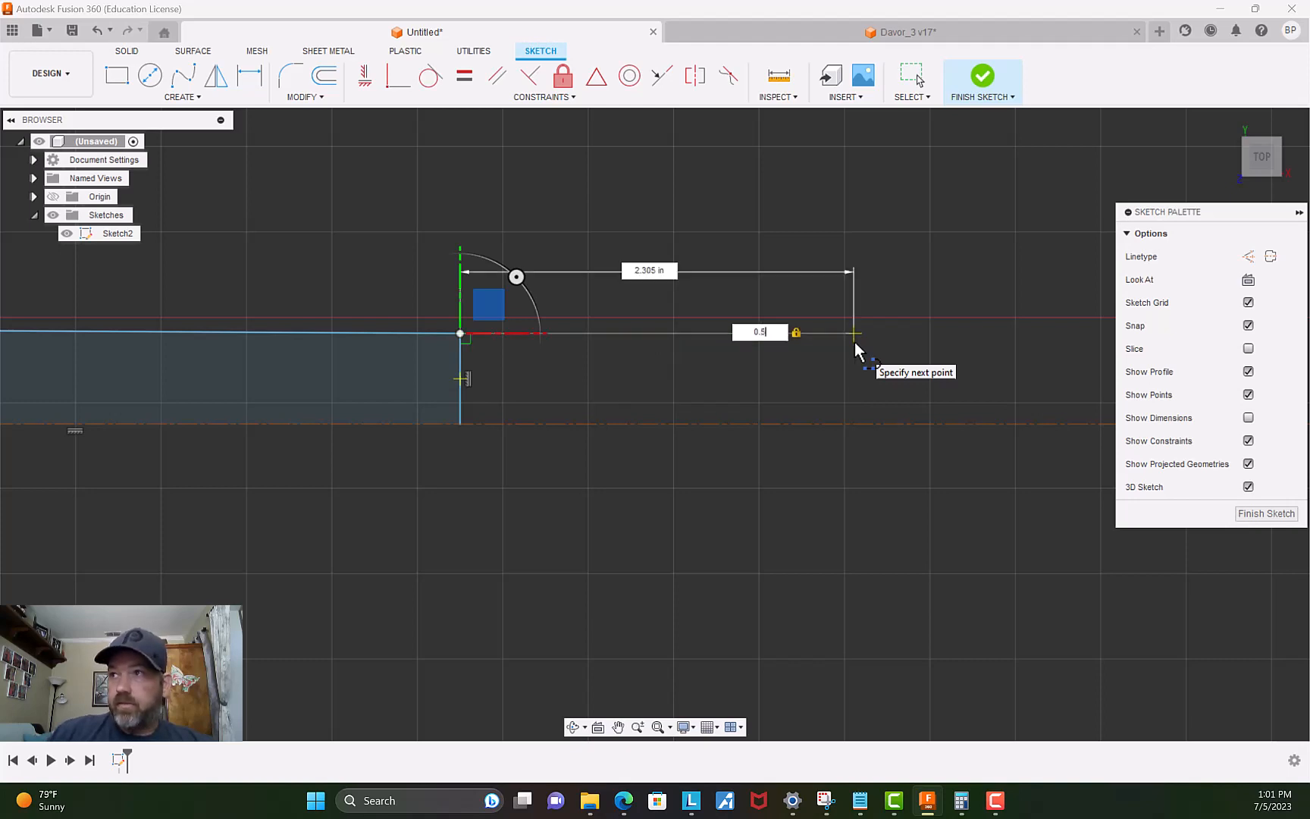
text(19515)
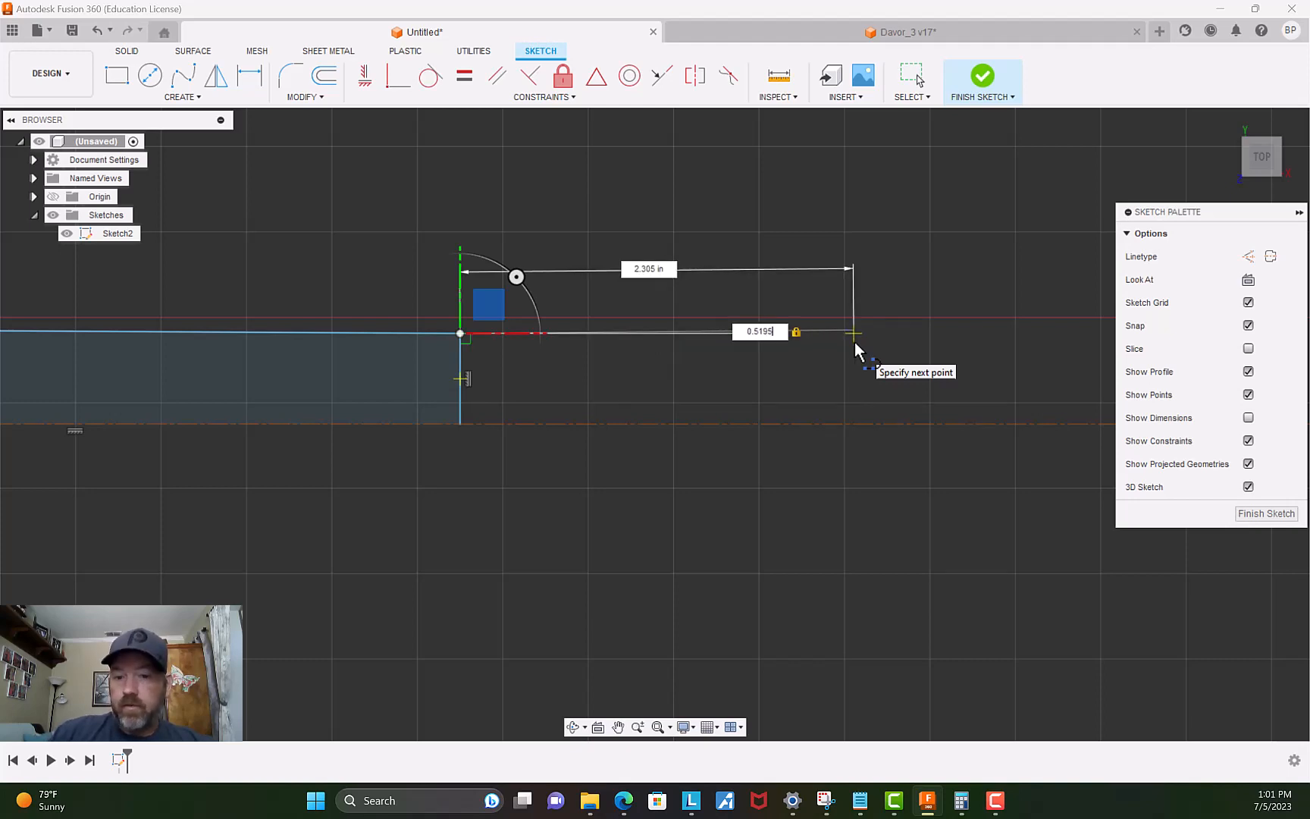
key(Tab)
key(Tab)
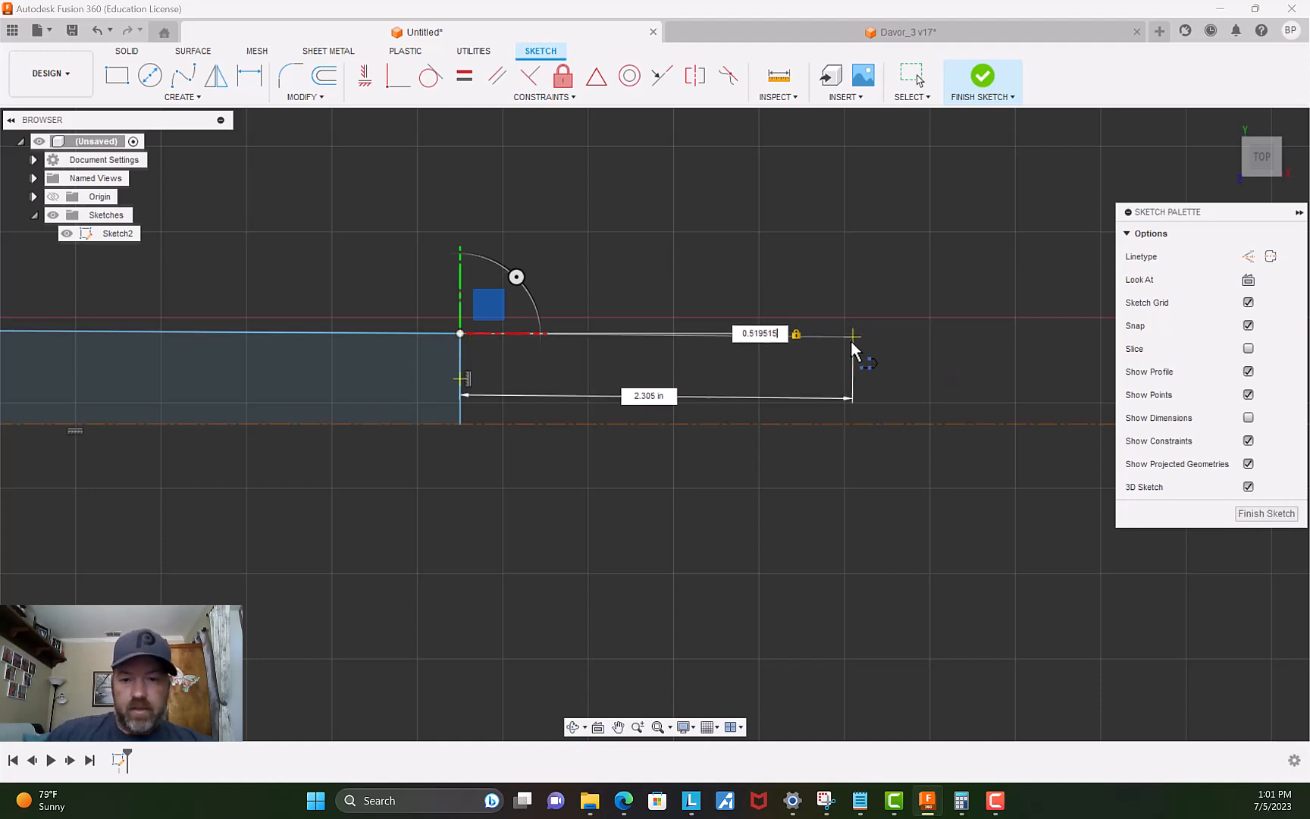
key(Tab)
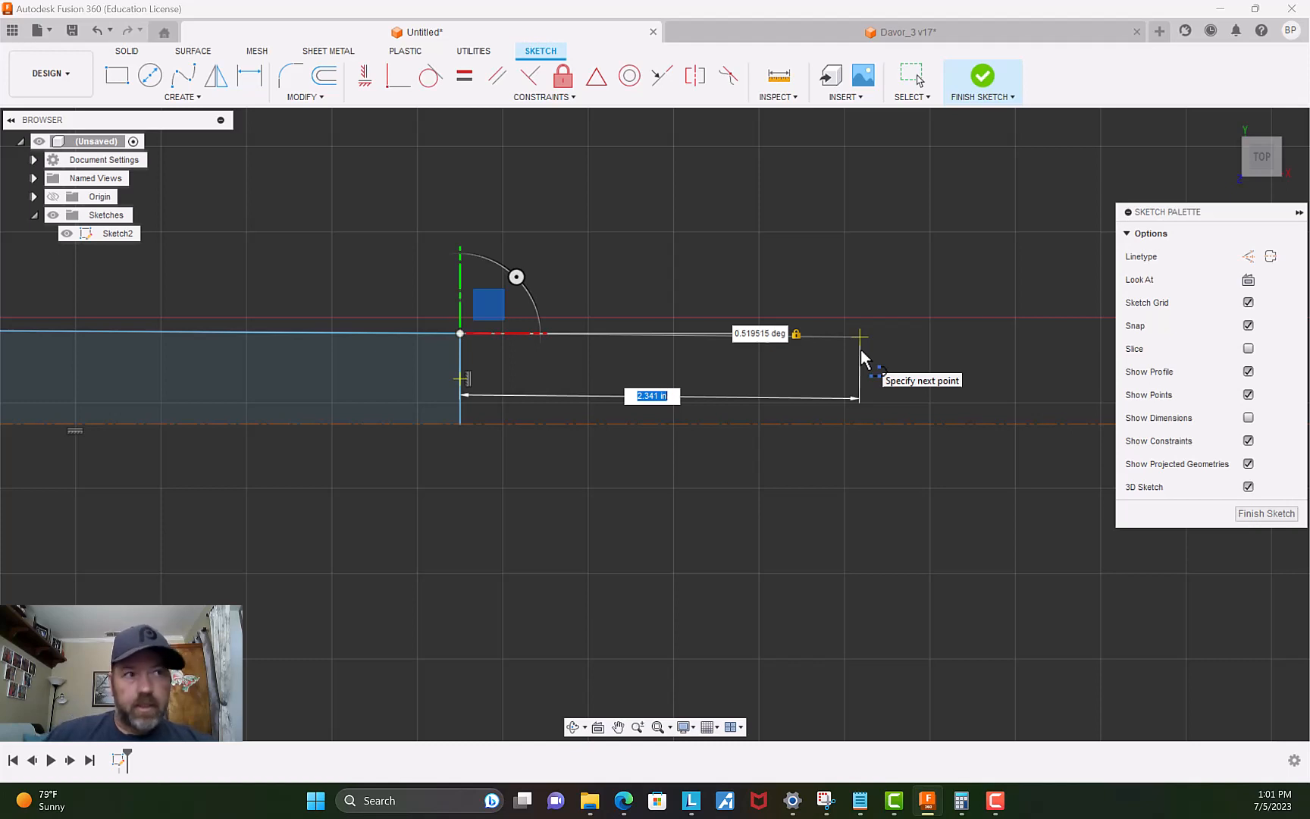
text(12.25)
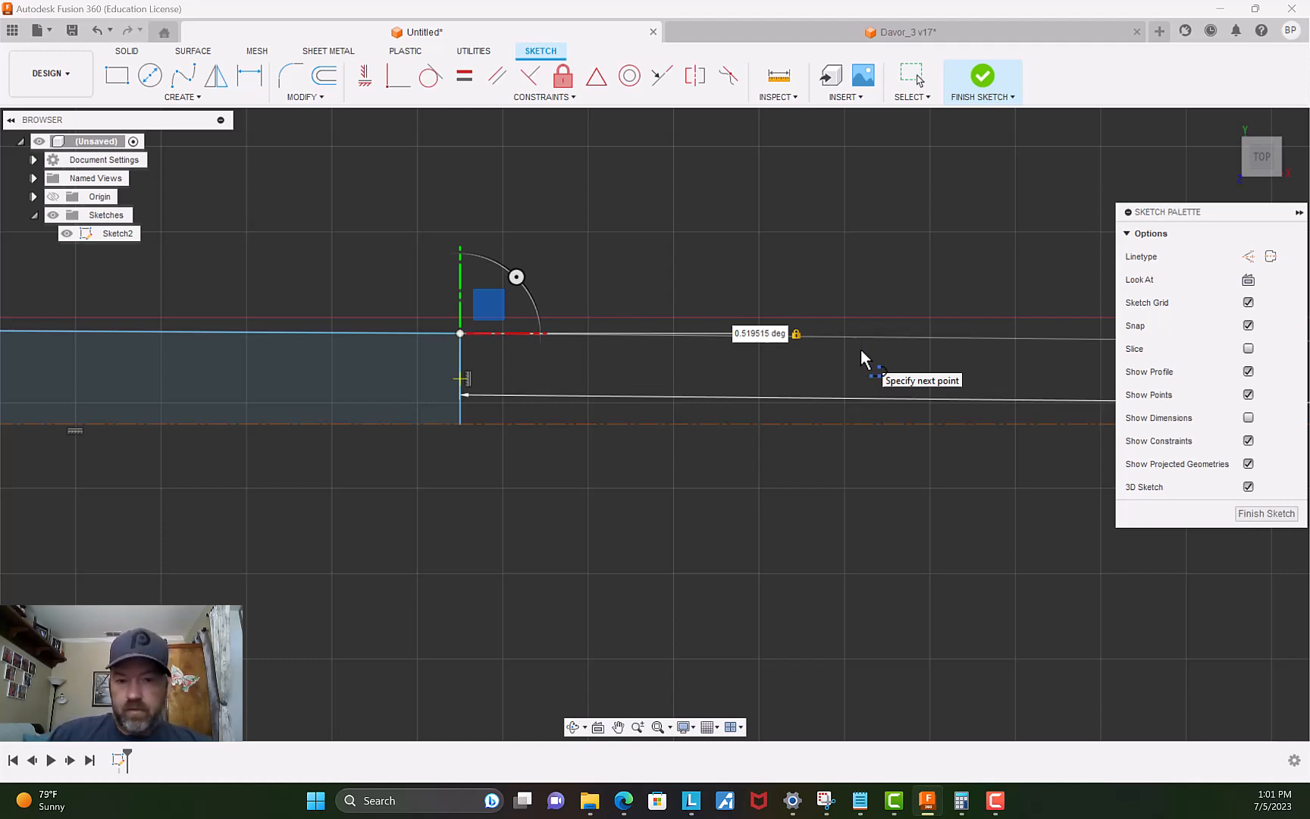
key(Return)
key(Escape)
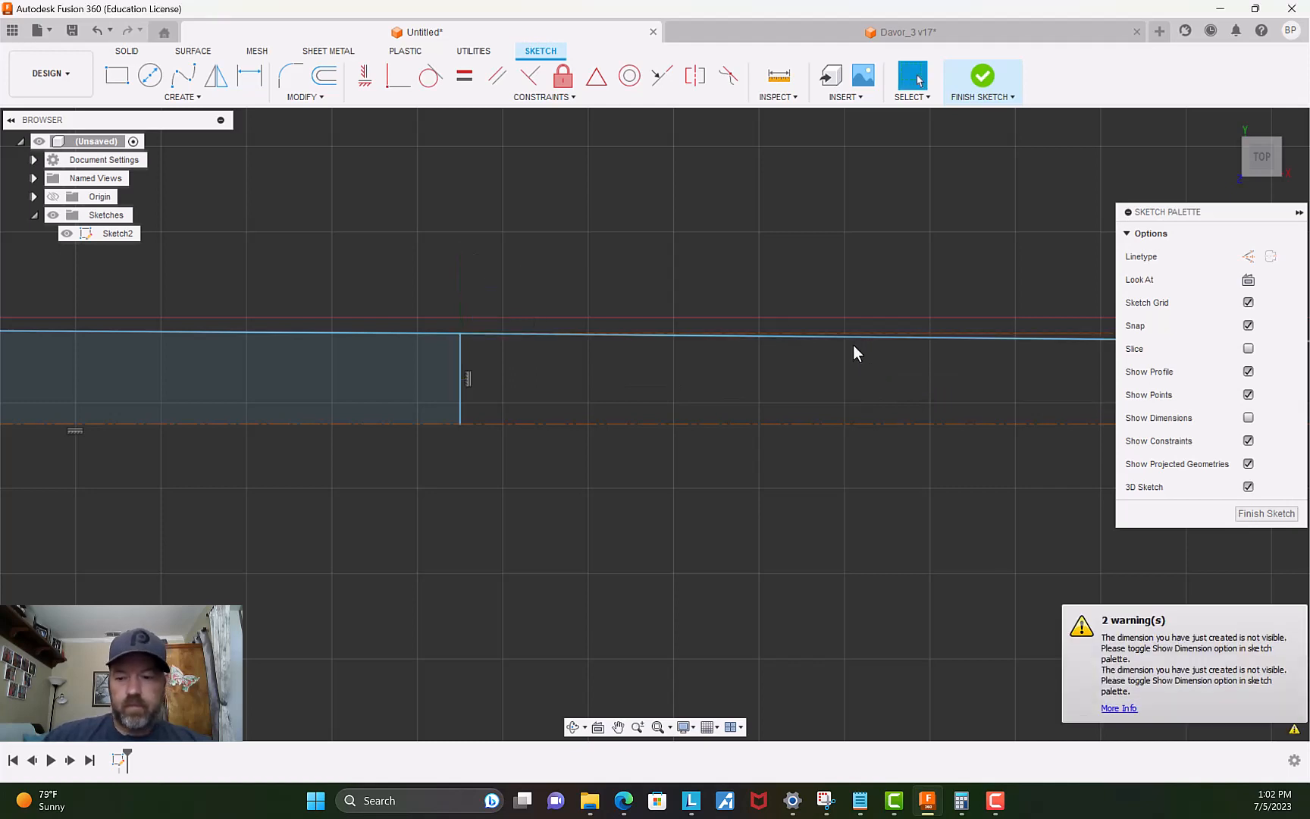
Delete the horizontal 12.25 in construction line just above the second sloped edge.
scroll(842, 377, up, 4)
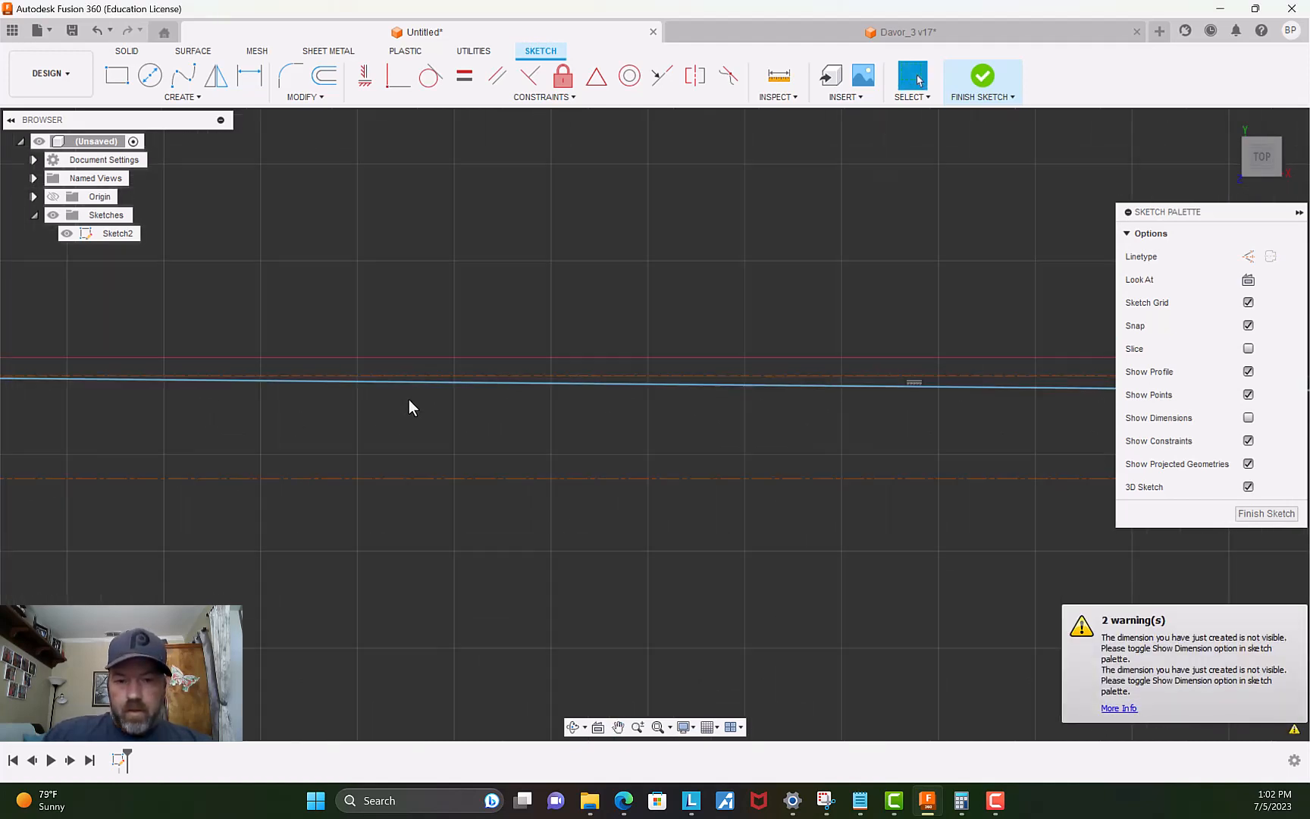
click(656, 370)
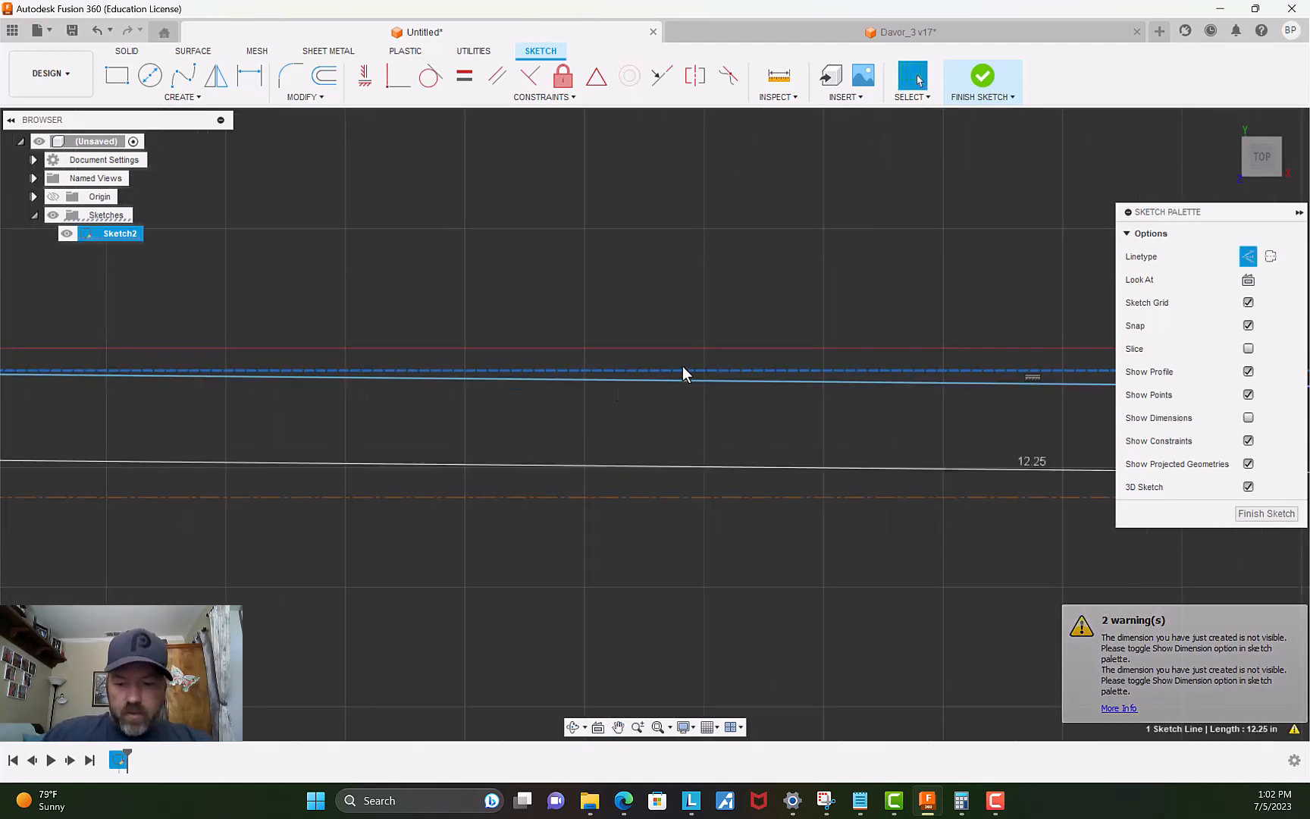
key(x)
scroll(702, 433, down, 3)
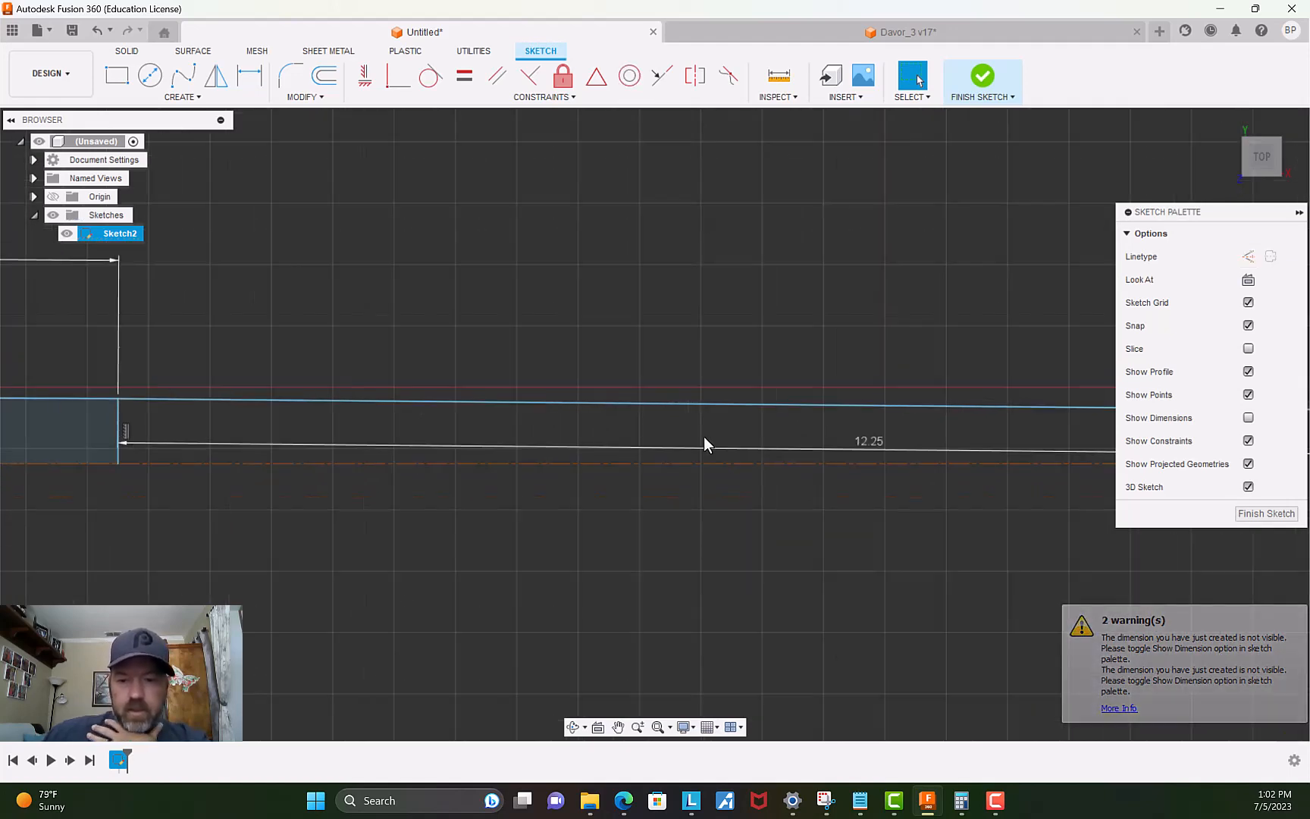
key(Delete)
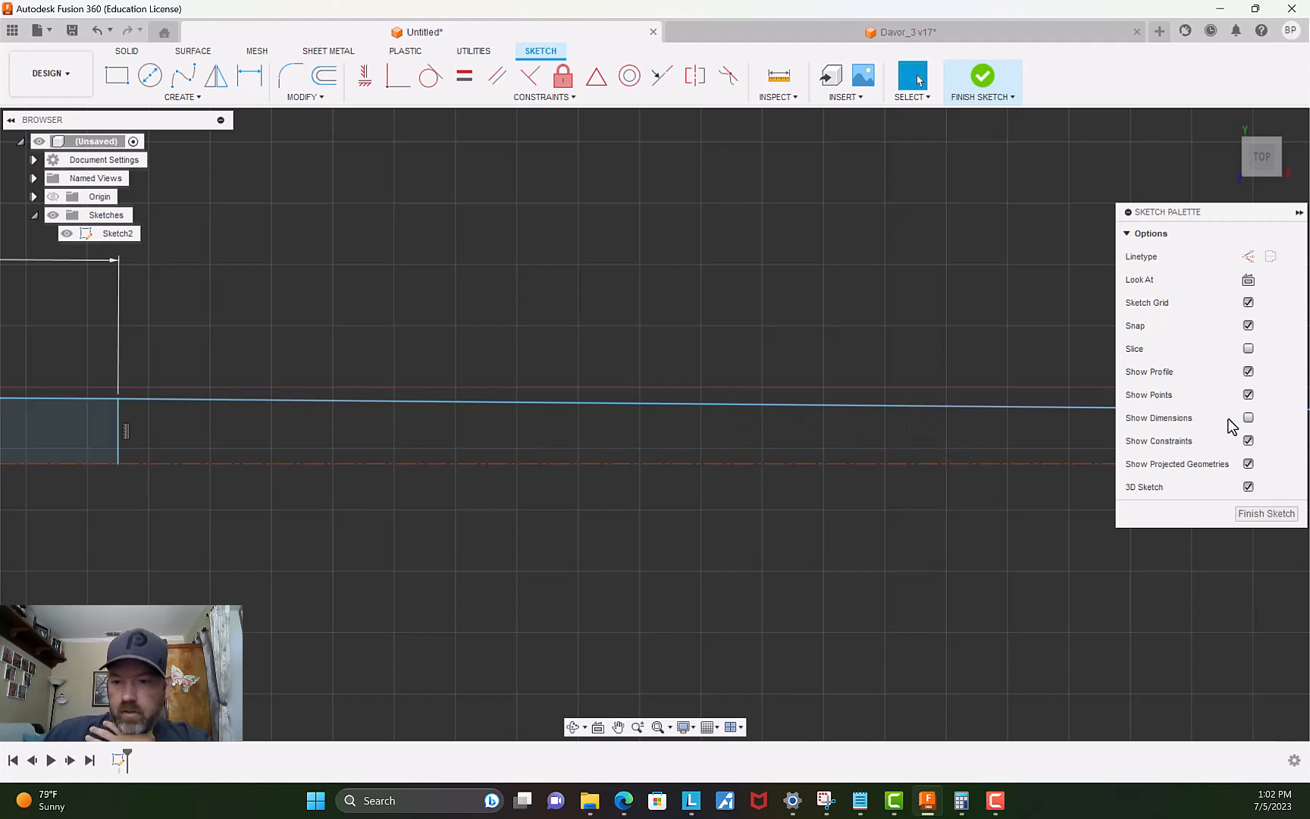
click(1248, 418)
click(1247, 418)
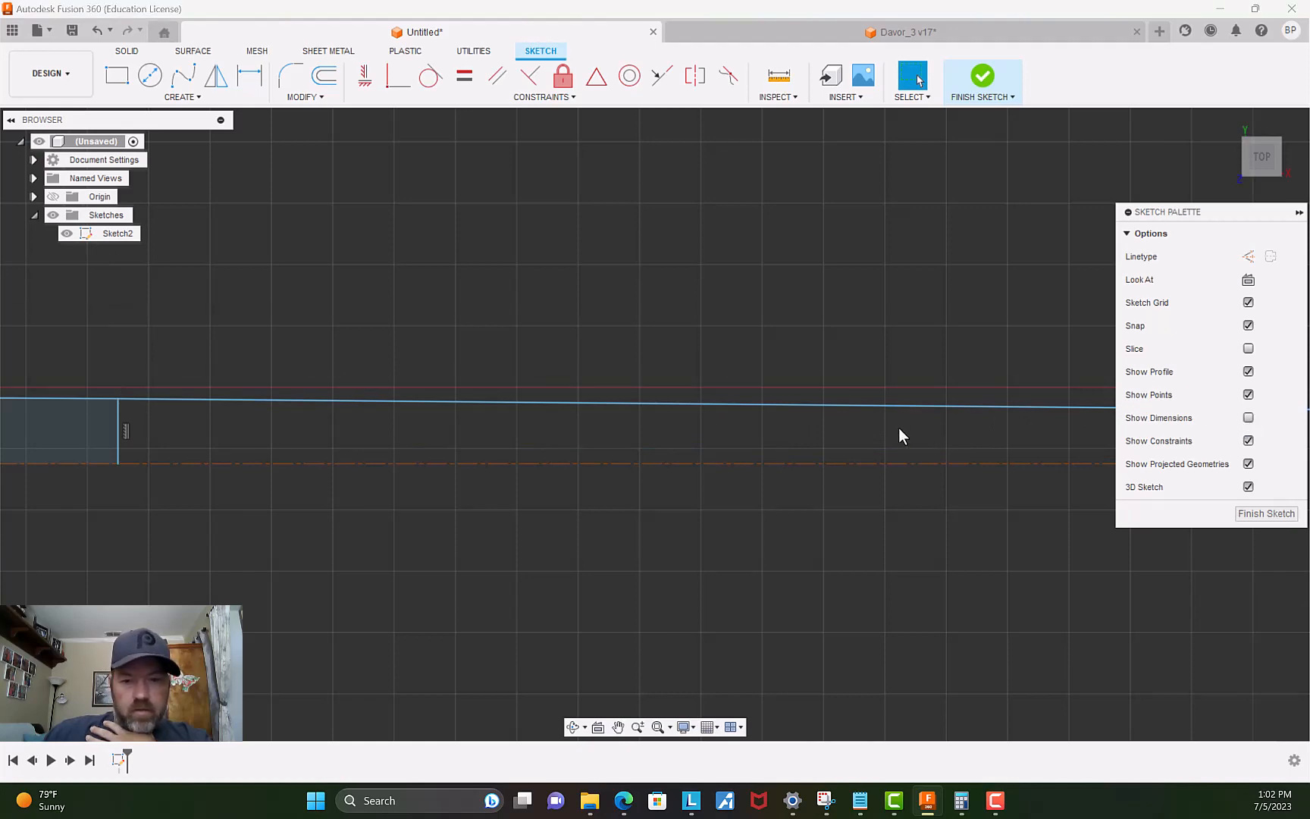
Draw a line at 90° from the free end of the second sloped edge down to the centerline's endpoint.
scroll(899, 429, down, 1)
scroll(865, 451, down, 2)
mouse_move(865, 451)
middle_down()
mouse_move(529, 433)
mouse_move(588, 383)
mouse_move(360, 389)
mouse_move(731, 380)
mouse_move(617, 385)
mouse_move(764, 393)
middle_up()
scroll(766, 388, up, 3)
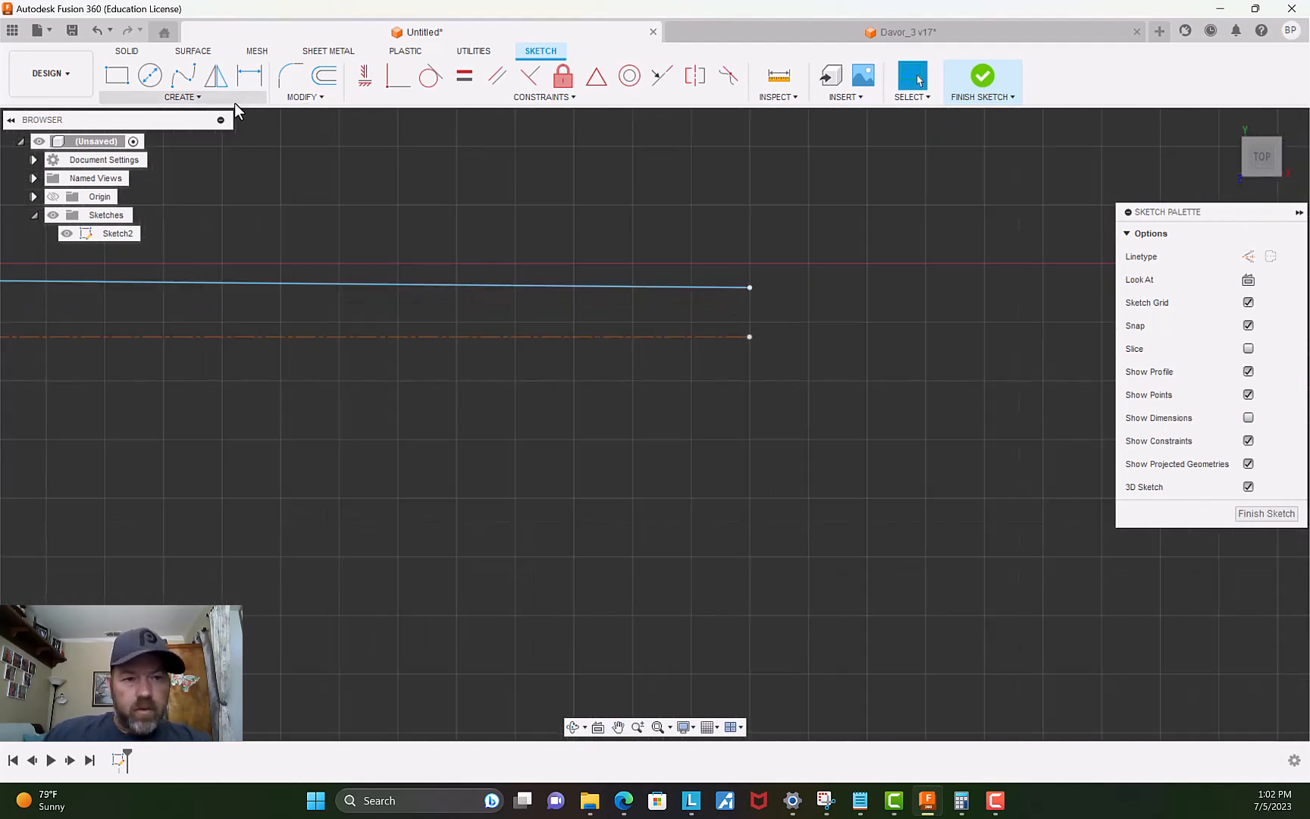
click(194, 103)
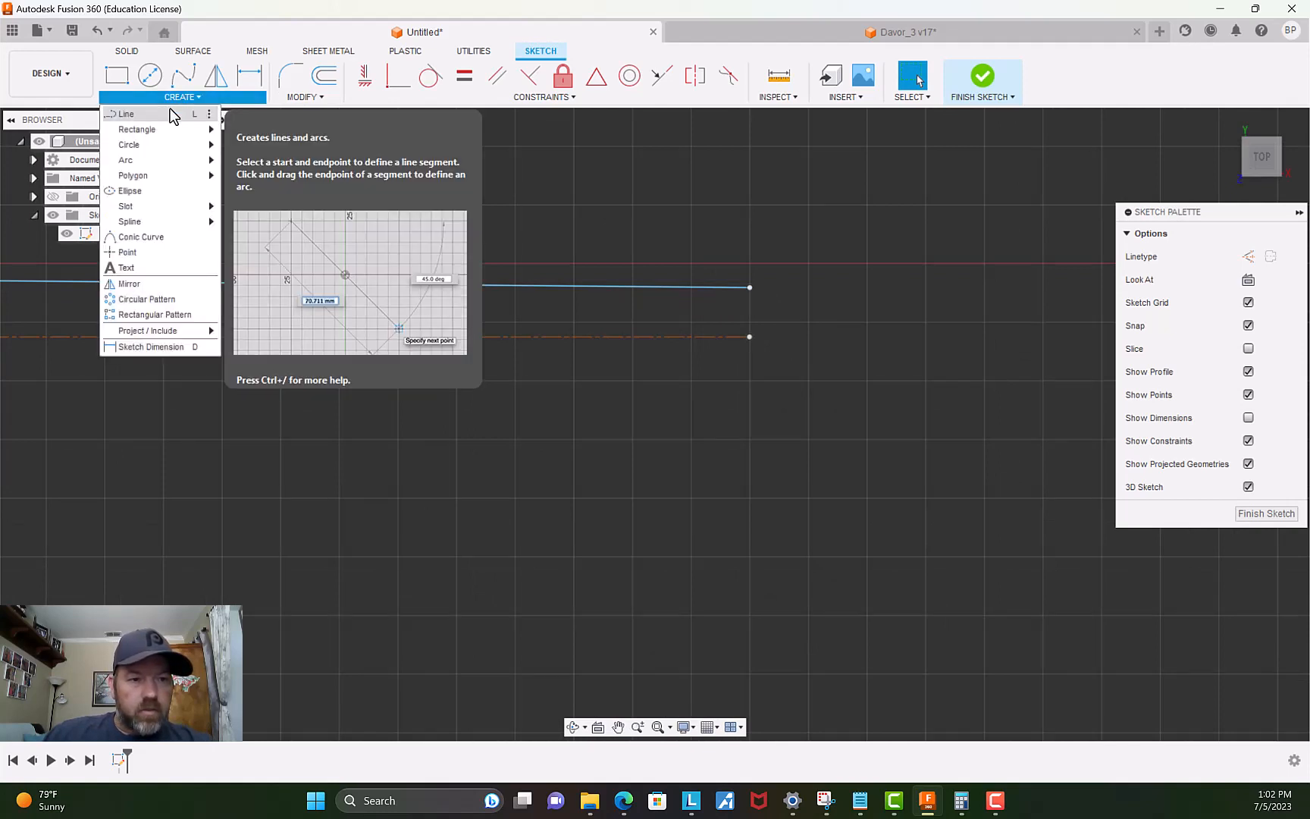
click(195, 113)
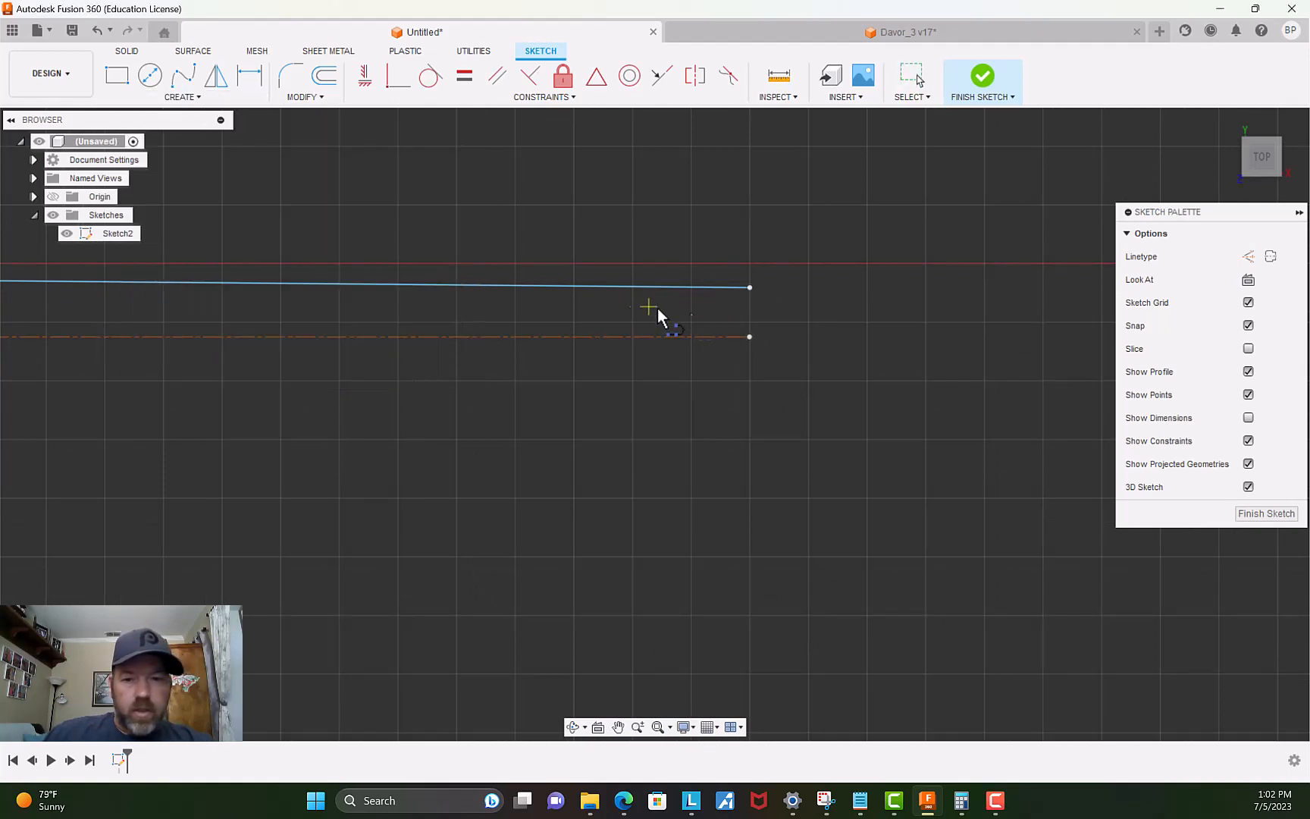
click(749, 289)
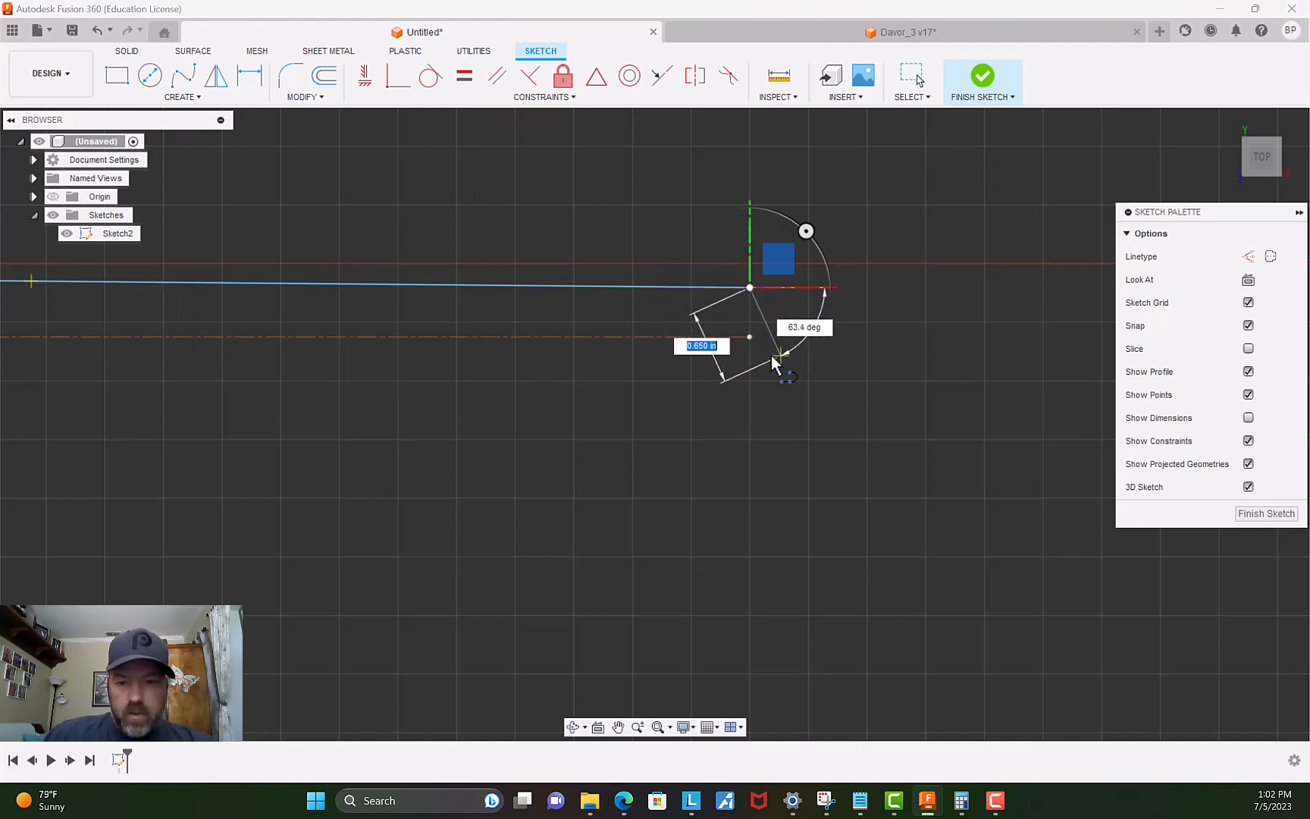
text(90)
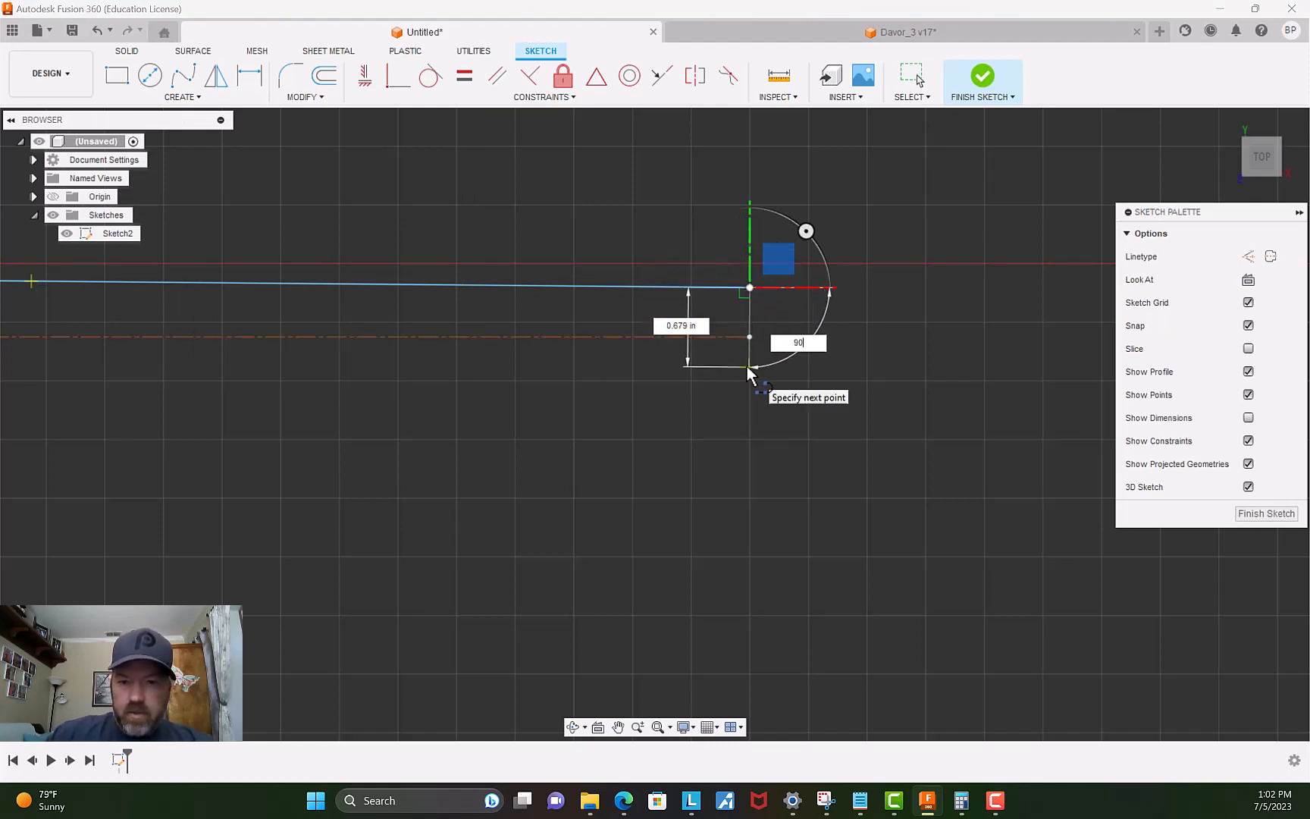
key(Tab)
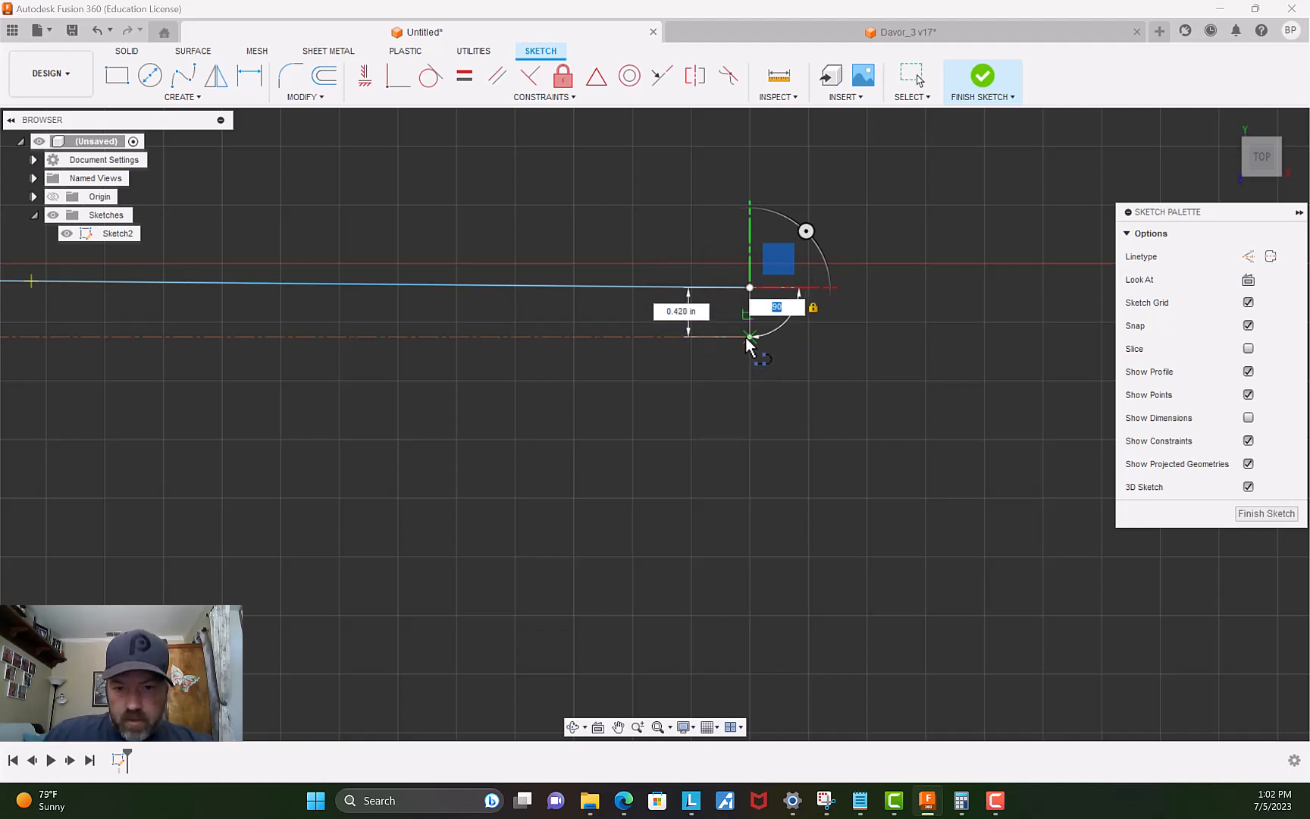
click(747, 338)
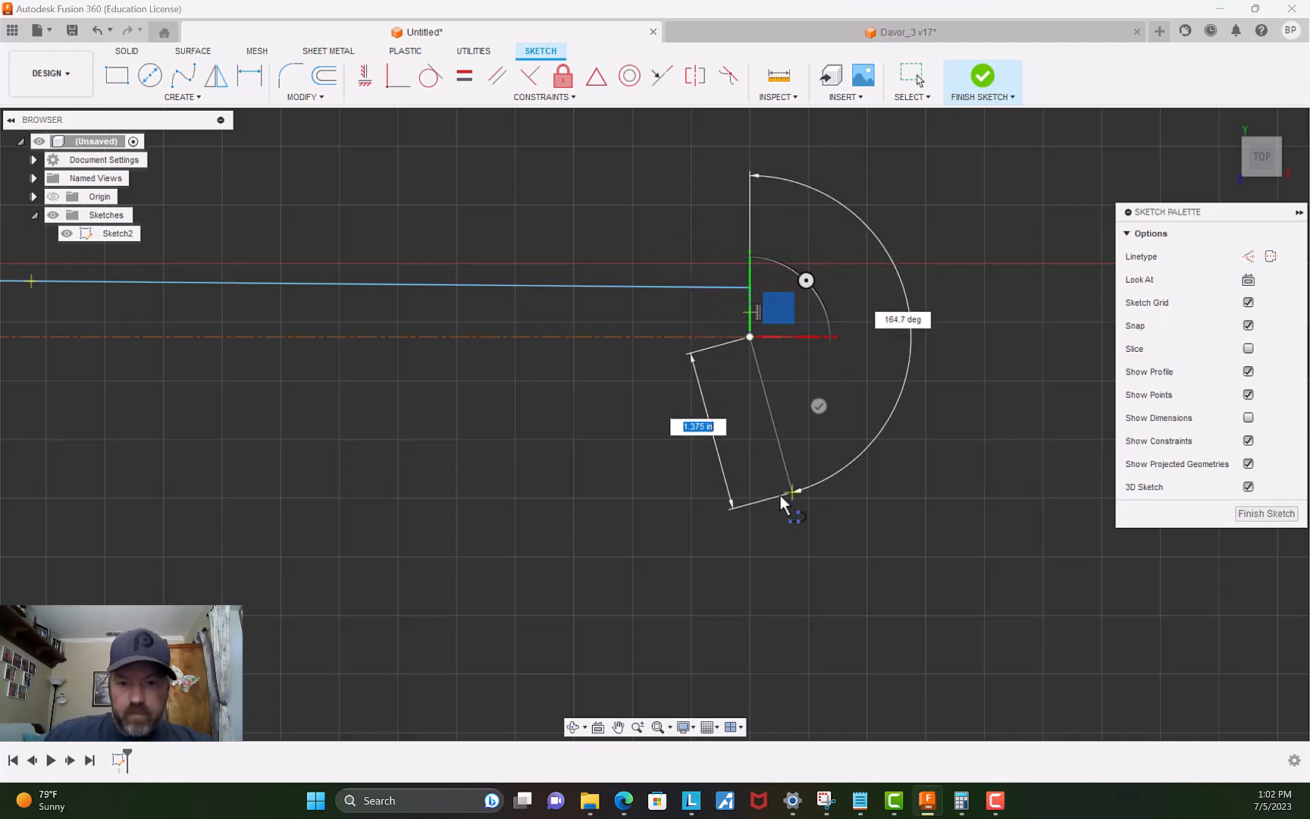
key(Escape)
Check the lengths of the vertical lines at the narrow end, the section joint and the origin end.
scroll(697, 459, up, 3)
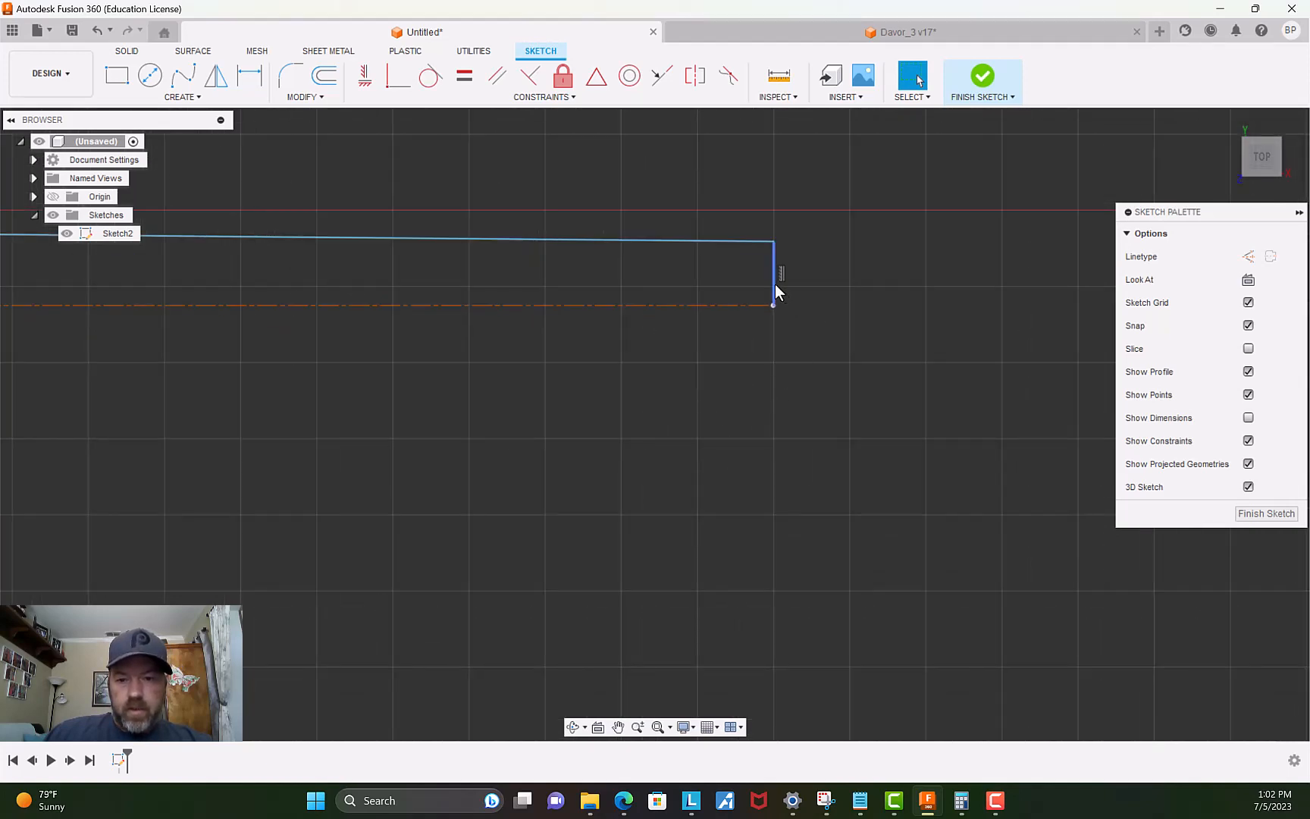
click(777, 288)
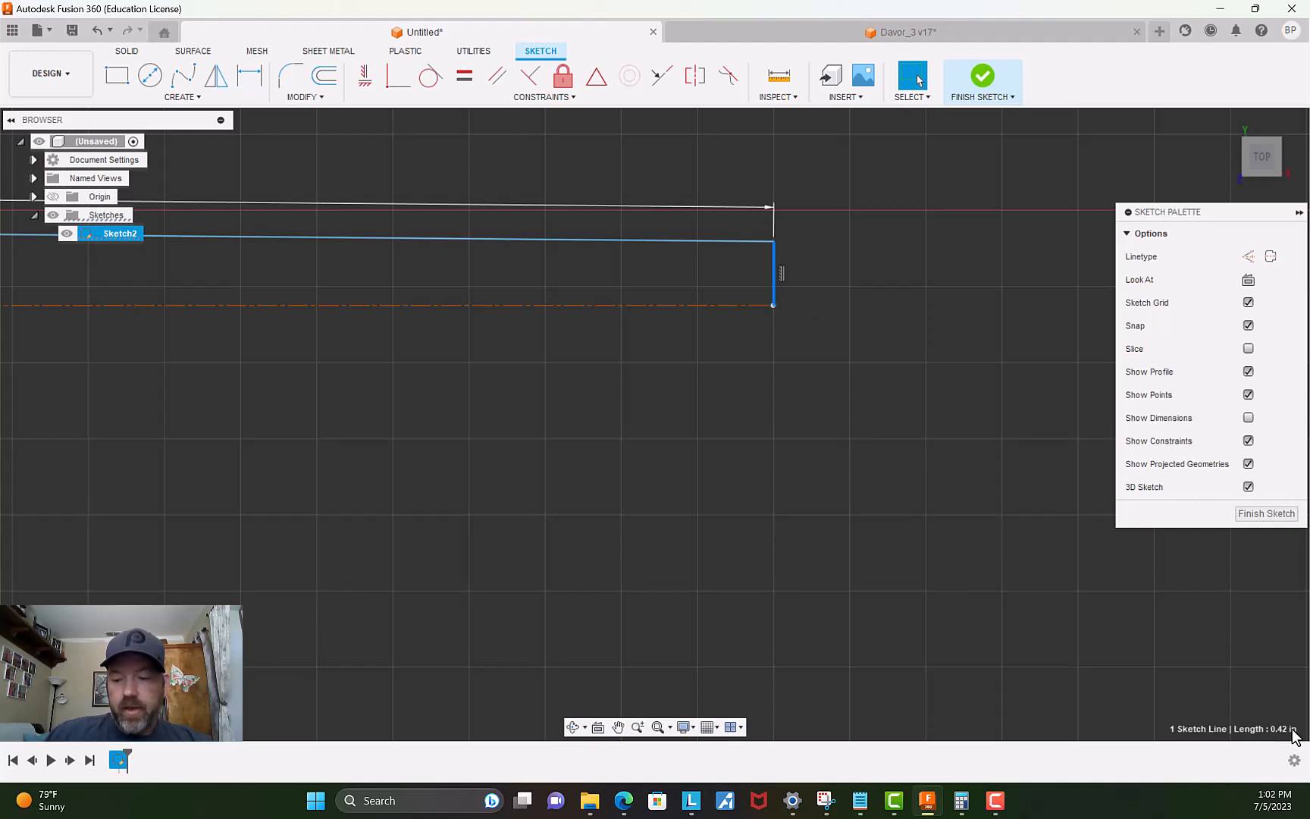
scroll(538, 523, down, 2)
scroll(395, 497, down, 1)
middle_drag(386, 493, 1147, 462)
scroll(492, 325, down, 2)
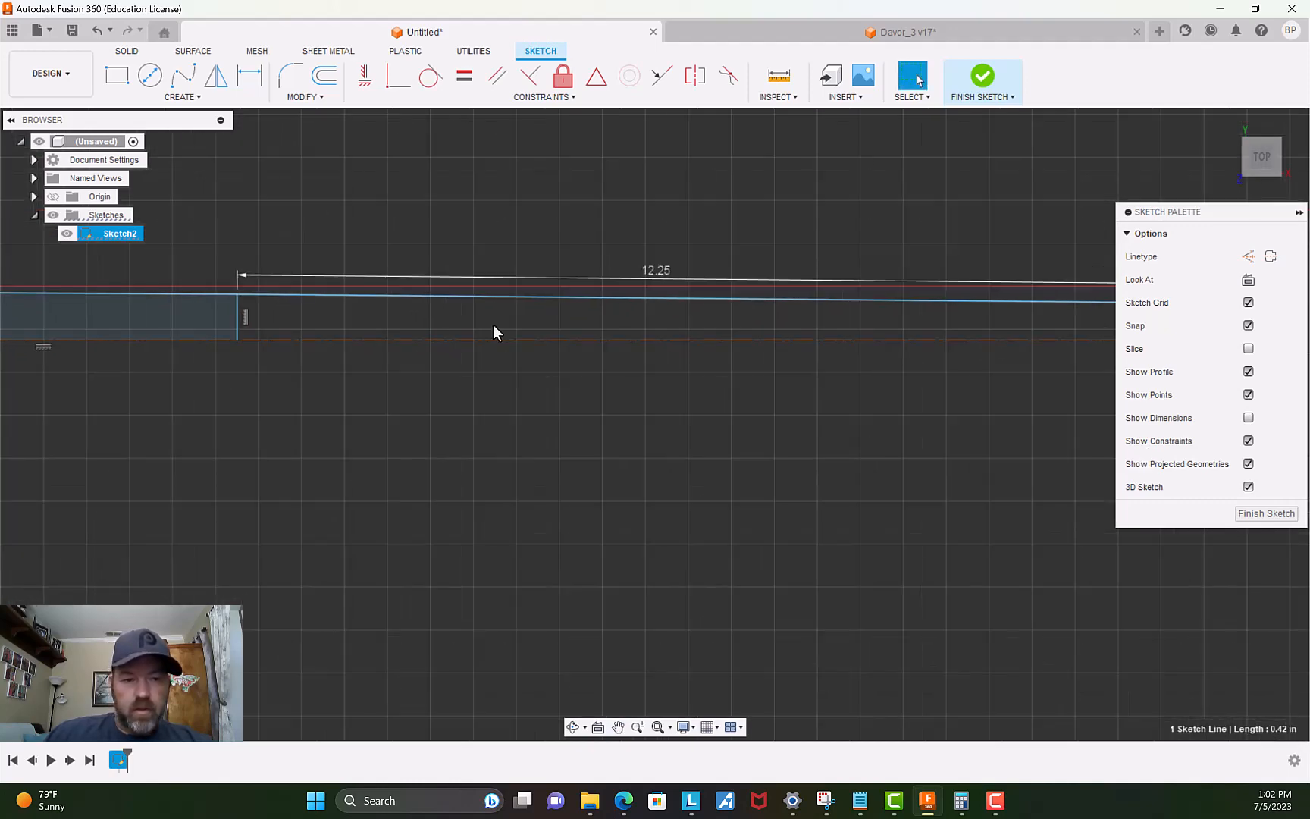
scroll(239, 392, up, 6)
middle_drag(280, 393, 521, 423)
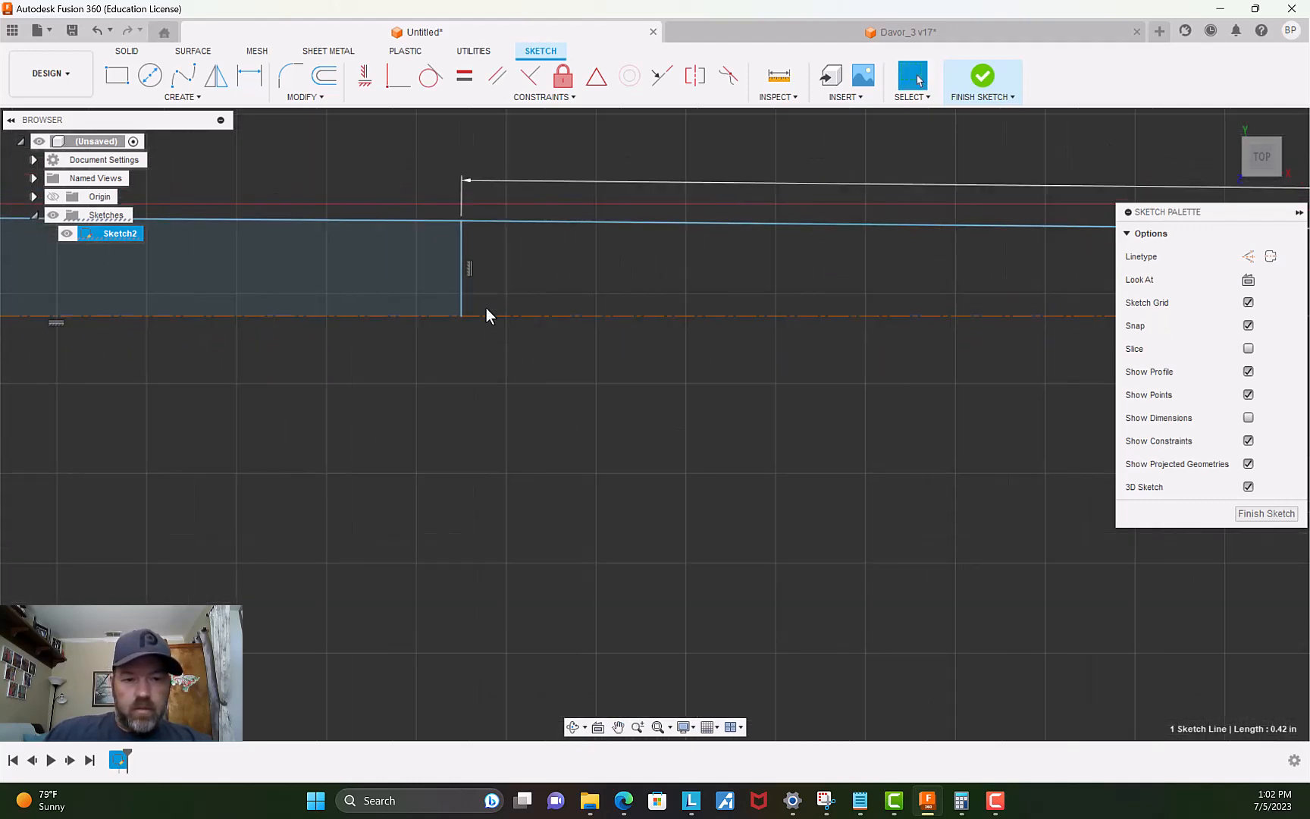
click(462, 258)
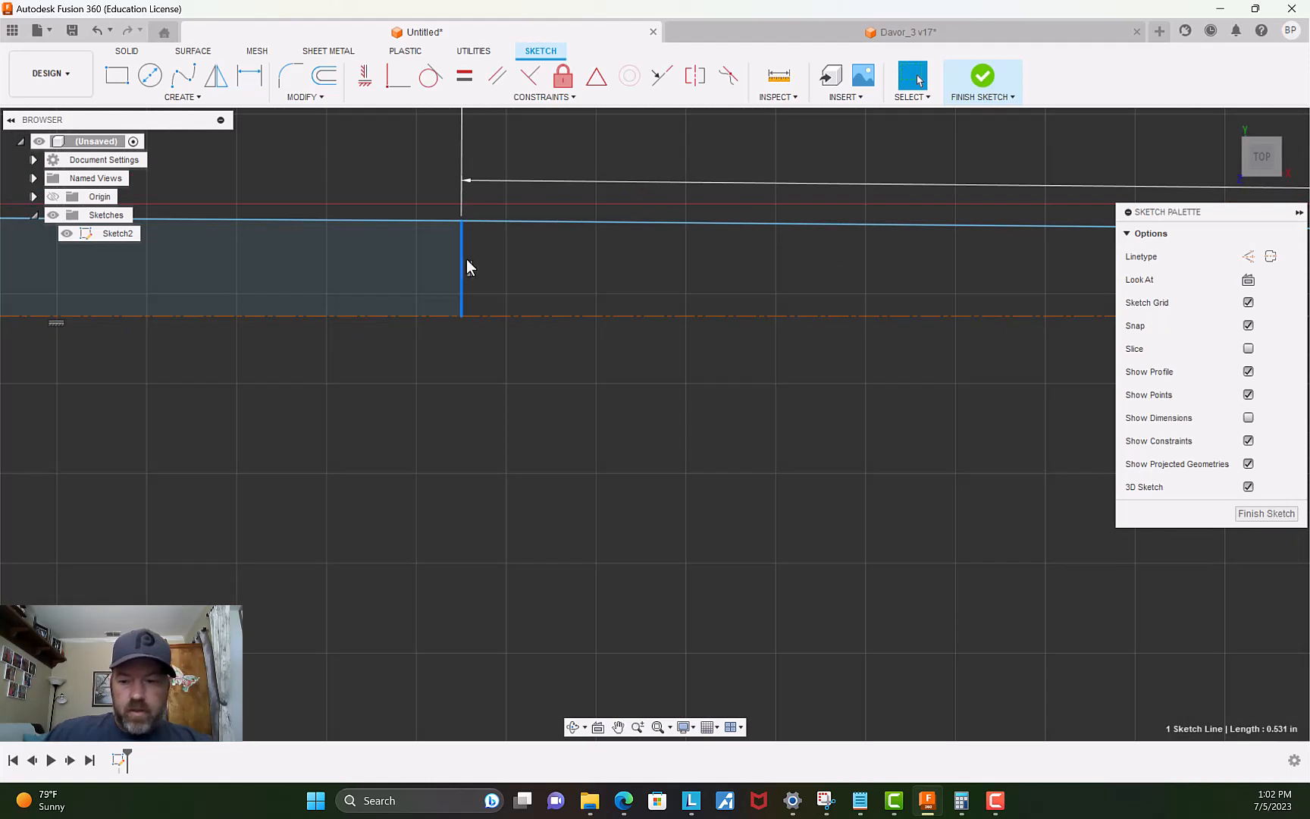
scroll(547, 389, down, 1)
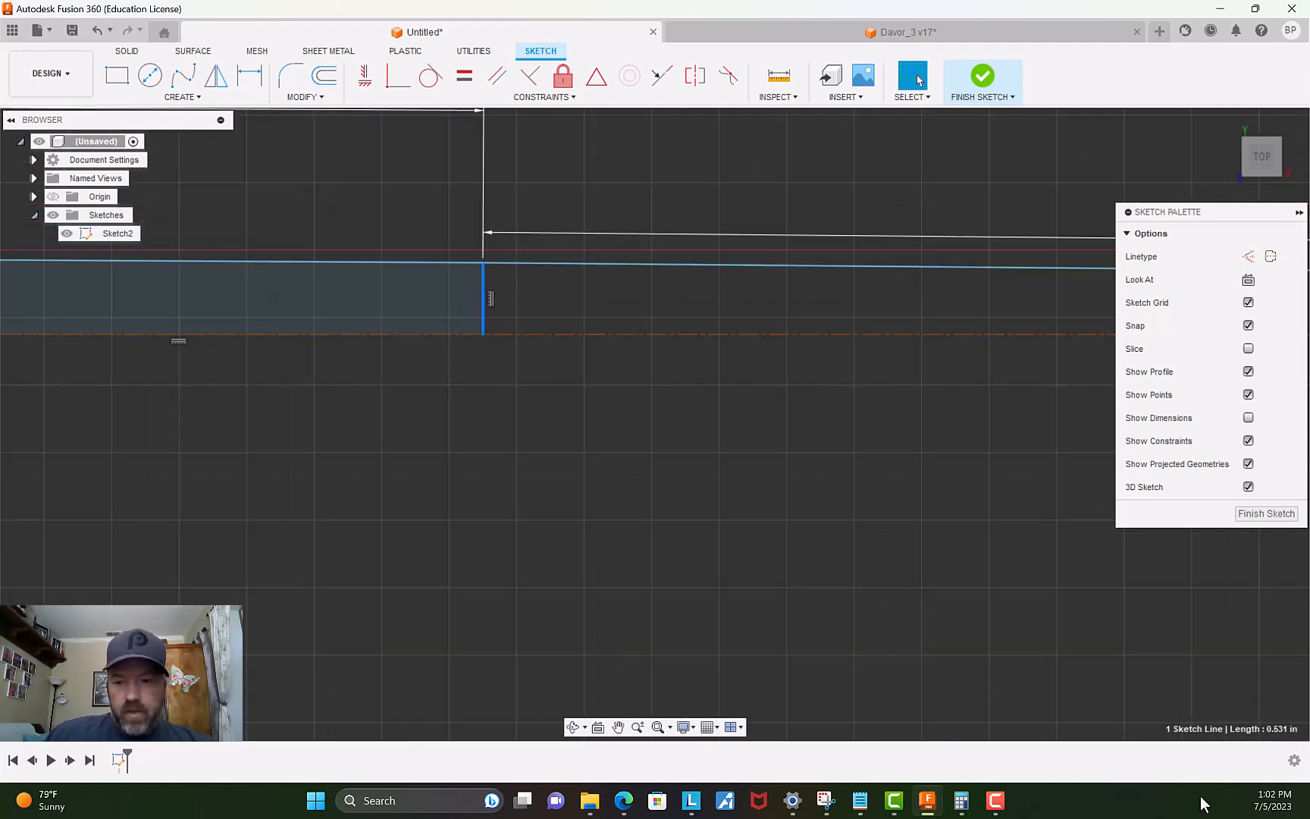
scroll(1109, 670, down, 1)
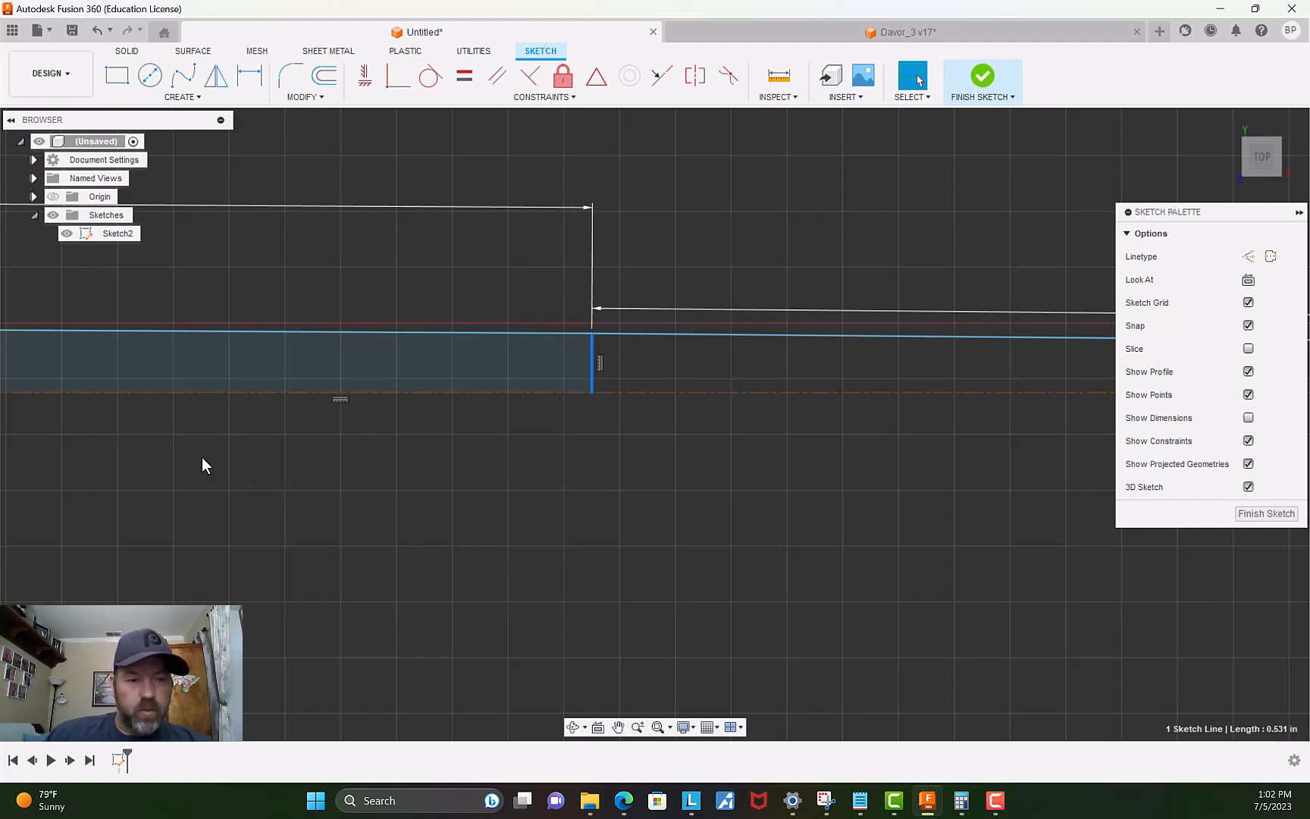
scroll(201, 457, down, 2)
middle_drag(201, 457, 1117, 510)
scroll(290, 506, down, 3)
middle_drag(290, 506, 1112, 453)
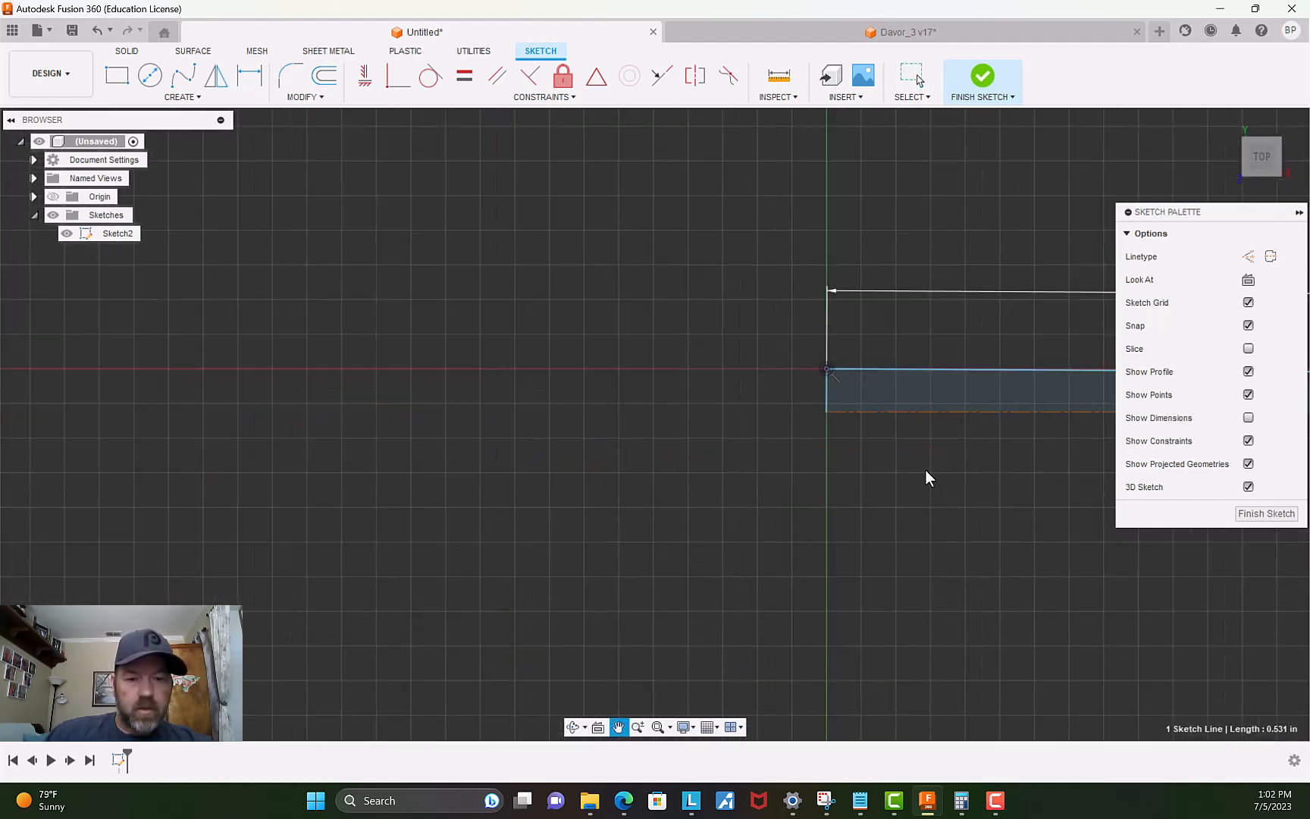
scroll(777, 445, up, 3)
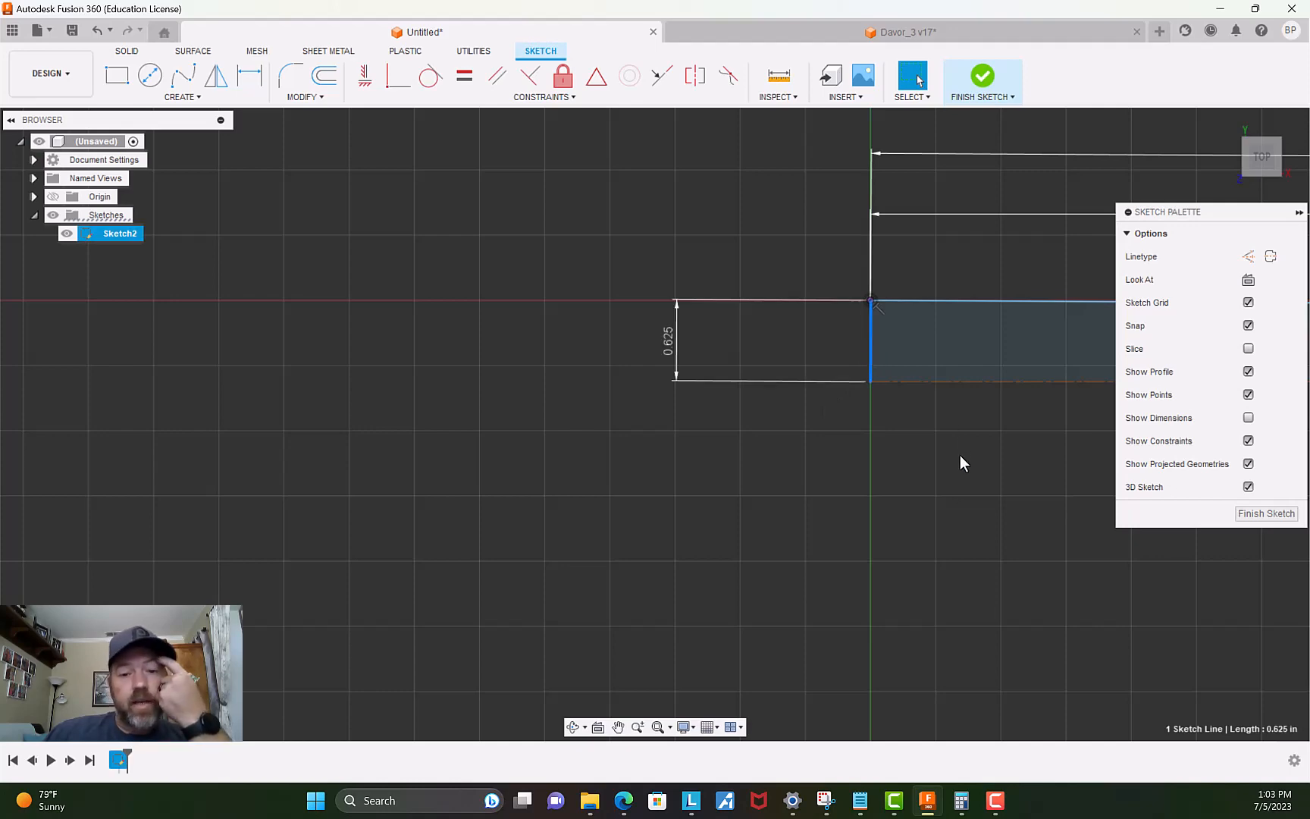
Inspect the corners of the 12.25 in section at the section joint and at the narrow end for gaps.
scroll(960, 456, down, 2)
middle_drag(979, 468, 509, 409)
scroll(727, 398, down, 3)
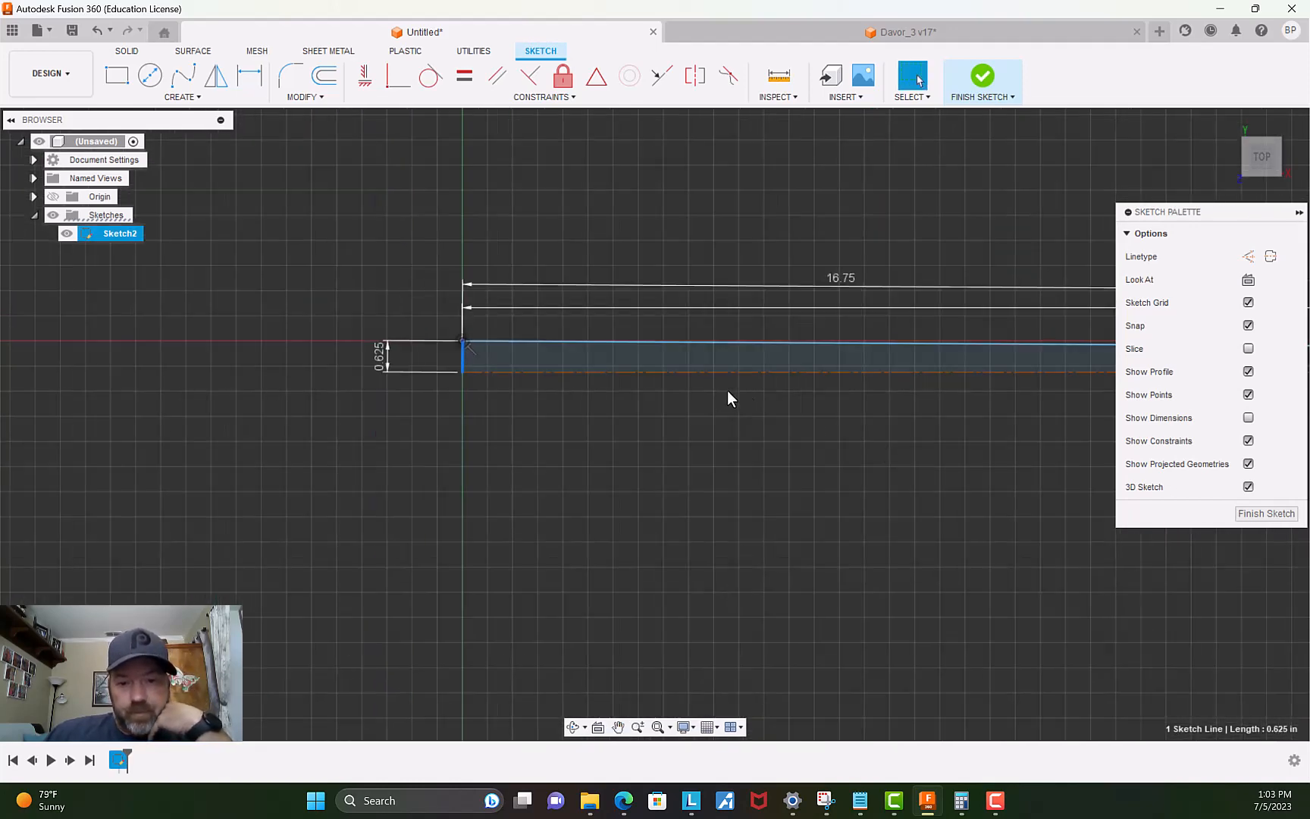
mouse_move(775, 443)
middle_down()
mouse_move(635, 450)
mouse_move(596, 480)
middle_up()
scroll(596, 479, down, 2)
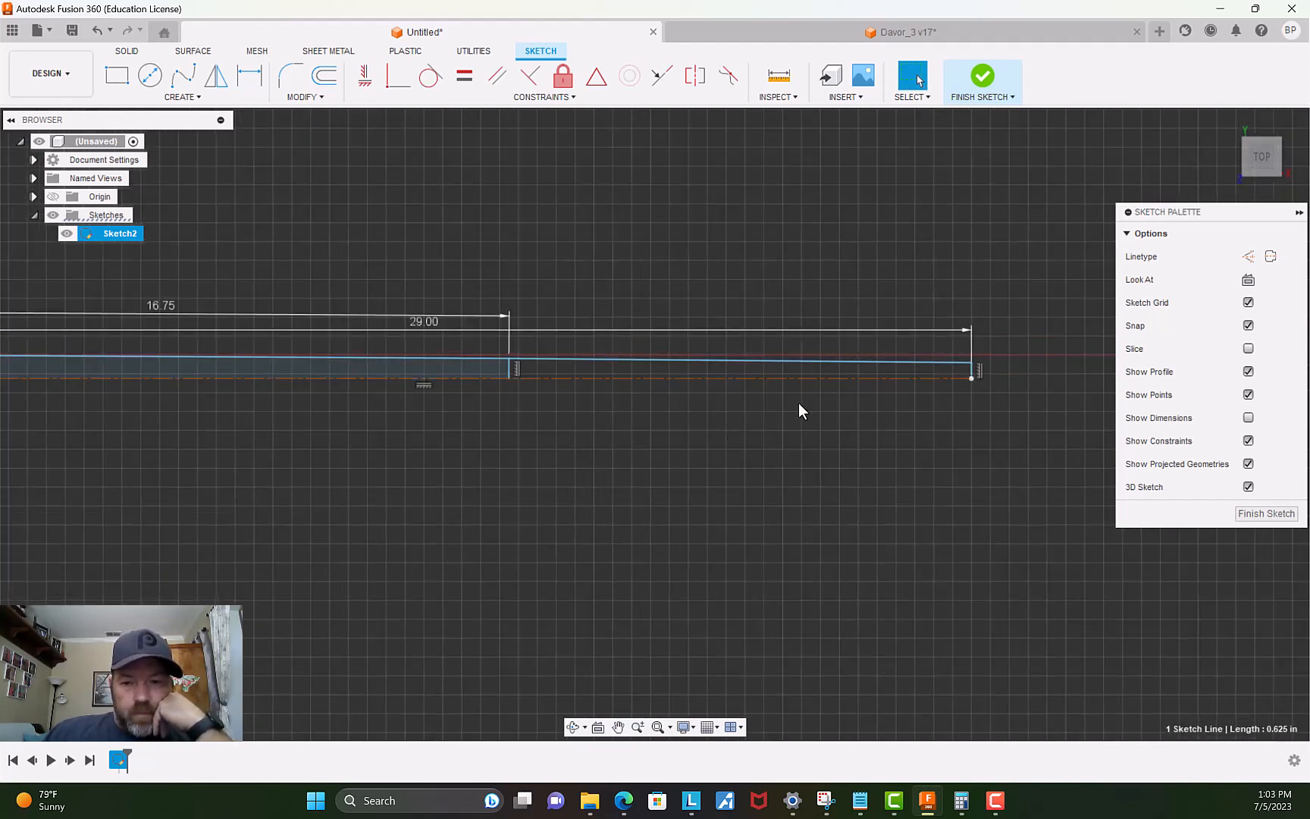
scroll(803, 401, up, 3)
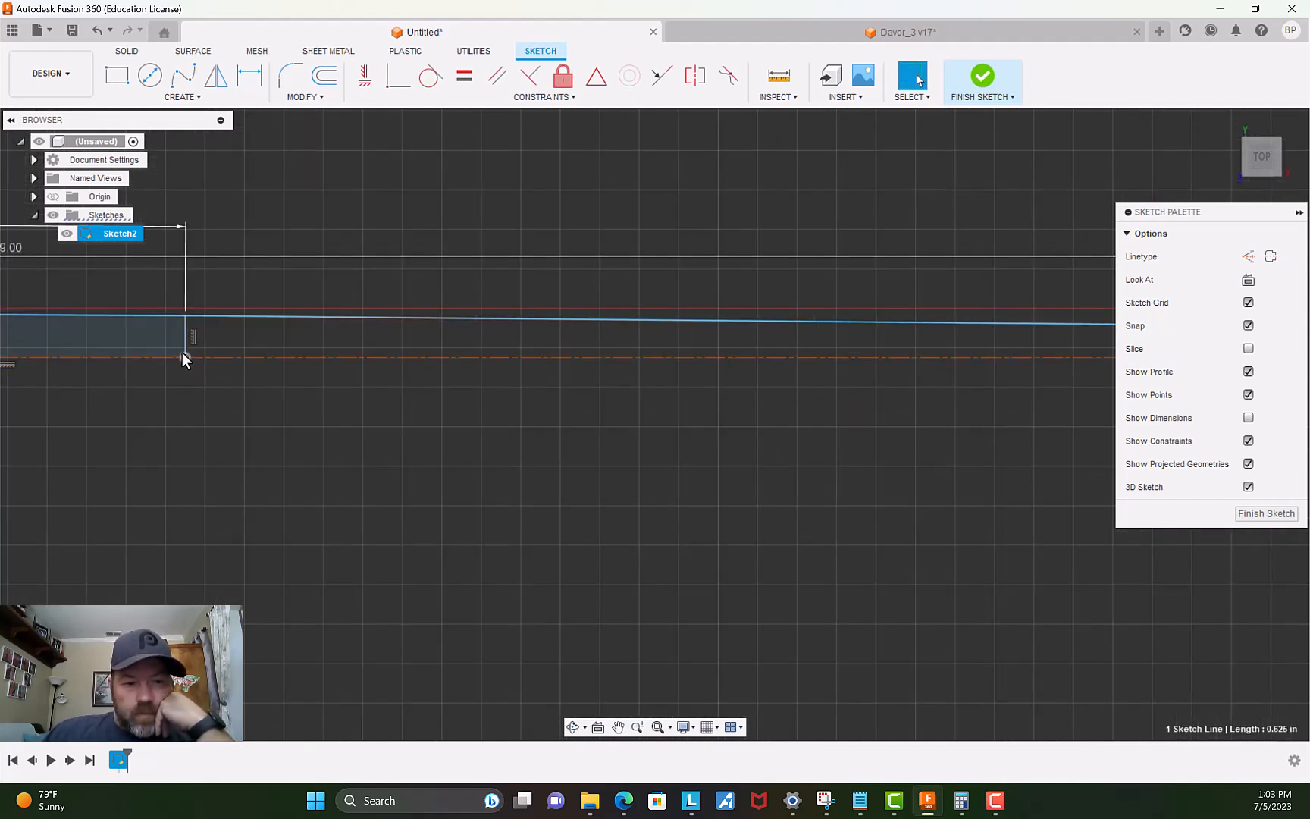
scroll(237, 348, up, 3)
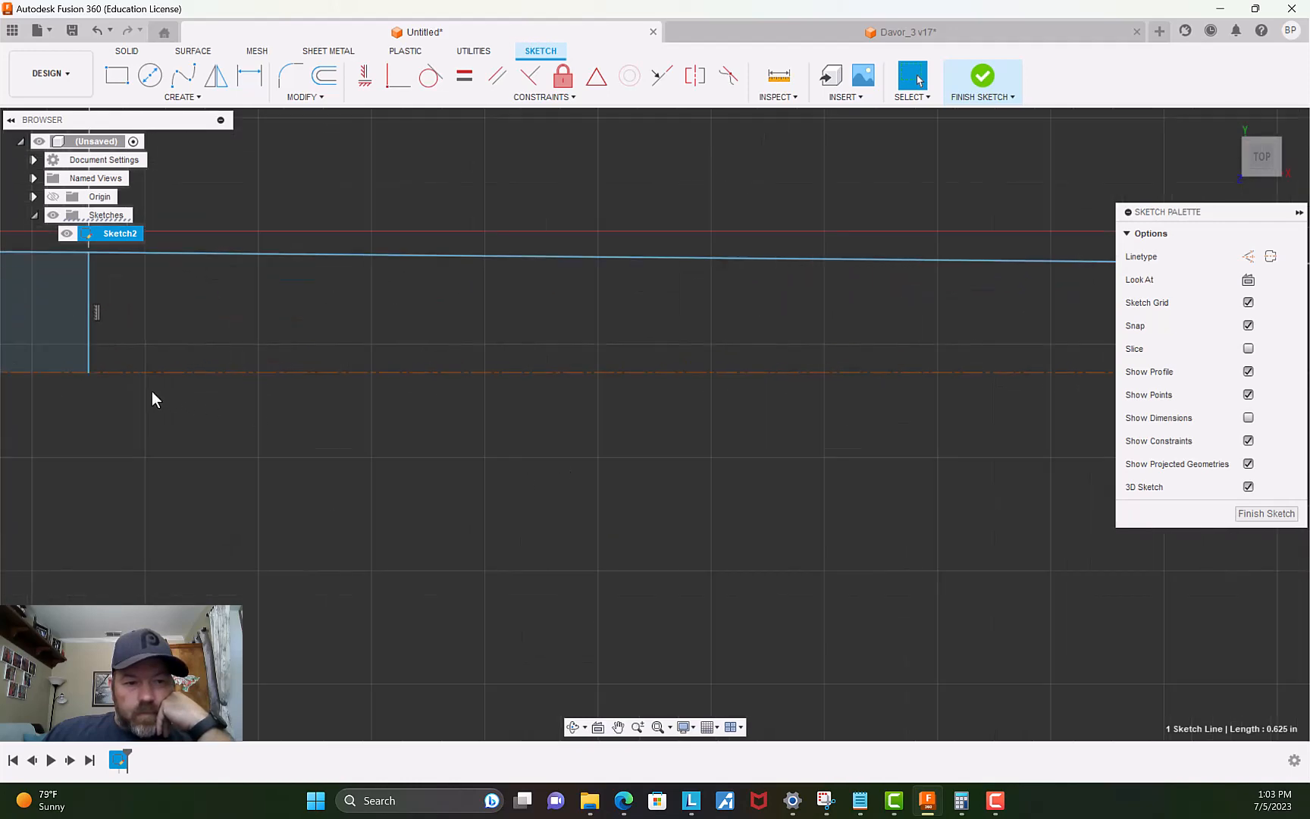
scroll(503, 462, down, 2)
mouse_move(395, 513)
middle_down()
mouse_move(267, 505)
mouse_move(886, 529)
middle_up()
scroll(1153, 643, down, 1)
middle_drag(1152, 643, 486, 500)
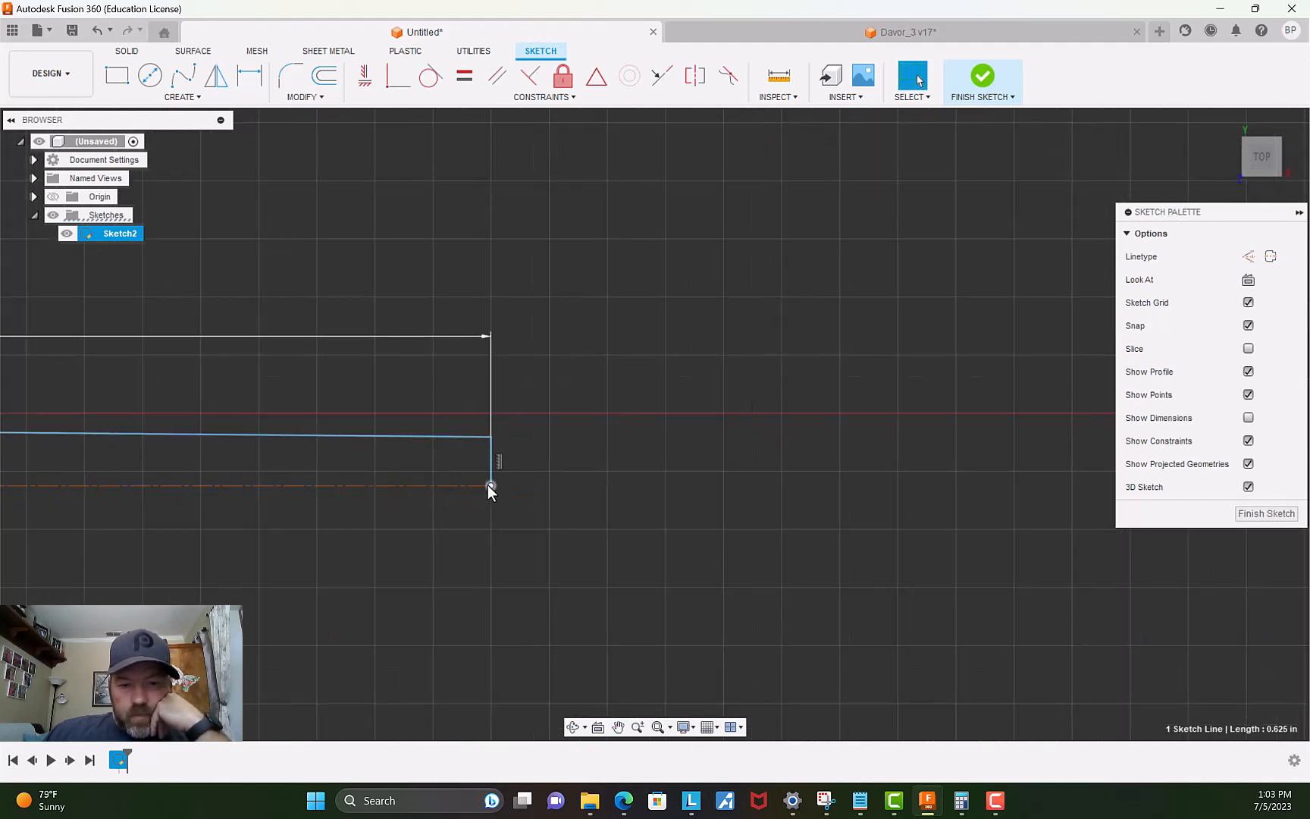
scroll(495, 481, up, 5)
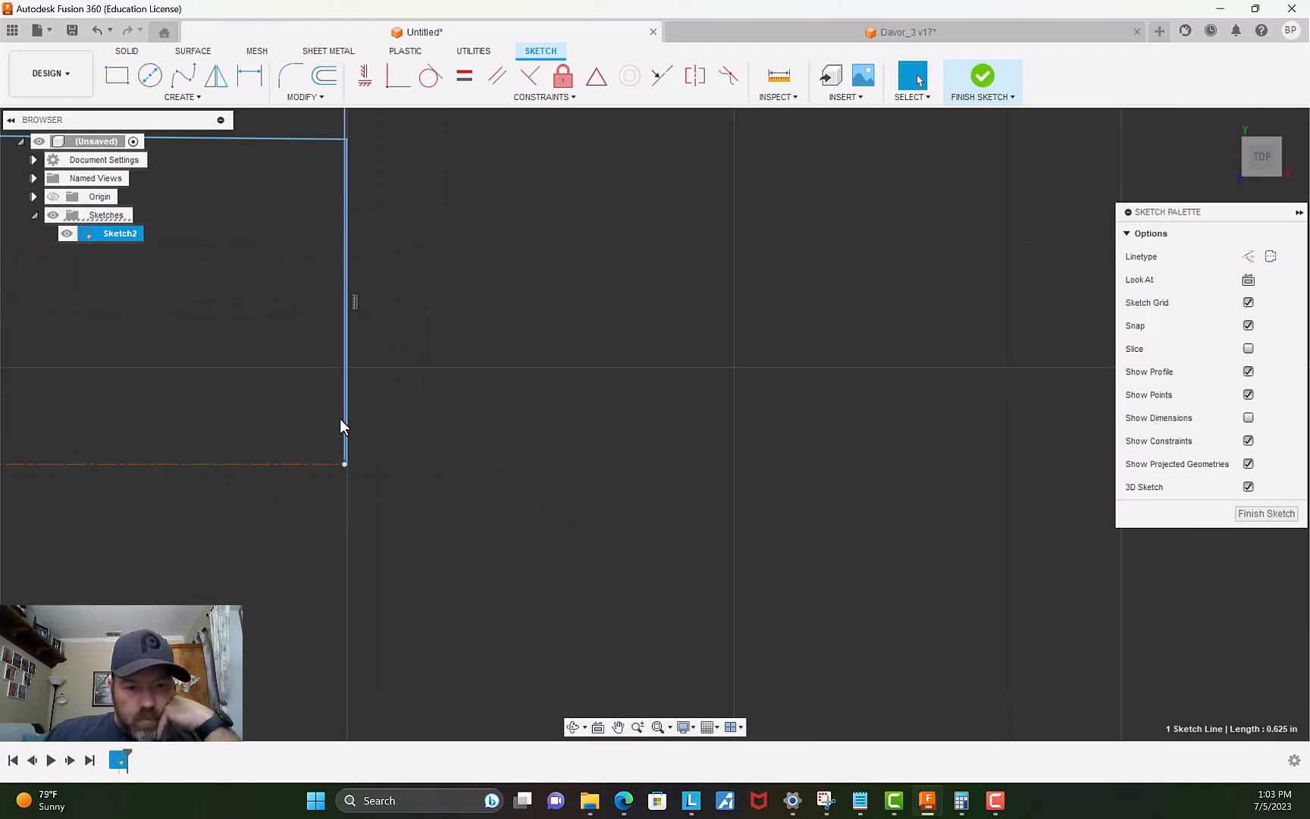
scroll(345, 413, down, 2)
click(341, 199)
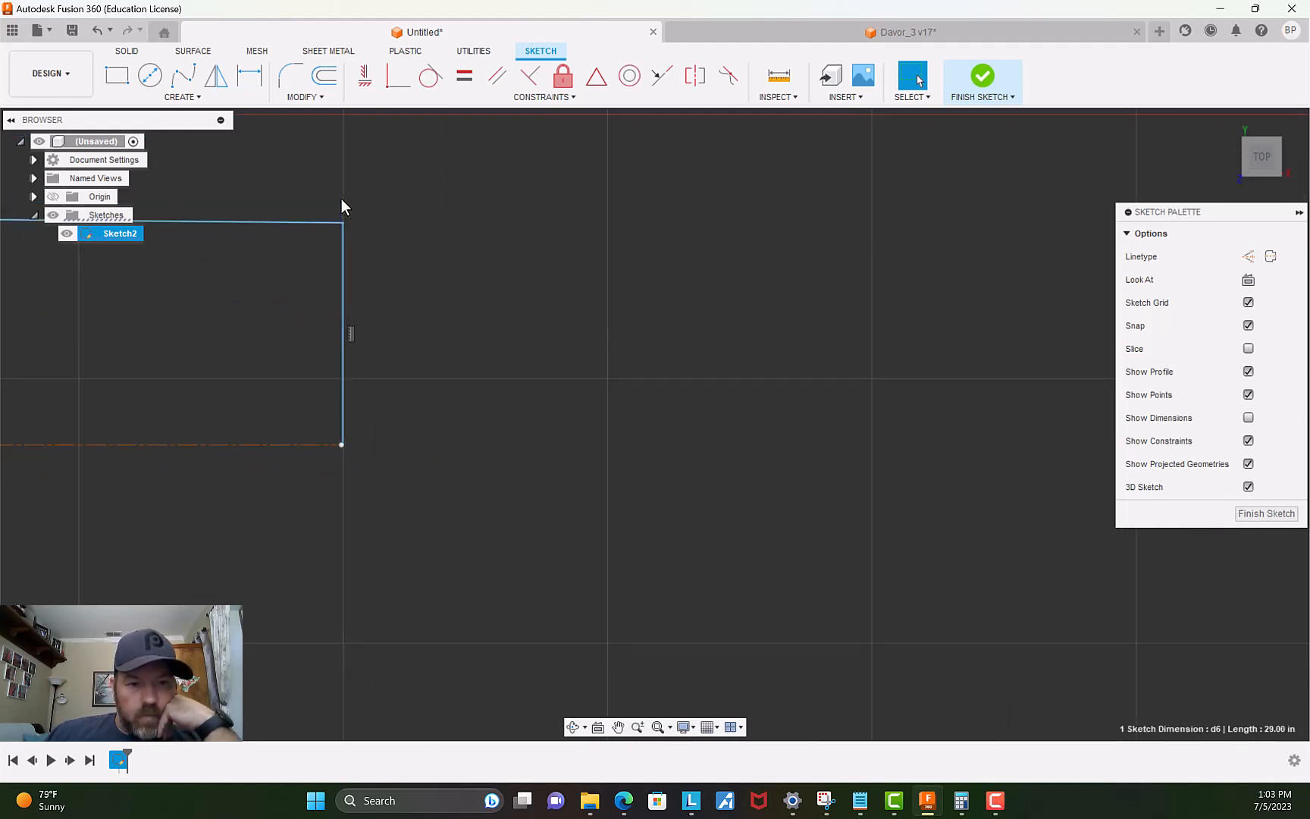
Examine where the joint's vertical line meets the centerline and compare the two sections along the whole profile.
scroll(343, 201, down, 1)
scroll(326, 350, down, 2)
middle_drag(281, 435, 913, 409)
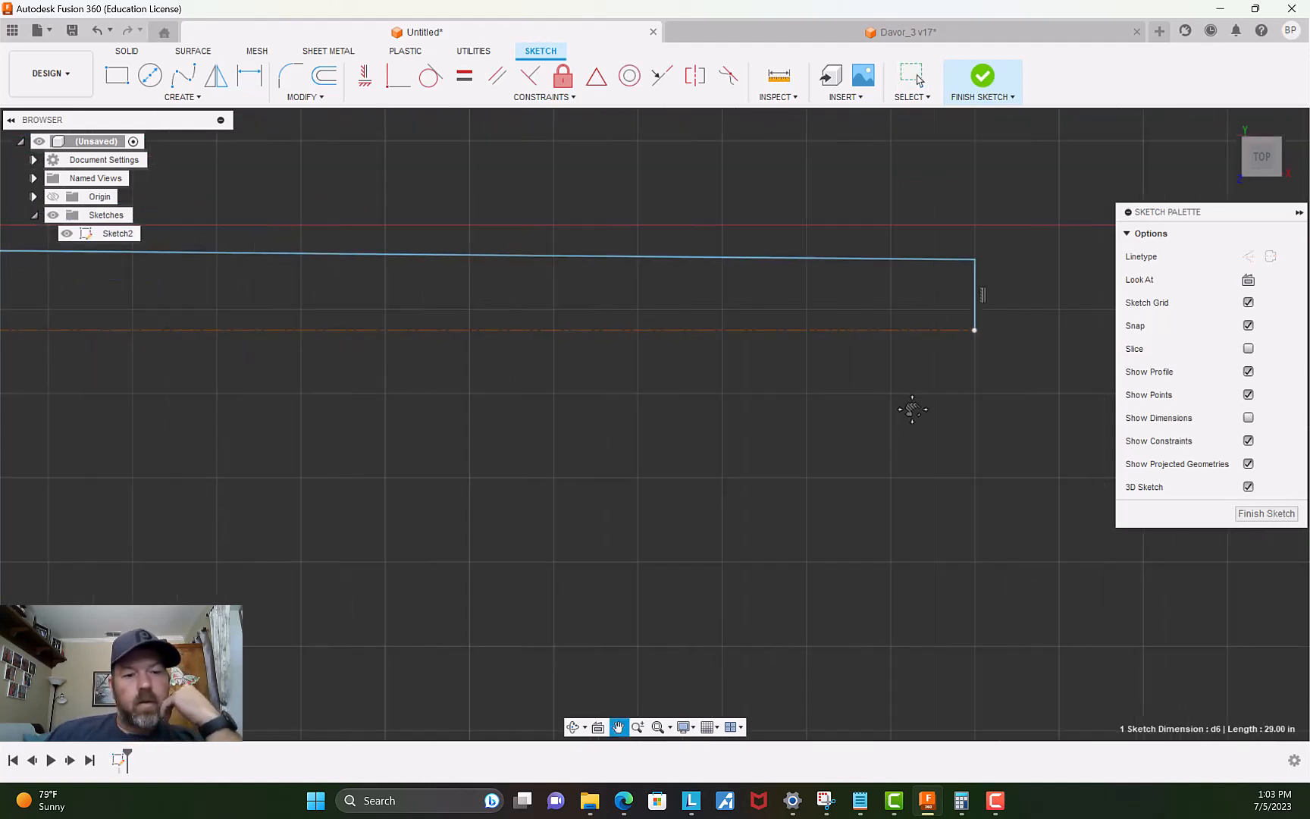
scroll(643, 372, down, 1)
scroll(641, 379, down, 1)
scroll(479, 368, down, 2)
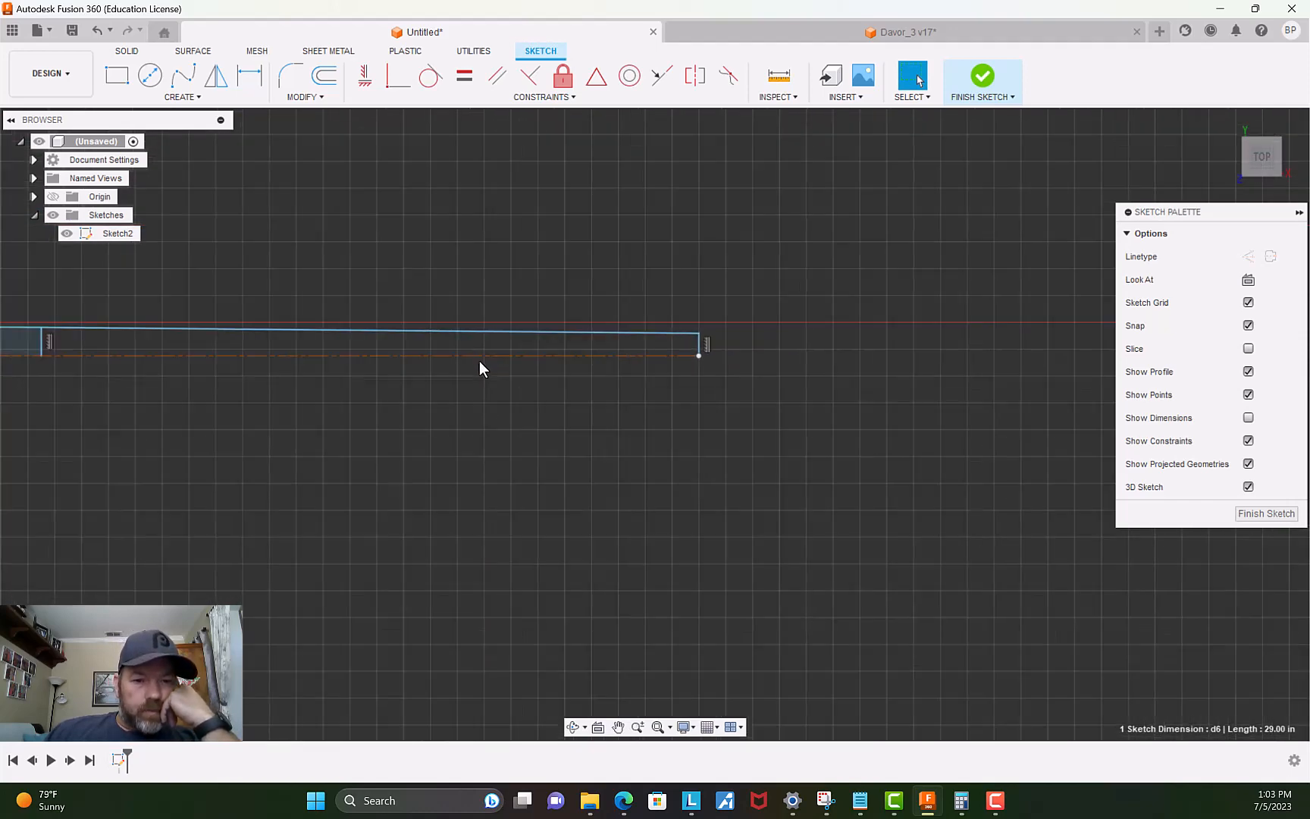
scroll(147, 358, up, 3)
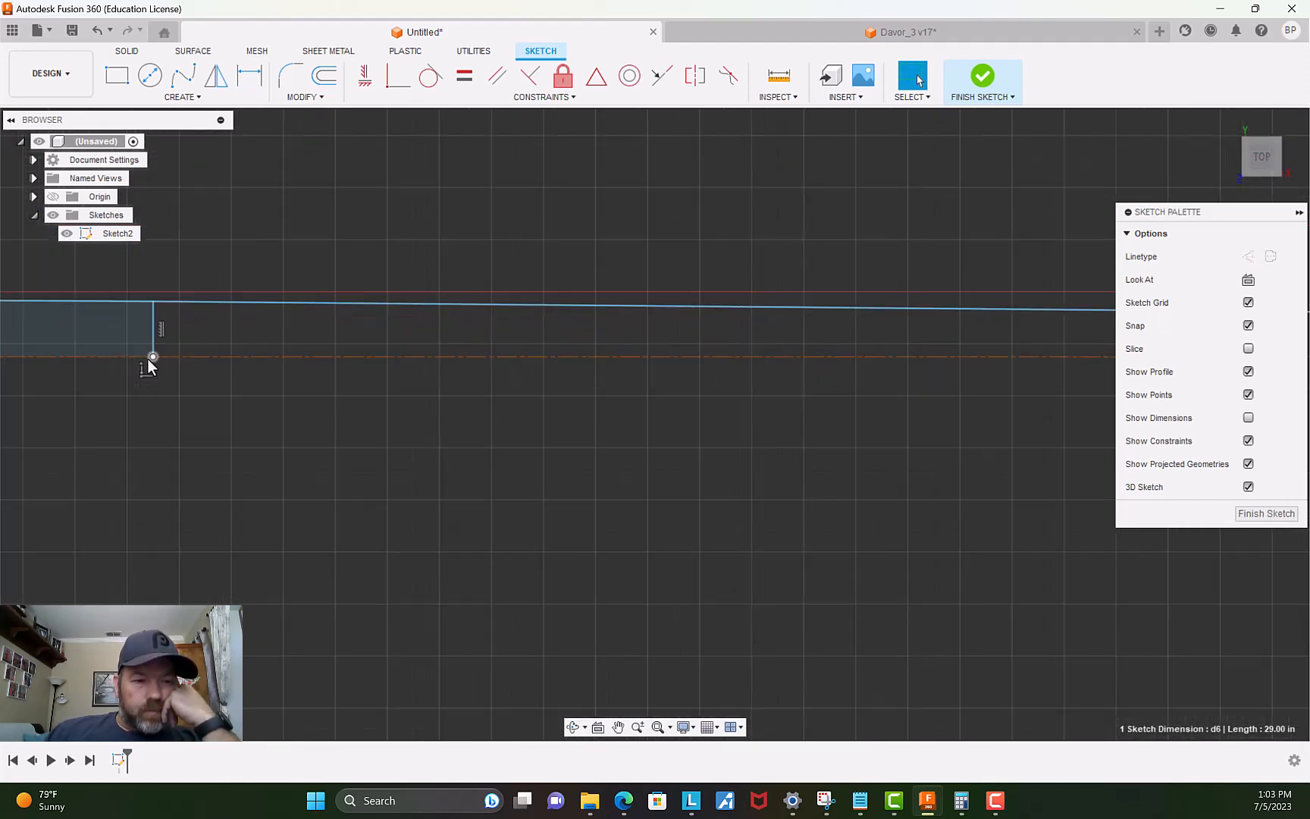
key(Escape)
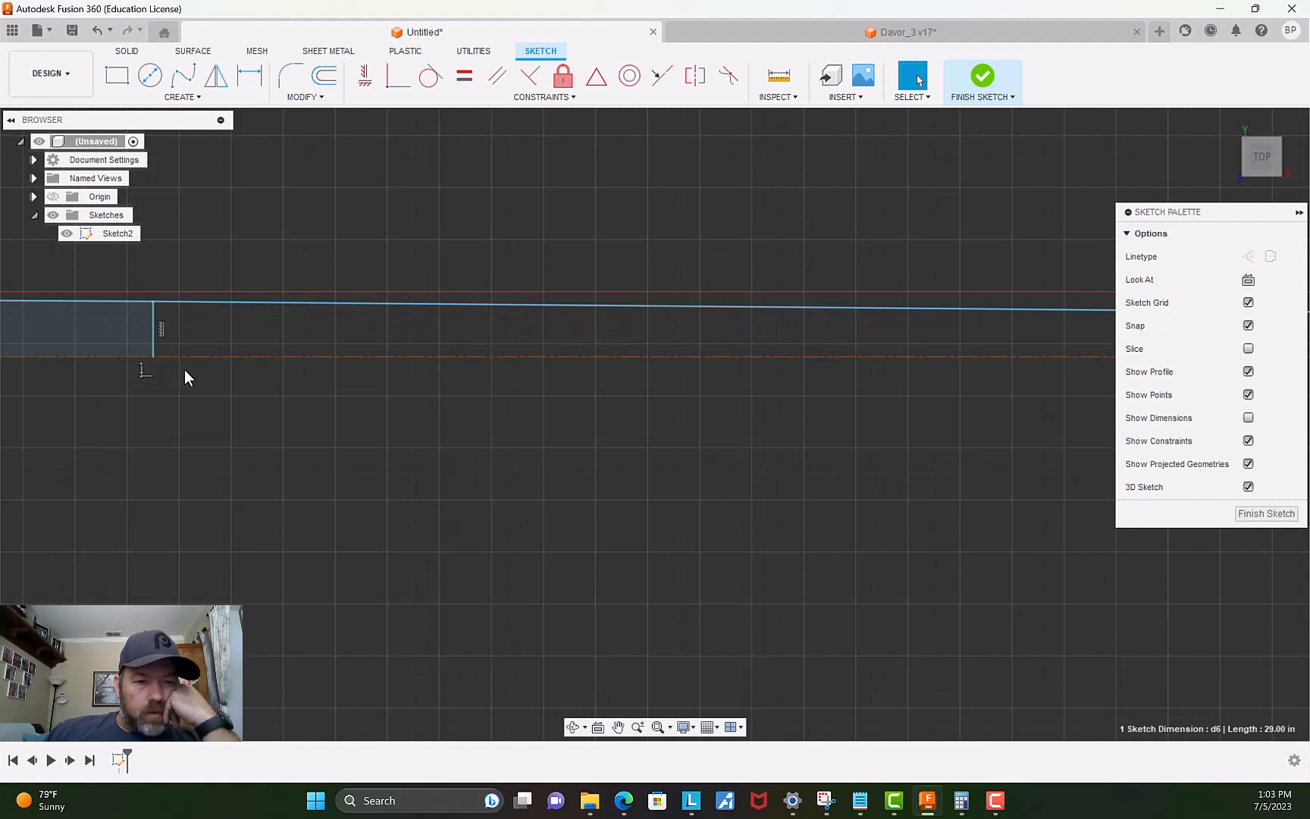
scroll(184, 371, down, 3)
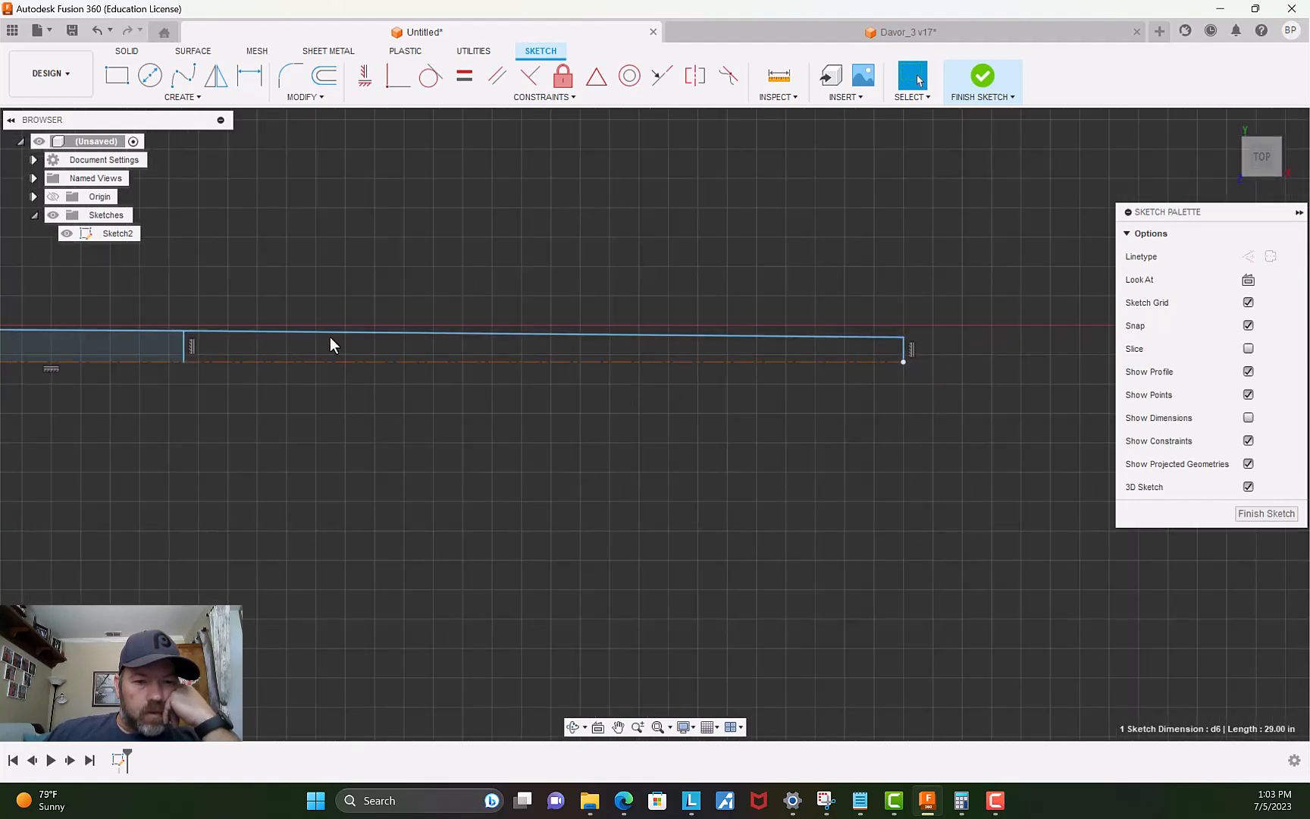
scroll(175, 382, down, 2)
scroll(164, 406, down, 2)
middle_drag(164, 406, 556, 428)
scroll(500, 421, up, 3)
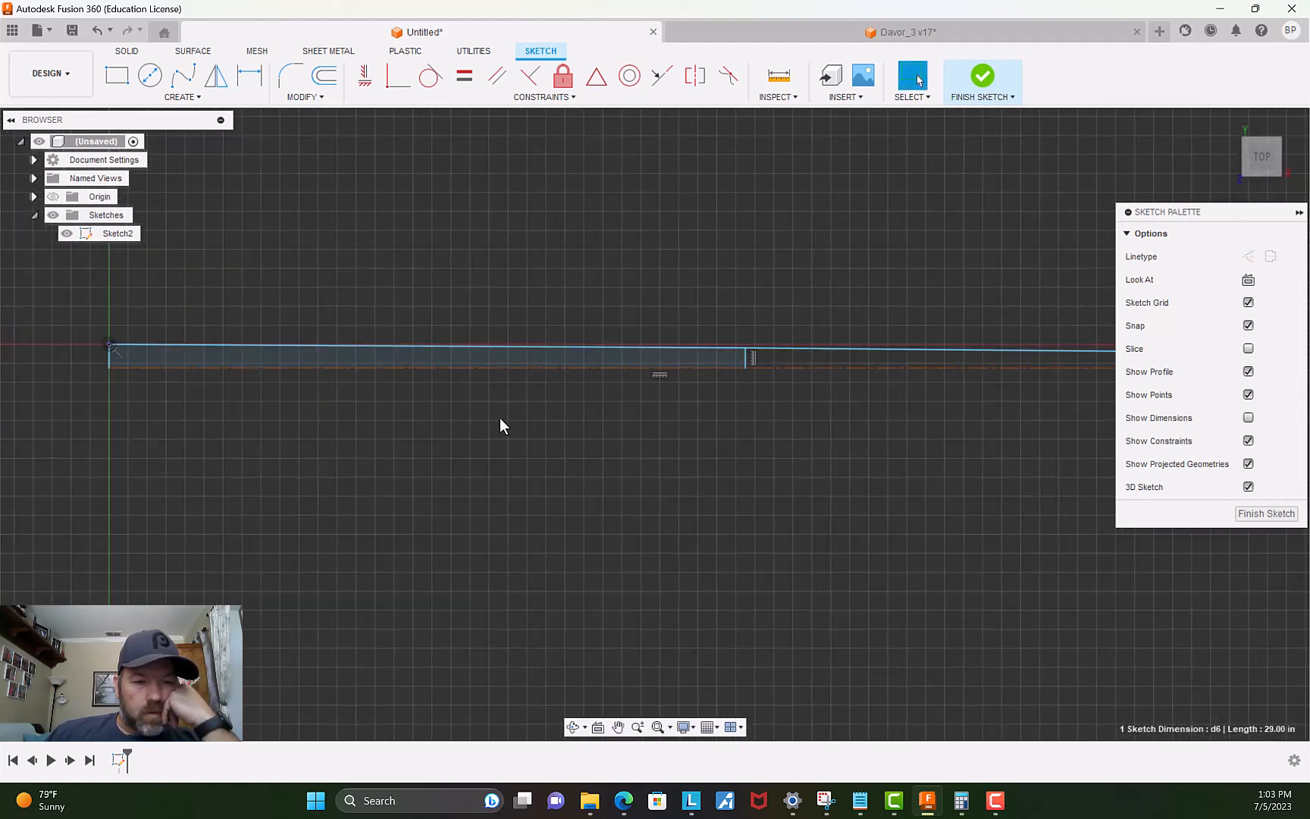
scroll(864, 390, up, 2)
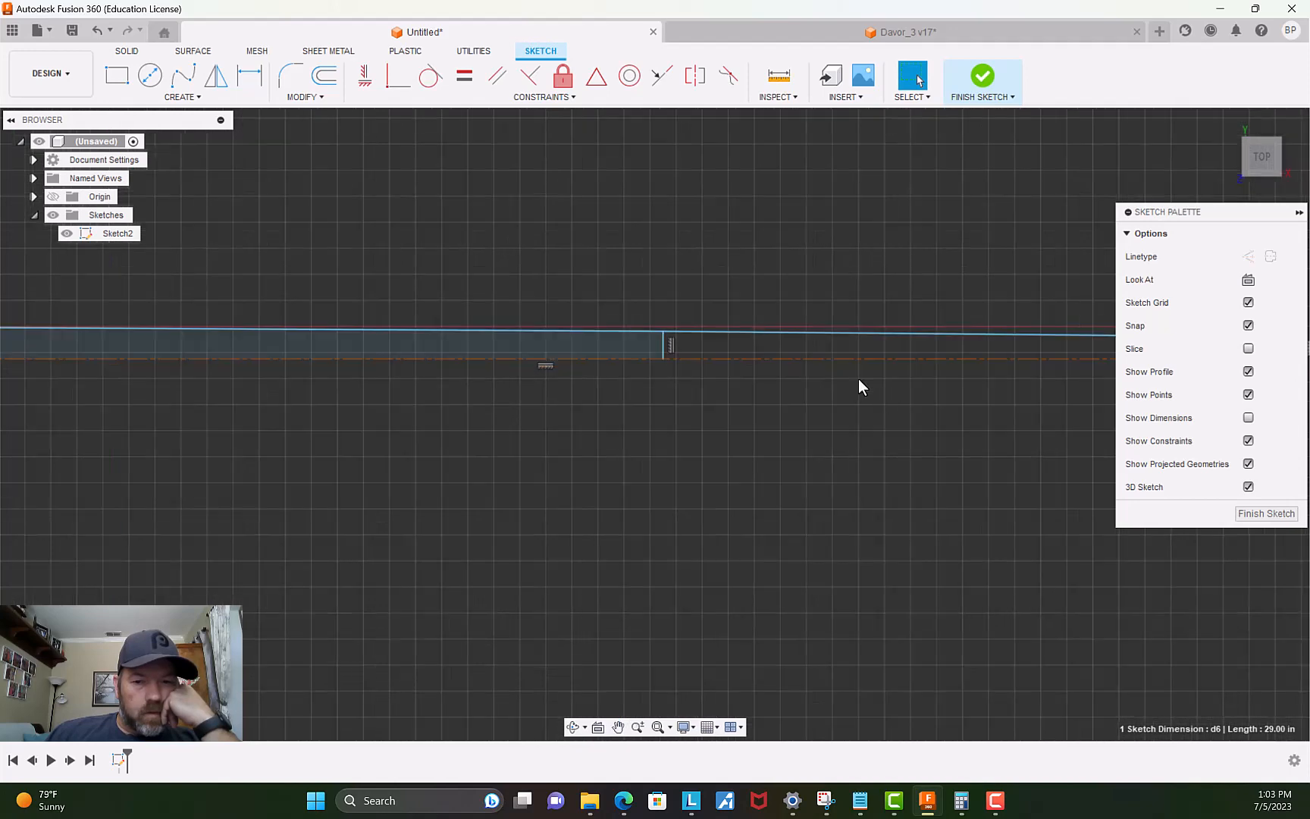
Examine the joint between the two sections, from the sloped edge down to the centerline, for gaps.
scroll(611, 388, up, 3)
scroll(637, 400, up, 2)
mouse_move(637, 400)
middle_down()
mouse_move(545, 450)
mouse_move(412, 436)
middle_up()
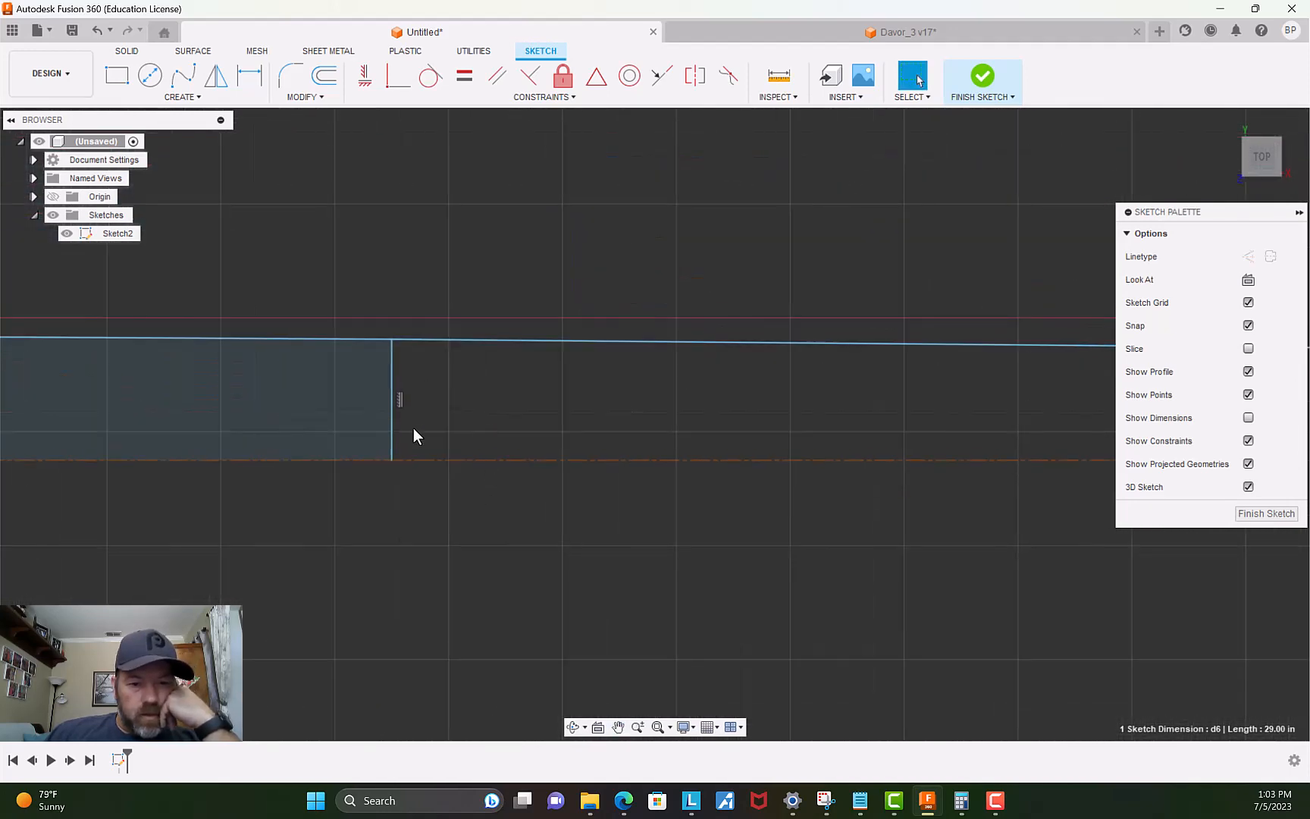
scroll(410, 443, up, 3)
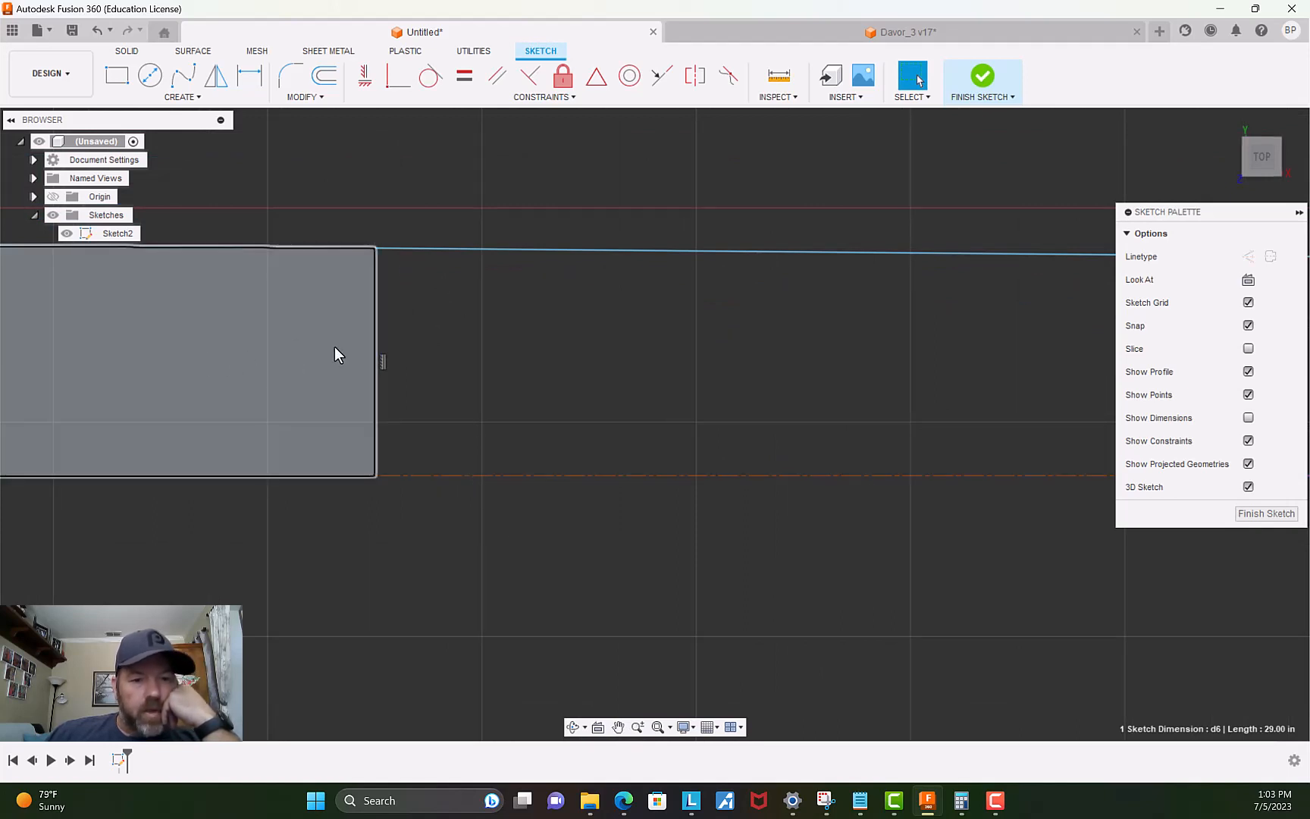
scroll(488, 403, down, 2)
scroll(412, 429, up, 2)
scroll(451, 444, up, 1)
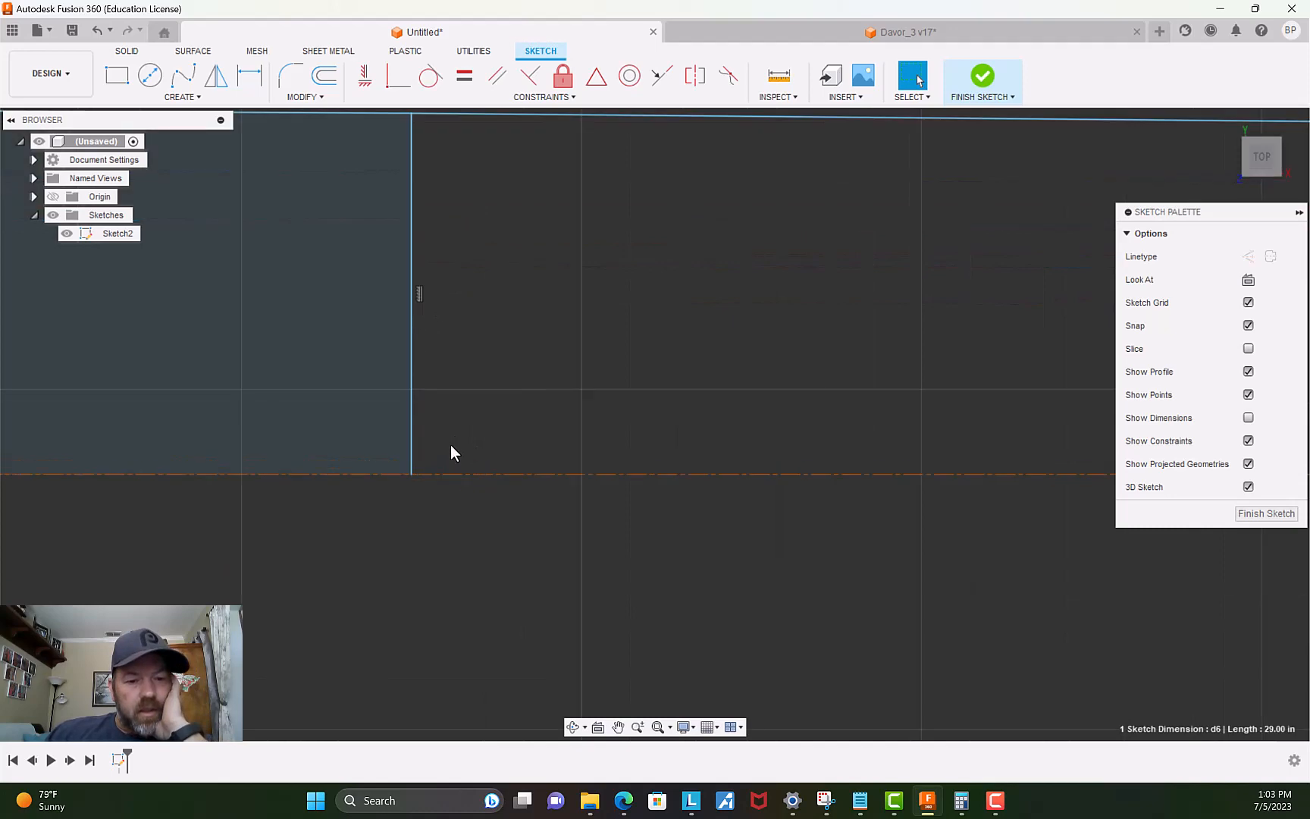
scroll(470, 438, down, 1)
scroll(1044, 525, down, 2)
Inspect the 12.25 in section along to the narrow end and where its vertical line meets the centerline's endpoint.
mouse_move(1045, 525)
middle_down()
mouse_move(189, 724)
mouse_move(83, 466)
middle_up()
scroll(645, 450, down, 2)
scroll(645, 452, down, 1)
middle_drag(1073, 468, 273, 426)
scroll(1091, 461, down, 3)
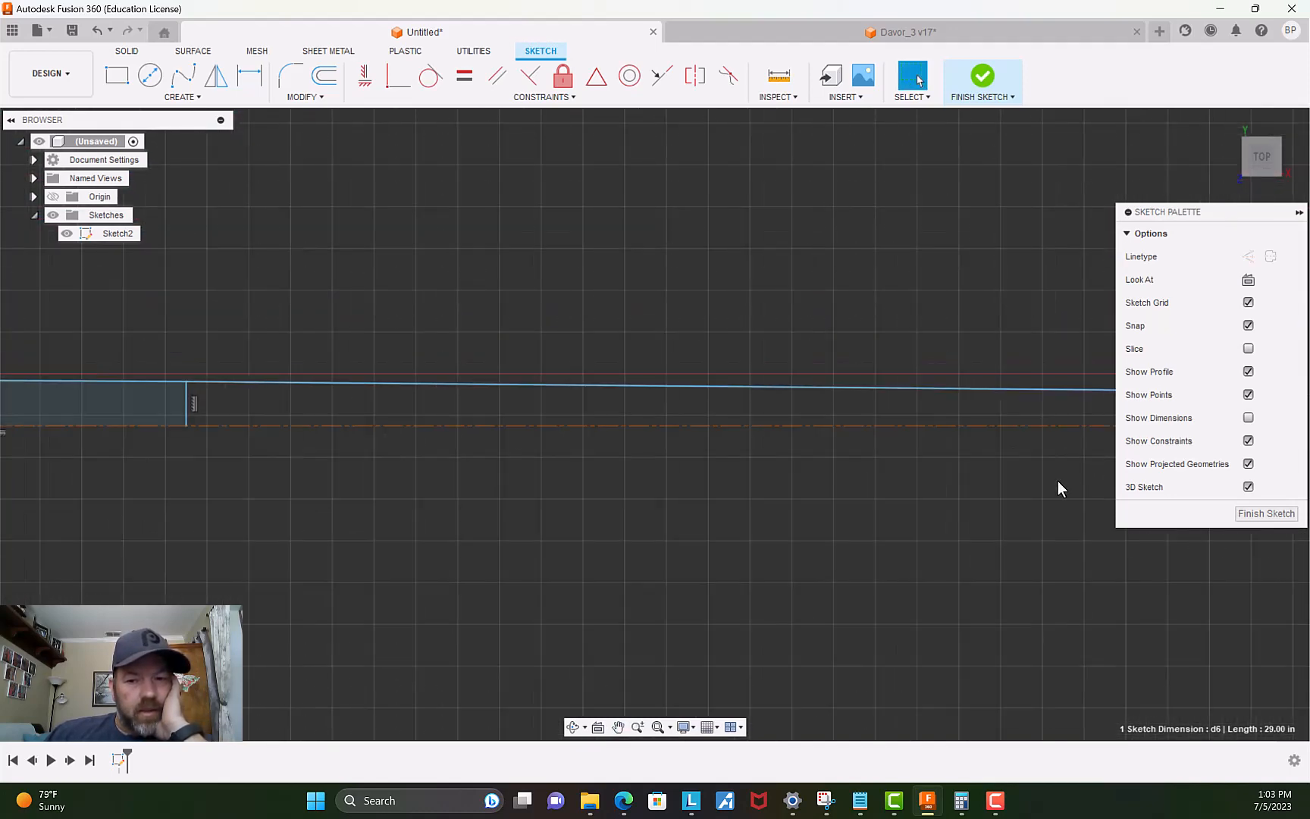
mouse_move(1058, 481)
middle_down()
mouse_move(243, 488)
mouse_move(196, 477)
middle_up()
scroll(429, 436, up, 1)
scroll(424, 410, up, 2)
scroll(371, 375, up, 3)
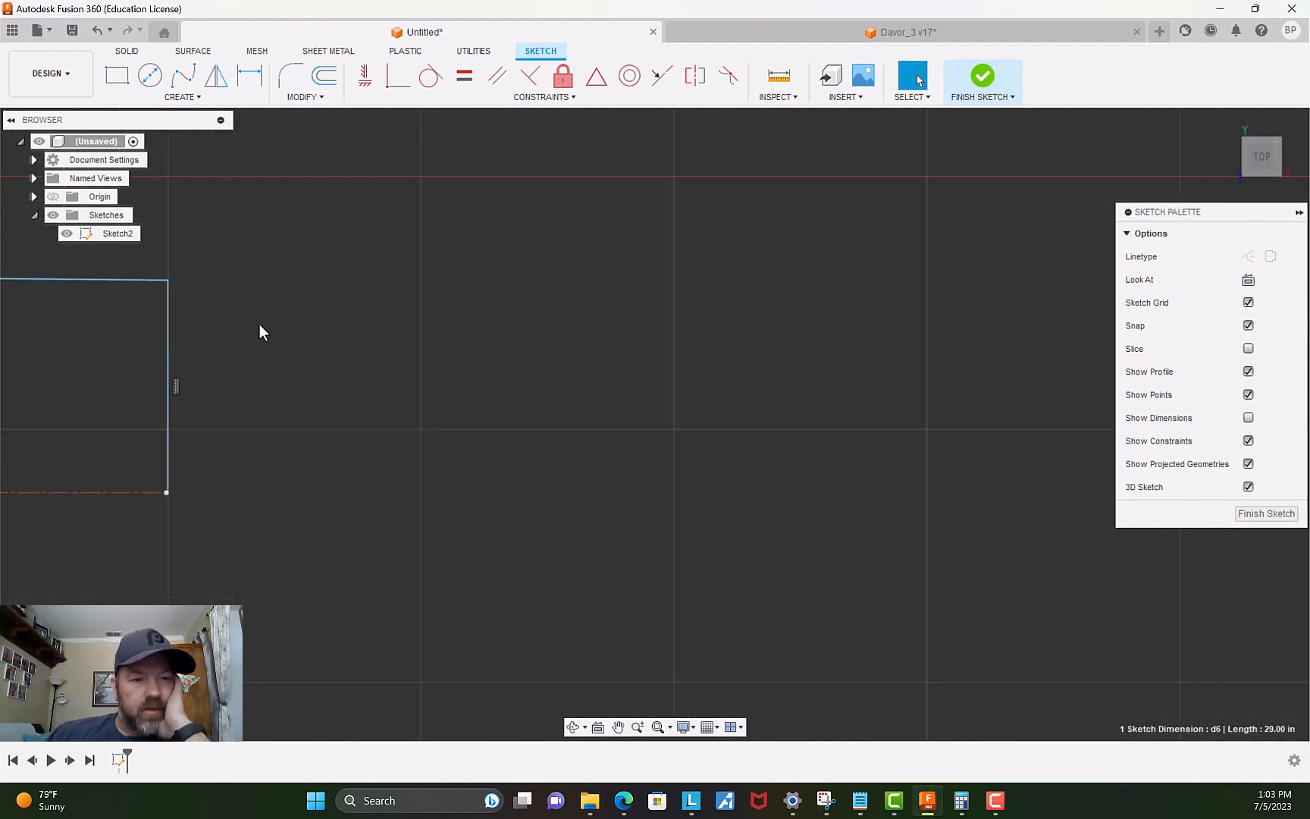
scroll(227, 333, up, 1)
scroll(157, 540, up, 2)
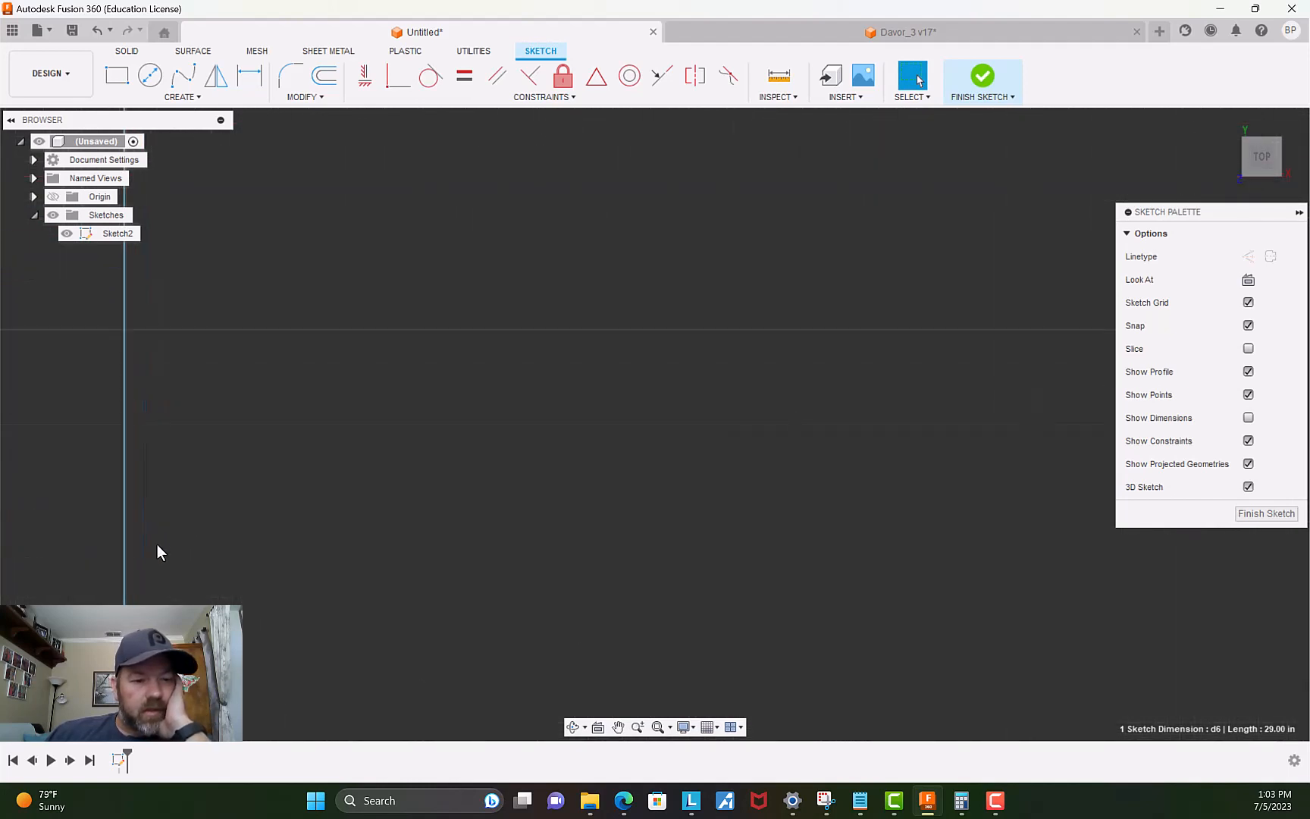
mouse_move(152, 594)
middle_down()
mouse_move(265, 532)
mouse_move(426, 474)
mouse_move(444, 421)
middle_up()
scroll(447, 418, down, 4)
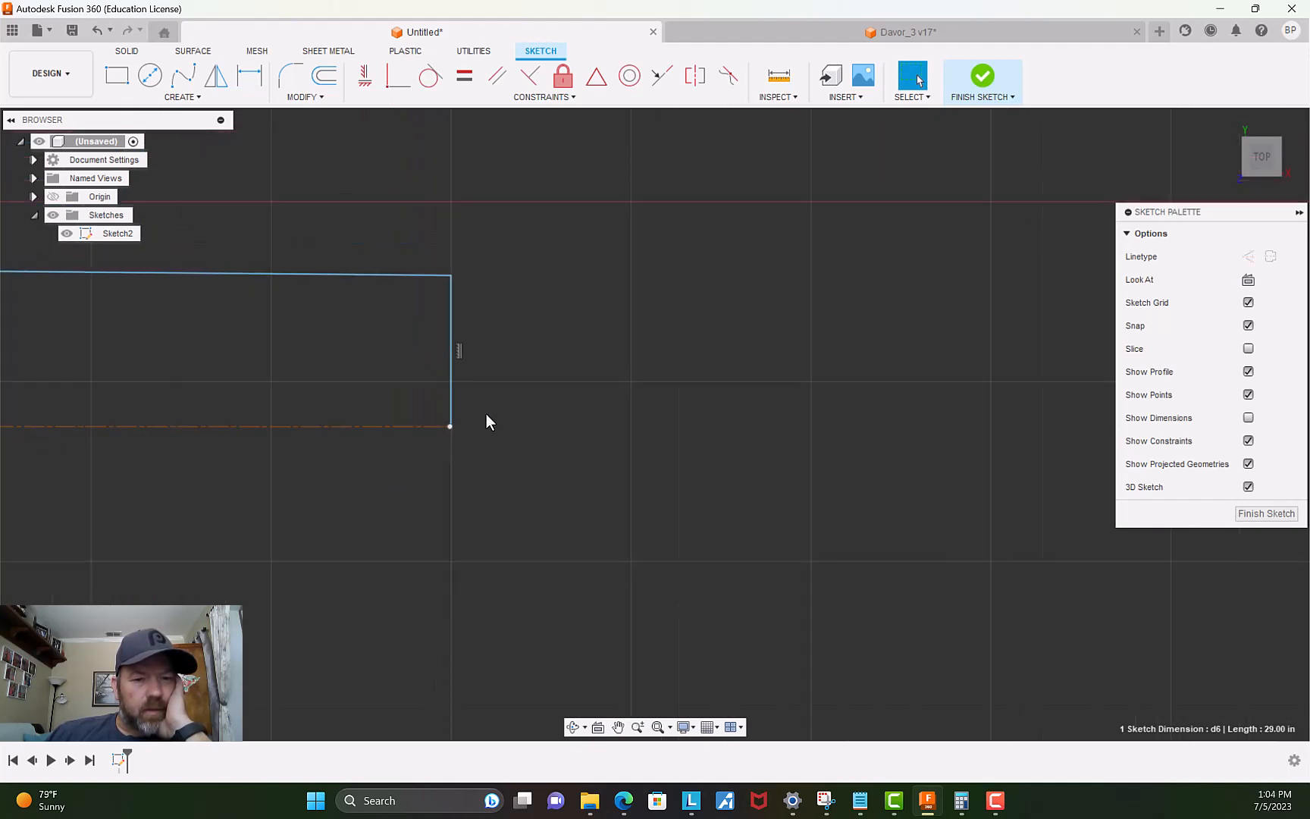
Check the lengths of the centerline and of both sloped edges across the whole profile.
scroll(490, 422, down, 10)
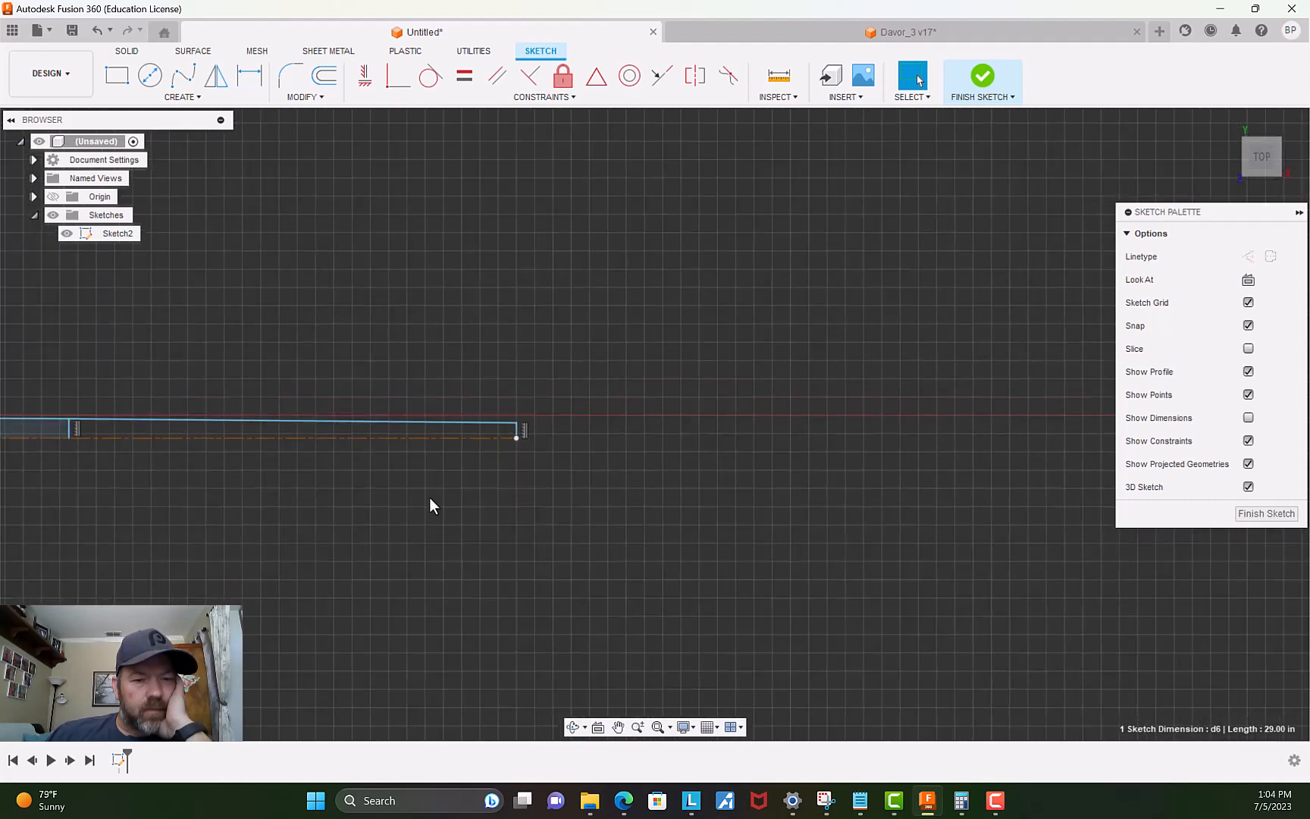
middle_drag(243, 495, 695, 485)
scroll(694, 485, up, 4)
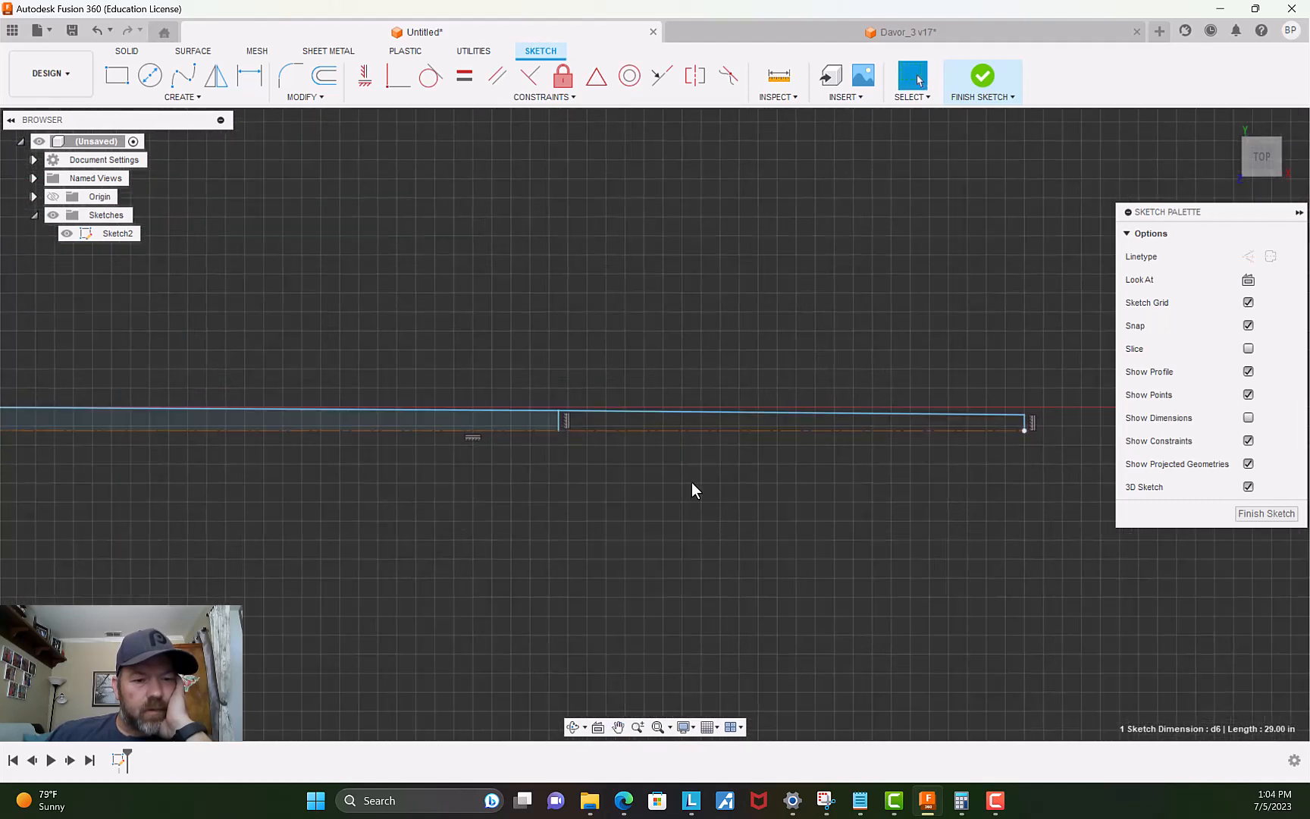
scroll(695, 478, down, 5)
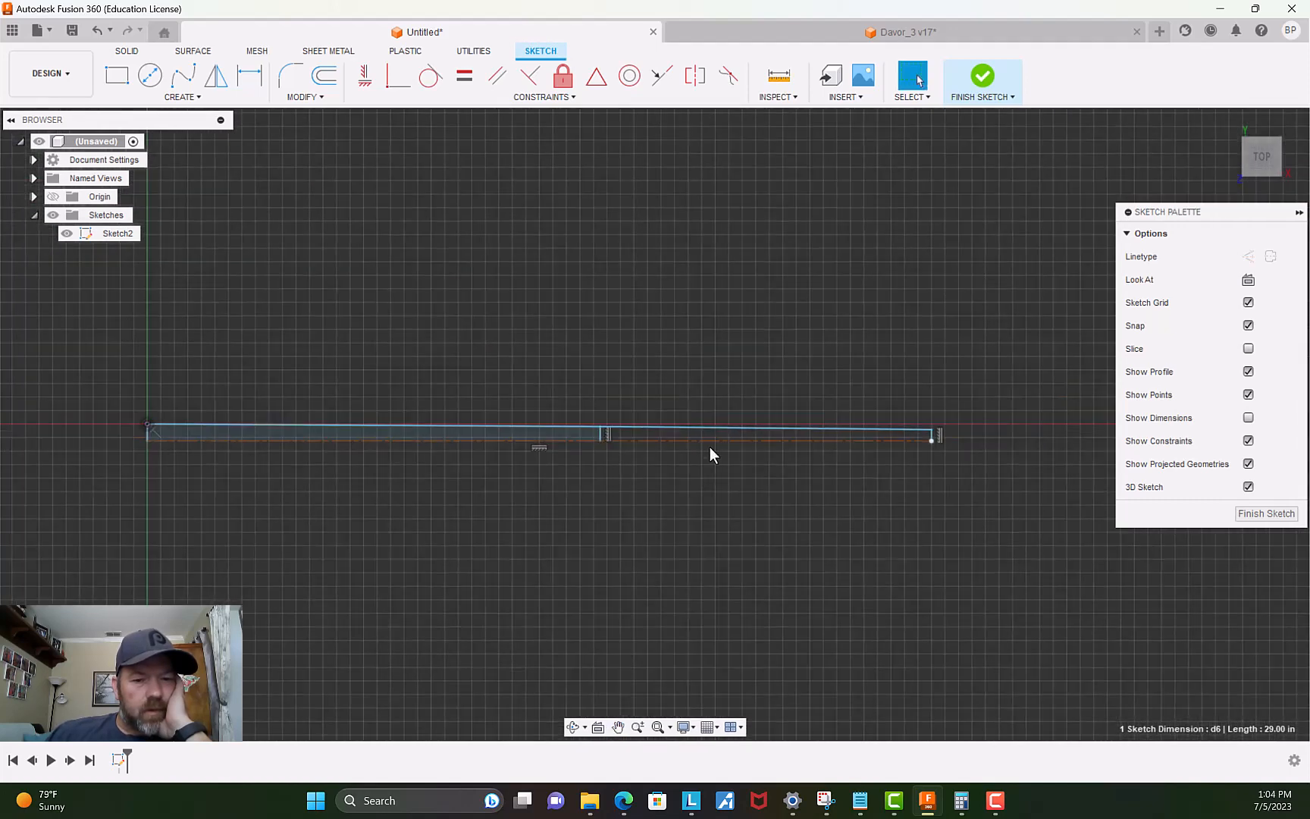
click(711, 439)
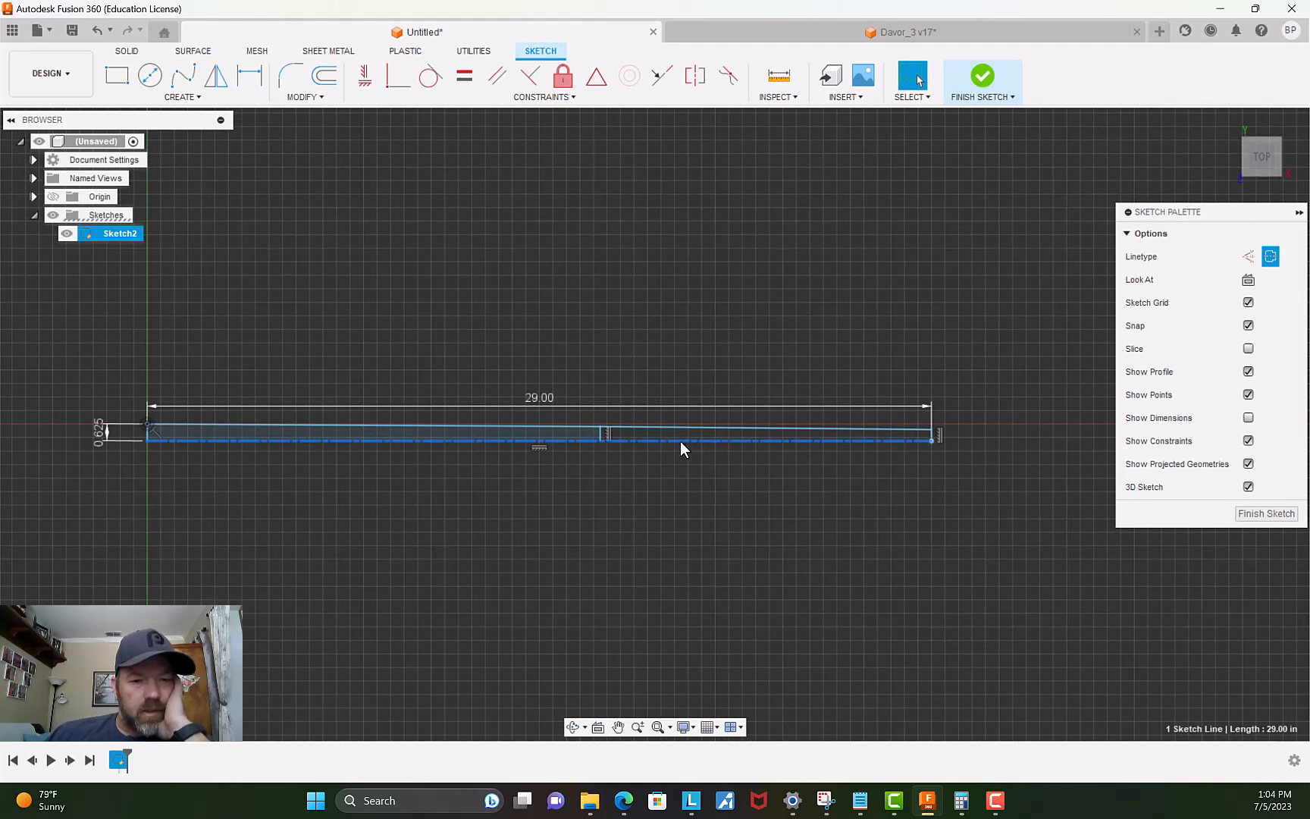
scroll(471, 467, down, 1)
scroll(457, 457, up, 3)
scroll(457, 458, down, 2)
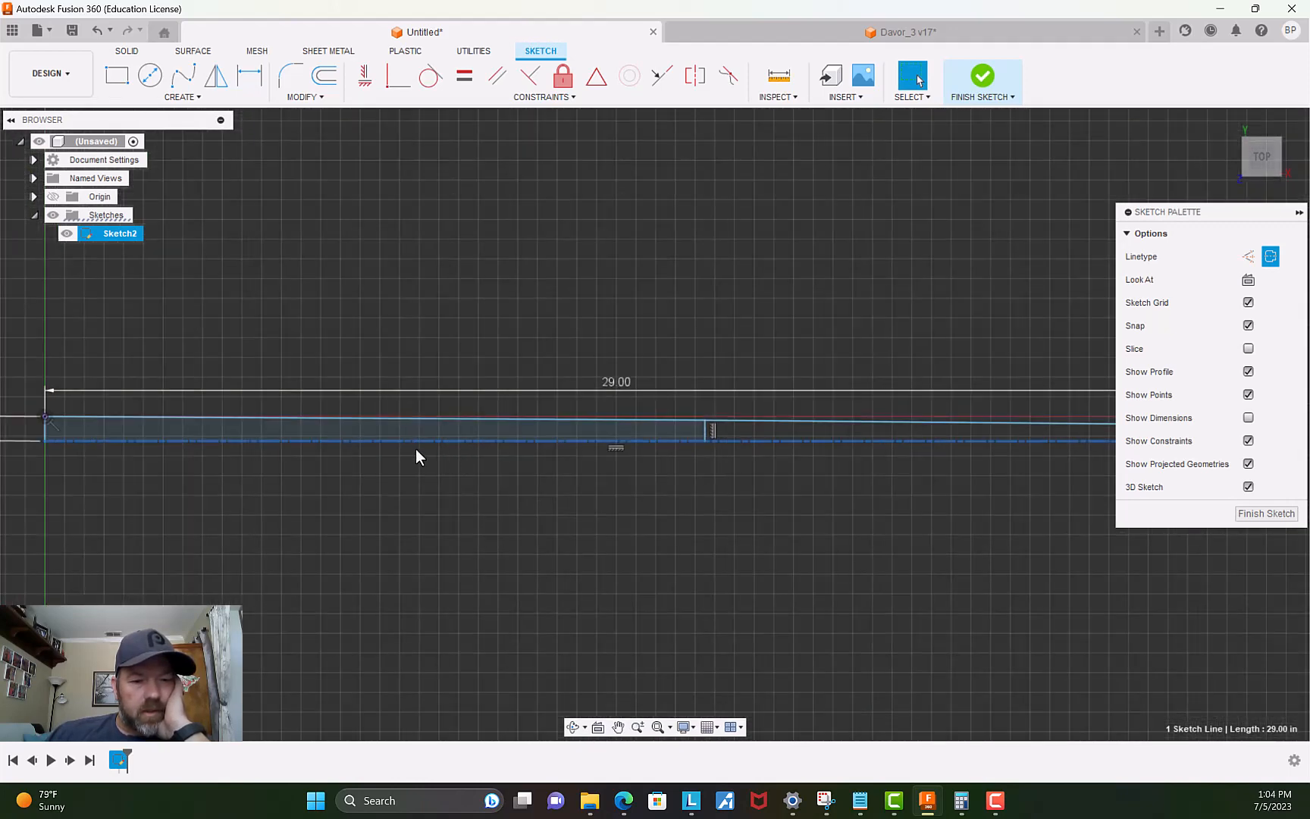
click(417, 420)
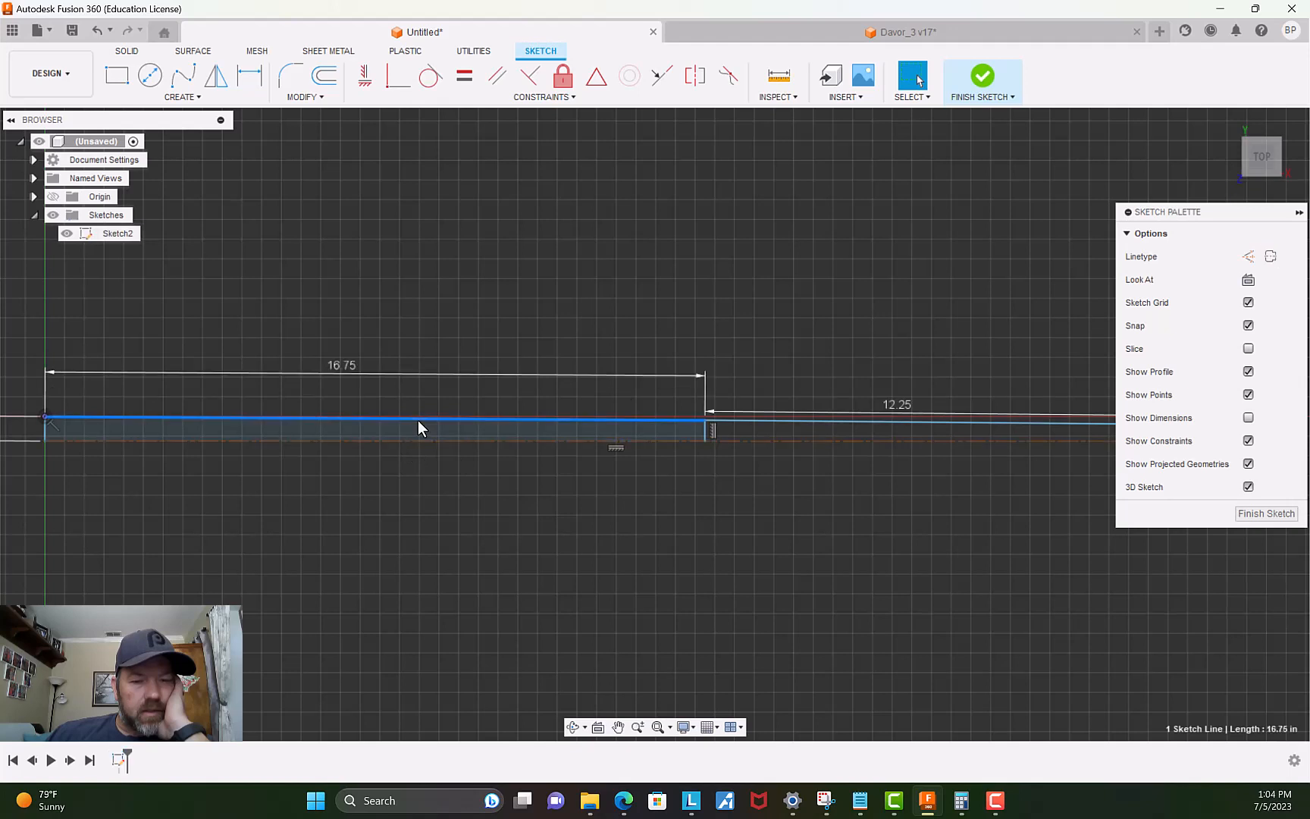
click(778, 421)
scroll(818, 462, down, 2)
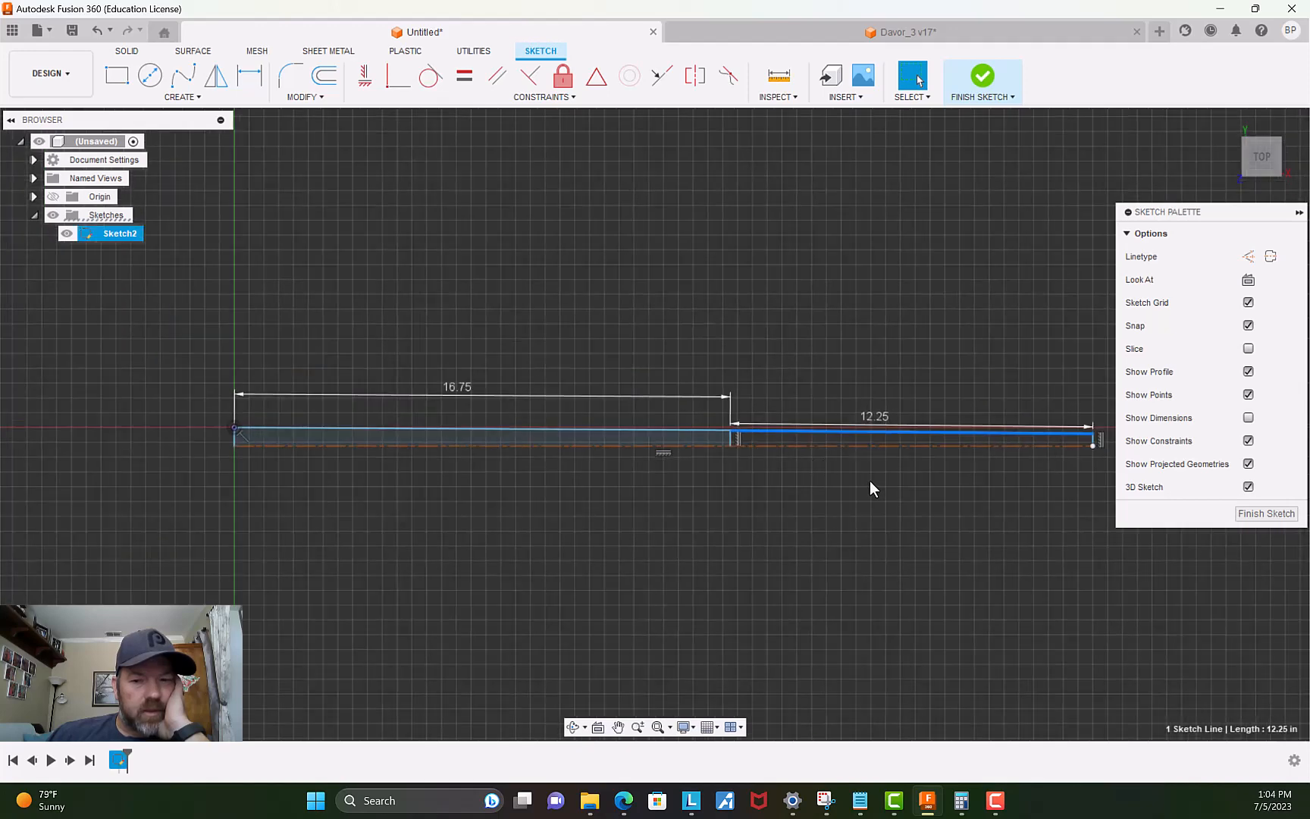
Delete the vertical line at the narrow end of the profile.
middle_drag(870, 481, 566, 429)
scroll(649, 417, up, 5)
middle_drag(730, 372, 406, 447)
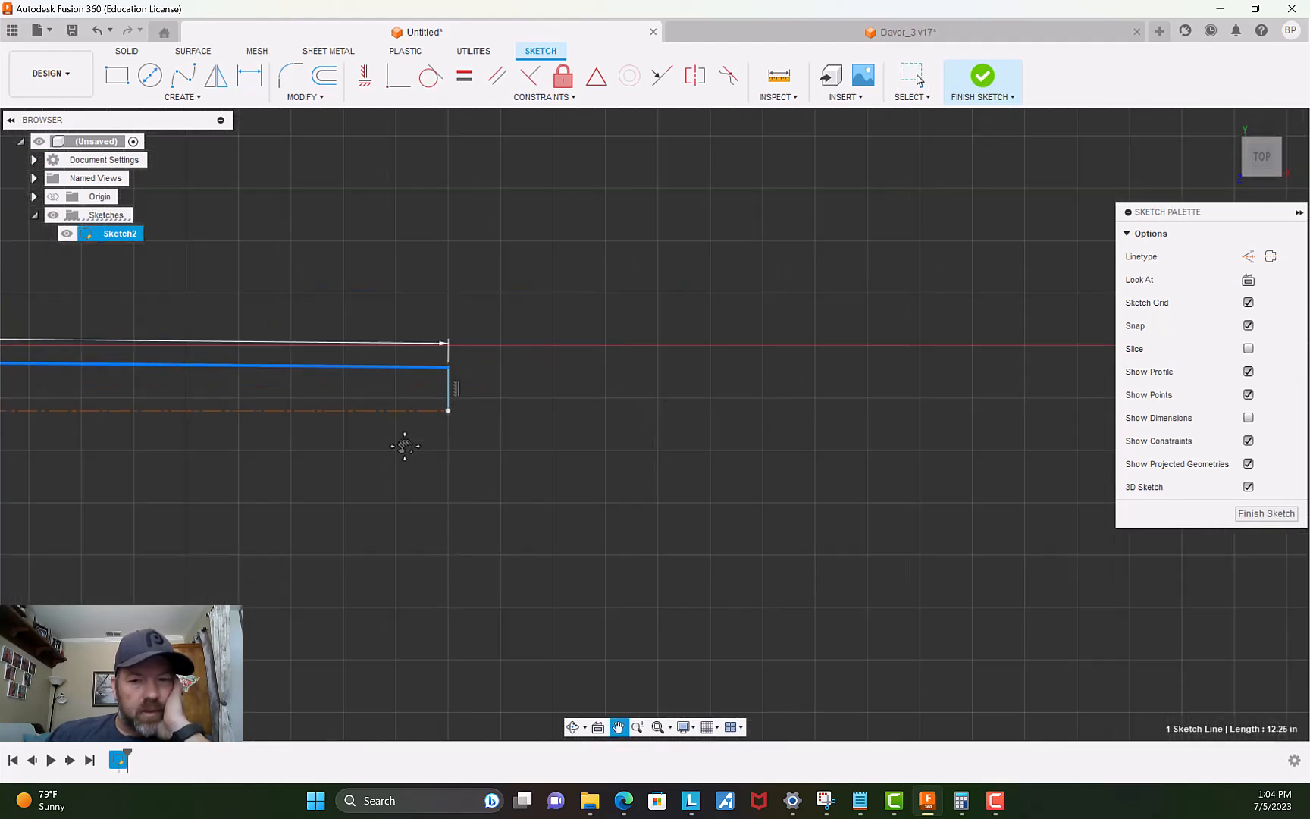
scroll(560, 409, up, 3)
scroll(549, 418, up, 2)
scroll(379, 392, up, 3)
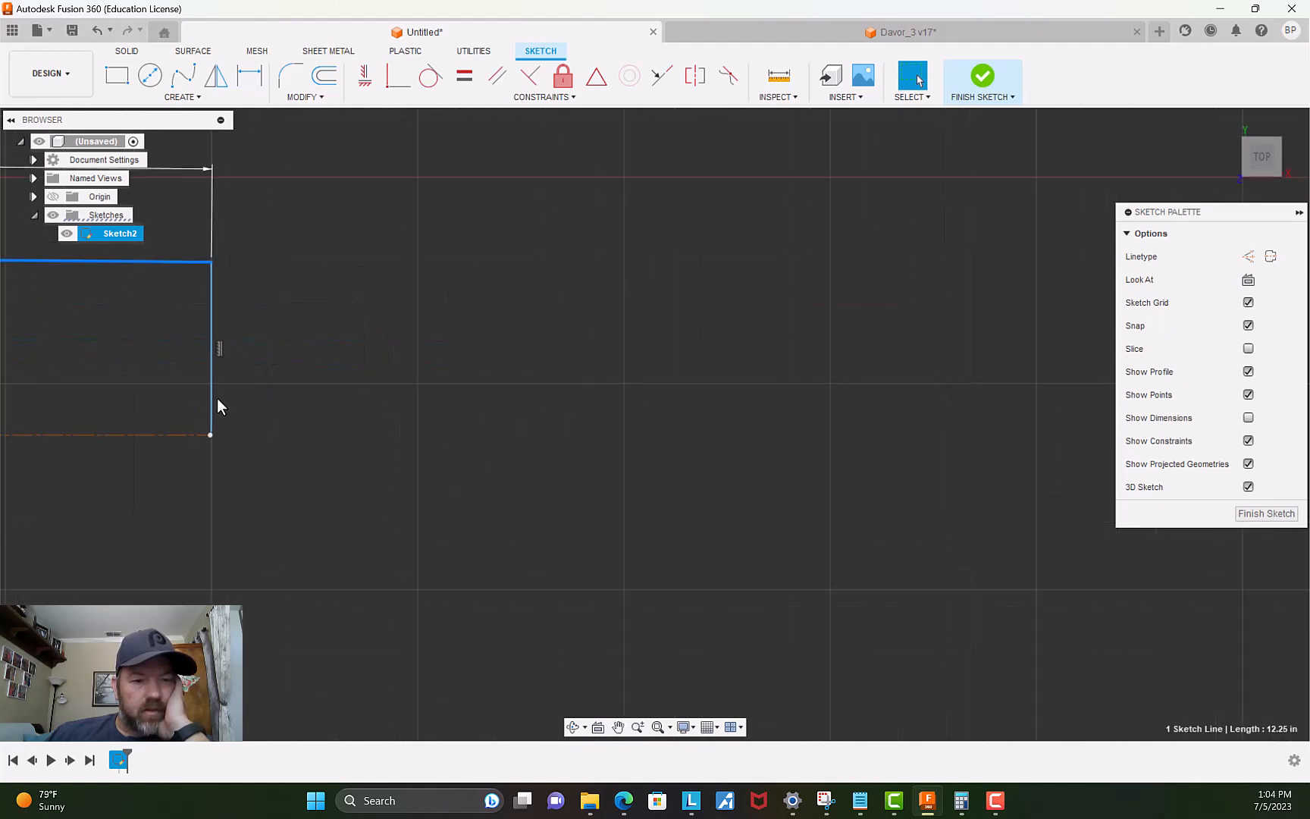
scroll(216, 406, up, 3)
scroll(215, 405, down, 2)
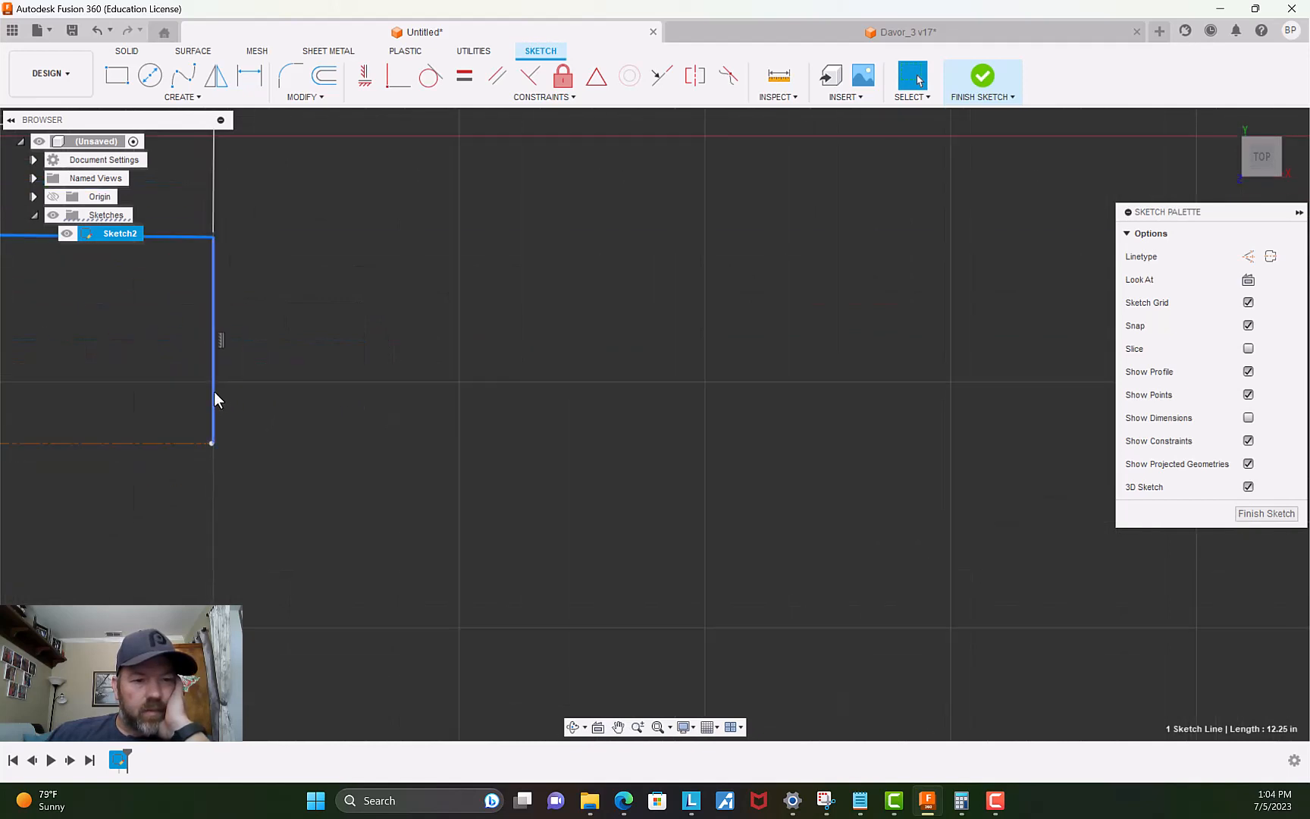
click(213, 393)
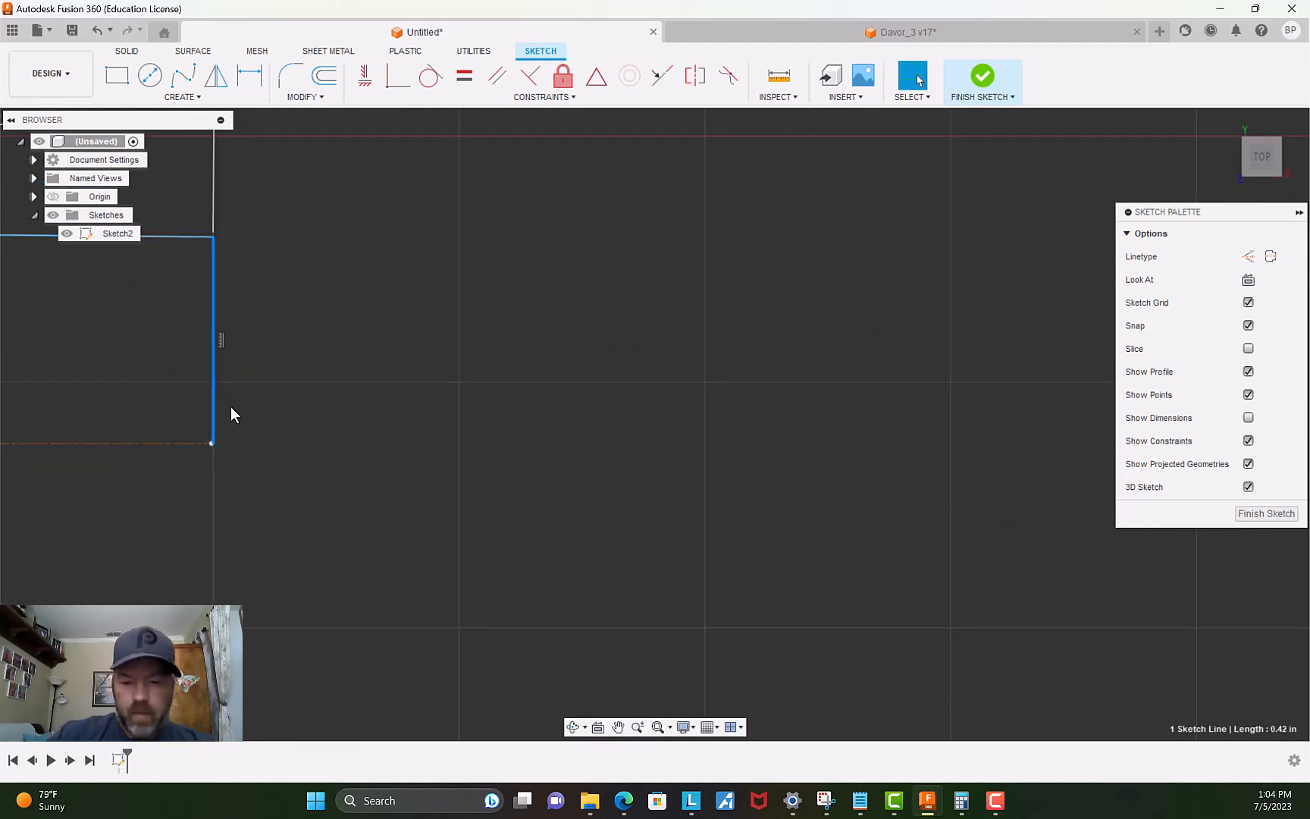
key(Delete)
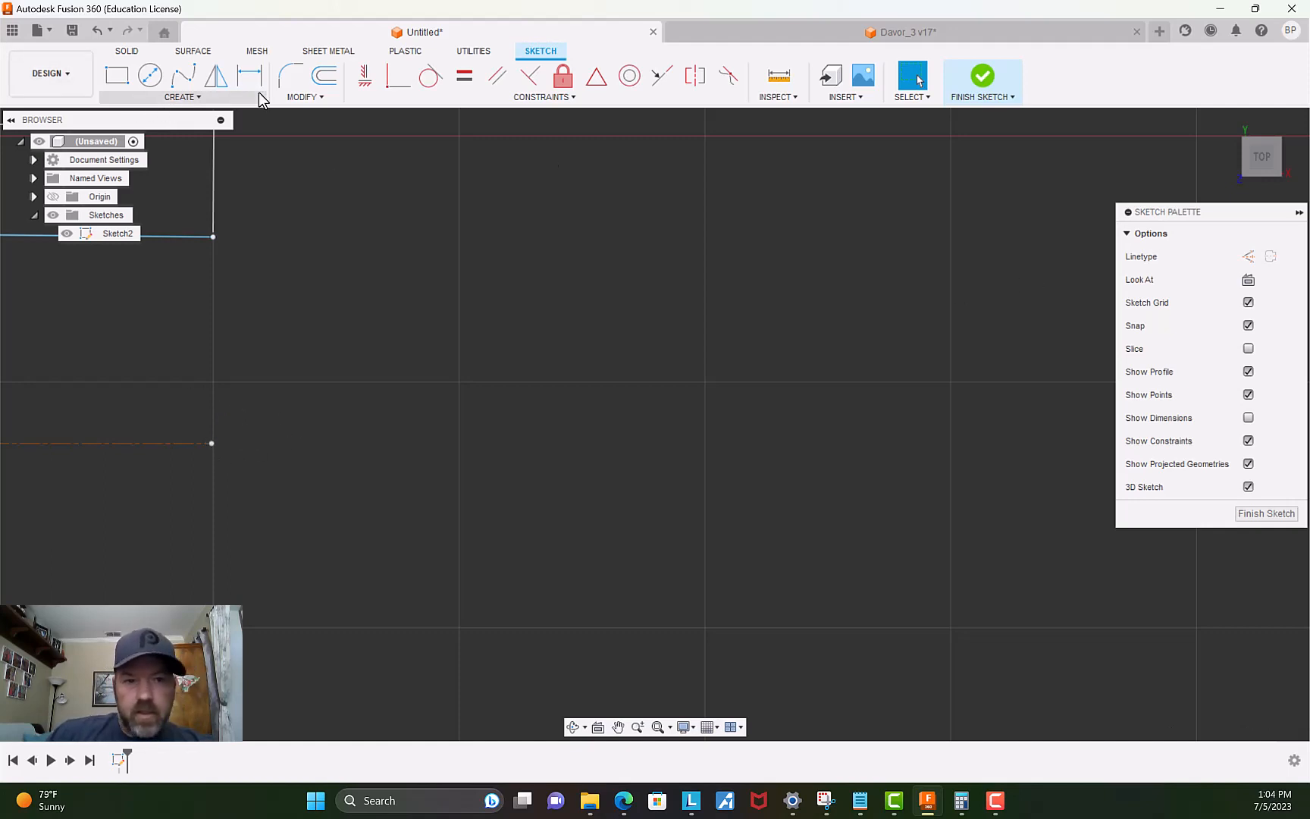
Draw a short line extending the centerline beyond the narrow end and convert it to a centerline.
click(182, 97)
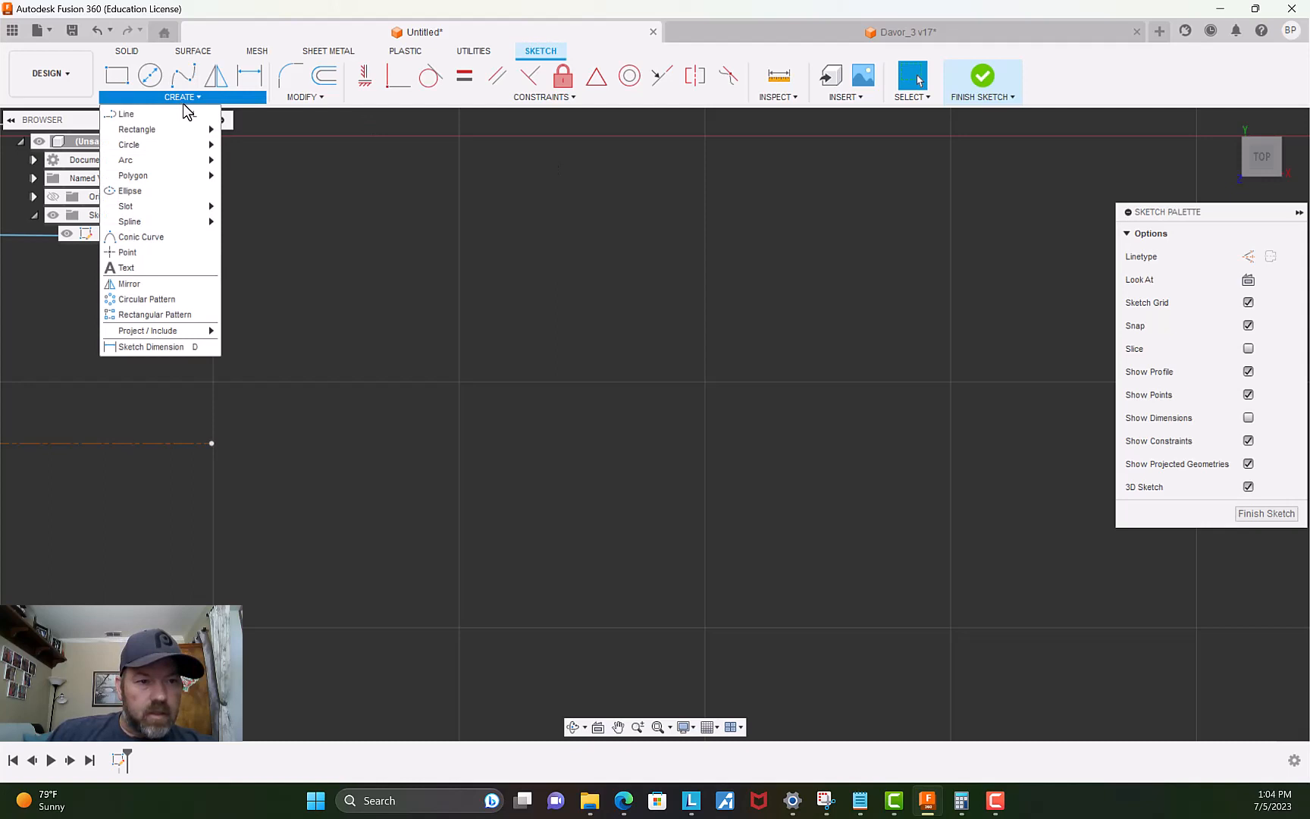
click(212, 444)
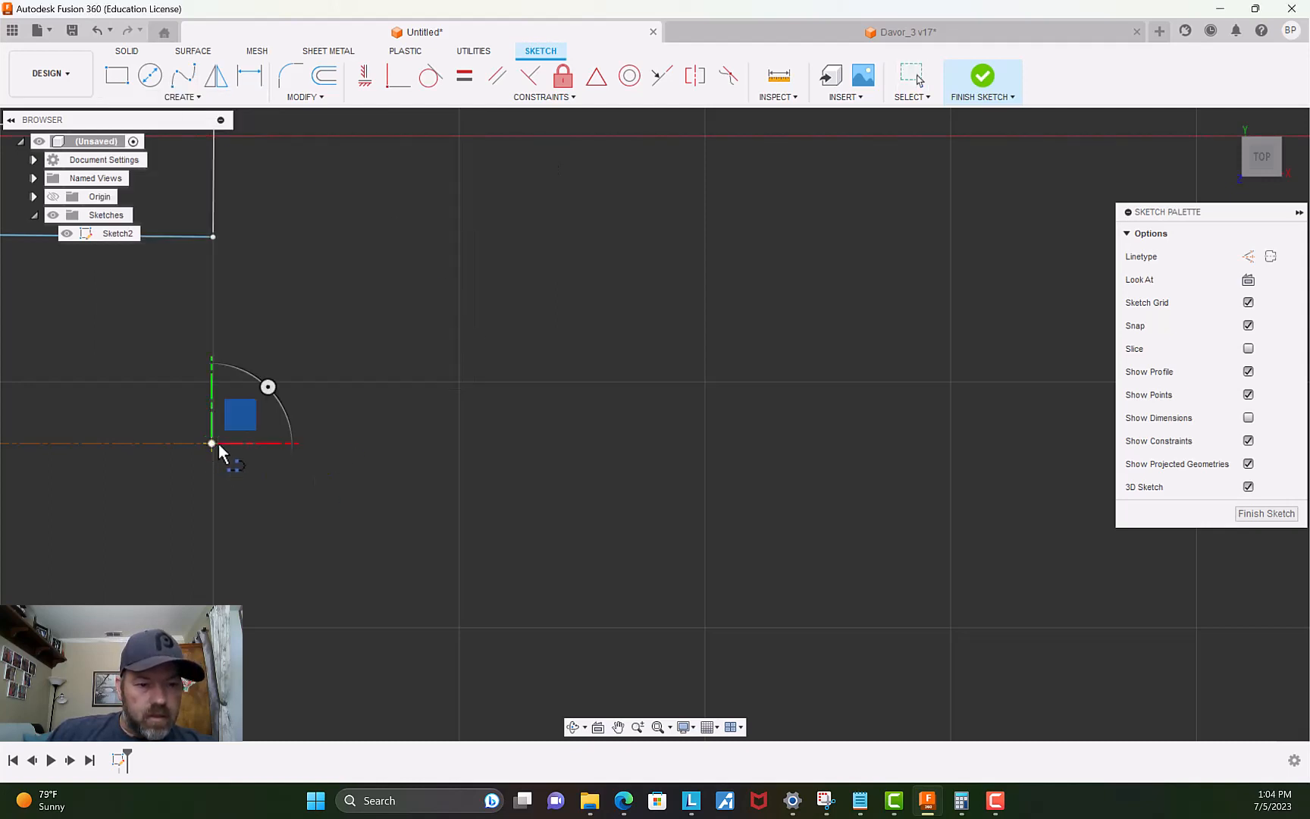
click(338, 443)
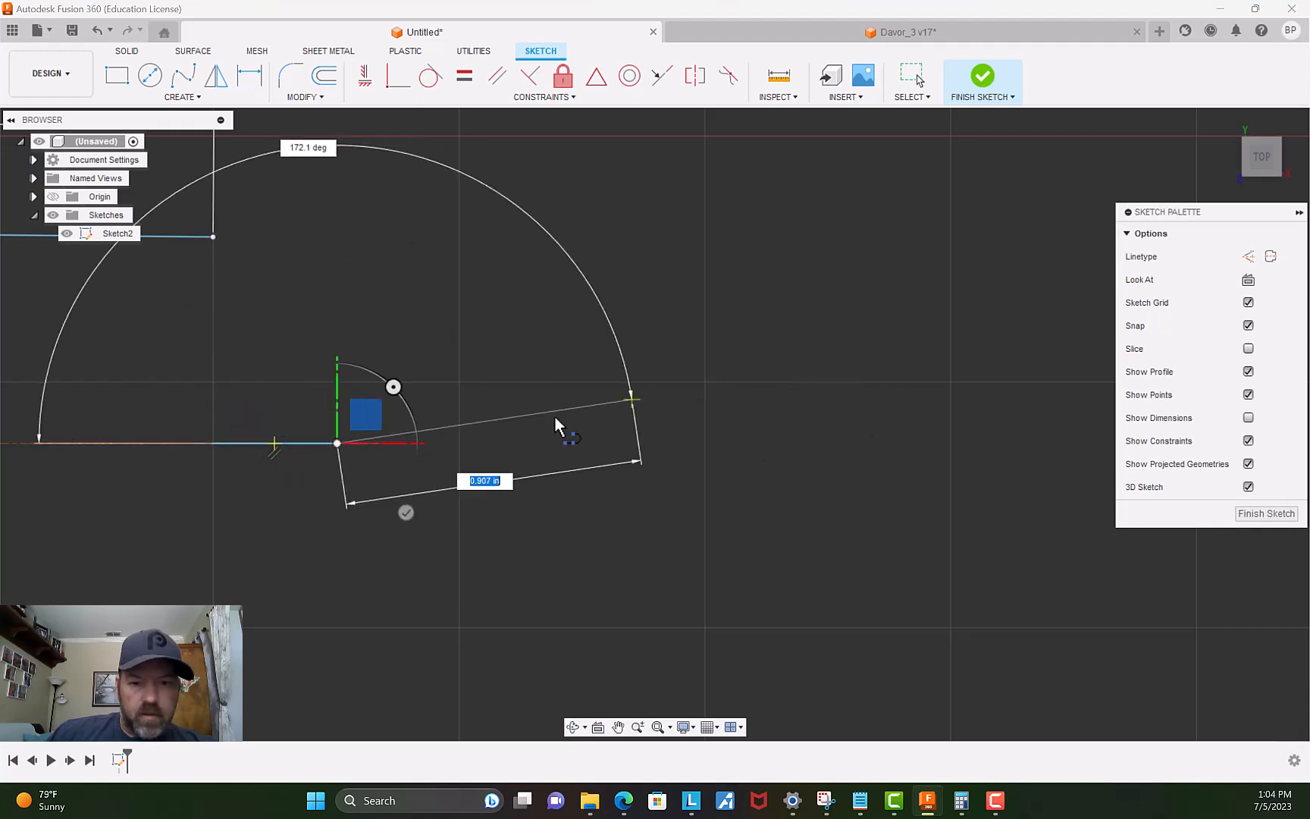
key(Escape)
click(301, 444)
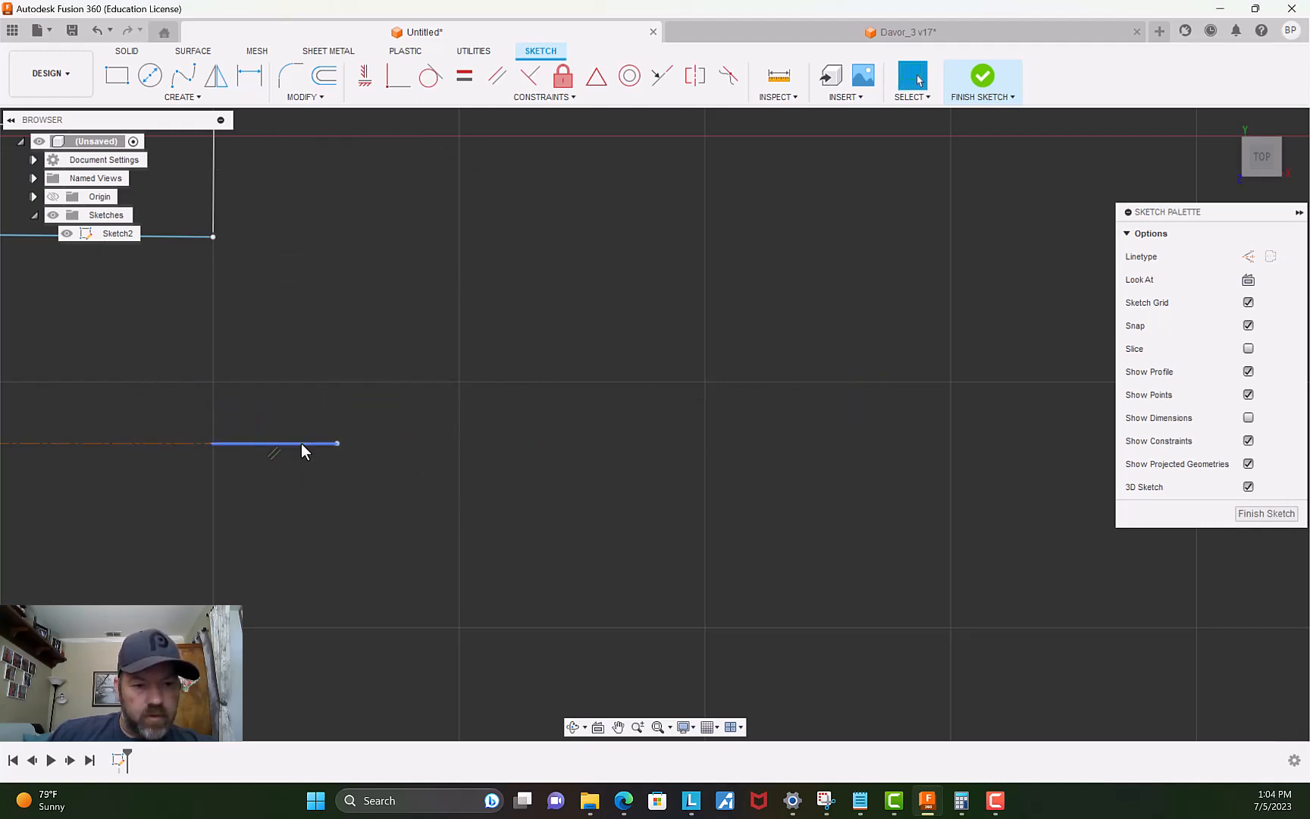
click(1269, 257)
click(110, 379)
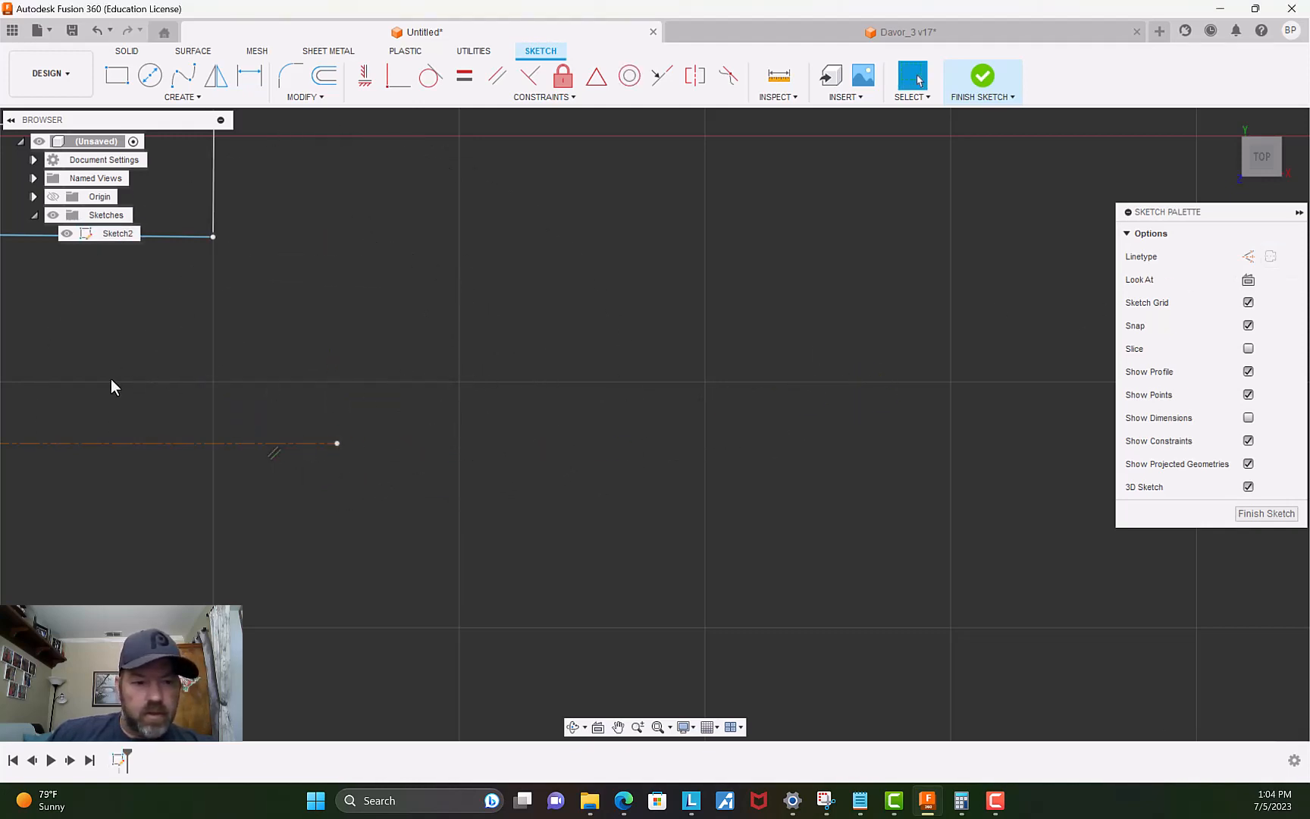
Draw a line at 90° from the second sloped edge's free end down to the extended centerline.
key(m)
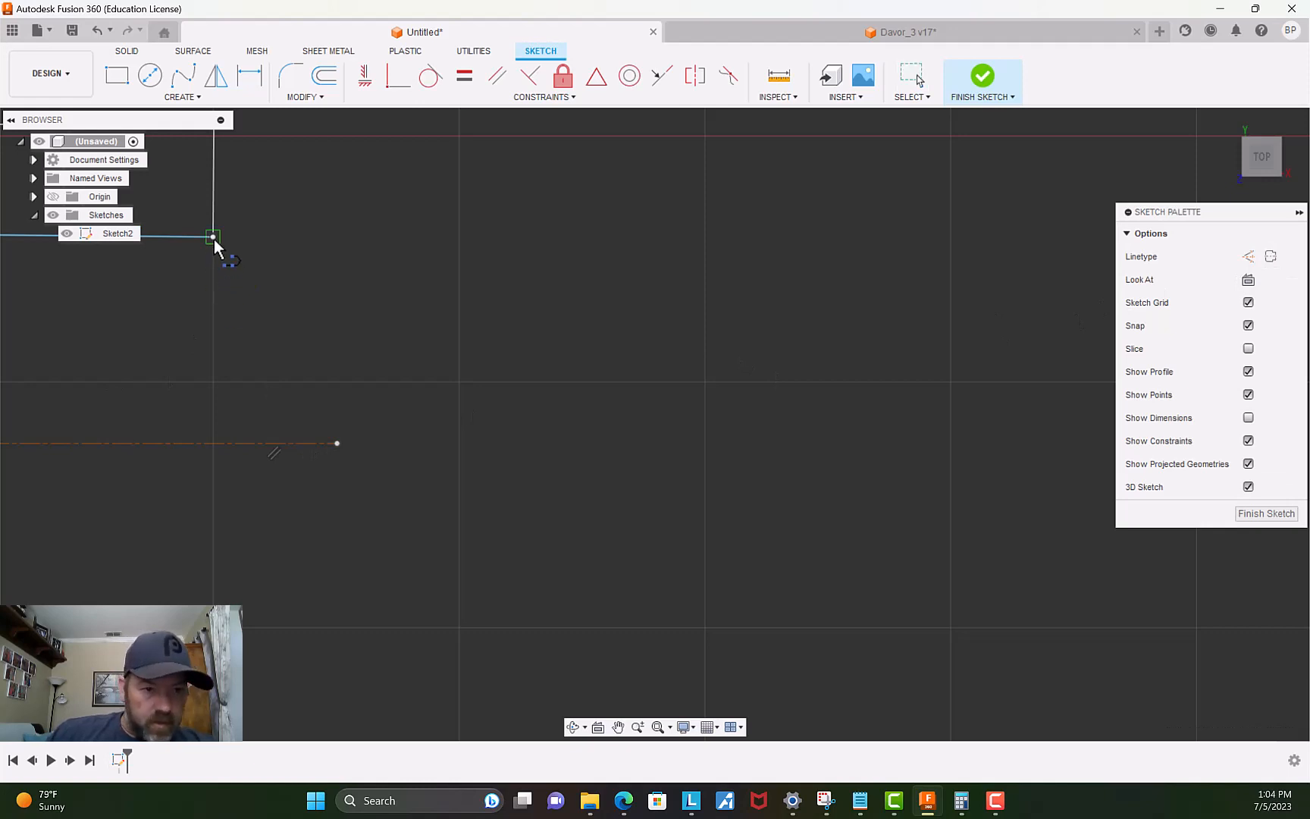
click(213, 237)
key(Tab)
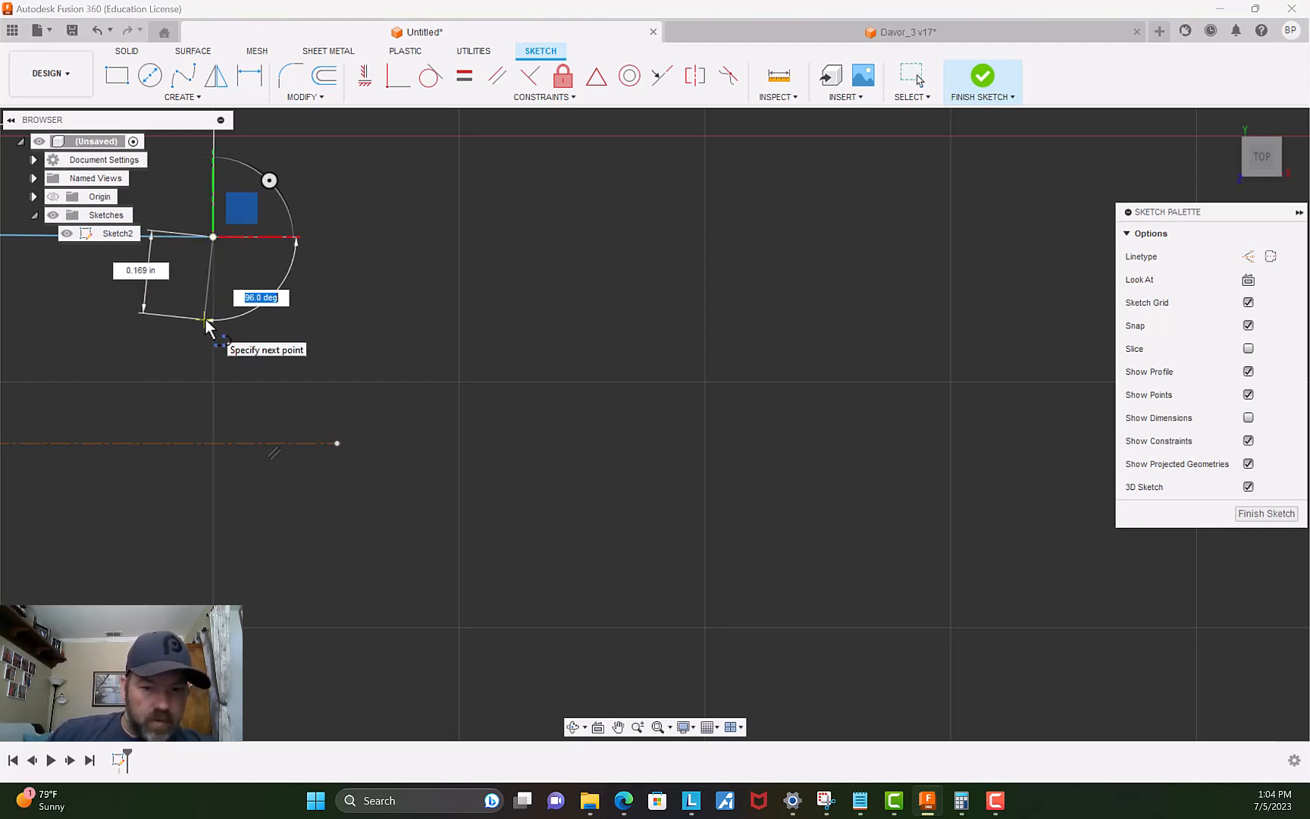
text(90)
key(Tab)
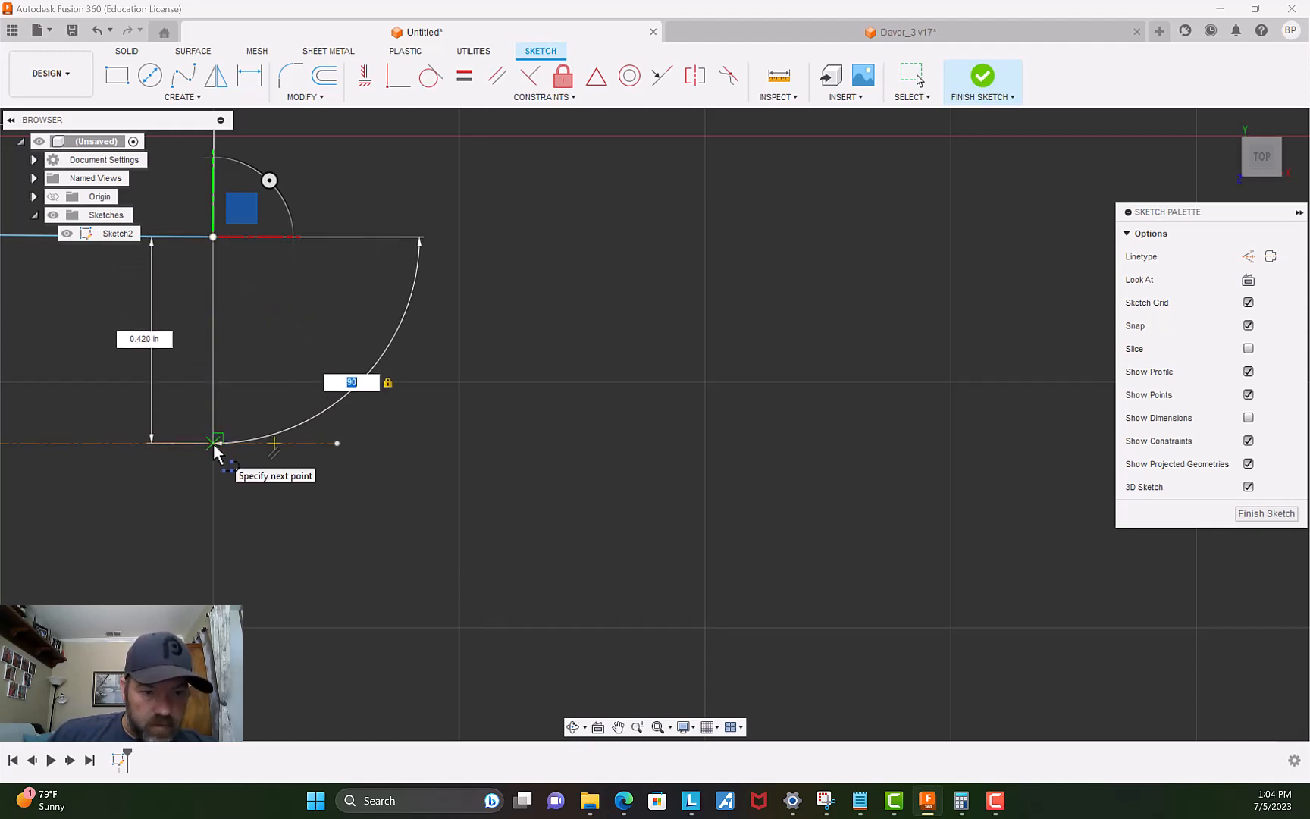
click(213, 445)
key(Escape)
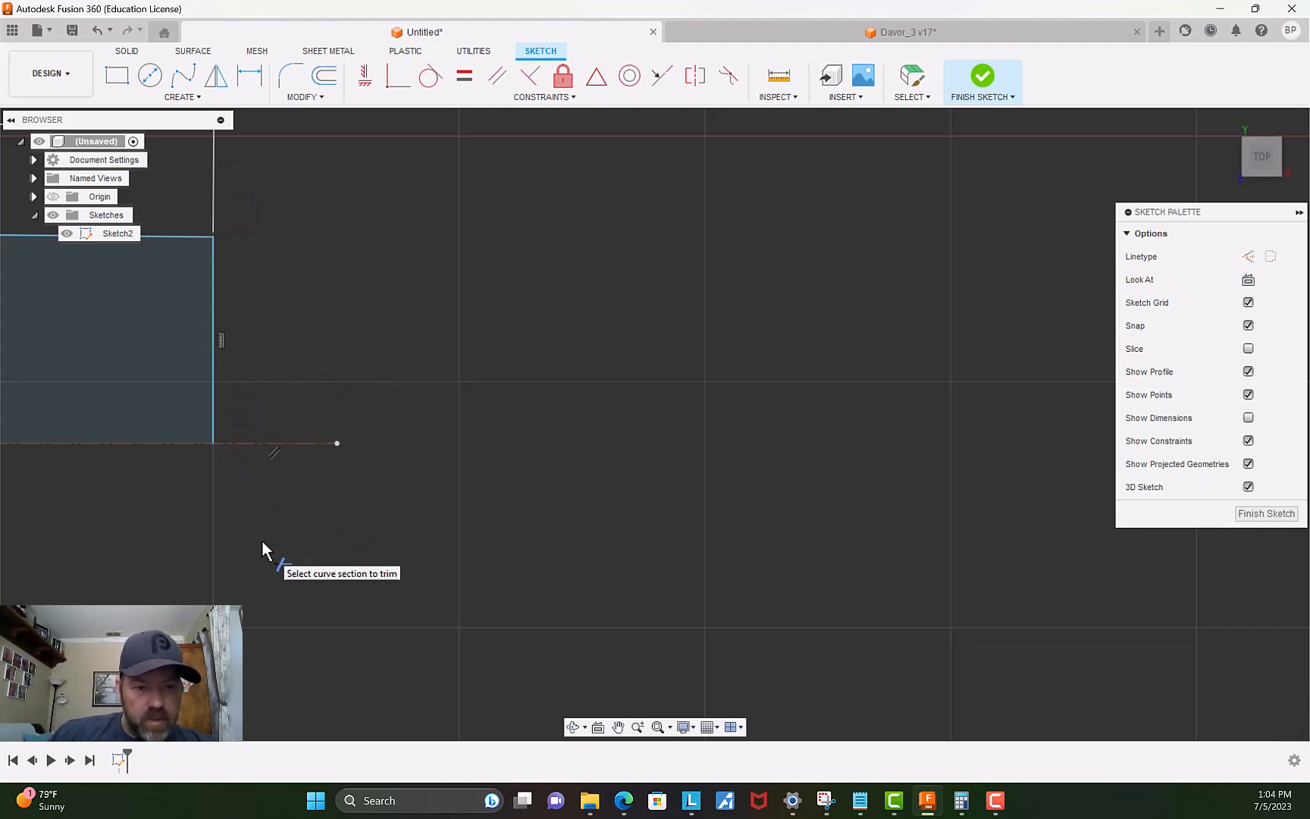
Trim the centerline segment protruding past the narrow end's vertical line and review both profile sections.
click(303, 97)
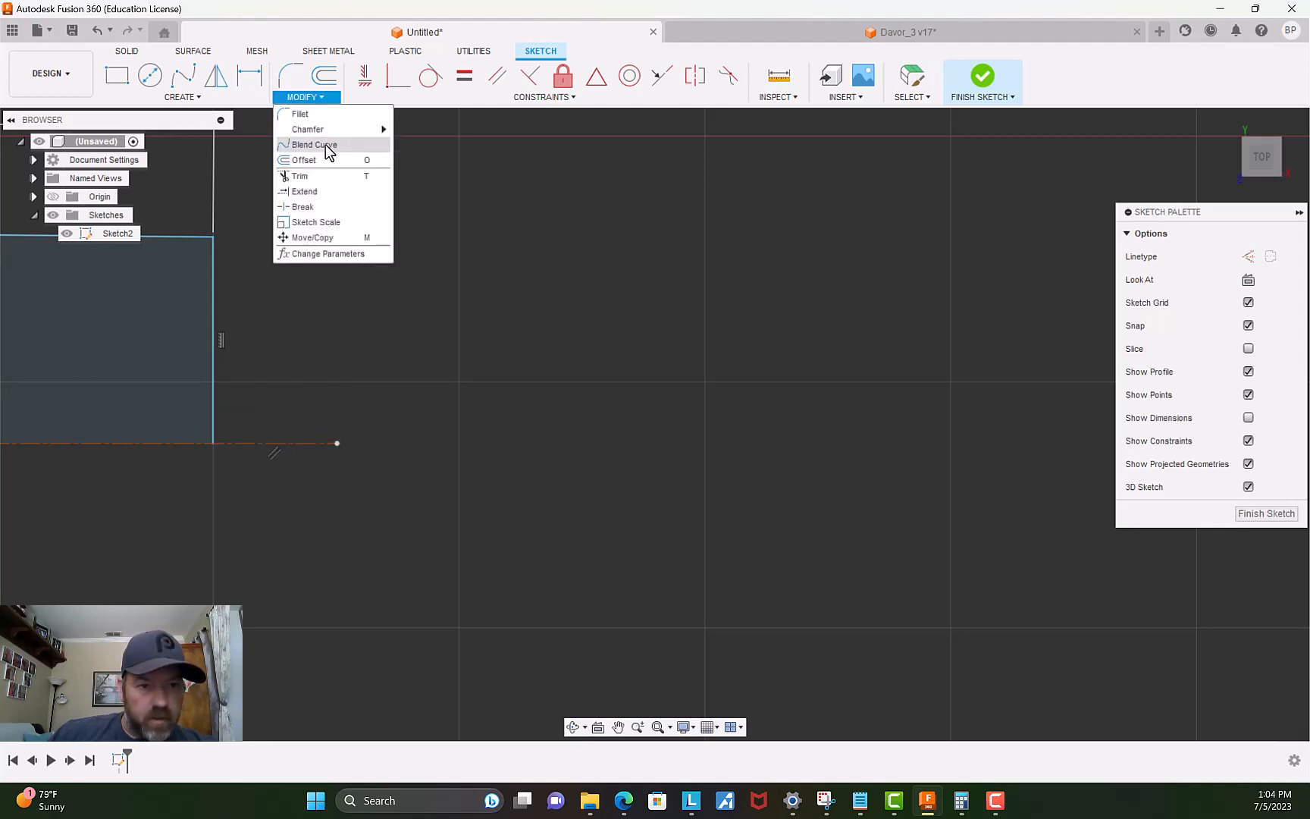
click(303, 176)
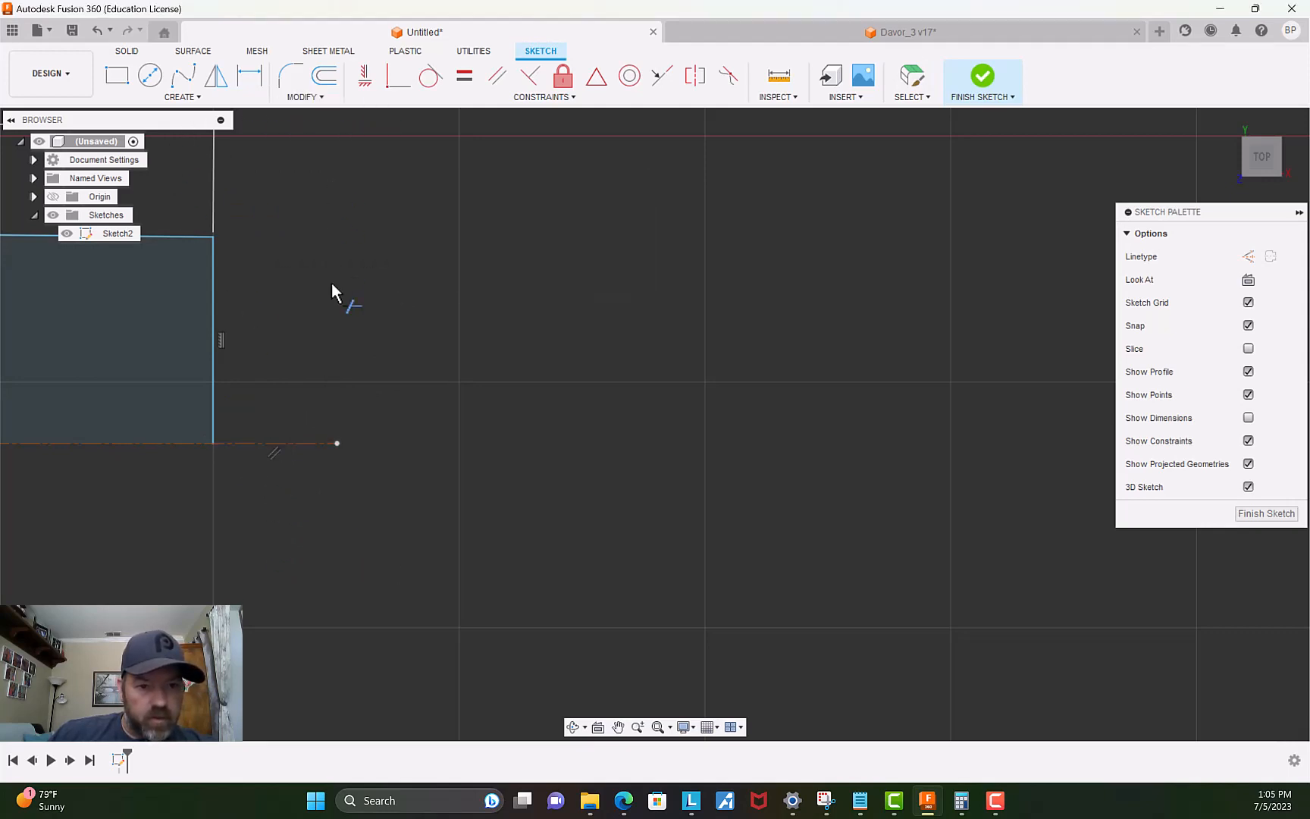
click(287, 446)
scroll(270, 523, down, 3)
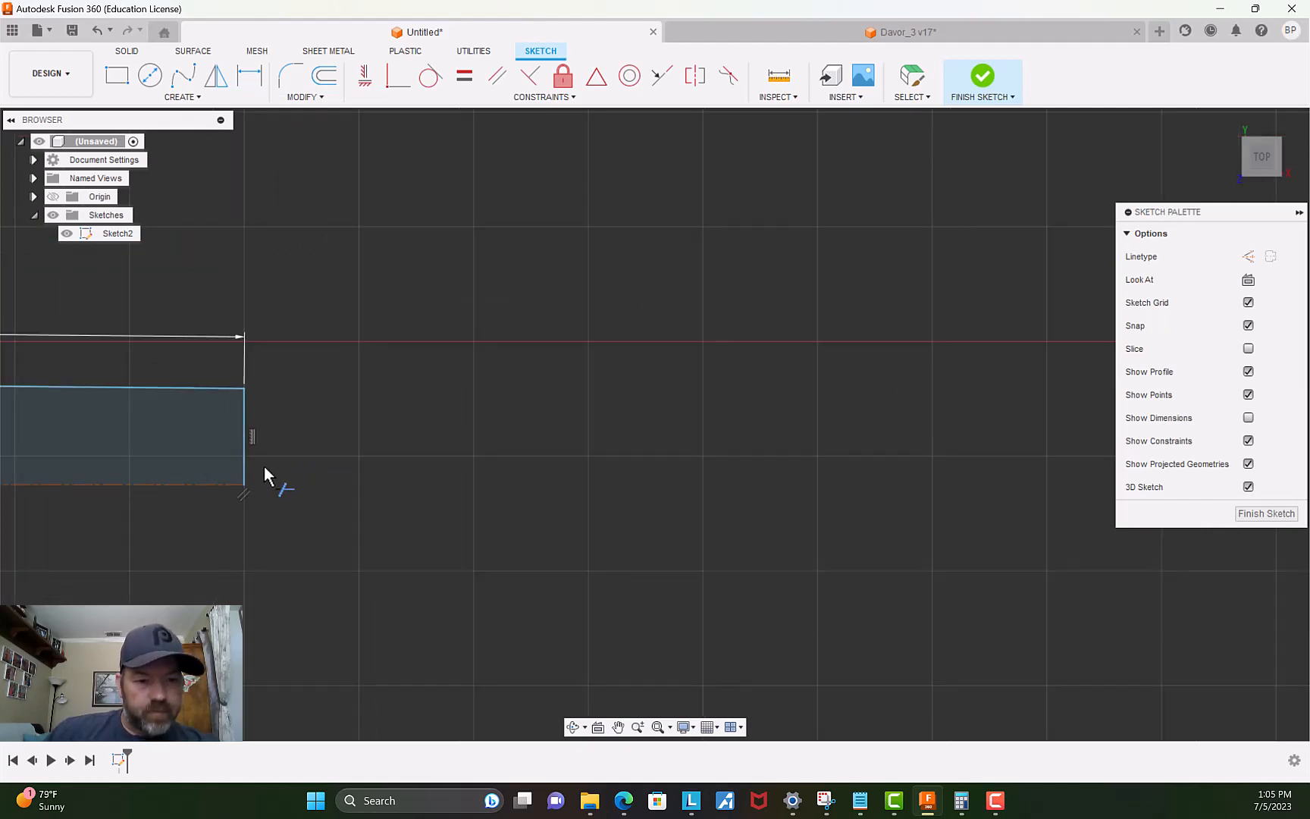
key(Escape)
scroll(451, 508, down, 3)
middle_drag(451, 517, 1000, 429)
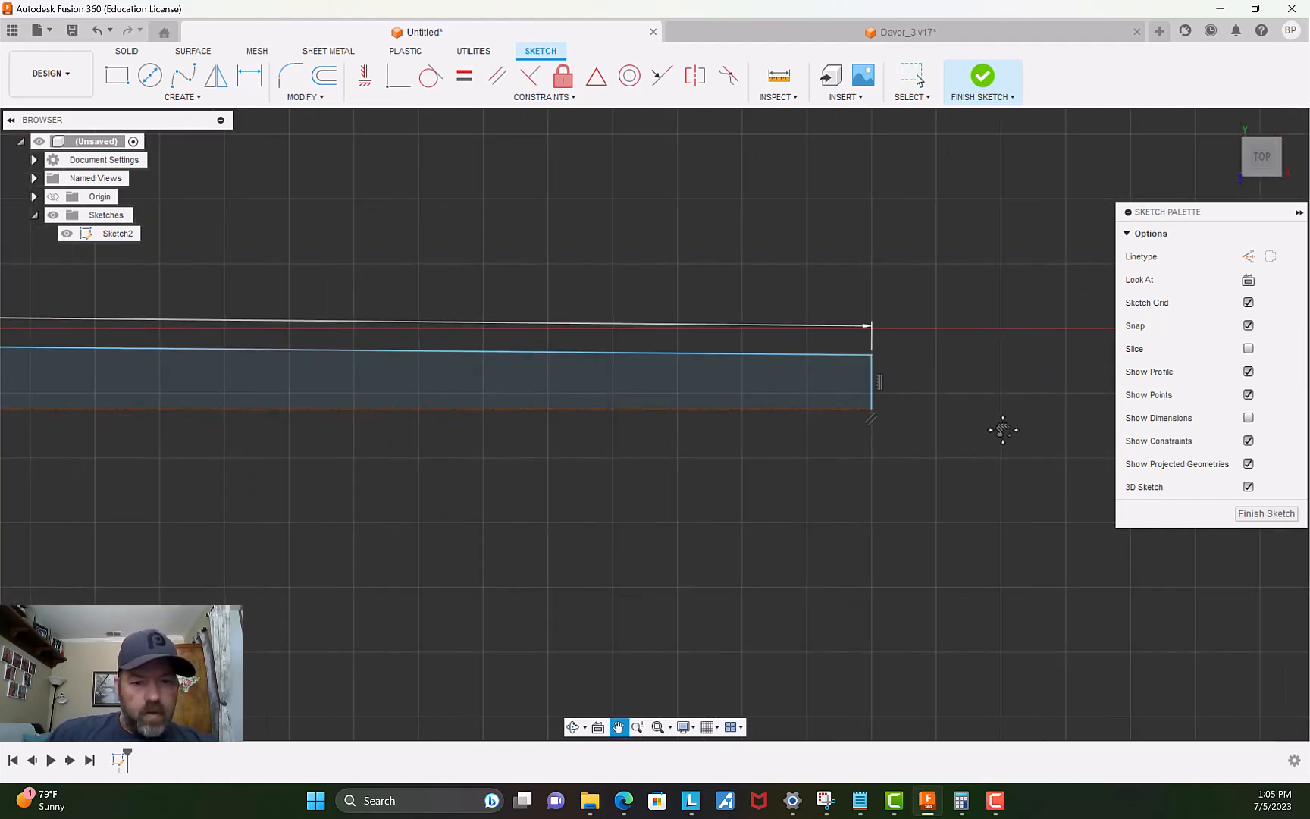
scroll(591, 498, down, 3)
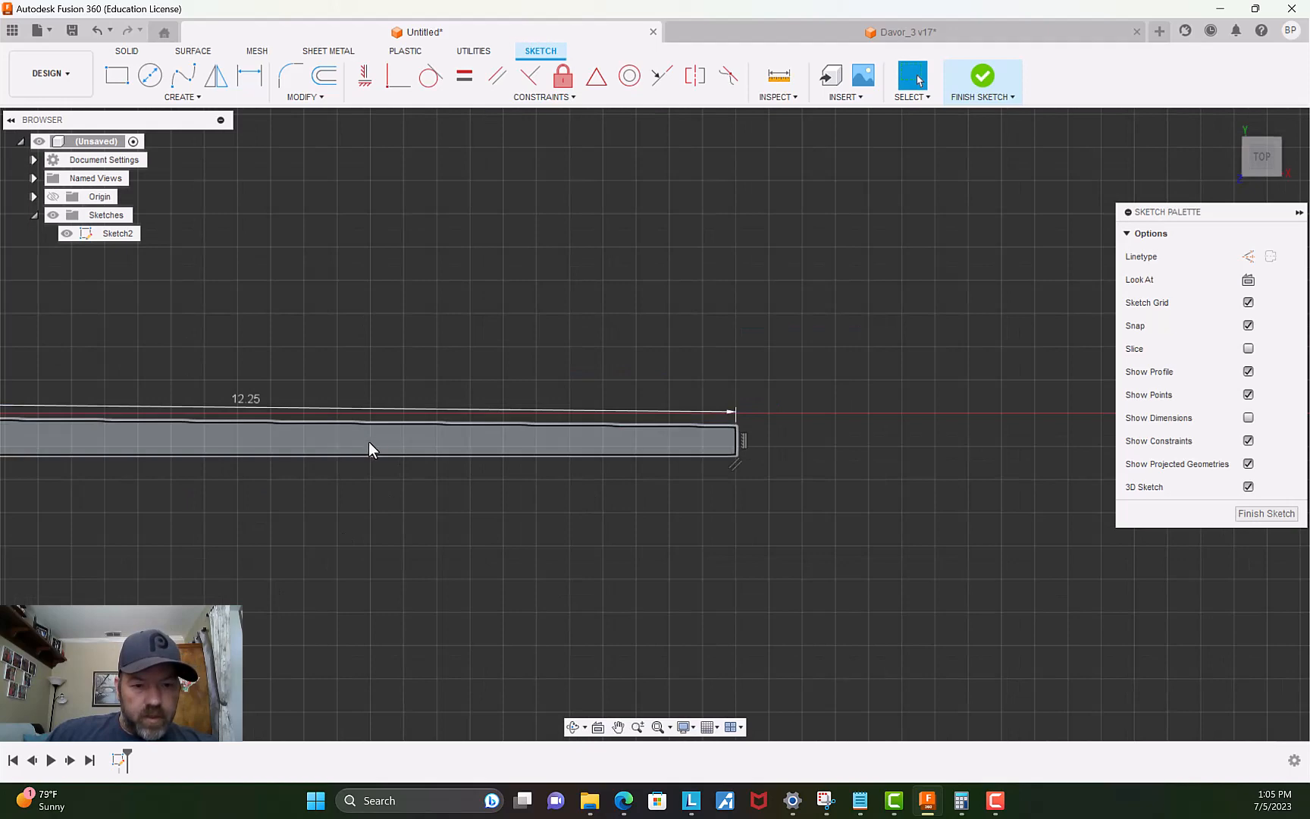
scroll(349, 491, down, 2)
middle_drag(315, 520, 712, 473)
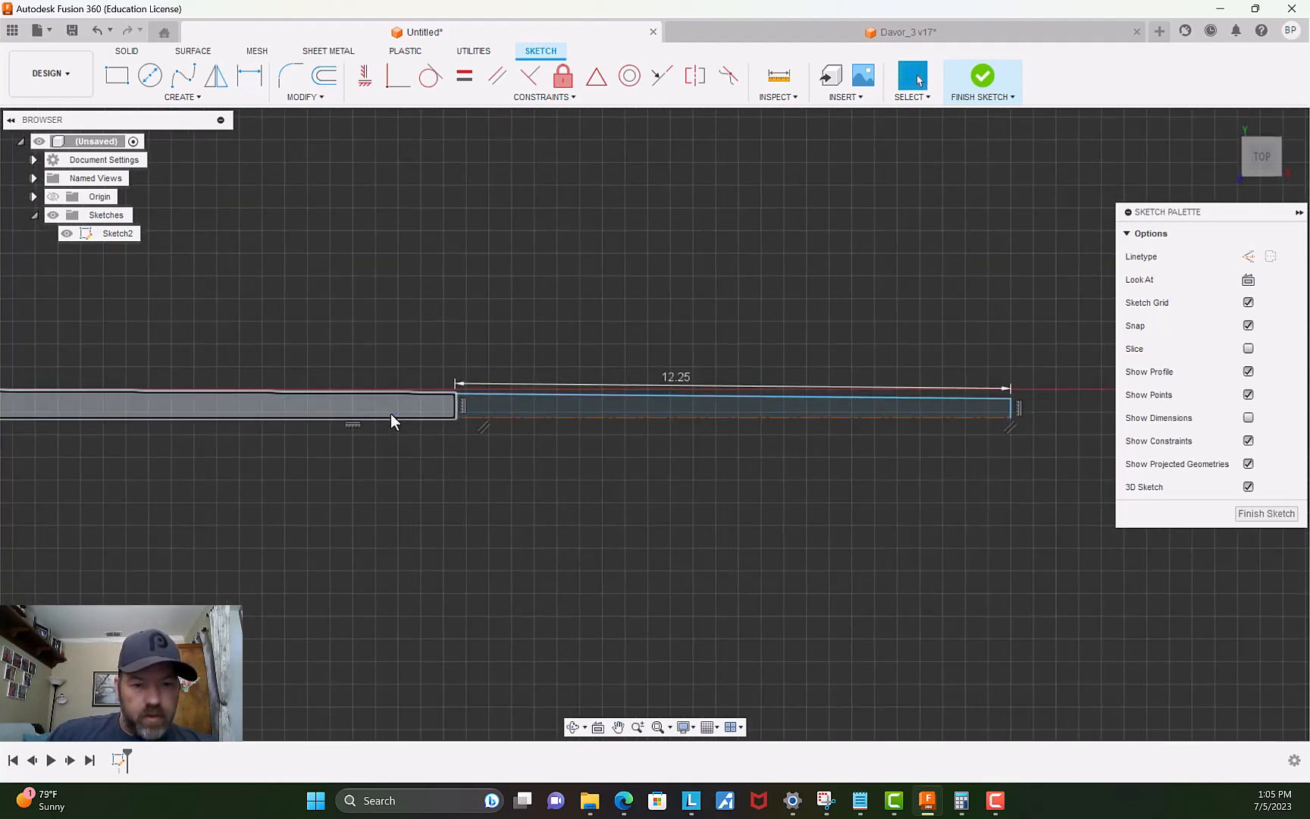
scroll(389, 464, down, 2)
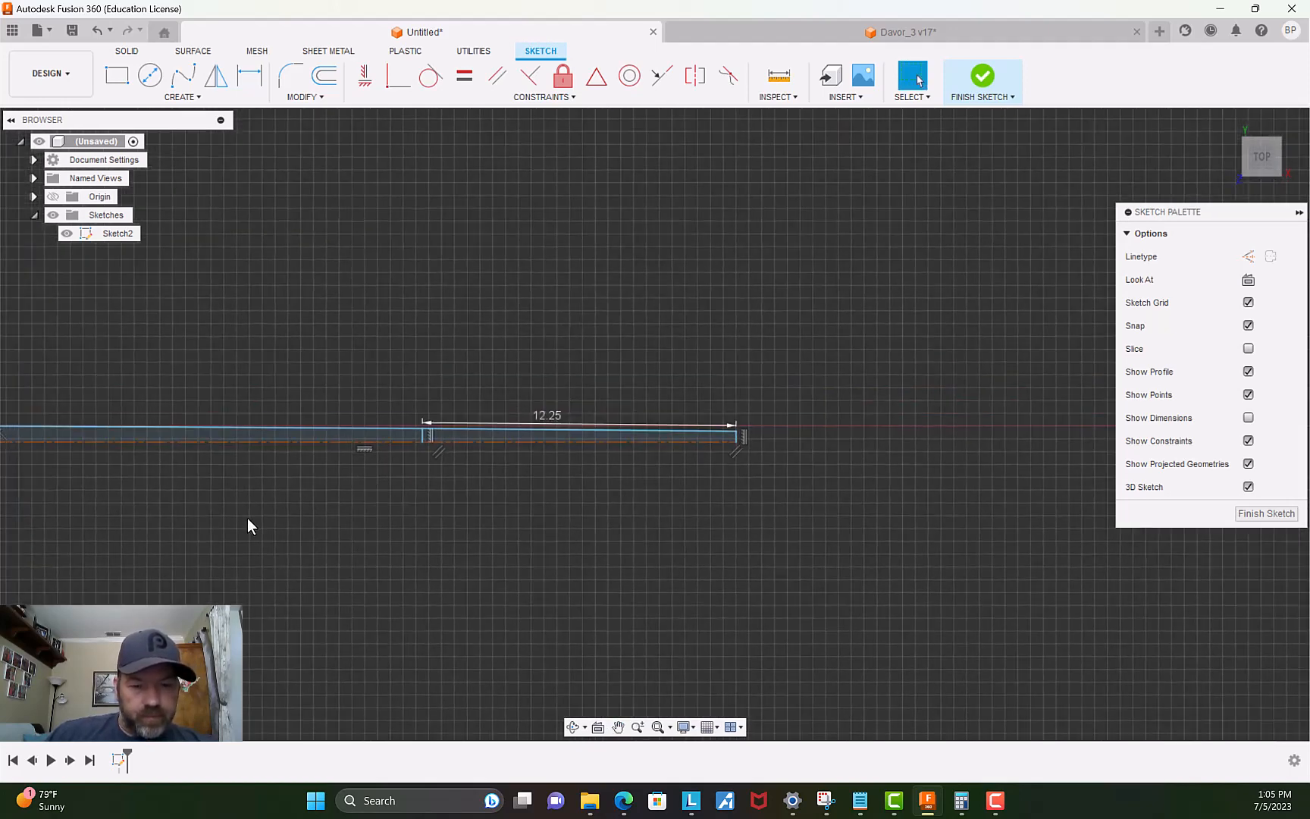
Briefly display the sketch dimensions, hide them again, and hide the sketch constraints.
scroll(252, 529, down, 1)
middle_drag(258, 535, 368, 507)
scroll(369, 508, up, 4)
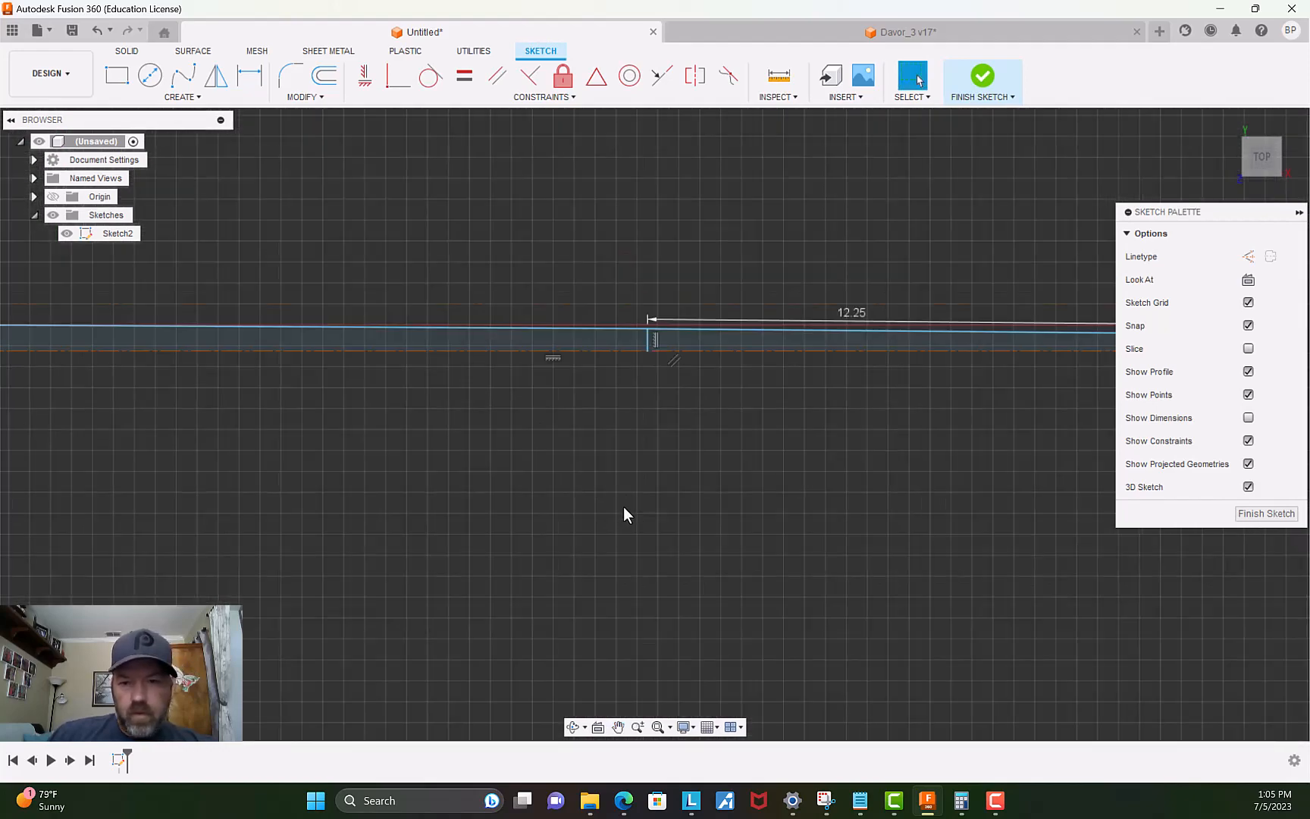
scroll(705, 463, down, 2)
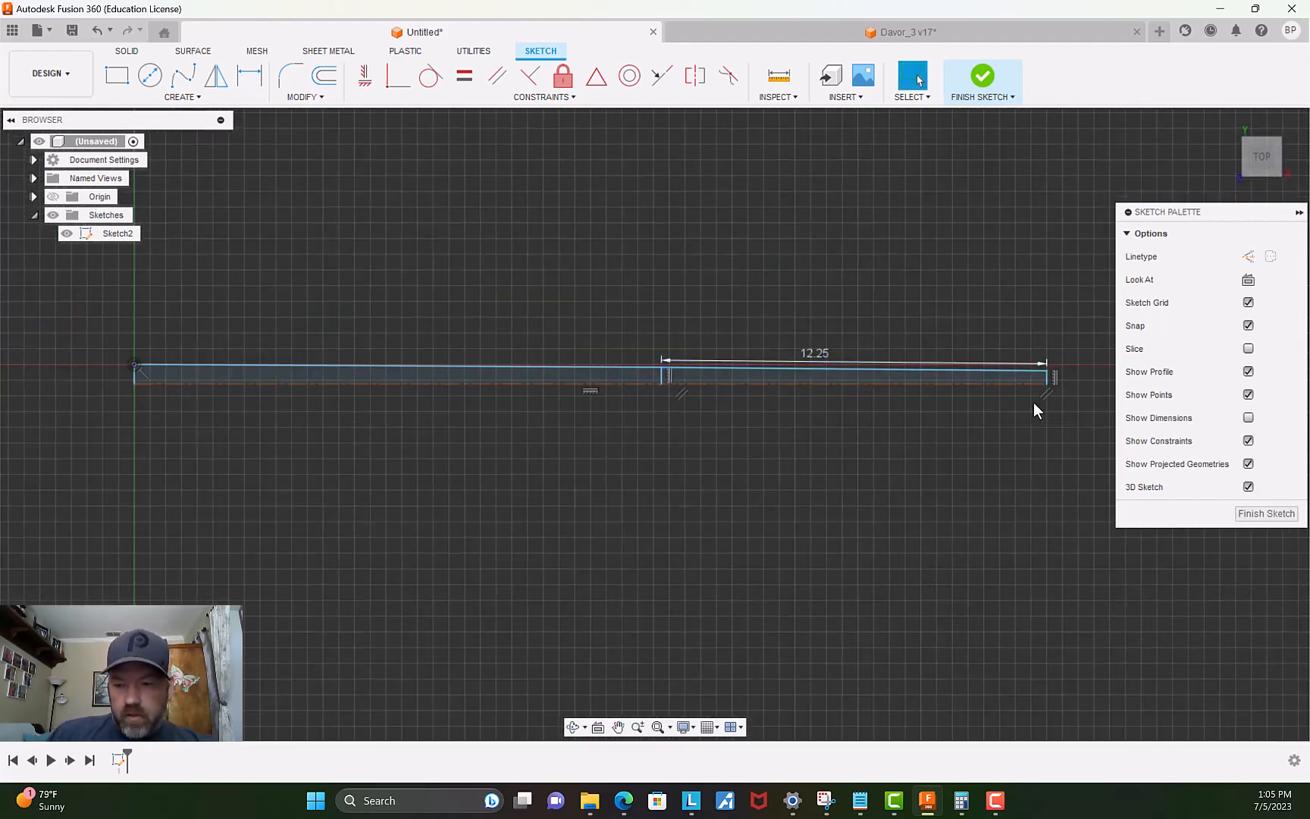
click(1248, 417)
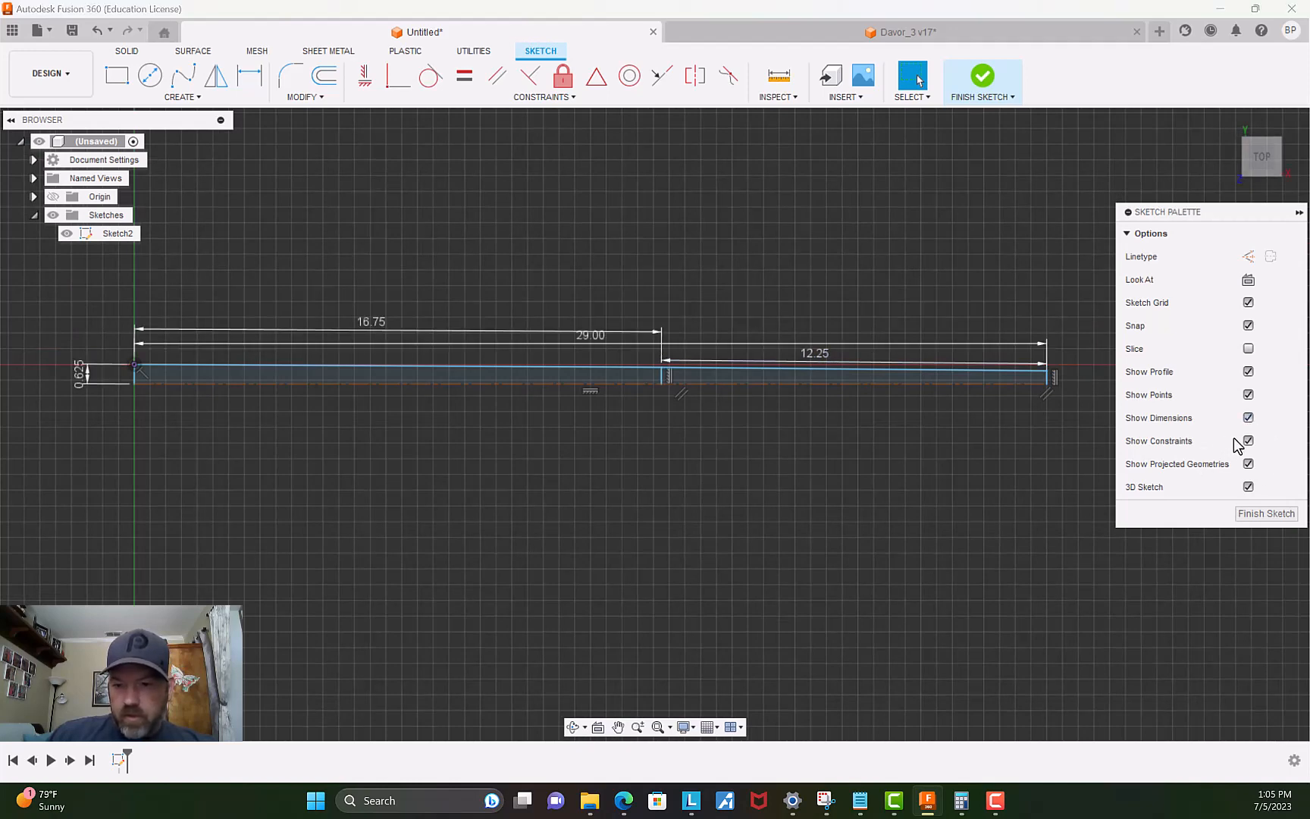
click(1248, 417)
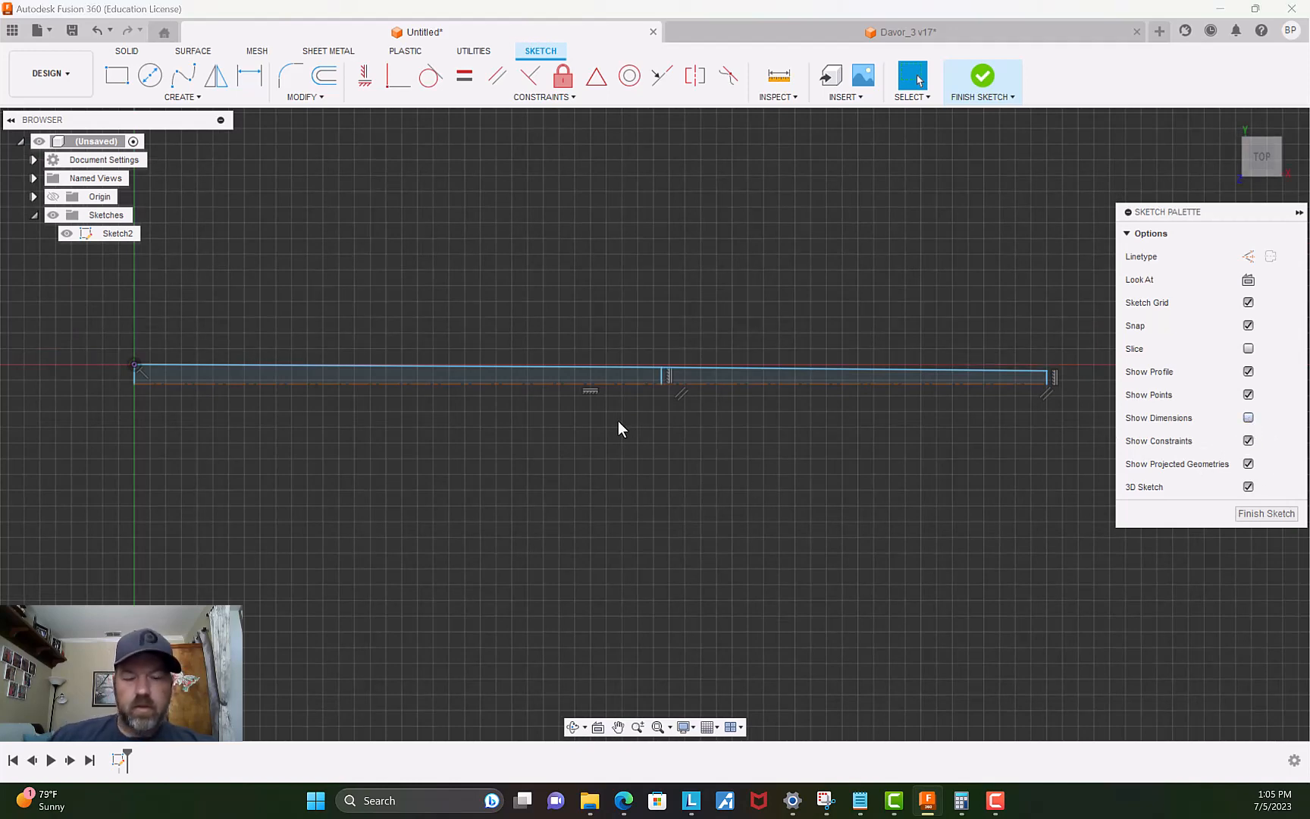
click(1248, 441)
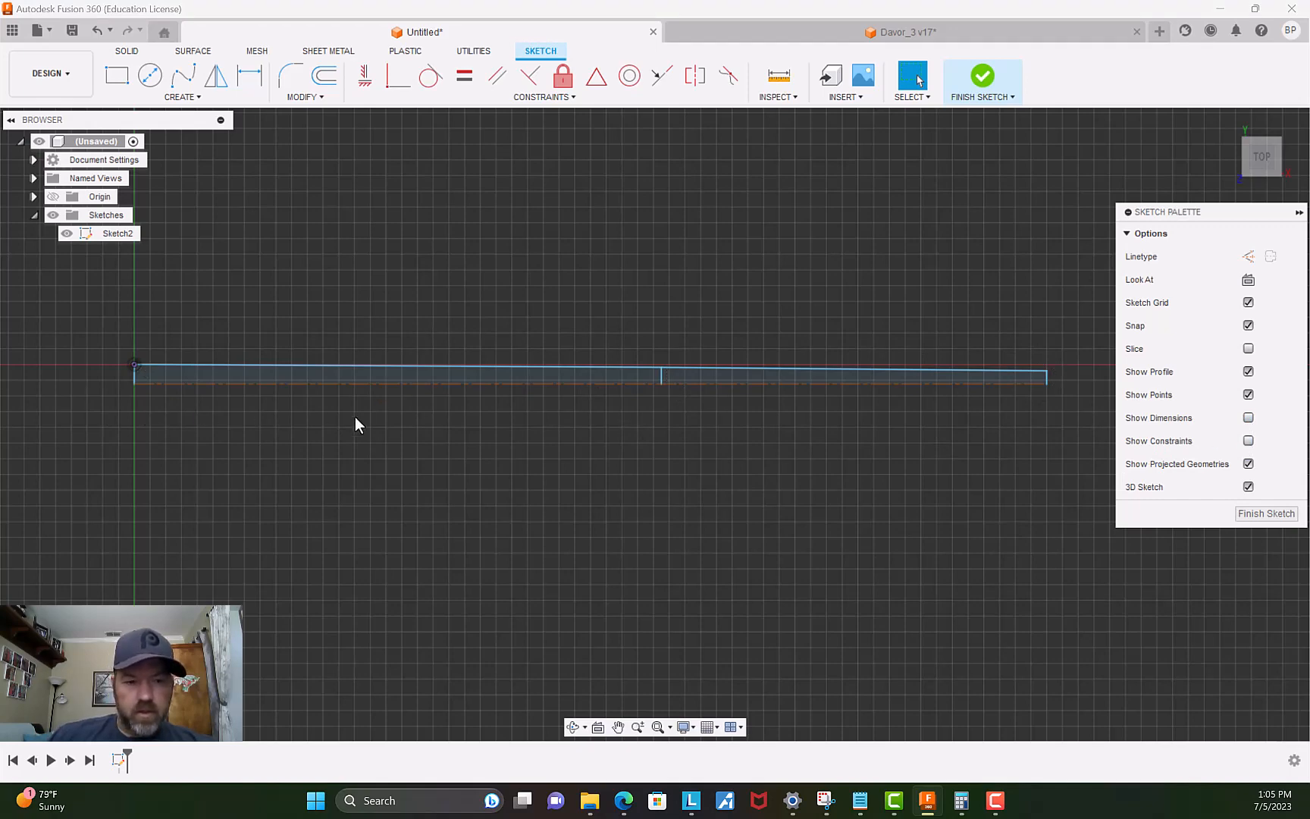
Examine the closed half profile from its wide end across both sloped sections.
scroll(462, 416, up, 3)
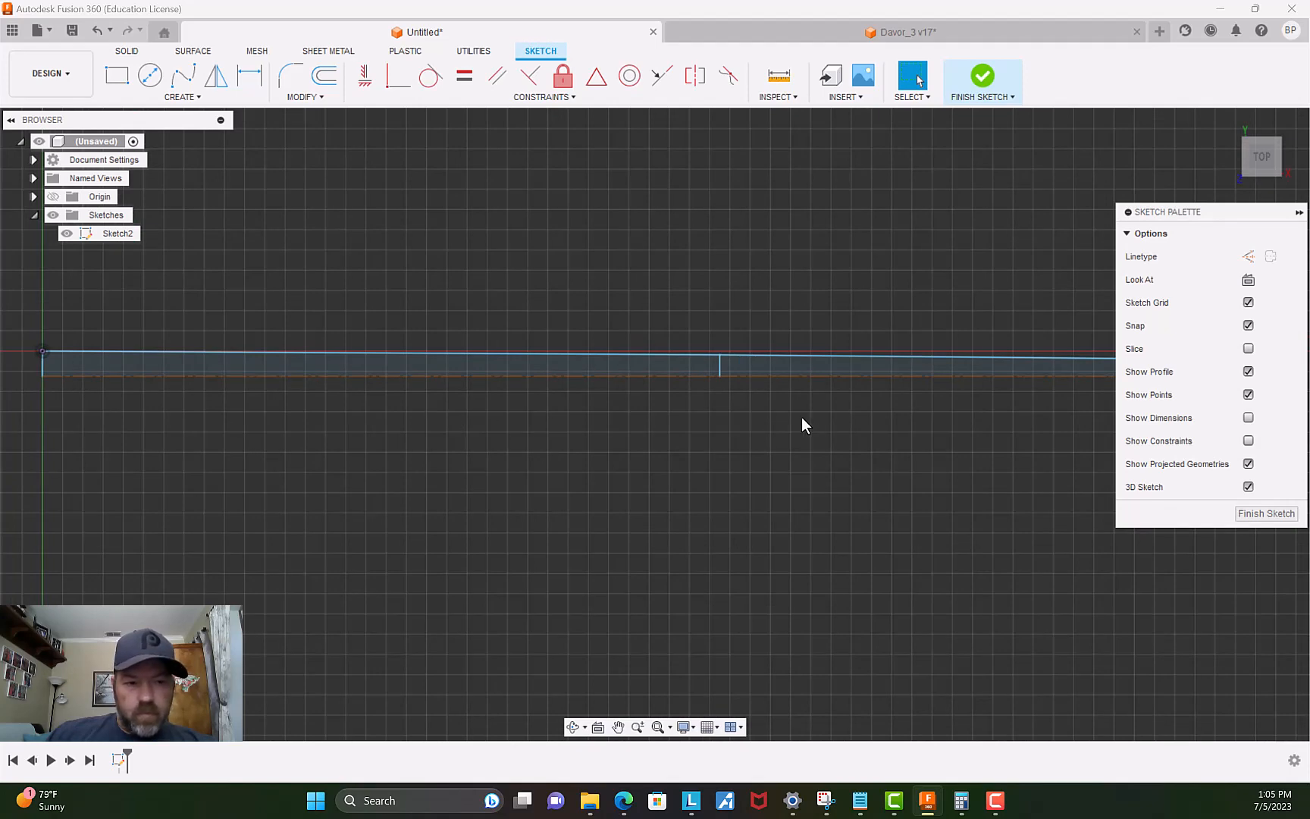
scroll(644, 436, down, 2)
mouse_move(643, 436)
middle_down()
mouse_move(728, 477)
mouse_move(664, 471)
mouse_move(781, 433)
middle_up()
key(Escape)
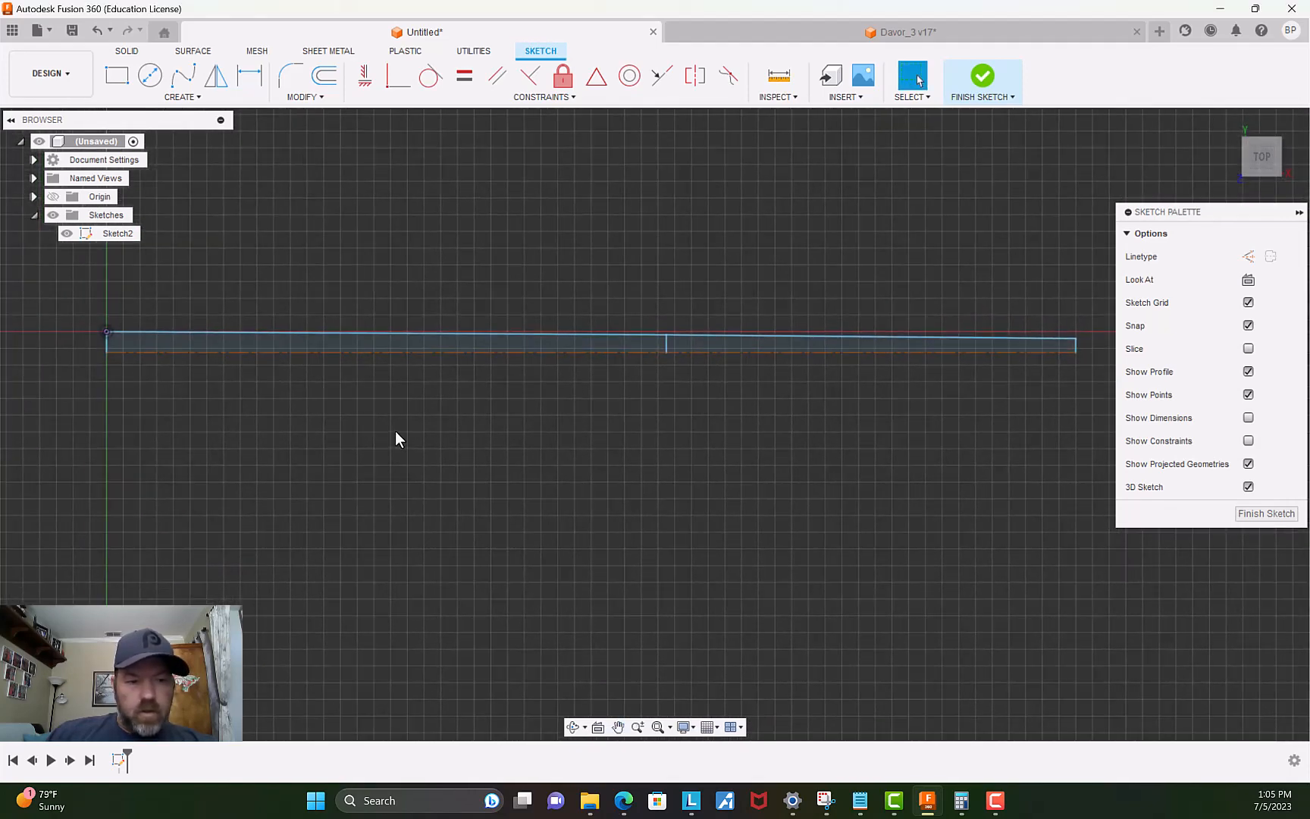
scroll(391, 438, up, 2)
scroll(394, 455, down, 1)
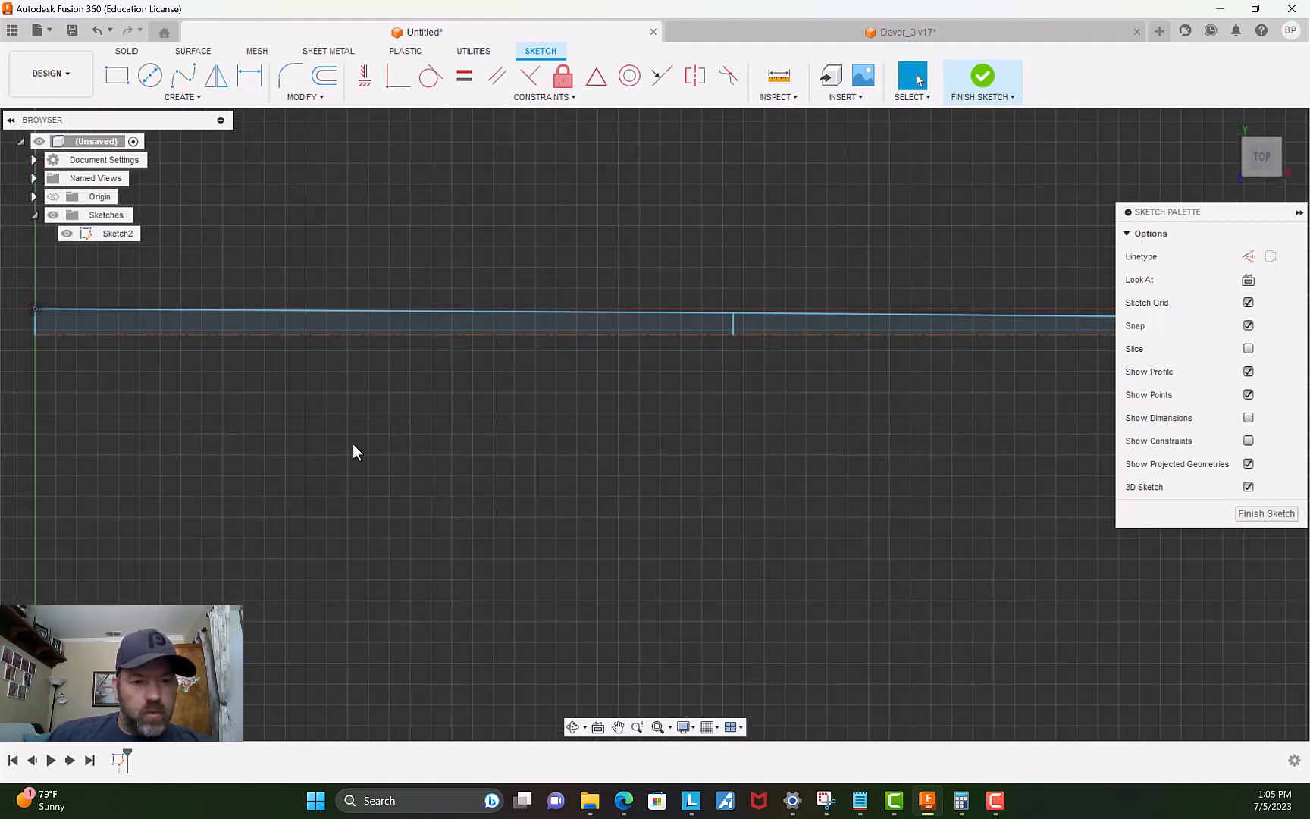
scroll(320, 430, up, 1)
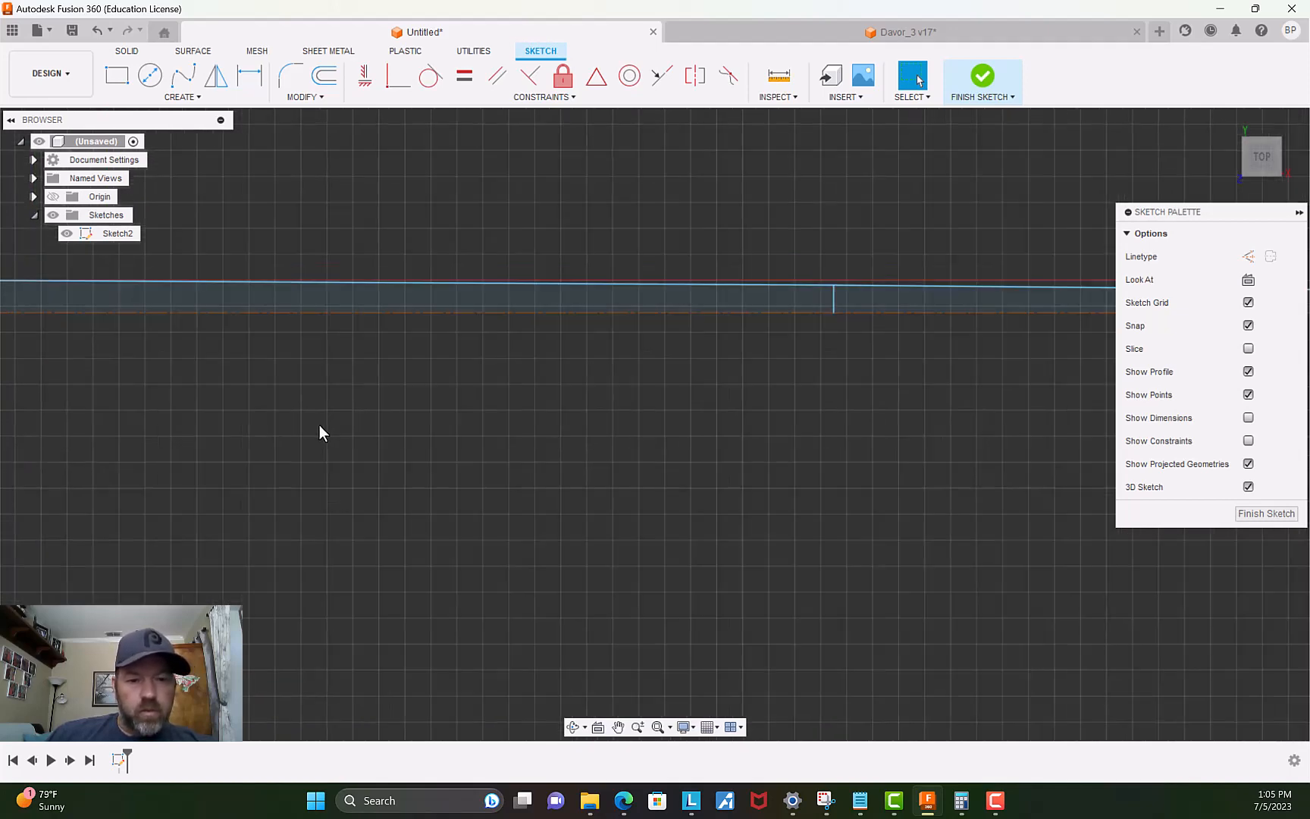
scroll(318, 430, down, 1)
middle_drag(313, 444, 392, 448)
scroll(392, 447, up, 1)
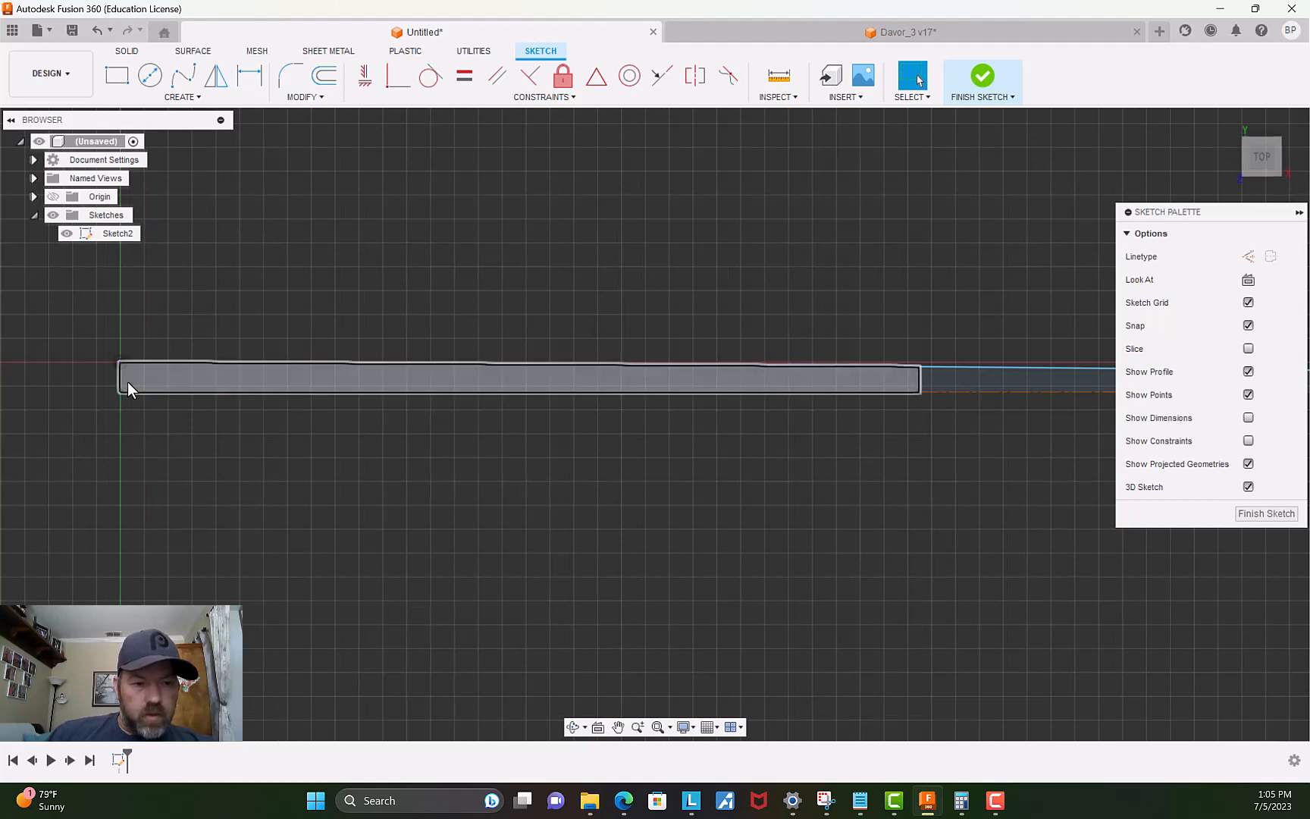
Mirror the two sloped edges and the three vertical lines of the half profile across the horizontal centerline.
scroll(116, 382, up, 3)
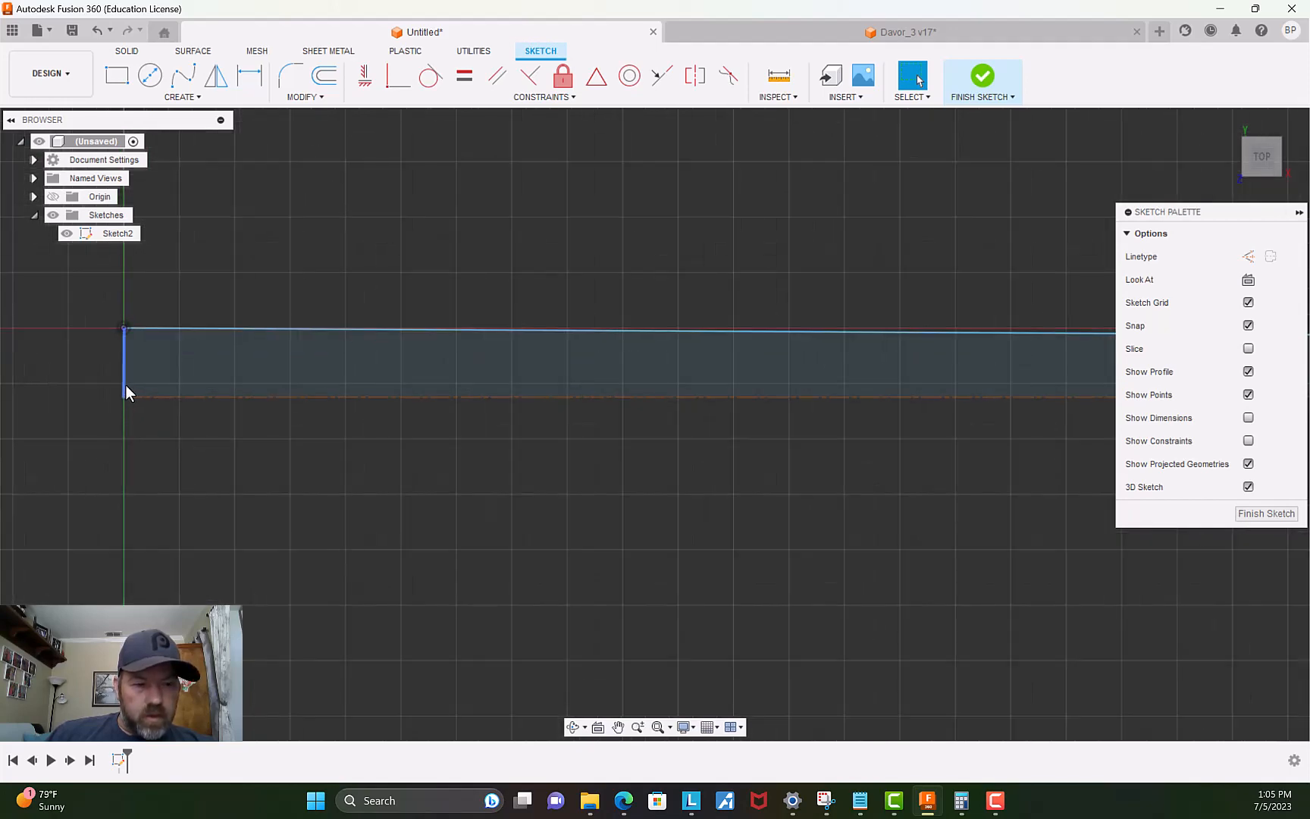
click(125, 385)
shift+click(198, 328)
scroll(564, 498, down, 2)
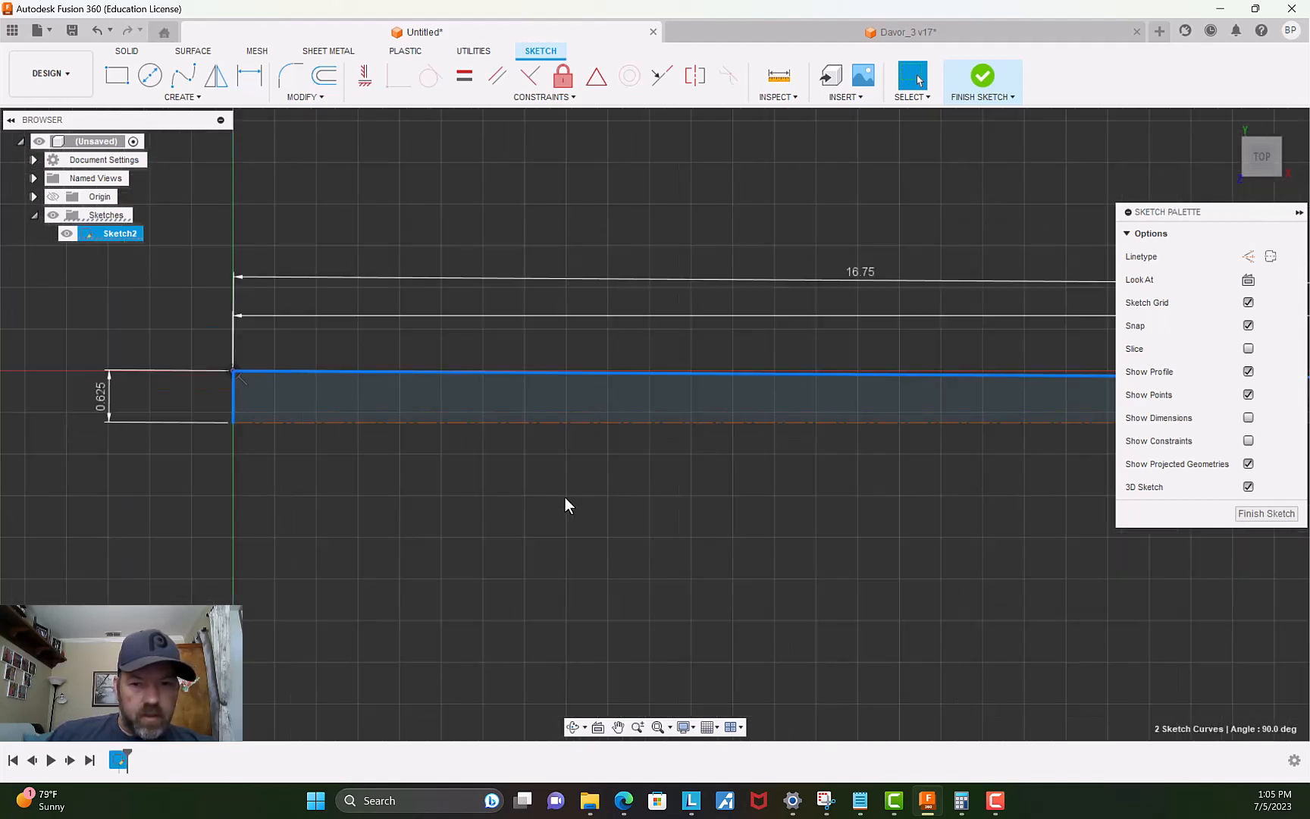
middle_drag(730, 485, 395, 457)
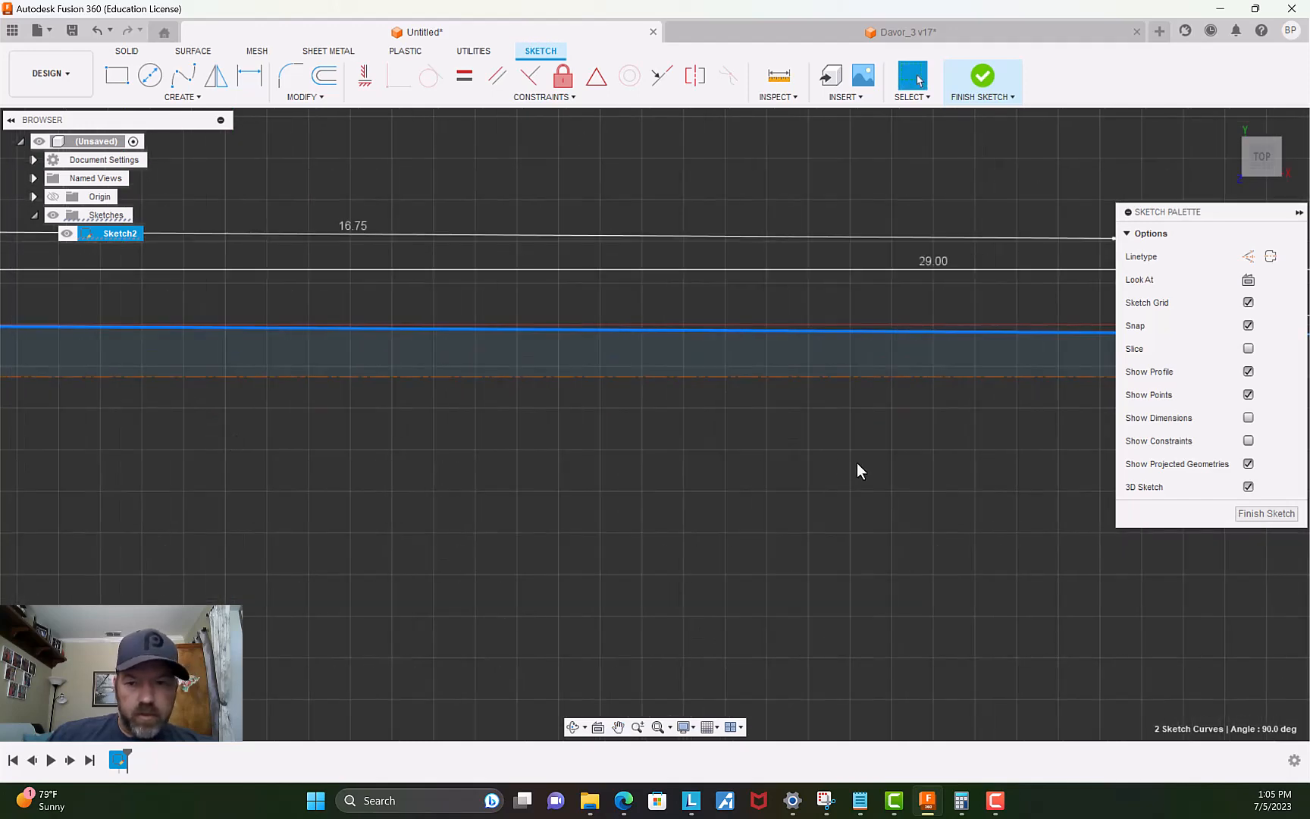
scroll(887, 474, down, 2)
middle_drag(918, 477, 477, 395)
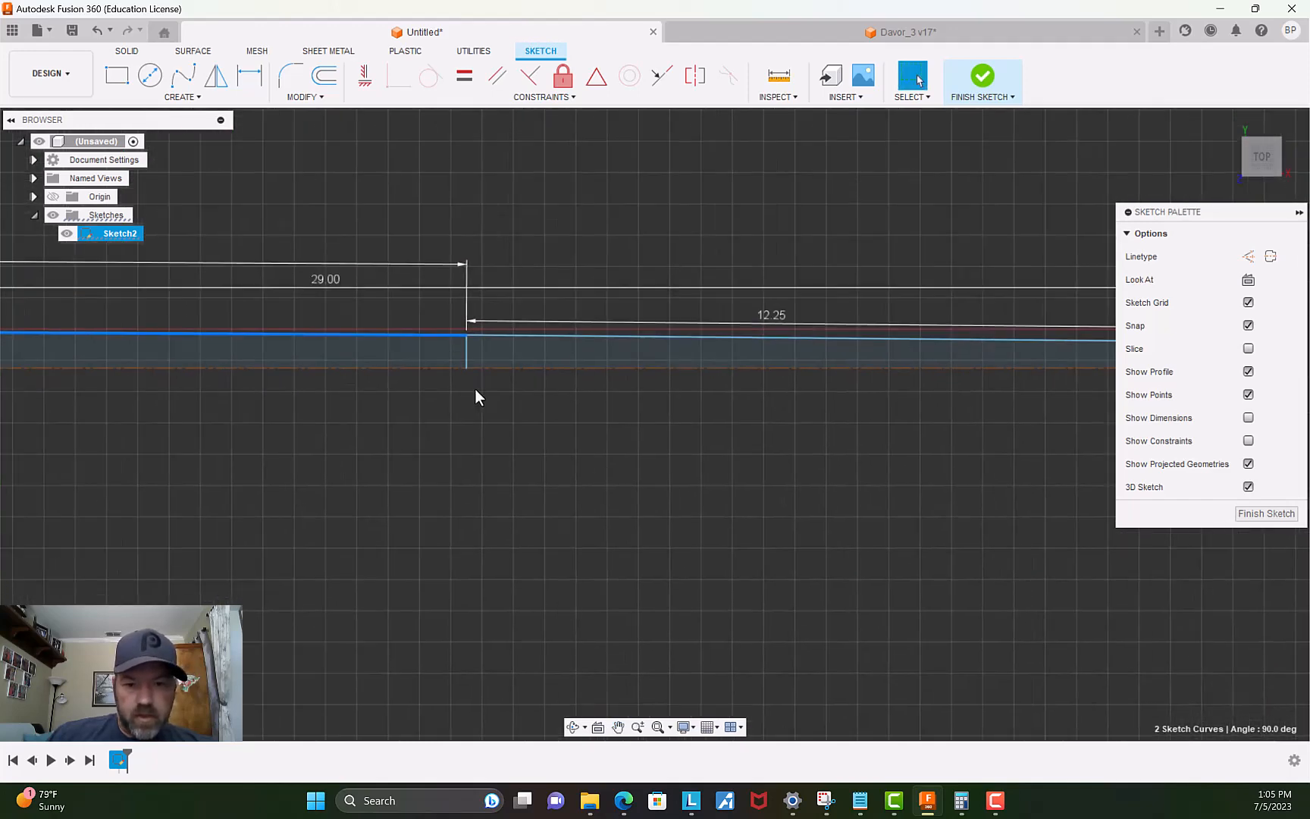
shift+click(467, 352)
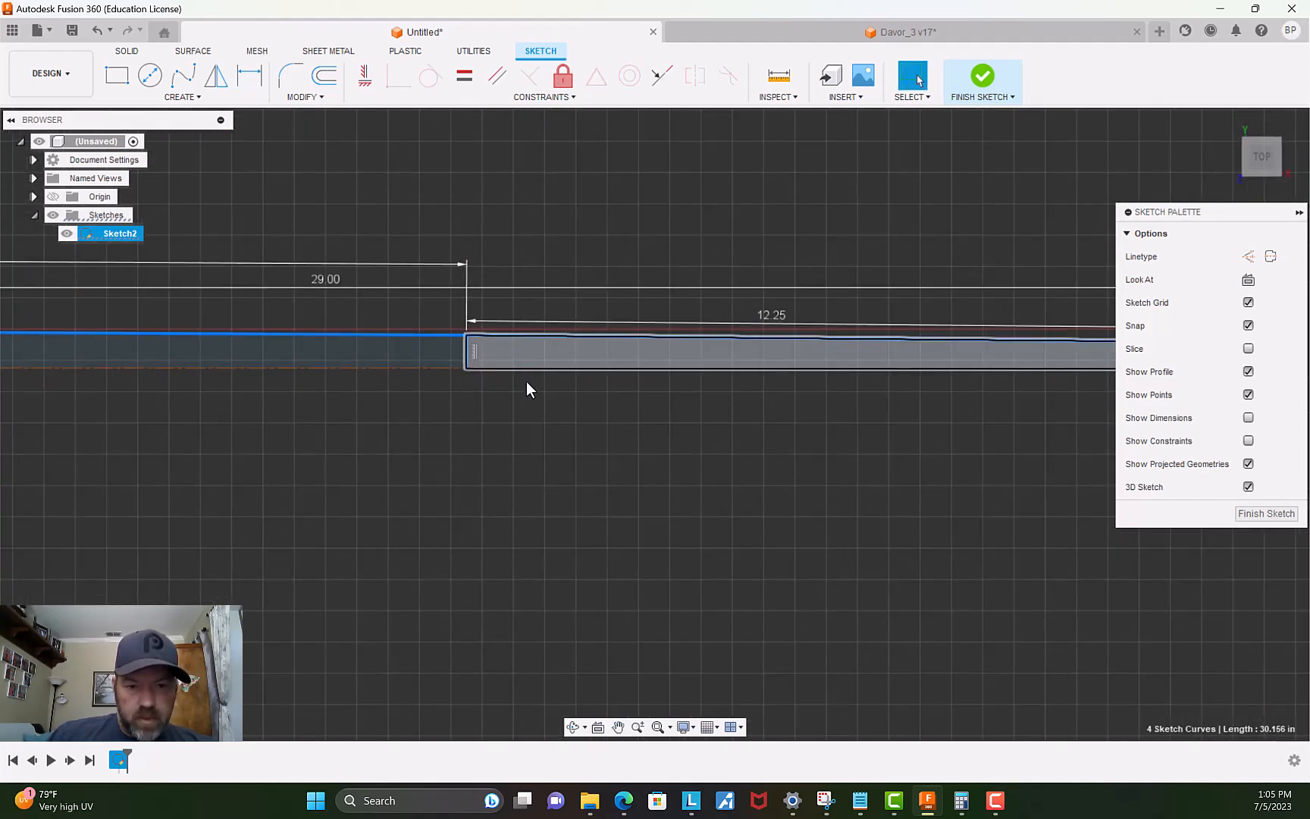
scroll(526, 389, down, 3)
scroll(1039, 397, up, 3)
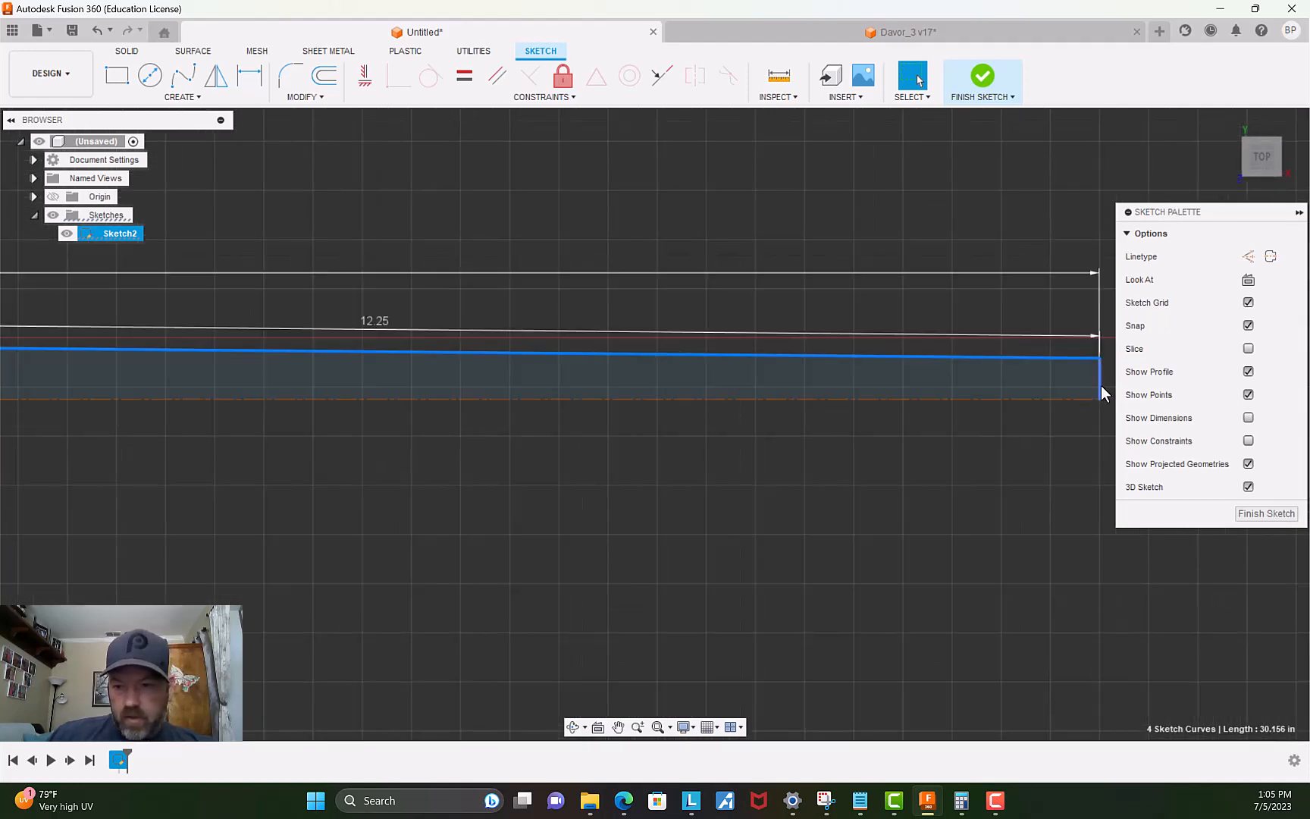
shift+click(1099, 382)
scroll(966, 470, down, 5)
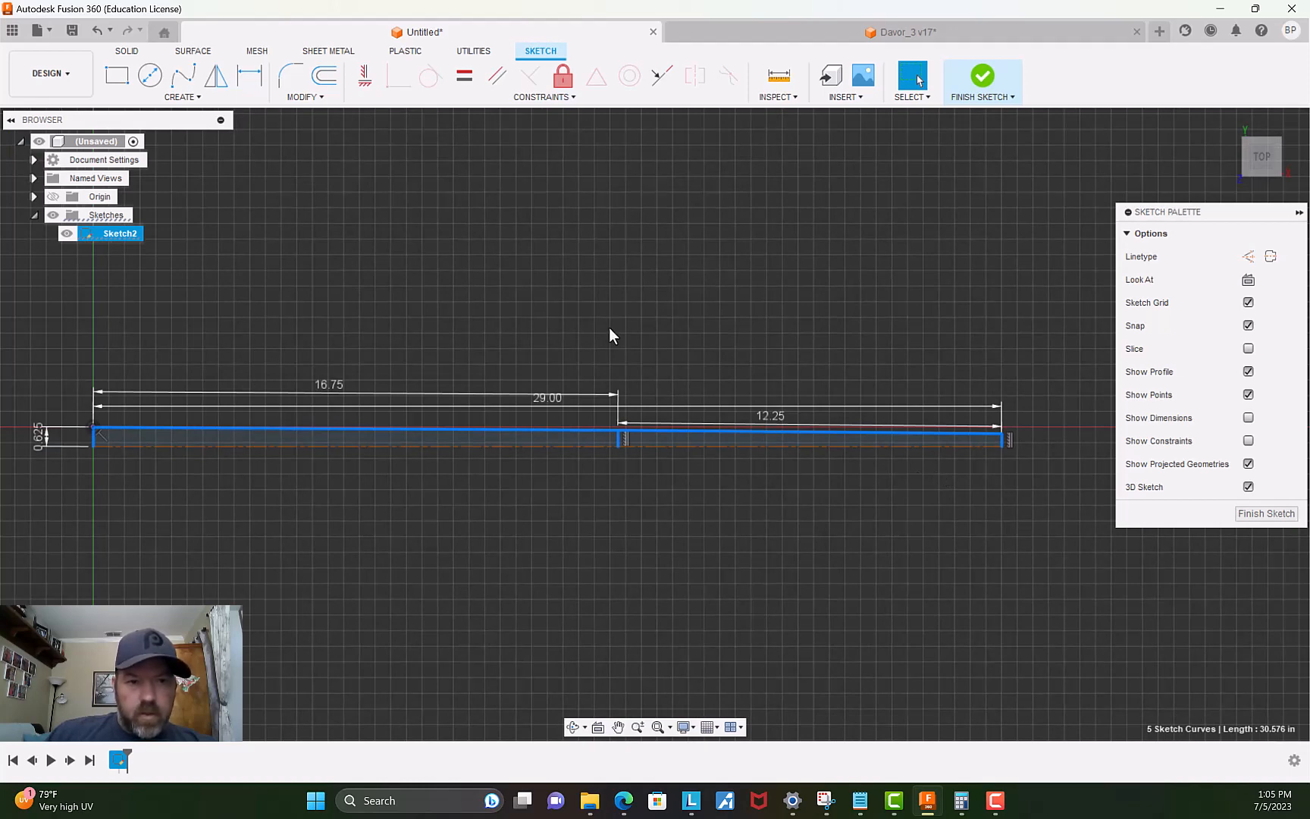
click(213, 86)
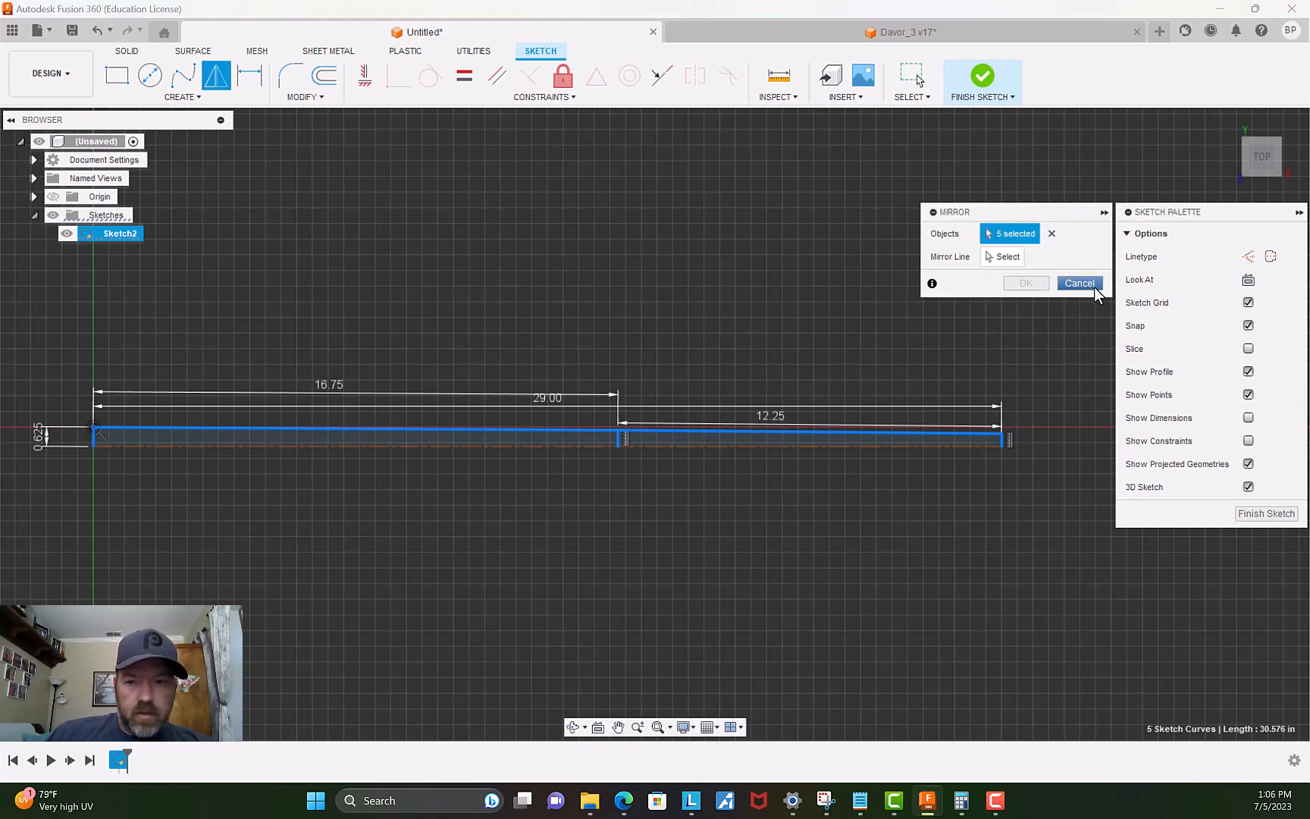
click(999, 257)
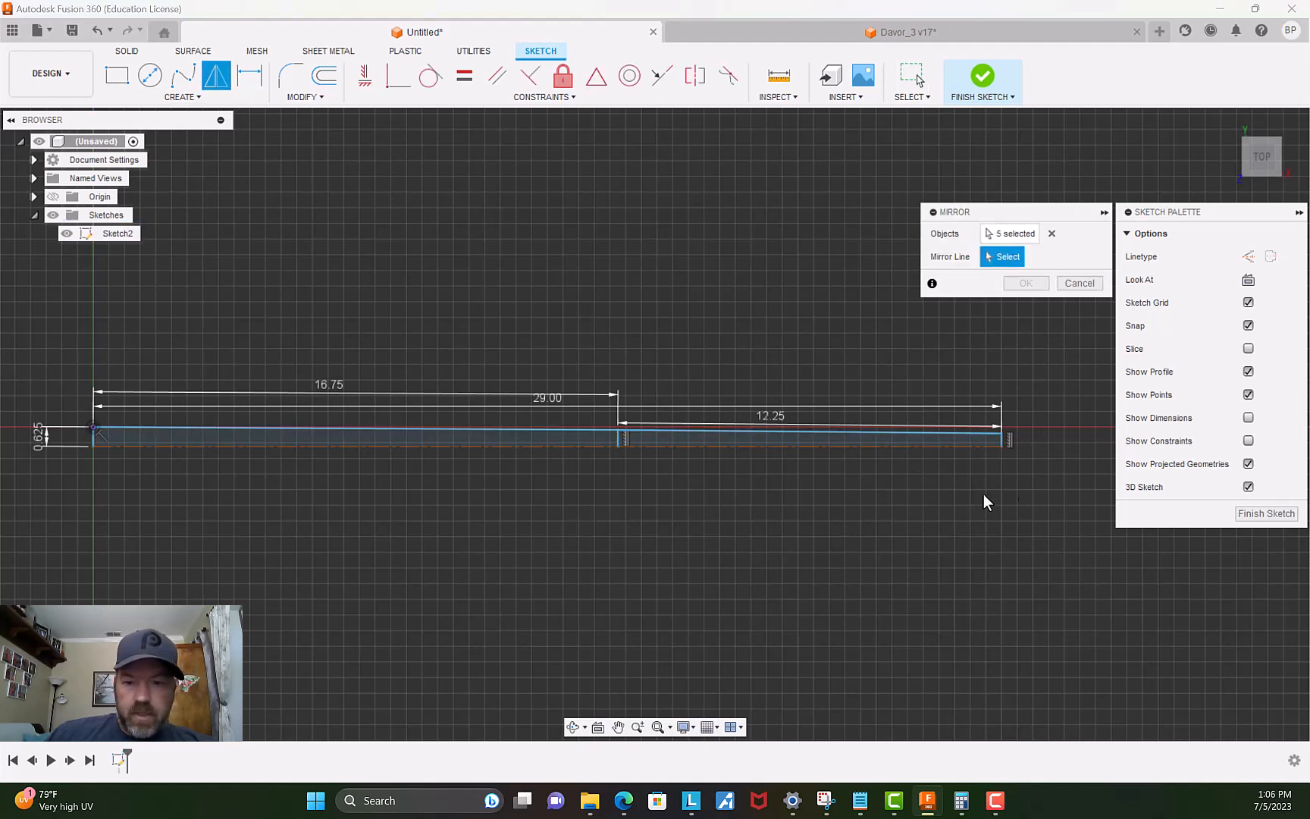
click(771, 448)
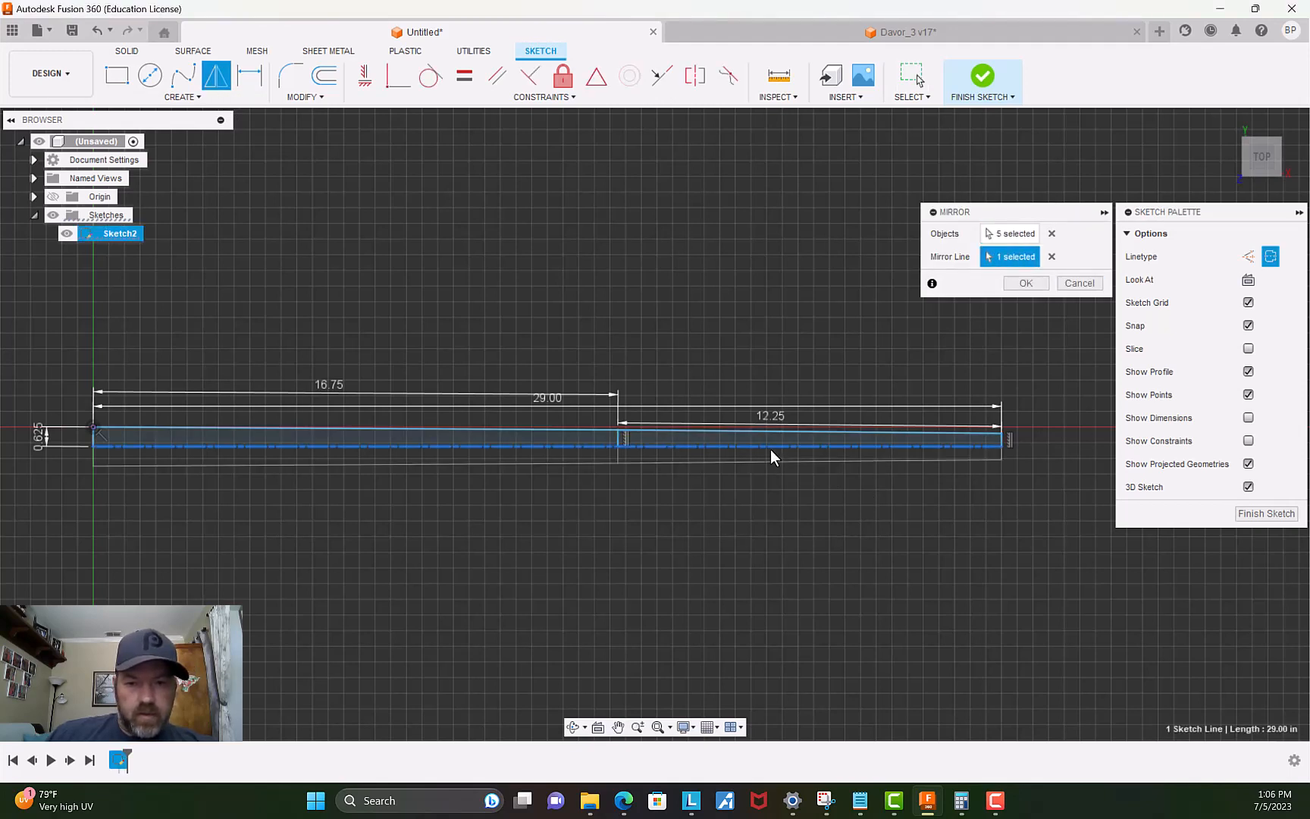
click(1024, 285)
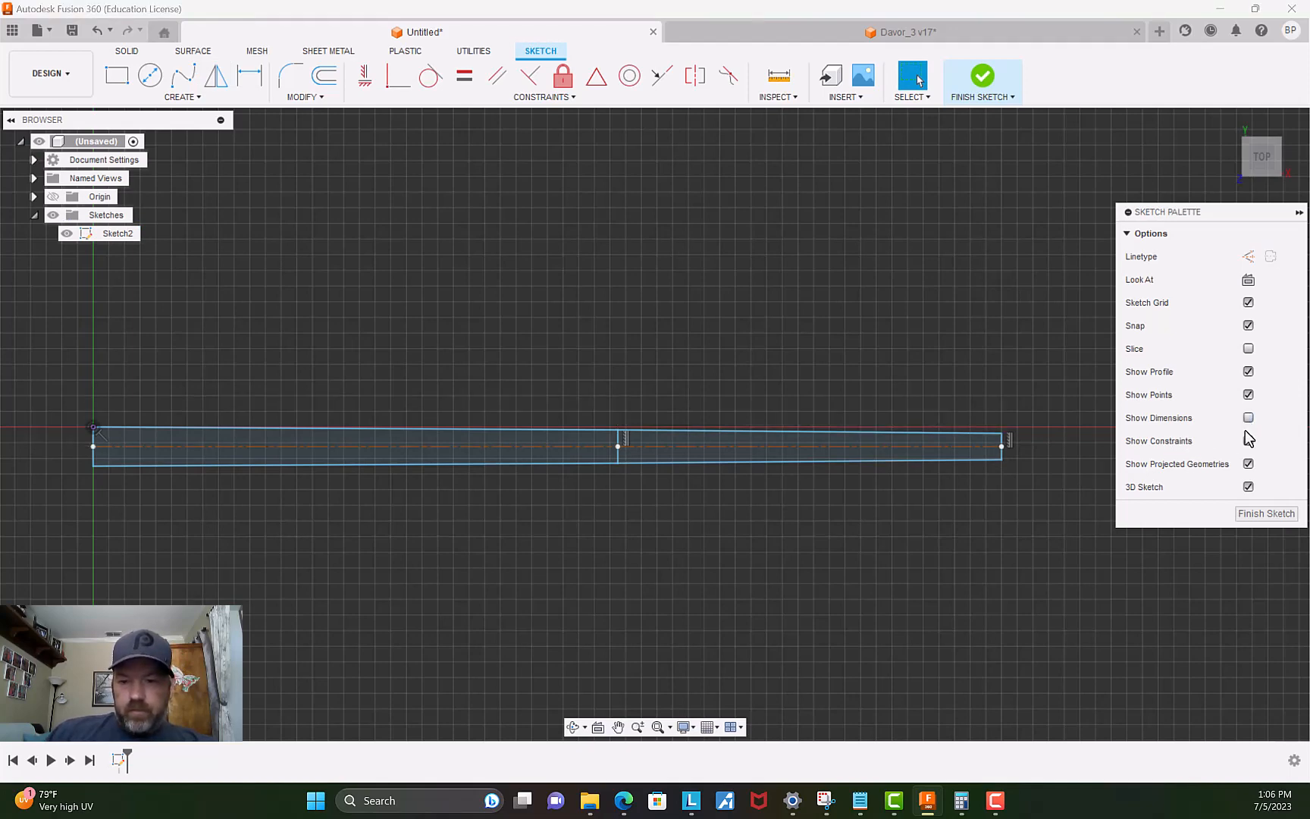
Examine the full mirrored profile on both sides of the centerline from the wide end to the narrow end.
scroll(693, 494, down, 2)
scroll(642, 487, up, 3)
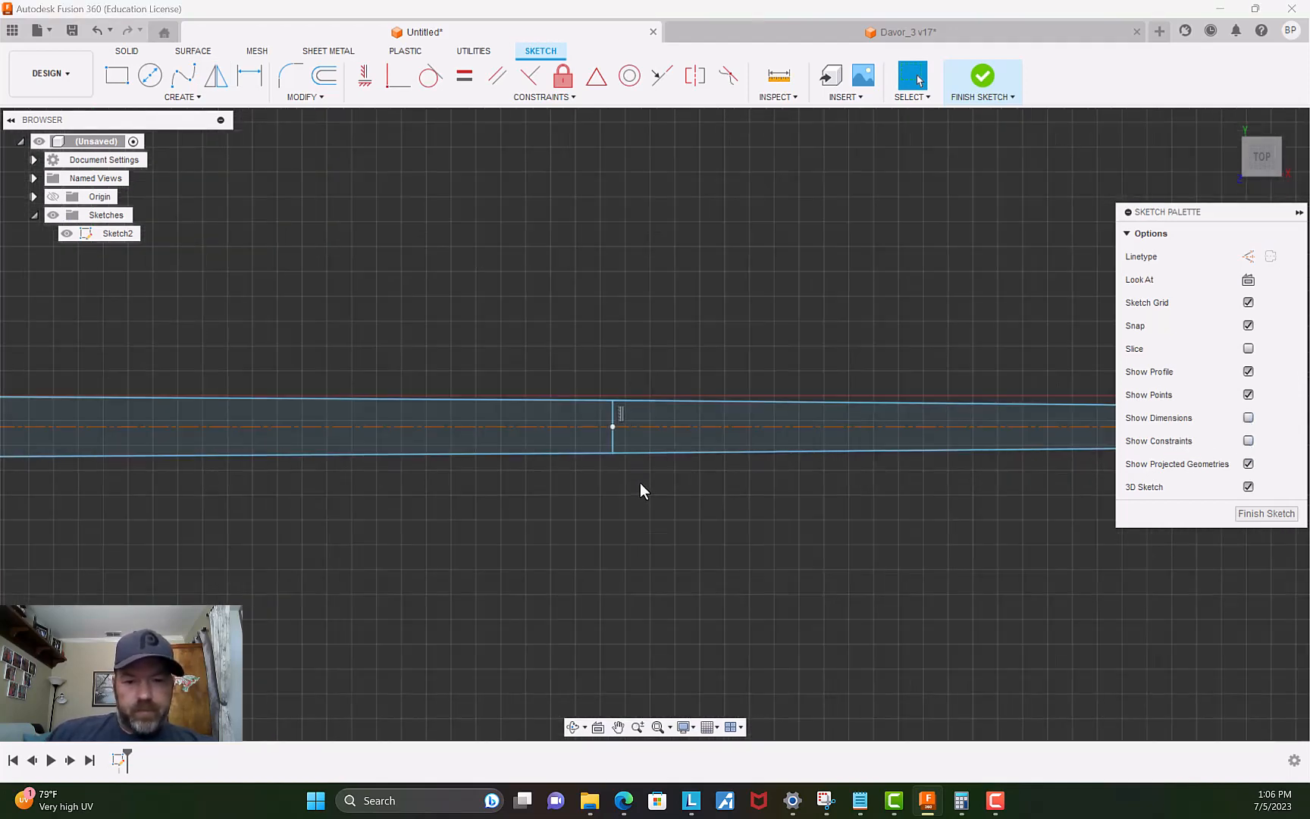
scroll(641, 487, down, 2)
mouse_move(719, 518)
middle_down()
mouse_move(669, 521)
mouse_move(826, 485)
middle_up()
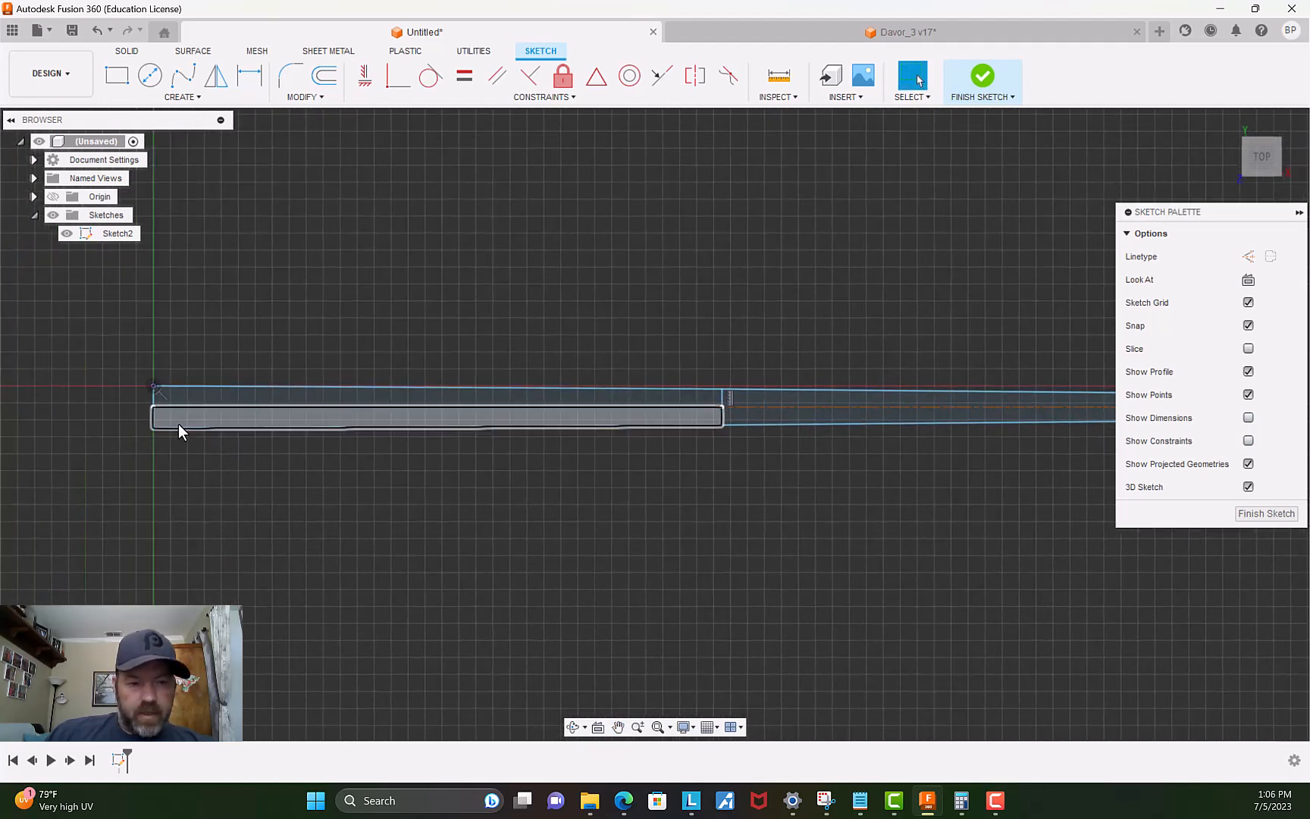
scroll(538, 453, down, 2)
middle_drag(537, 451, 456, 448)
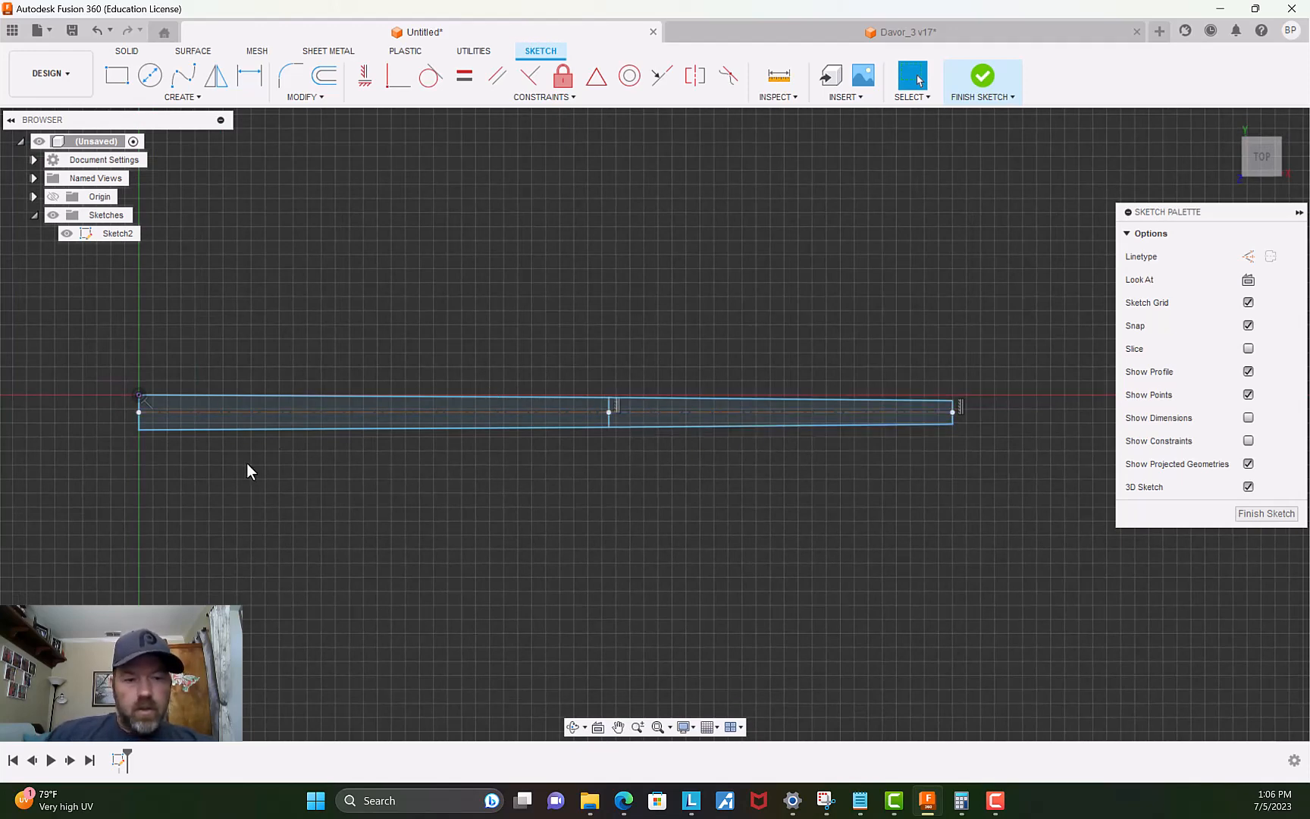
scroll(252, 478, up, 3)
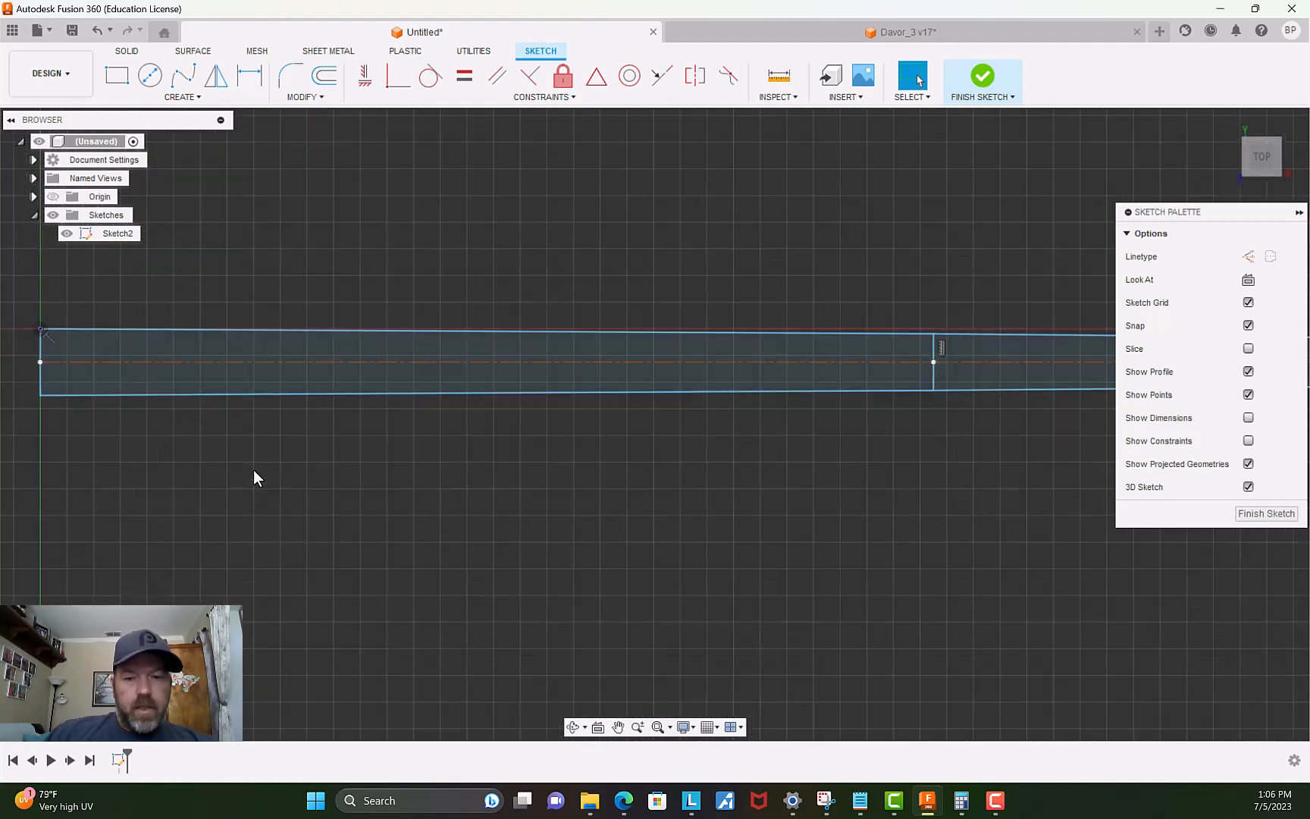
scroll(250, 476, down, 2)
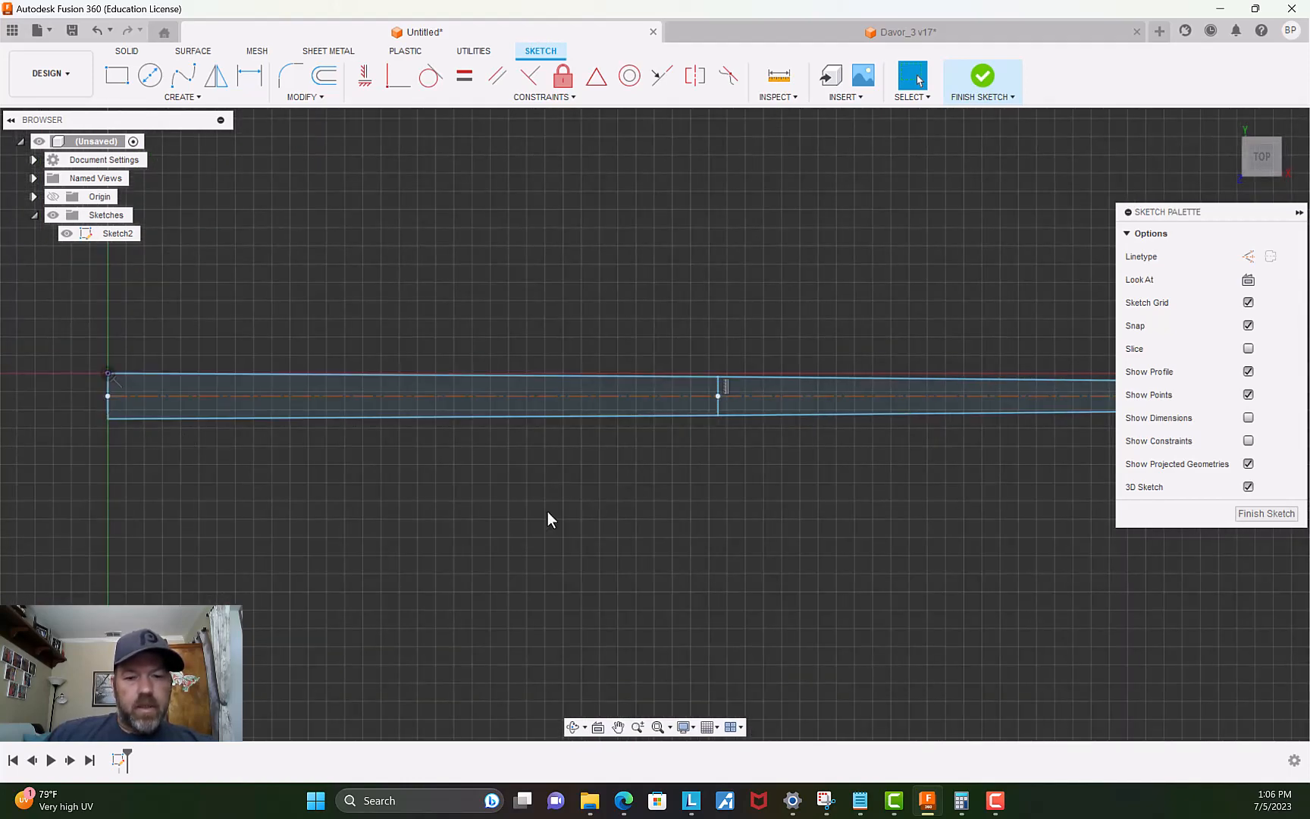
scroll(763, 566, down, 1)
Try to move the two vertical lines at the wide end 1 in along X with a Y distance of 0.
scroll(316, 502, up, 4)
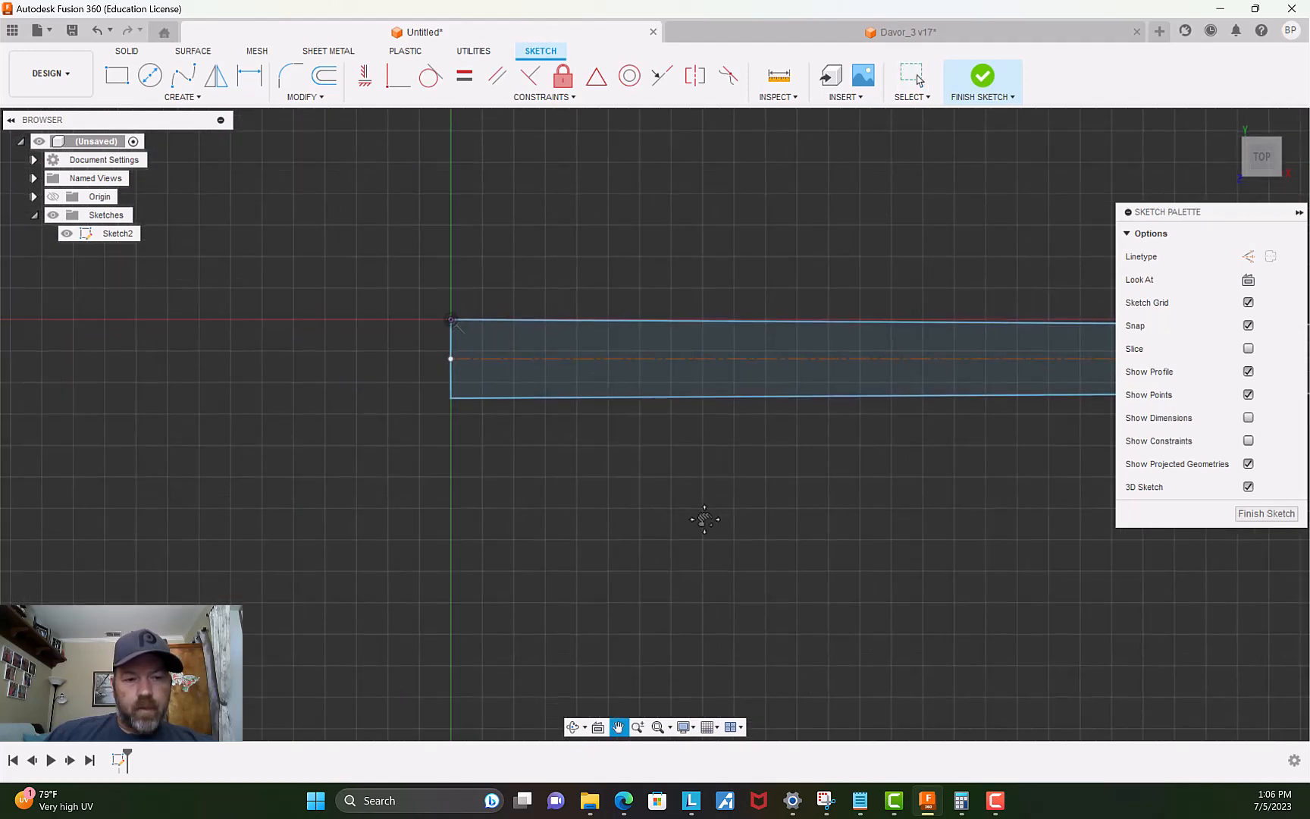
middle_drag(468, 442, 460, 540)
scroll(461, 540, up, 2)
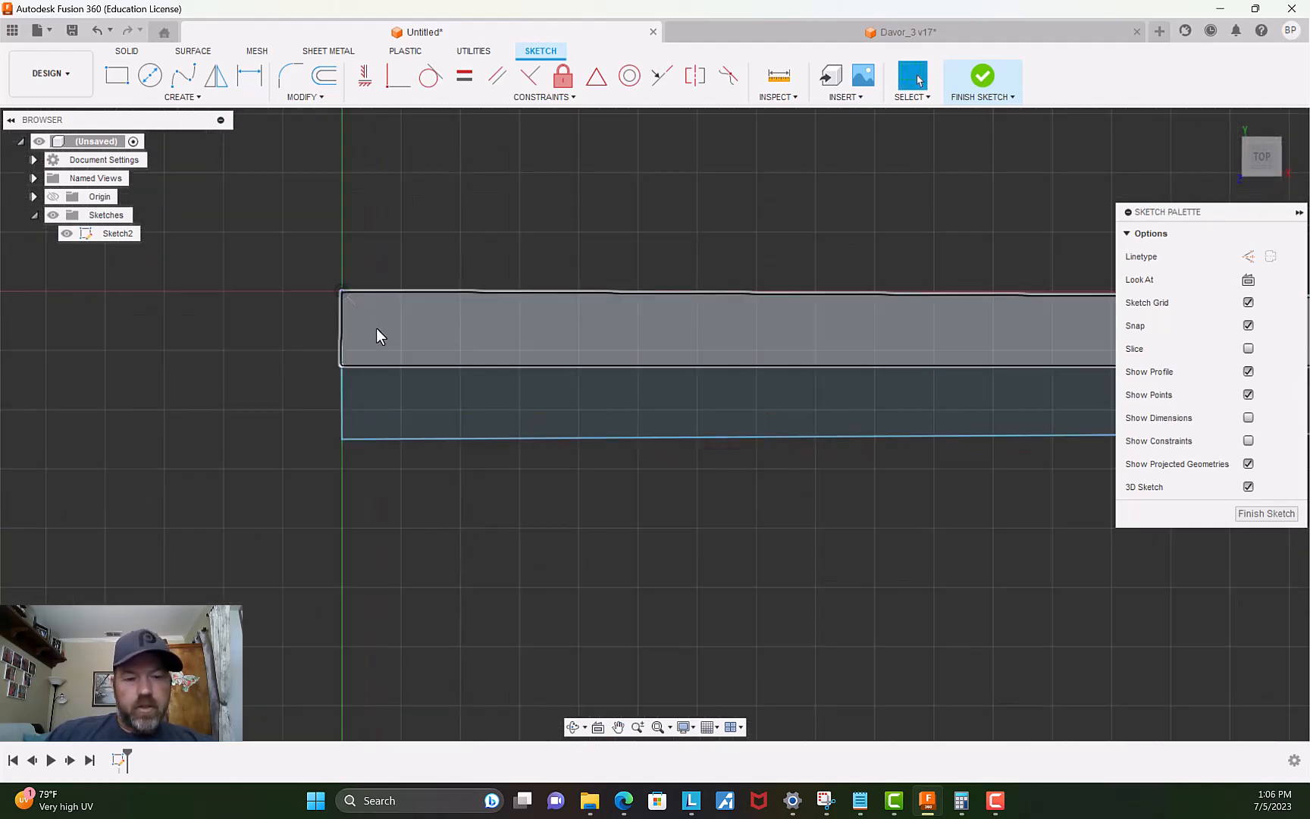
scroll(379, 341, up, 1)
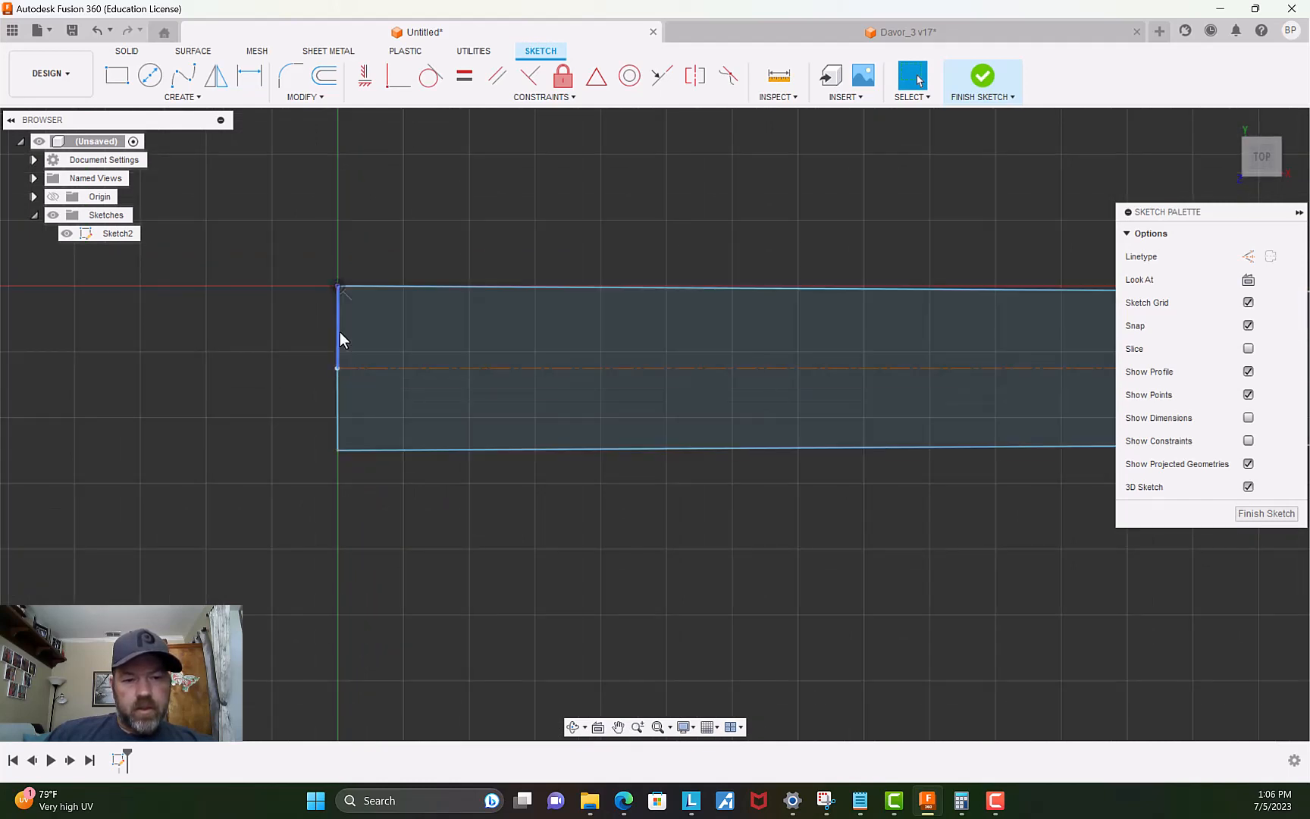
click(338, 333)
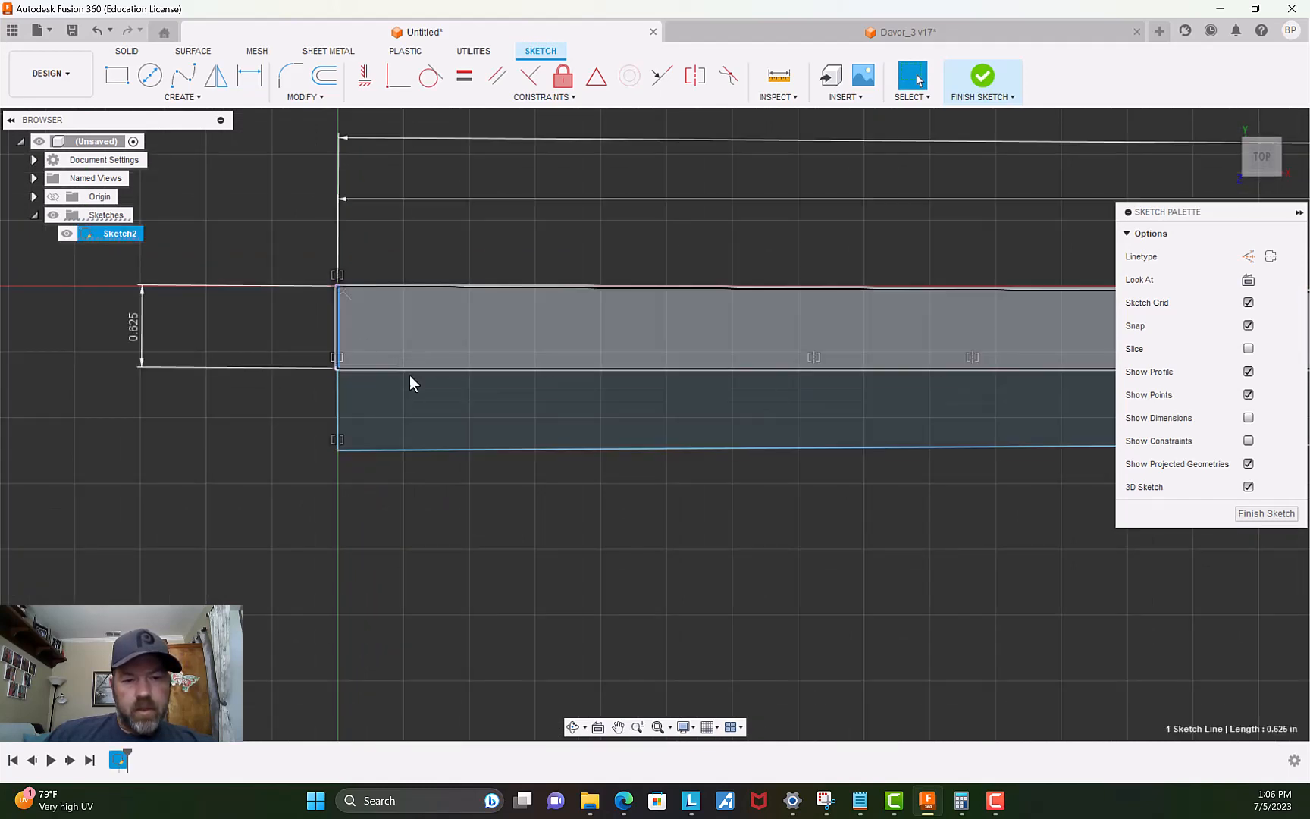
shift+click(337, 416)
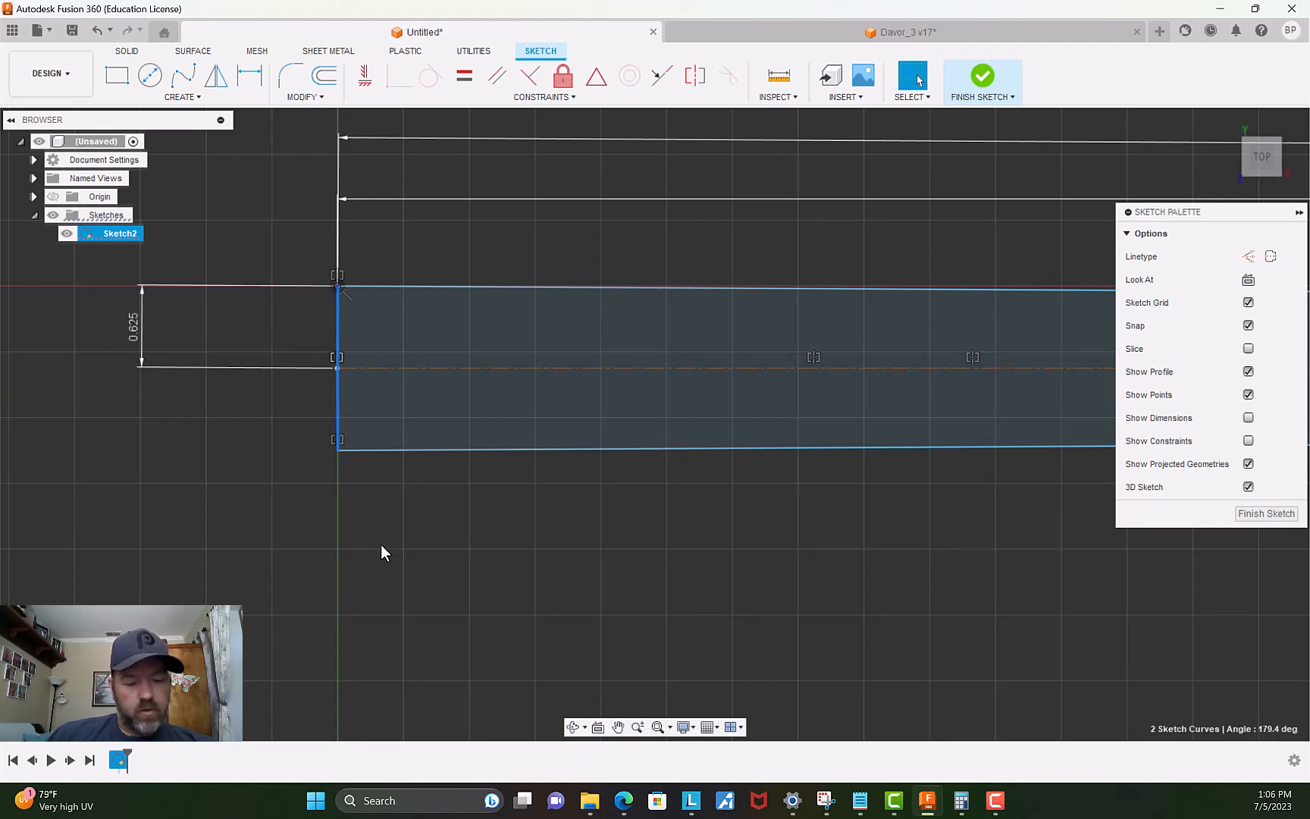
key(m)
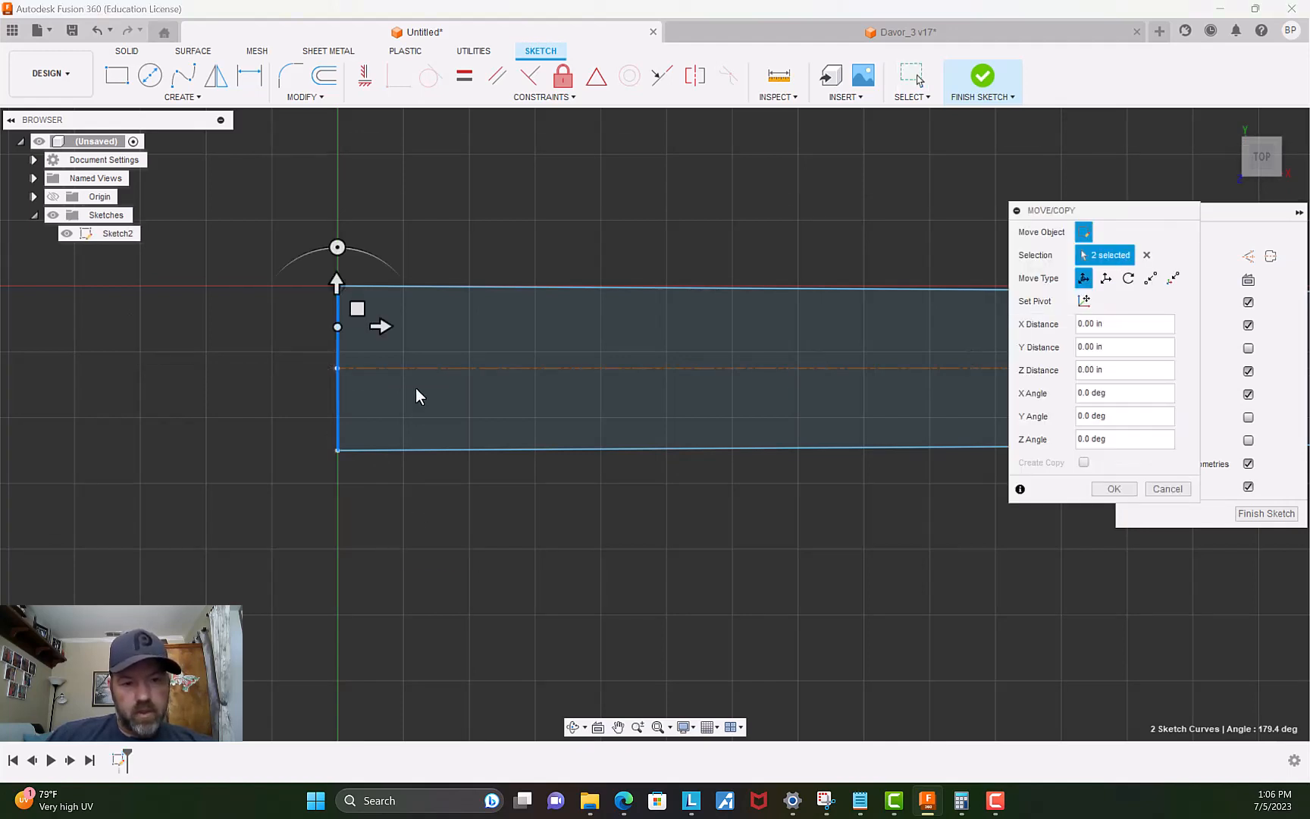
drag(382, 327, 416, 331)
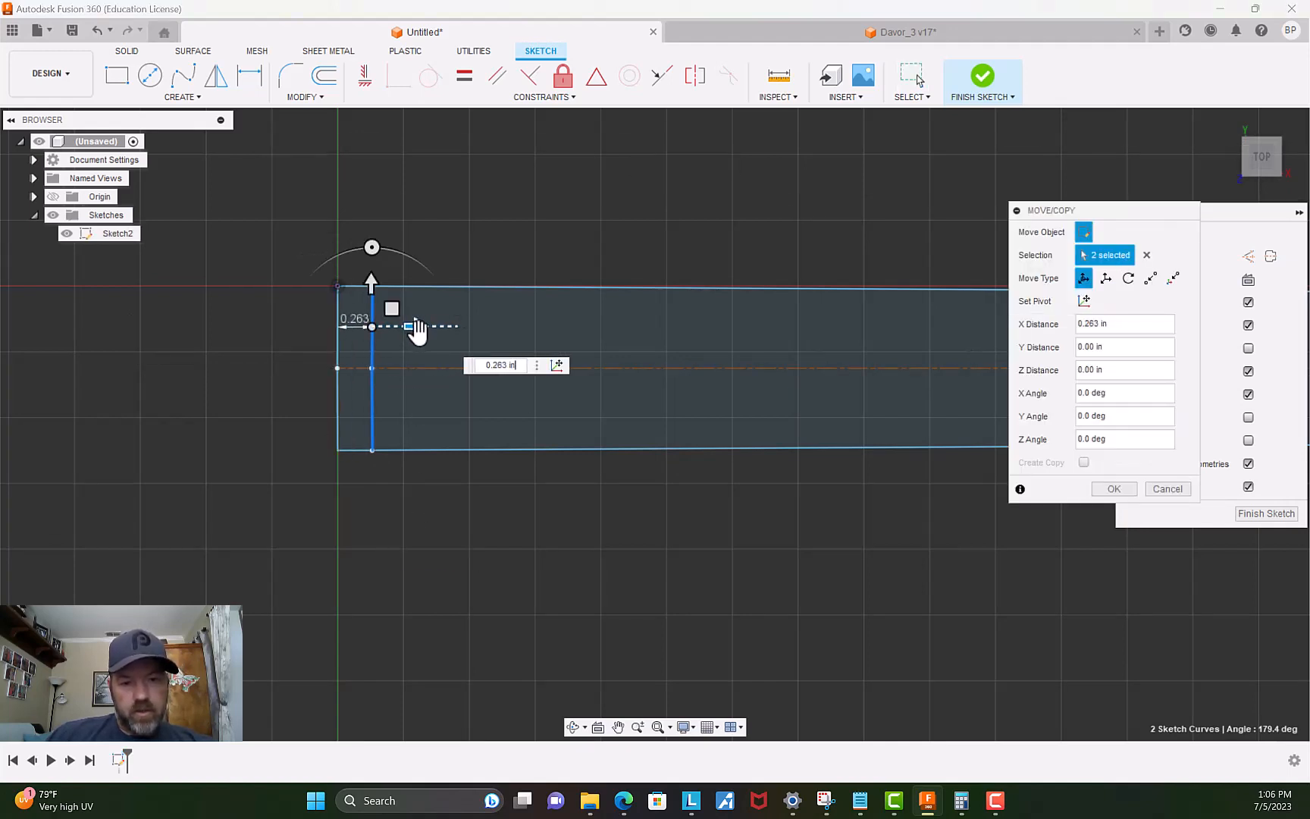
text(1)
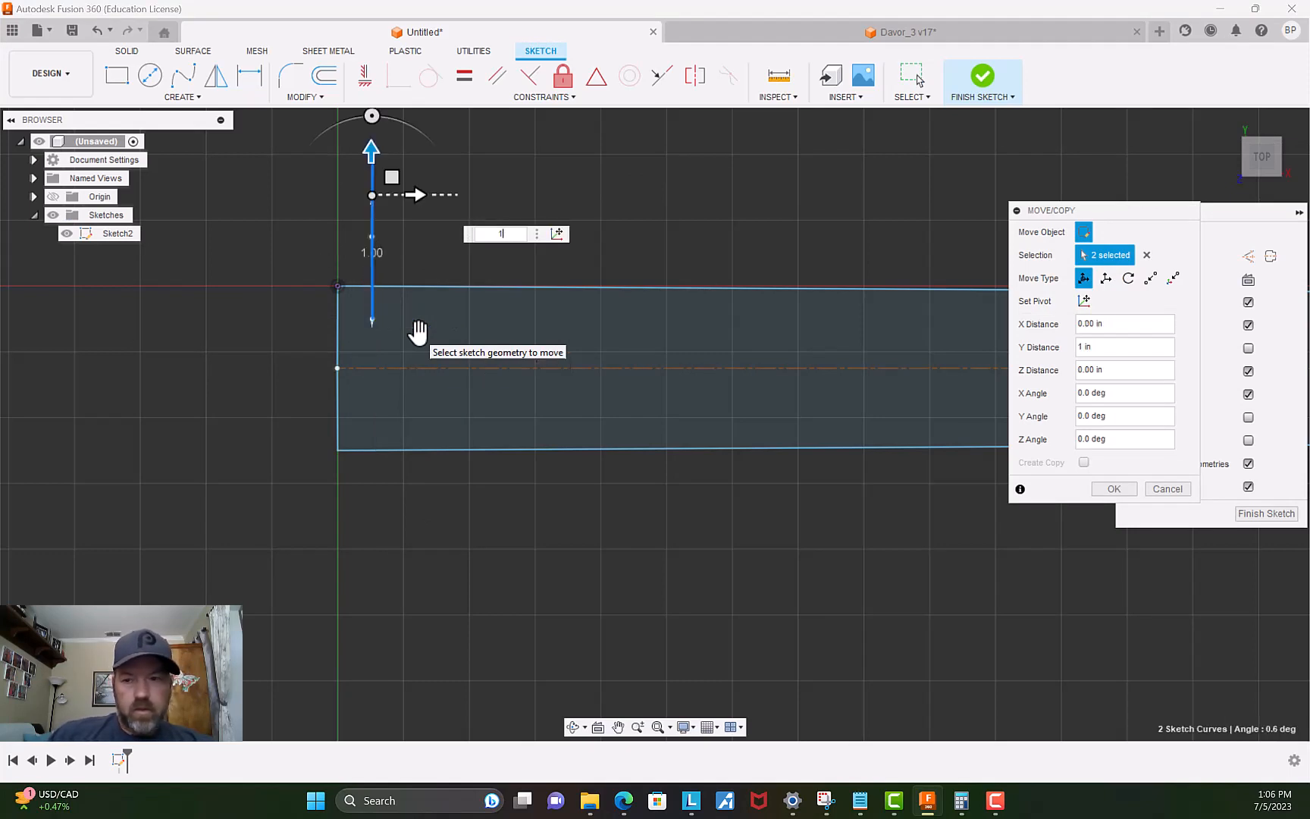
click(1092, 324)
text(12in)
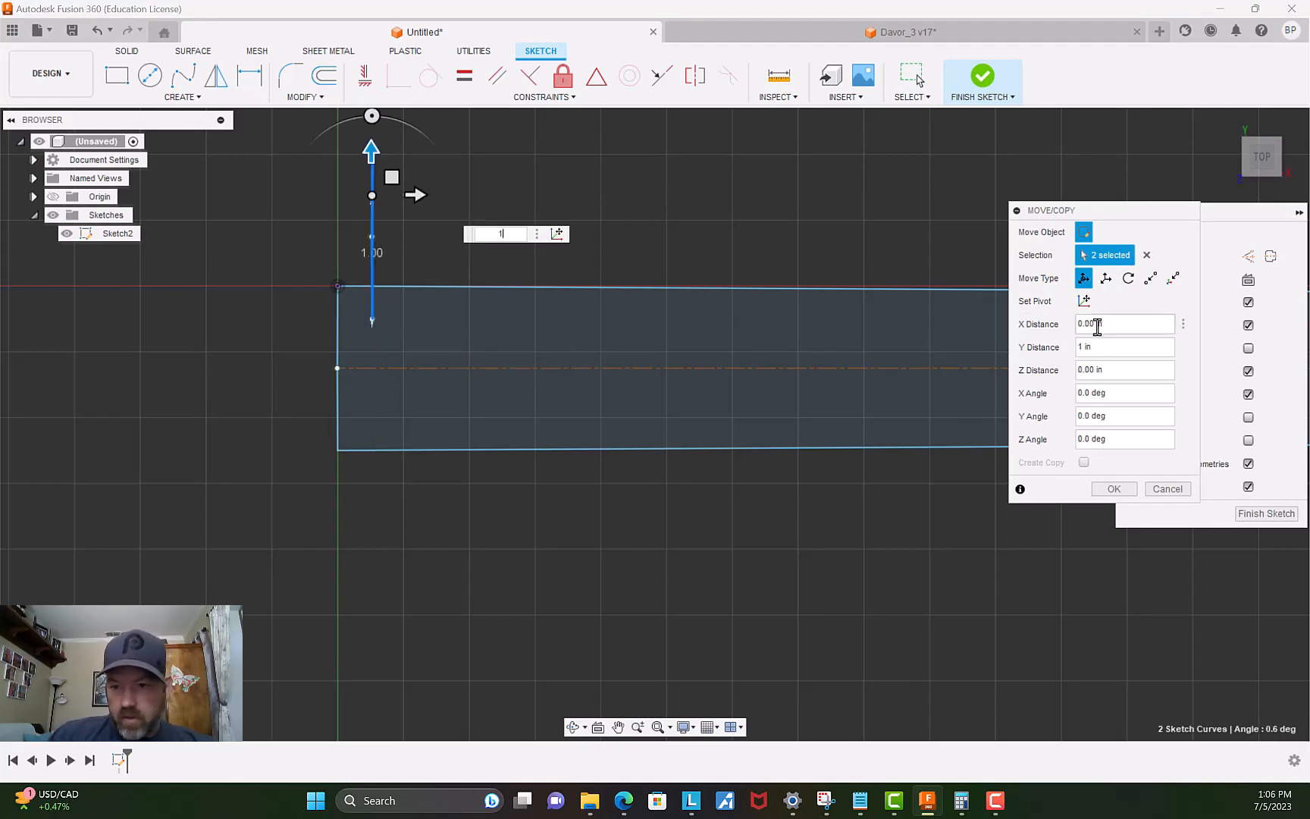
key(Tab)
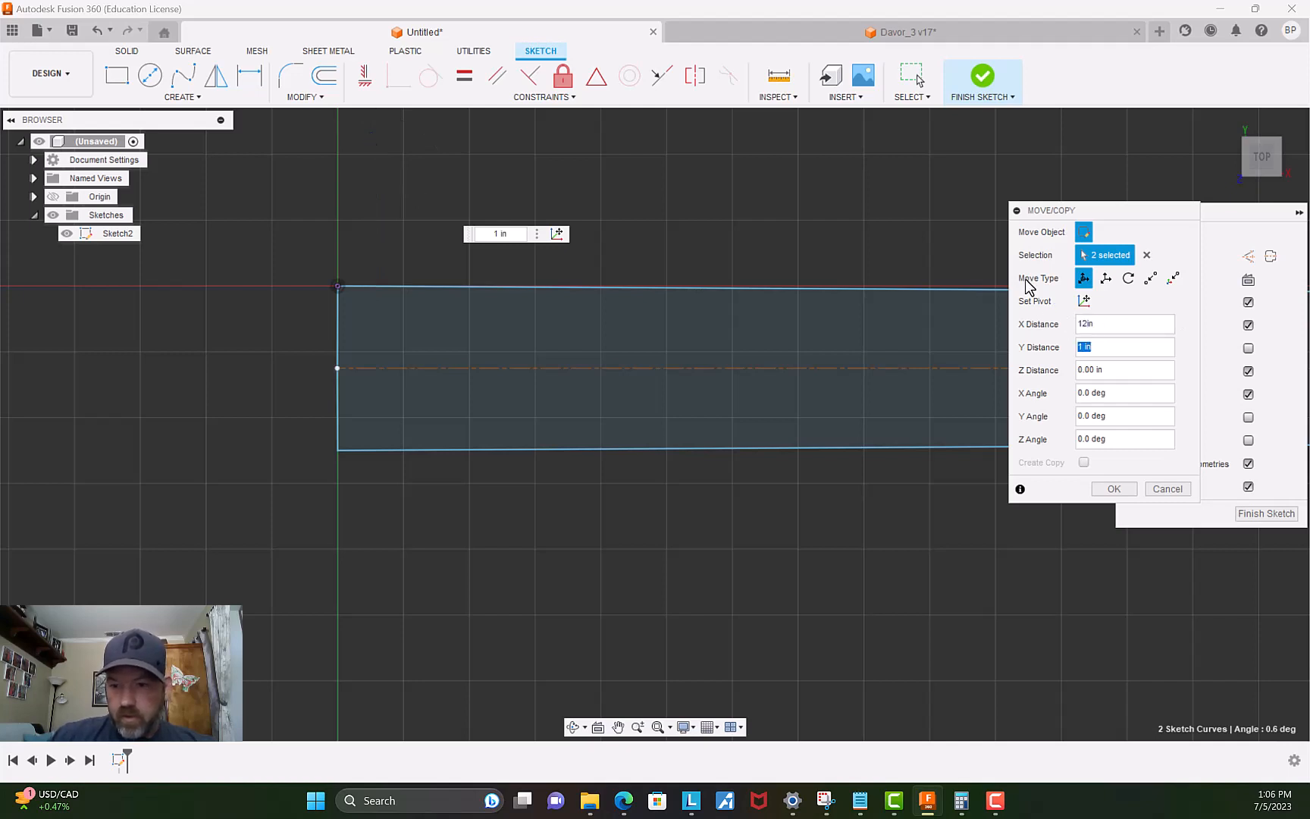
text(0)
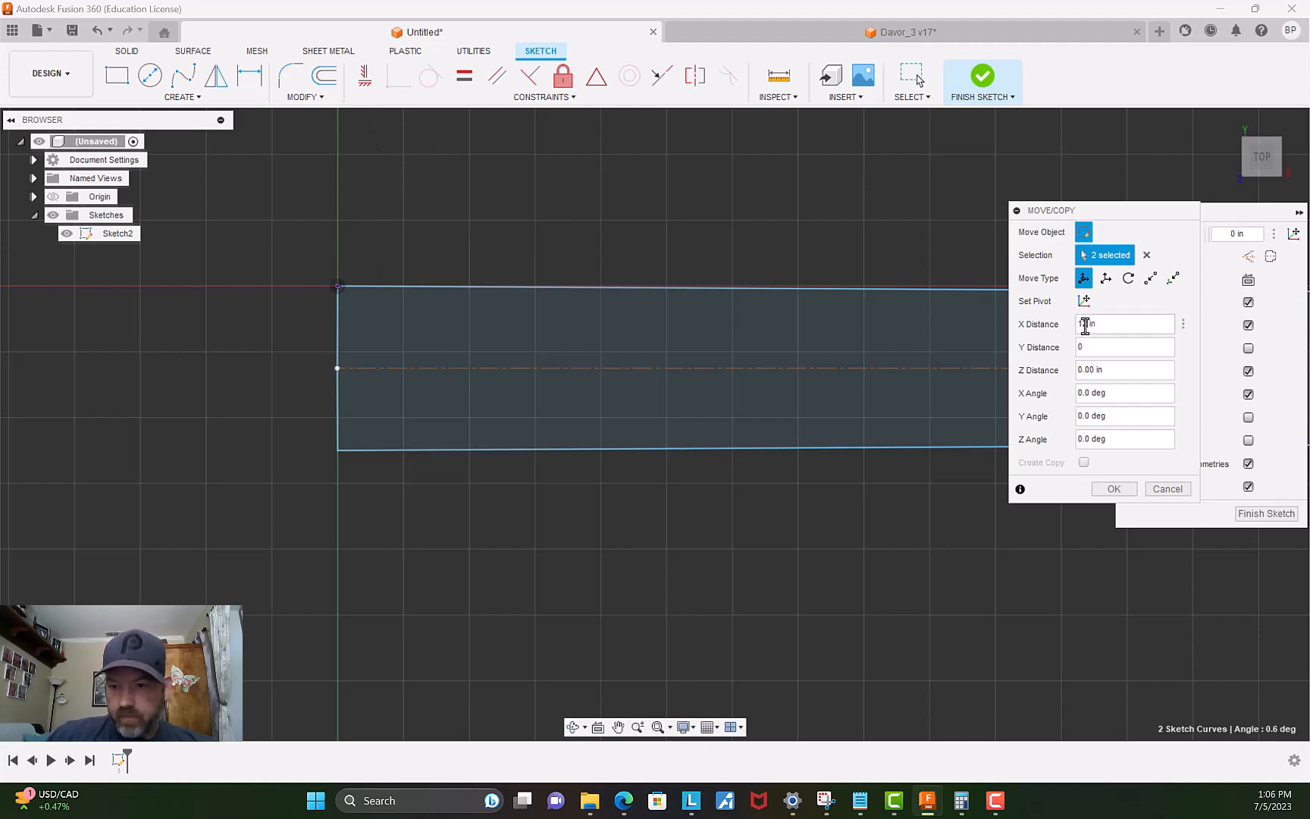
text(1)
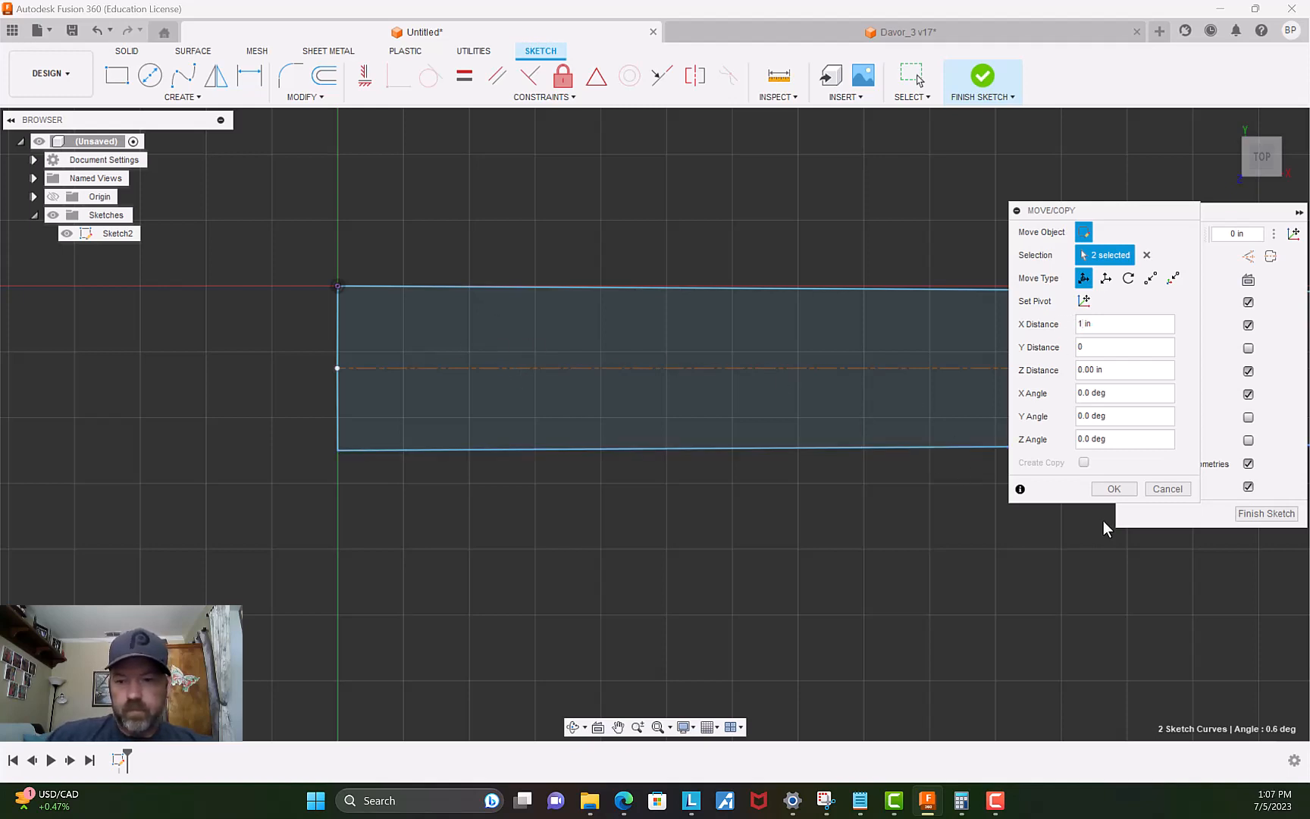
click(1114, 489)
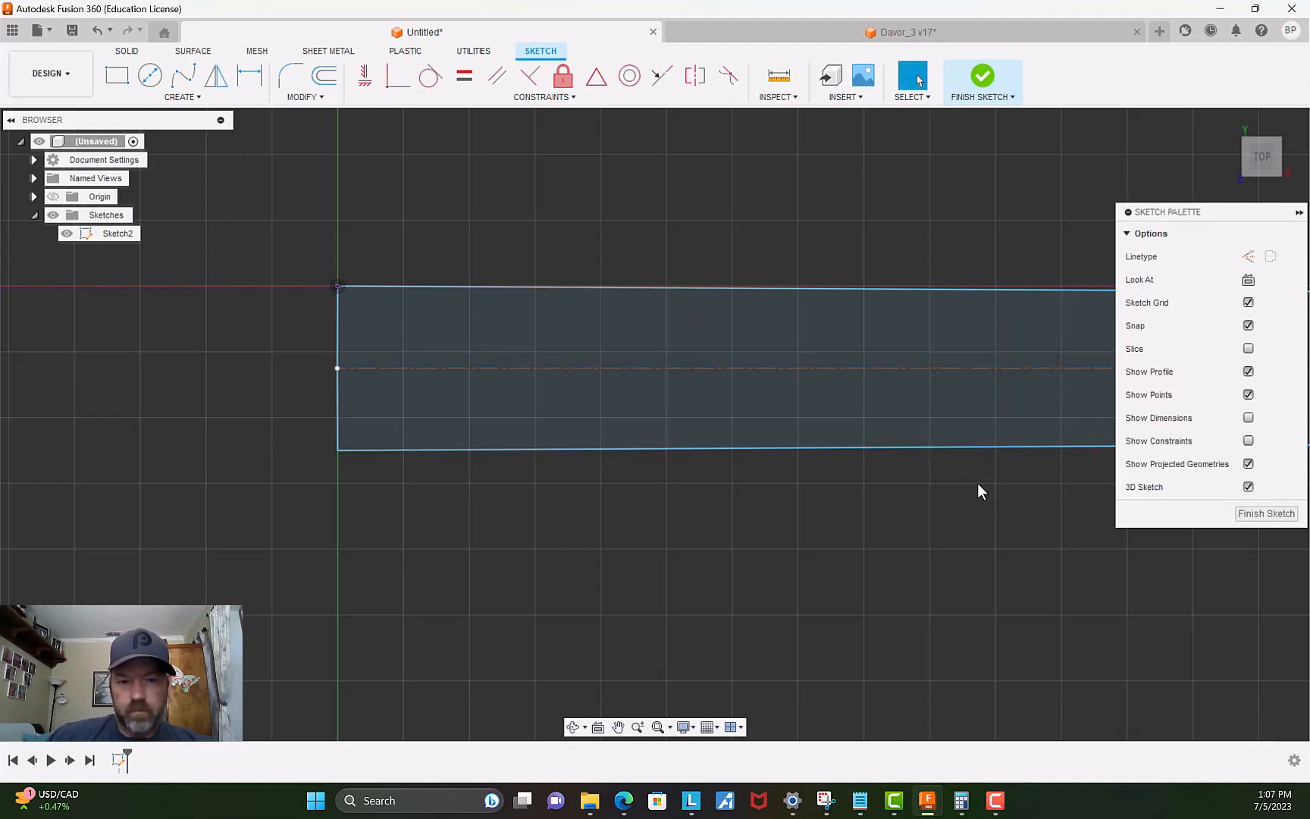
Undo the last move of the wide-end vertical lines.
scroll(690, 375, down, 3)
scroll(716, 423, down, 3)
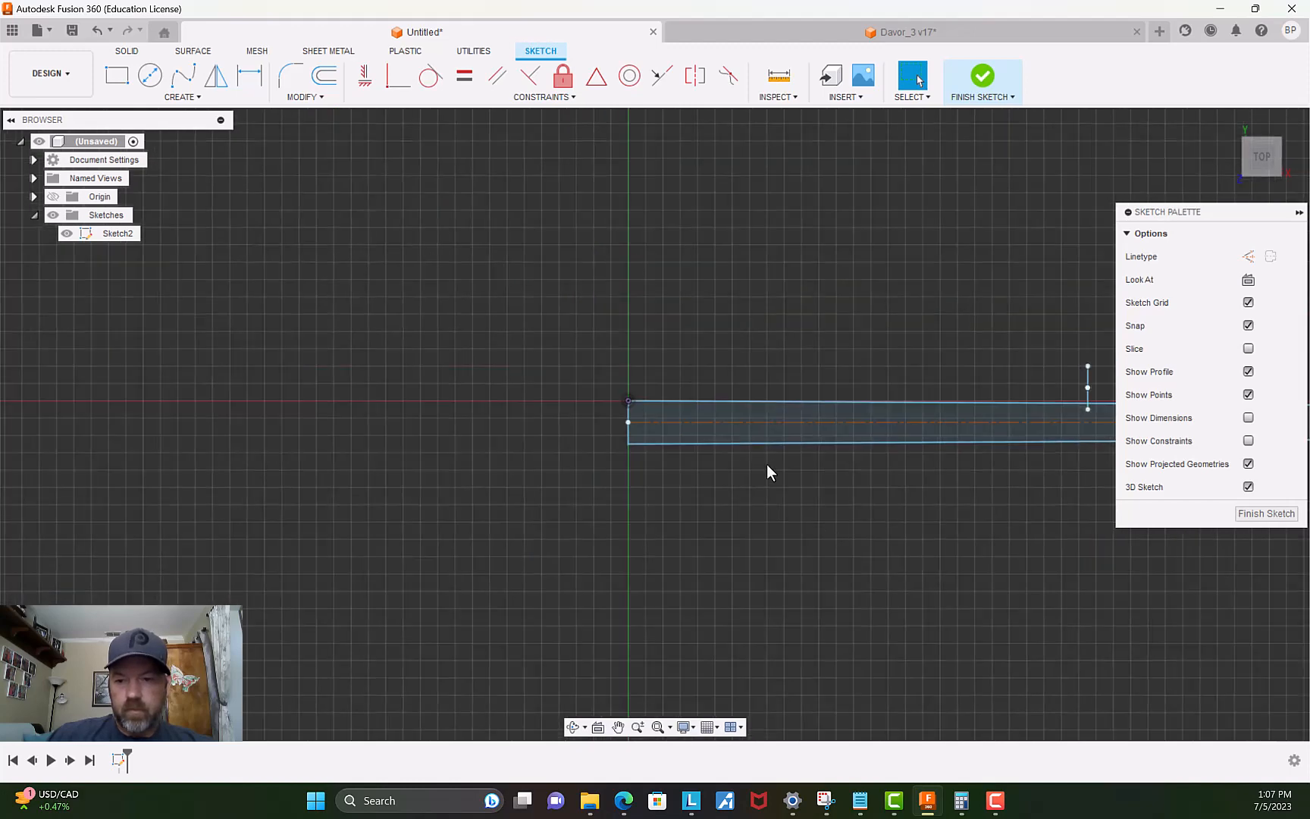
click(98, 30)
Use Move/Copy to place the two wide-end vertical lines 1 in inward along X.
scroll(584, 470, up, 5)
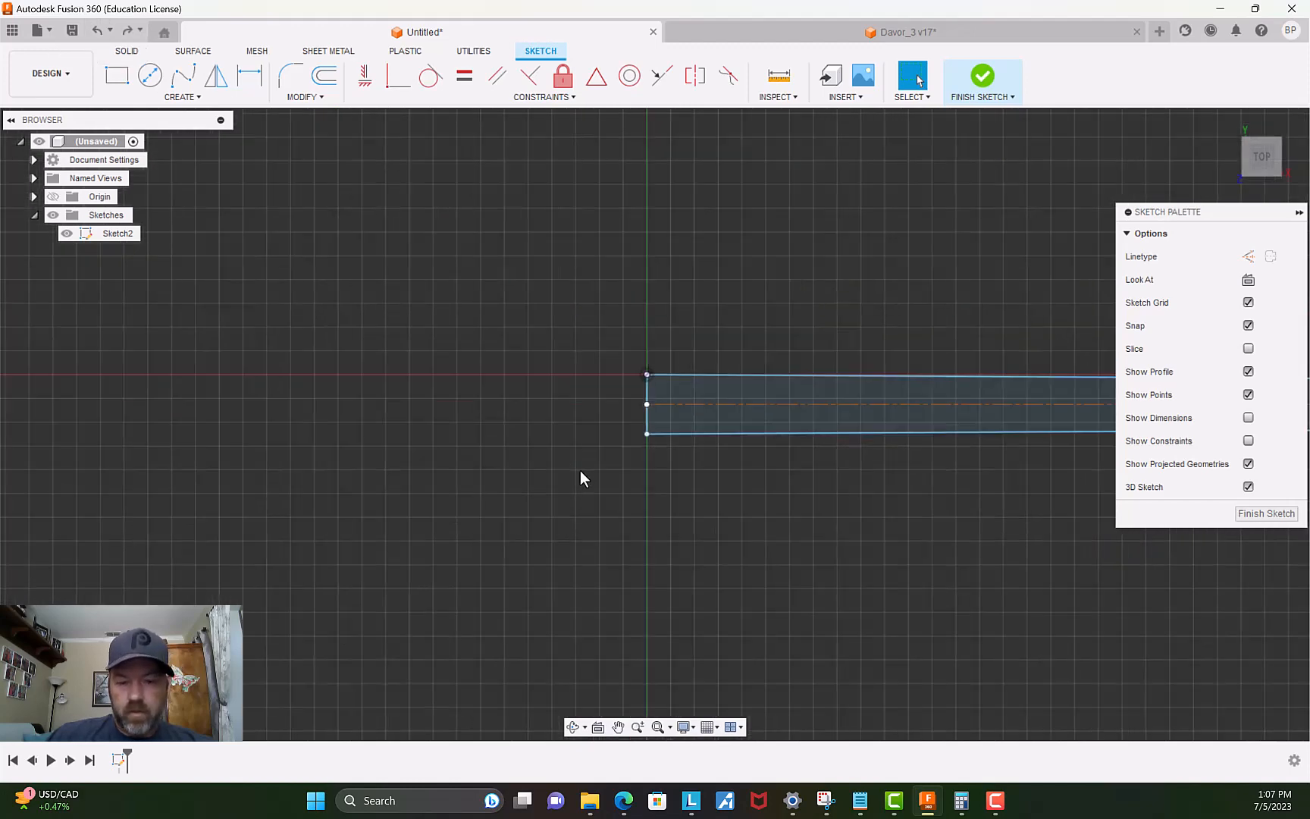
middle_drag(737, 547, 511, 503)
scroll(512, 502, up, 4)
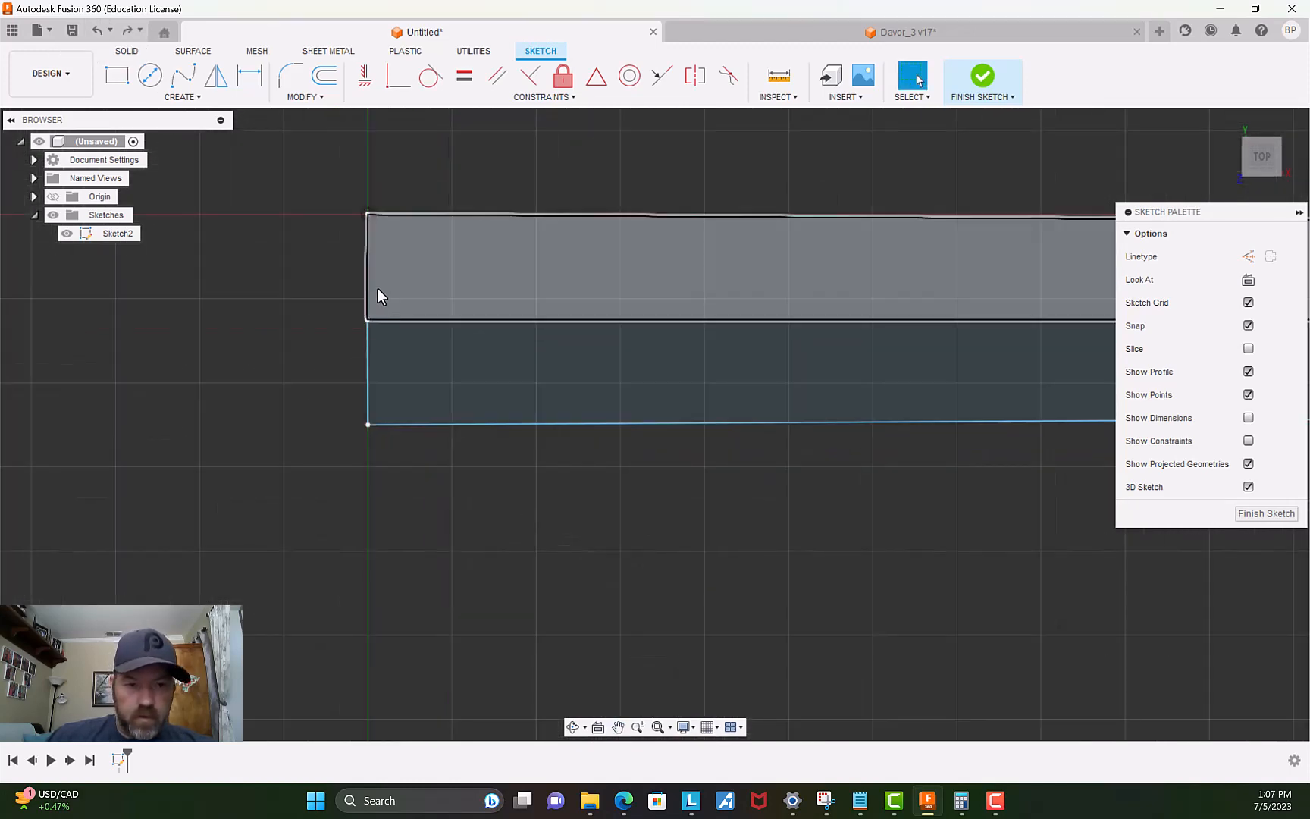
click(368, 281)
shift+click(366, 373)
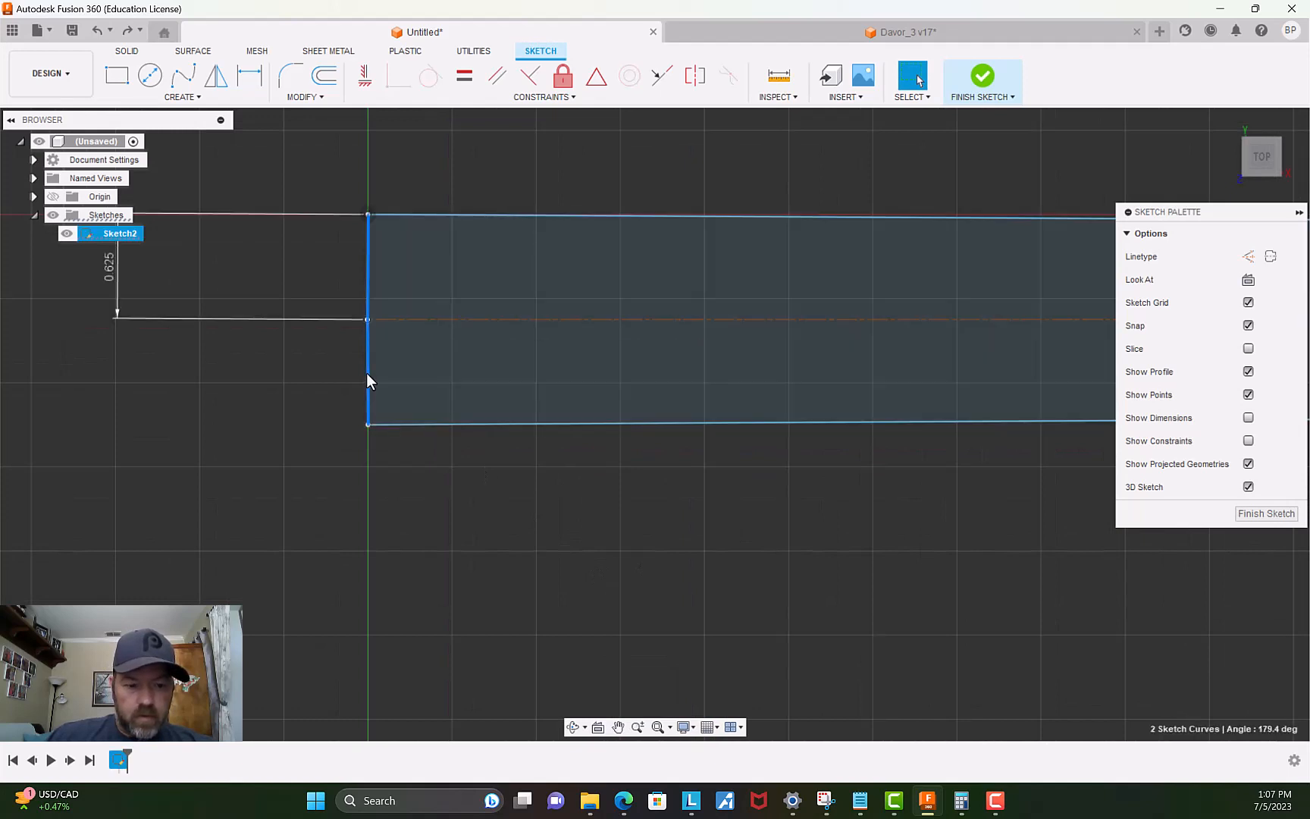
key(m)
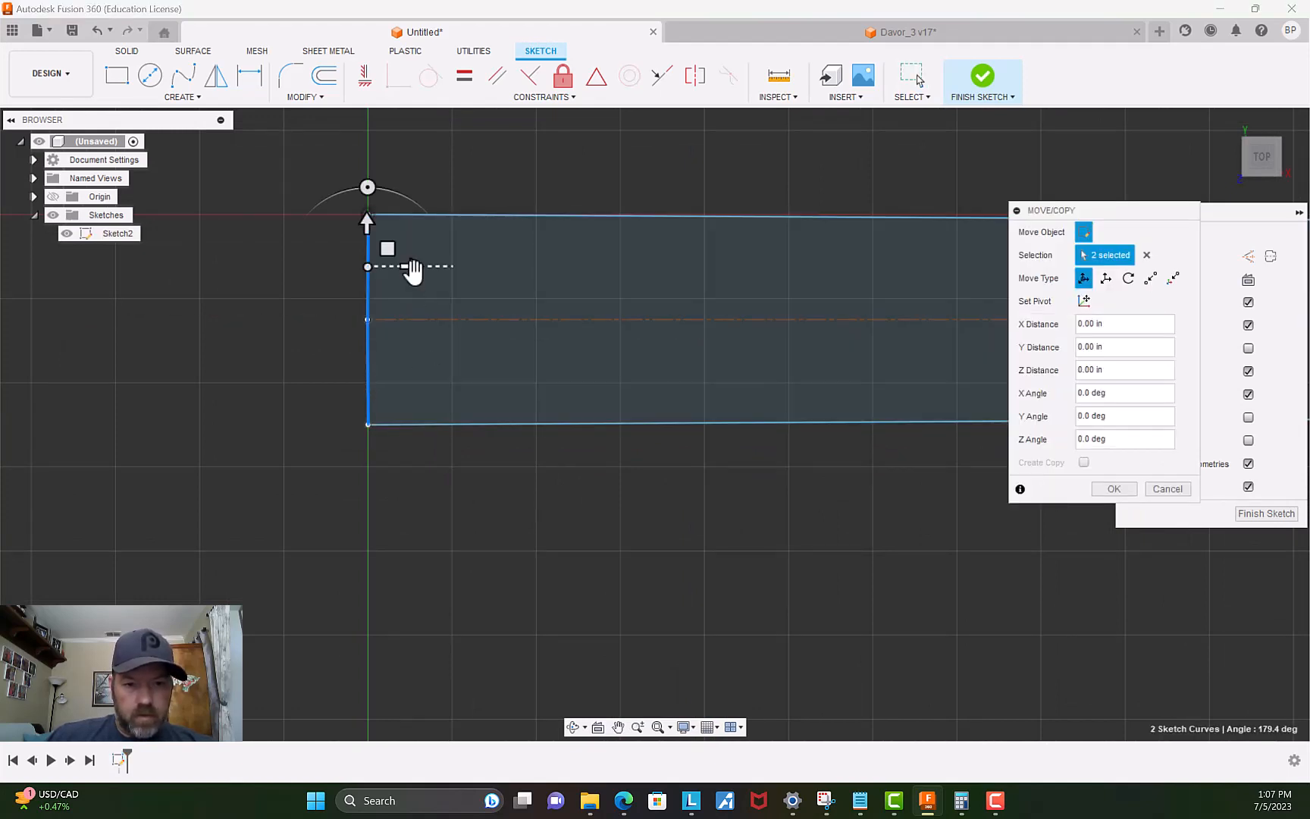
drag(412, 271, 461, 266)
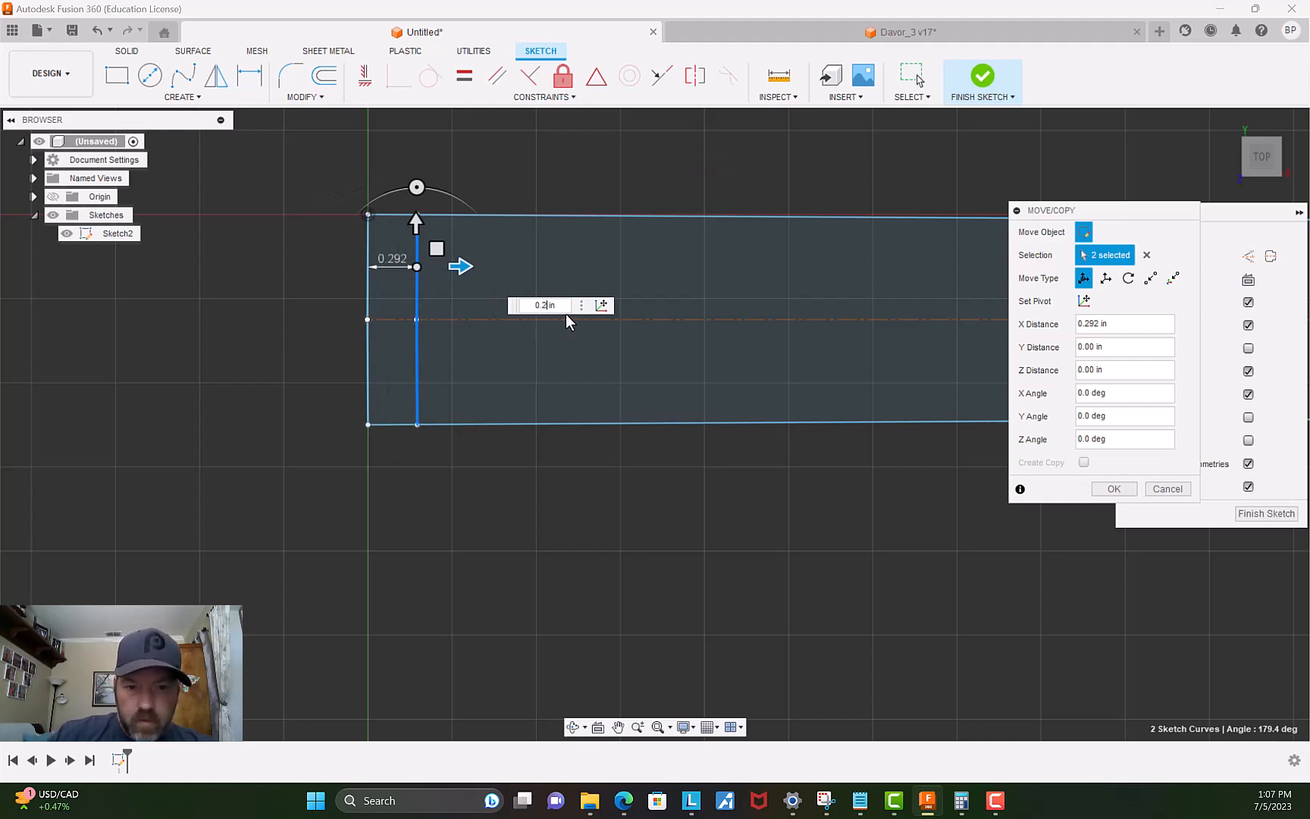
key(BackSpace)
key(BackSpace)
key(BackSpace)
text(1)
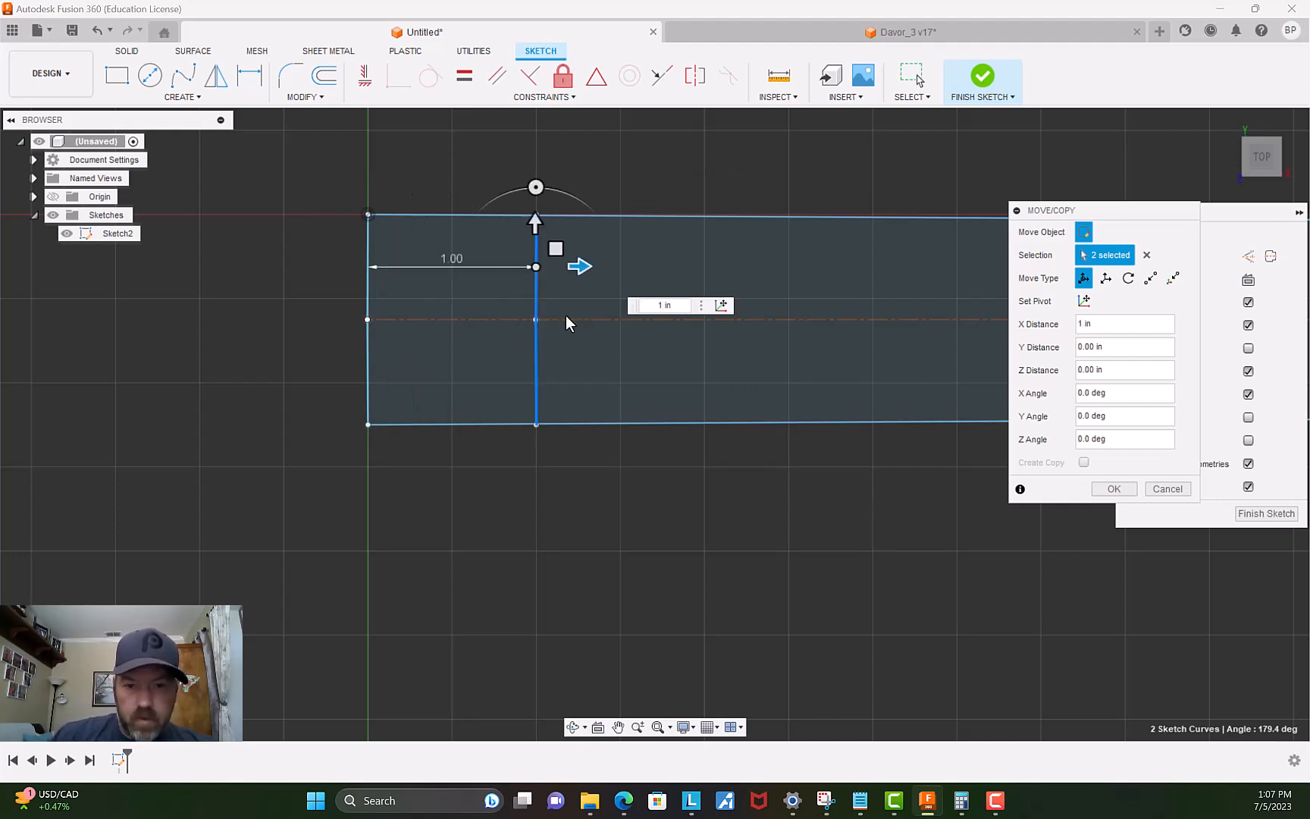
key(Return)
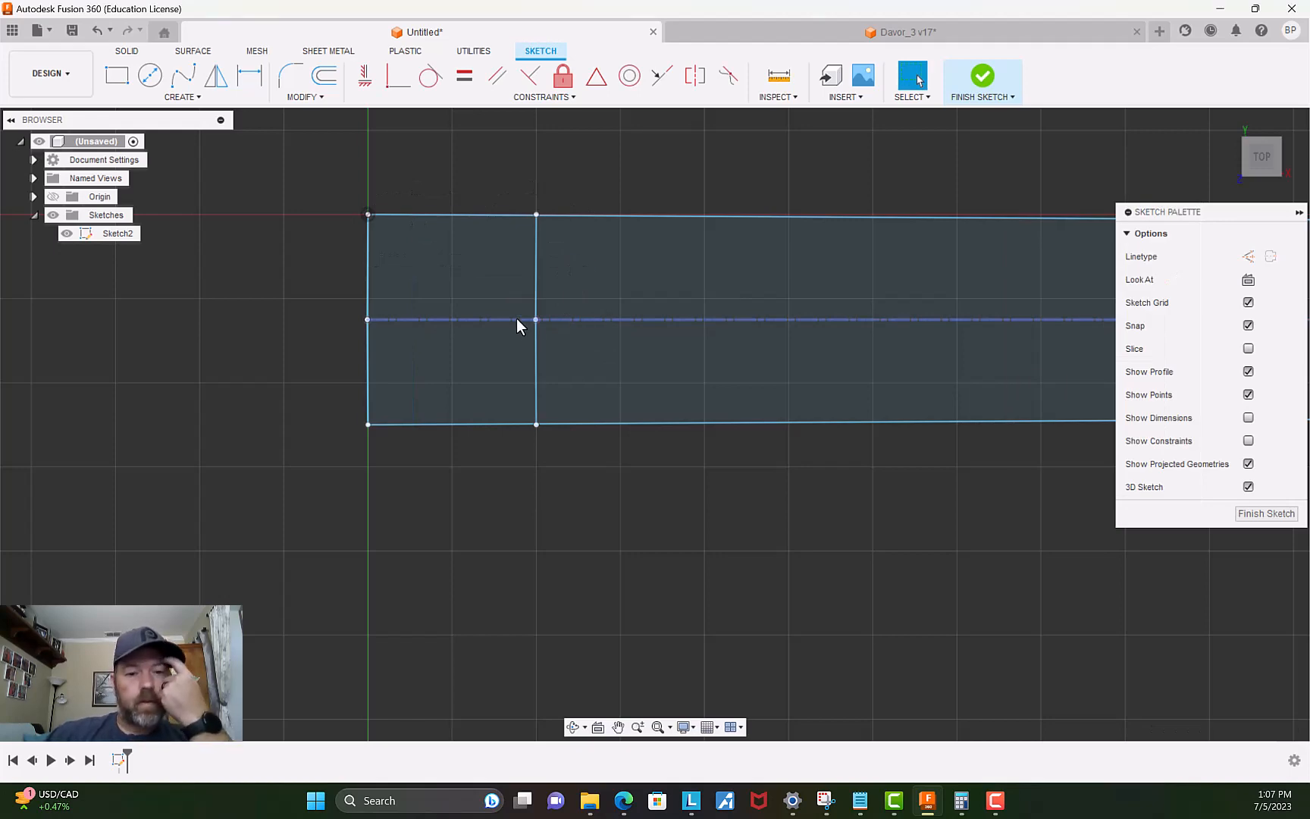
Use Move/Copy to place the two narrow-end vertical lines at an X distance of -1 in, inside the profile.
scroll(602, 461, down, 5)
scroll(562, 493, down, 3)
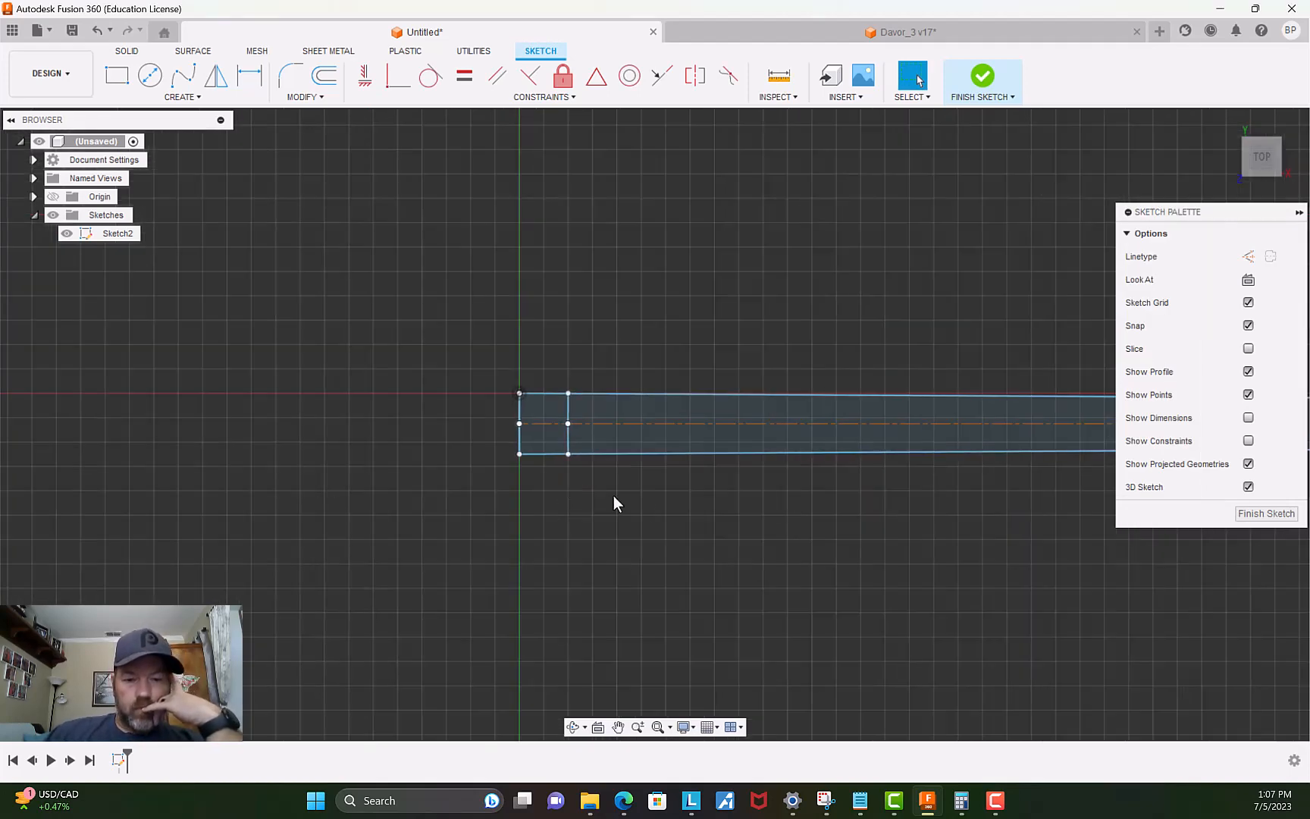
mouse_move(614, 502)
middle_down()
mouse_move(541, 477)
mouse_move(293, 447)
middle_up()
scroll(204, 422, down, 2)
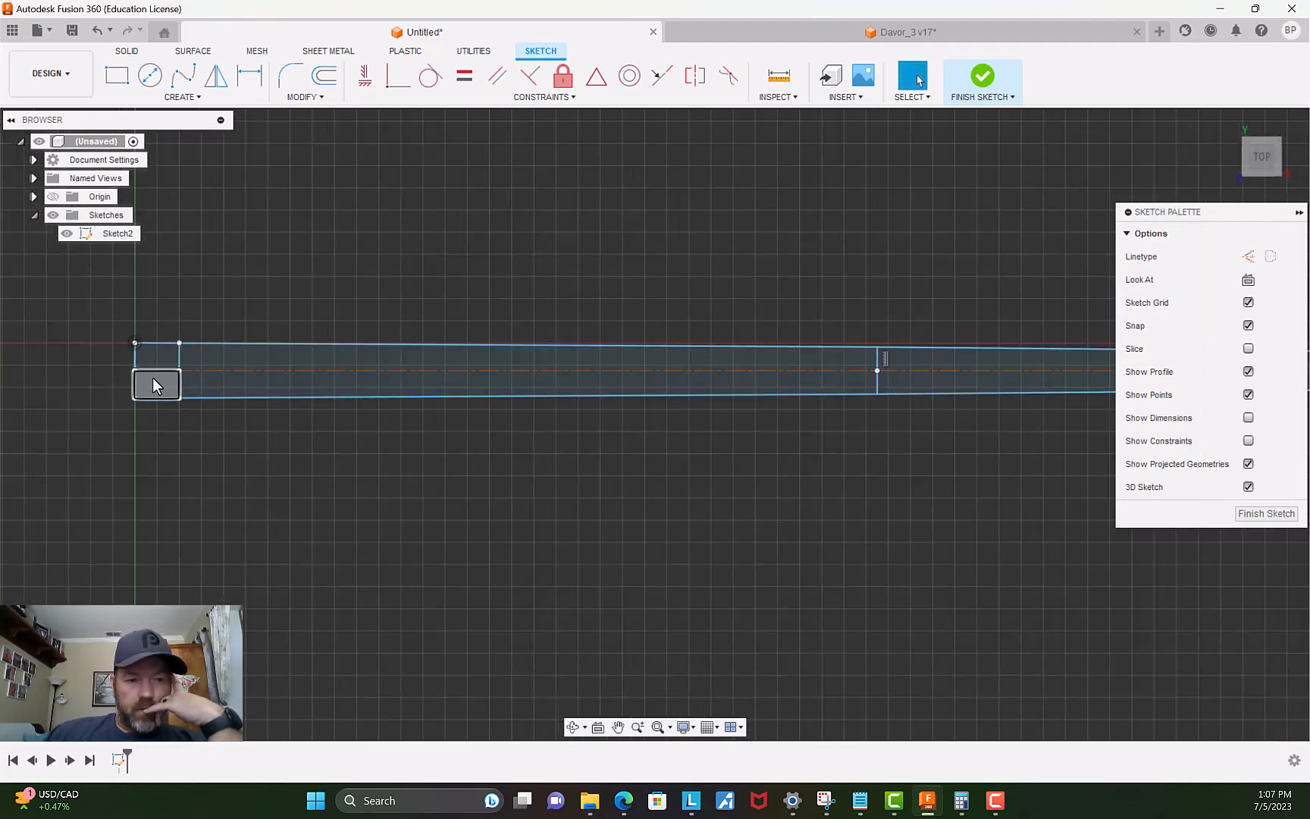
scroll(788, 473, down, 2)
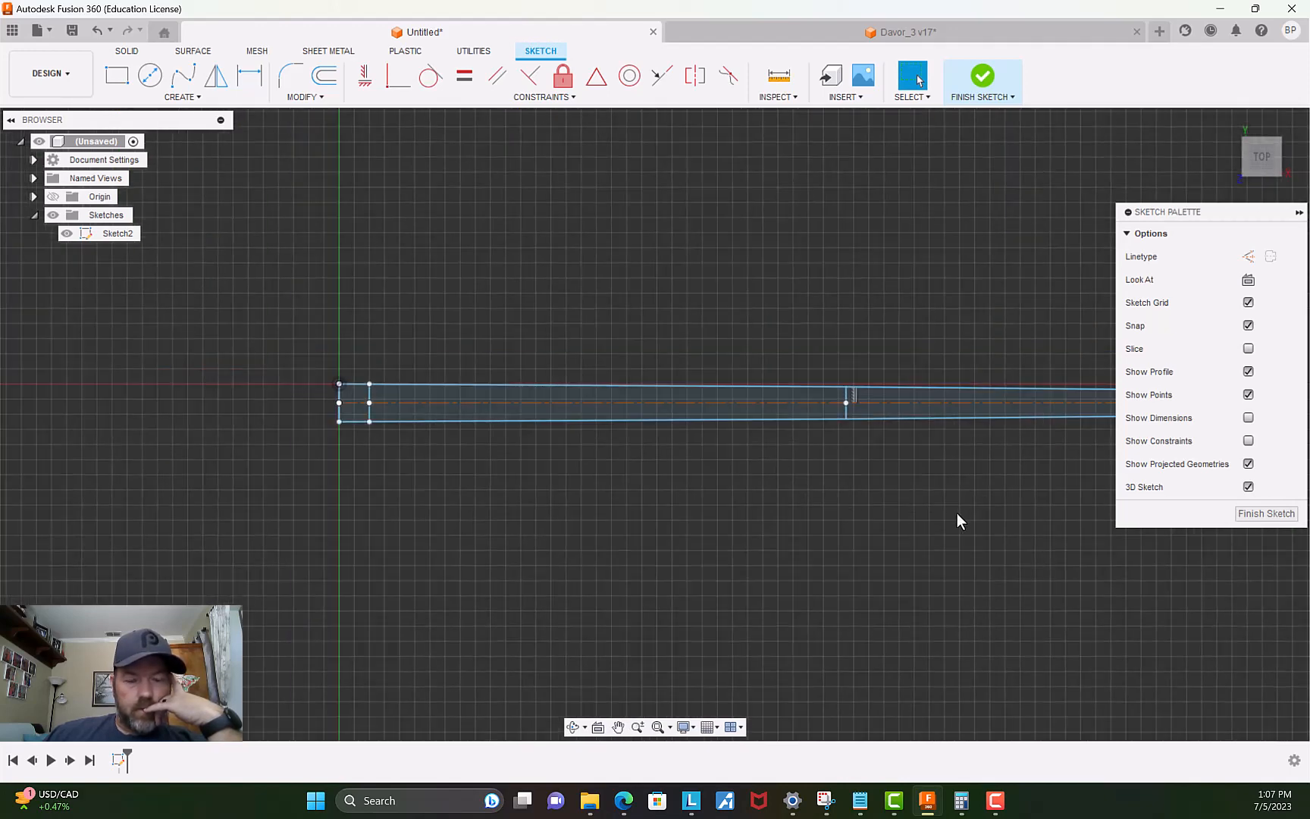
mouse_move(988, 517)
middle_down()
mouse_move(722, 477)
mouse_move(654, 444)
middle_up()
scroll(696, 351, up, 3)
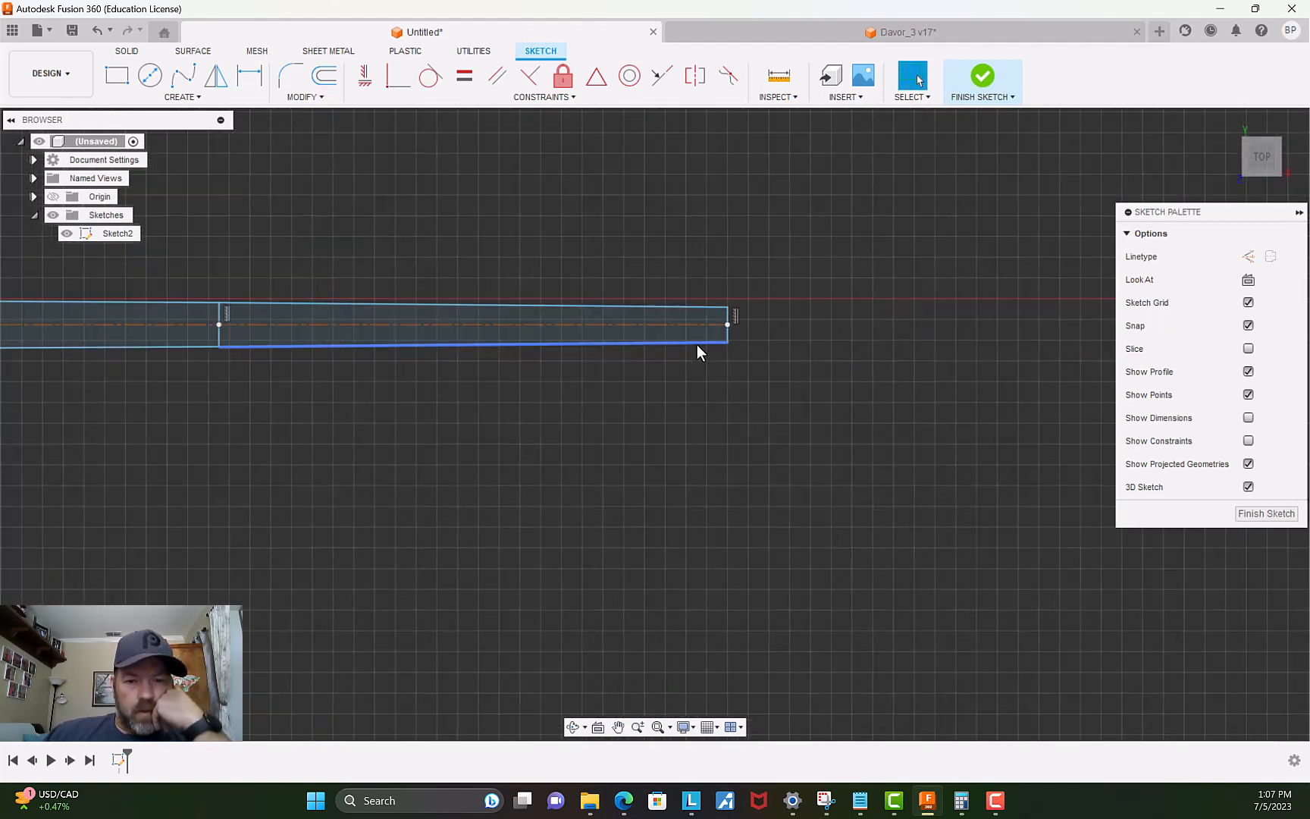
scroll(704, 322, up, 3)
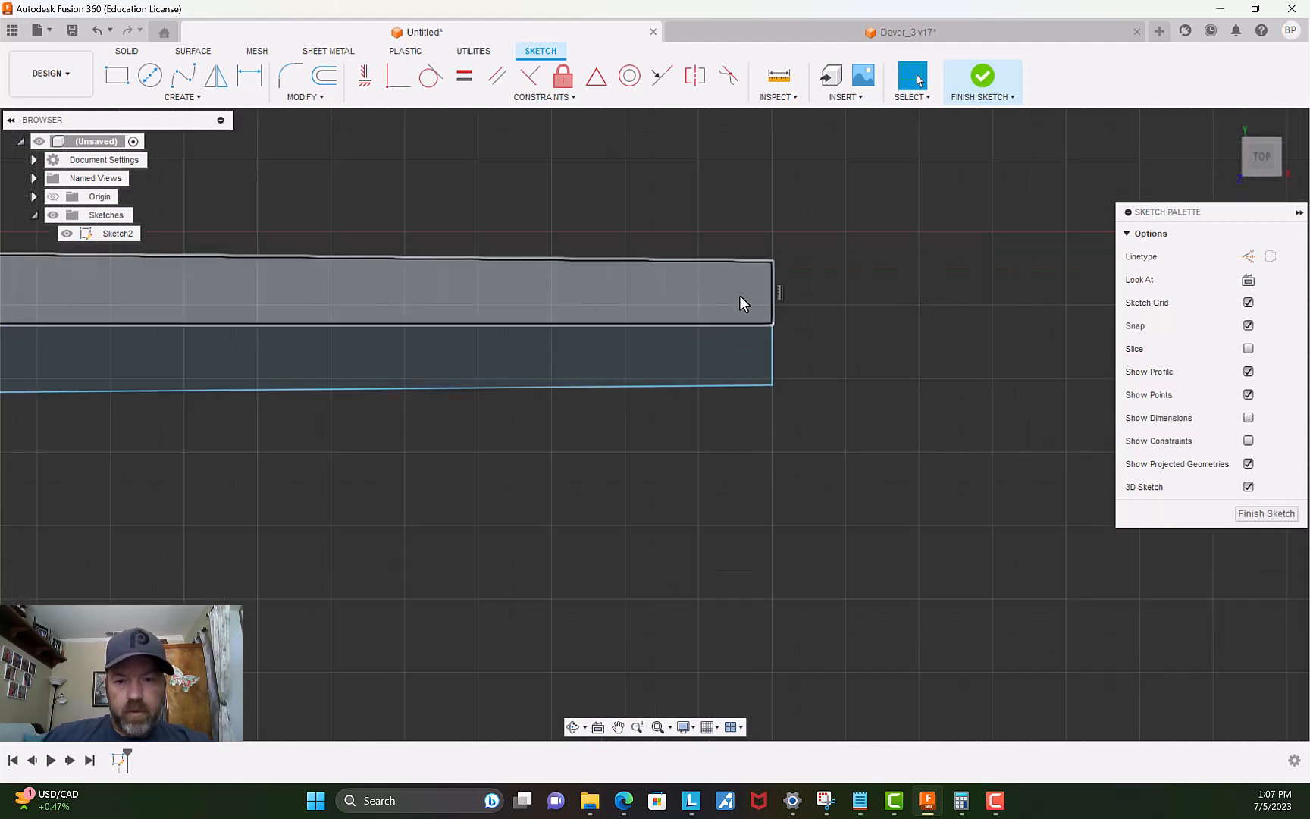
click(787, 303)
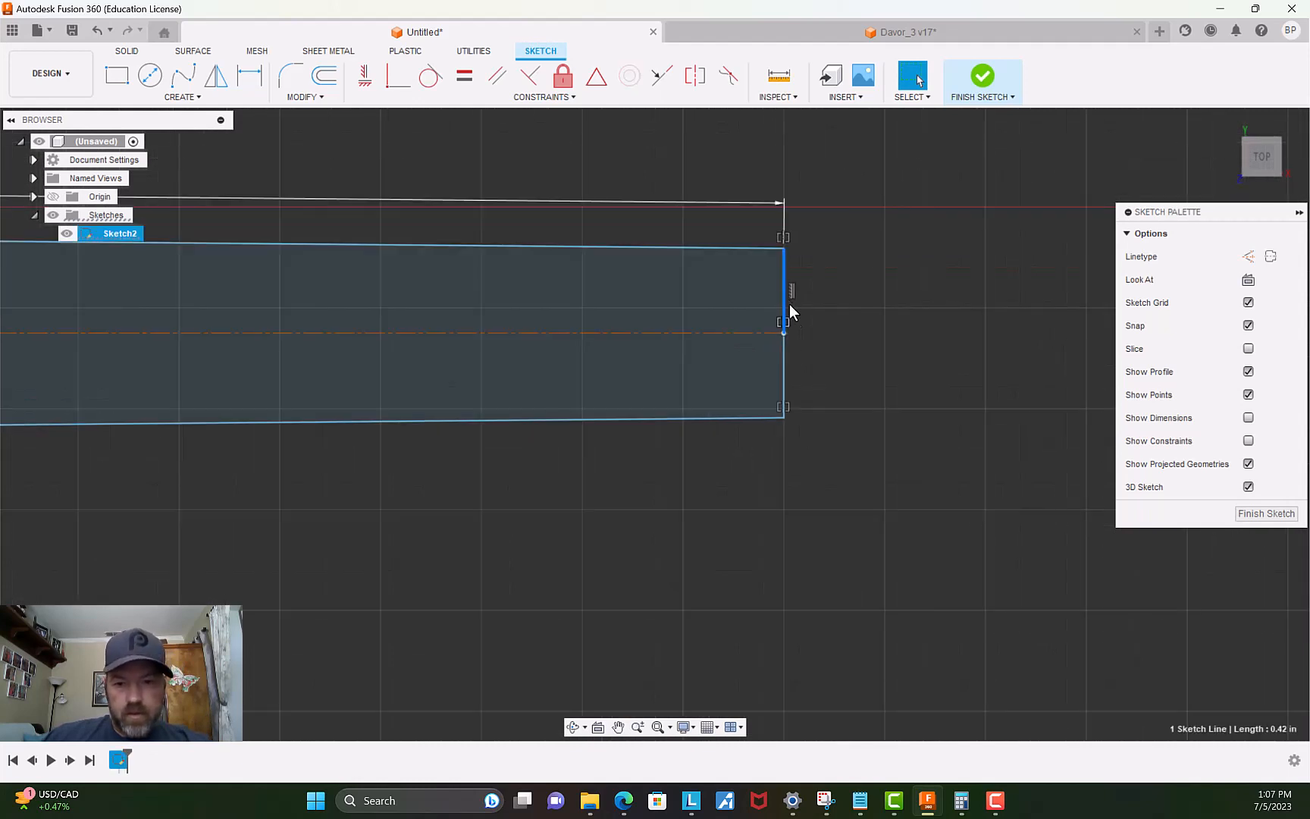
ctrl+click(786, 365)
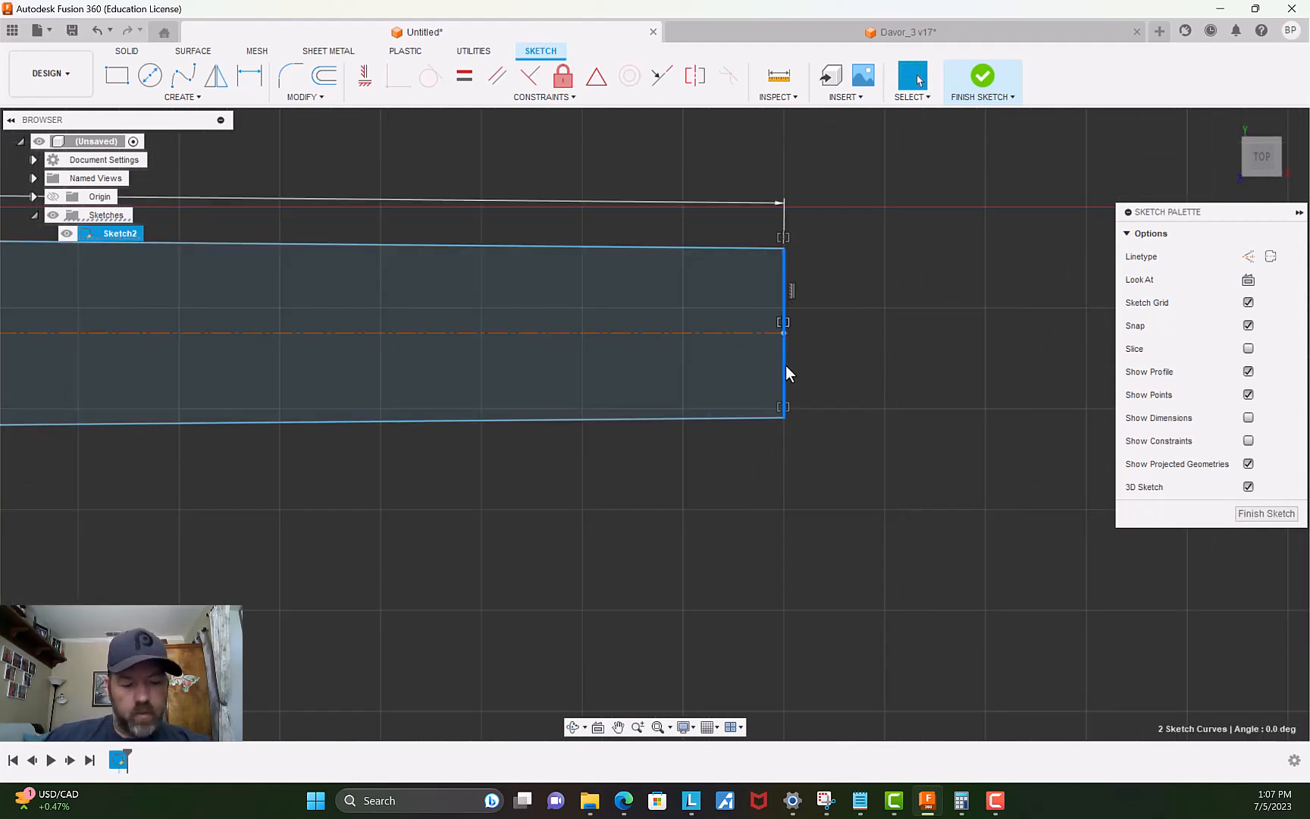
key(m)
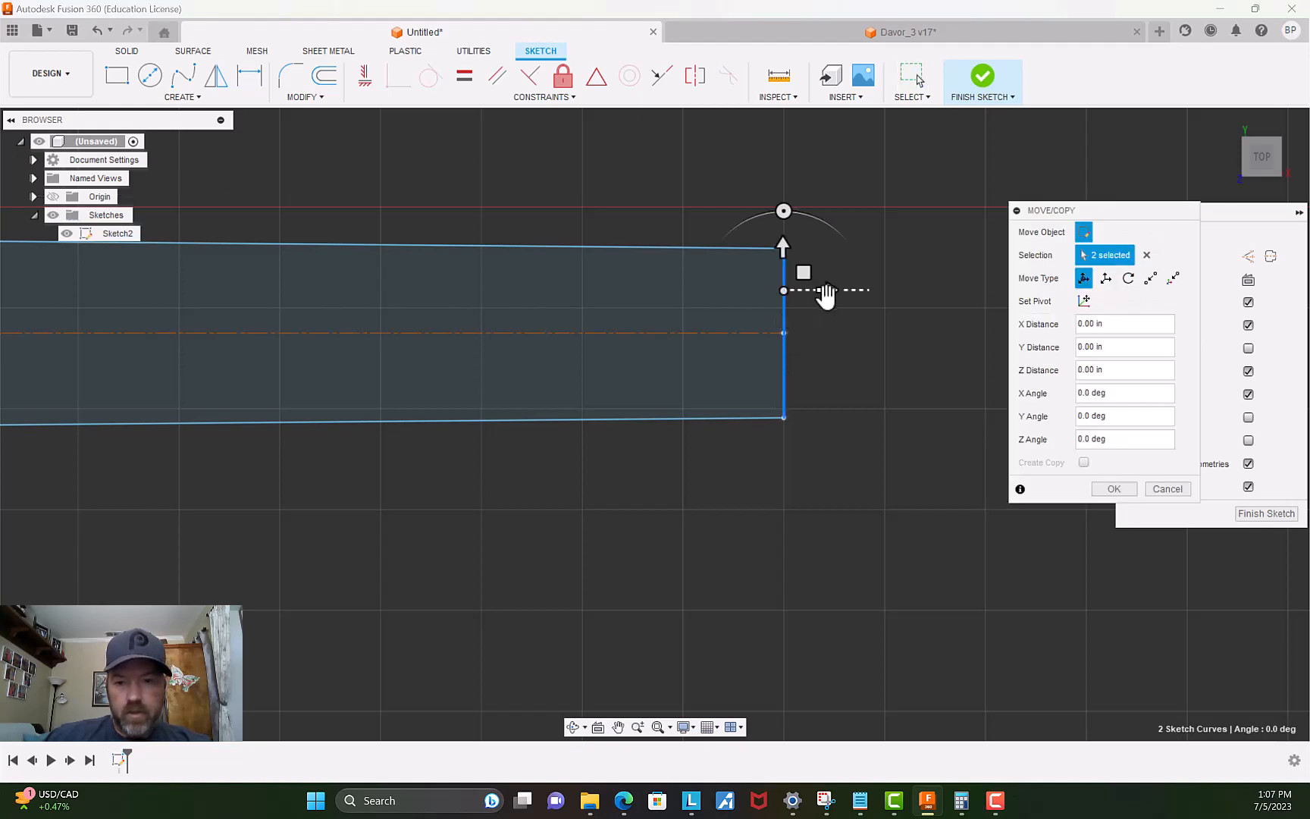
drag(827, 291, 781, 301)
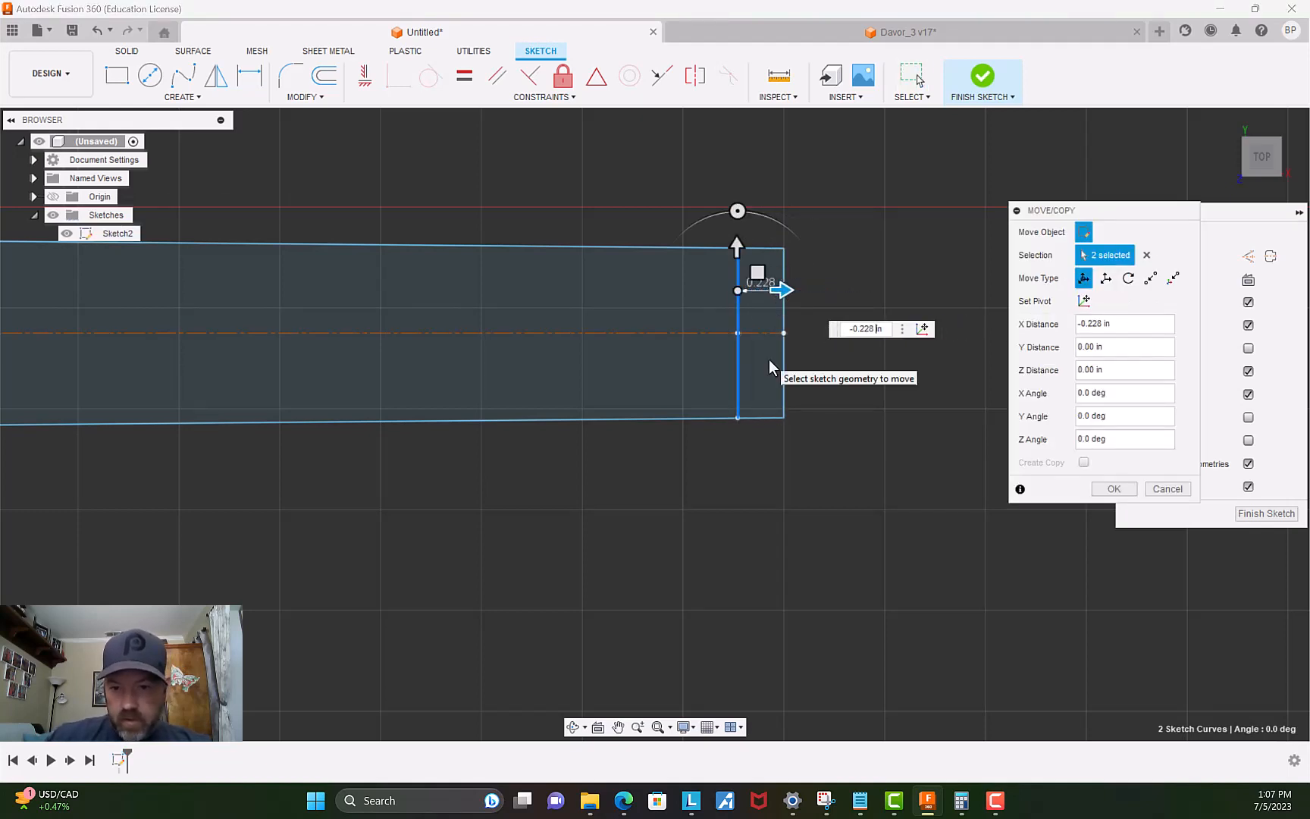
key(BackSpace)
key(BackSpace)
key(BackSpace)
key(BackSpace)
key(BackSpace)
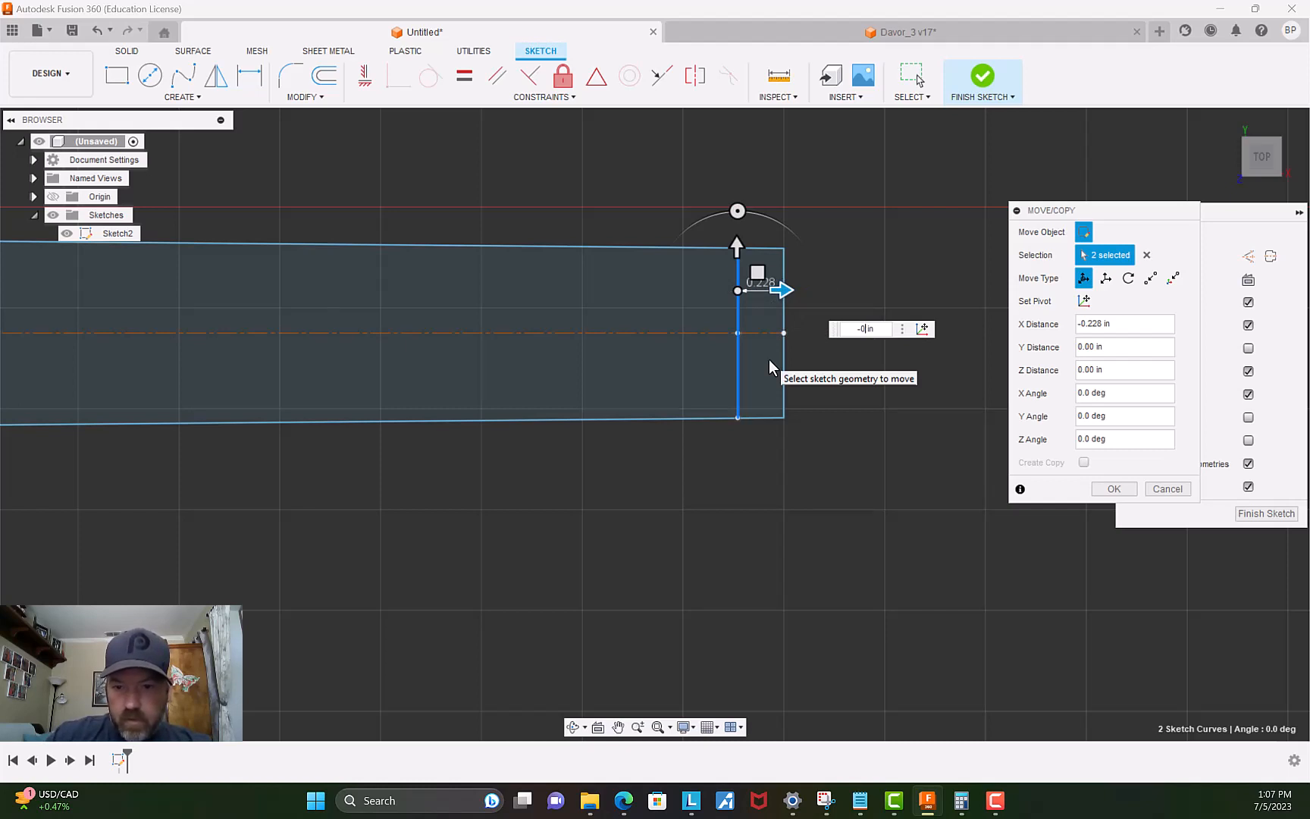
text(1)
key(Return)
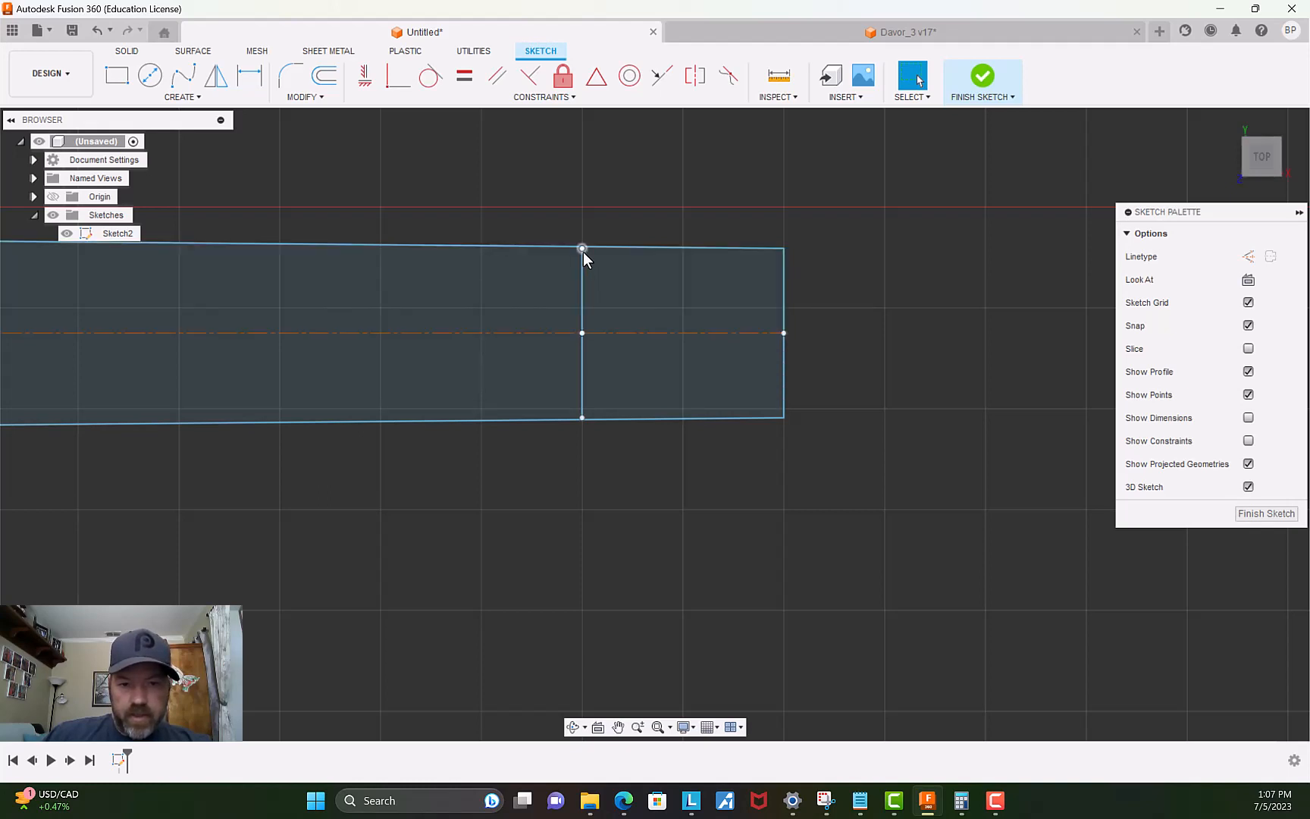
Extend the upper vertical line 1 in inside the narrow end to meet the profile's top edge.
scroll(585, 250, up, 5)
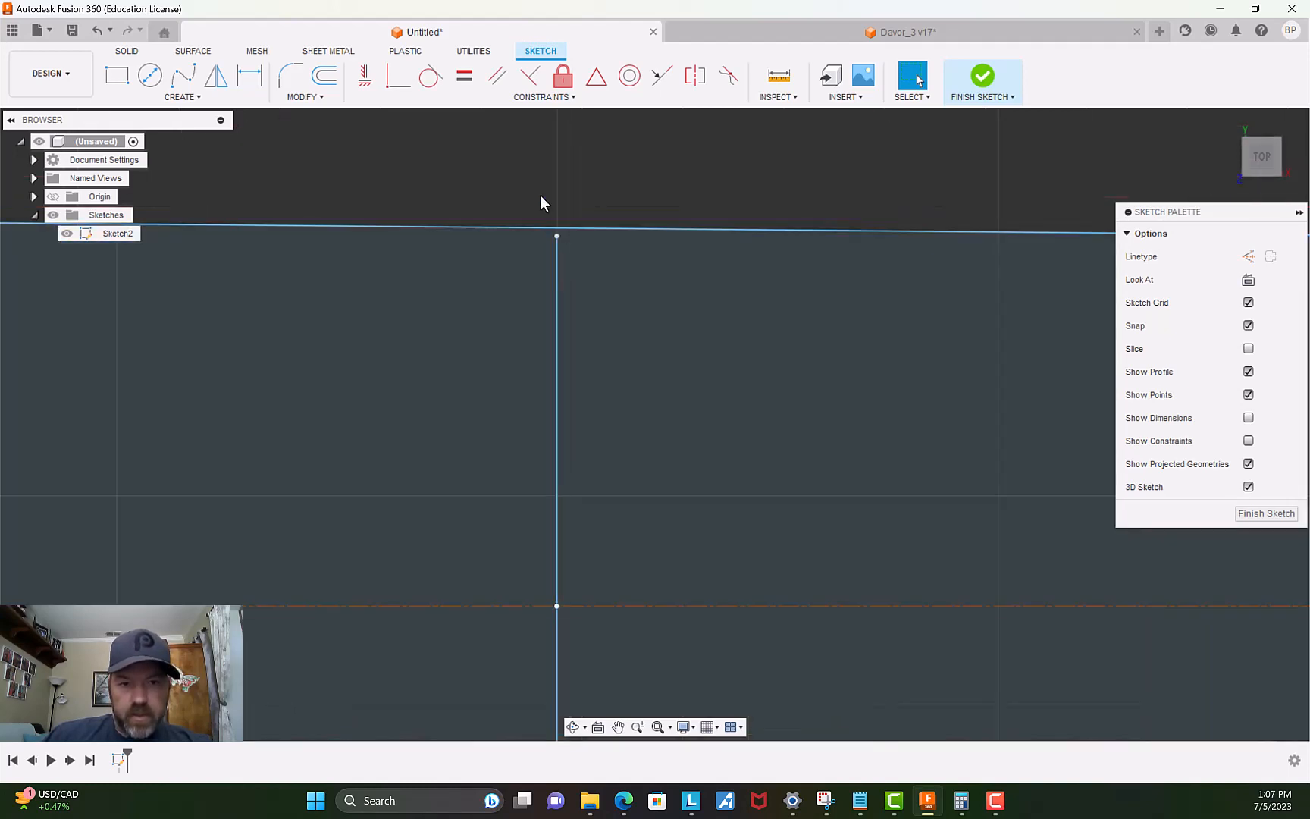
scroll(539, 220, up, 1)
click(304, 97)
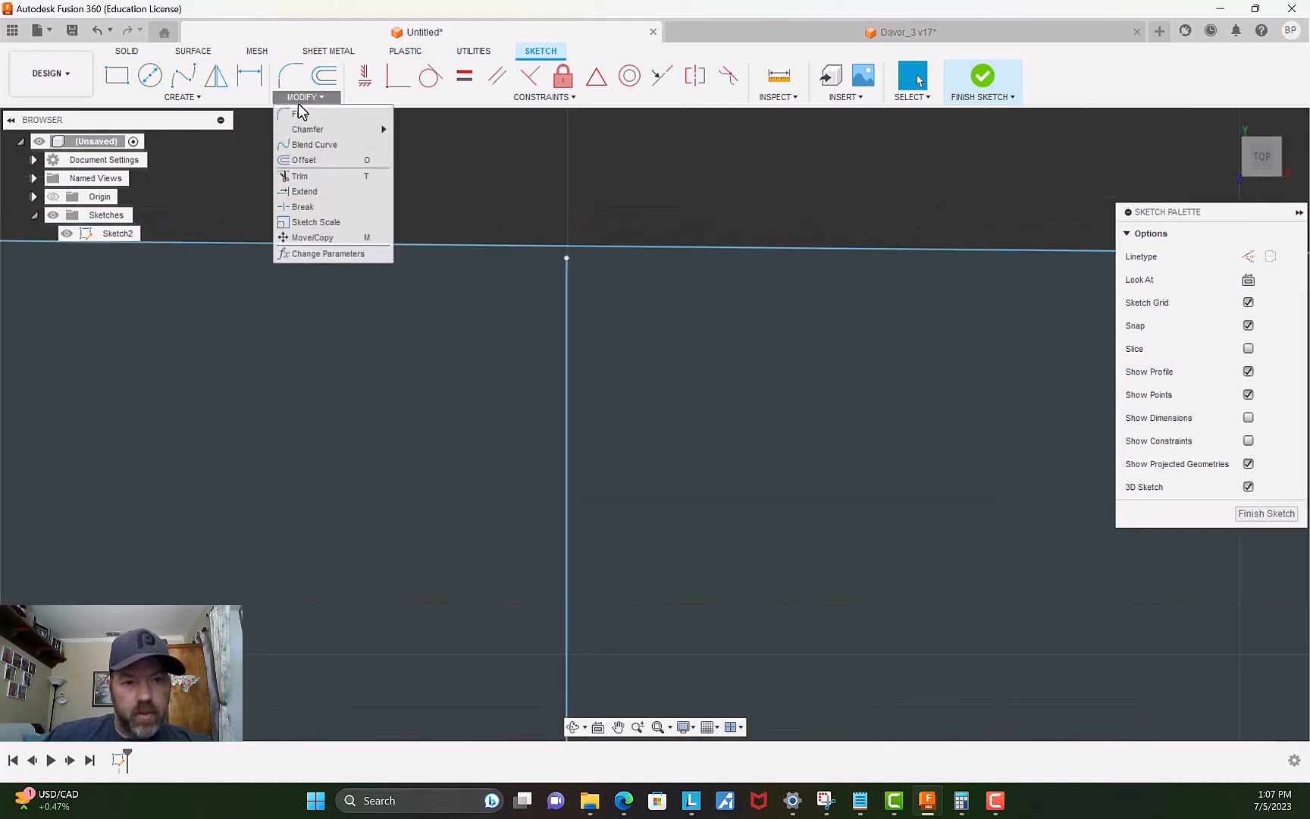
click(303, 176)
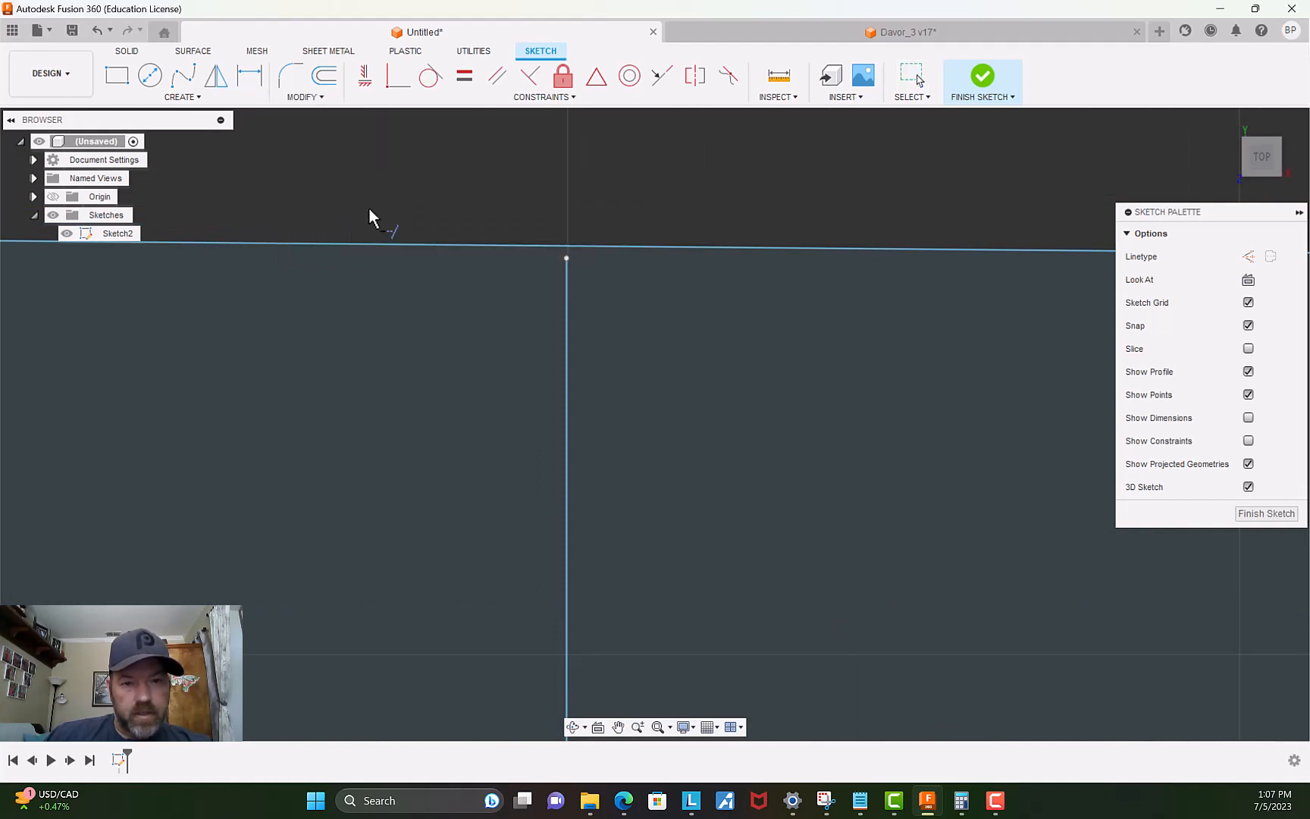
click(569, 272)
Extend the lower vertical line 1 in inside the narrow end to meet the profile's bottom edge.
scroll(608, 344, down, 1)
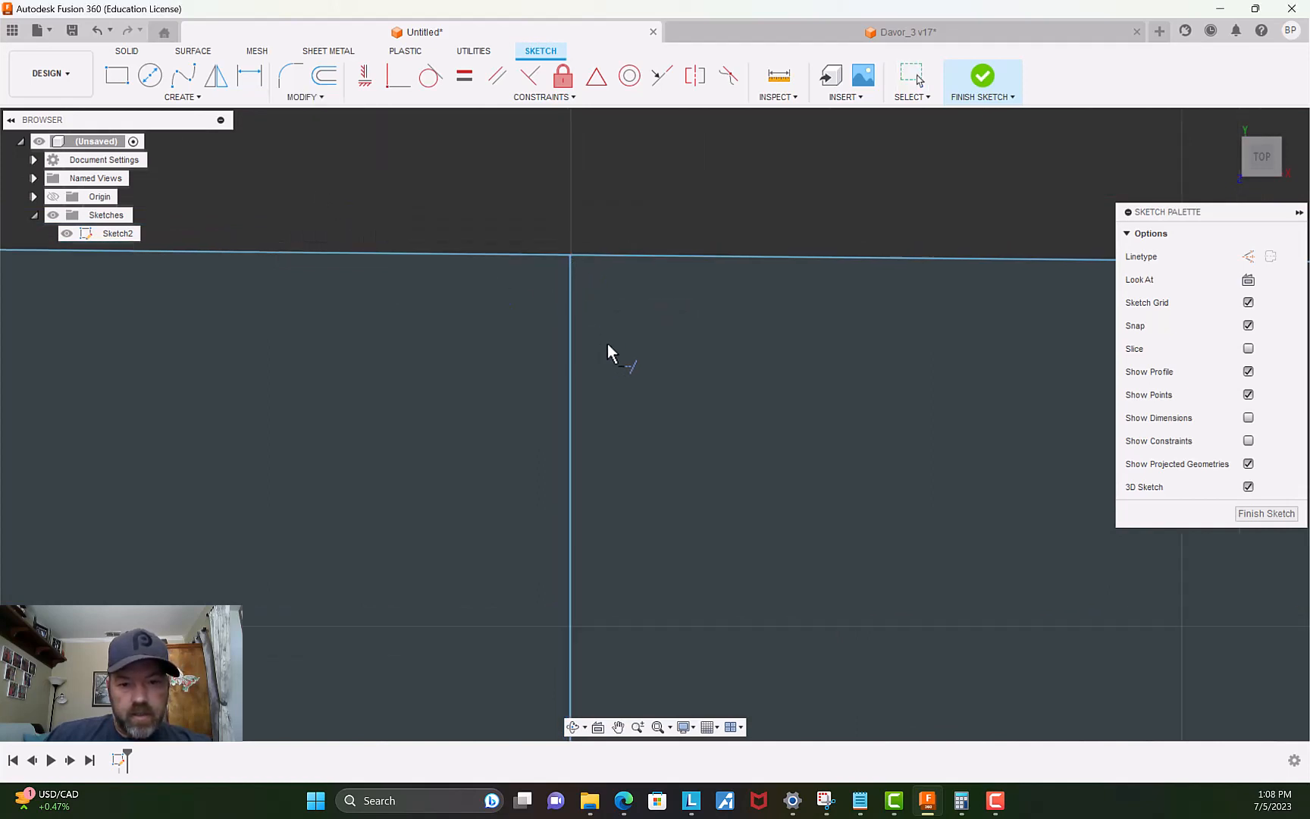
scroll(607, 344, down, 3)
scroll(599, 502, down, 2)
middle_drag(608, 642, 572, 498)
scroll(546, 580, up, 4)
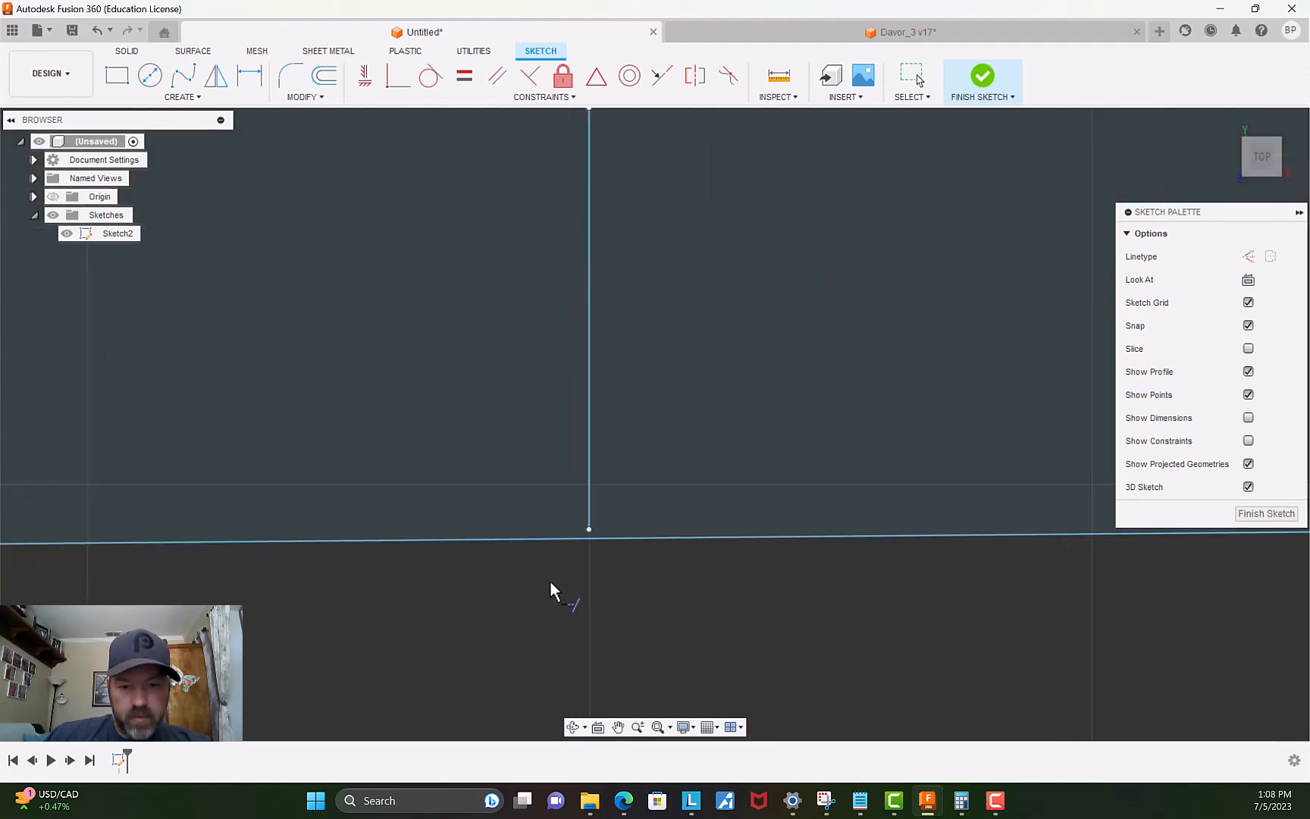
scroll(553, 576, up, 2)
click(629, 476)
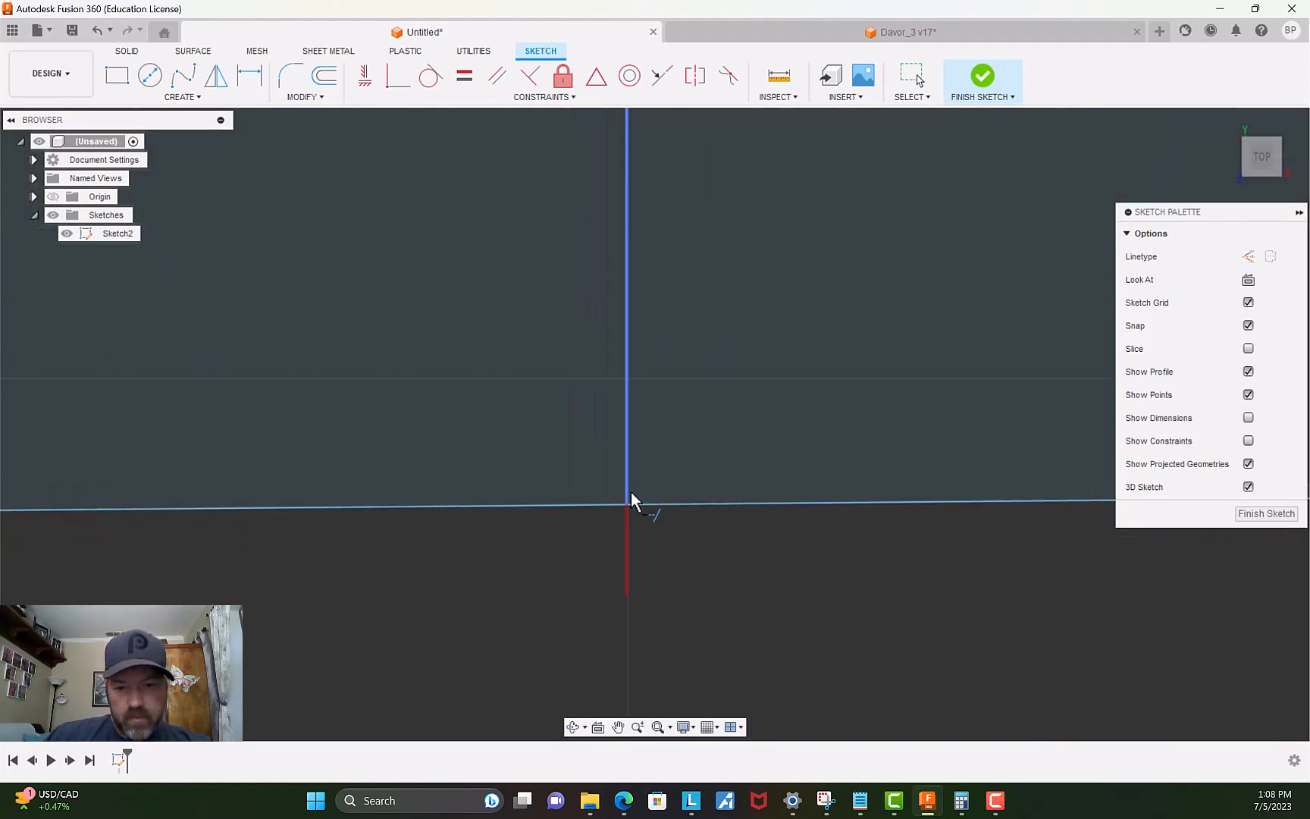
Copy the two vertical lines 1 in inside the wide end and place the copies 4 in farther along X.
scroll(641, 564, down, 6)
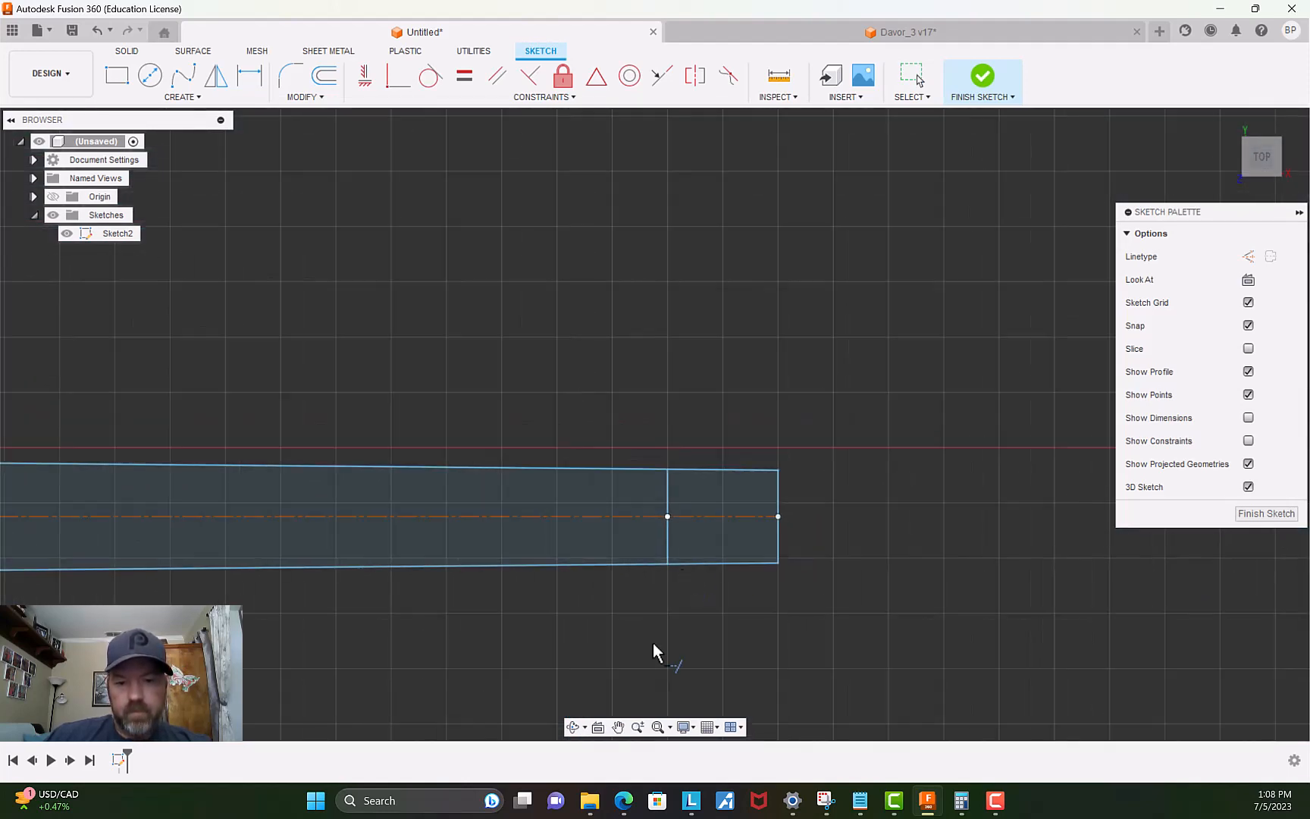
middle_drag(638, 603, 800, 466)
scroll(800, 467, down, 5)
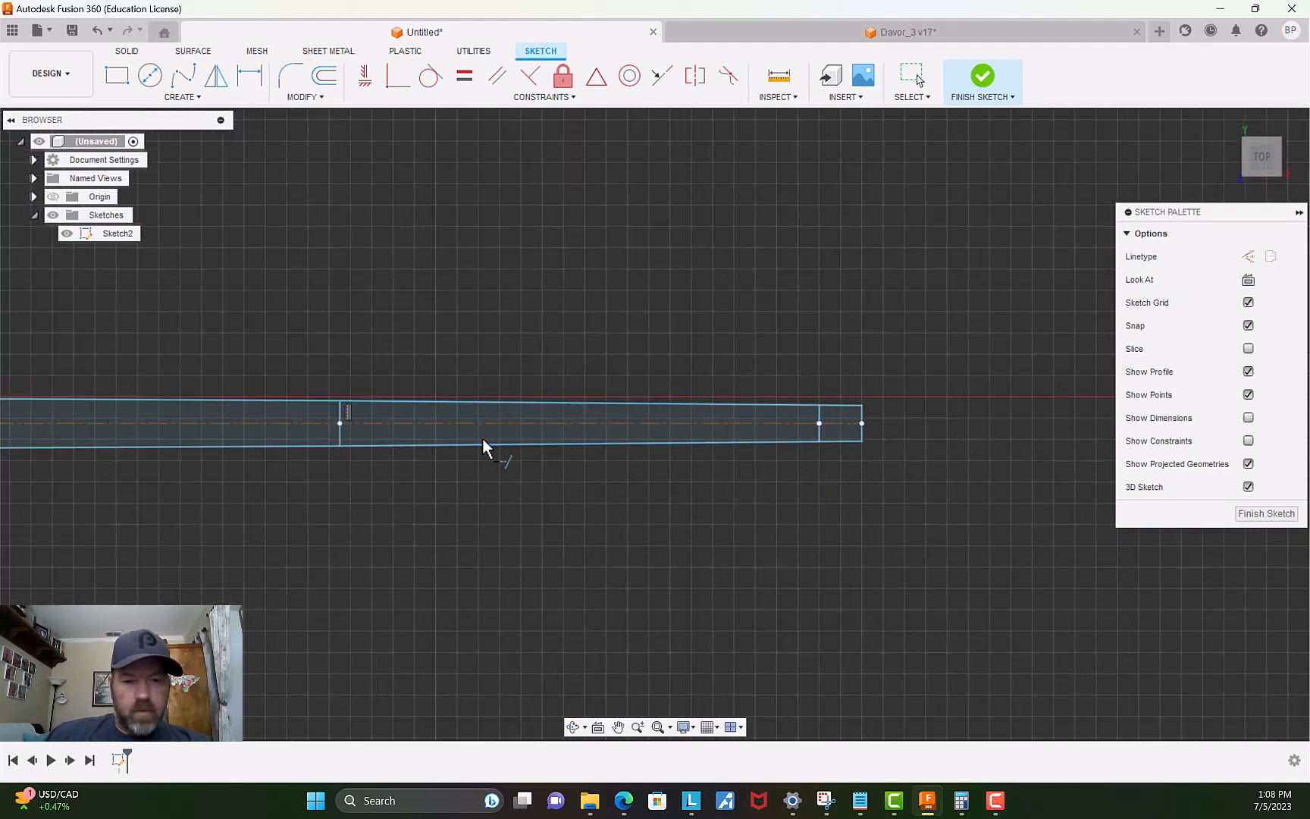
scroll(519, 465, down, 2)
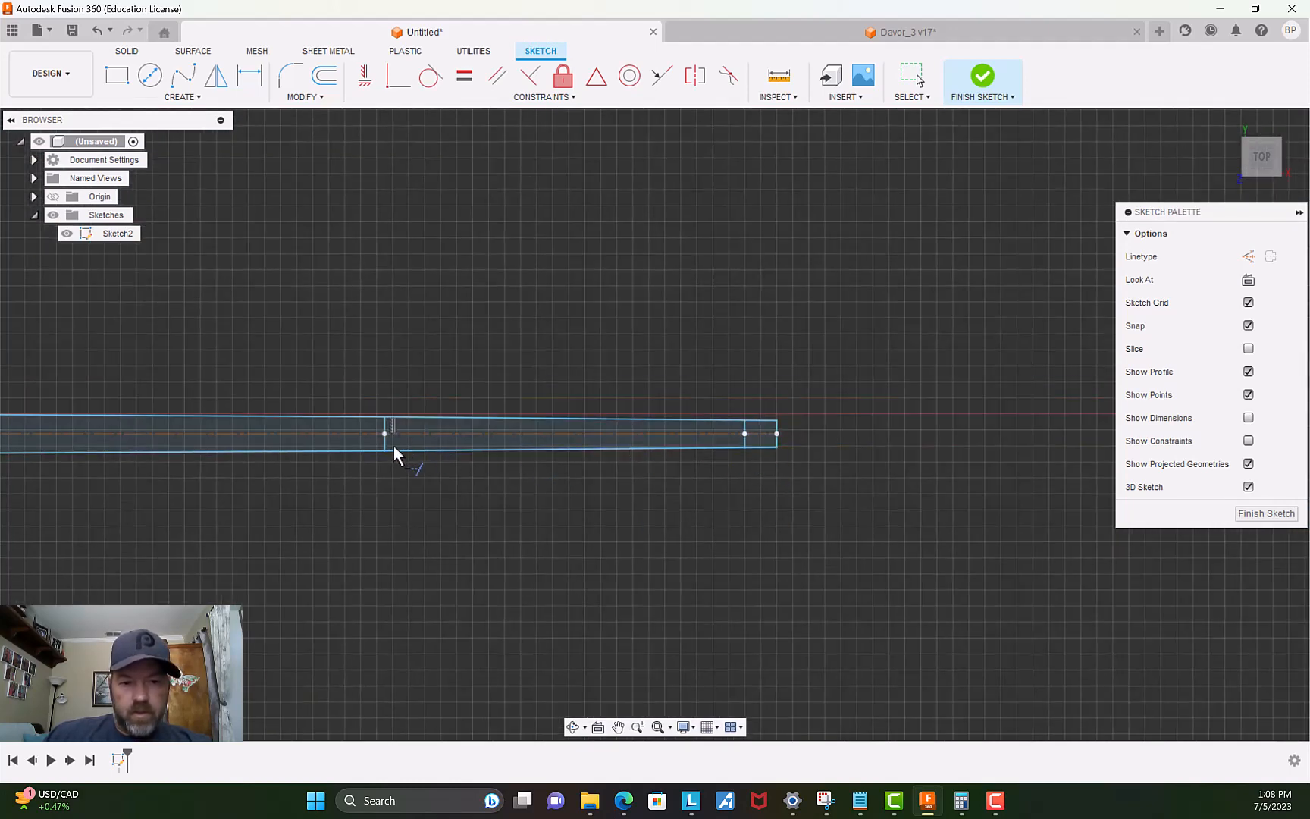
scroll(485, 519, down, 2)
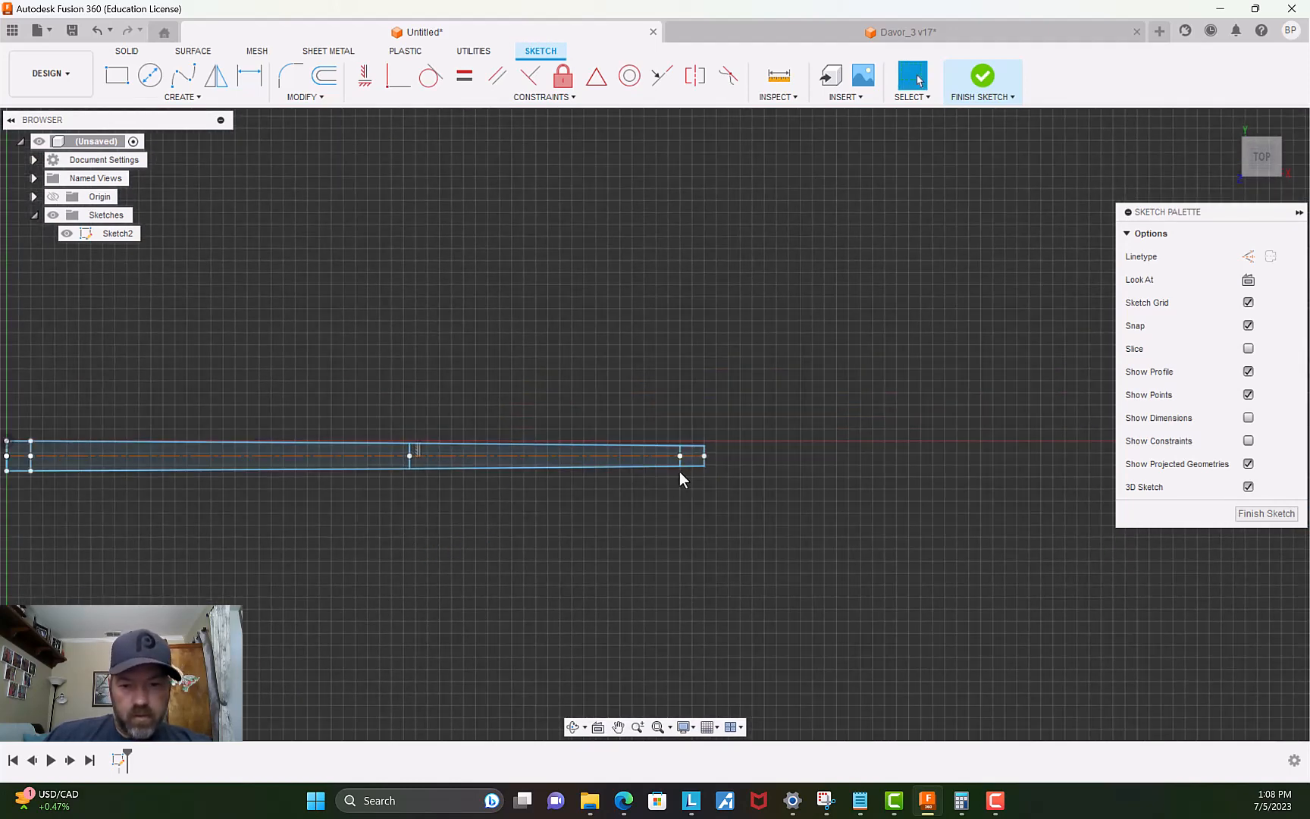
scroll(440, 489, down, 1)
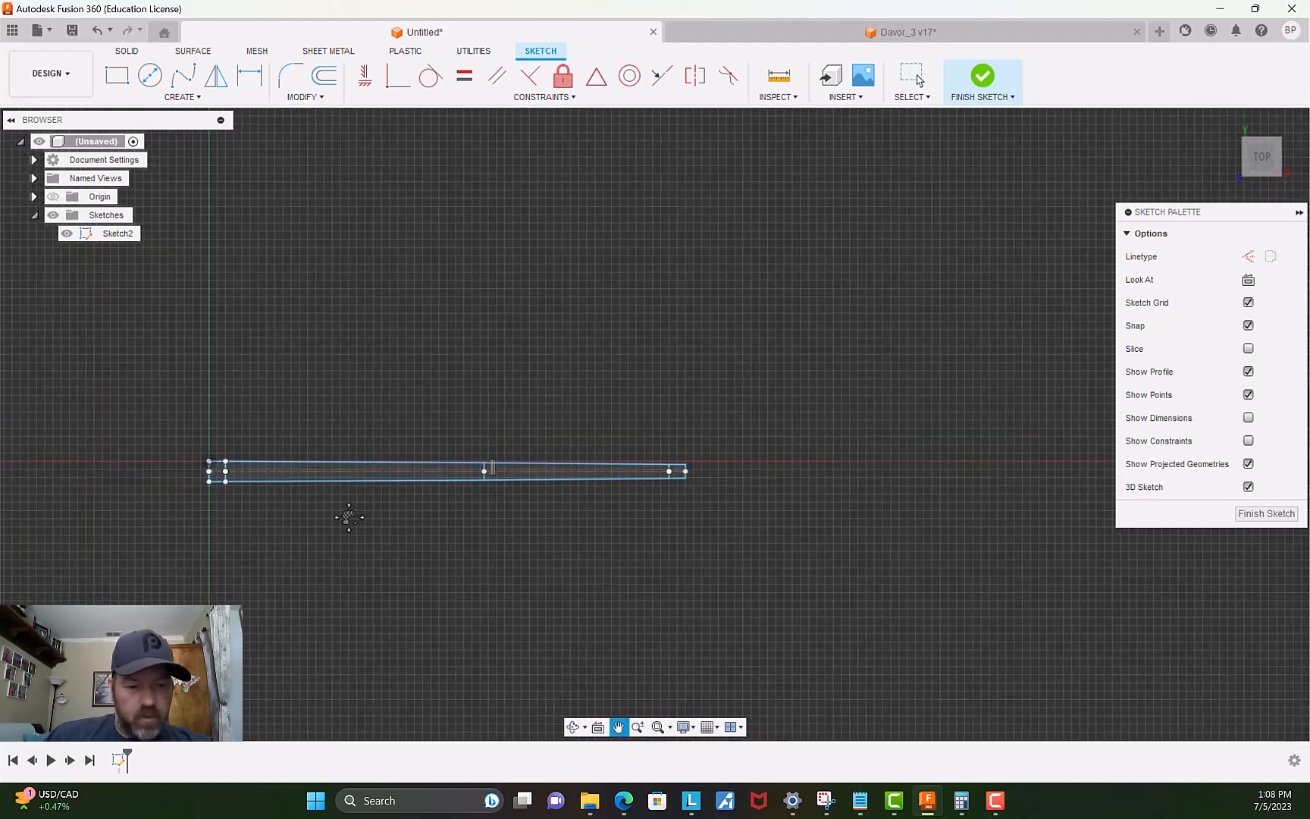
scroll(412, 505, up, 4)
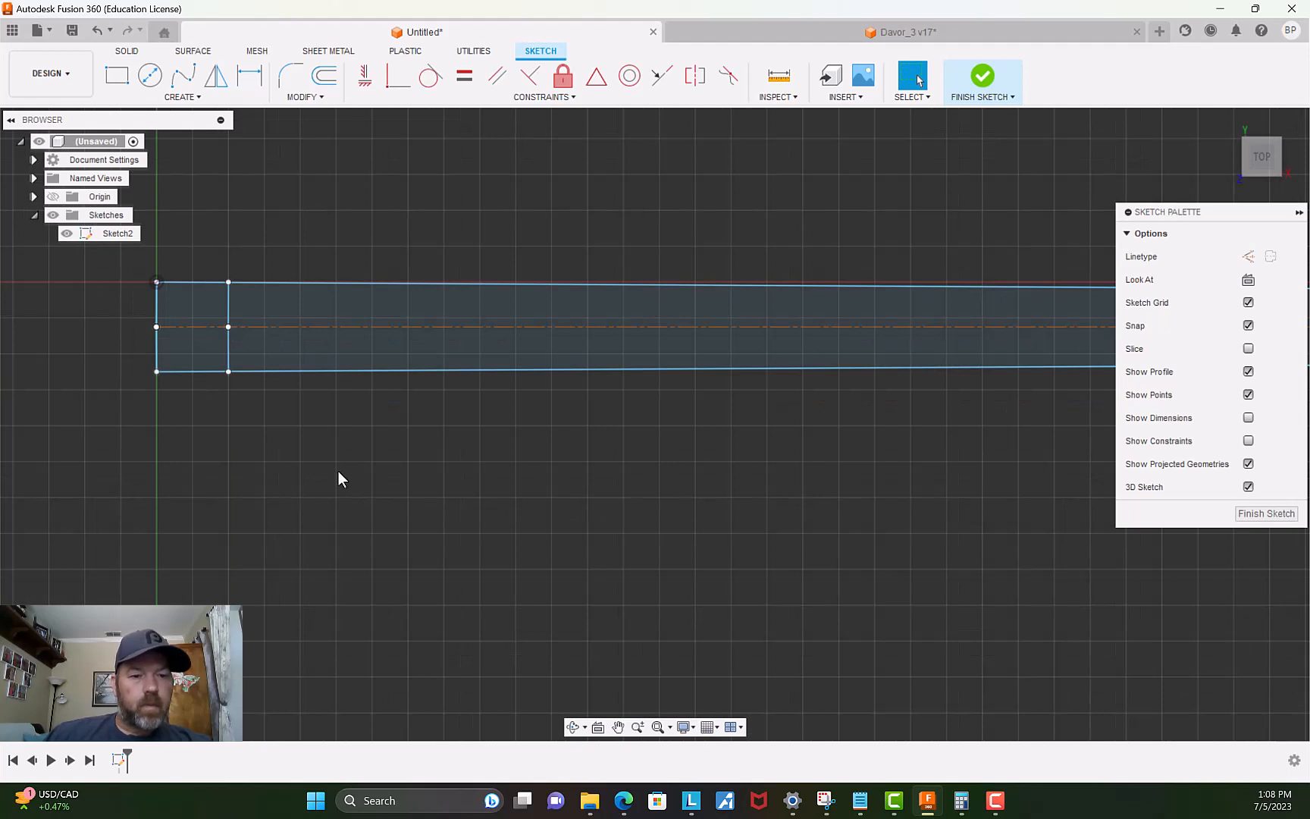
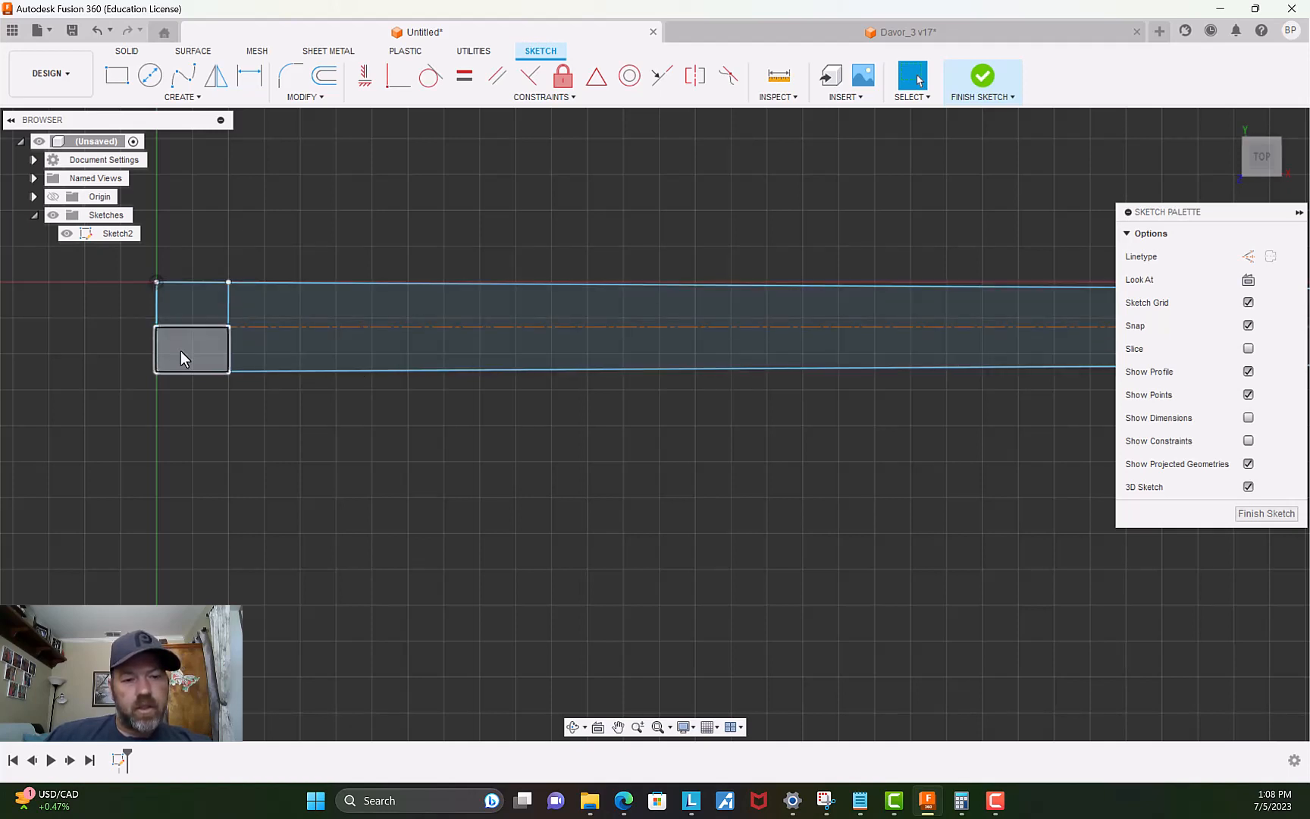
scroll(275, 471, up, 2)
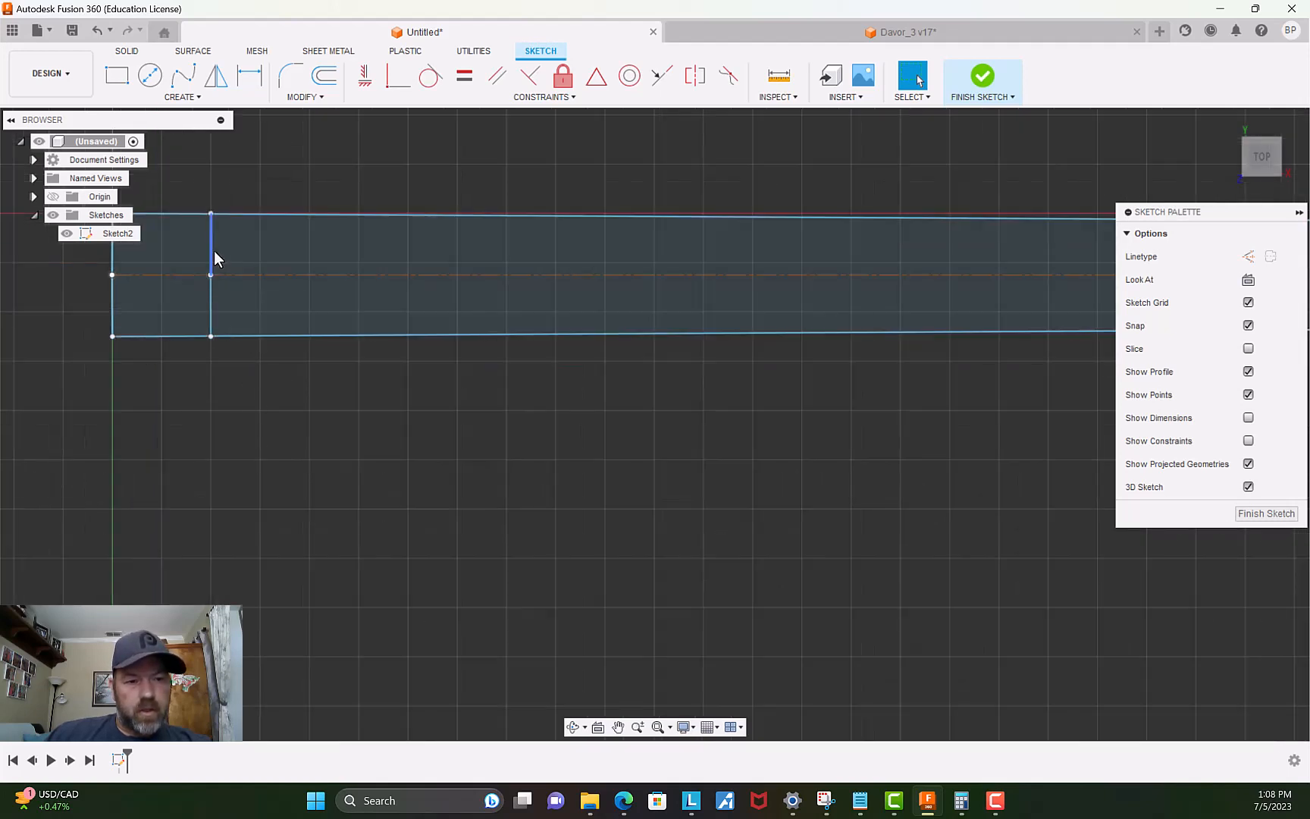
click(215, 251)
shift+click(211, 313)
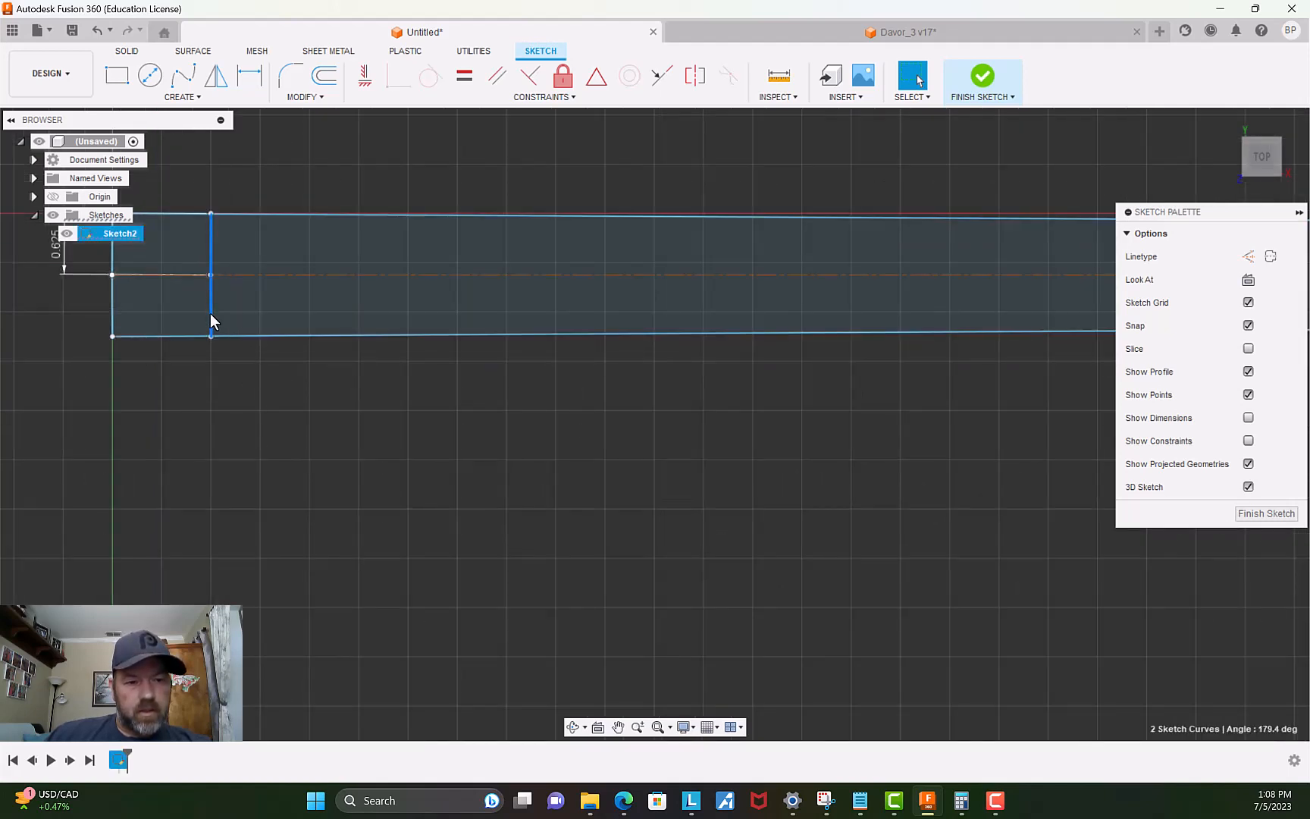
key(m)
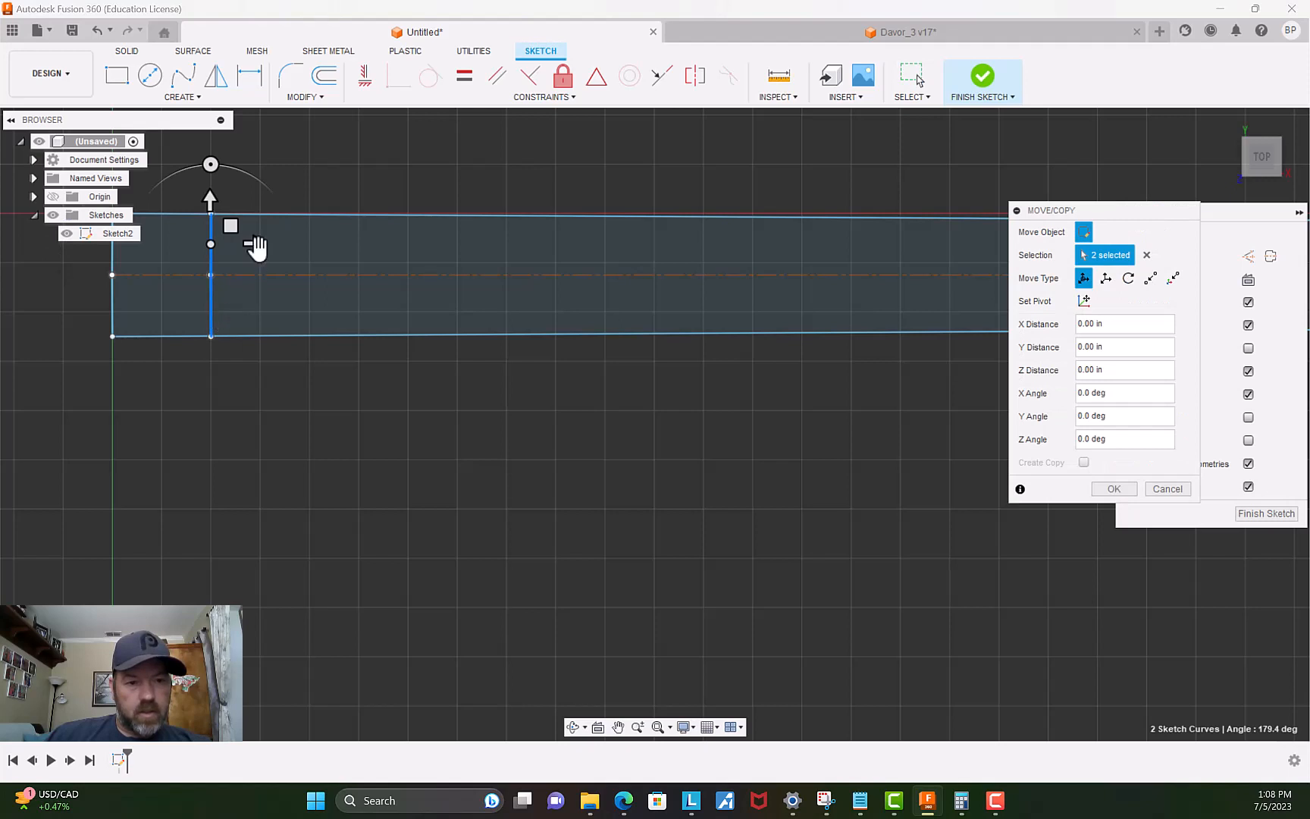
drag(256, 244, 324, 255)
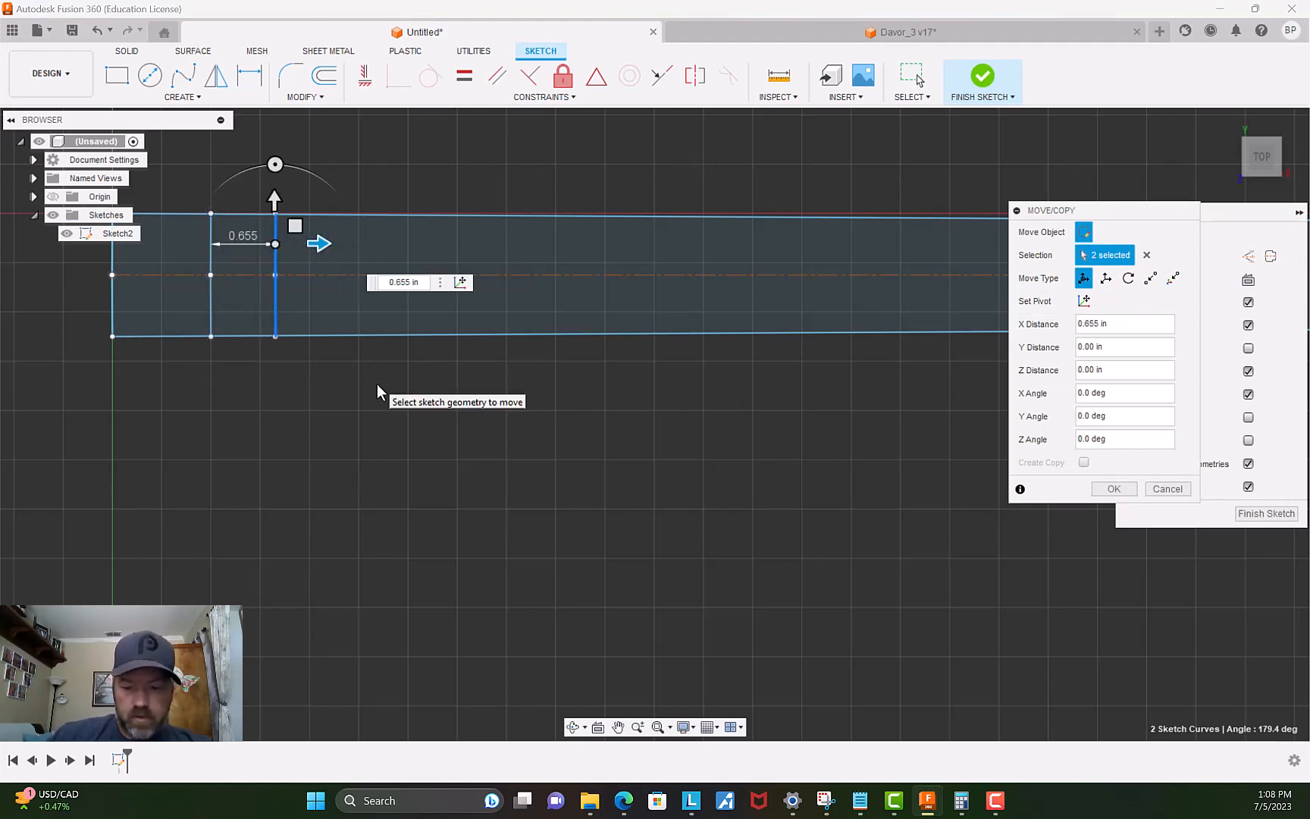
key(BackSpace)
key(BackSpace)
key(BackSpace)
key(BackSpace)
key(BackSpace)
text(1)
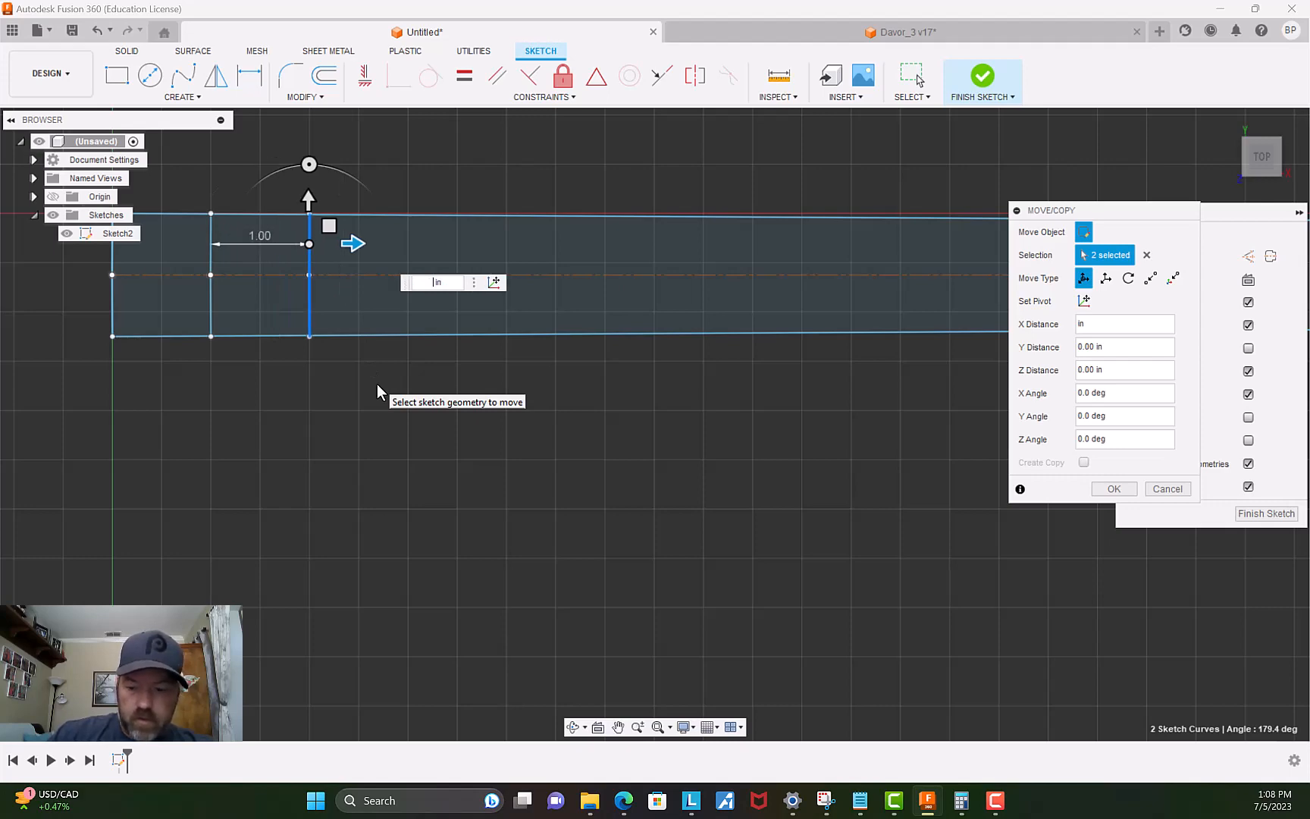
key(BackSpace)
text(4)
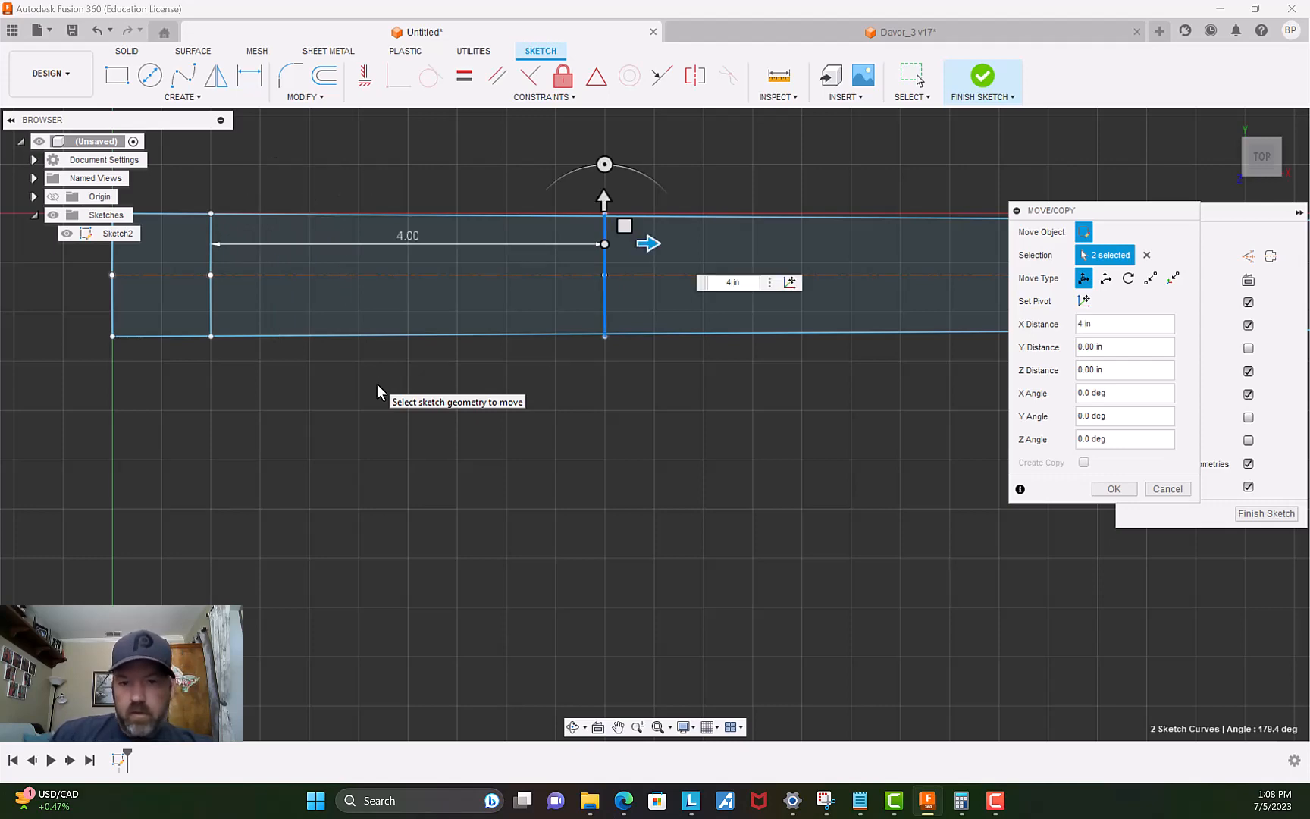
key(Return)
Examine the spacing of the vertical lines along the full profile and their fit near the wide end.
scroll(531, 481, down, 5)
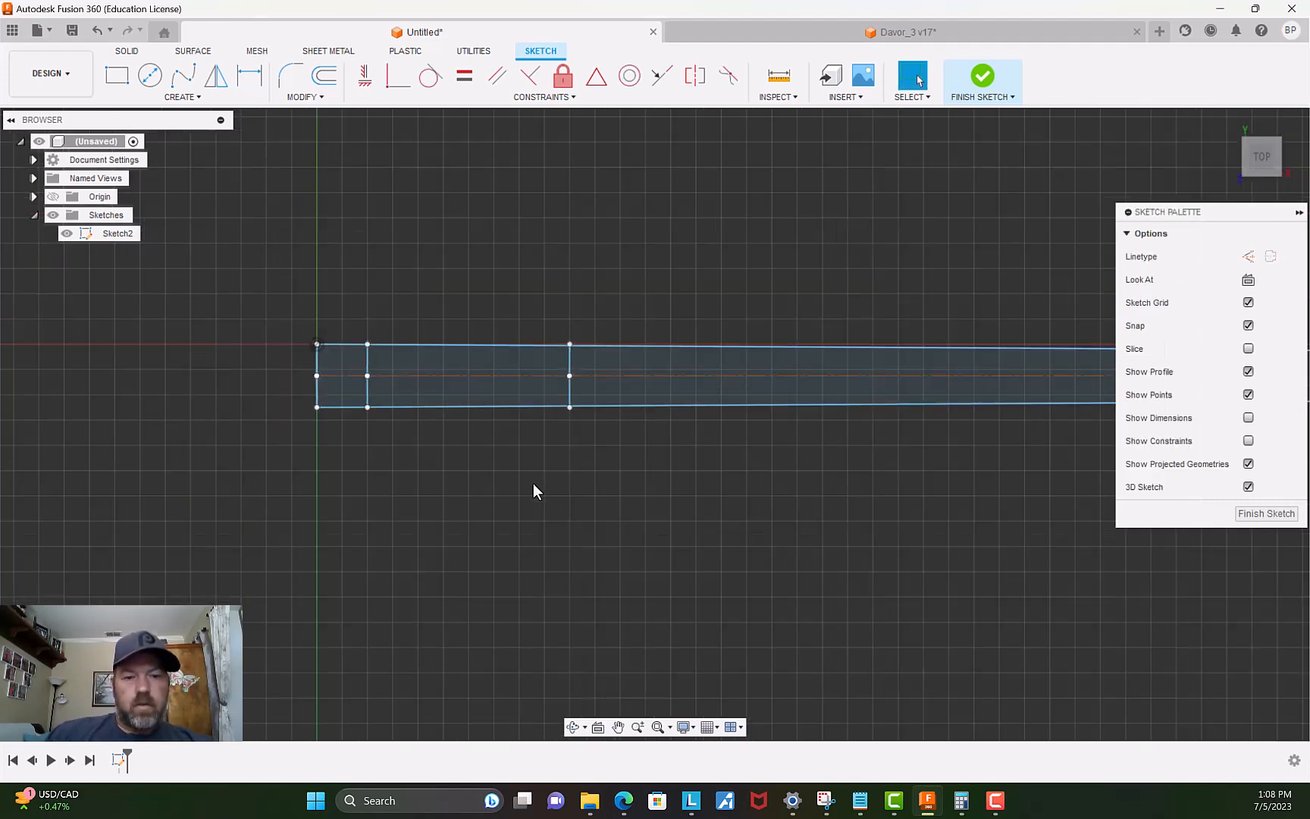
scroll(532, 483, down, 2)
mouse_move(547, 489)
middle_down()
mouse_move(631, 488)
mouse_move(438, 453)
middle_up()
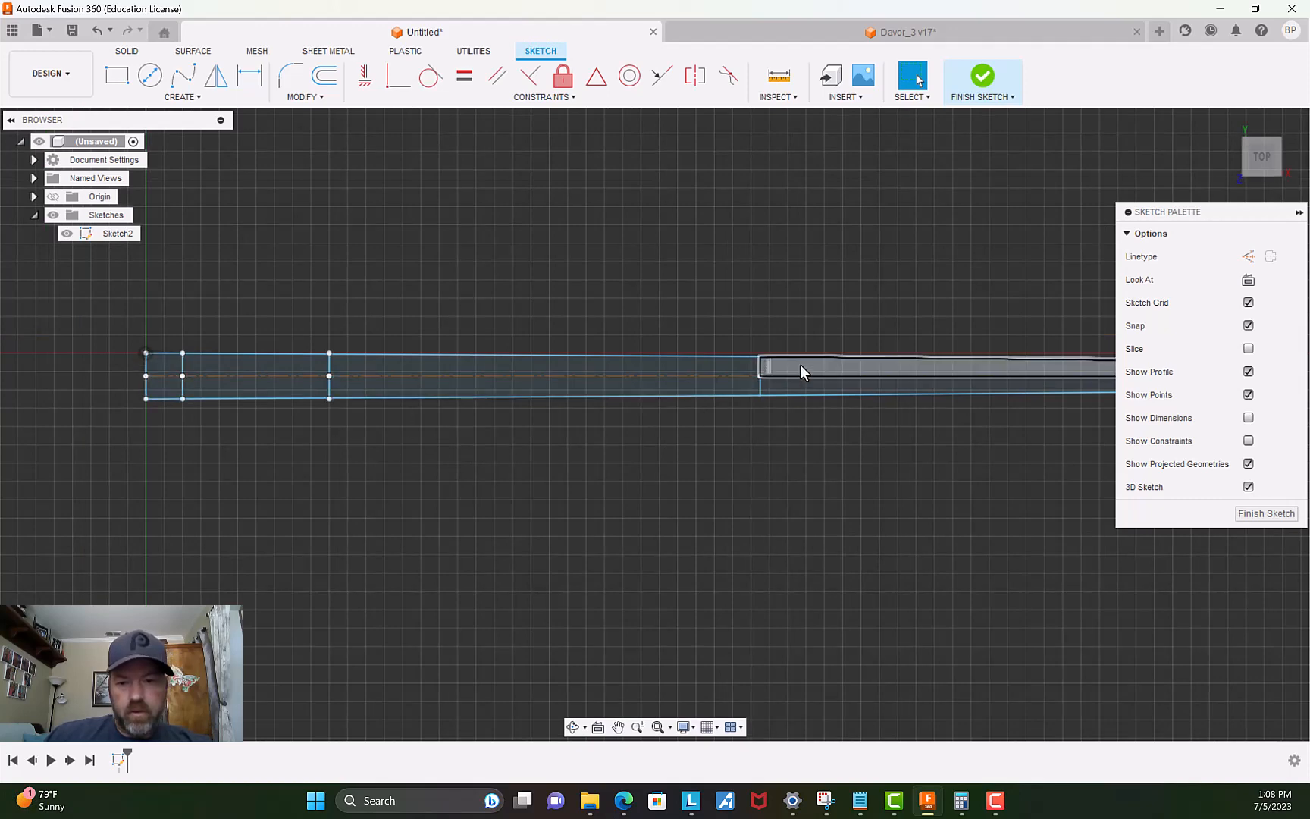
scroll(879, 448, down, 3)
middle_drag(898, 453, 576, 462)
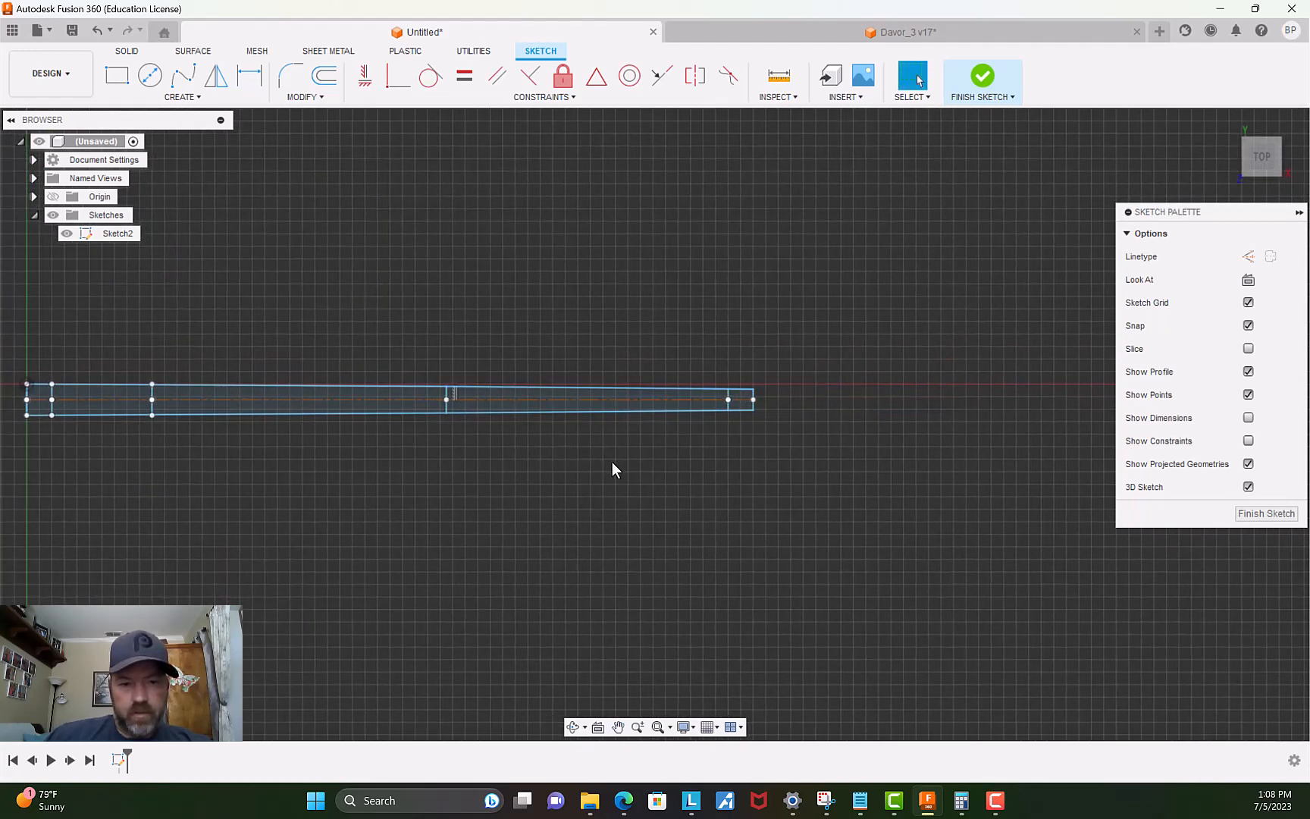
scroll(397, 474, down, 1)
scroll(389, 474, up, 4)
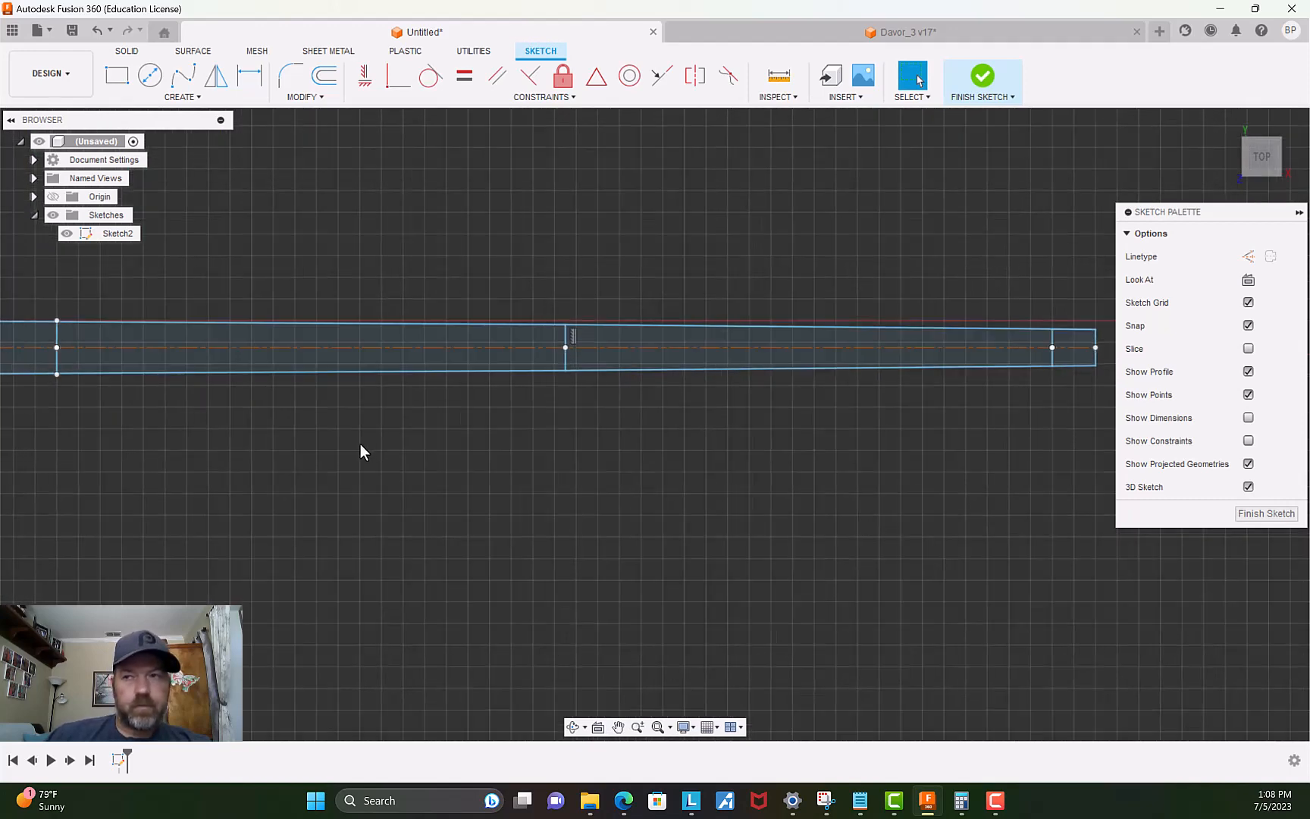
scroll(360, 443, down, 1)
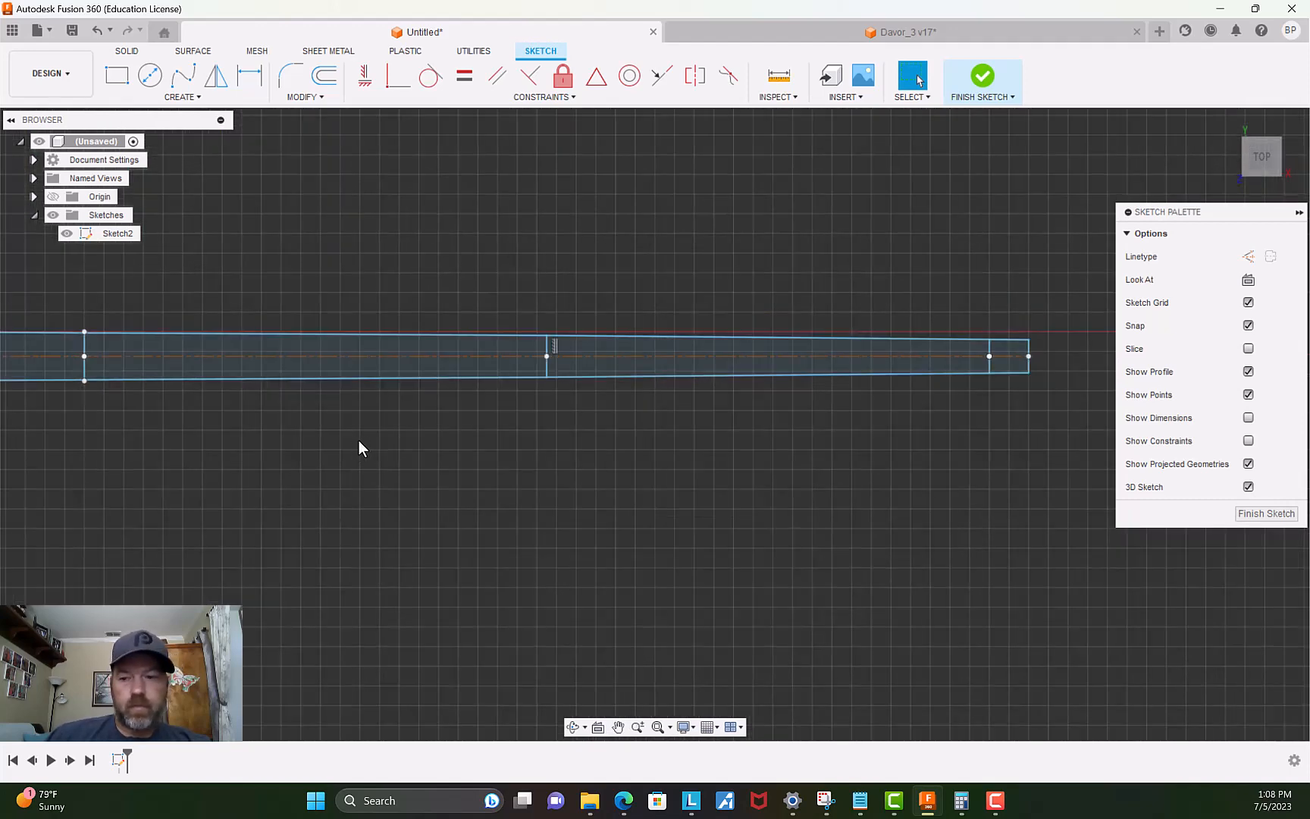
middle_drag(359, 448, 639, 410)
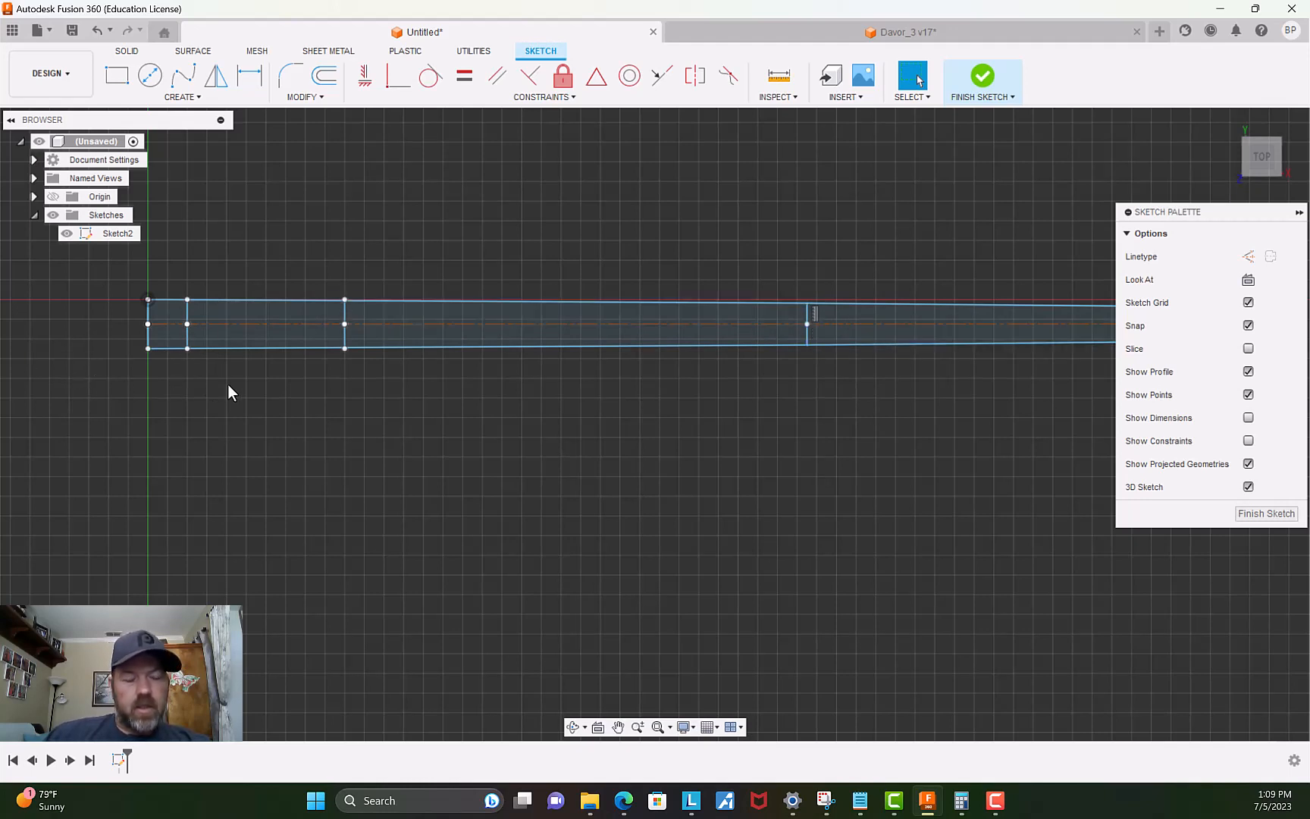
scroll(273, 373, up, 5)
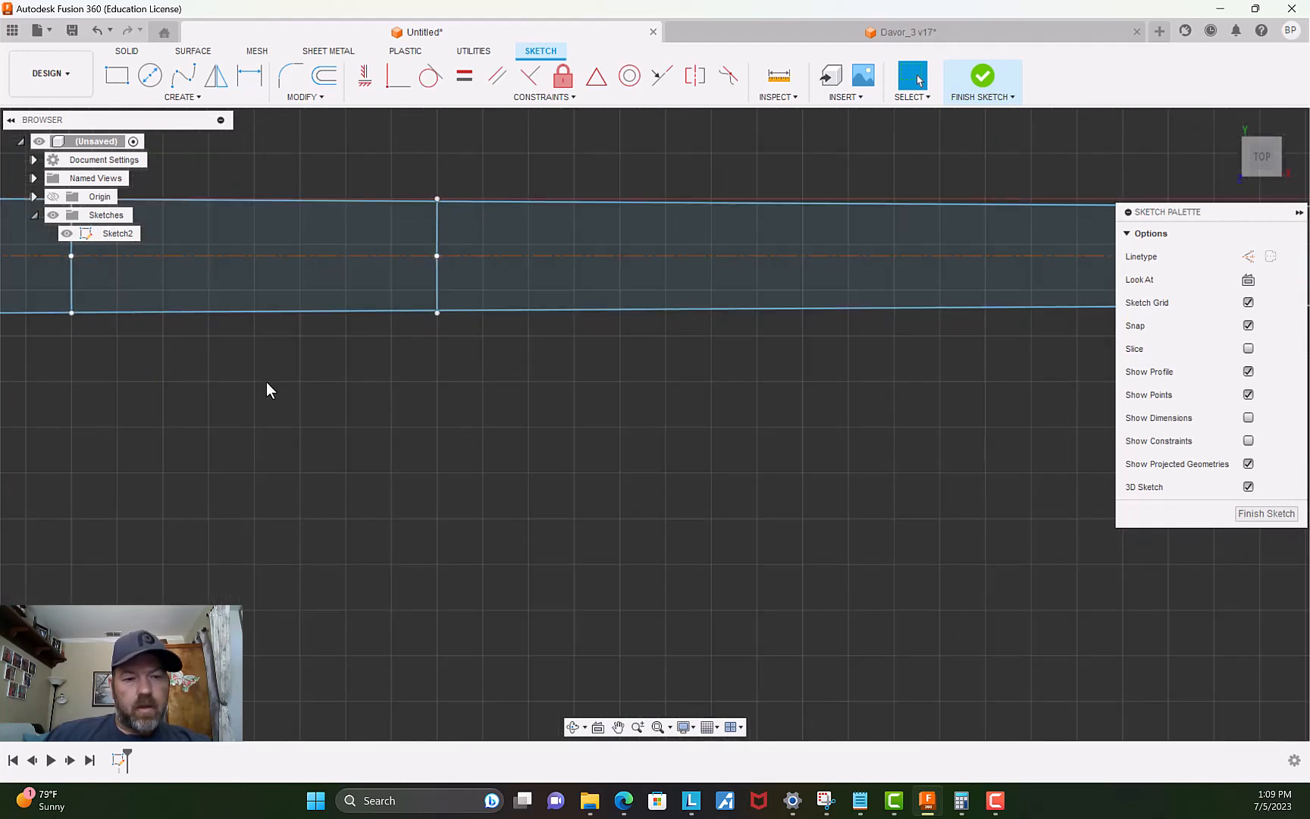
scroll(318, 368, up, 4)
scroll(250, 358, down, 2)
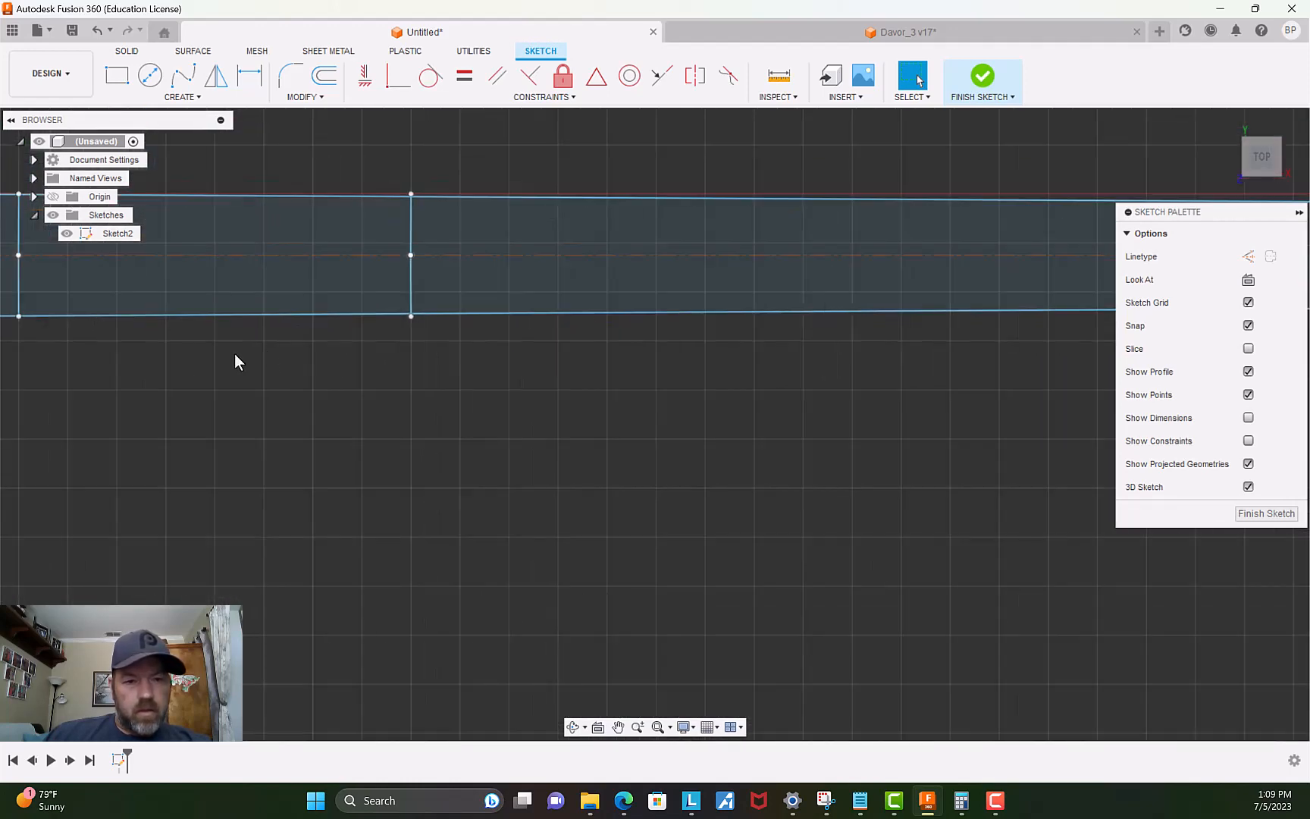
scroll(35, 322, up, 2)
scroll(38, 326, down, 2)
scroll(53, 334, up, 2)
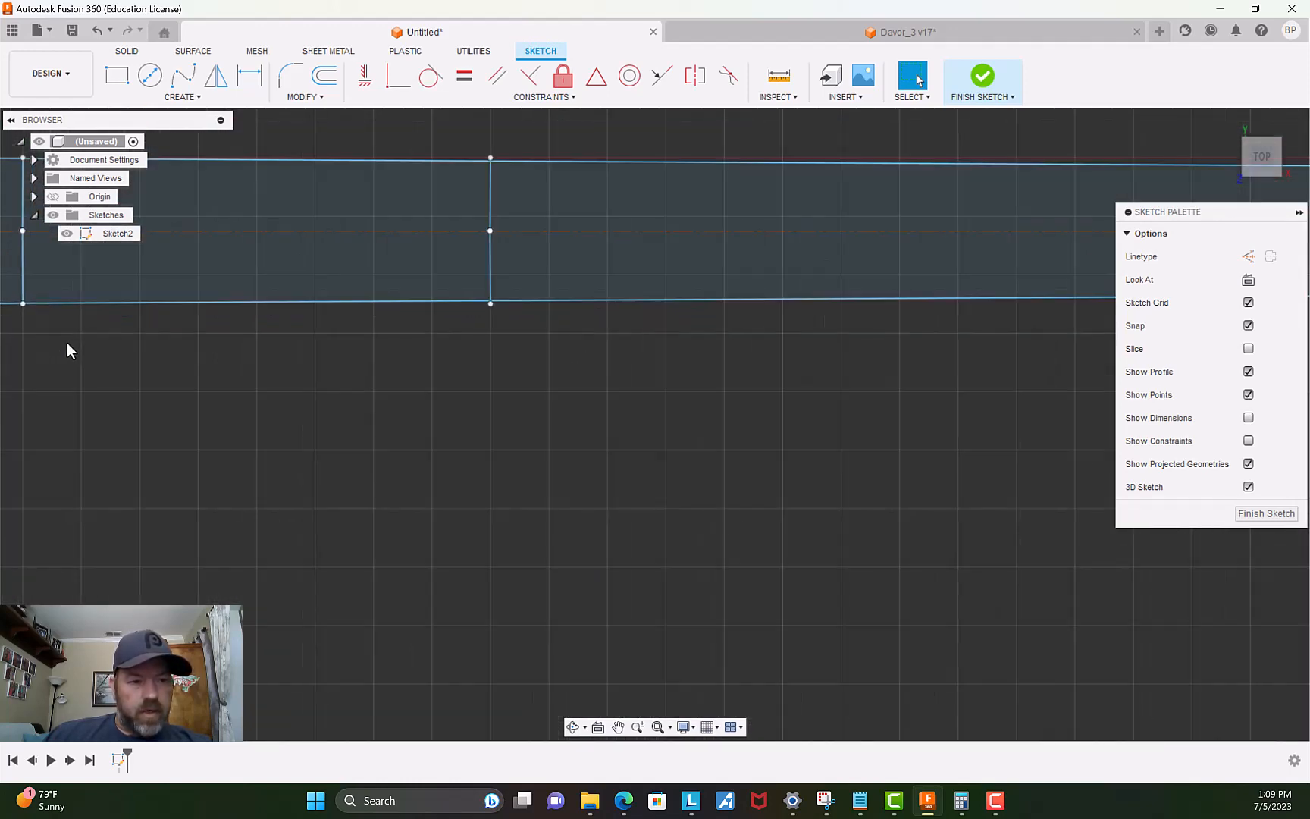
Trim the overhang above the top edge from the vertical line 1 in inside the wide end.
scroll(65, 344, down, 2)
middle_drag(65, 344, 561, 439)
scroll(535, 407, up, 3)
scroll(530, 408, up, 2)
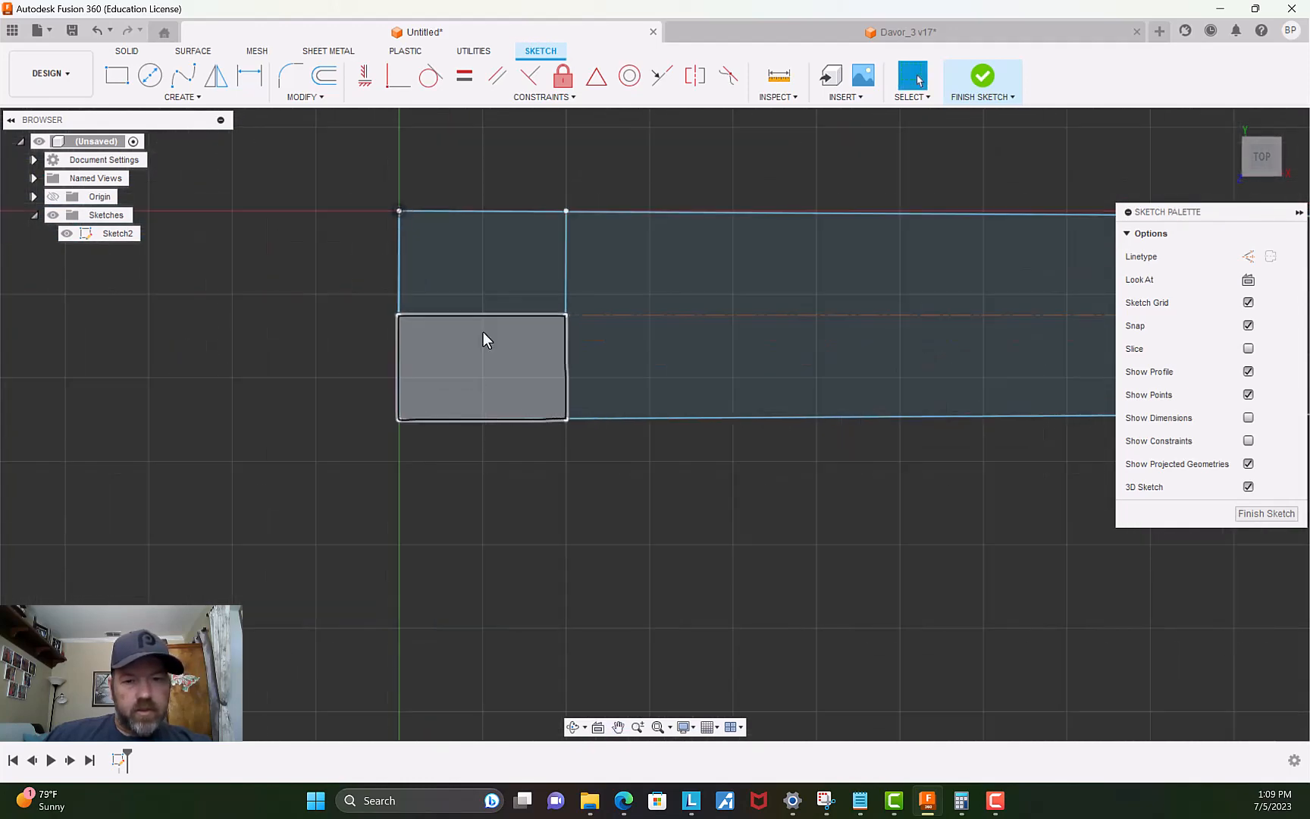
scroll(497, 294, up, 4)
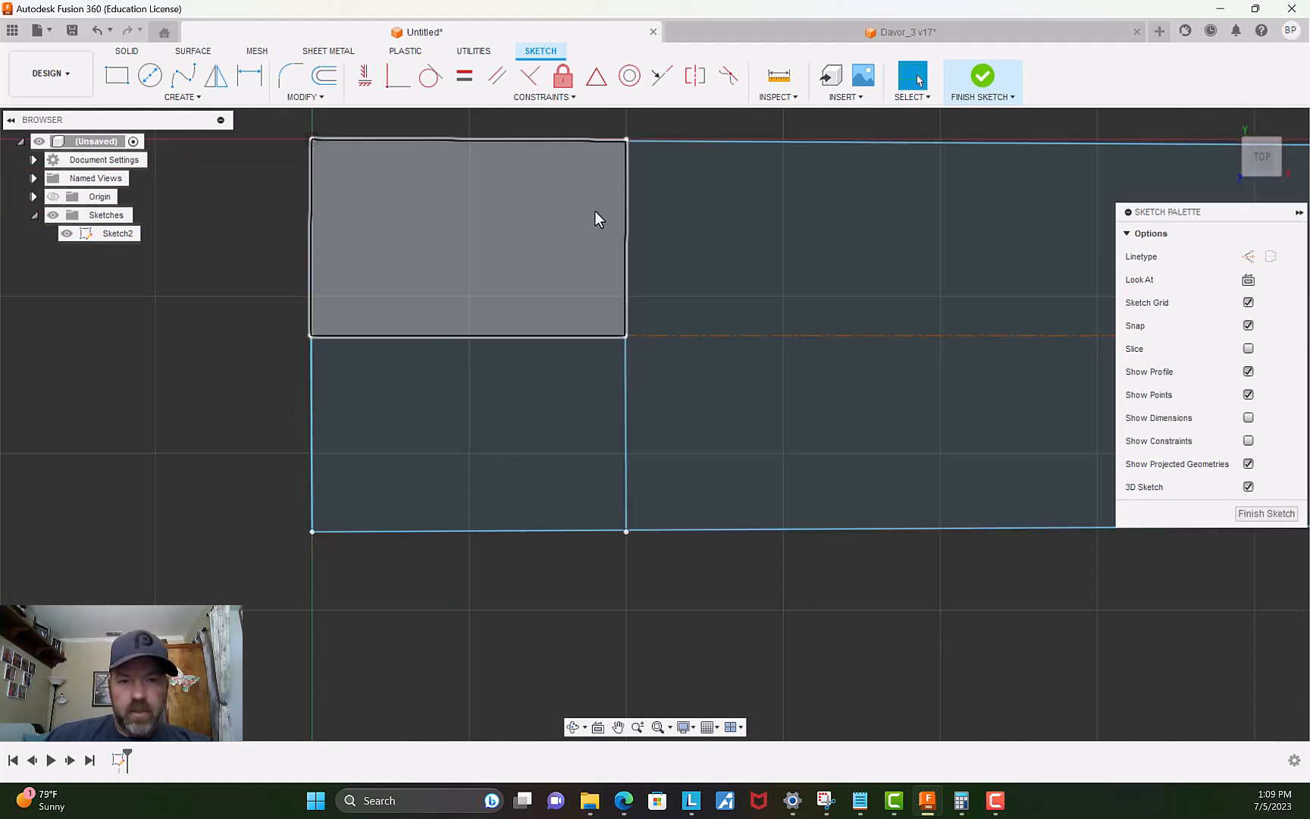
mouse_move(648, 605)
middle_down()
mouse_move(575, 702)
mouse_move(567, 673)
middle_up()
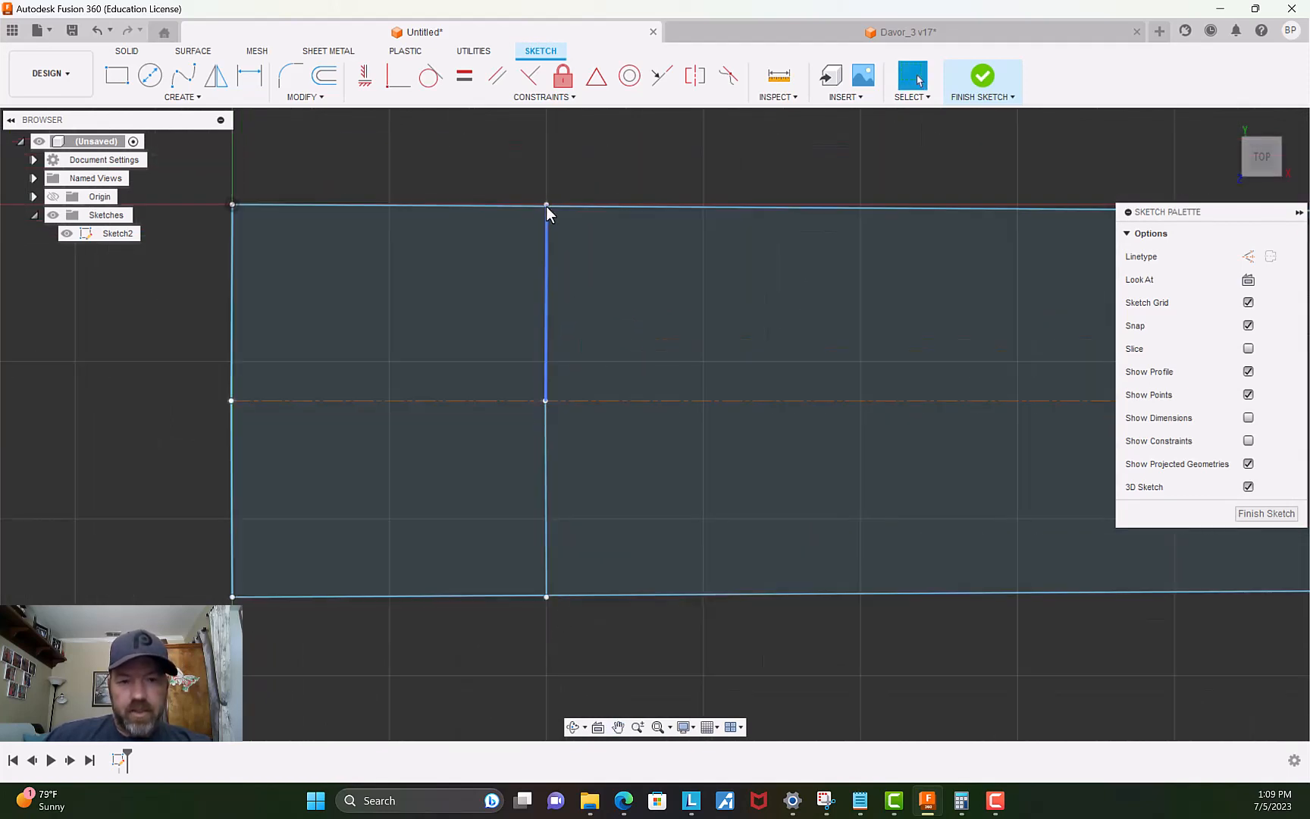
scroll(386, 129, up, 3)
scroll(579, 166, up, 7)
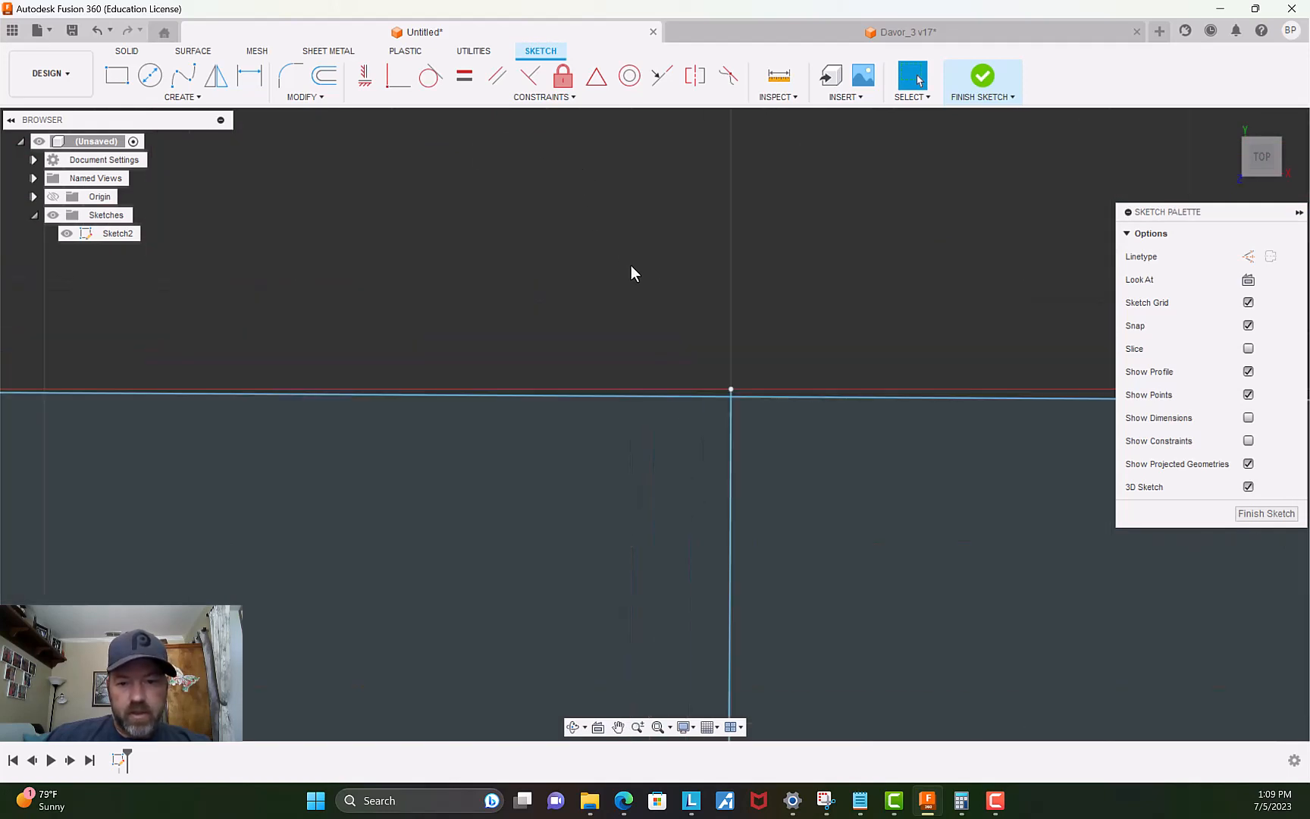
mouse_move(786, 466)
middle_down()
mouse_move(588, 405)
mouse_move(532, 354)
middle_up()
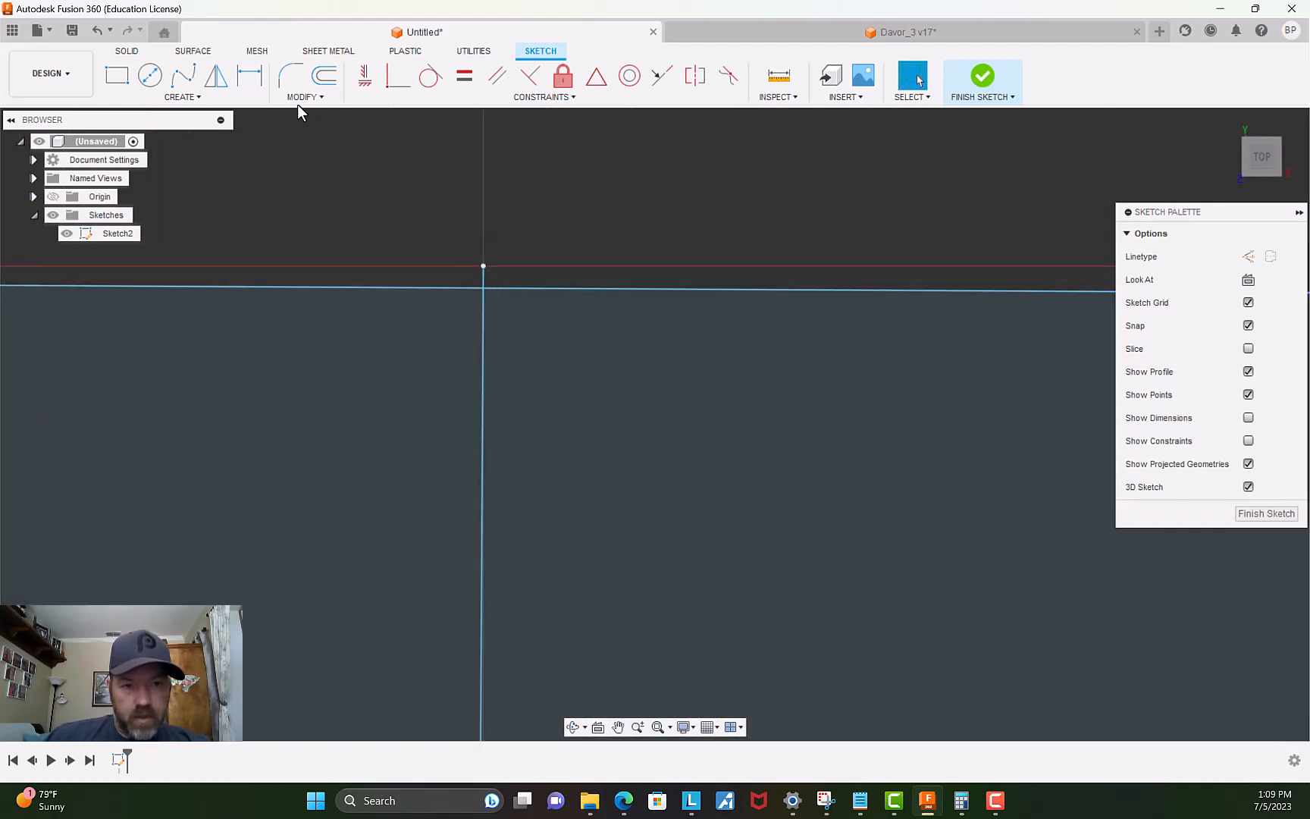
click(300, 100)
click(302, 175)
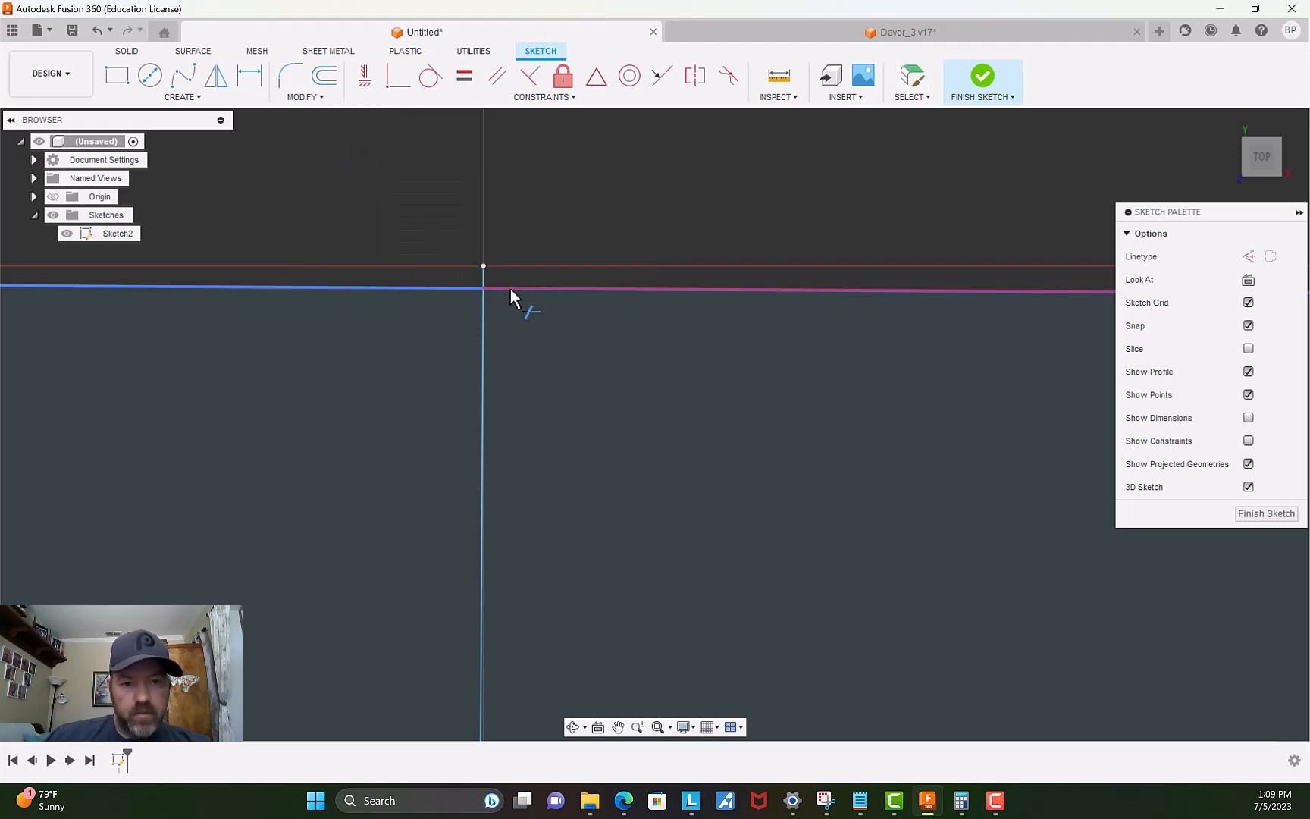
click(486, 278)
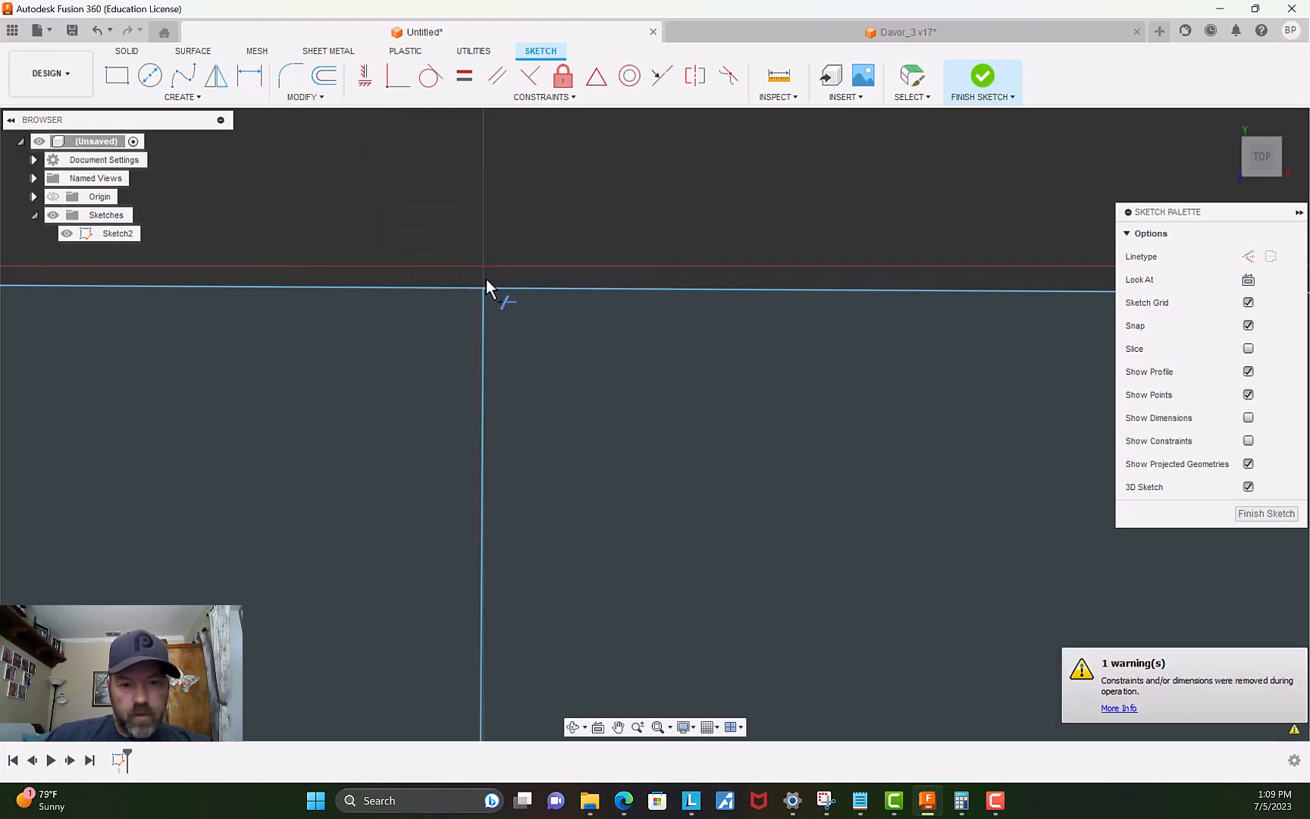
Trim the overhang below the profile's bottom edge from the vertical line 1 in inside the wide end.
scroll(515, 390, down, 4)
middle_drag(559, 570, 417, 218)
scroll(516, 523, down, 2)
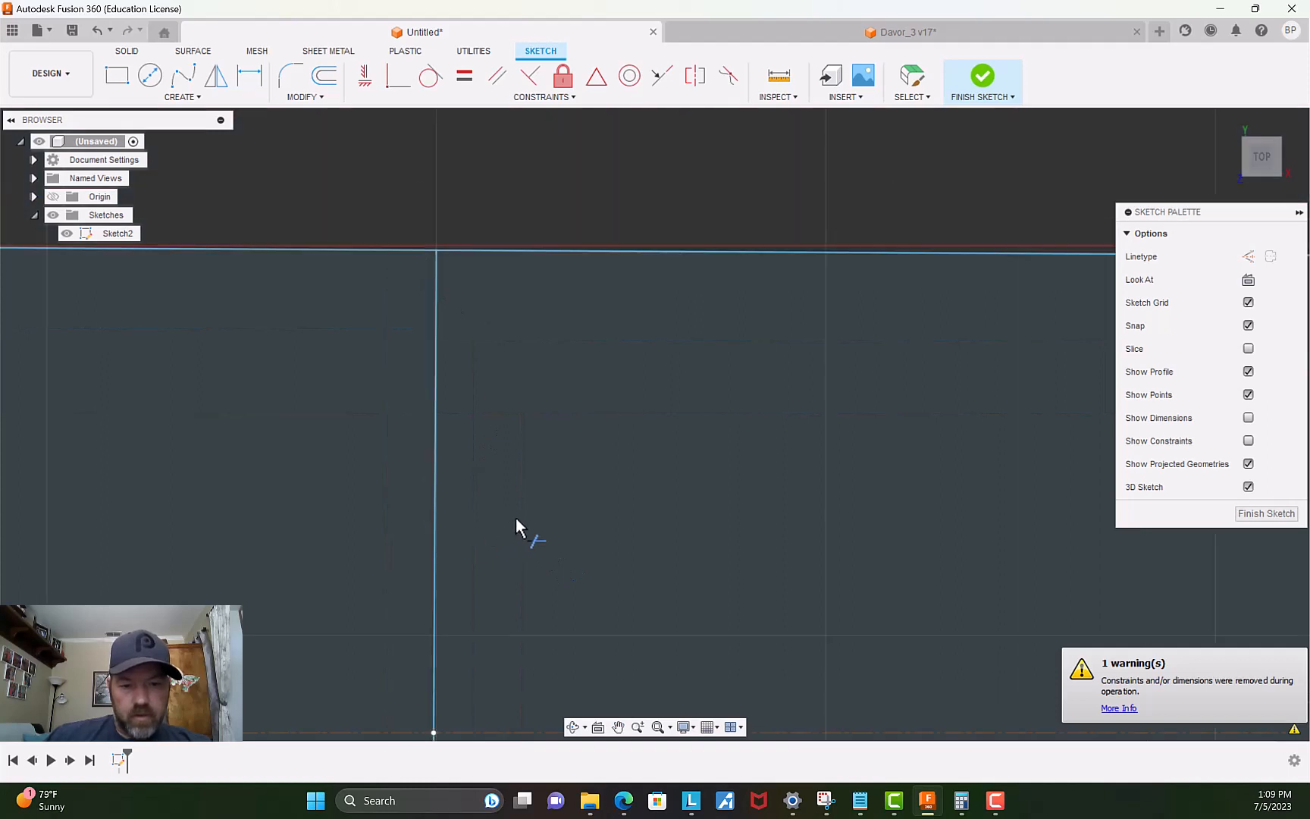
scroll(514, 545, down, 1)
scroll(459, 576, up, 5)
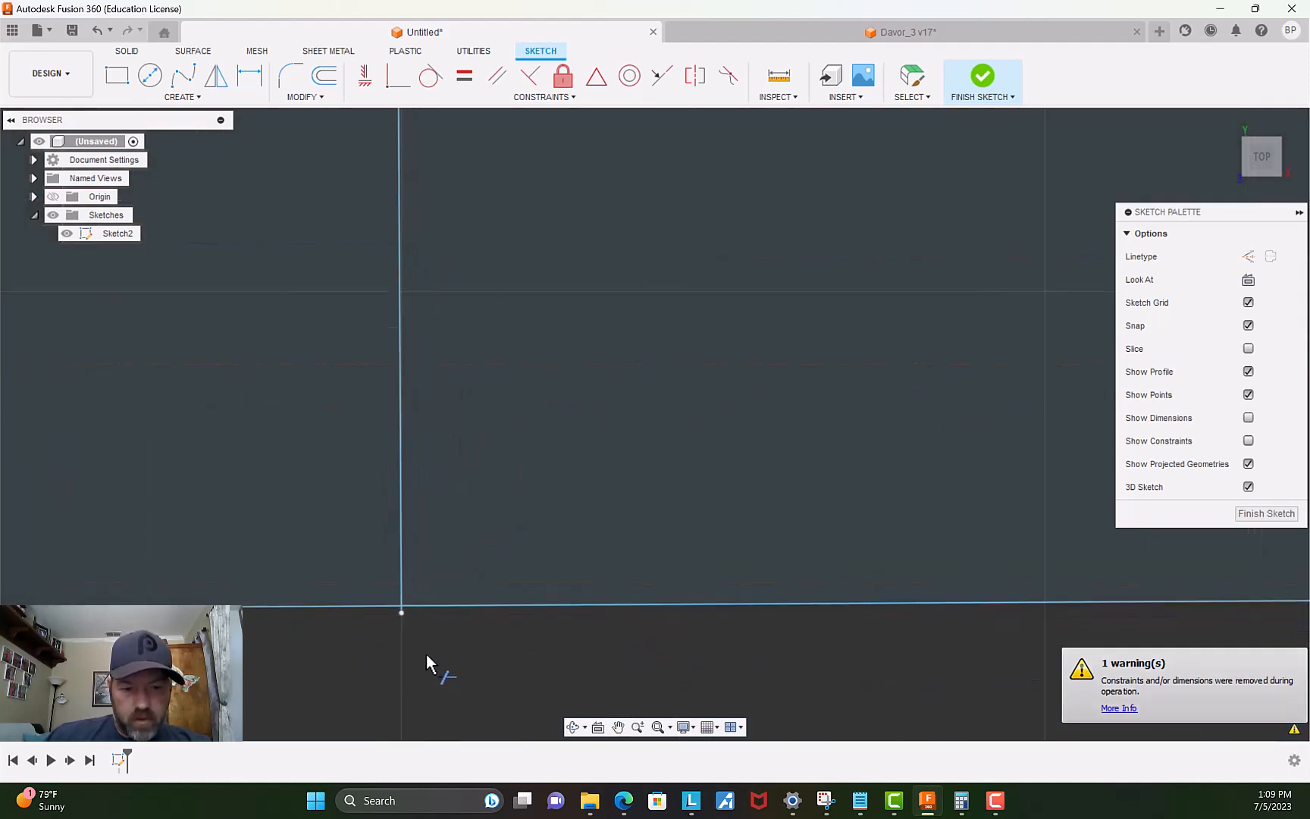
scroll(425, 653, up, 2)
click(378, 584)
scroll(493, 625, down, 1)
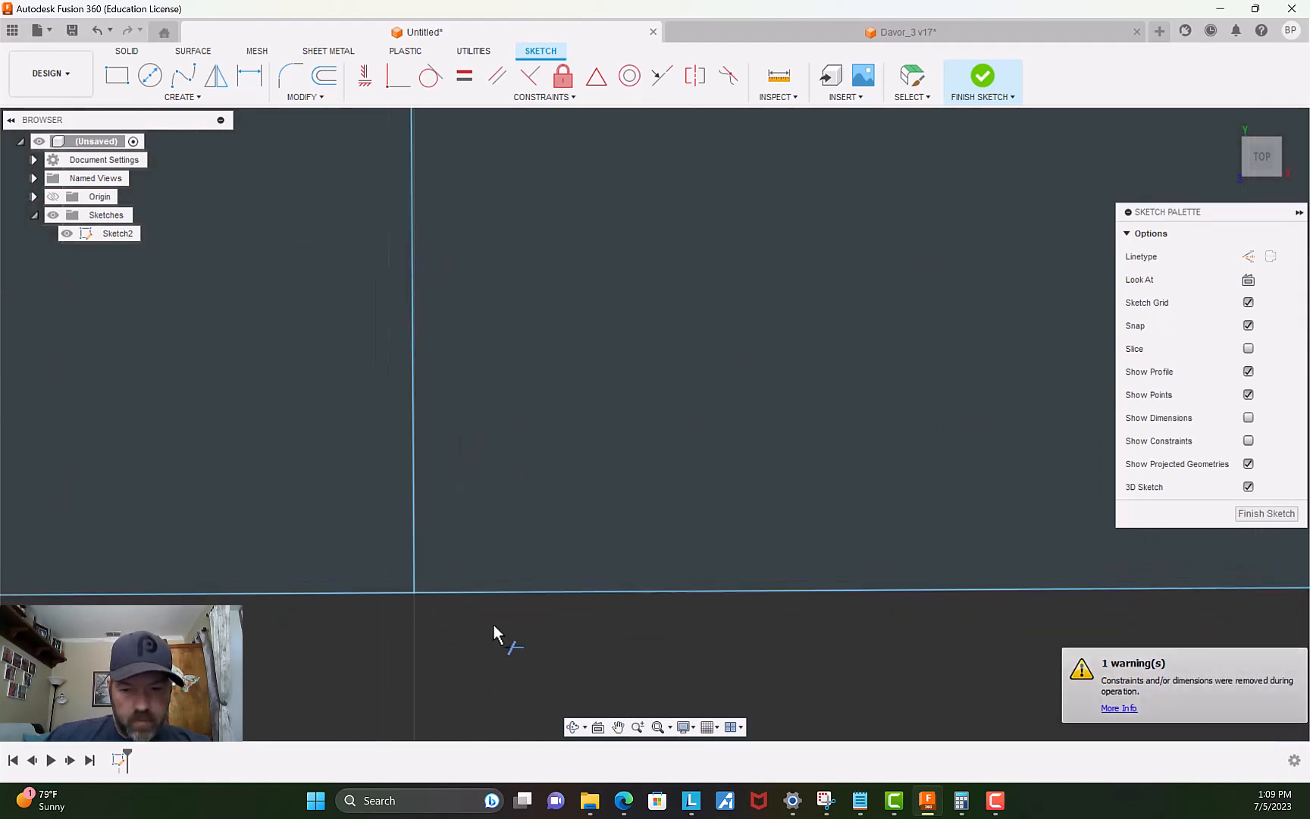
Trim the overhangs beyond the profile's bottom and top edges from the vertical line 5 in from the wide end.
middle_drag(1115, 689, 485, 624)
scroll(605, 658, down, 4)
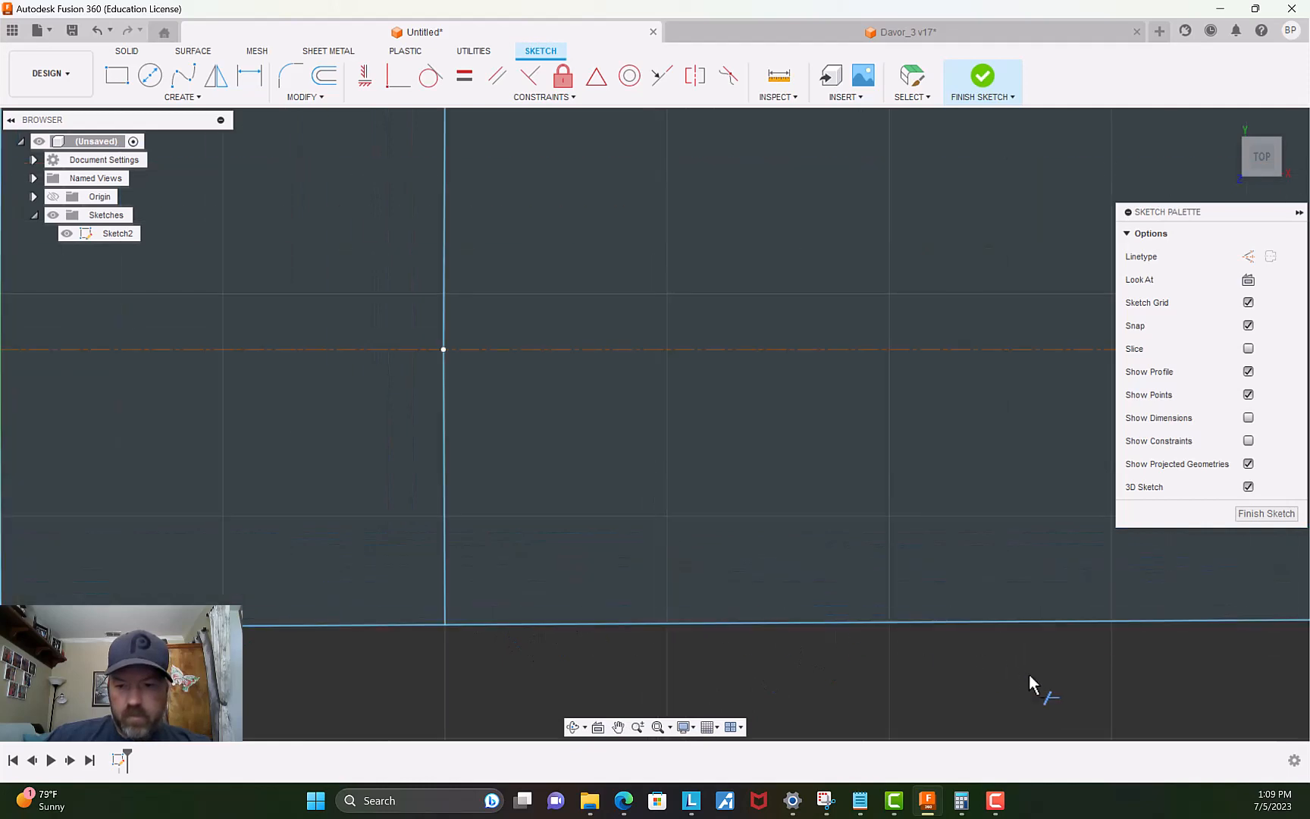
scroll(1038, 674, down, 4)
scroll(611, 561, up, 6)
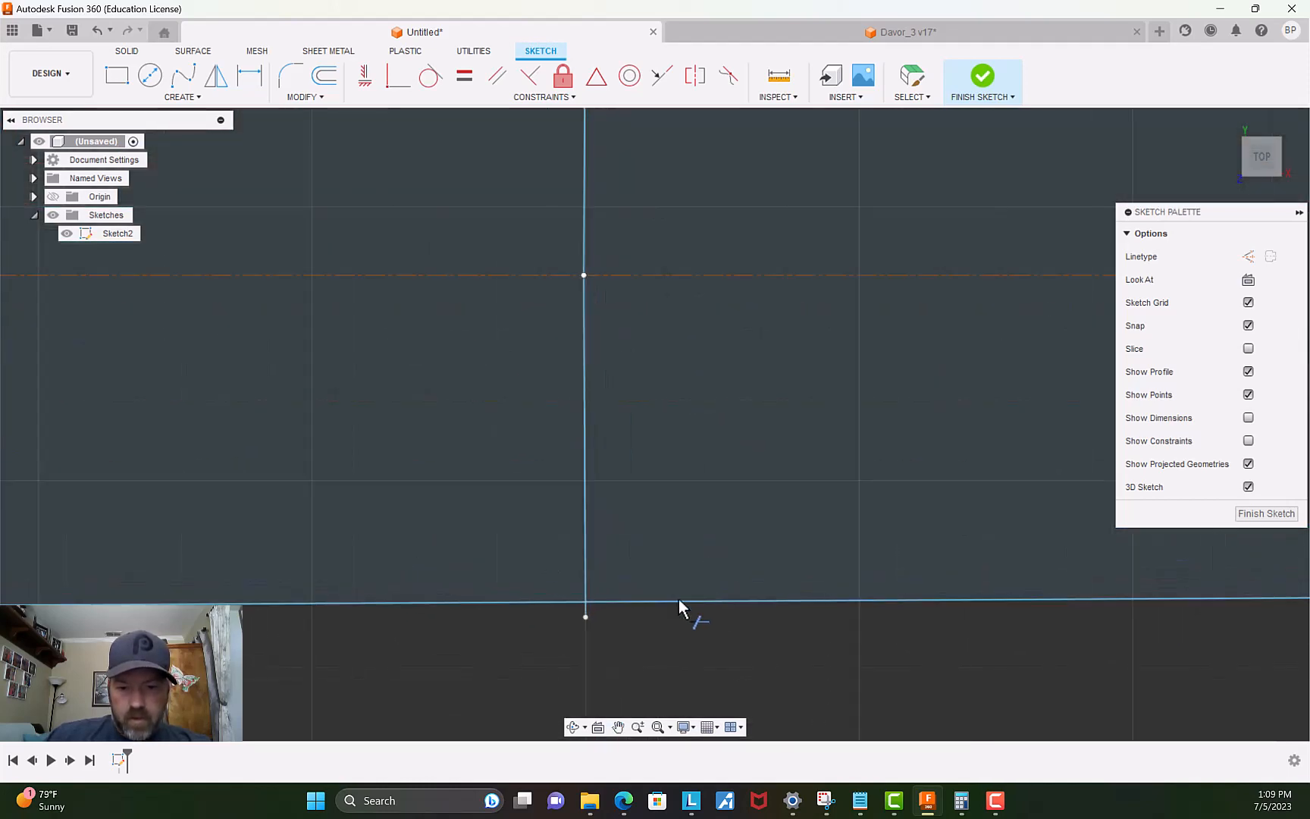
scroll(618, 613, up, 3)
scroll(548, 606, down, 5)
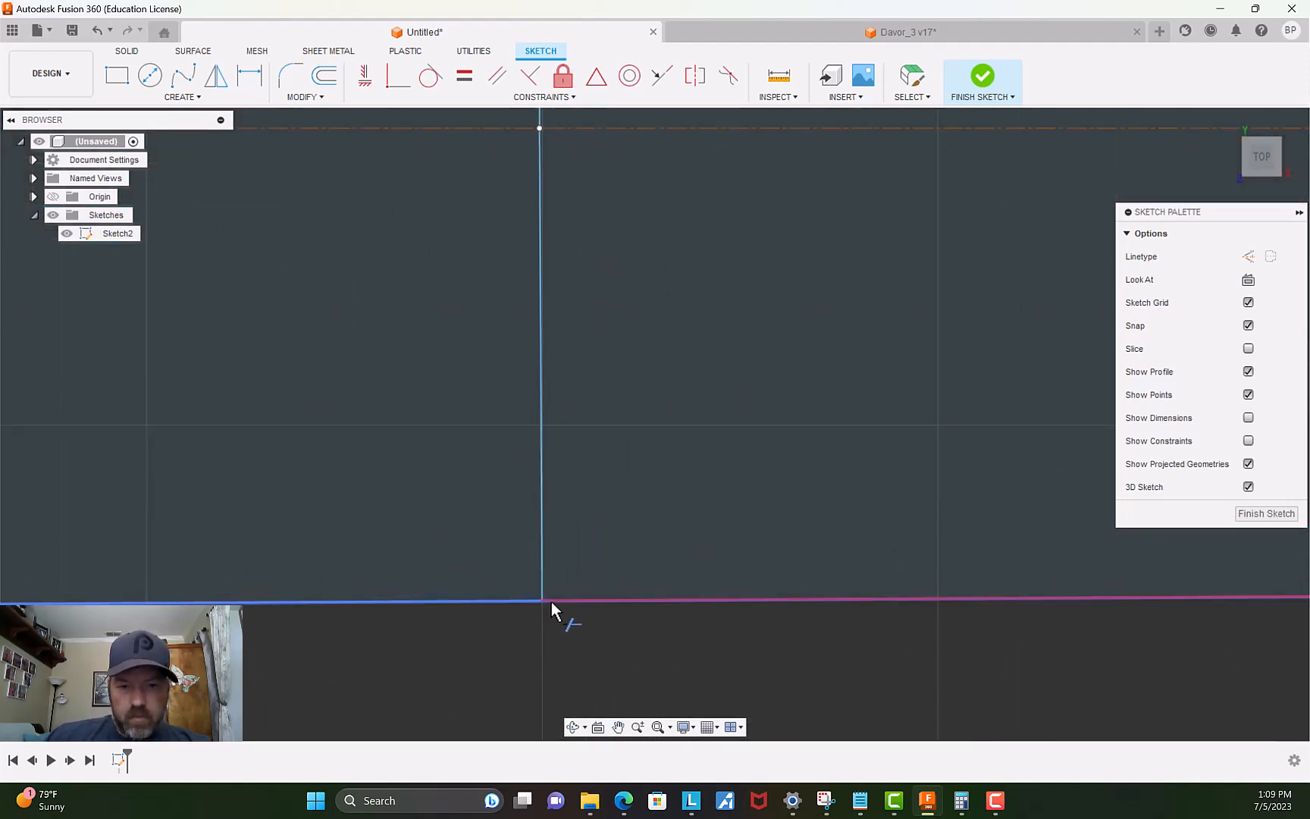
scroll(542, 318, up, 7)
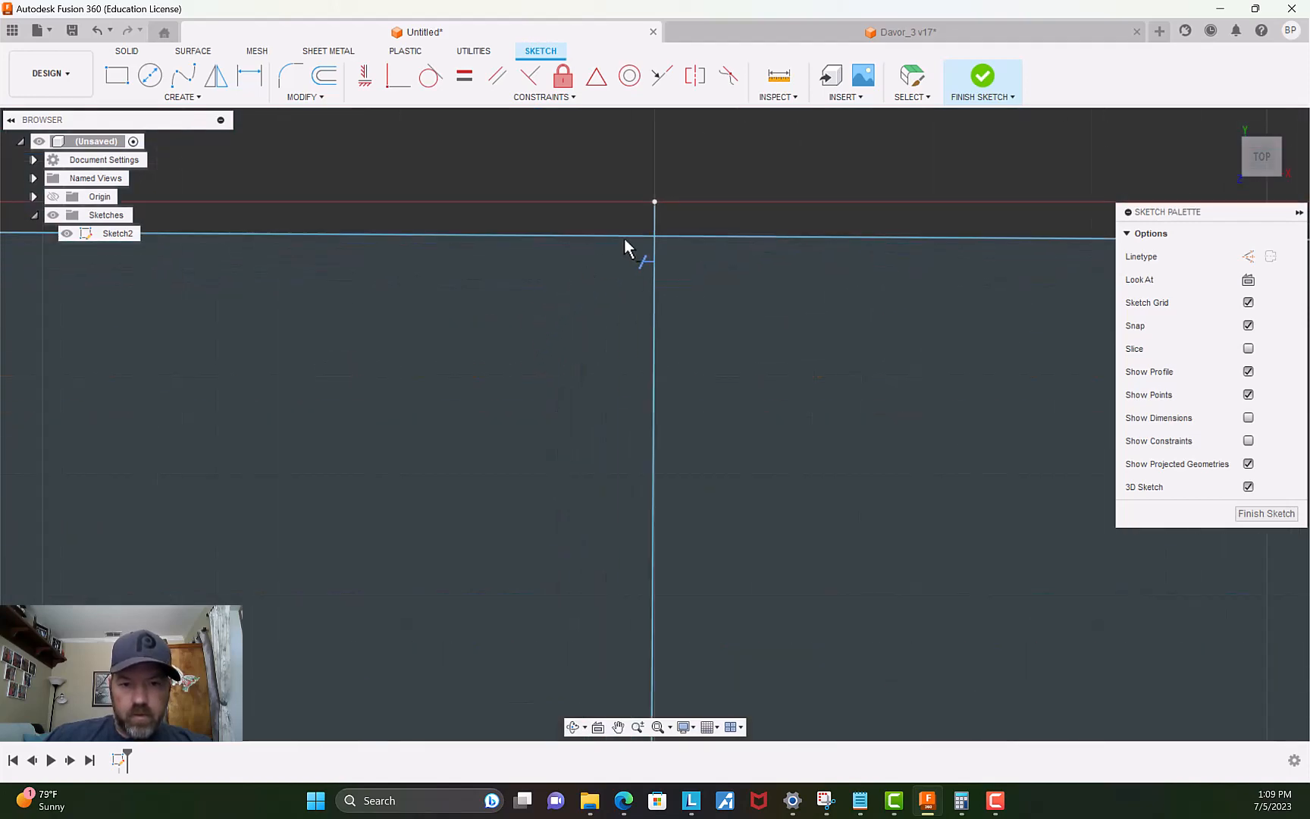
click(652, 220)
scroll(614, 322, down, 1)
scroll(615, 313, down, 10)
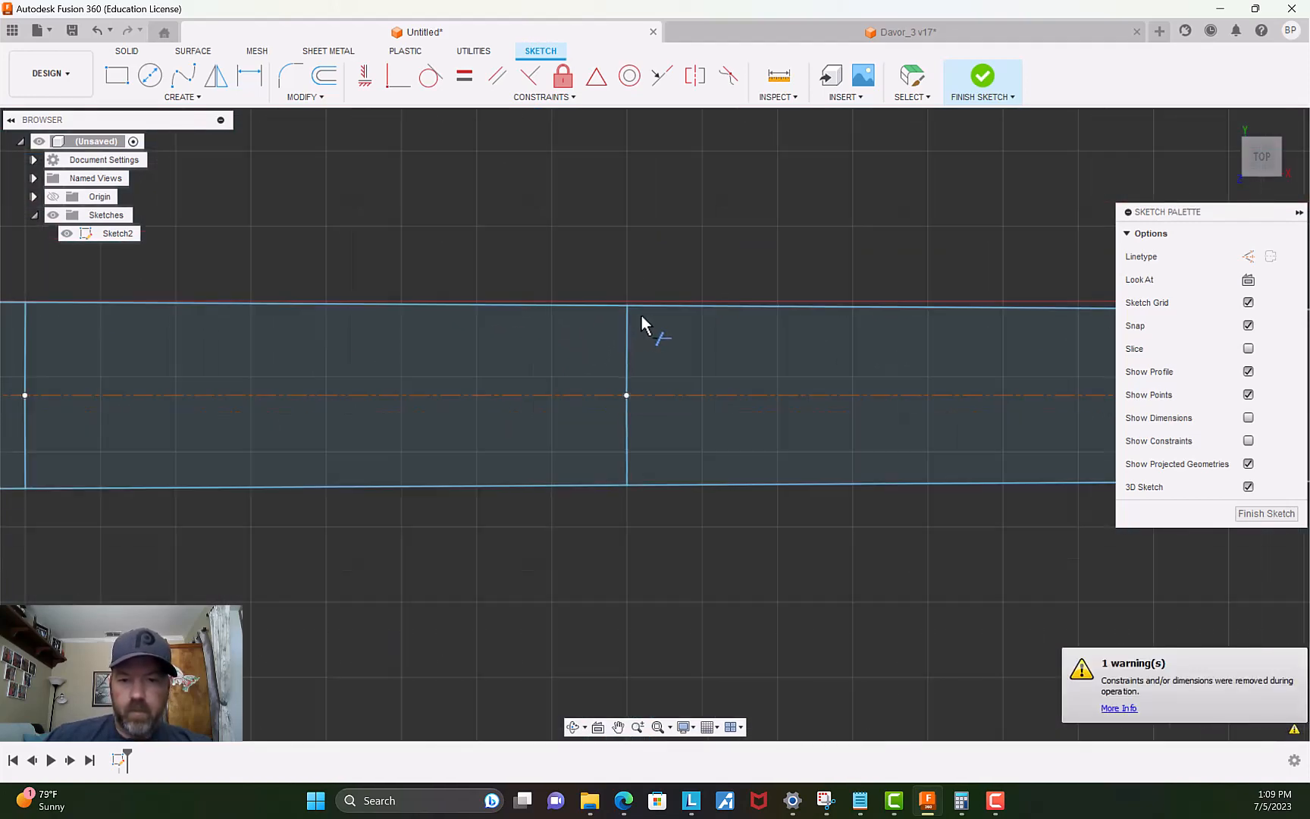
mouse_move(678, 570)
middle_down()
mouse_move(424, 477)
mouse_move(546, 472)
middle_up()
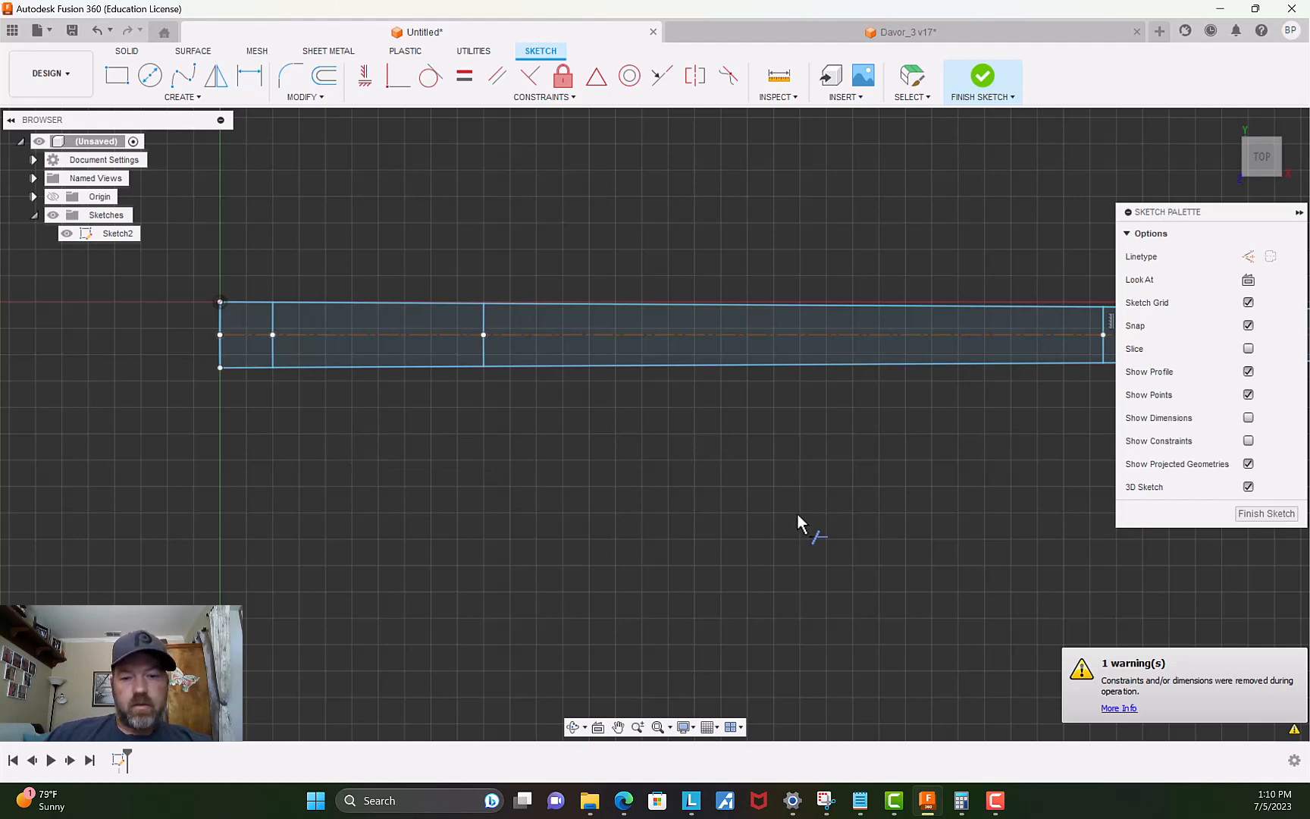
Copy the two vertical lines 1 in inside the wide end and place the copies 0.15 in farther along X.
scroll(380, 395, up, 3)
scroll(375, 402, down, 2)
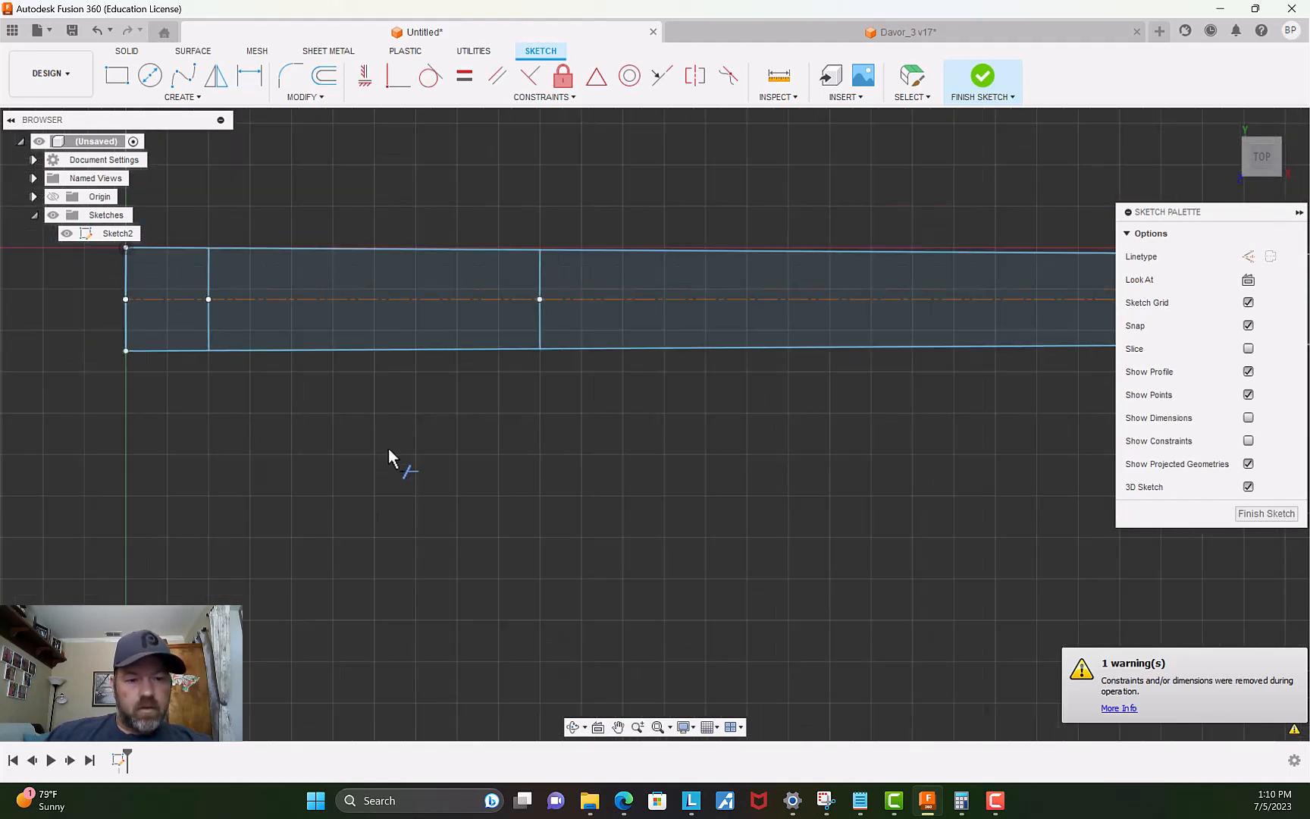
key(Escape)
scroll(310, 413, down, 1)
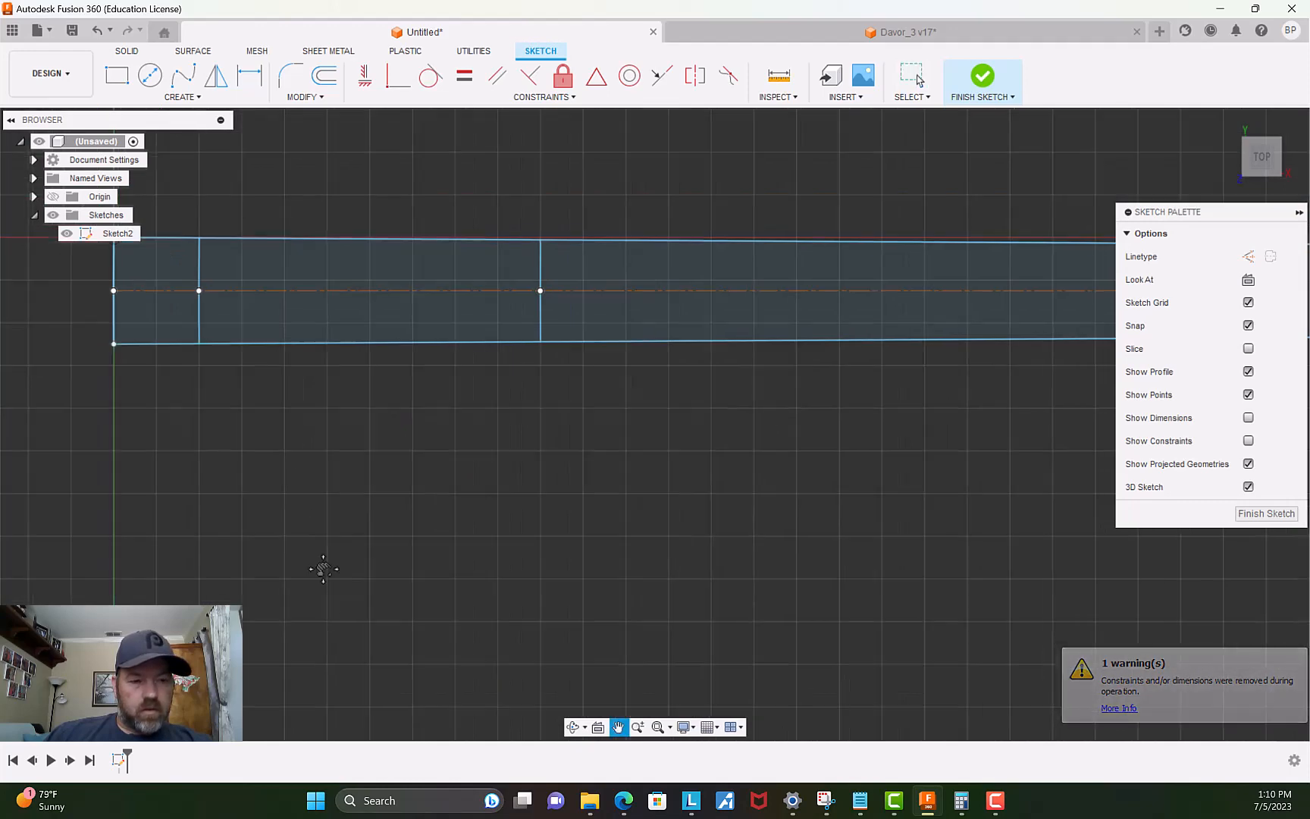
middle_drag(322, 564, 413, 559)
scroll(401, 542, up, 4)
scroll(342, 301, down, 3)
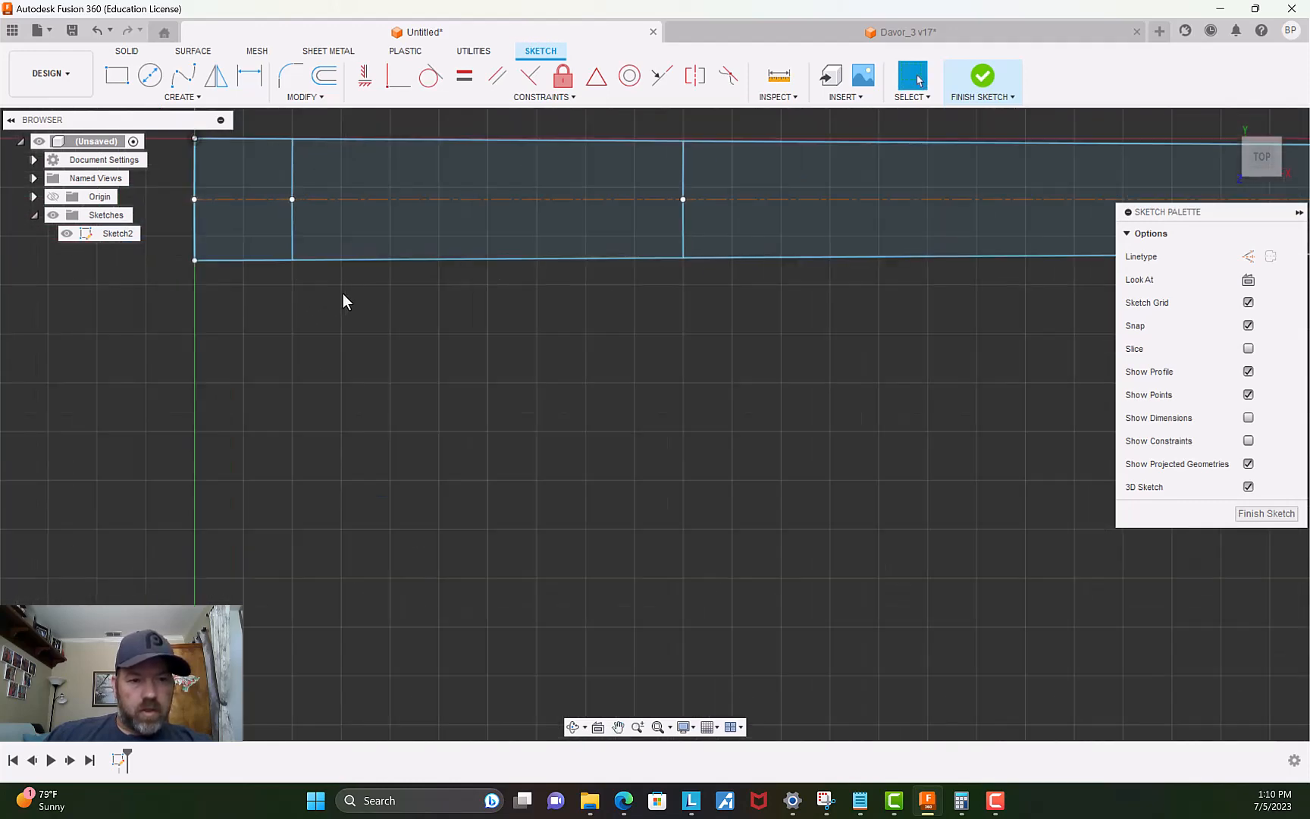
click(294, 163)
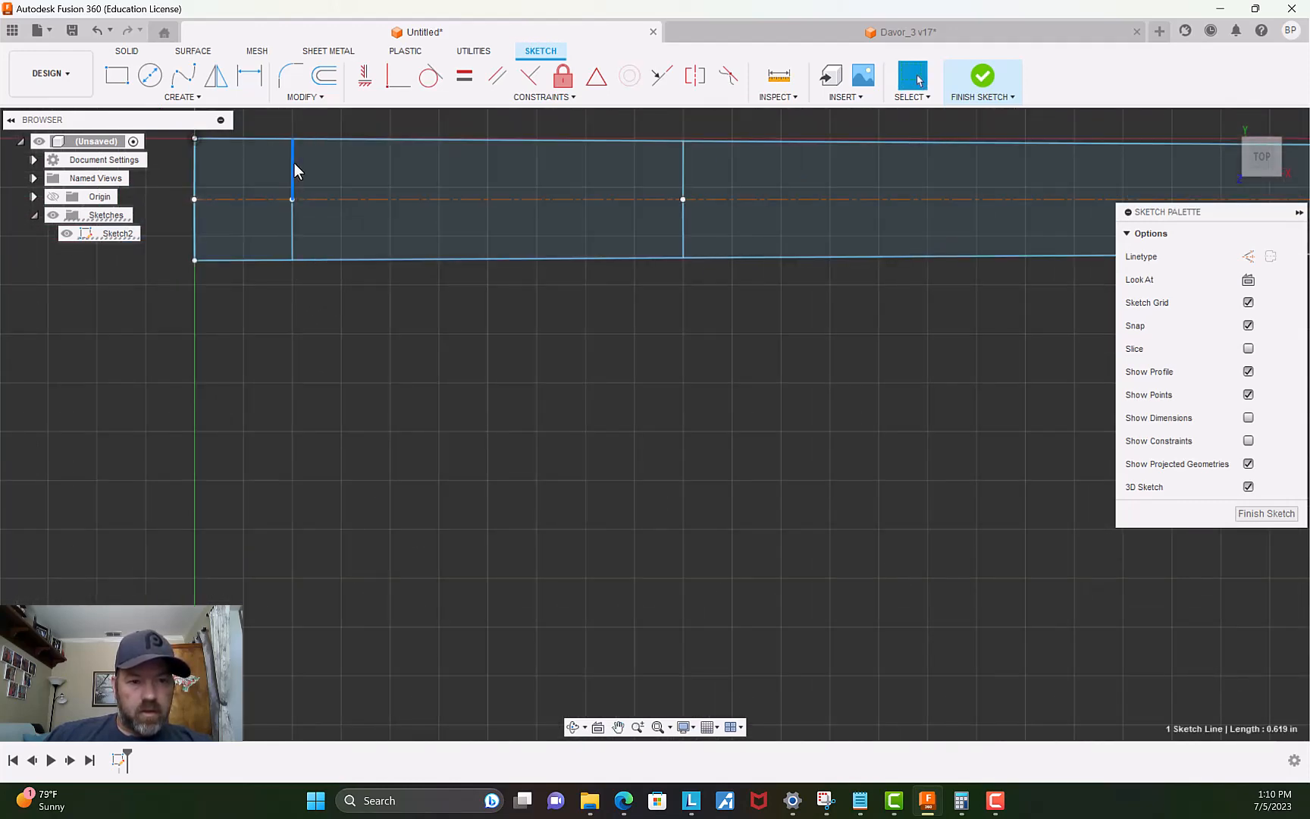
shift+click(293, 226)
key(m)
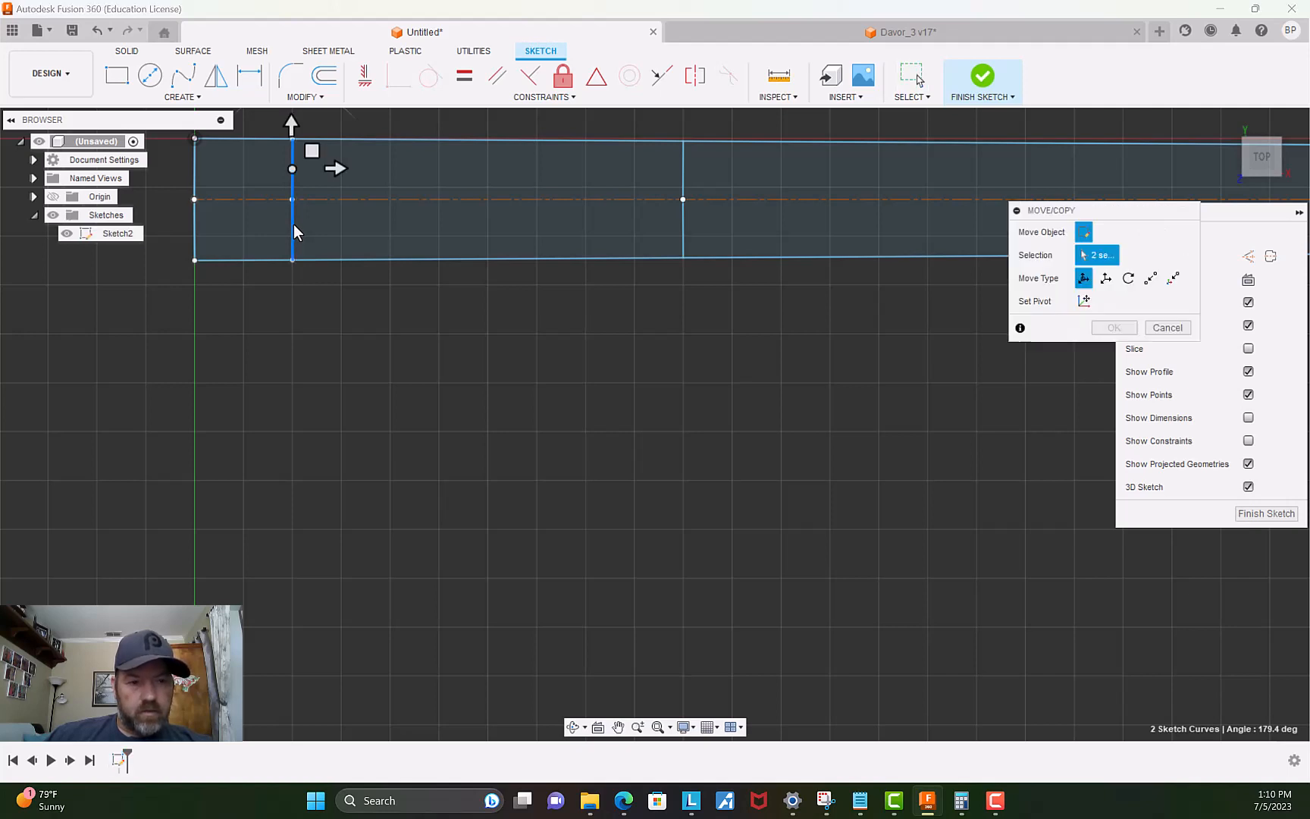
drag(333, 168, 362, 182)
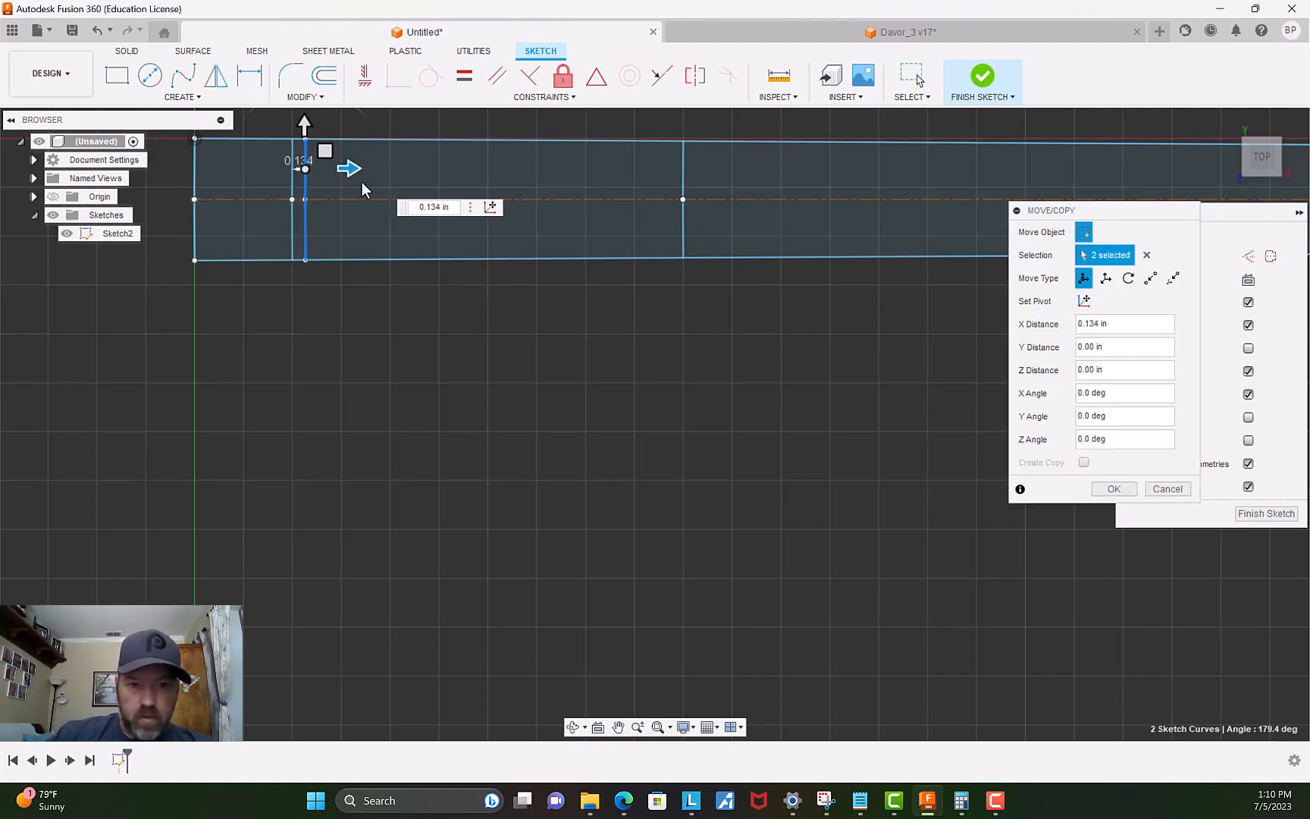
key(Tab)
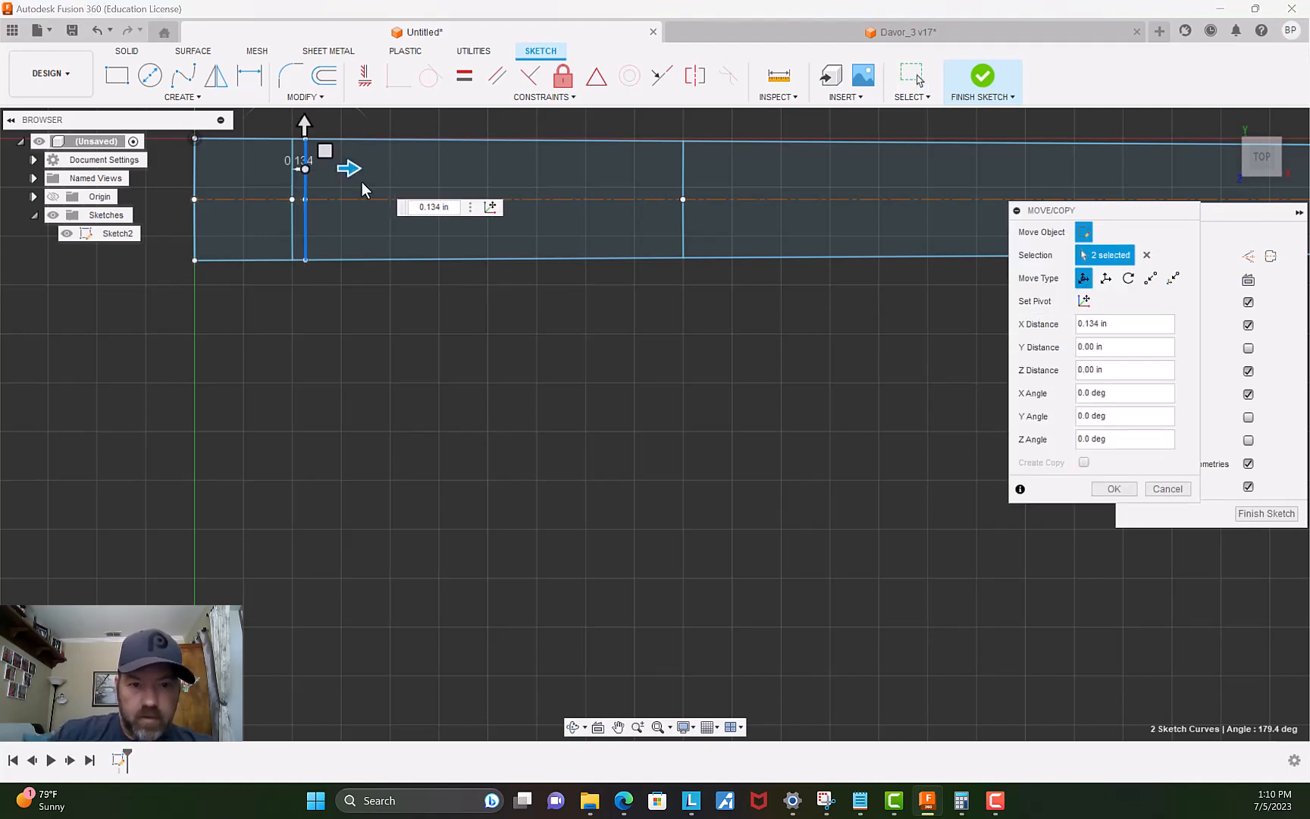
key(BackSpace)
key(BackSpace)
text(5)
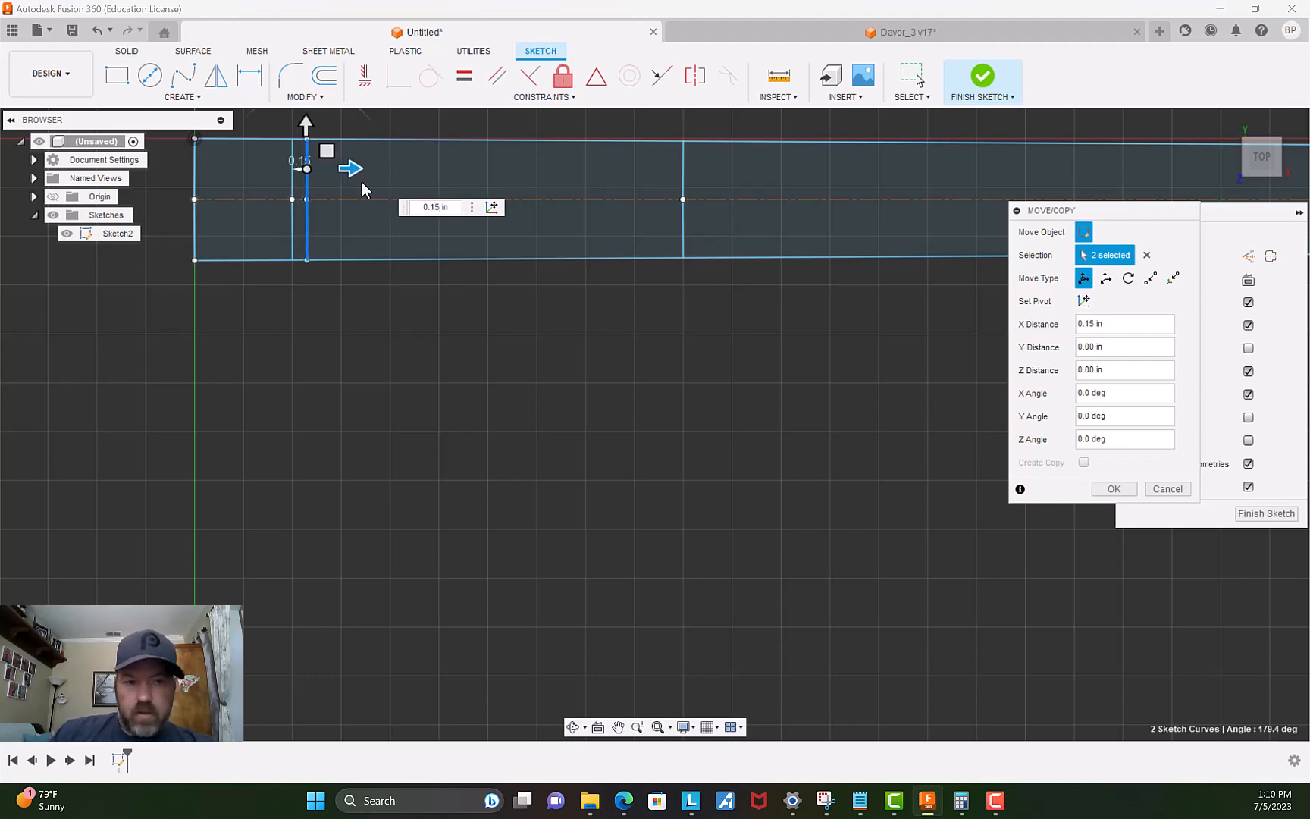
key(Return)
Trim the overhang above the top edge from the copied vertical line 0.15 in beyond the 1 in section line.
scroll(377, 287, down, 1)
middle_drag(377, 288, 430, 406)
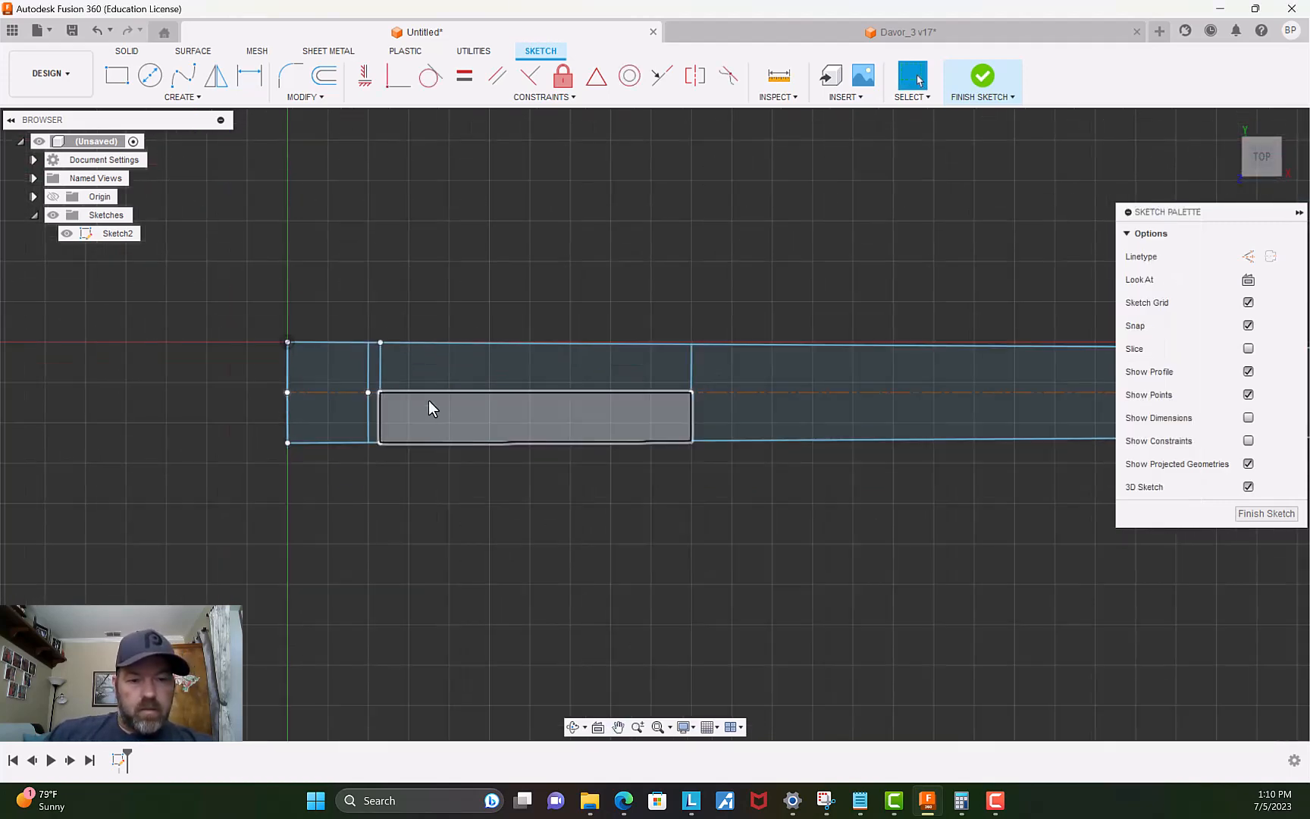
scroll(432, 379, up, 5)
scroll(269, 181, up, 4)
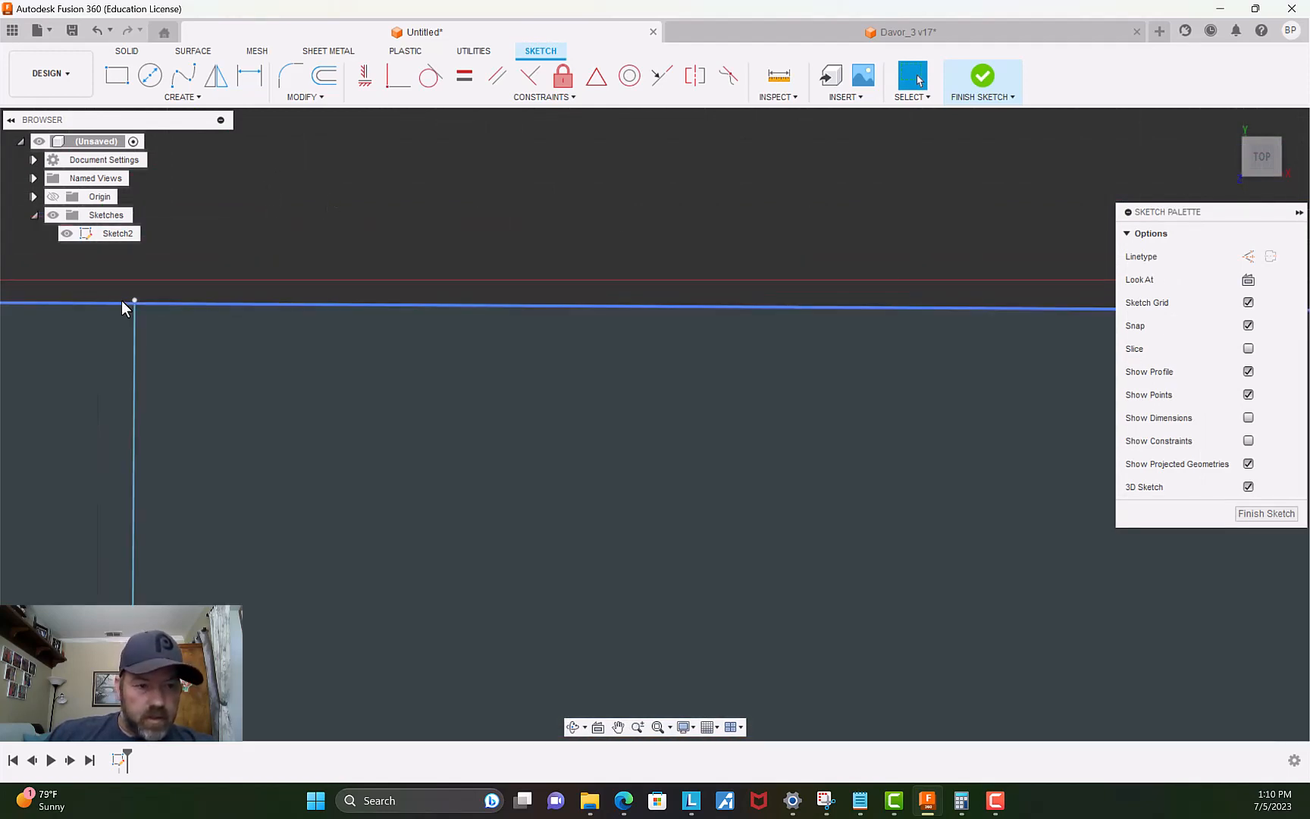
scroll(146, 280, up, 3)
key(l)
scroll(126, 324, up, 3)
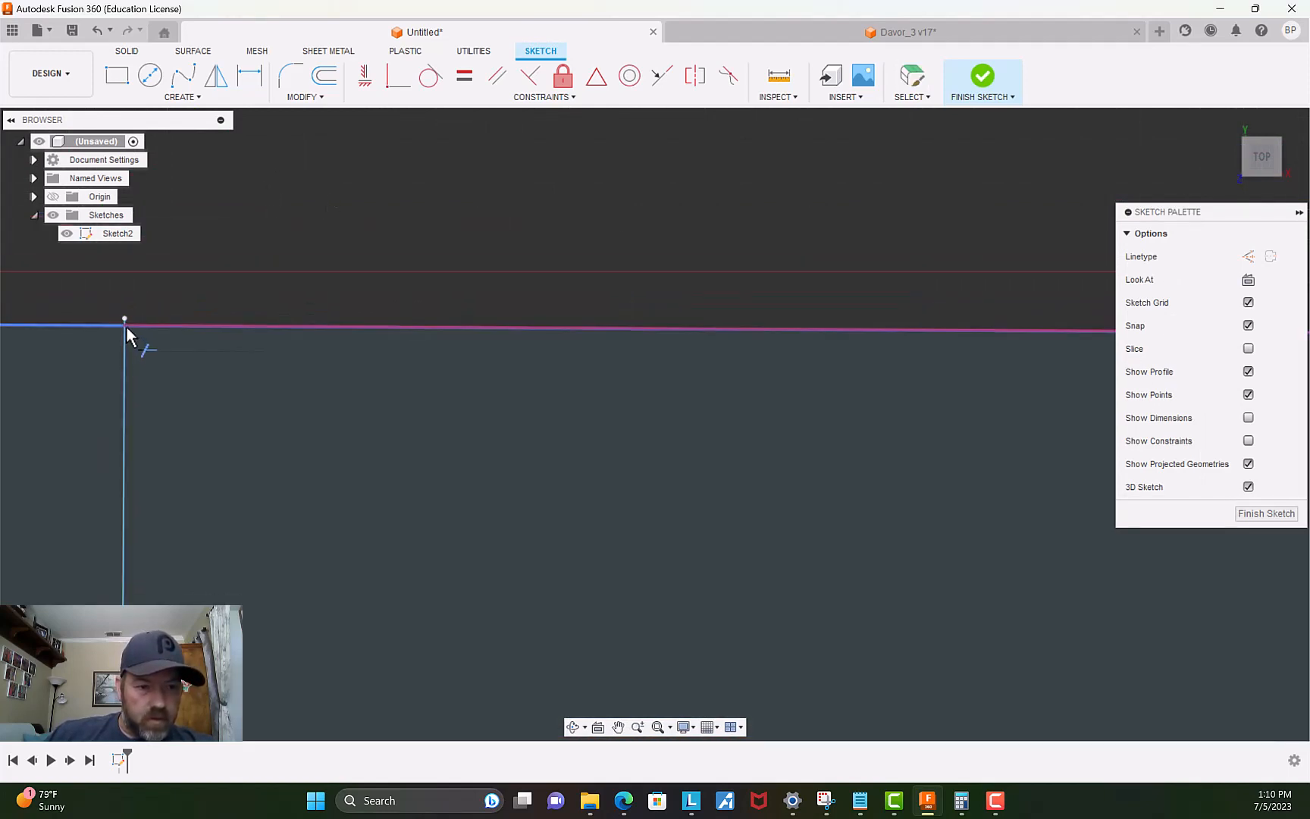
scroll(134, 323, down, 5)
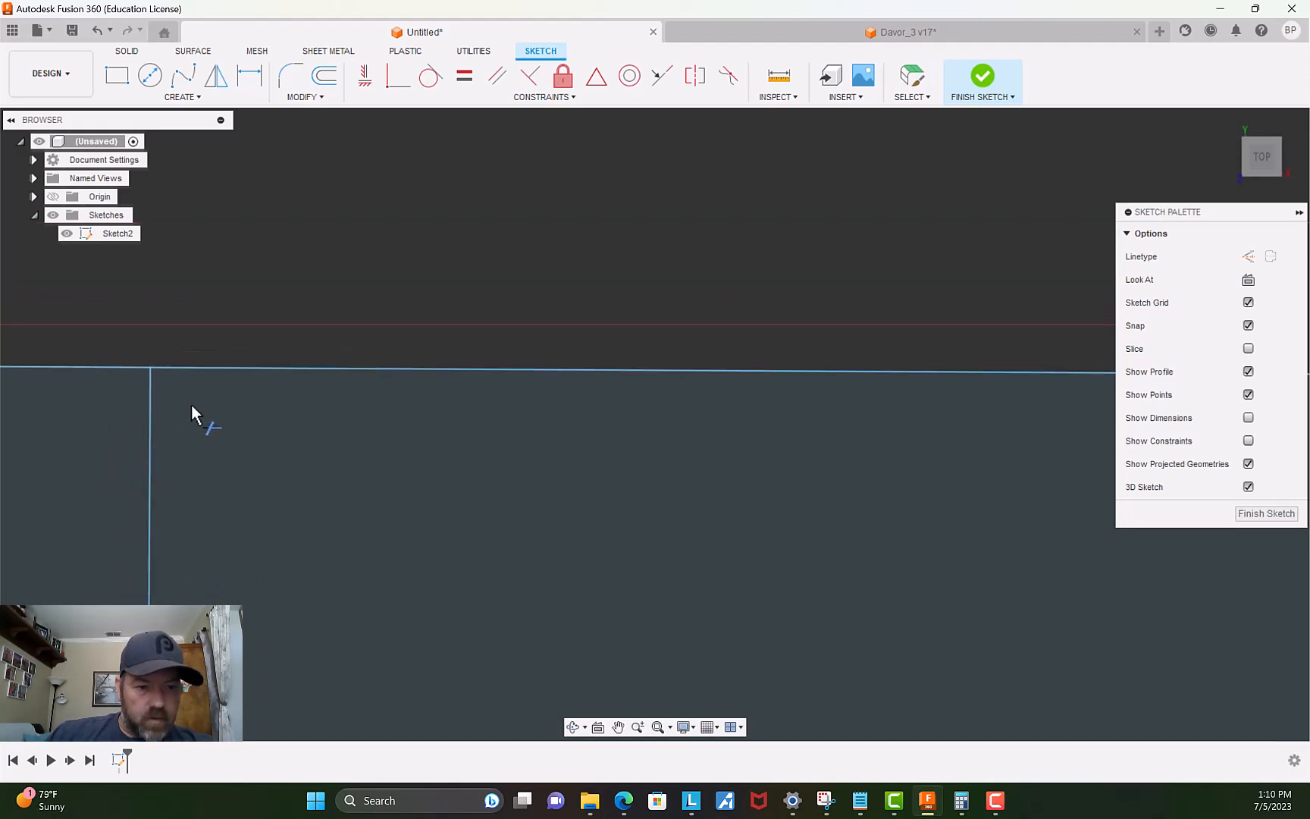
Trim the overhang below the bottom edge from the same copied line 0.15 in beyond the 1 in section line.
scroll(304, 629, up, 2)
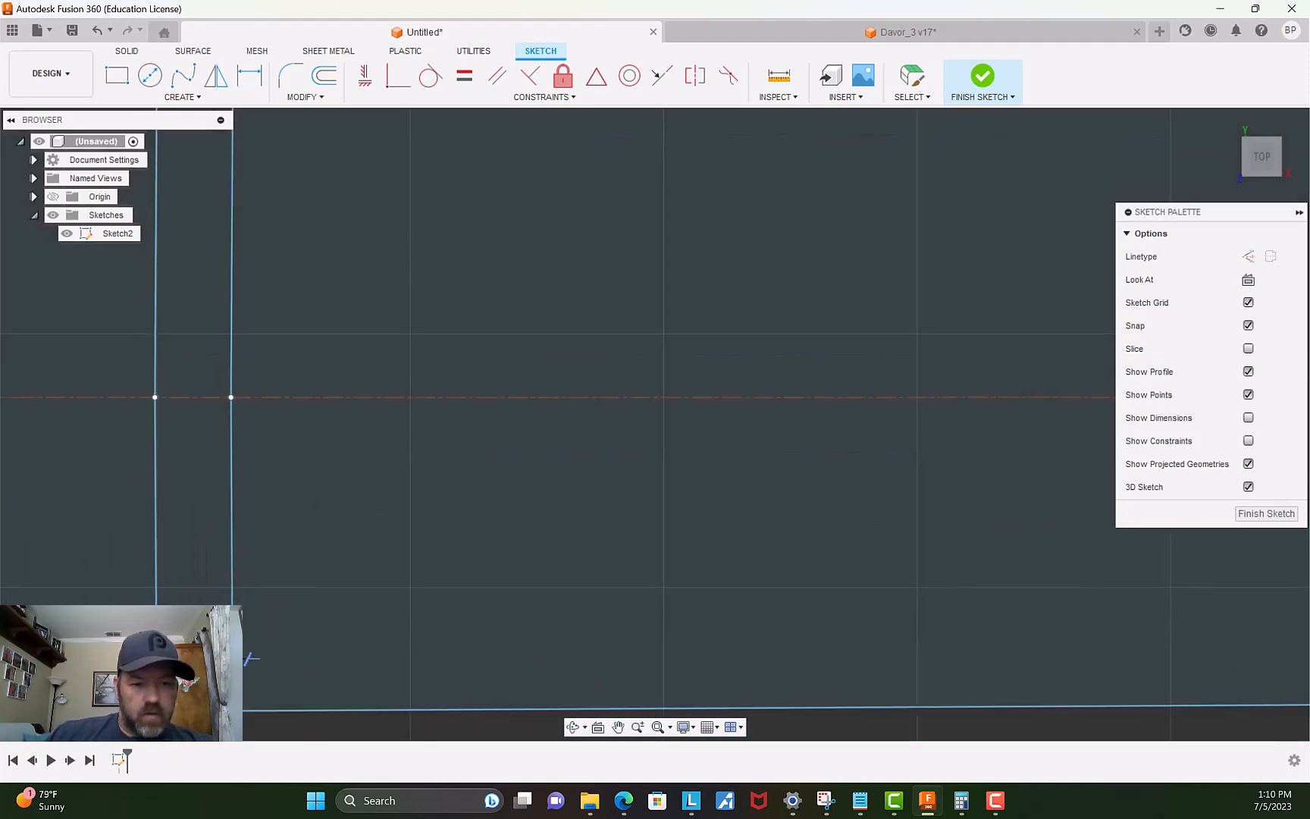
scroll(249, 702, down, 3)
scroll(269, 539, up, 3)
scroll(272, 493, up, 4)
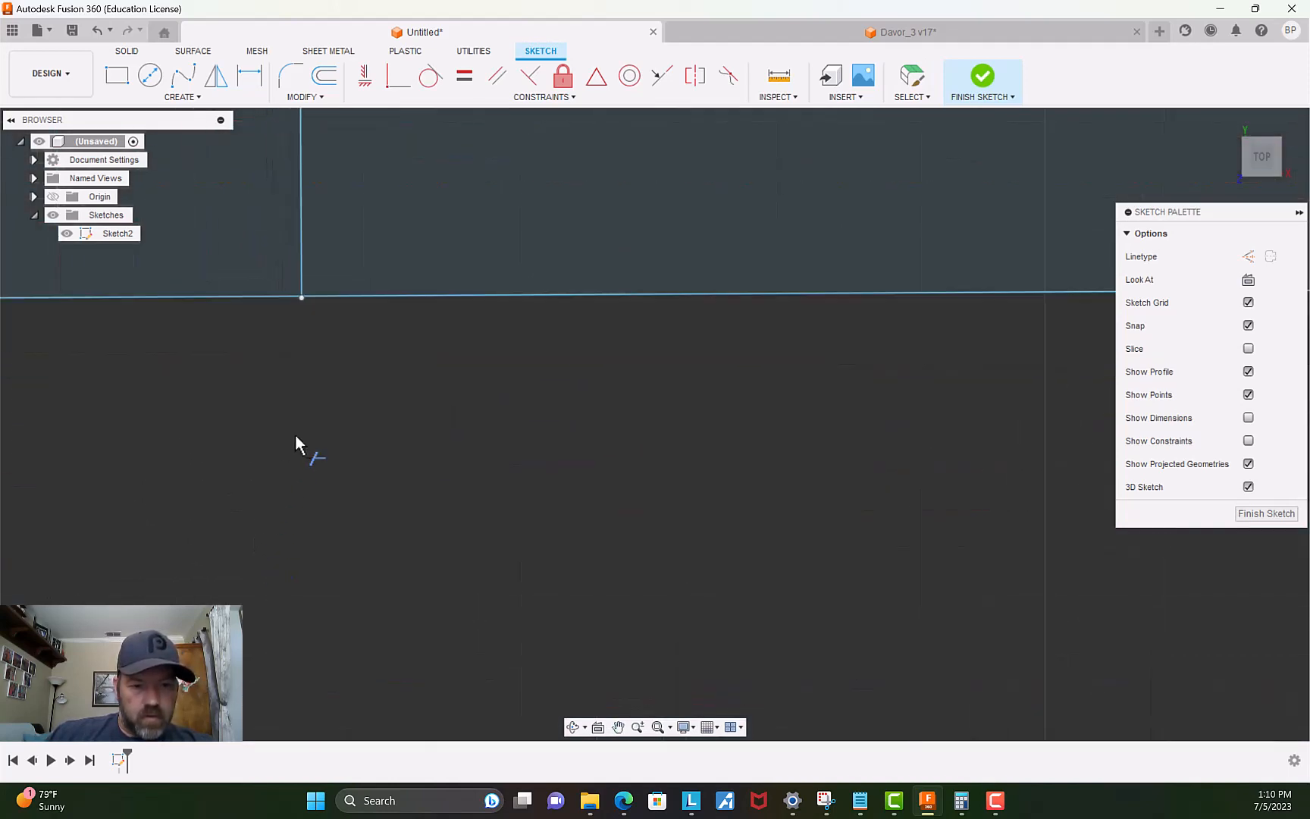
scroll(303, 239, up, 1)
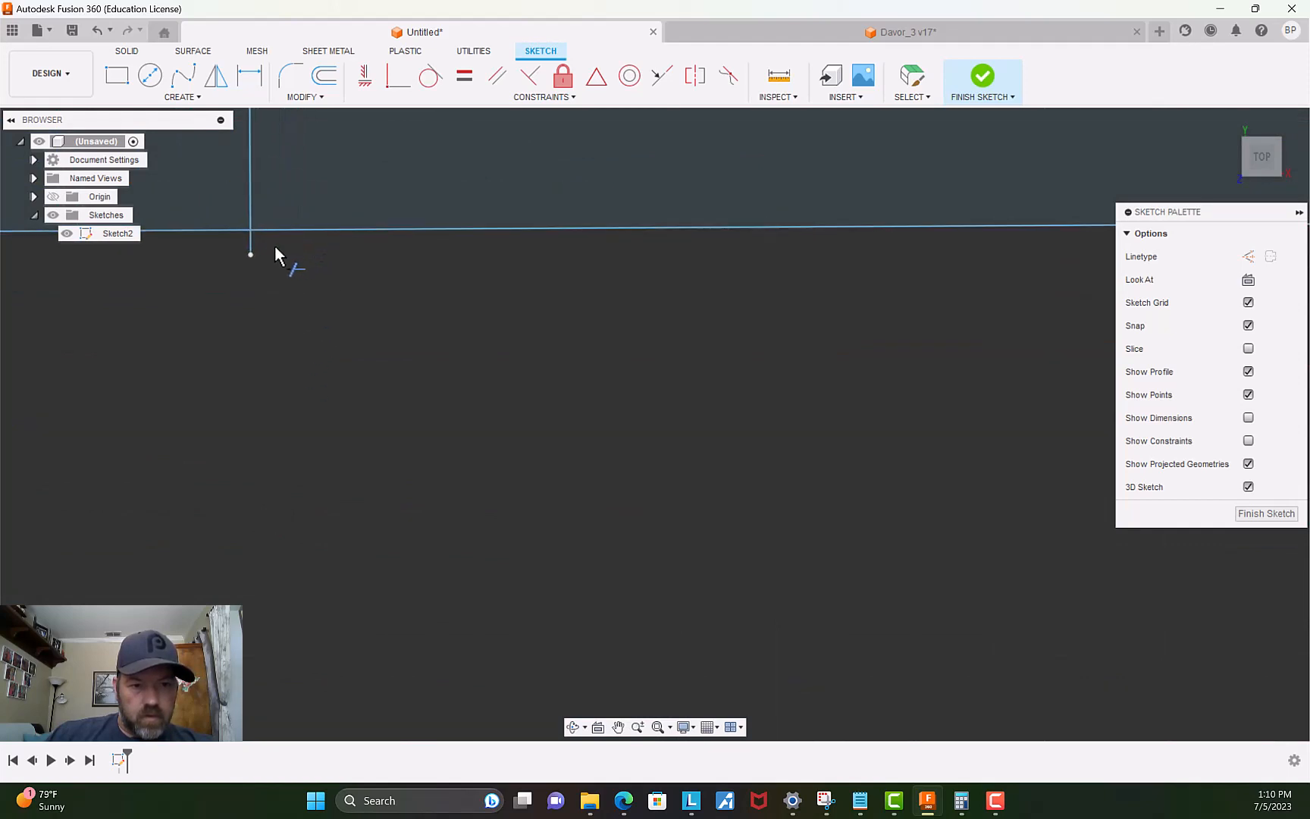
scroll(281, 319, down, 2)
scroll(303, 372, down, 4)
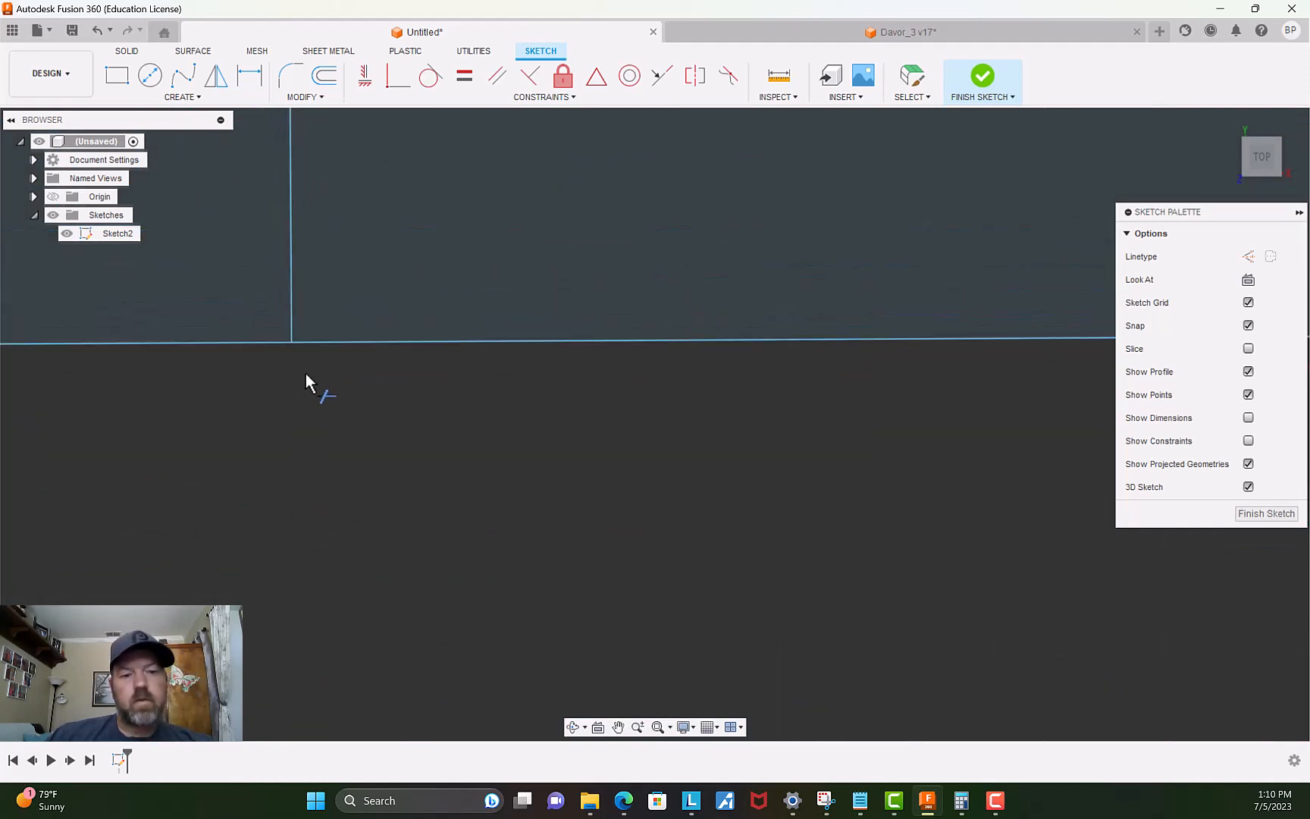
scroll(508, 557, down, 4)
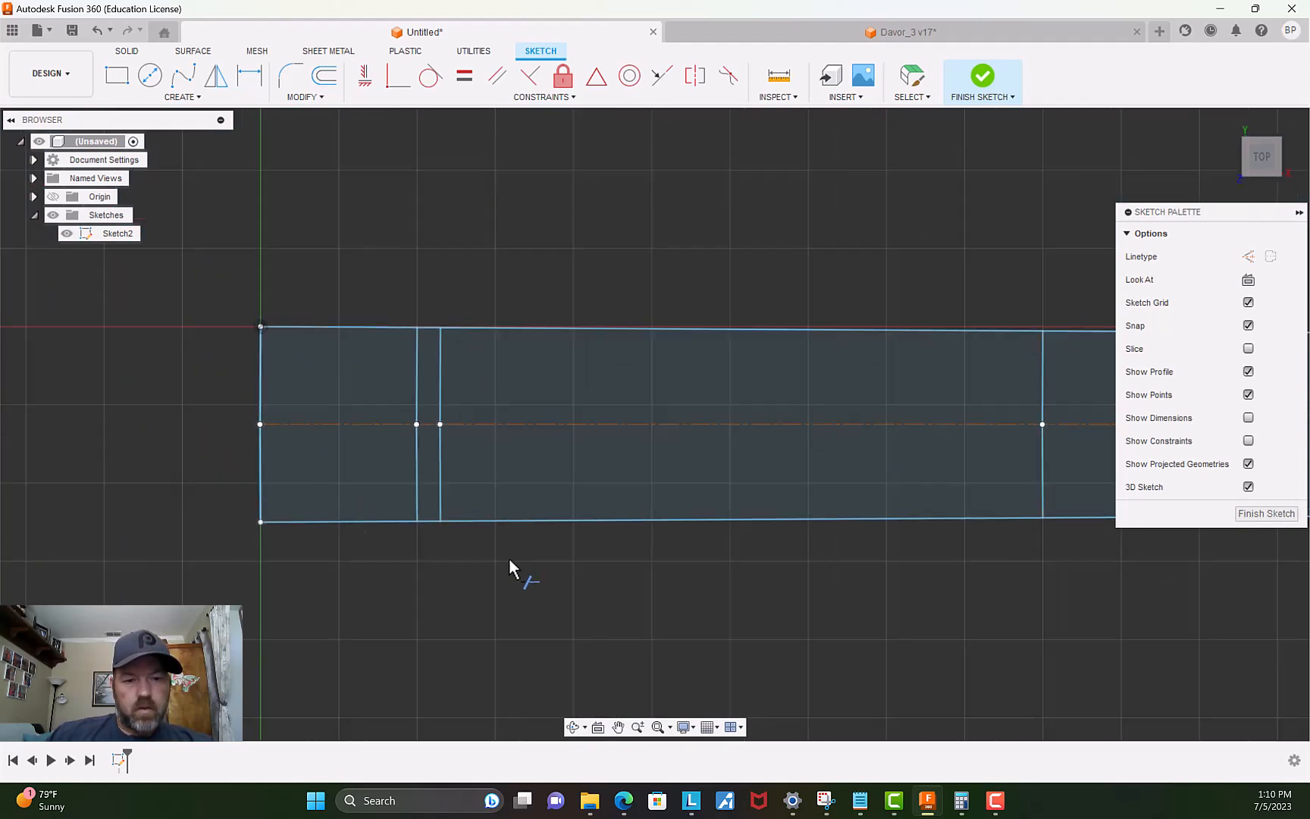
scroll(547, 559, down, 1)
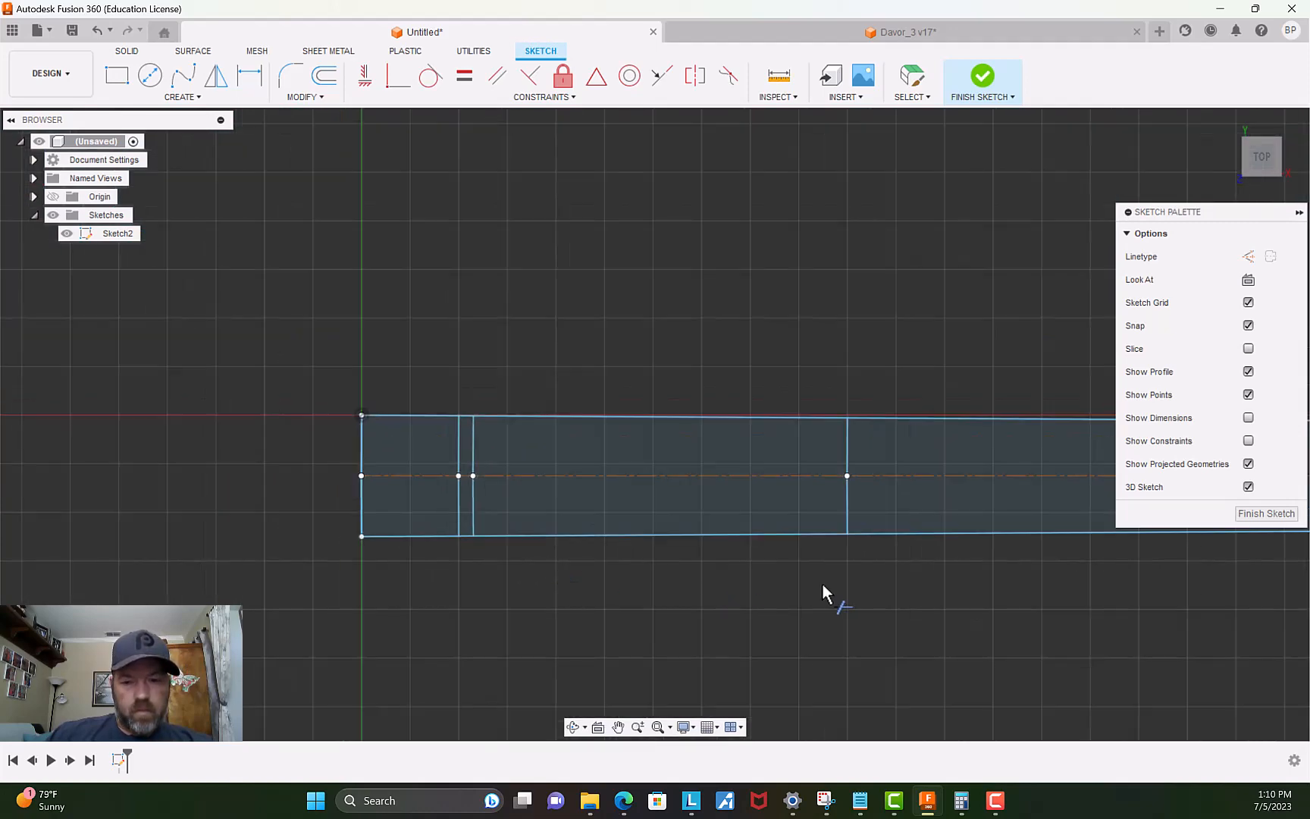
Copy the two vertical lines 5 in from the wide end and place the copies at an X distance of -0.15 in.
middle_drag(825, 596, 471, 525)
scroll(424, 538, up, 3)
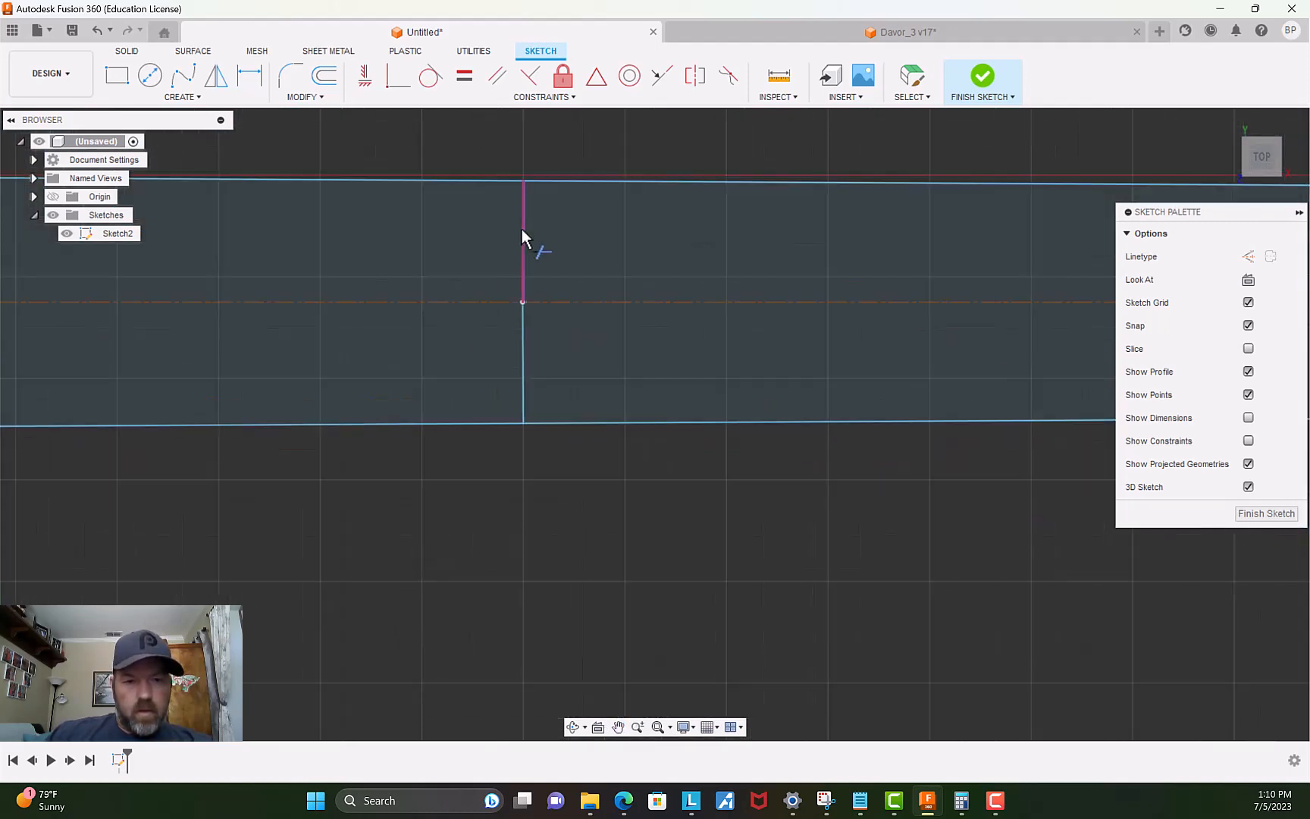
key(Escape)
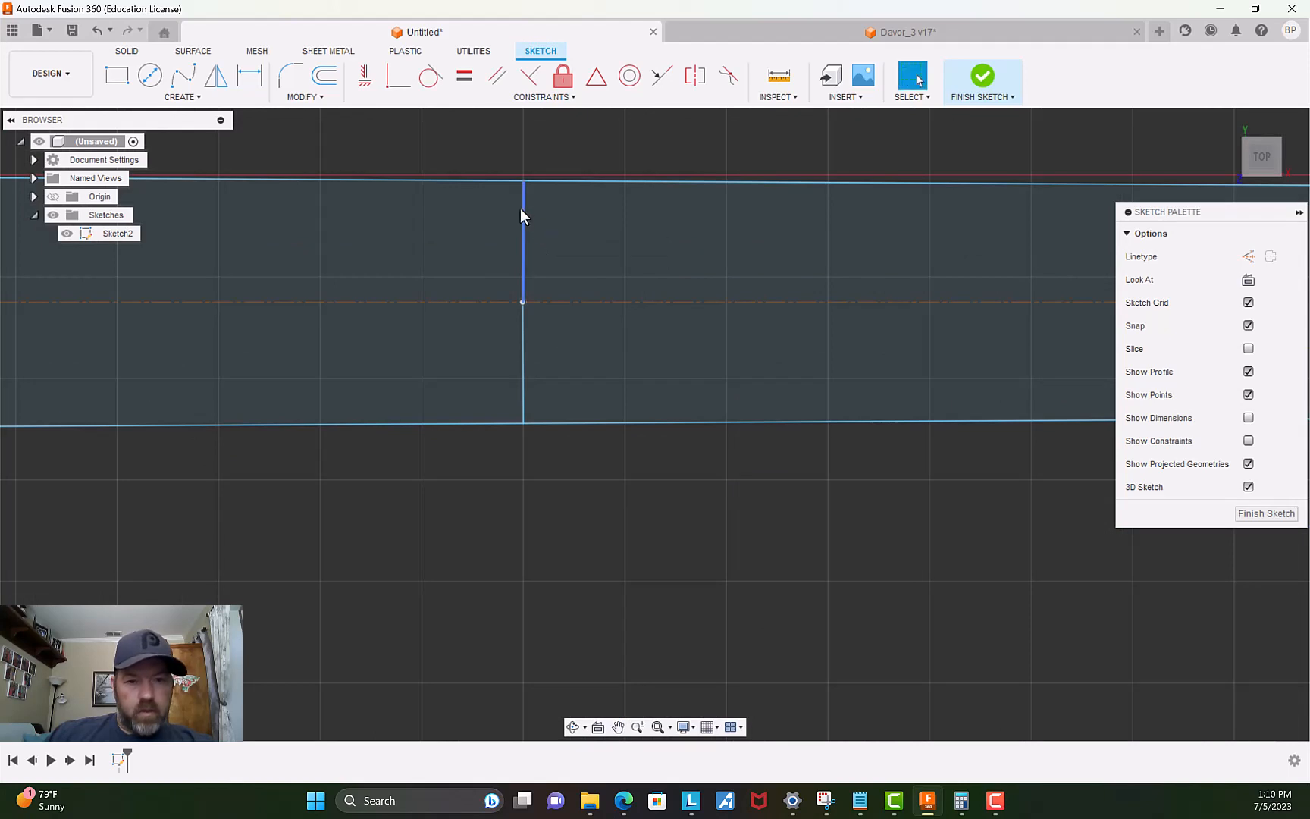
click(525, 209)
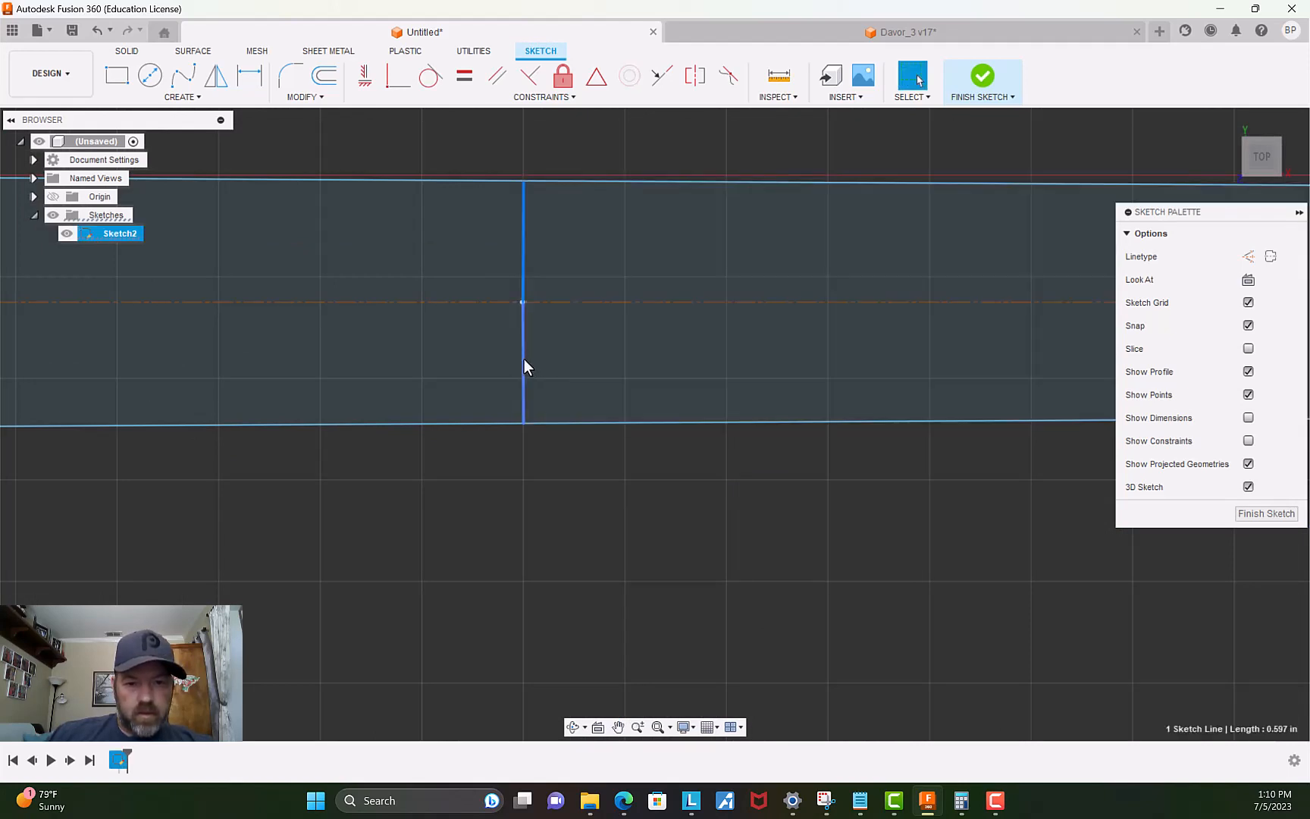
shift+click(524, 367)
key(m)
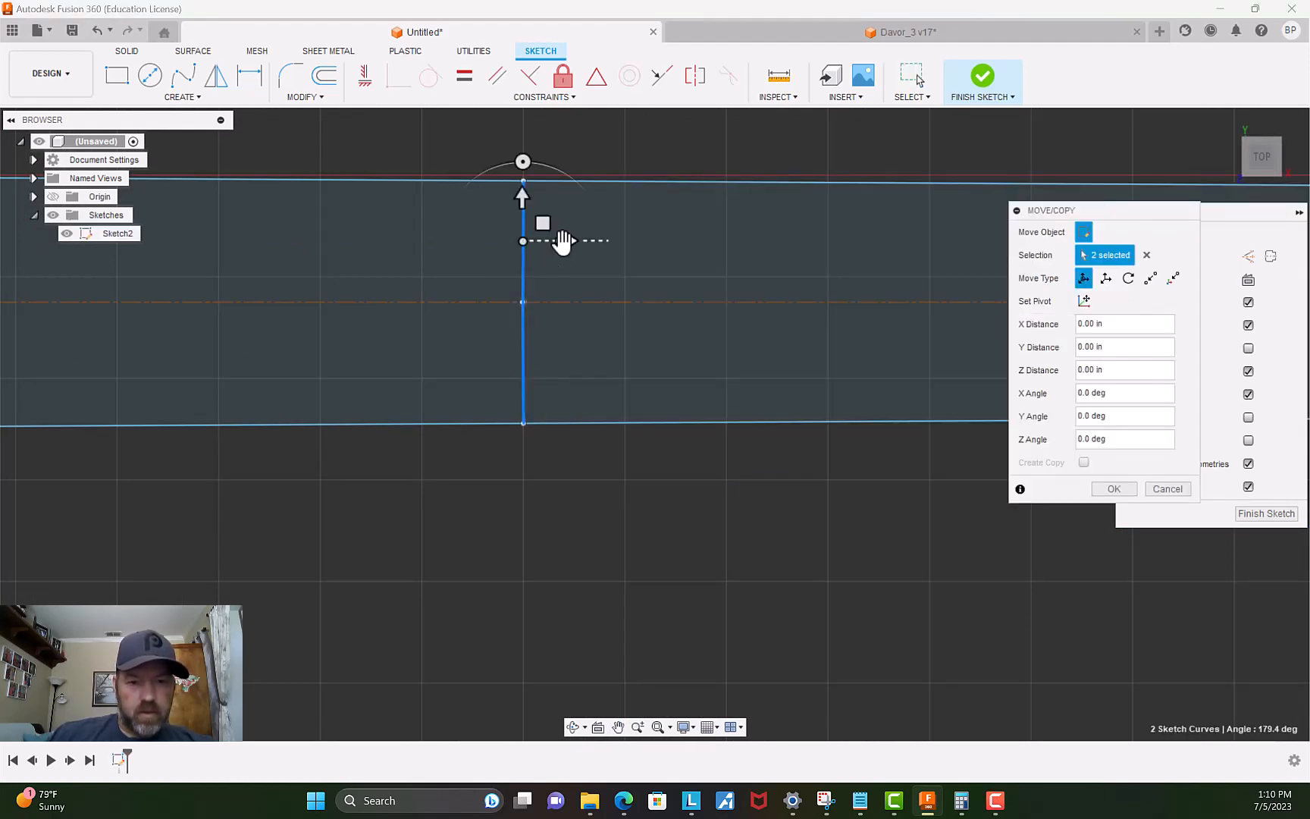
drag(561, 241, 536, 250)
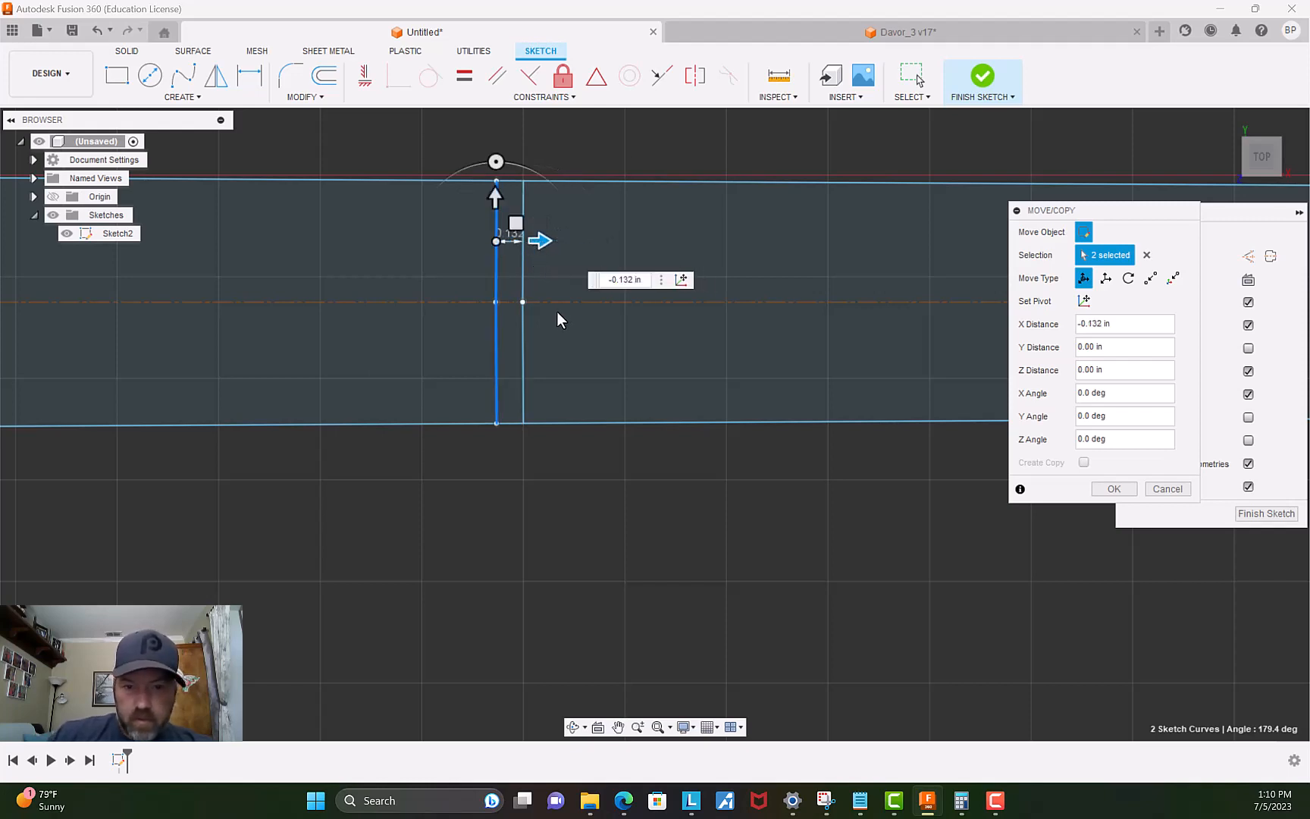
text(-0.15)
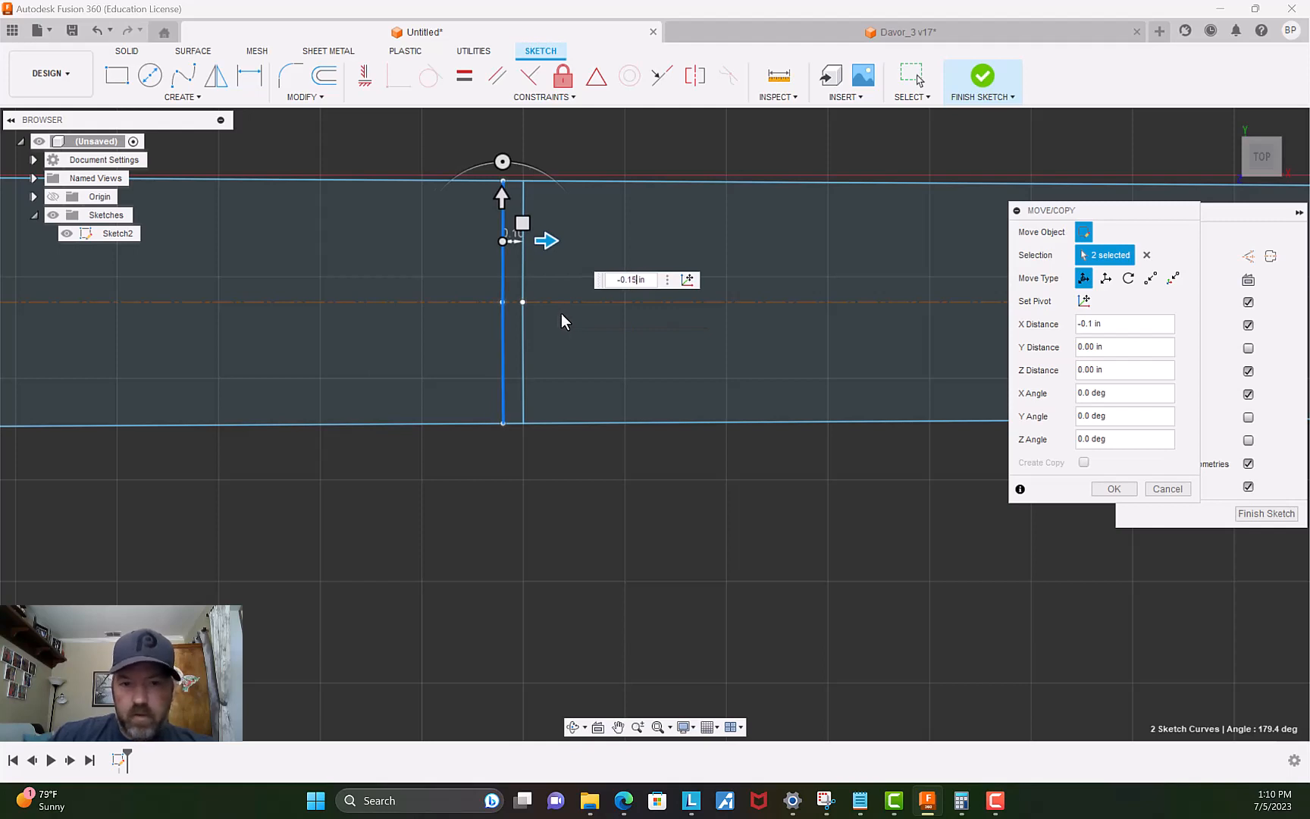
key(Return)
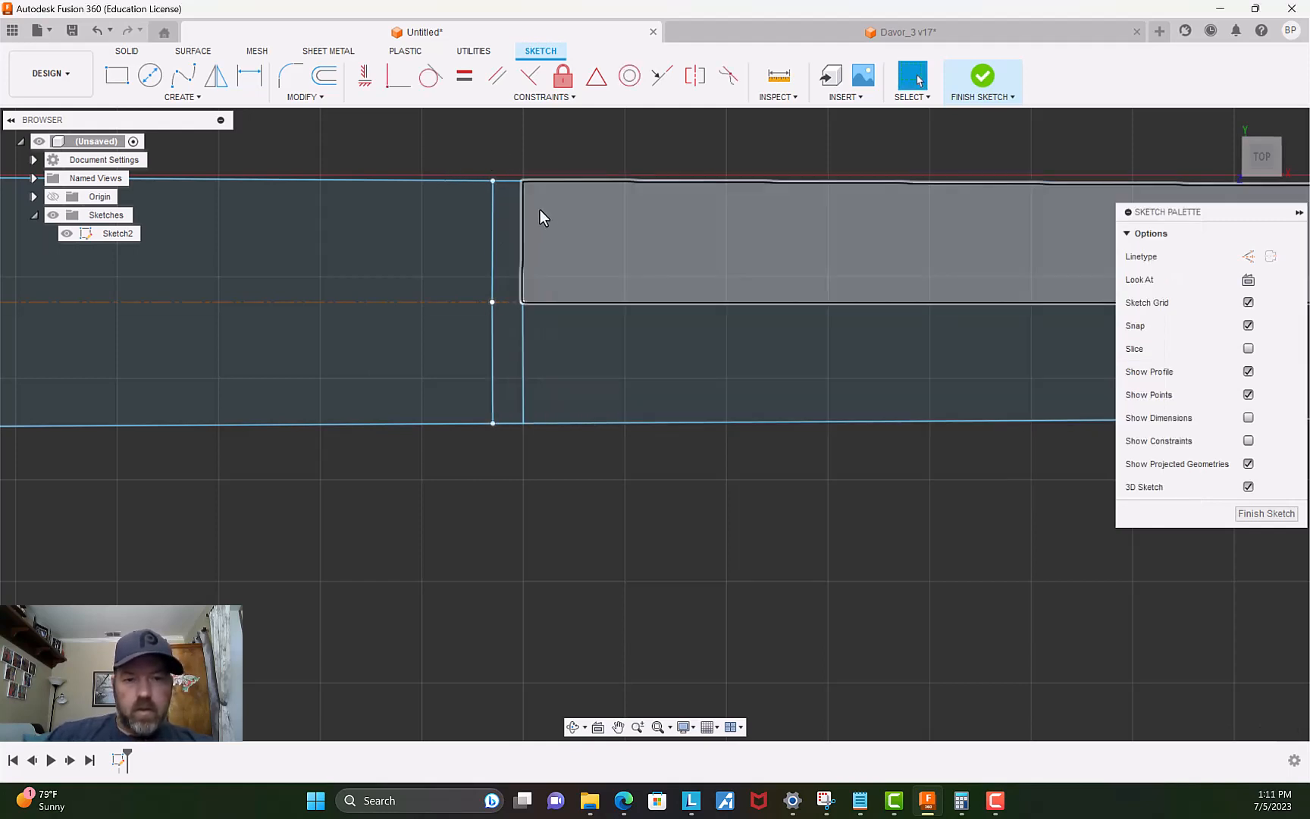
Extend the upper half of the copied vertical line, 0.15 in before the 5 in section line, to the top edge.
scroll(523, 199, up, 4)
middle_drag(485, 137, 470, 287)
scroll(465, 284, up, 6)
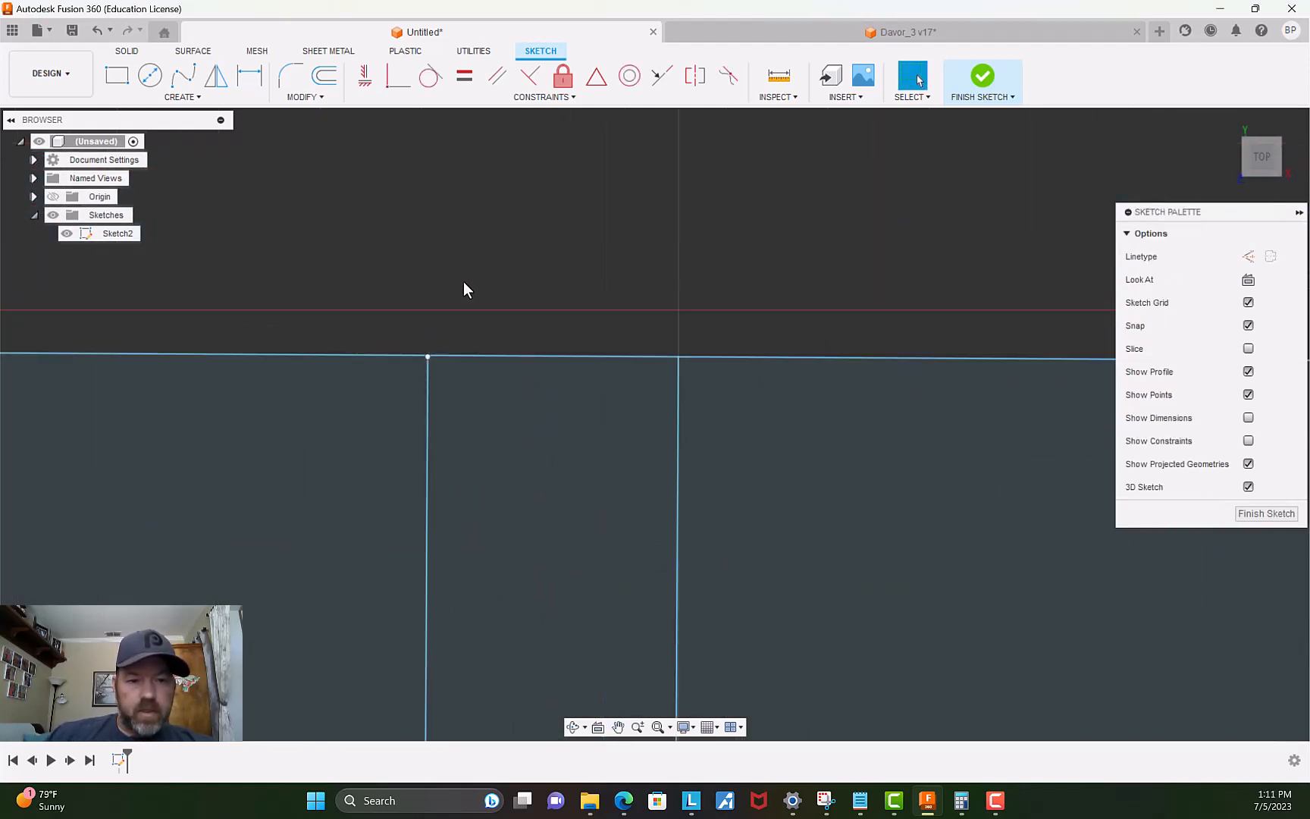
scroll(464, 289, up, 2)
click(301, 97)
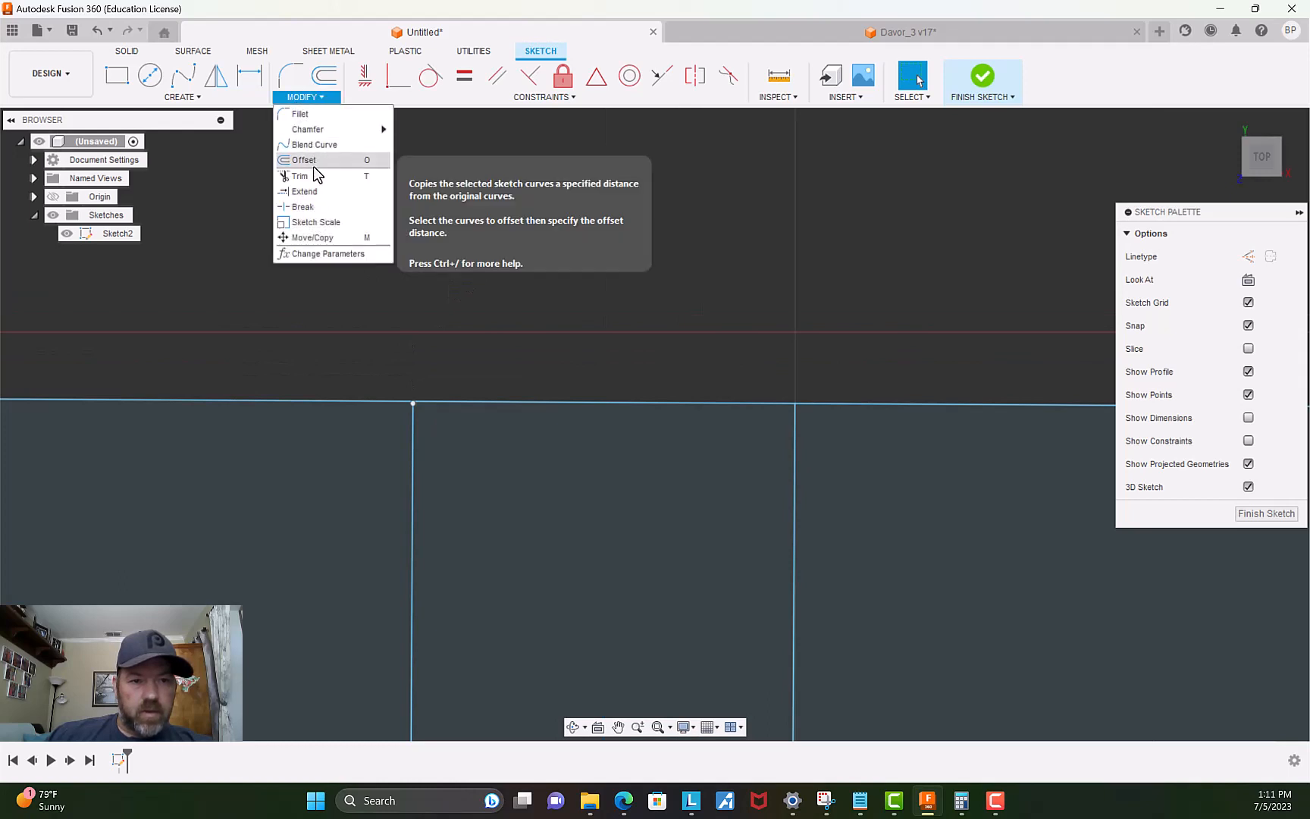
click(304, 191)
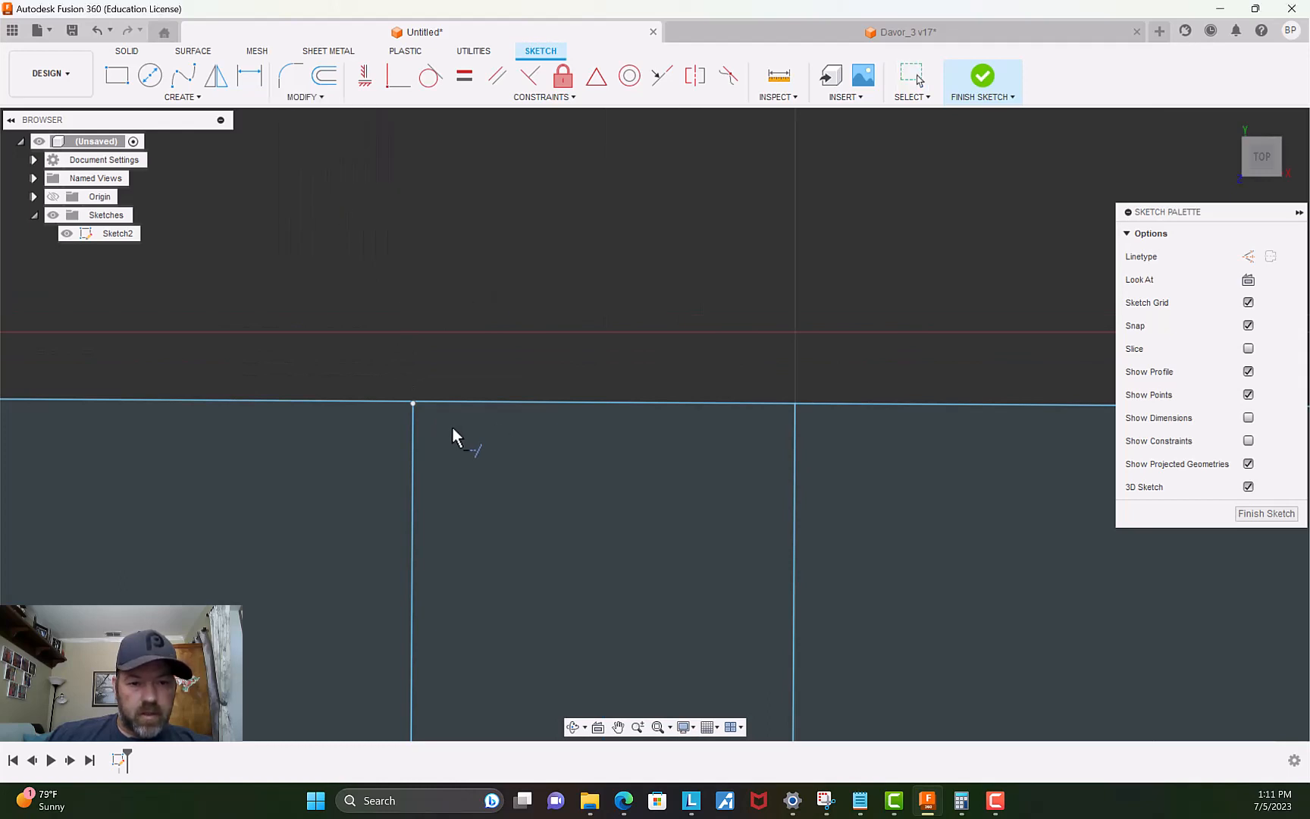
click(413, 416)
Extend the lower half of the same copied line beside the 5 in section line to the bottom edge.
scroll(489, 451, down, 4)
middle_drag(529, 583, 446, 205)
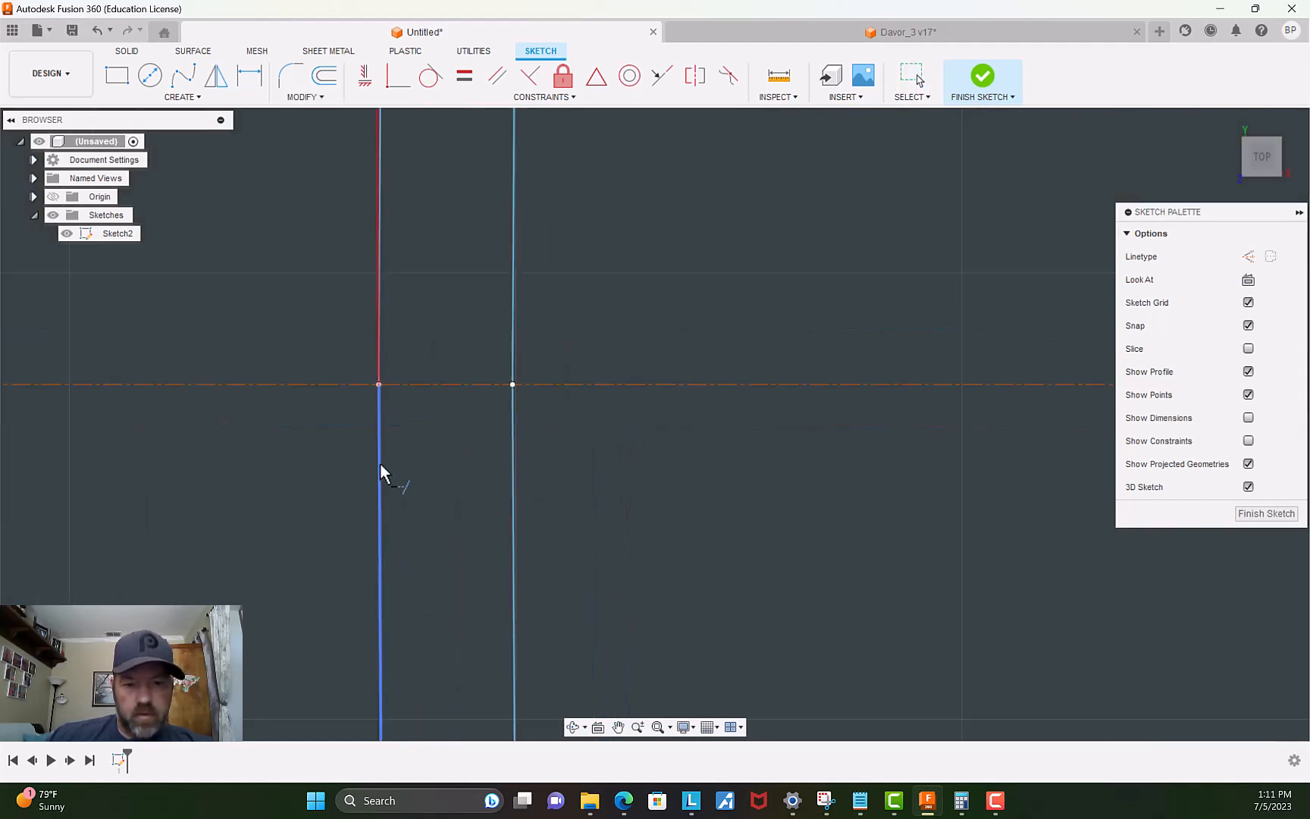
click(380, 464)
scroll(426, 533, down, 4)
middle_drag(453, 648, 412, 422)
scroll(369, 485, up, 4)
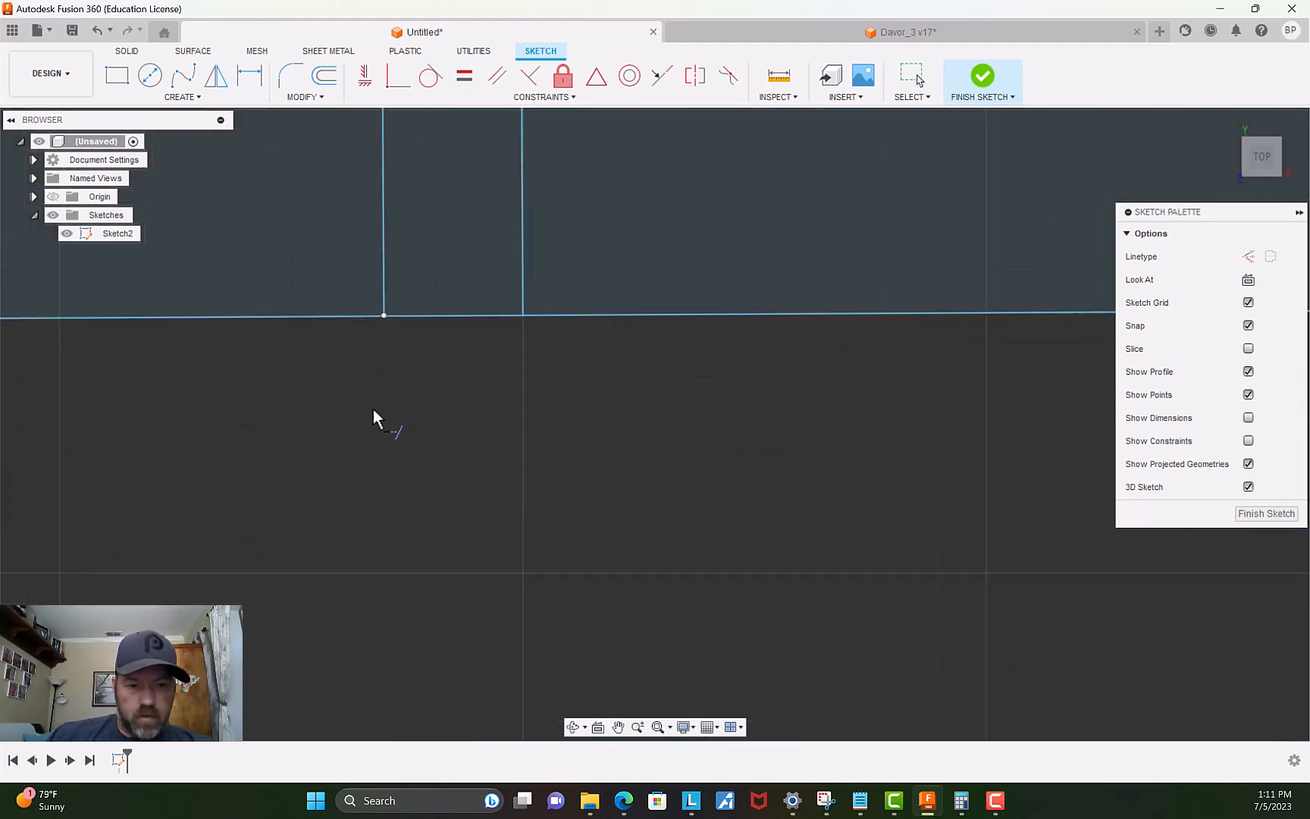
scroll(373, 416, up, 4)
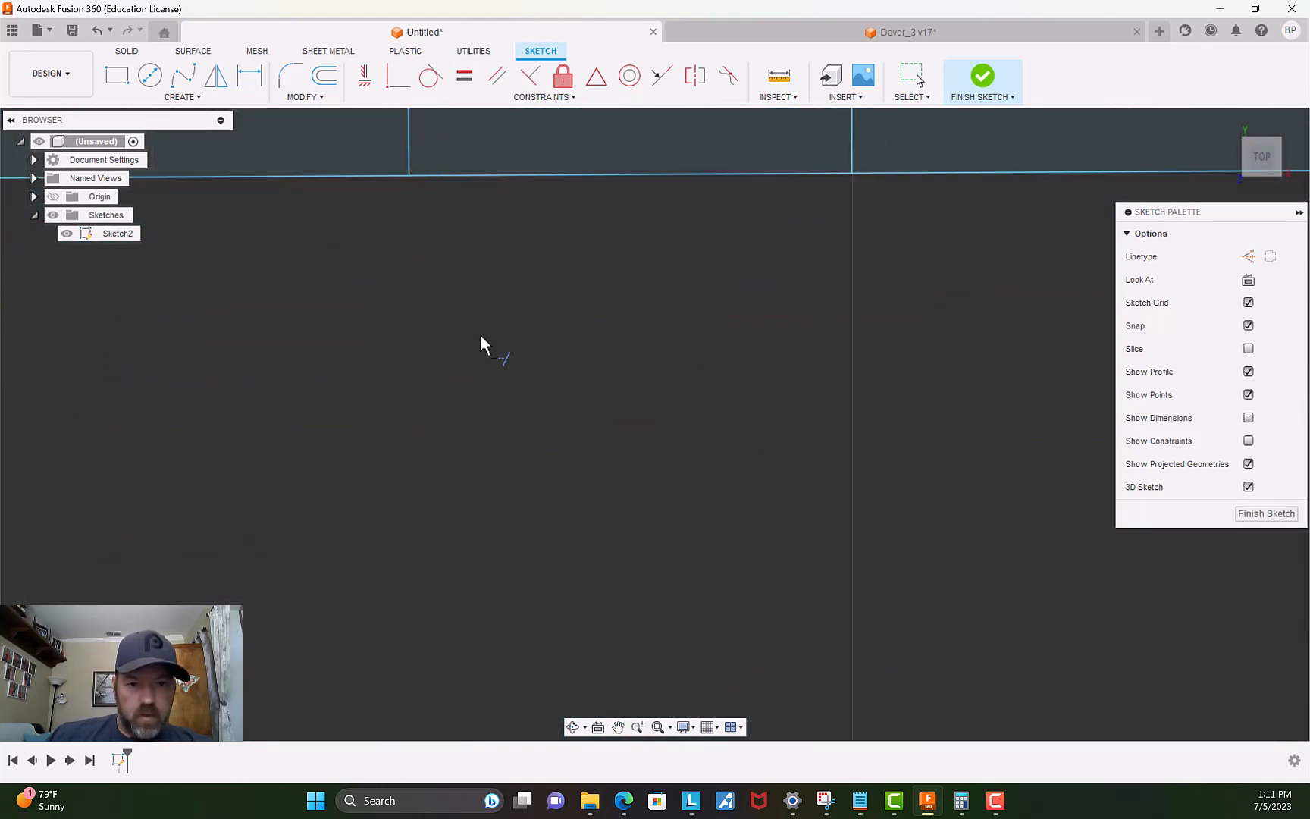
Copy the two vertical lines at the section near mid-length and place the copies at an X distance of -0.15 in.
scroll(480, 337, down, 10)
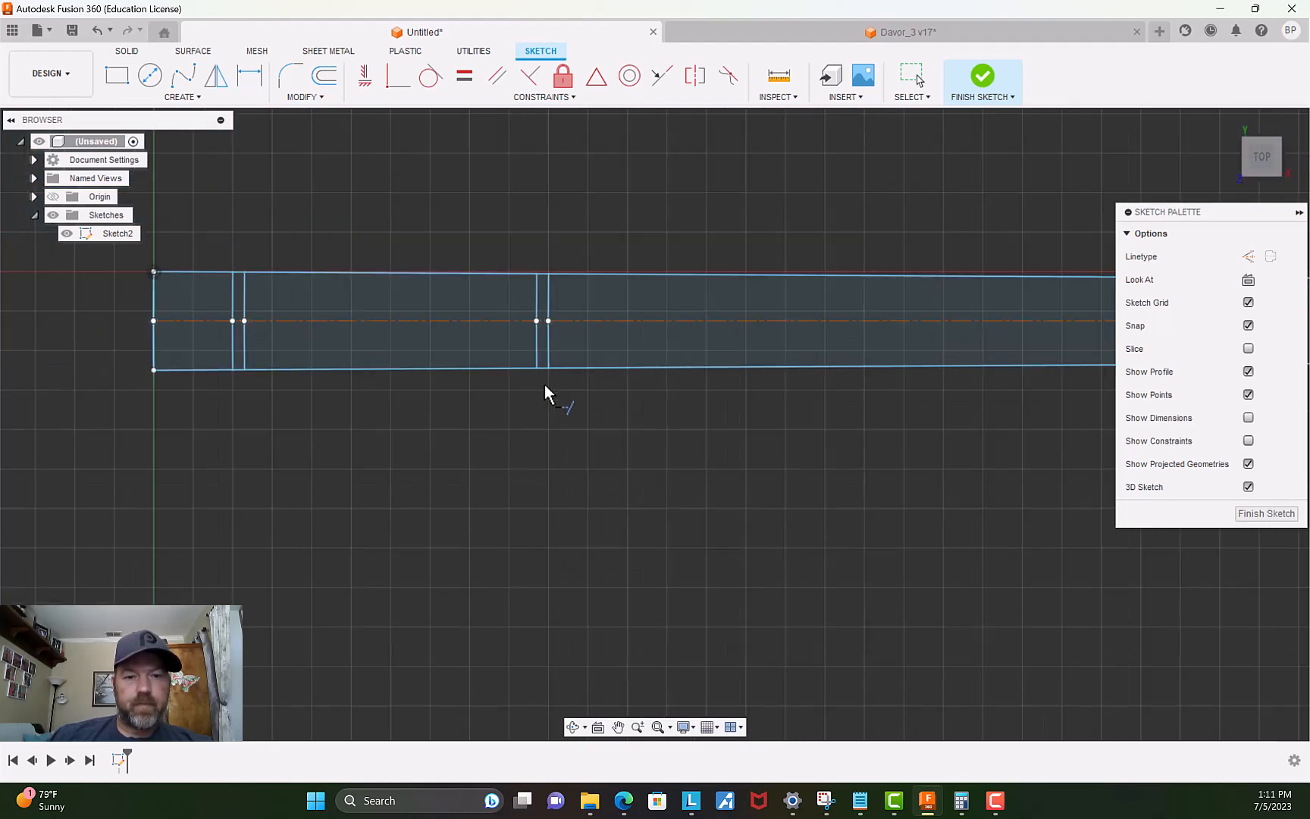
scroll(544, 385, down, 2)
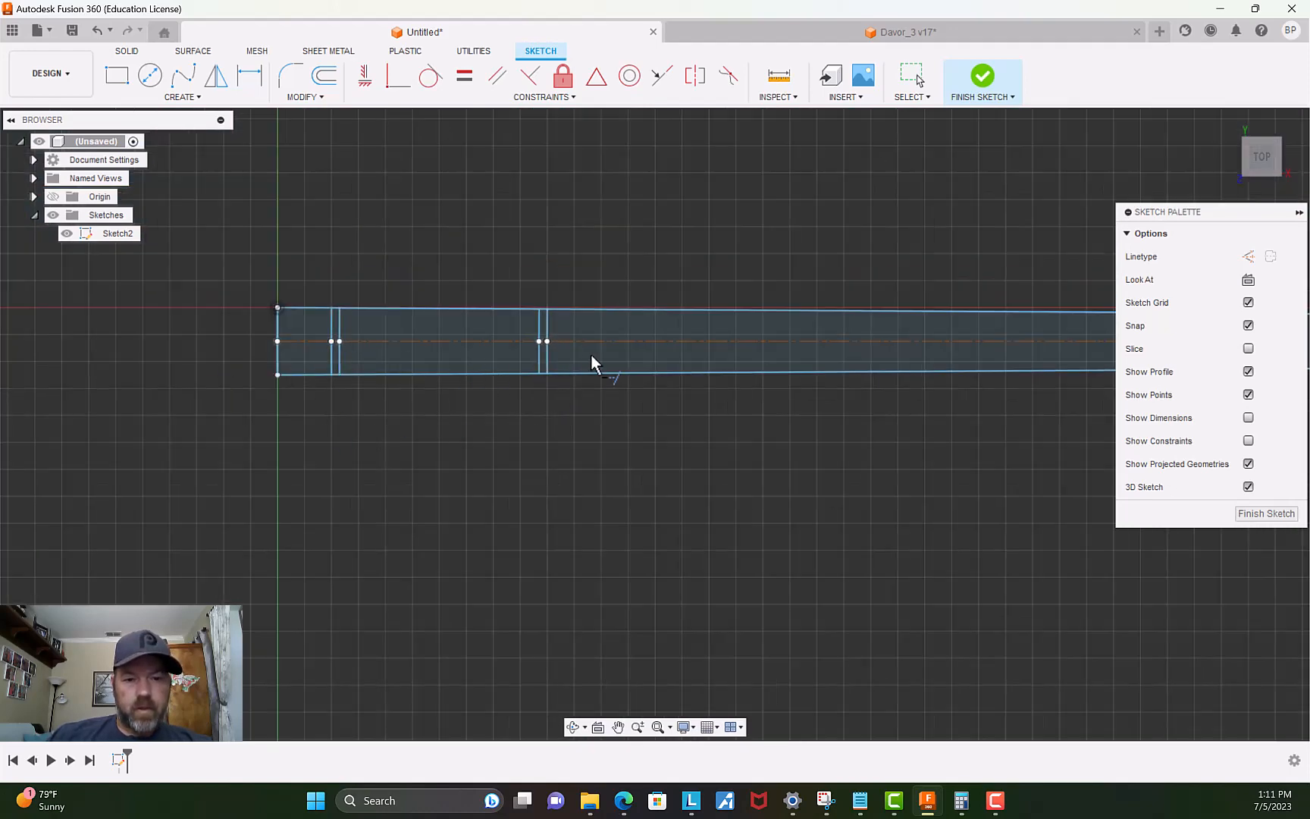
scroll(730, 446, down, 2)
middle_drag(804, 480, 289, 451)
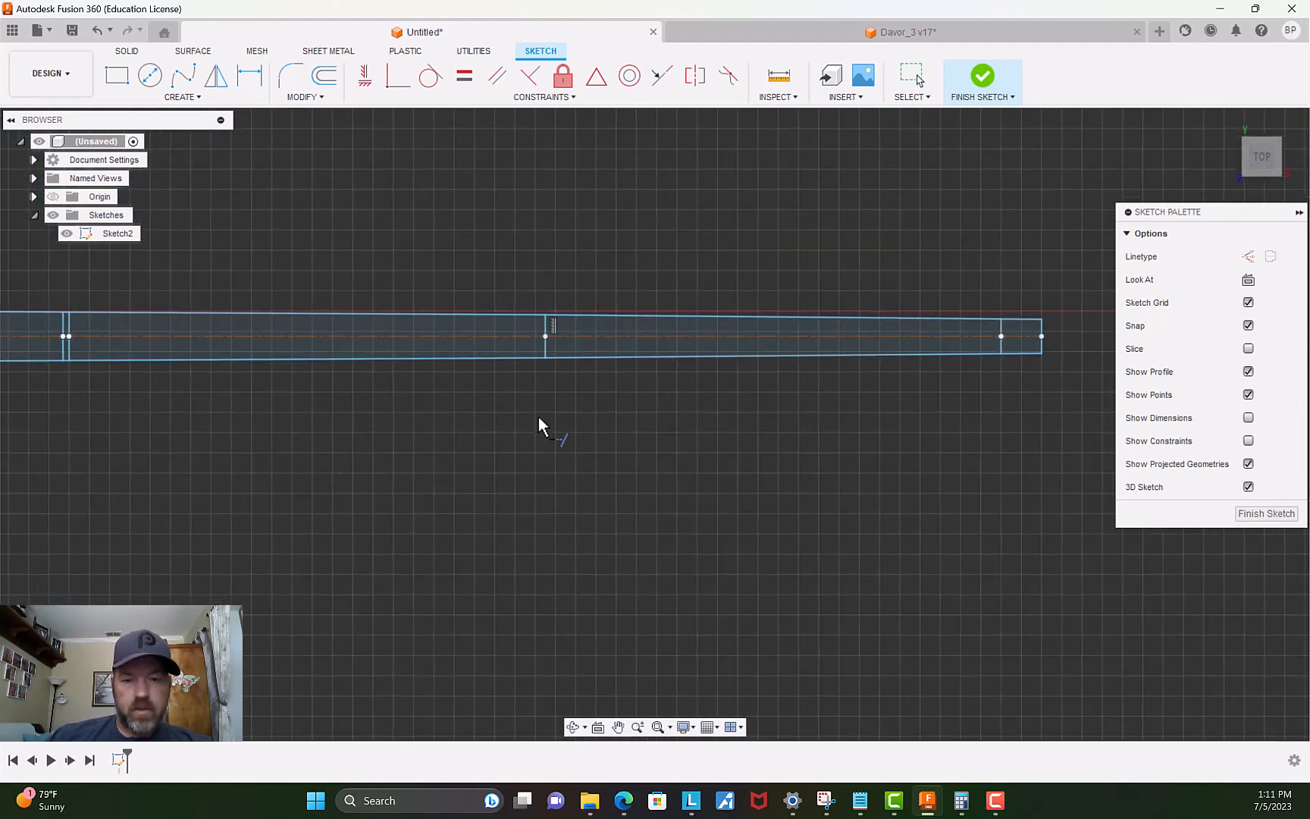
scroll(557, 370, up, 4)
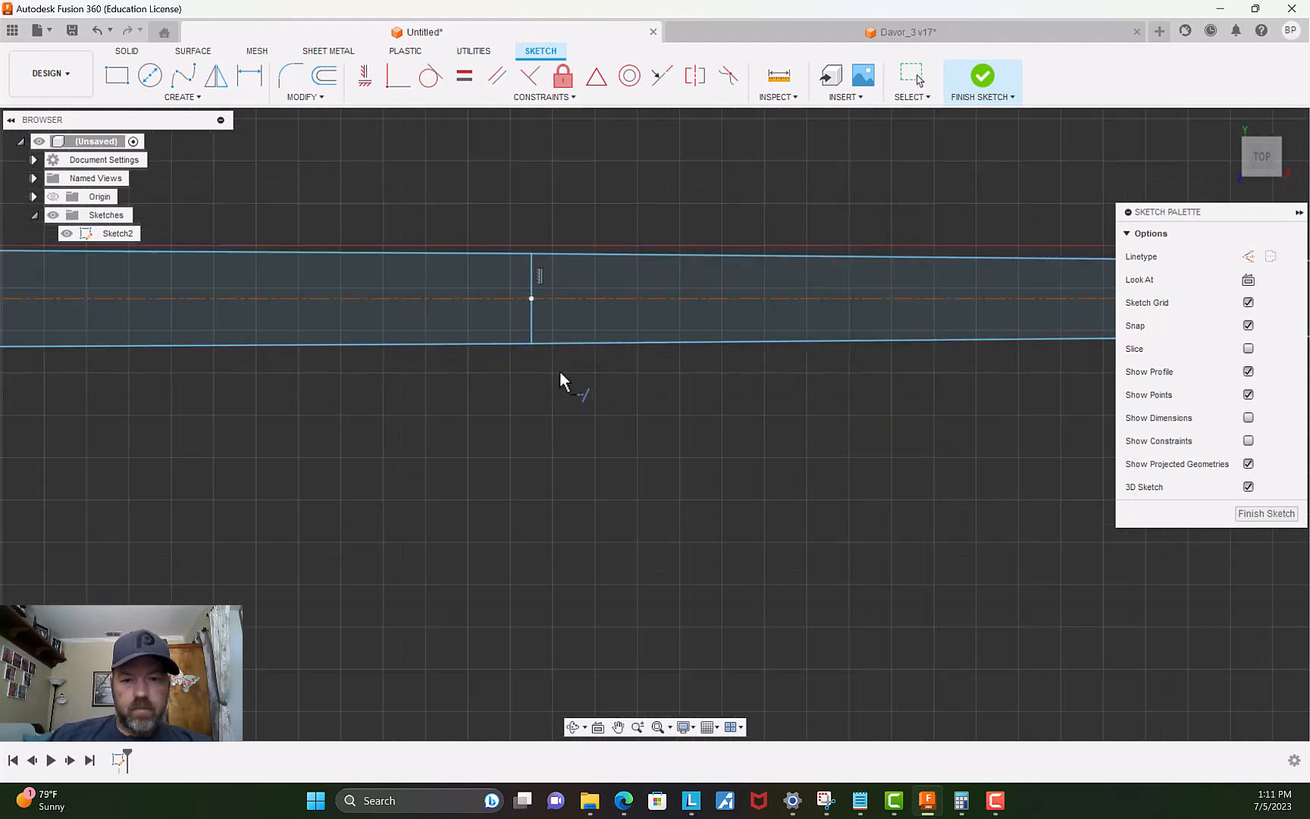
scroll(554, 379, down, 3)
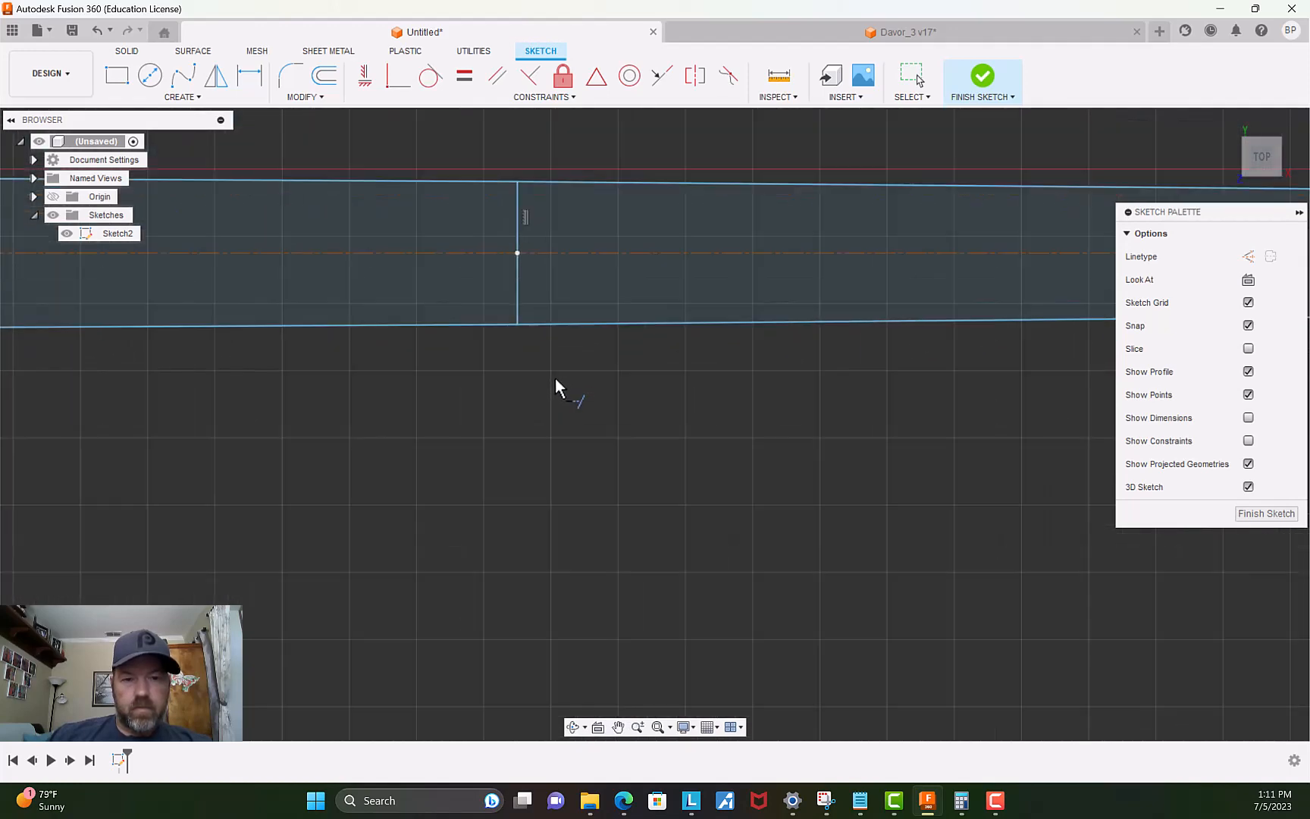
scroll(488, 304, up, 2)
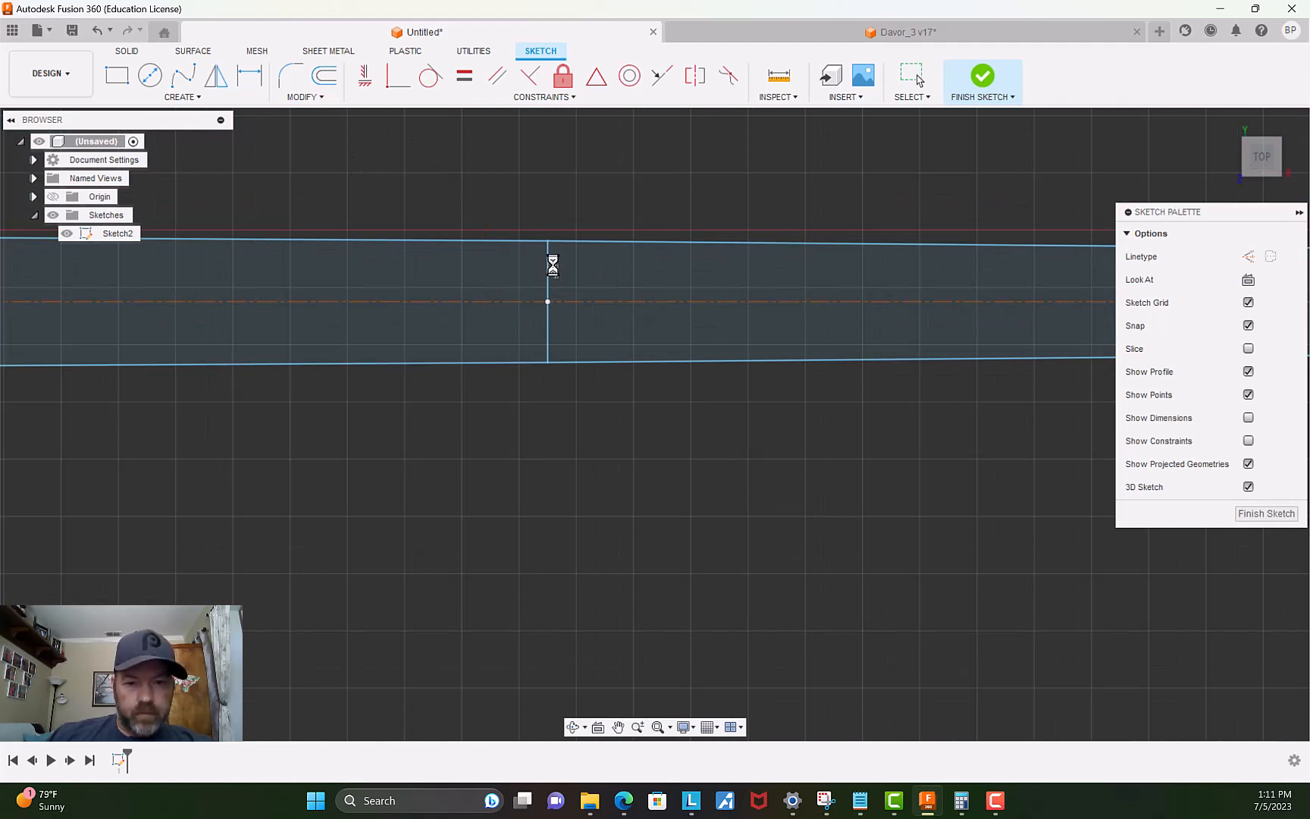
scroll(541, 277, up, 2)
scroll(552, 292, up, 1)
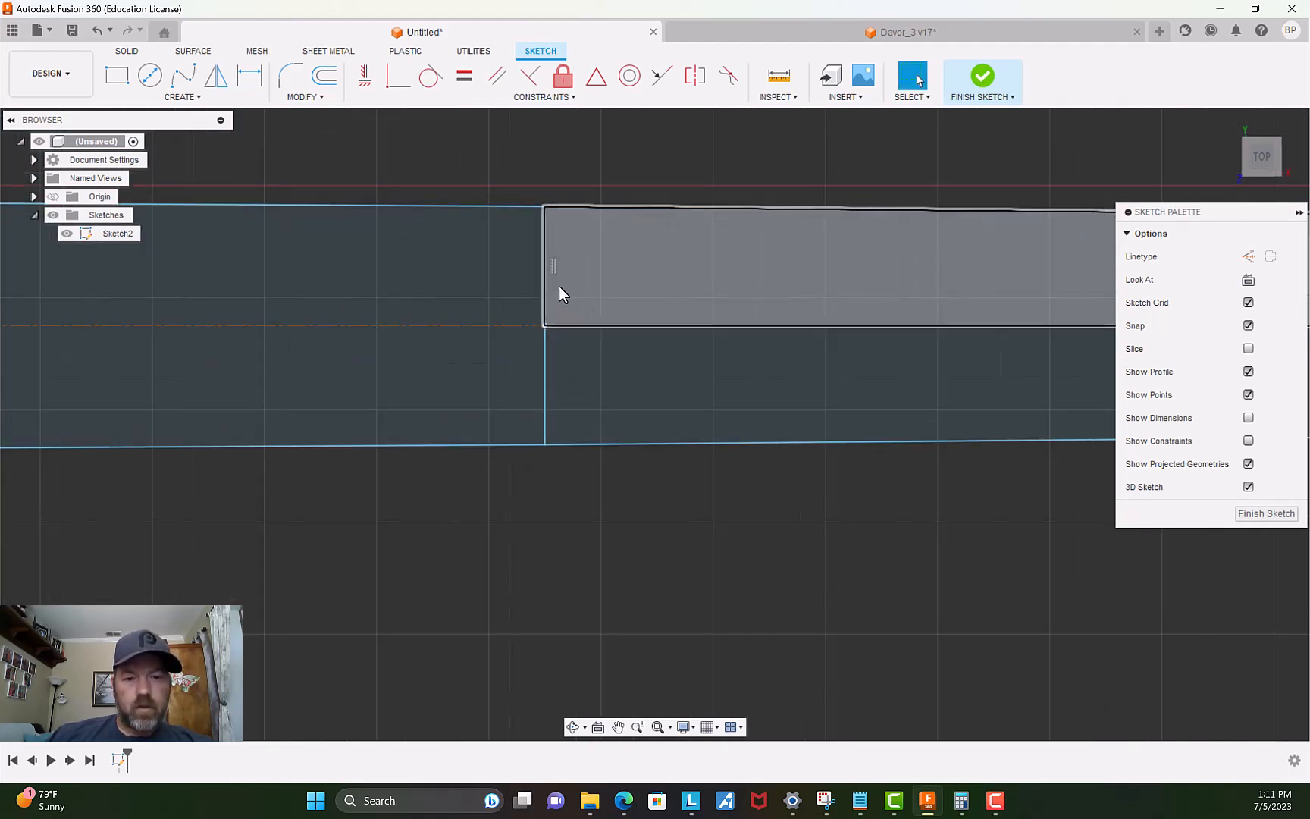
click(547, 289)
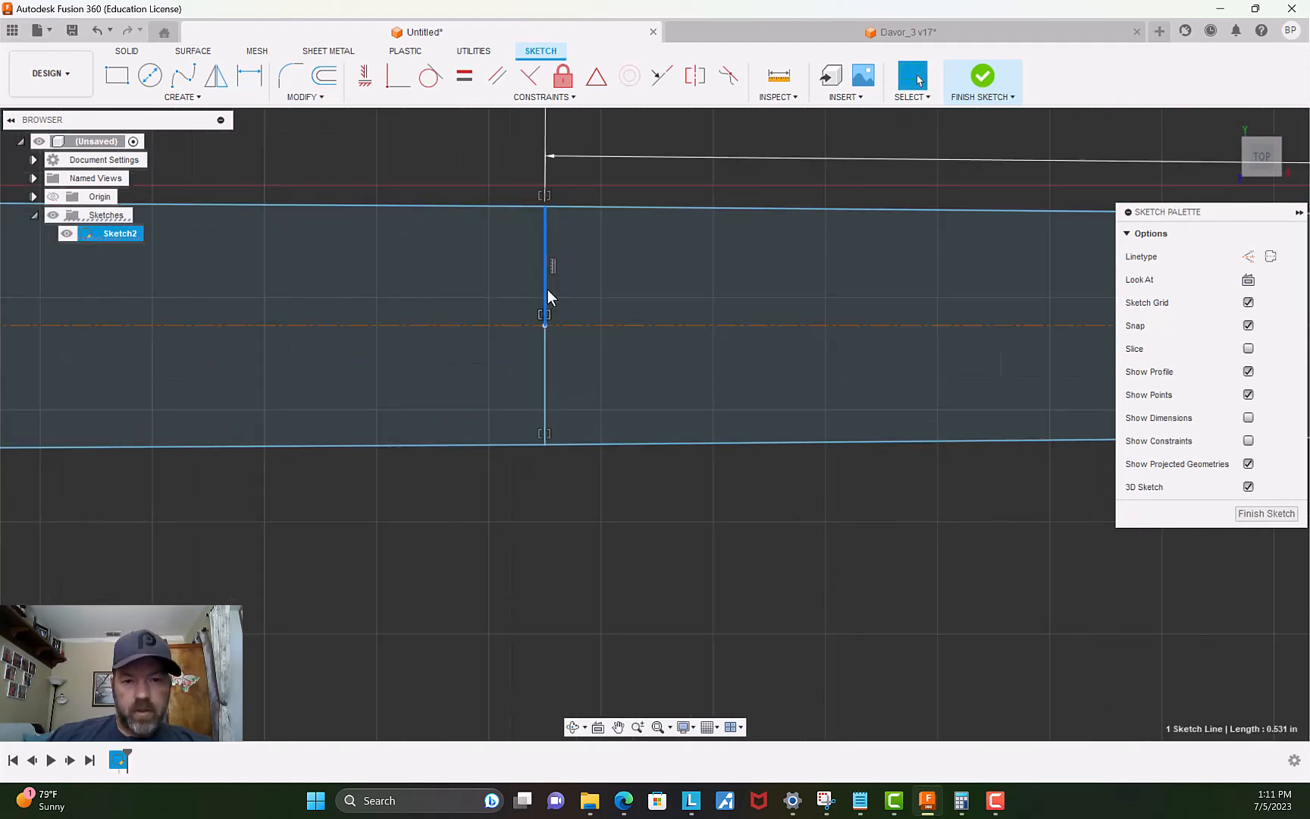
shift+click(545, 389)
key(m)
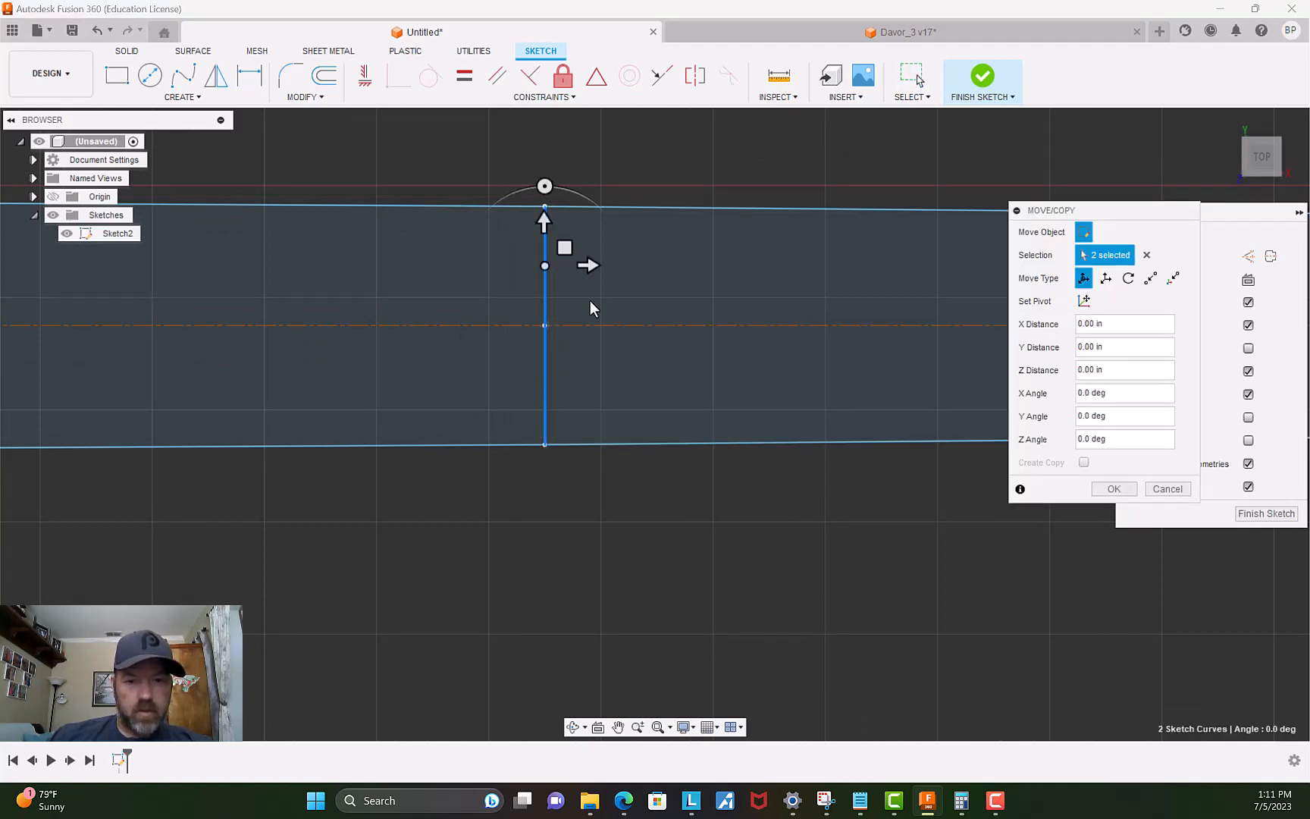
drag(585, 266, 561, 284)
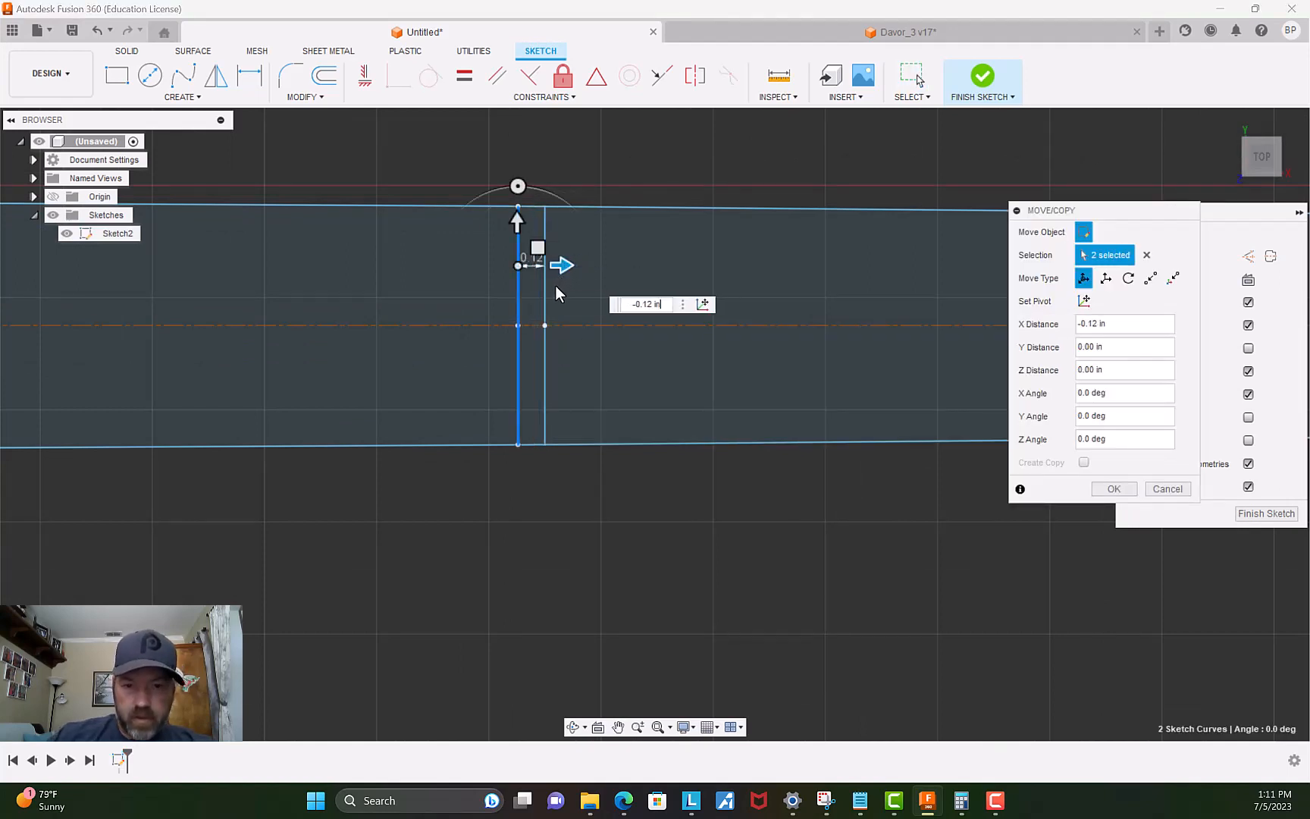
key(Left)
key(Left)
key(Left)
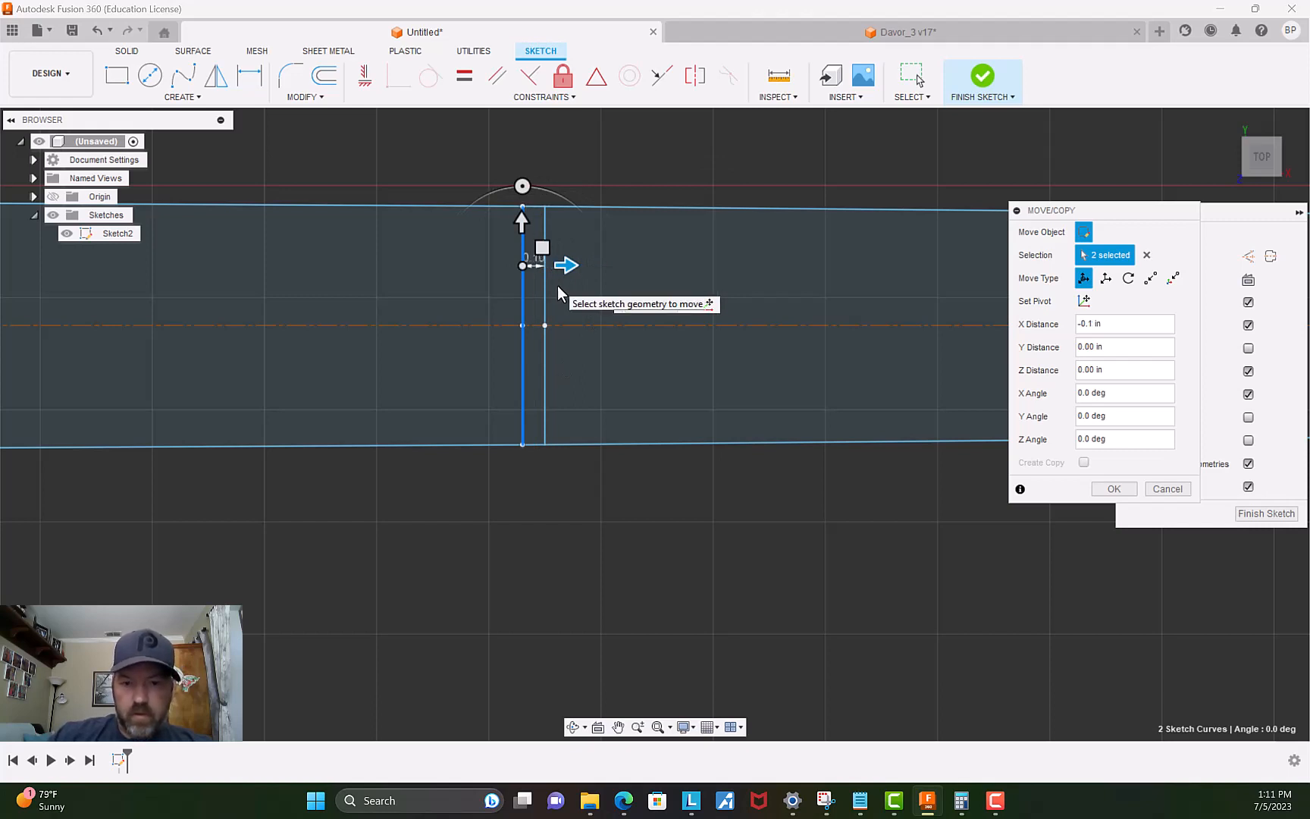
key(Return)
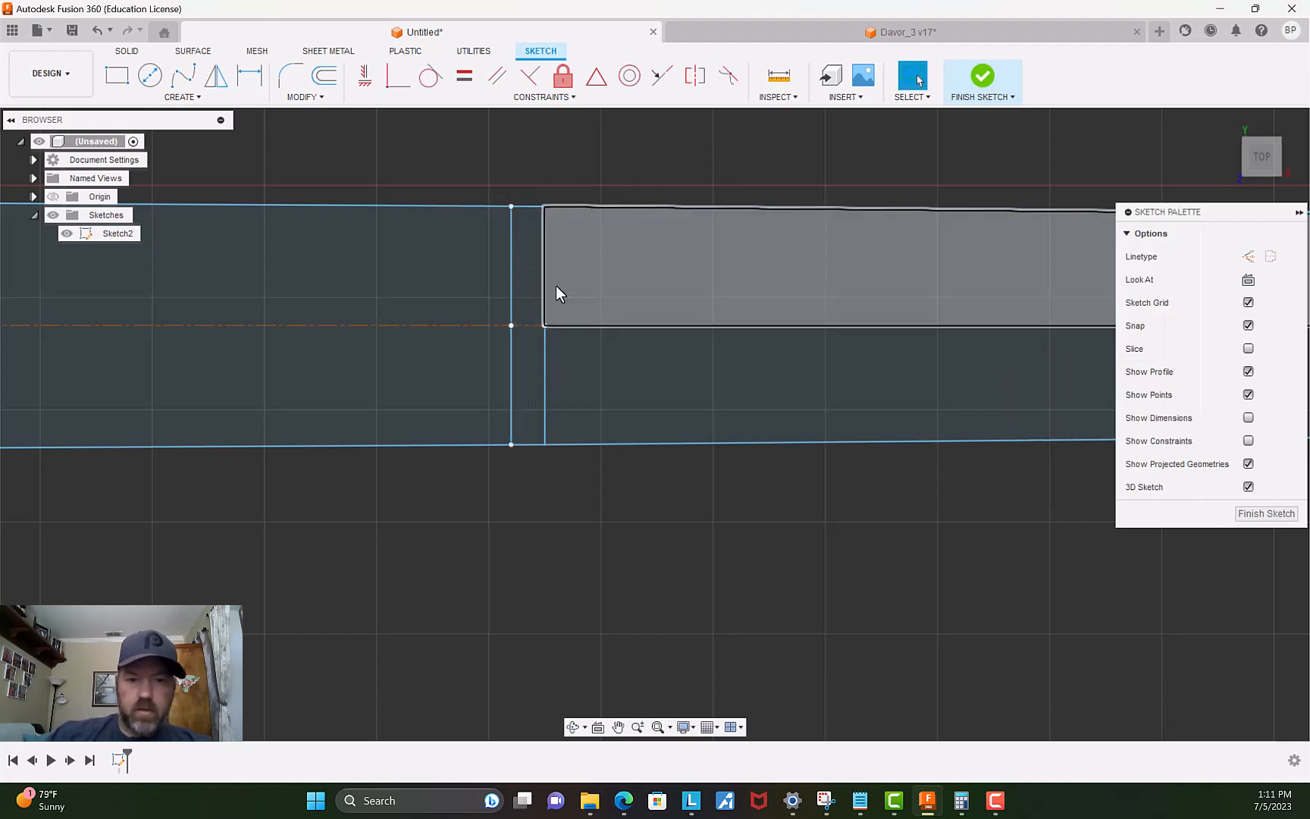
Extend the upper half of the copied line beside the mid-length section line to the top edge.
scroll(531, 241, up, 3)
scroll(523, 227, up, 2)
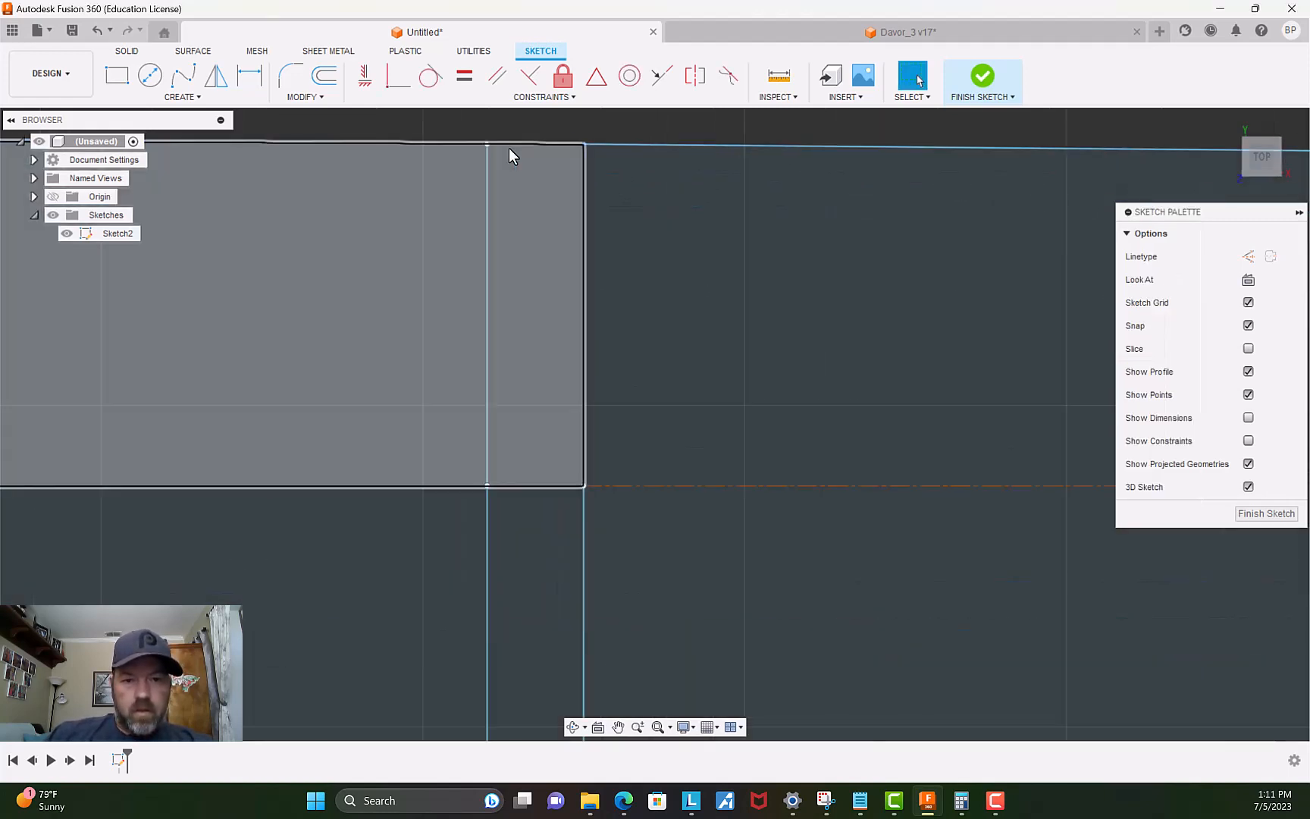
middle_drag(509, 175, 485, 321)
scroll(485, 321, up, 1)
scroll(470, 295, up, 2)
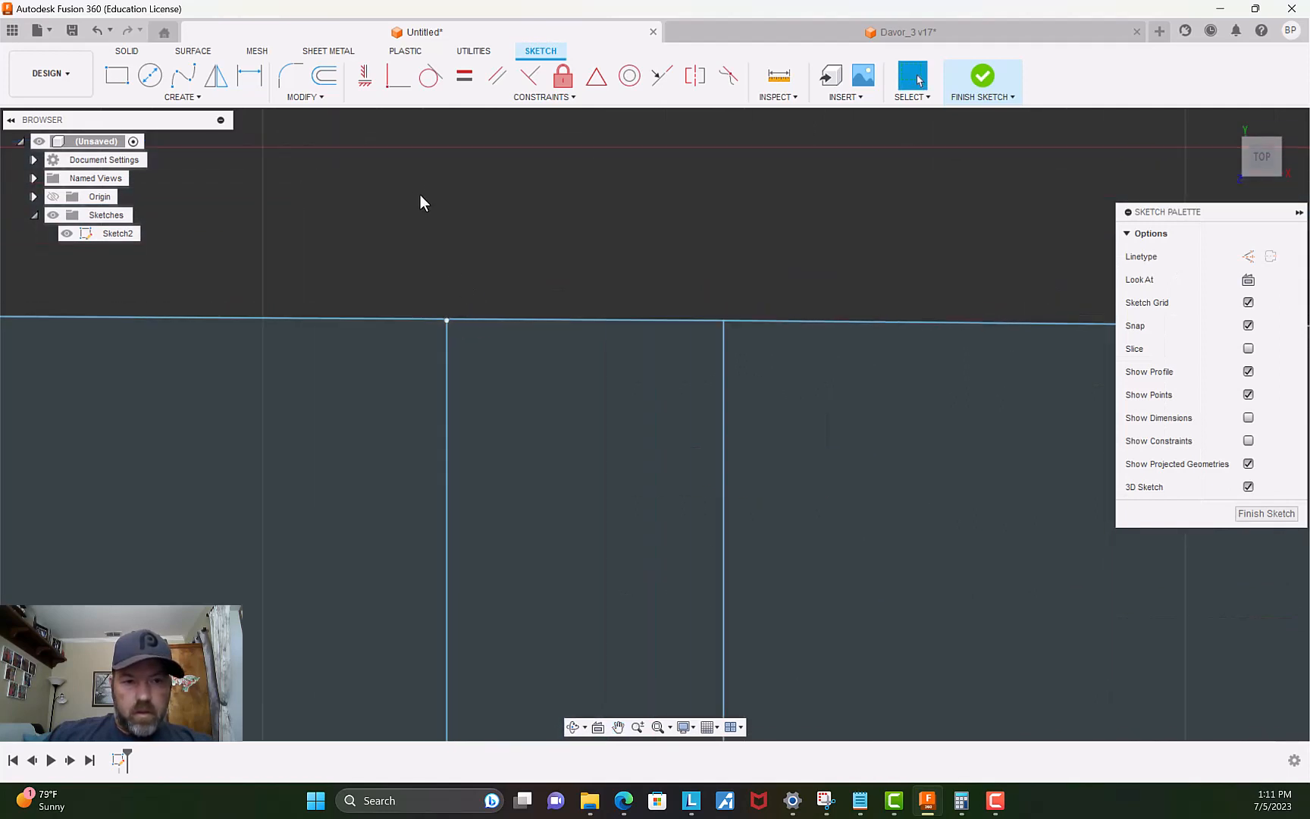
click(315, 103)
click(311, 190)
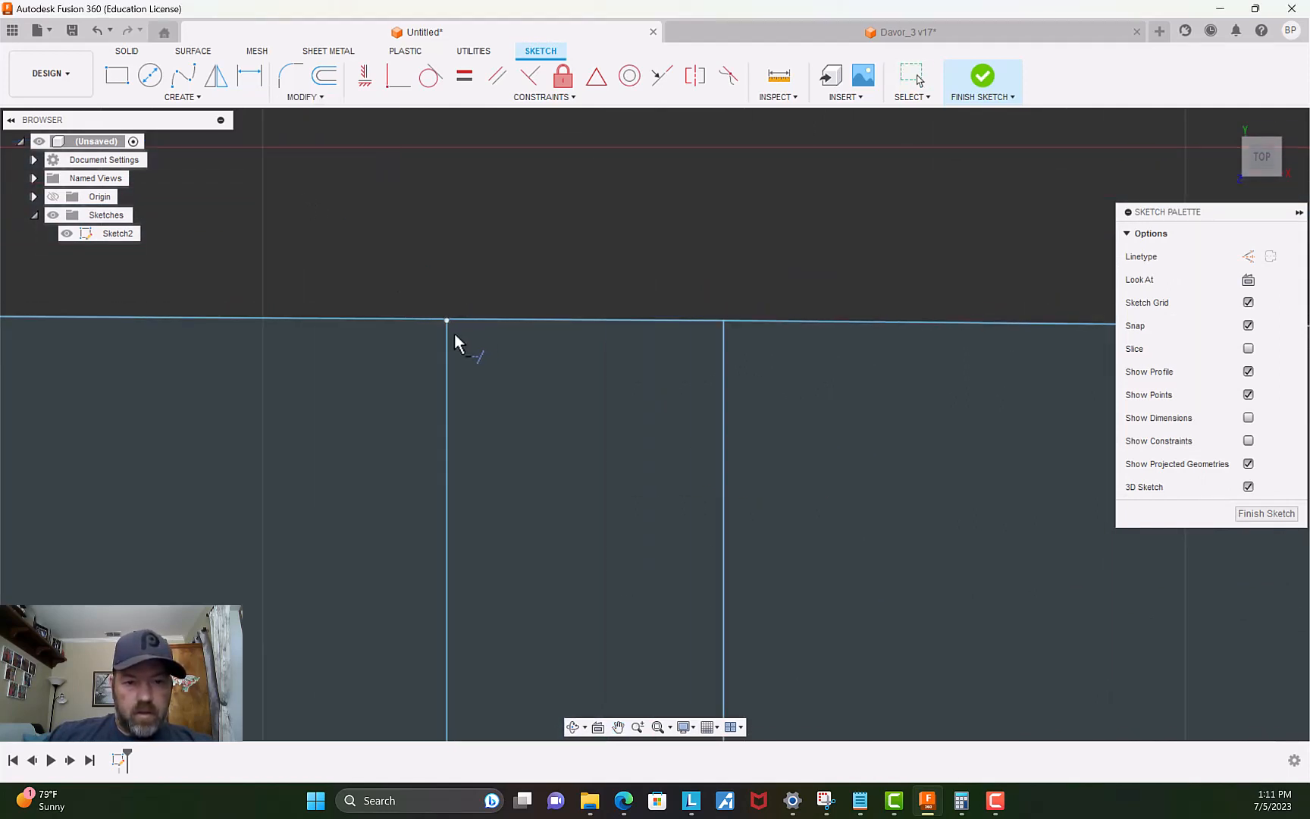
scroll(466, 409, down, 5)
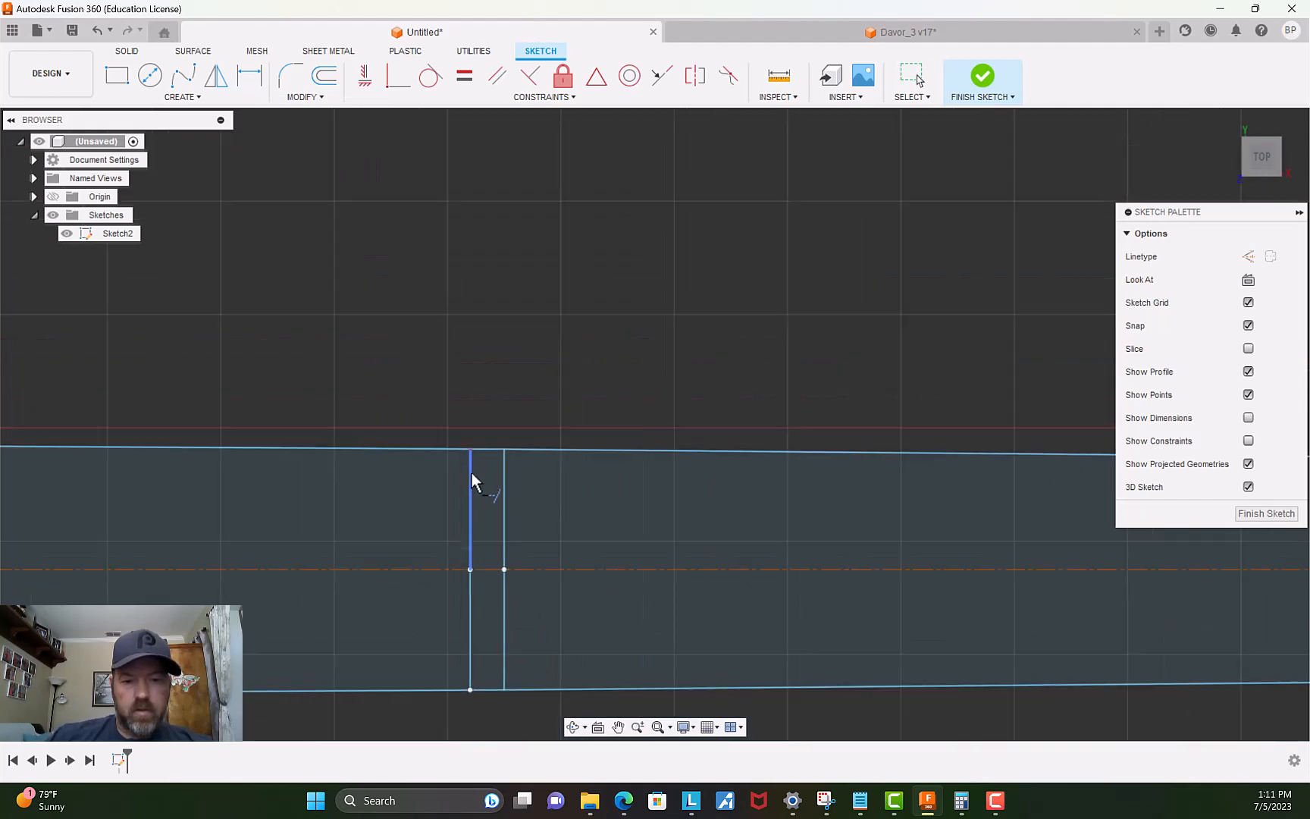
Extend the lower half of the copied line beside the mid-length section line to the bottom edge.
scroll(485, 592, down, 3)
middle_drag(501, 696, 453, 576)
scroll(437, 509, up, 10)
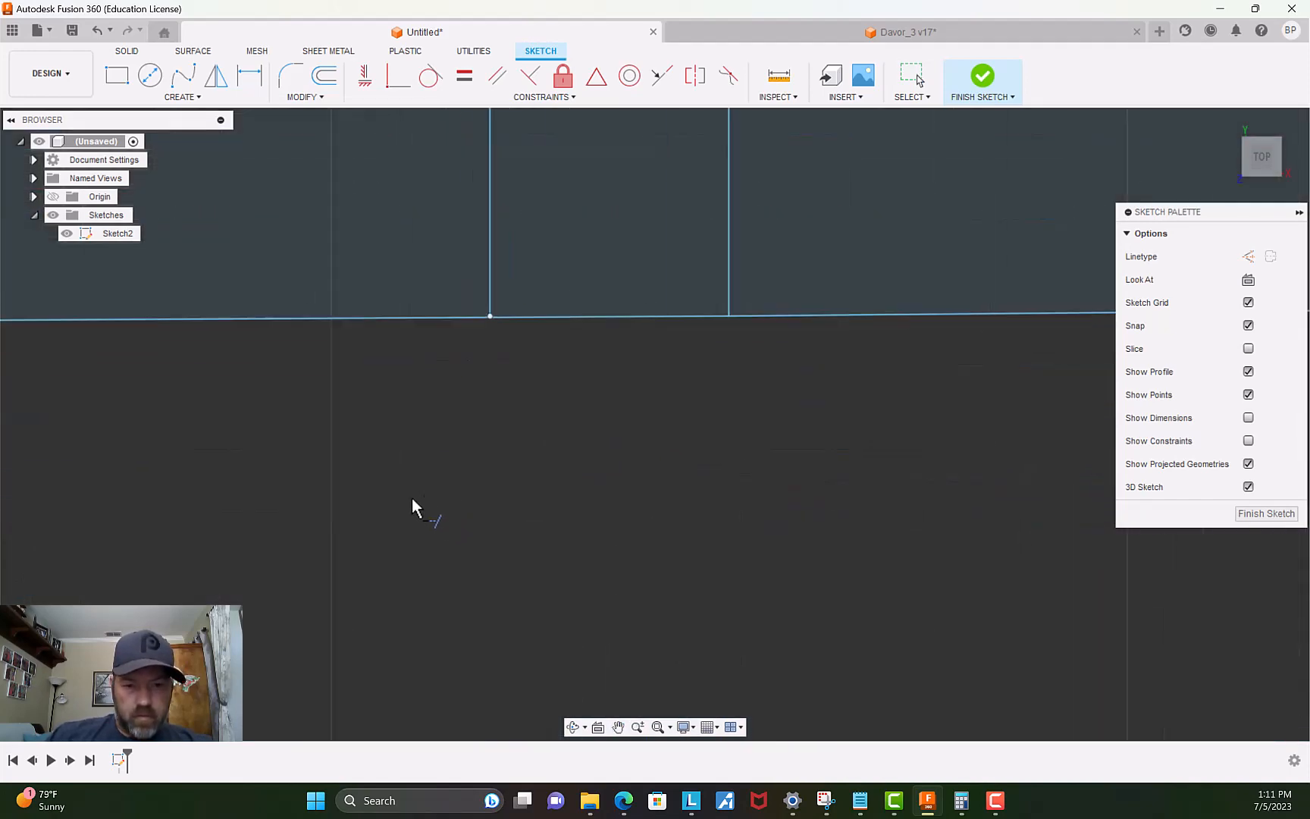
scroll(565, 395, down, 6)
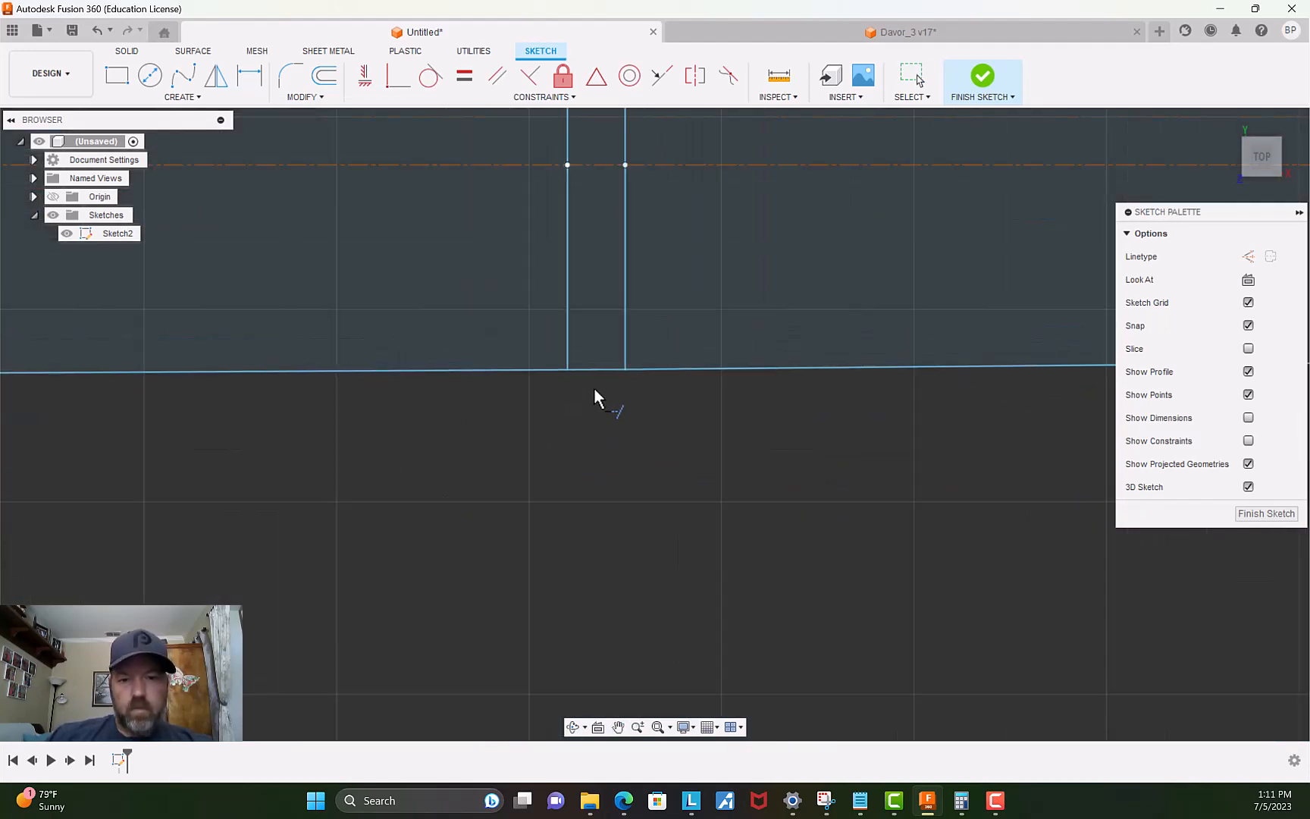
Select the two vertical lines 1 in inside the narrow end, above and below the centerline.
scroll(649, 444, down, 10)
middle_drag(901, 558, 500, 504)
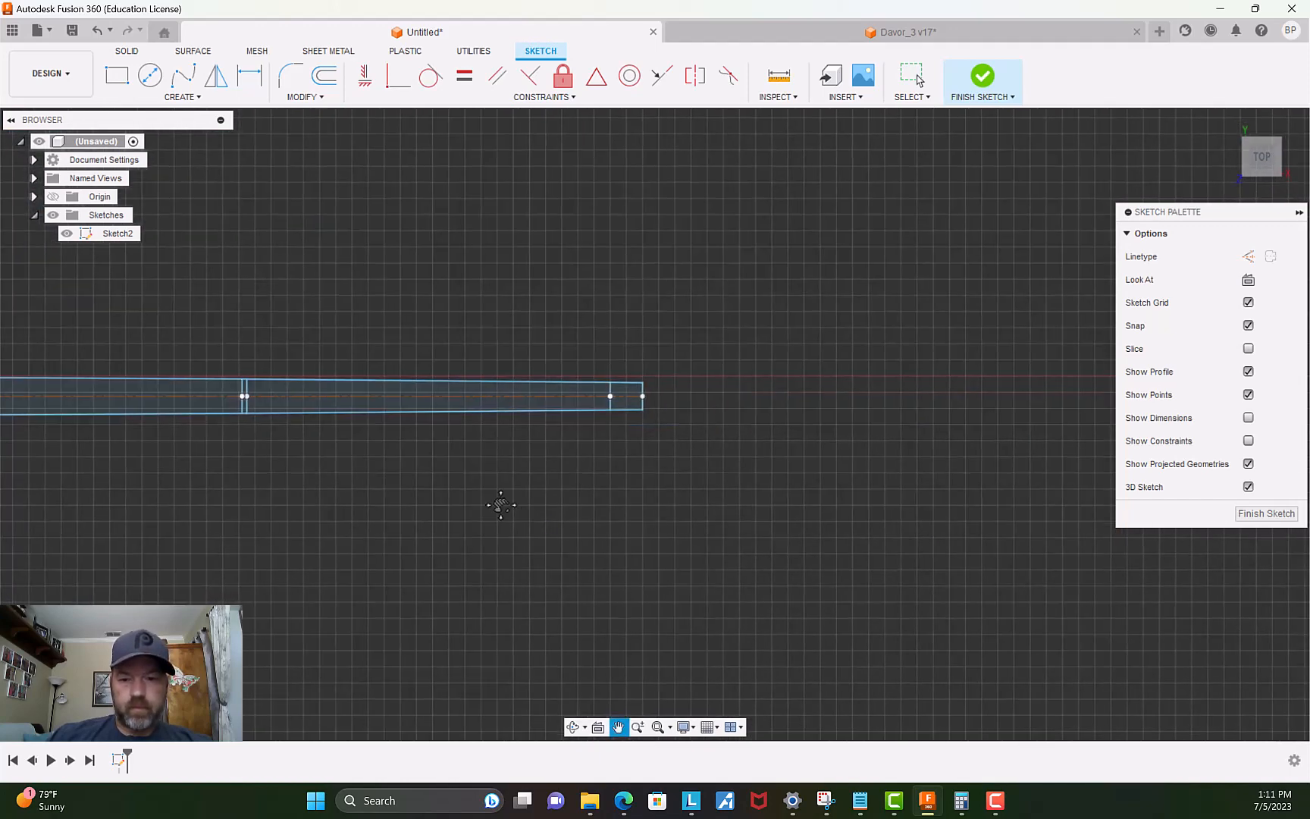
scroll(549, 402, up, 8)
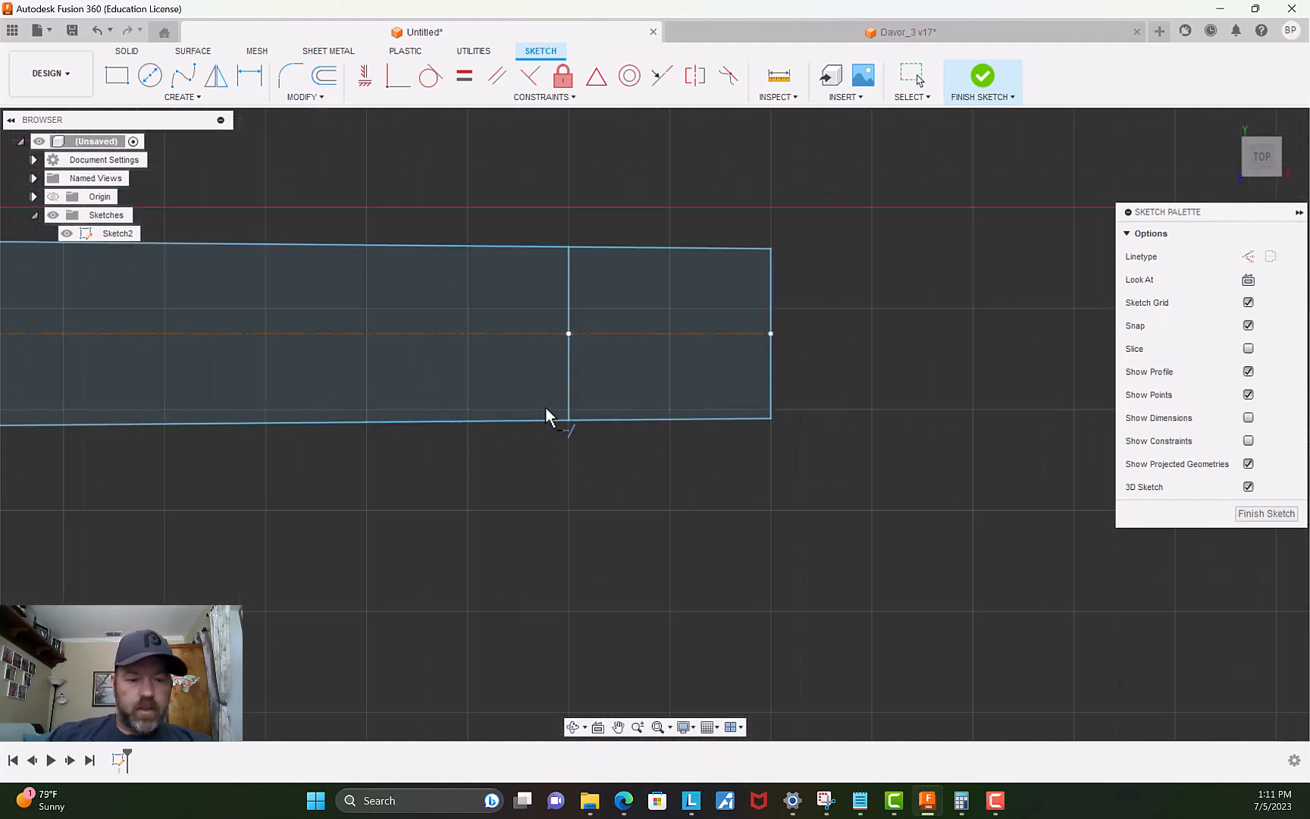
key(Escape)
click(567, 293)
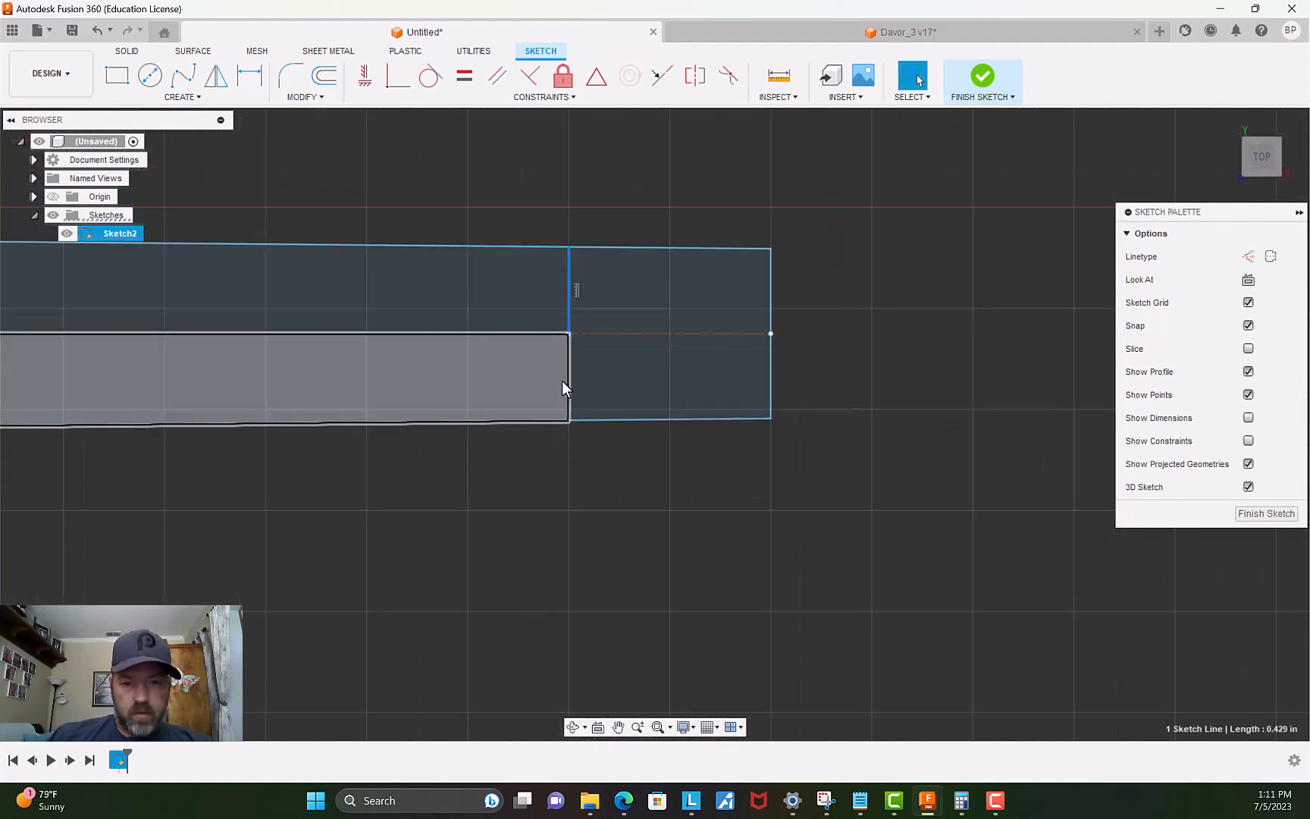
shift+click(568, 366)
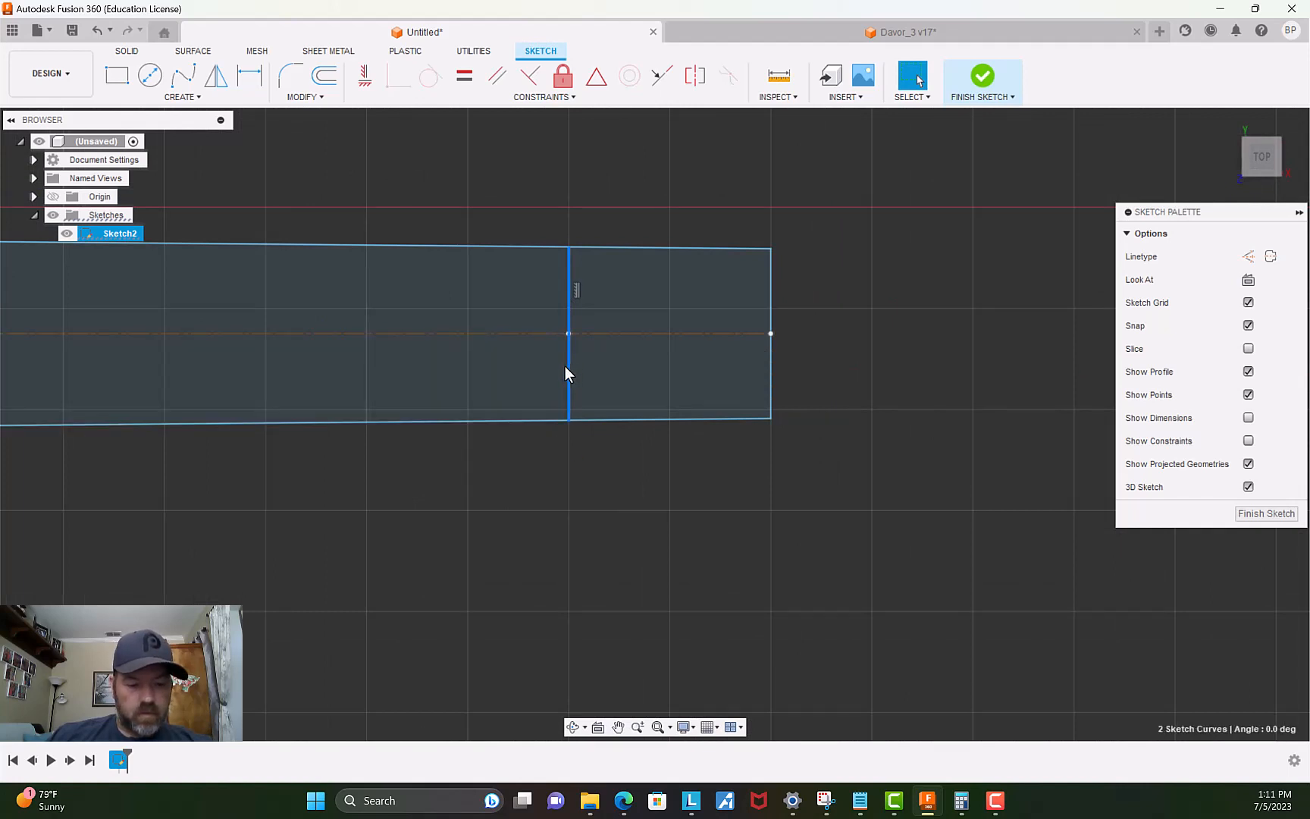
Move the selected vertical dividing line near the profile's narrow end by -0.15 in along X.
key(m)
drag(608, 307, 580, 311)
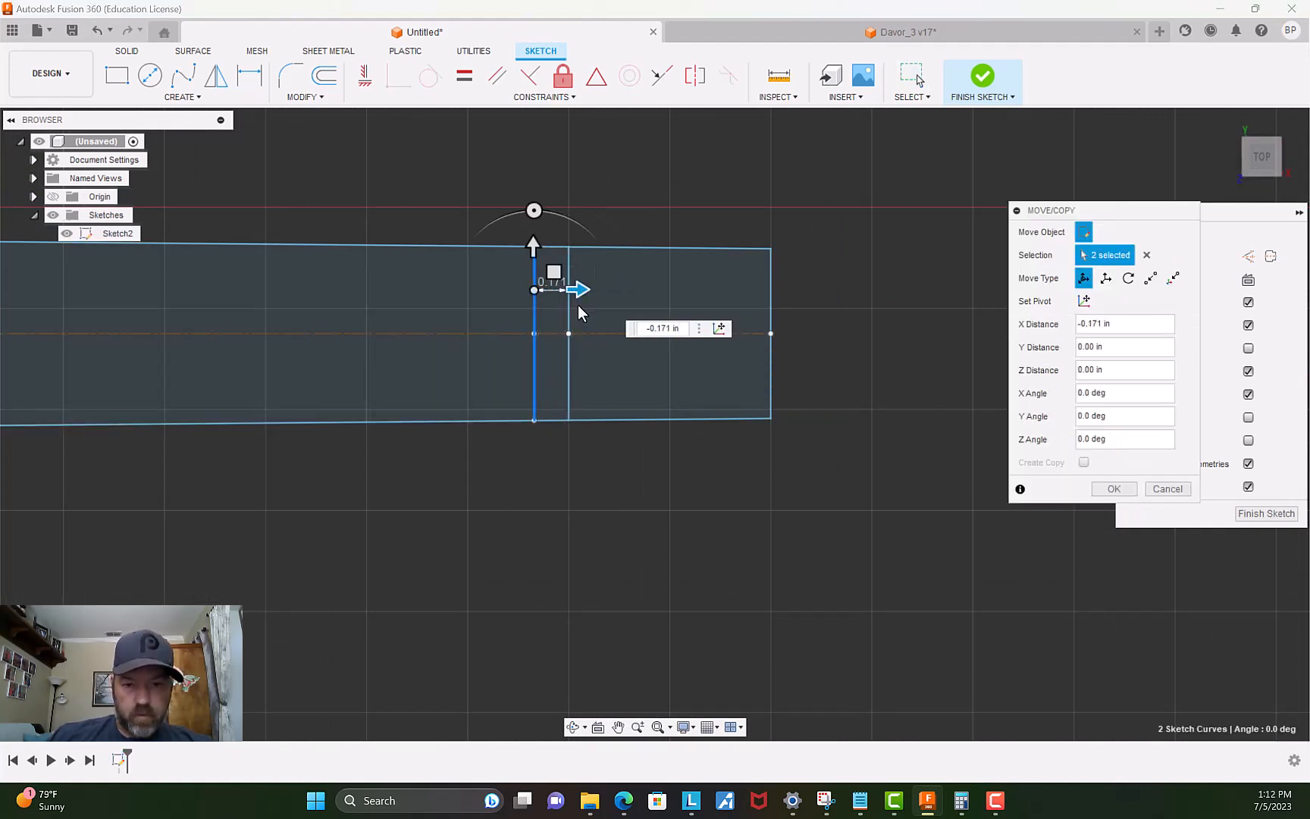
key(Left)
key(Left)
key(Left)
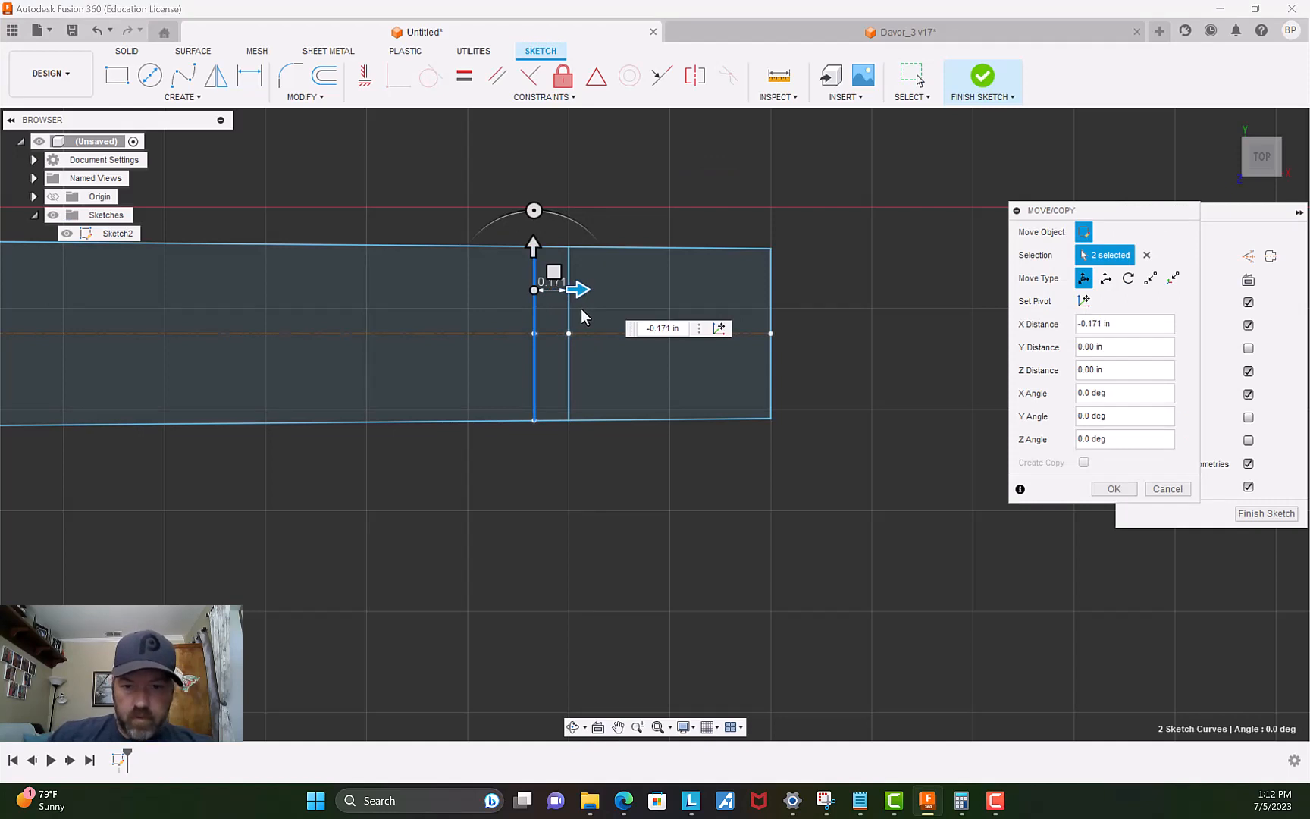
key(BackSpace)
key(BackSpace)
text(5)
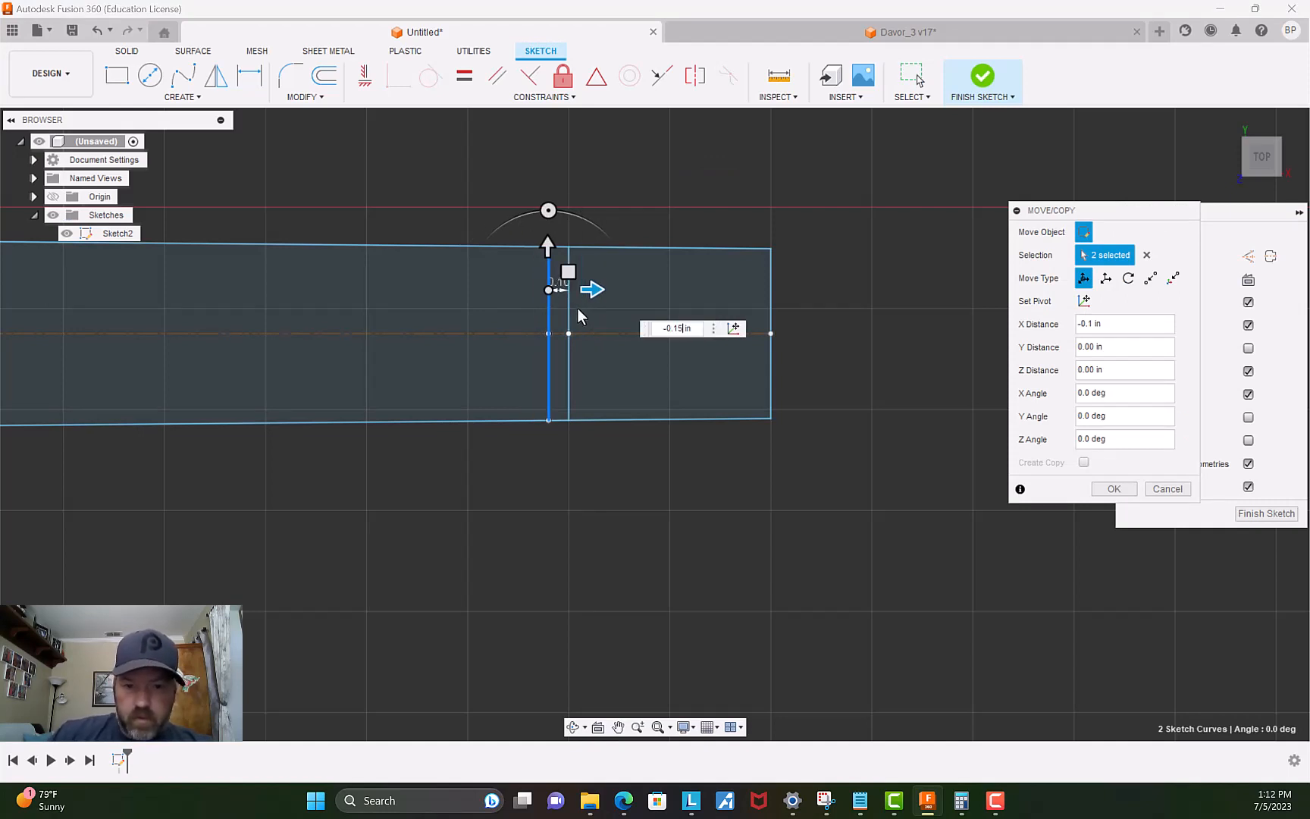
key(Return)
Extend the ends of the moved dividing line to the profile's upper and lower edges.
click(307, 97)
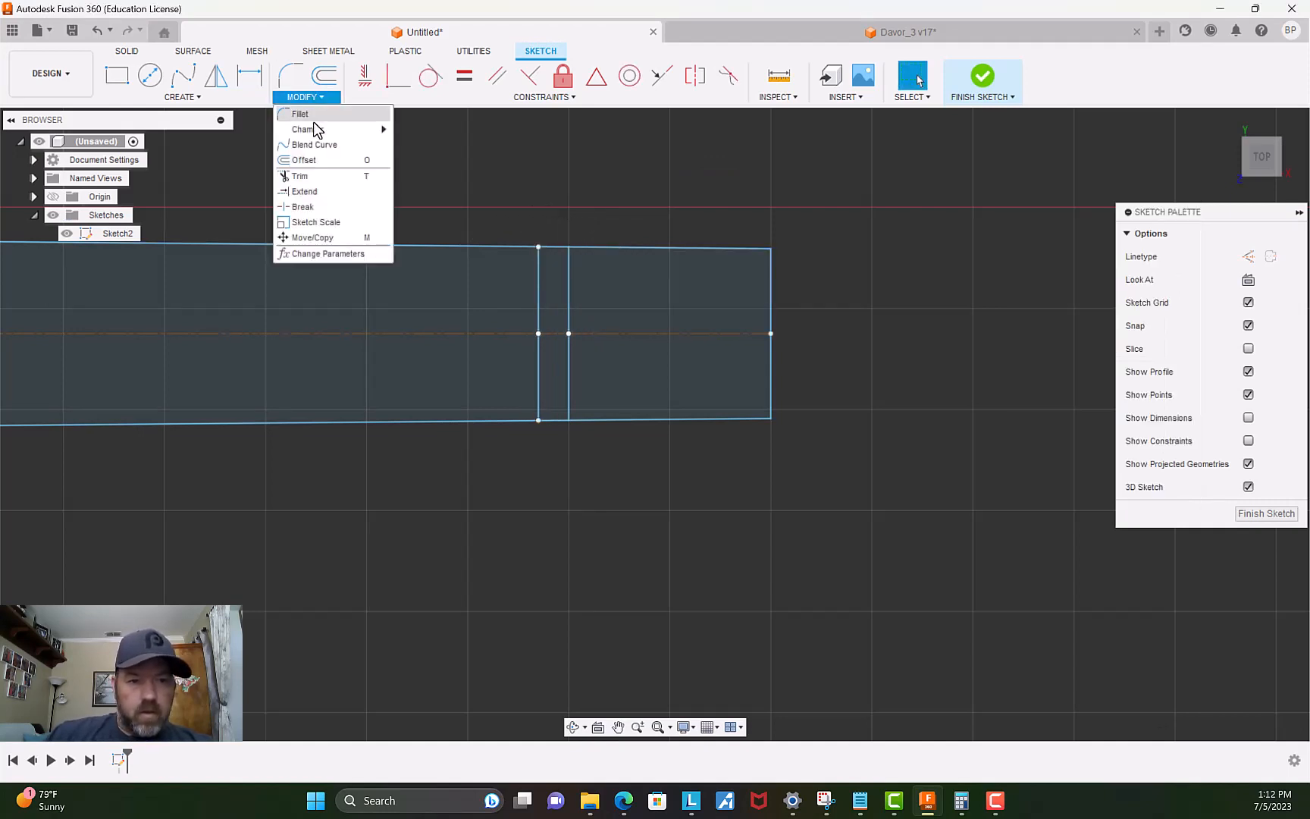
click(311, 195)
scroll(477, 279, up, 6)
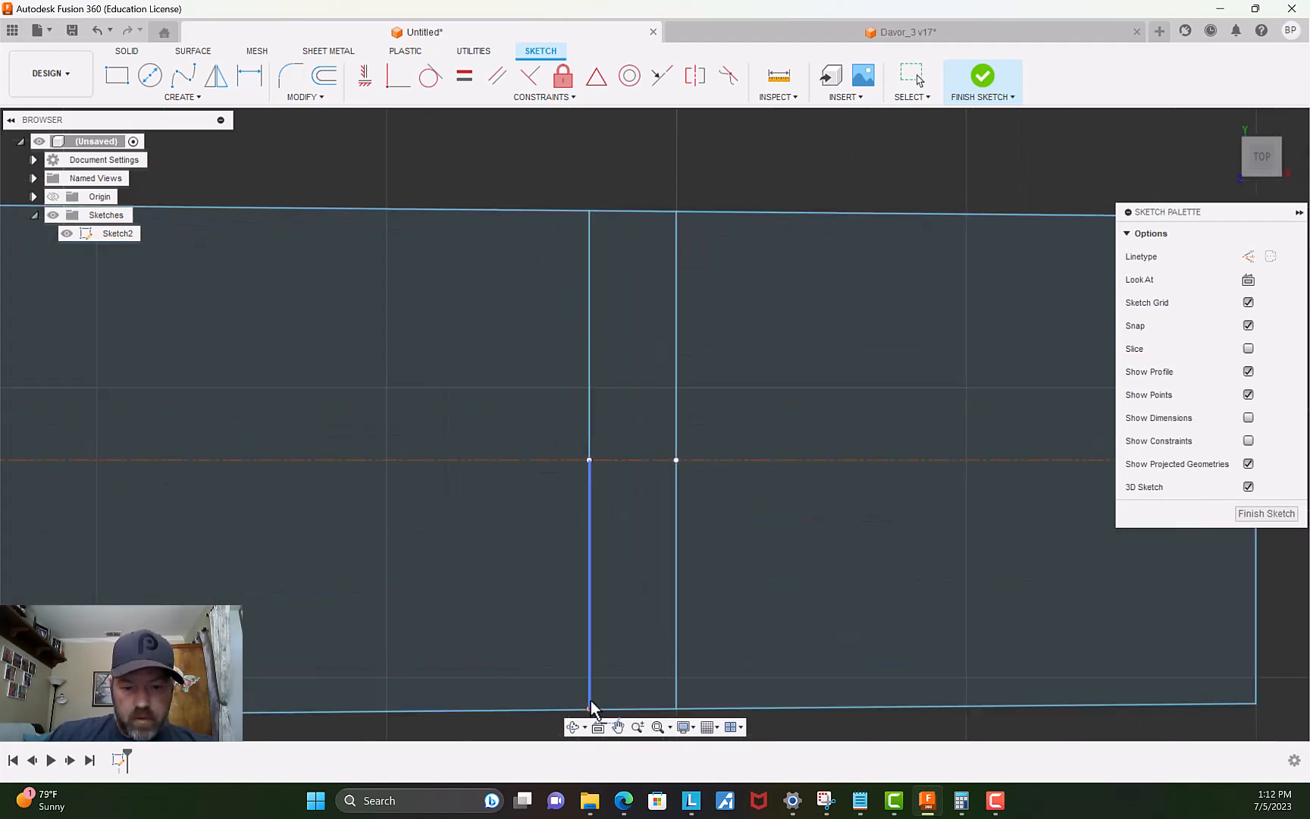
scroll(628, 691, down, 4)
scroll(637, 663, down, 4)
Examine the whole tapered profile and its four pairs of dividing lines.
click(618, 727)
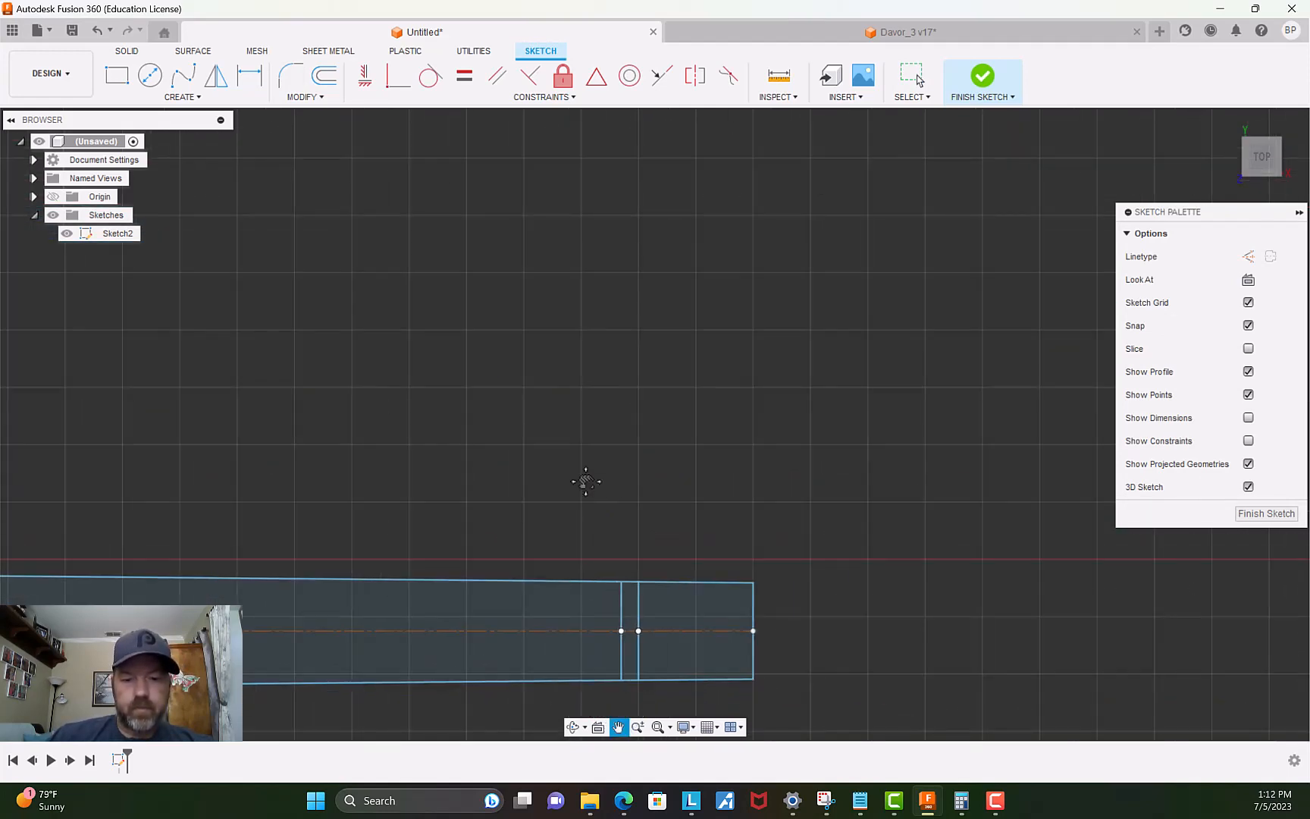
drag(537, 570, 684, 467)
scroll(684, 468, down, 3)
drag(611, 391, 949, 282)
scroll(464, 595, down, 3)
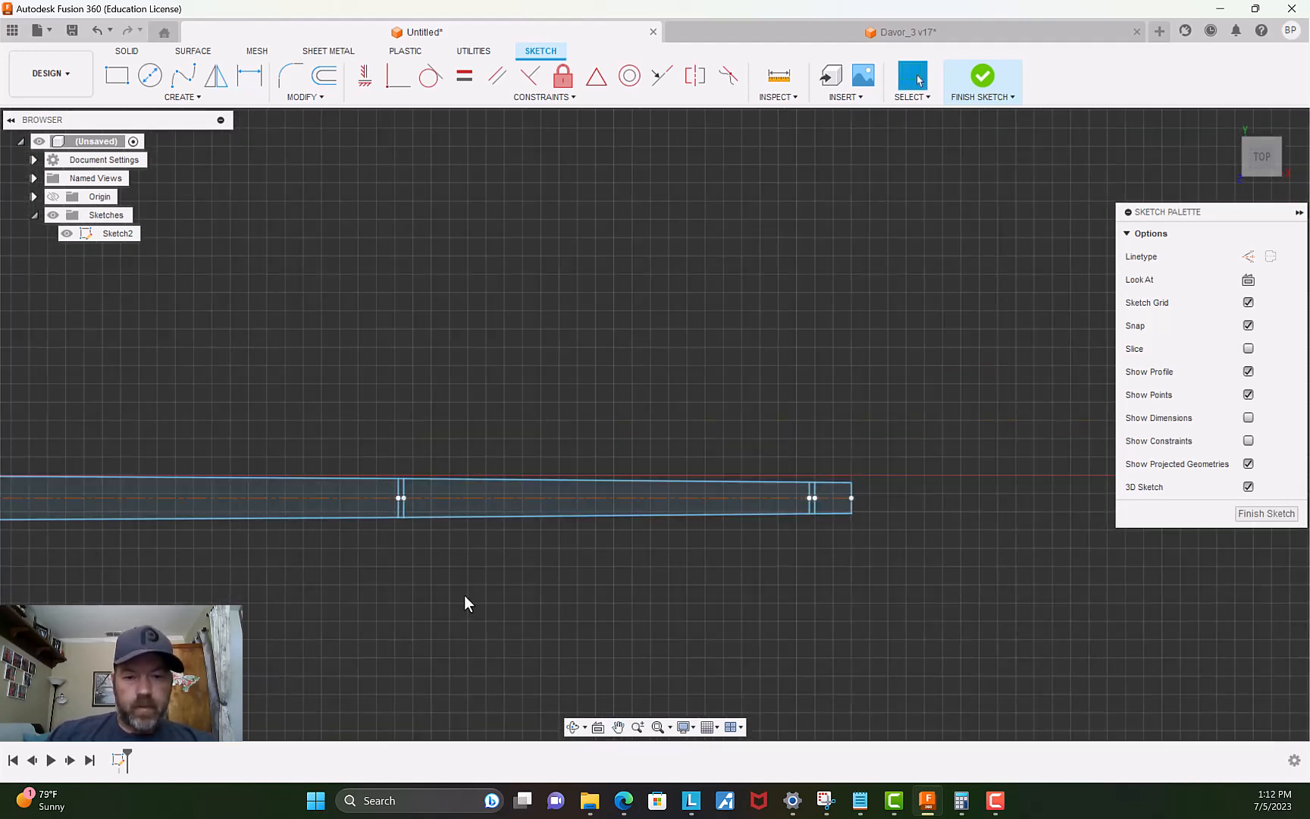
middle_drag(498, 596, 736, 489)
scroll(315, 474, down, 2)
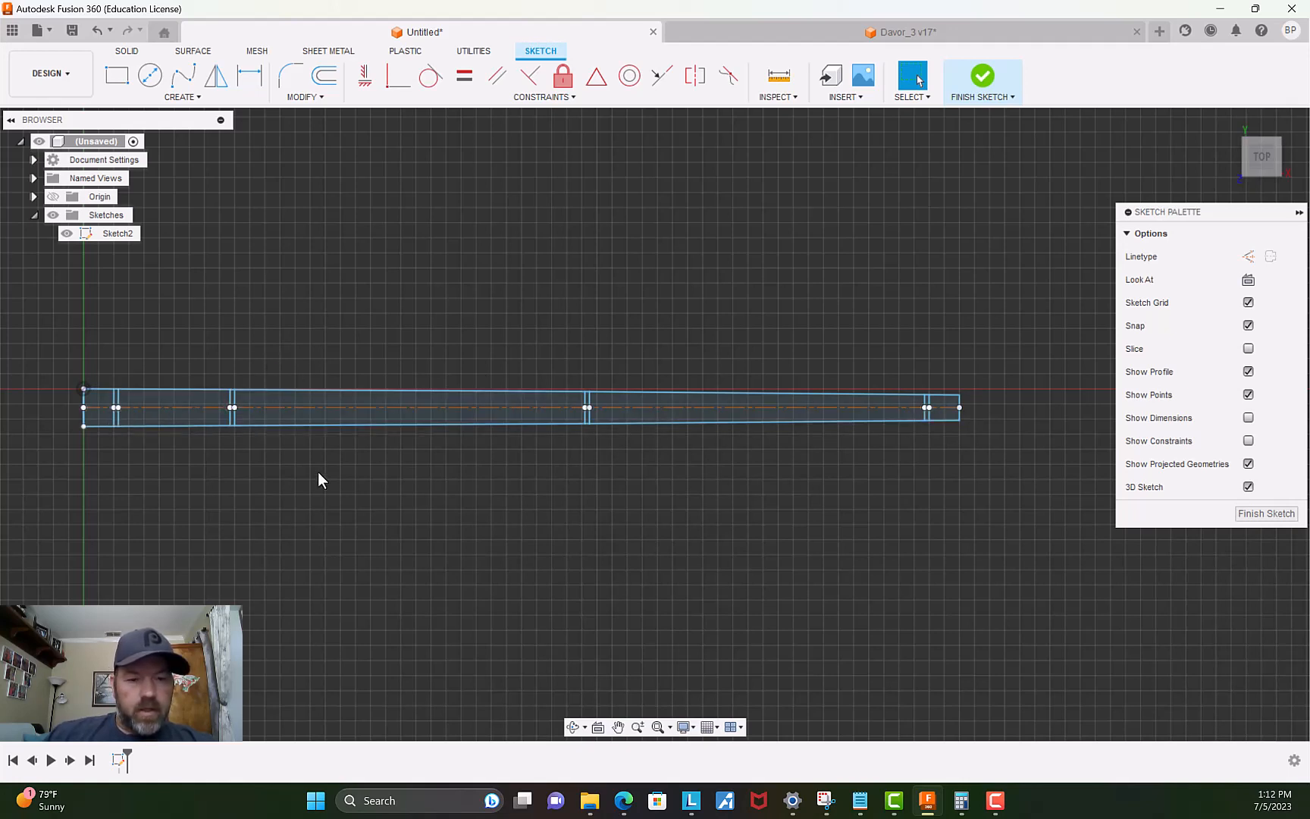
middle_drag(336, 475, 454, 463)
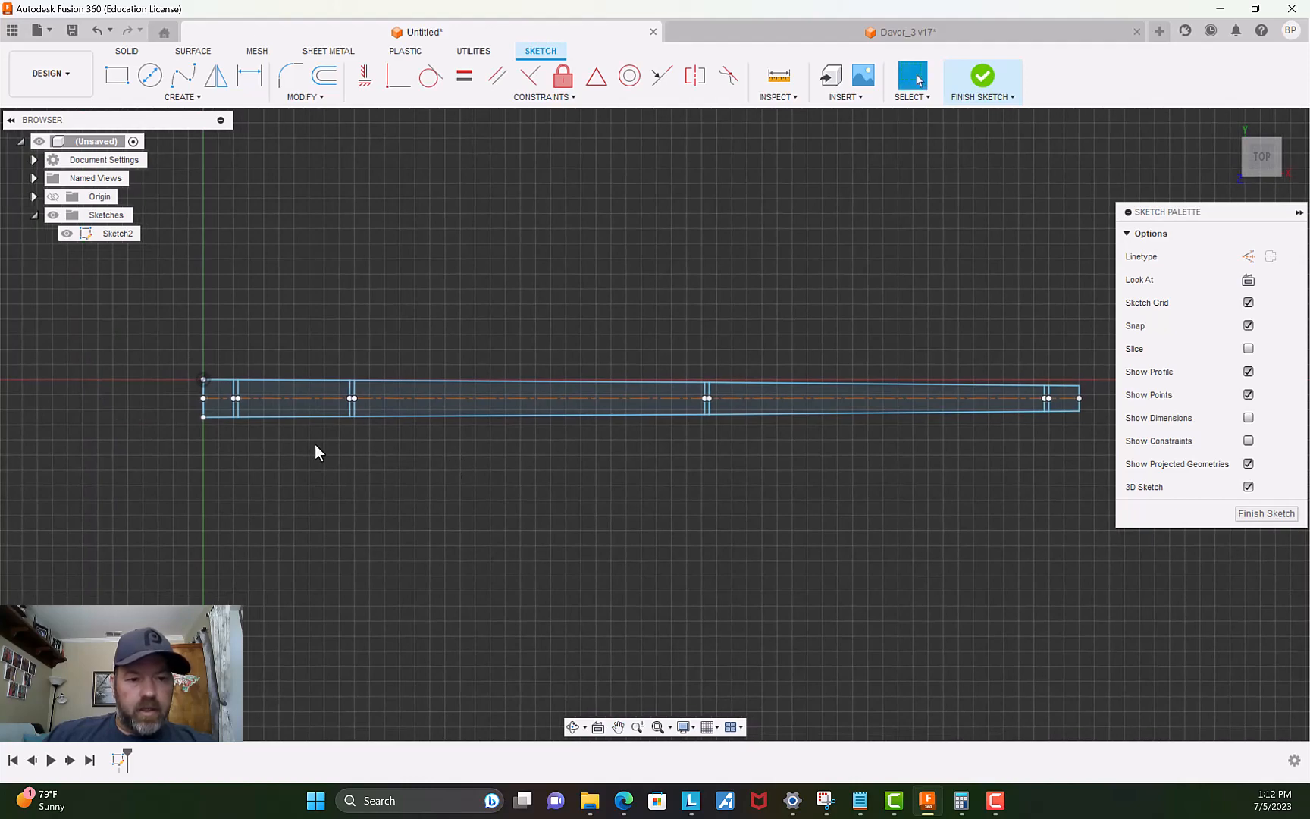
scroll(311, 442, up, 5)
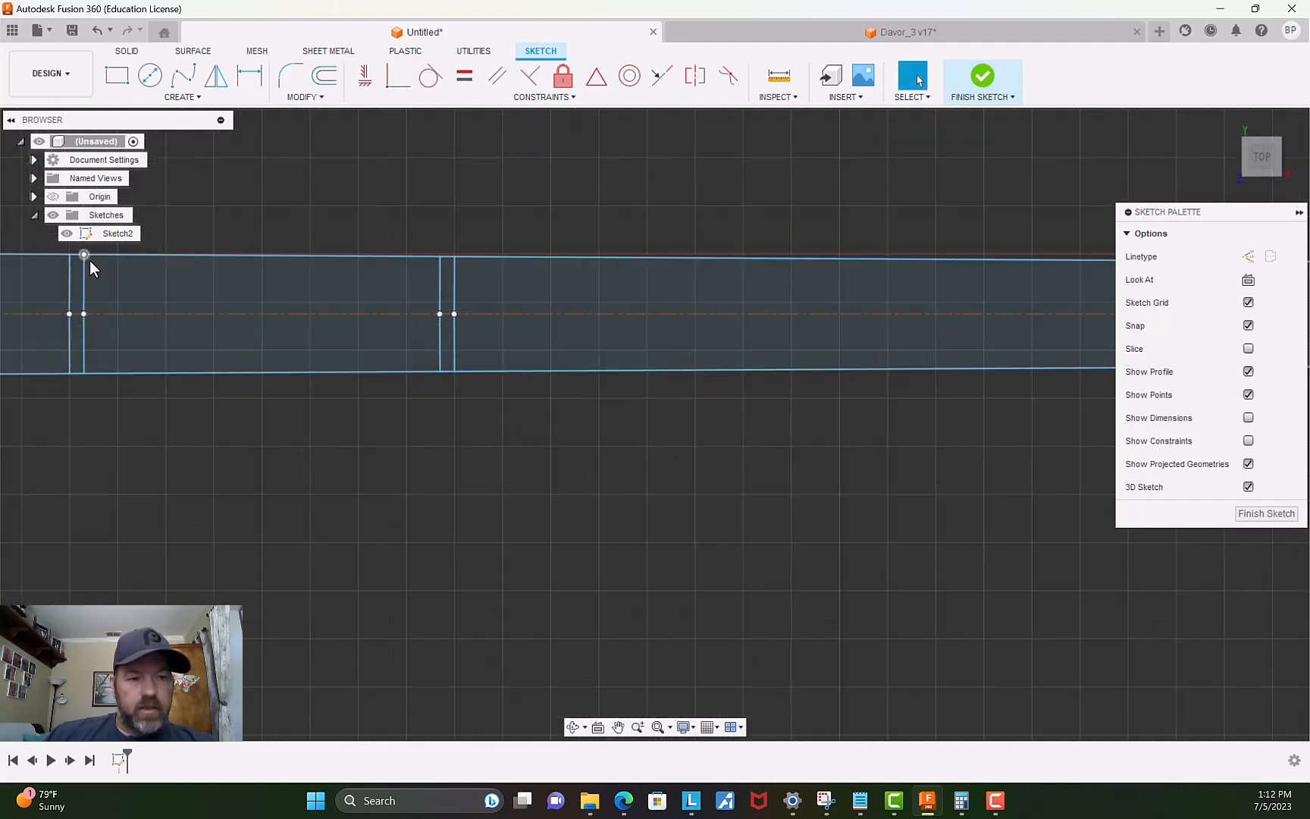
scroll(341, 477, down, 2)
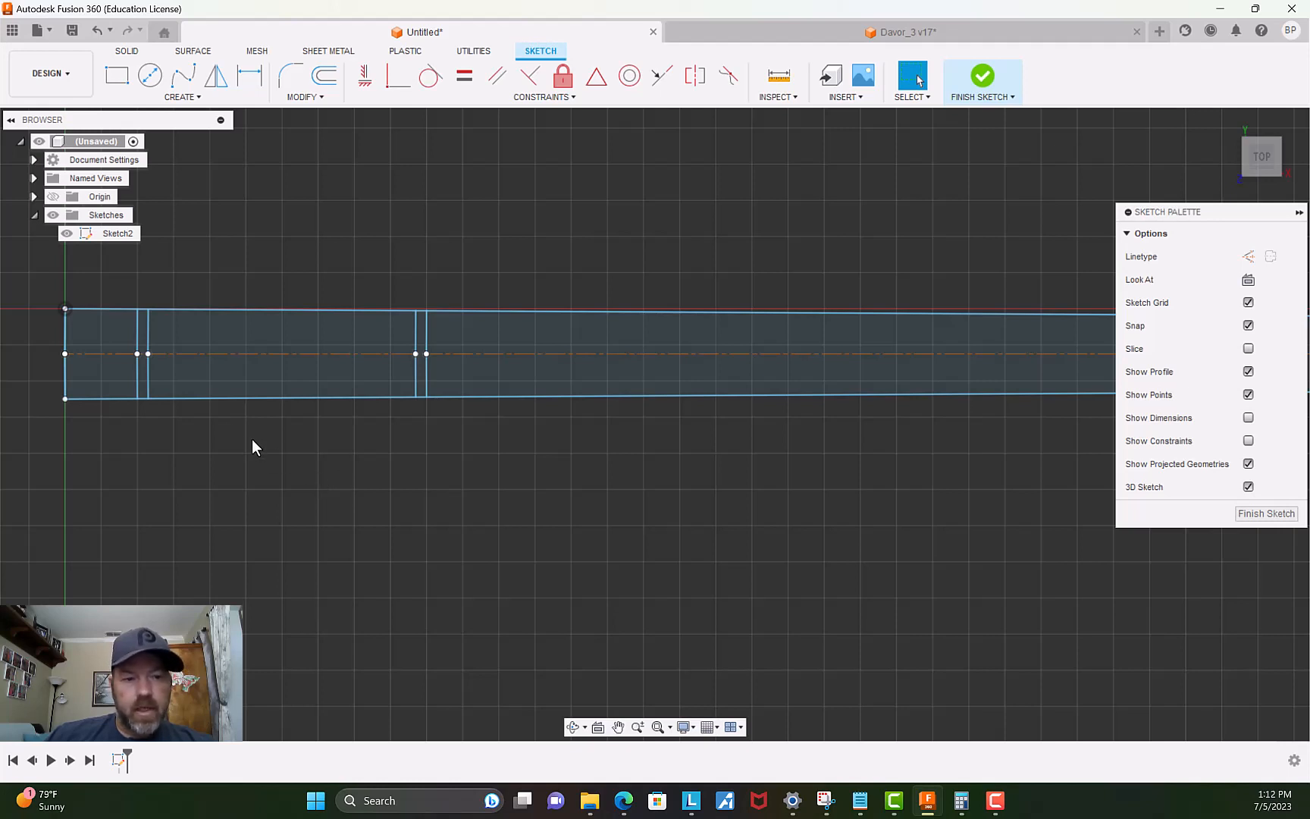
Trim the upper and lower edge segments between the two pairs of dividing lines nearest the wide end.
scroll(155, 292, up, 2)
click(294, 100)
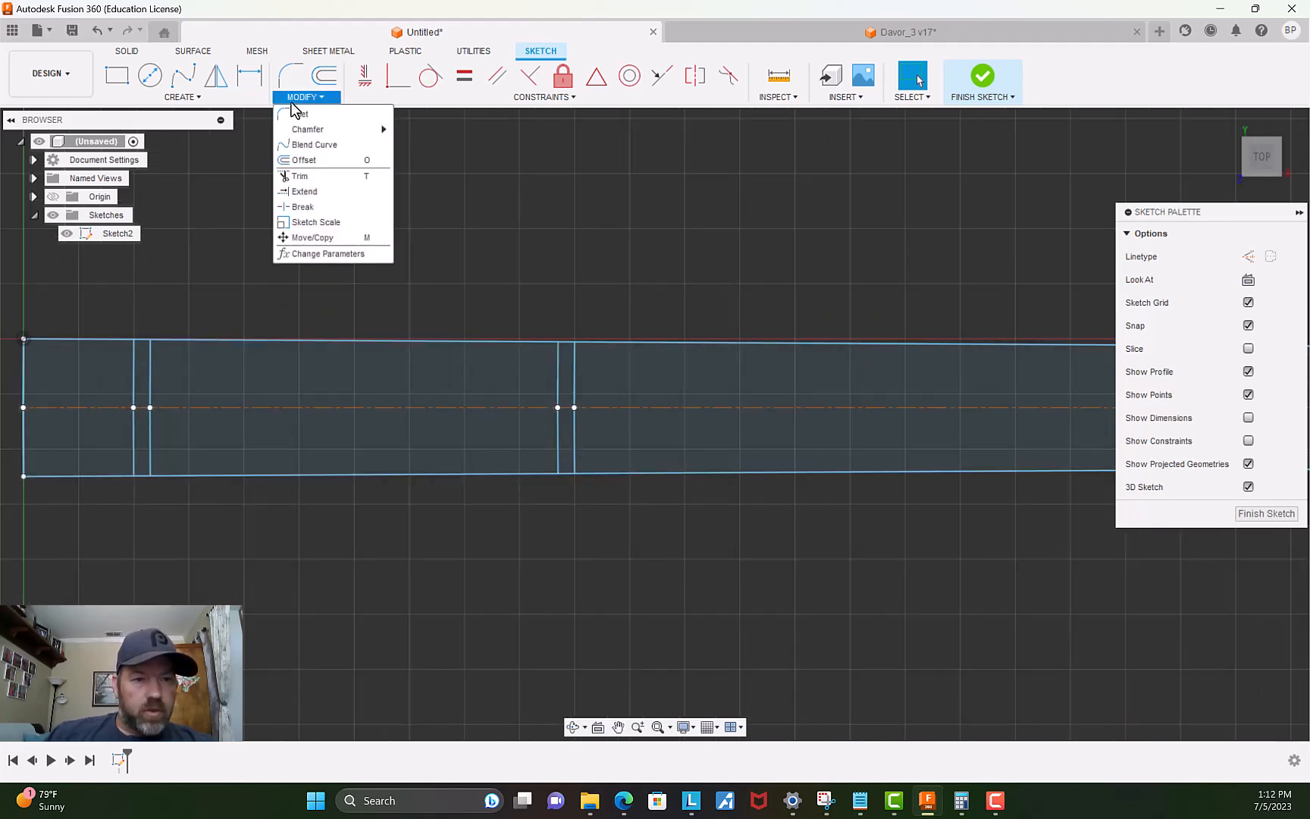
click(310, 177)
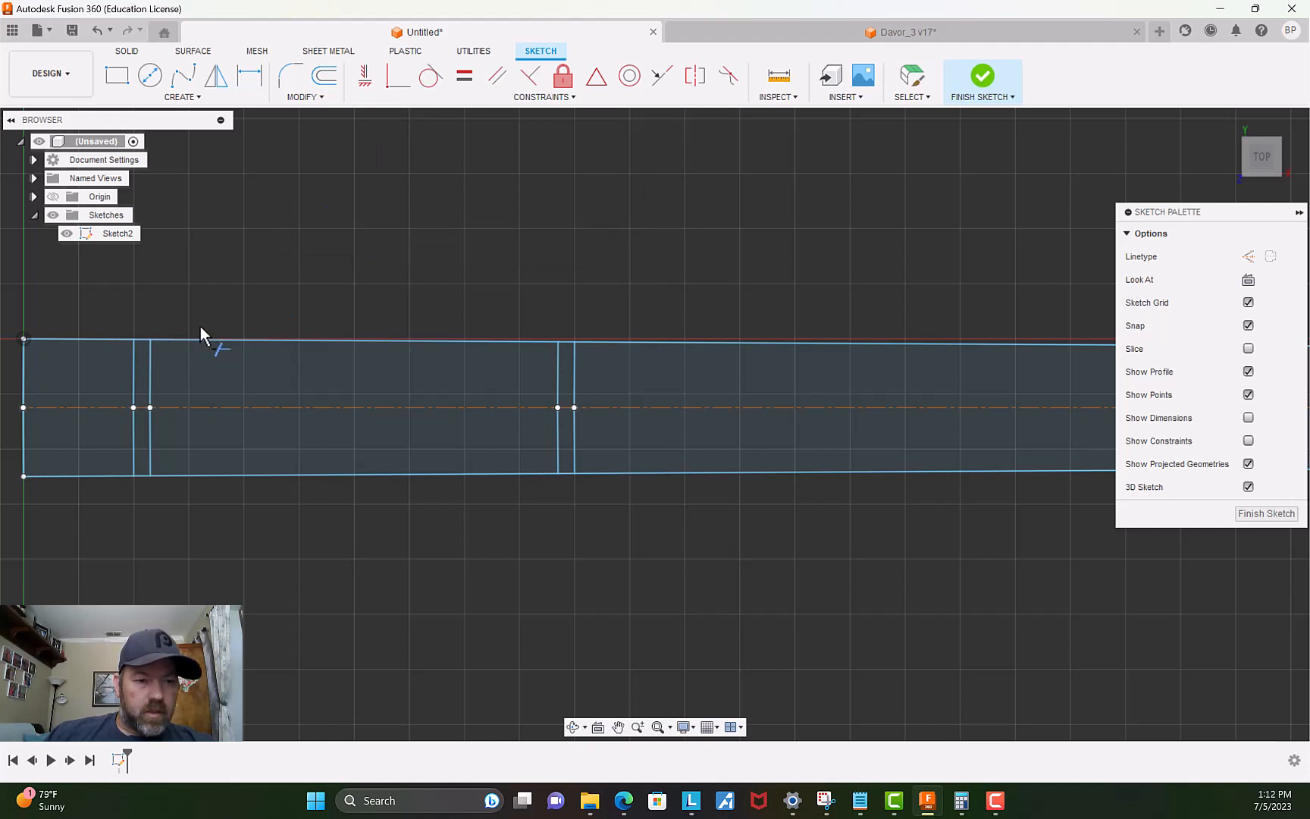
scroll(201, 327, up, 2)
click(126, 344)
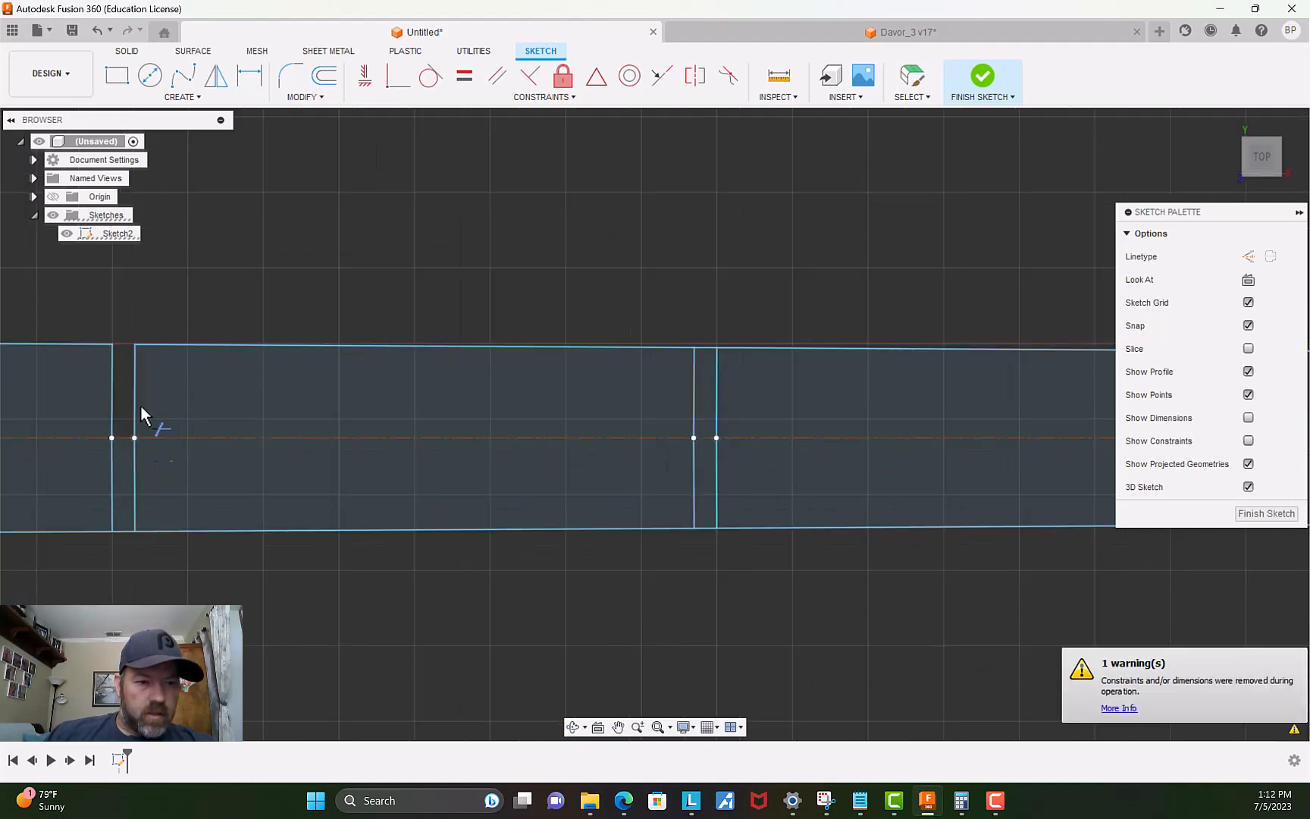
click(128, 529)
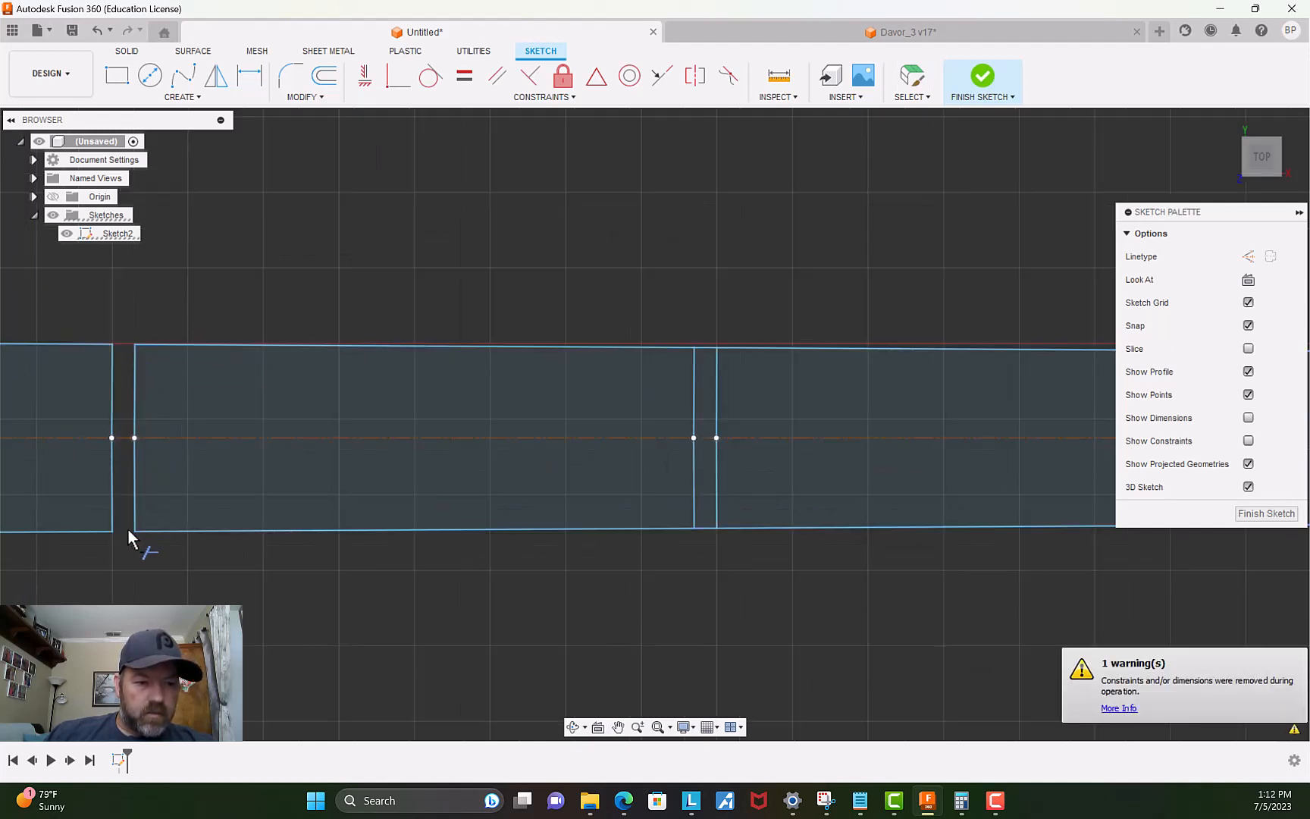
click(707, 347)
click(702, 528)
Trim the upper and lower edge segments between the third pair of dividing lines, near the middle of the profile.
scroll(788, 583, down, 1)
middle_drag(807, 604, 315, 544)
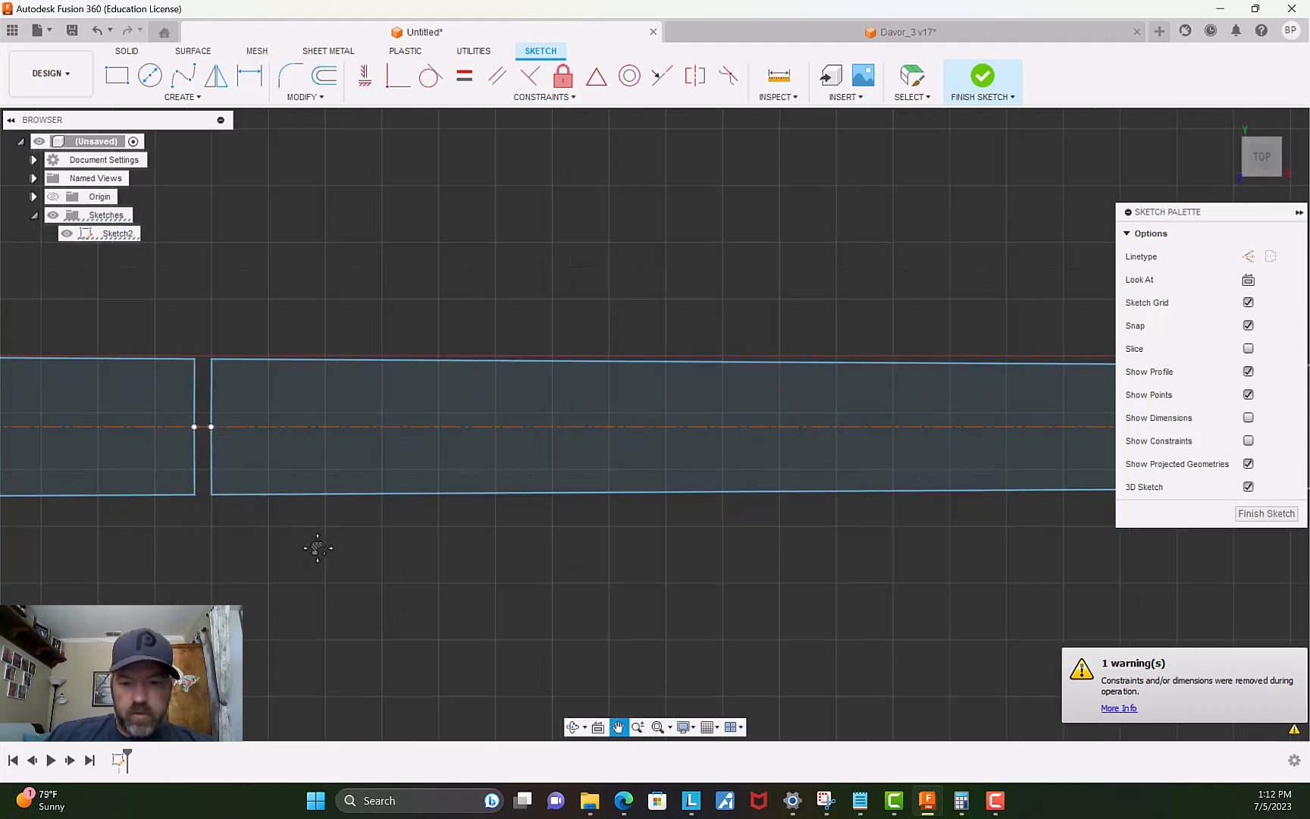
scroll(1008, 556, down, 2)
middle_drag(1008, 556, 365, 526)
scroll(365, 526, down, 1)
scroll(693, 389, up, 2)
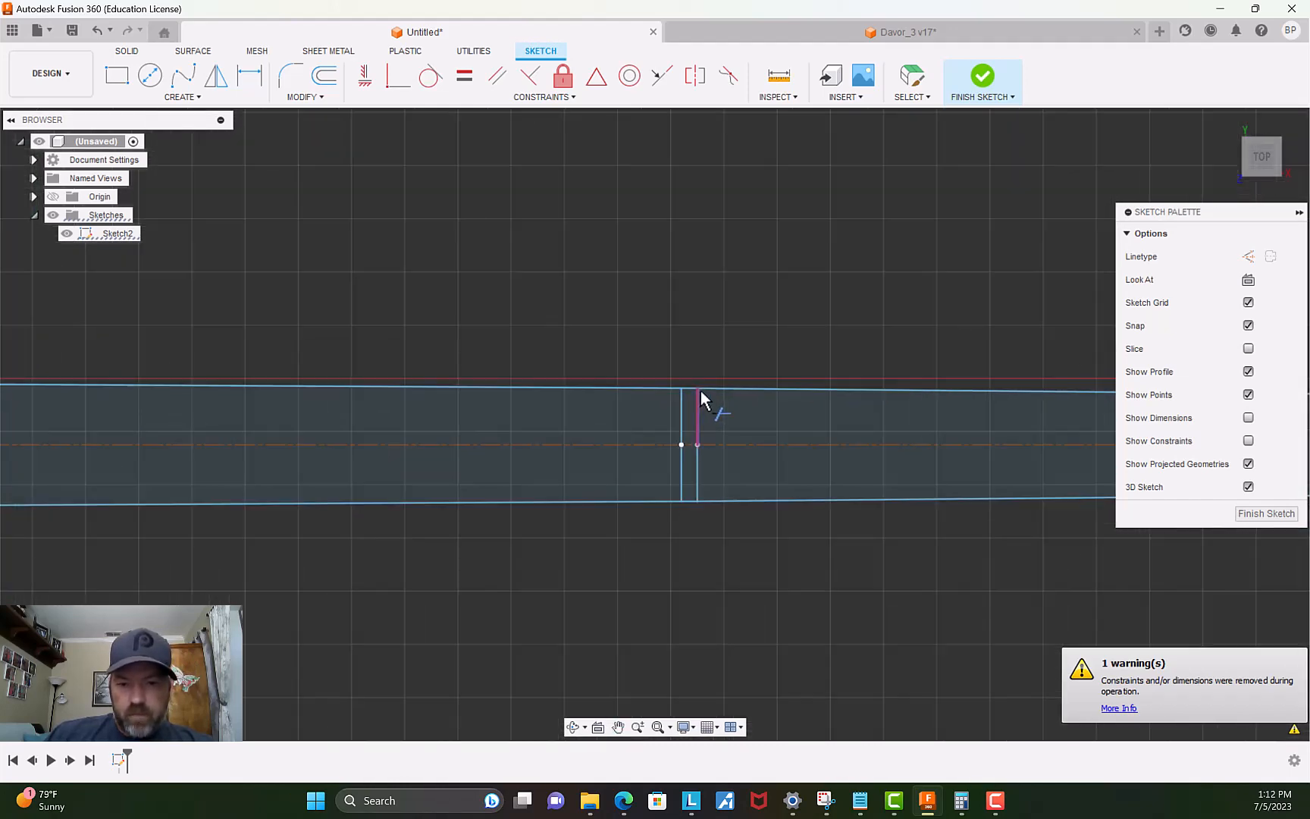
click(687, 388)
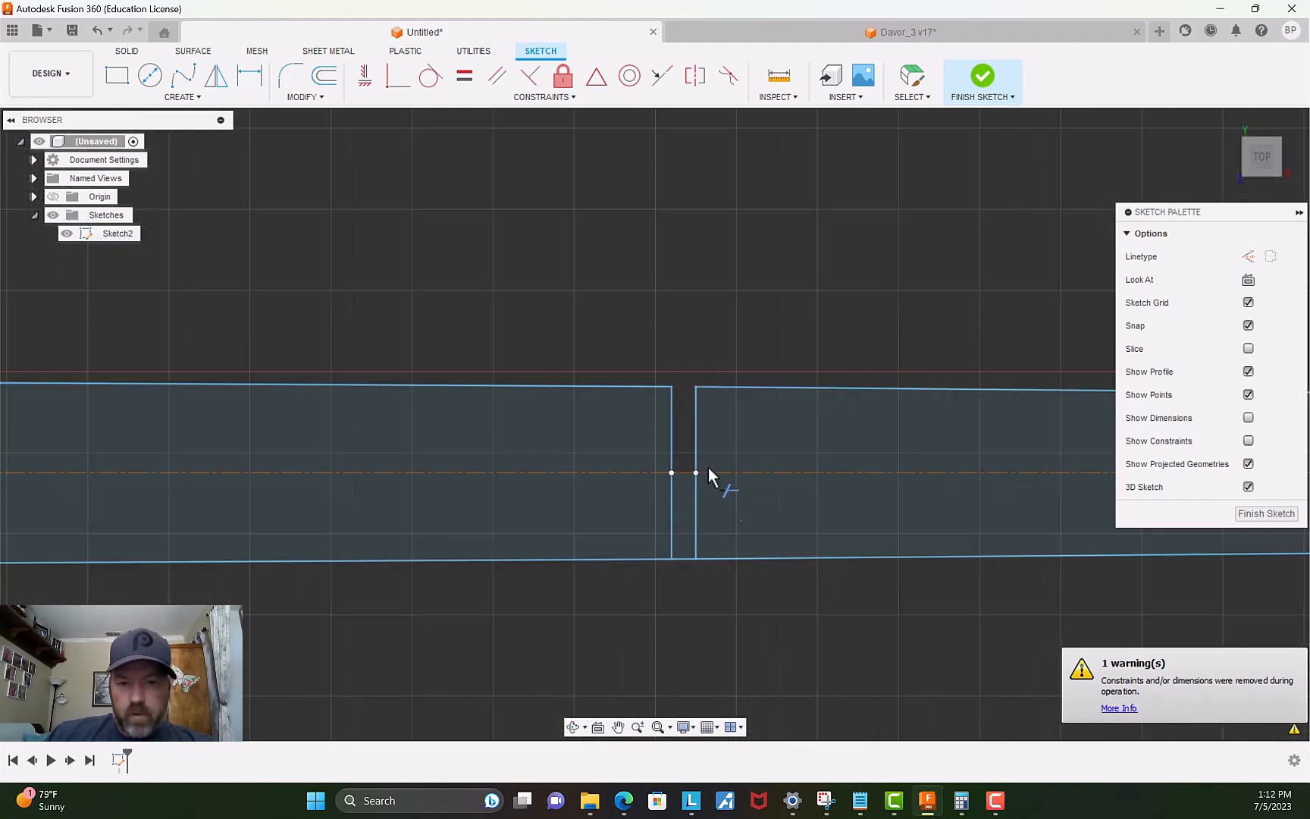
click(689, 559)
Trim the upper and lower edge segments between the last pair of dividing lines, at the narrow end.
scroll(719, 585, down, 2)
middle_drag(815, 602, 397, 547)
scroll(807, 565, down, 2)
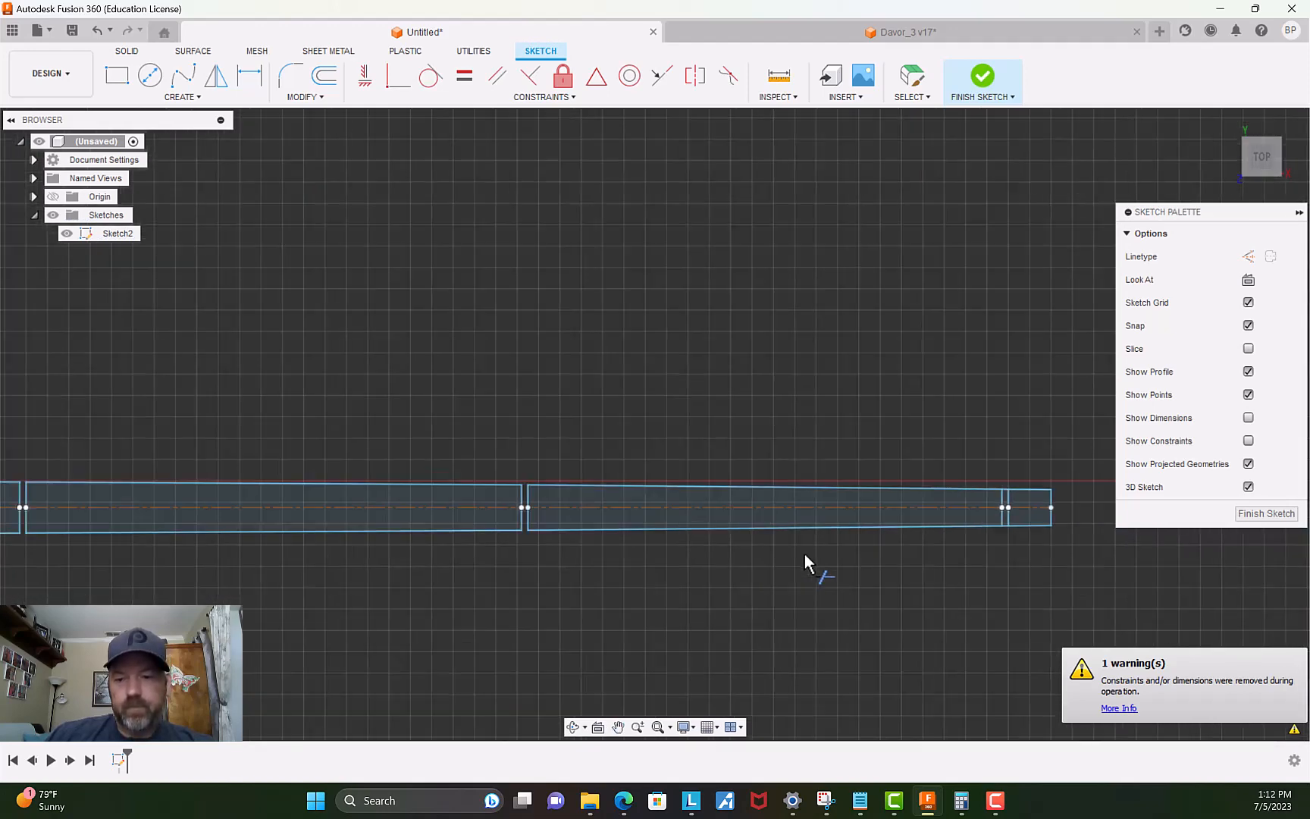
scroll(1047, 570, up, 1)
scroll(973, 477, up, 3)
scroll(884, 400, up, 1)
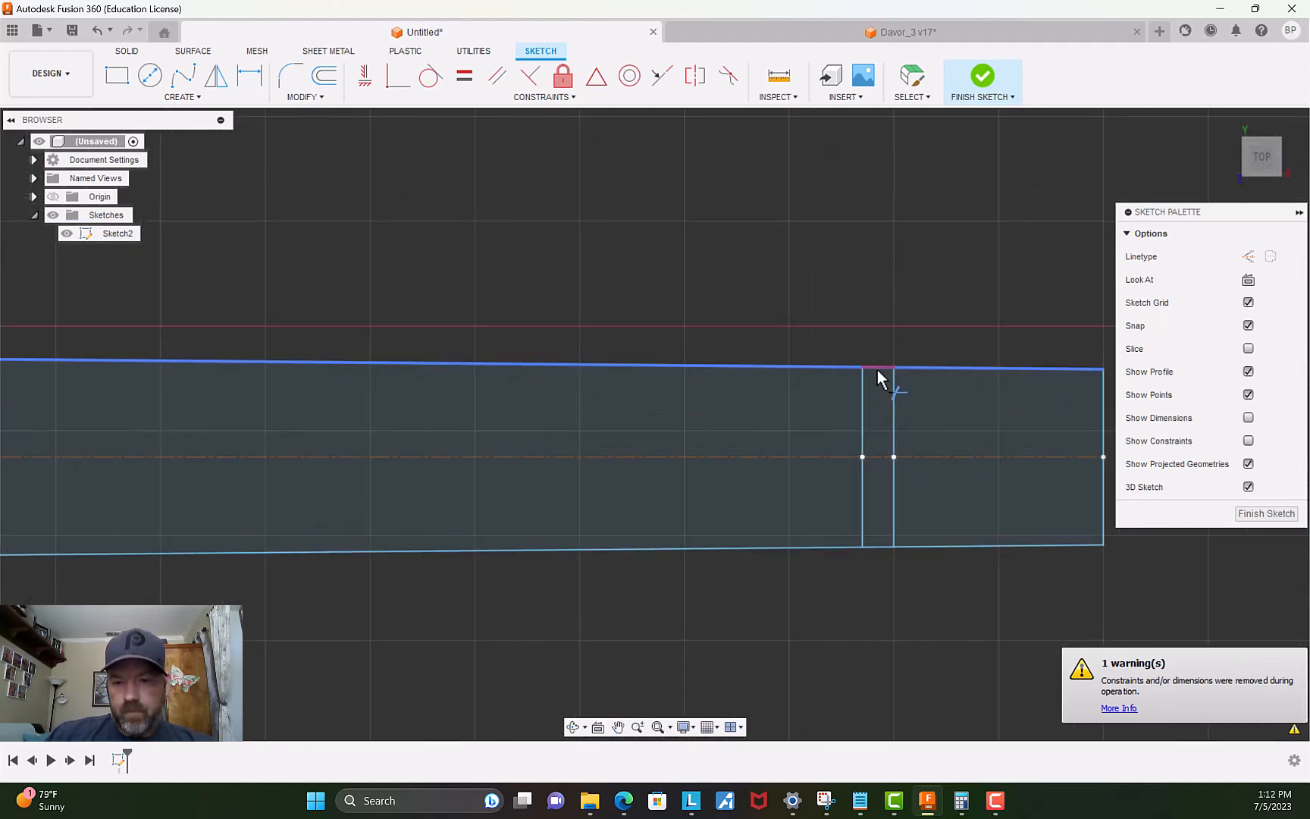
click(877, 368)
scroll(862, 597, down, 4)
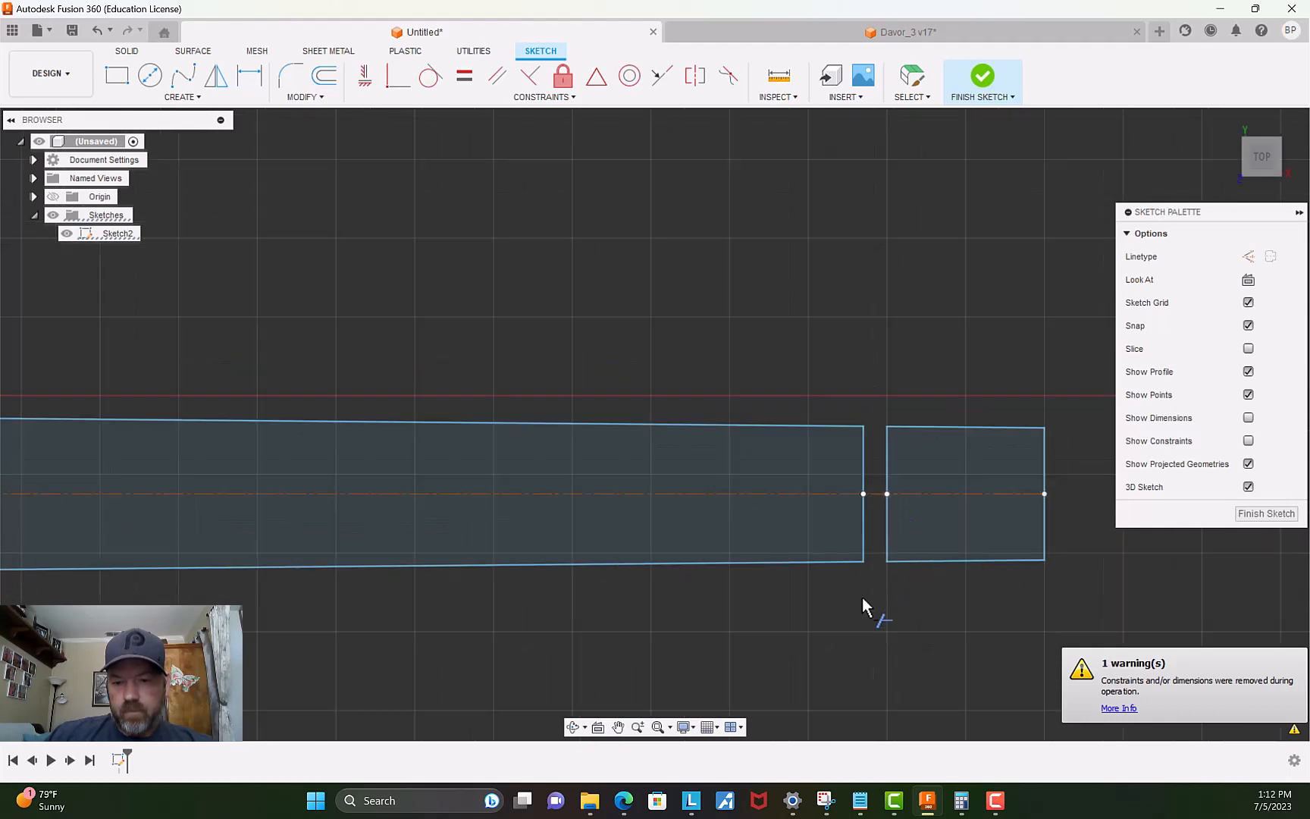
Check the separated sections along the profile and finish the sketch.
middle_drag(634, 399, 863, 278)
scroll(731, 335, down, 1)
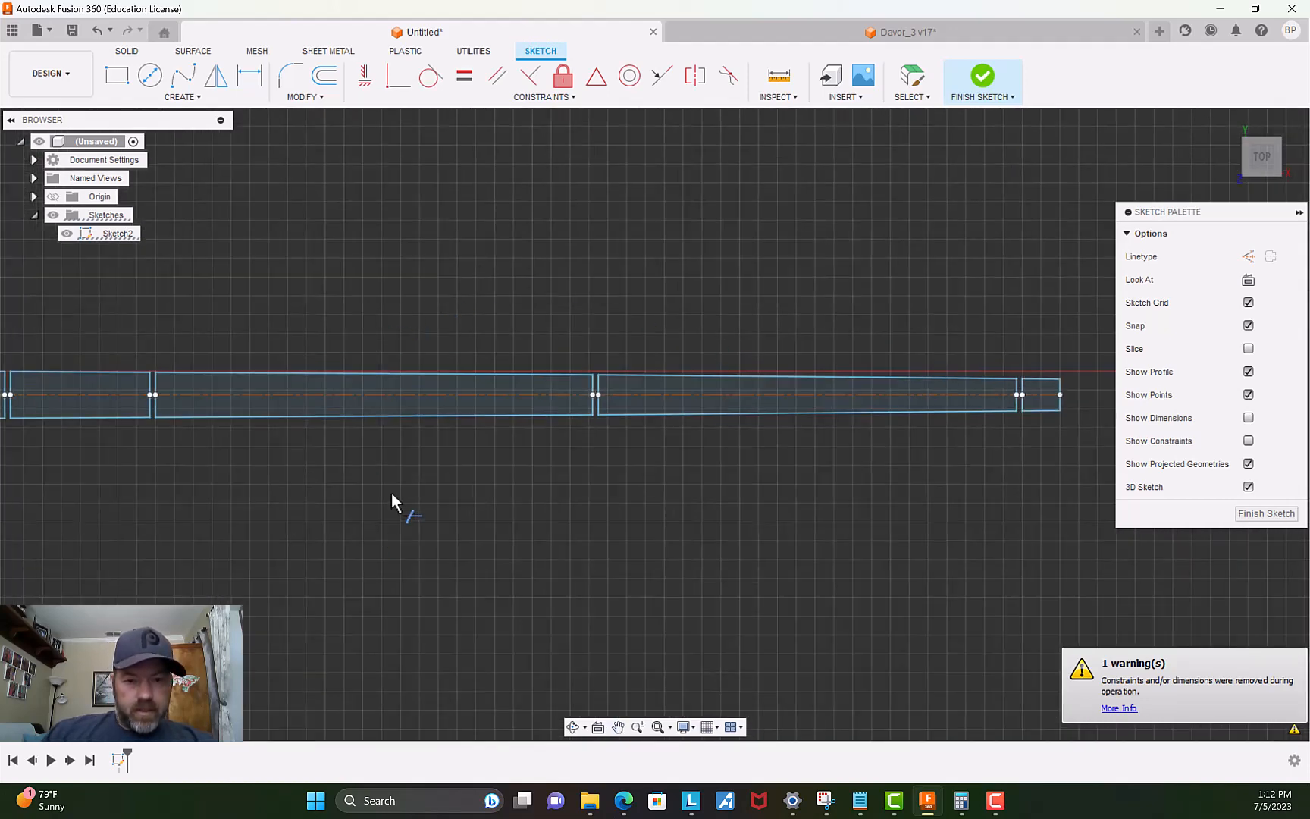
middle_drag(252, 492, 376, 491)
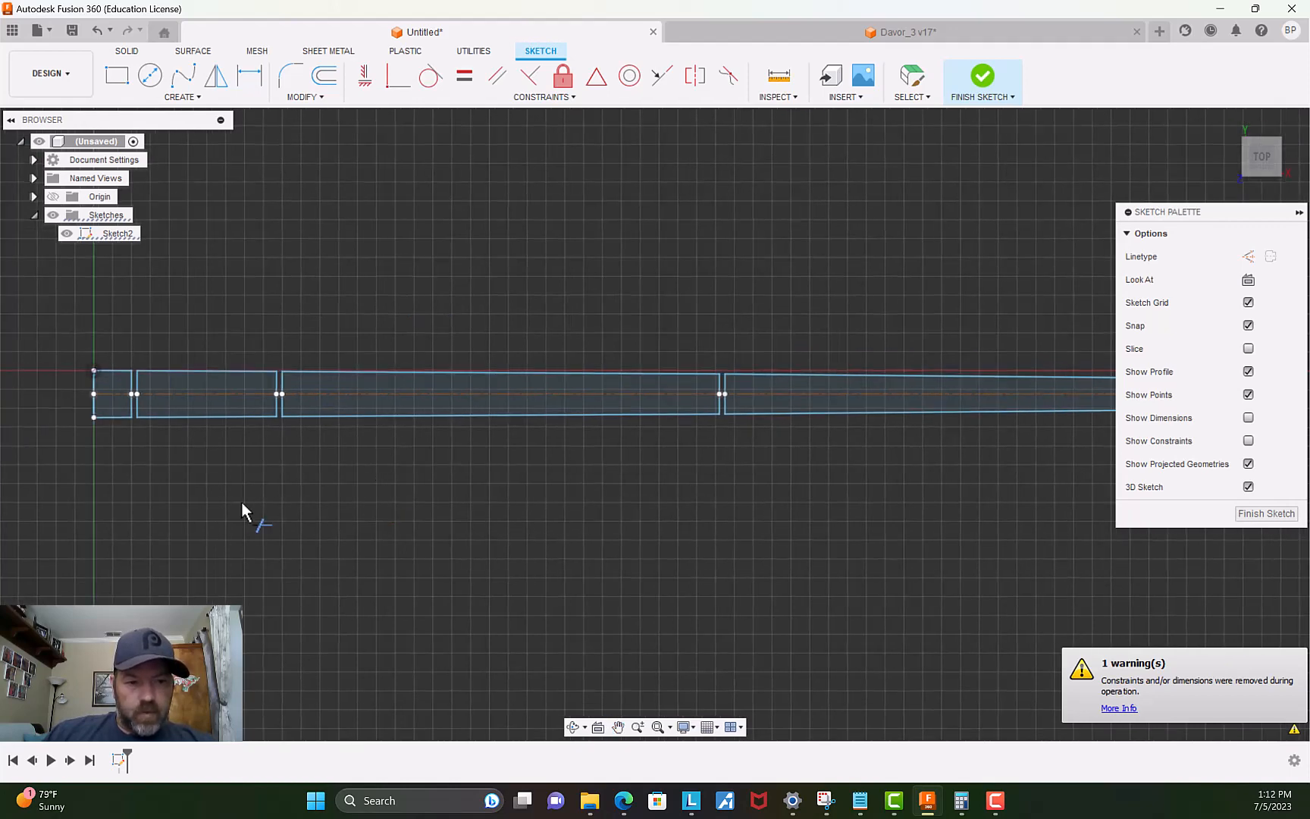
click(1264, 514)
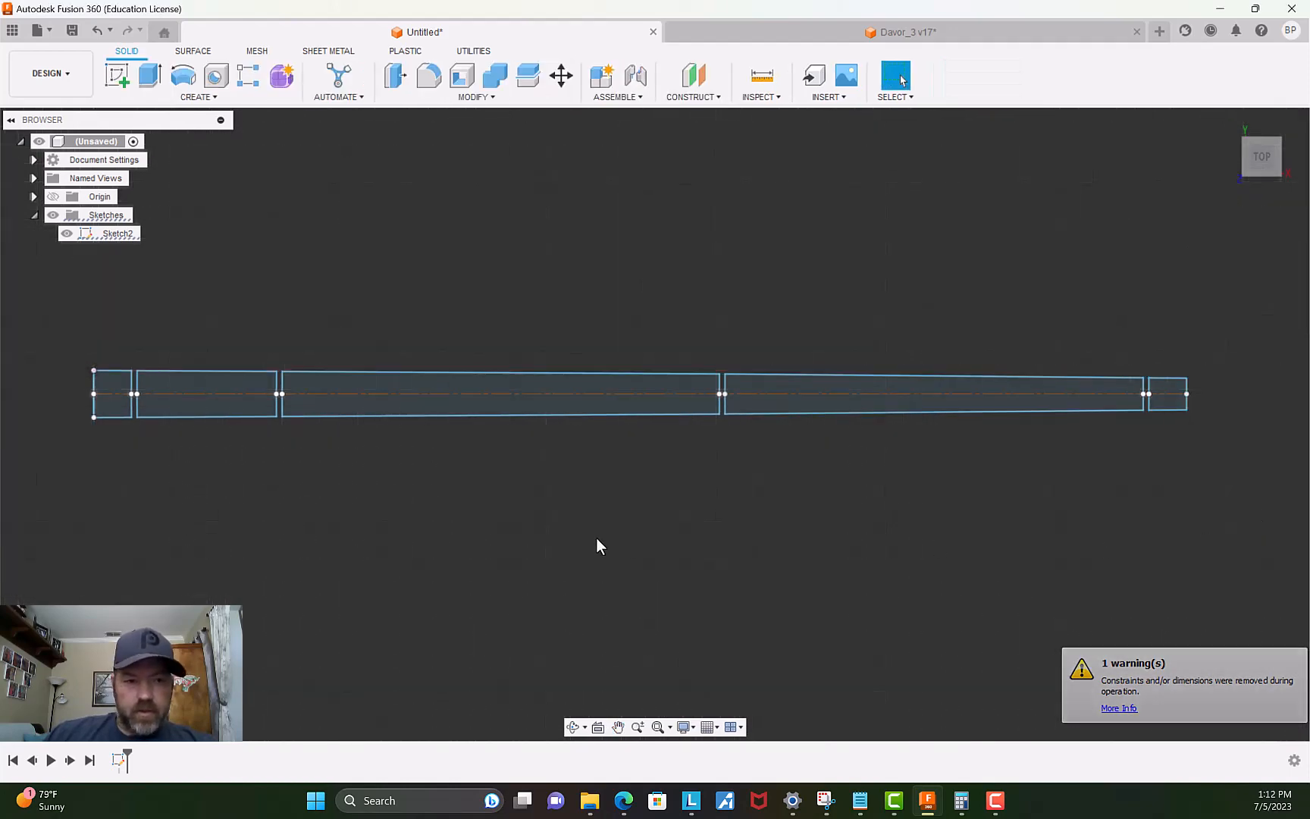
Rename the sketch as CROSS-SECTION.
double_click(114, 236)
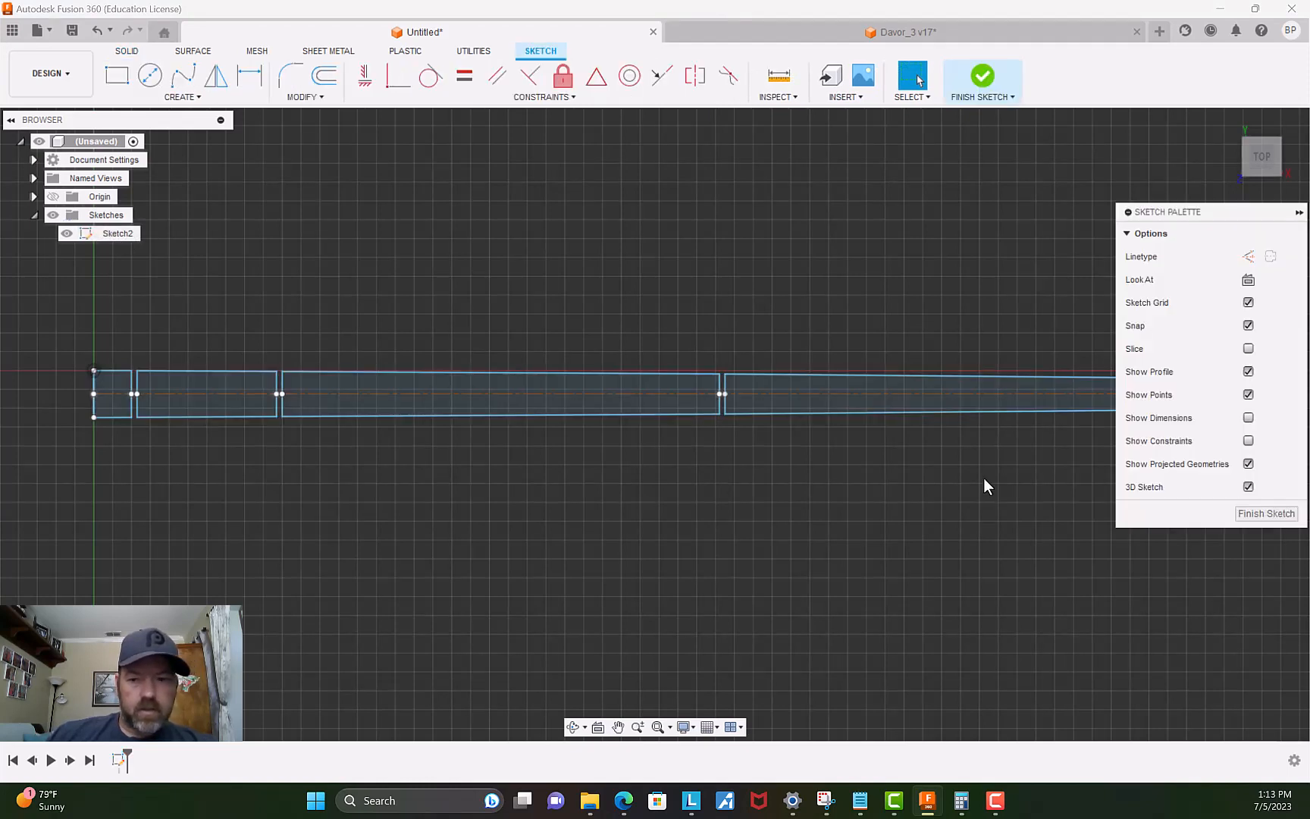
click(1260, 515)
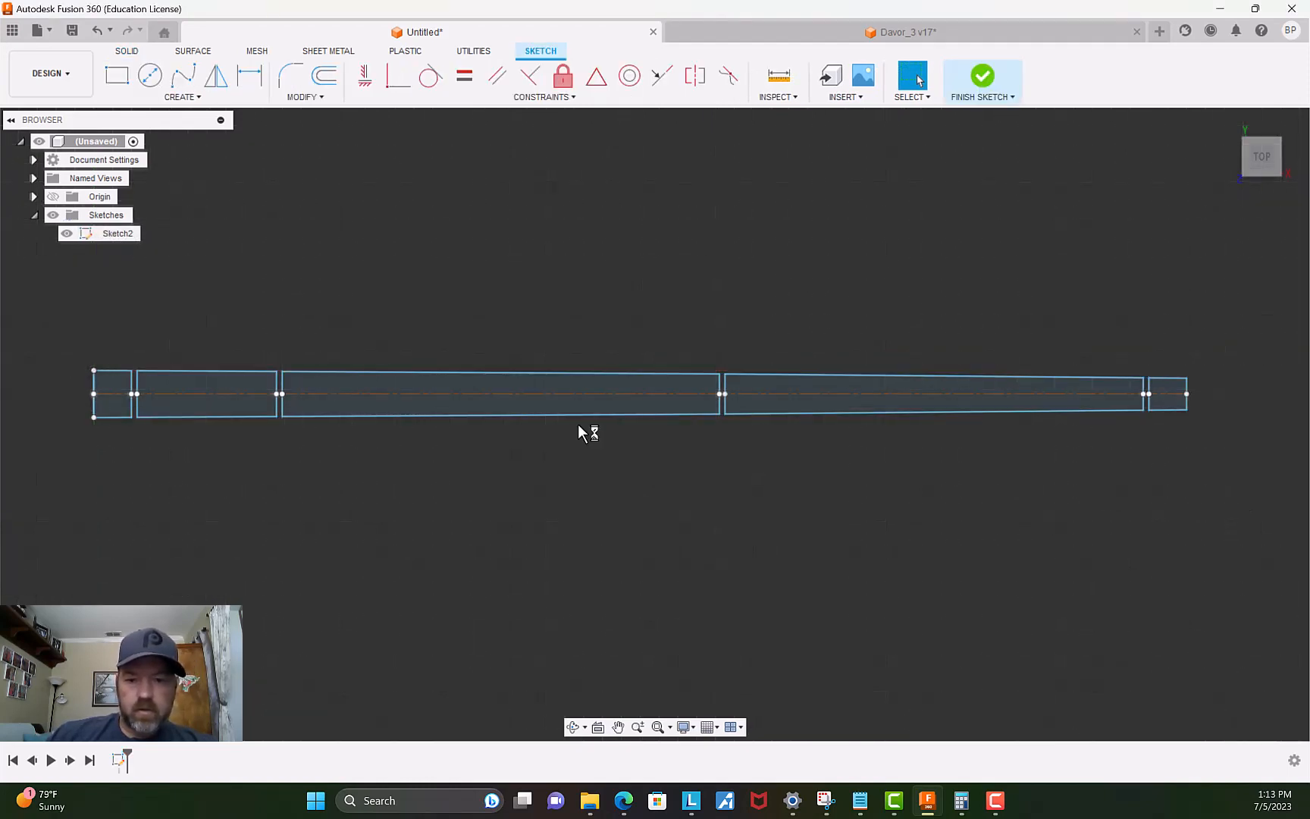
click(117, 235)
click(116, 235)
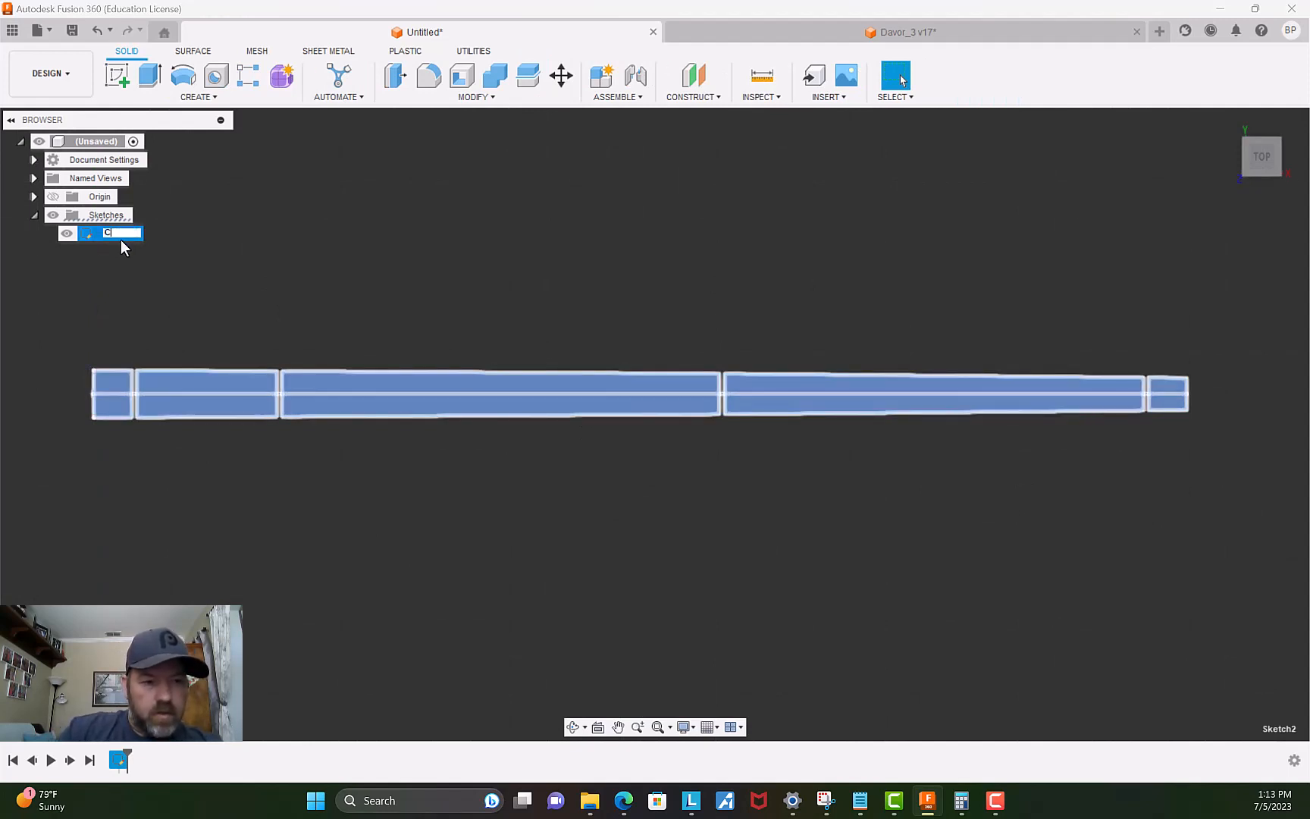
text(CROSS-SECTION)
key(Return)
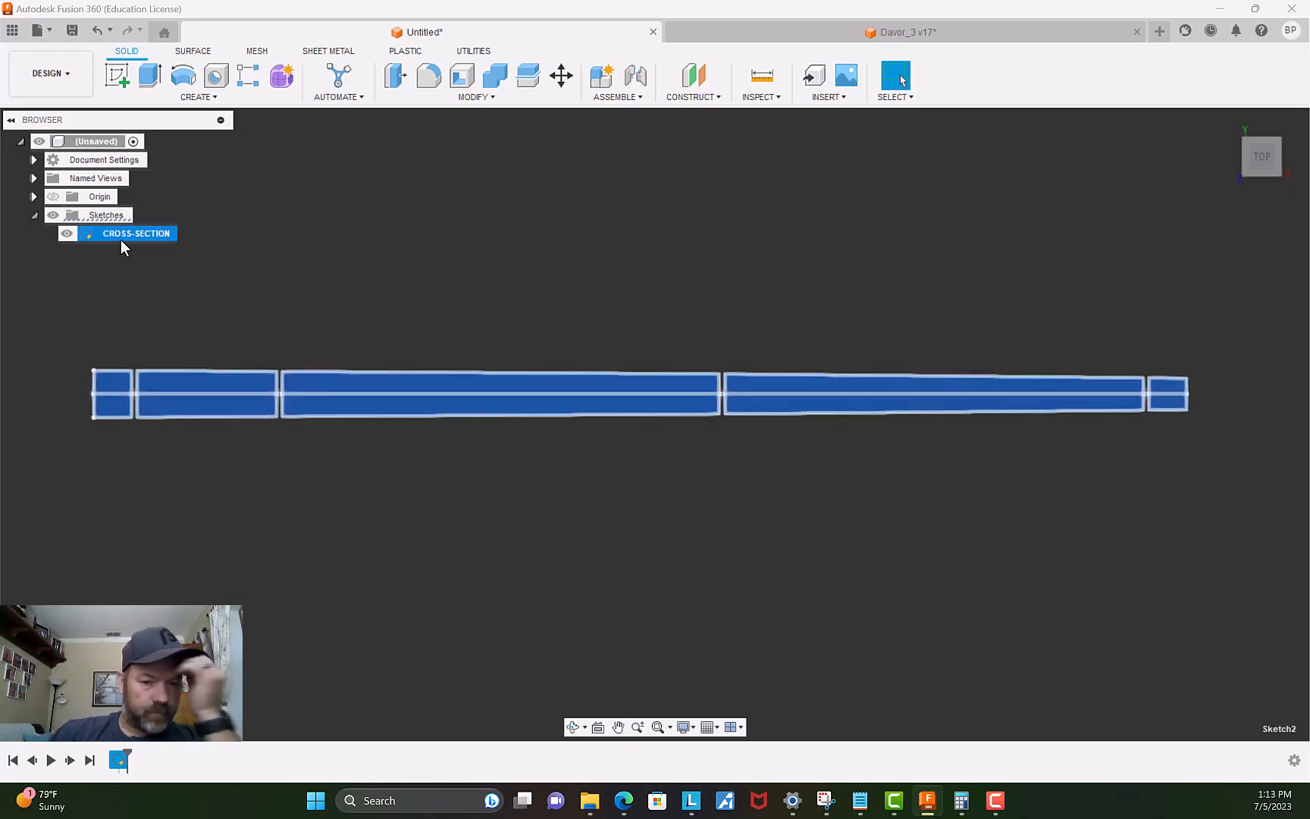
click(143, 274)
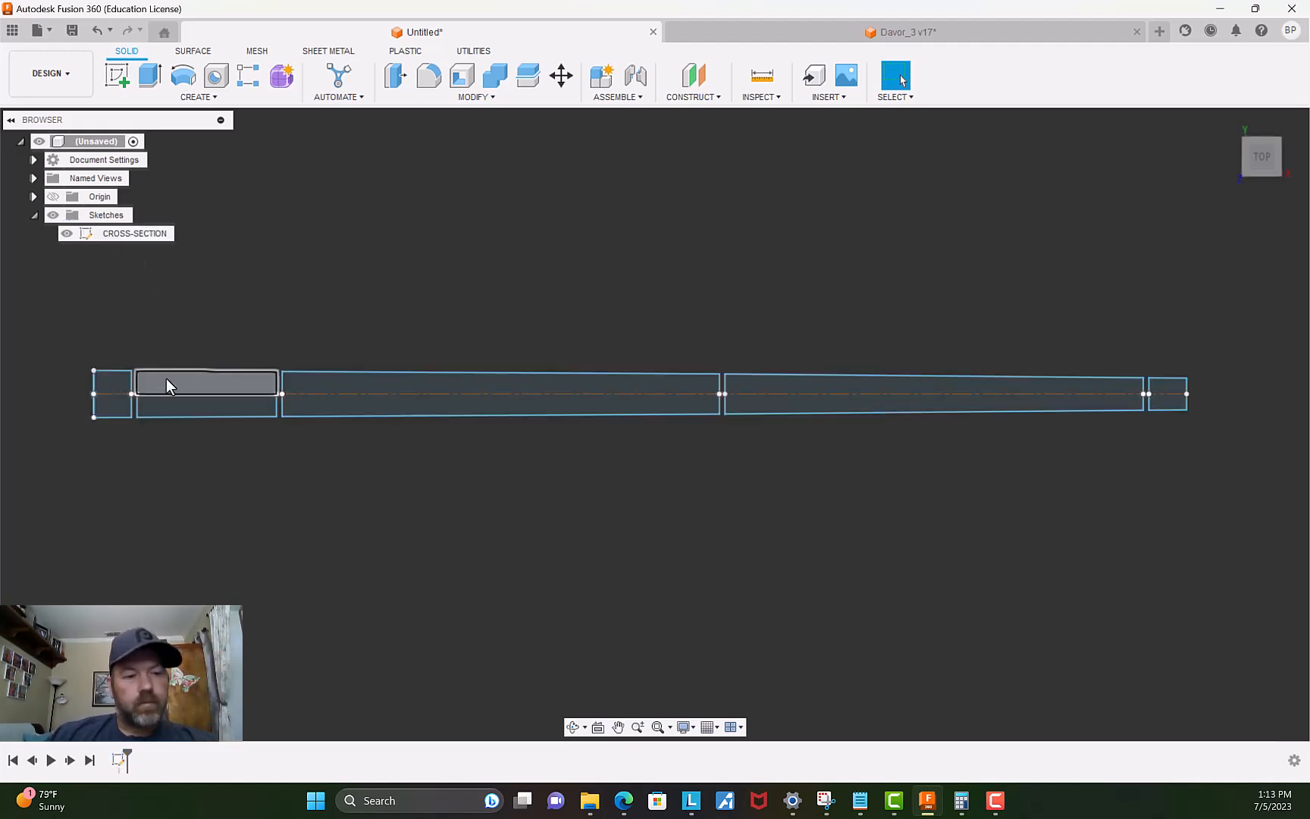
Select both halves of the dividing lines bordering the first three gaps, starting from the profile's wide end.
scroll(144, 385, up, 3)
click(125, 393)
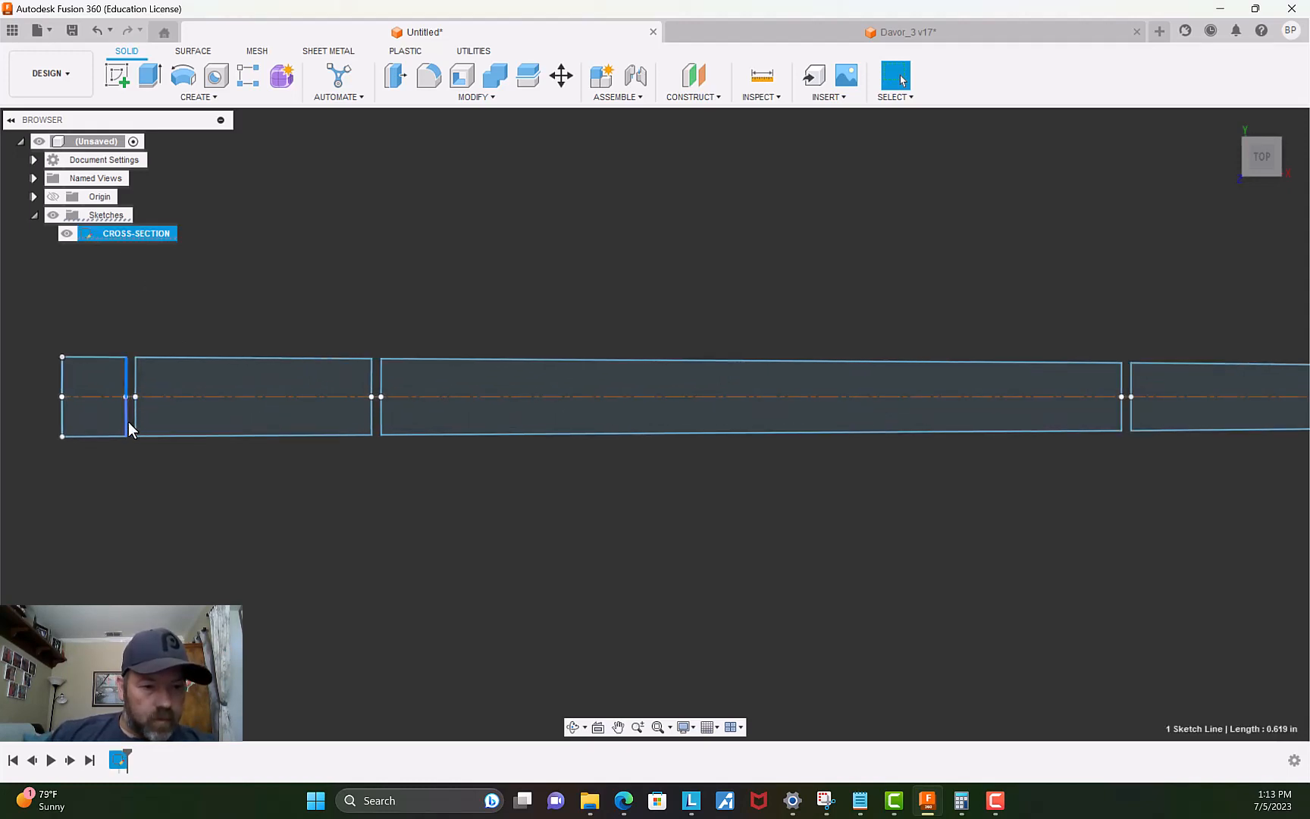
click(126, 422)
click(135, 426)
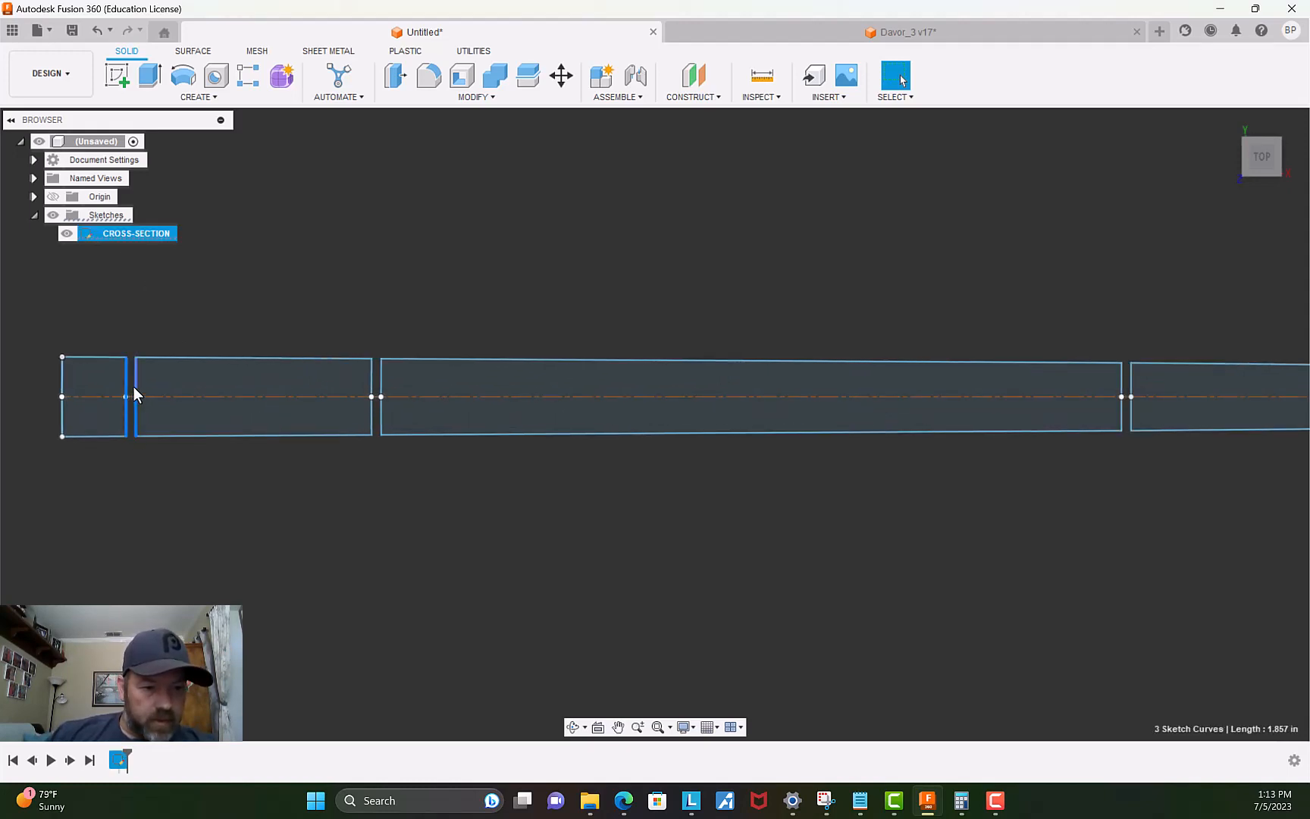
click(373, 383)
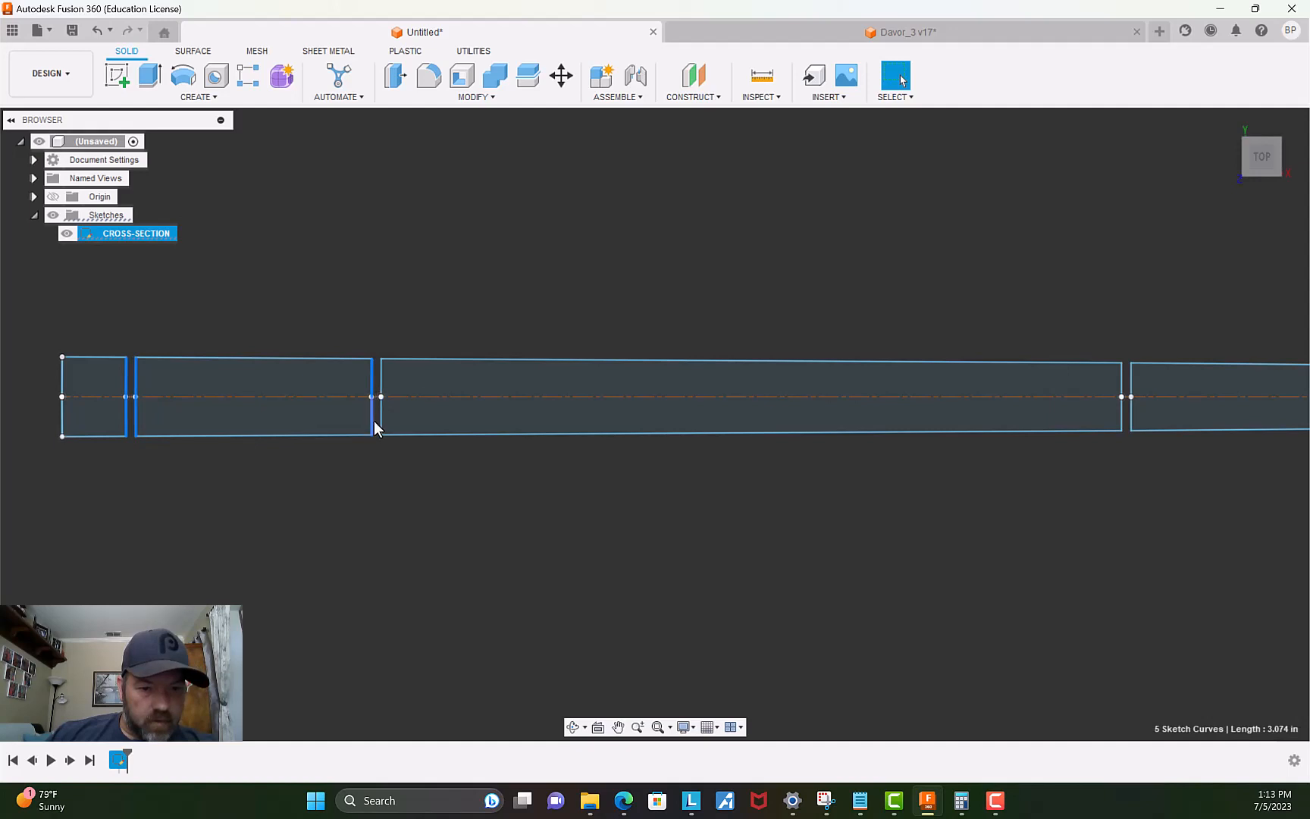
click(379, 423)
click(383, 377)
click(1124, 424)
click(1132, 385)
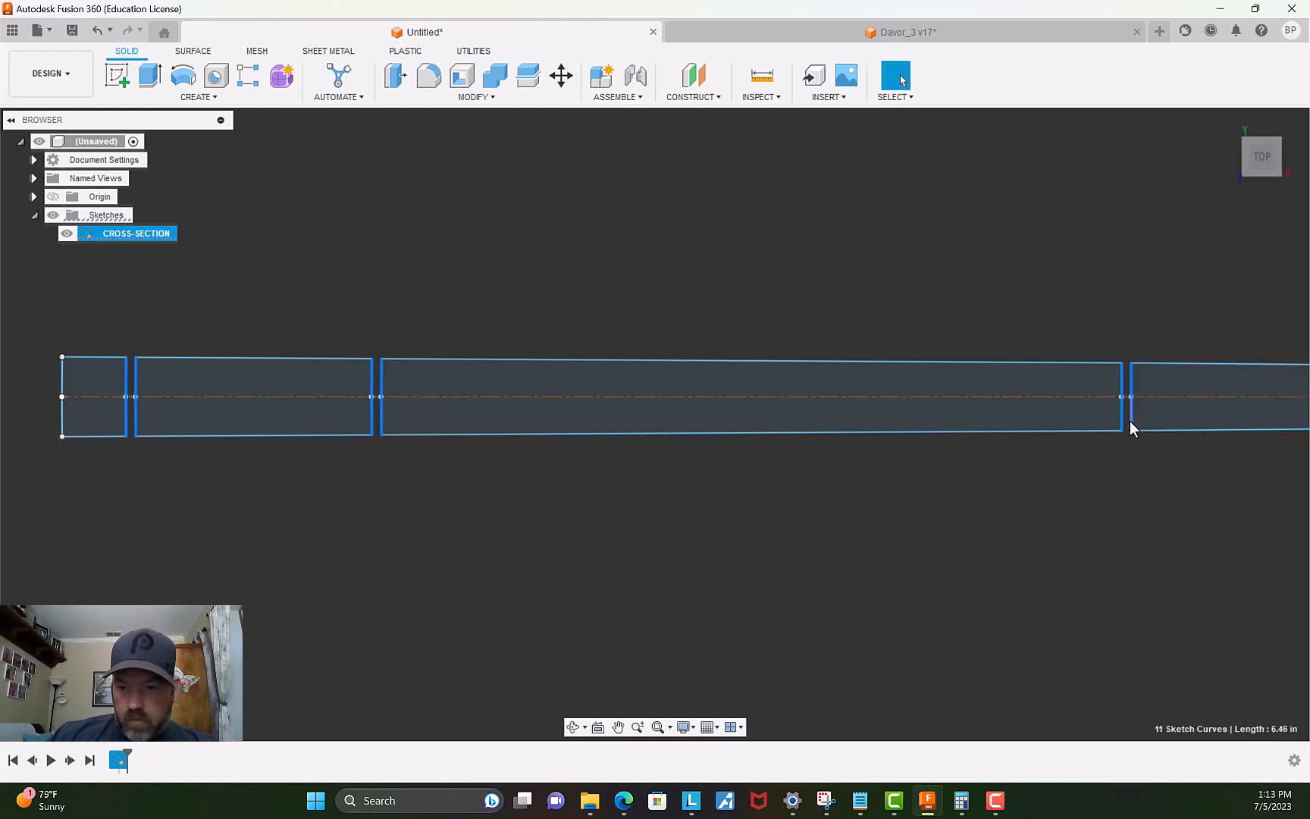
click(1131, 421)
scroll(1158, 476, down, 1)
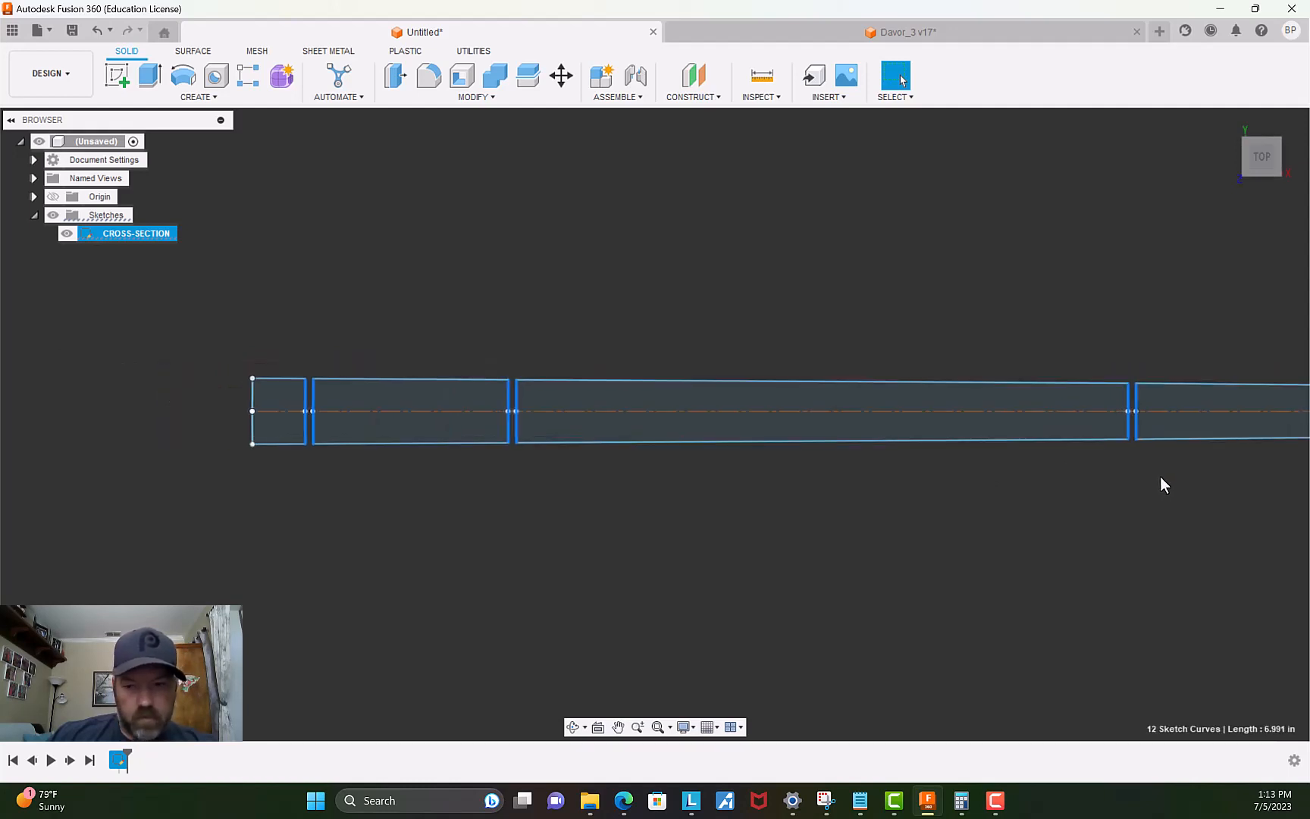
Add the dividing lines bordering the last gap, at the narrow end, to the selection.
middle_drag(1160, 476, 529, 509)
scroll(1160, 443, up, 1)
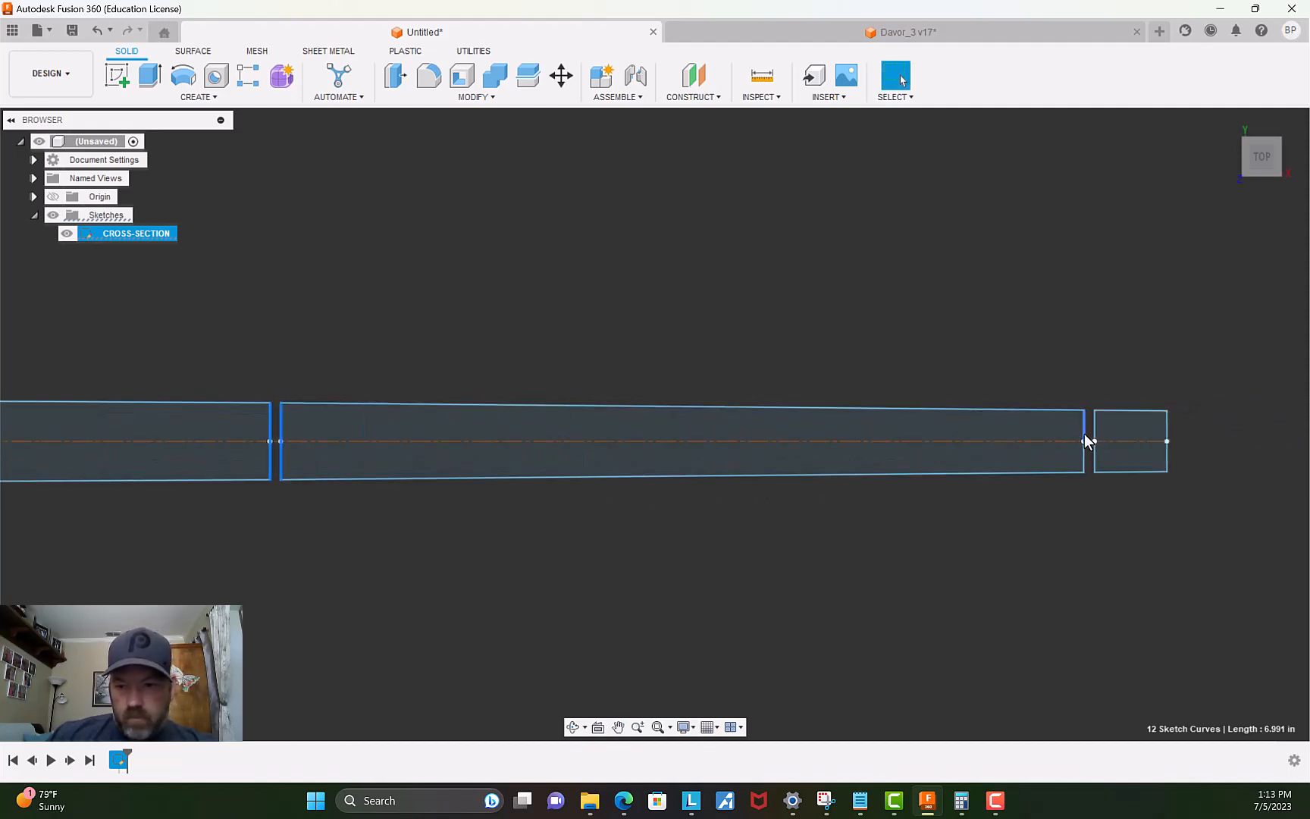
shift+click(1094, 459)
scroll(1057, 520, down, 3)
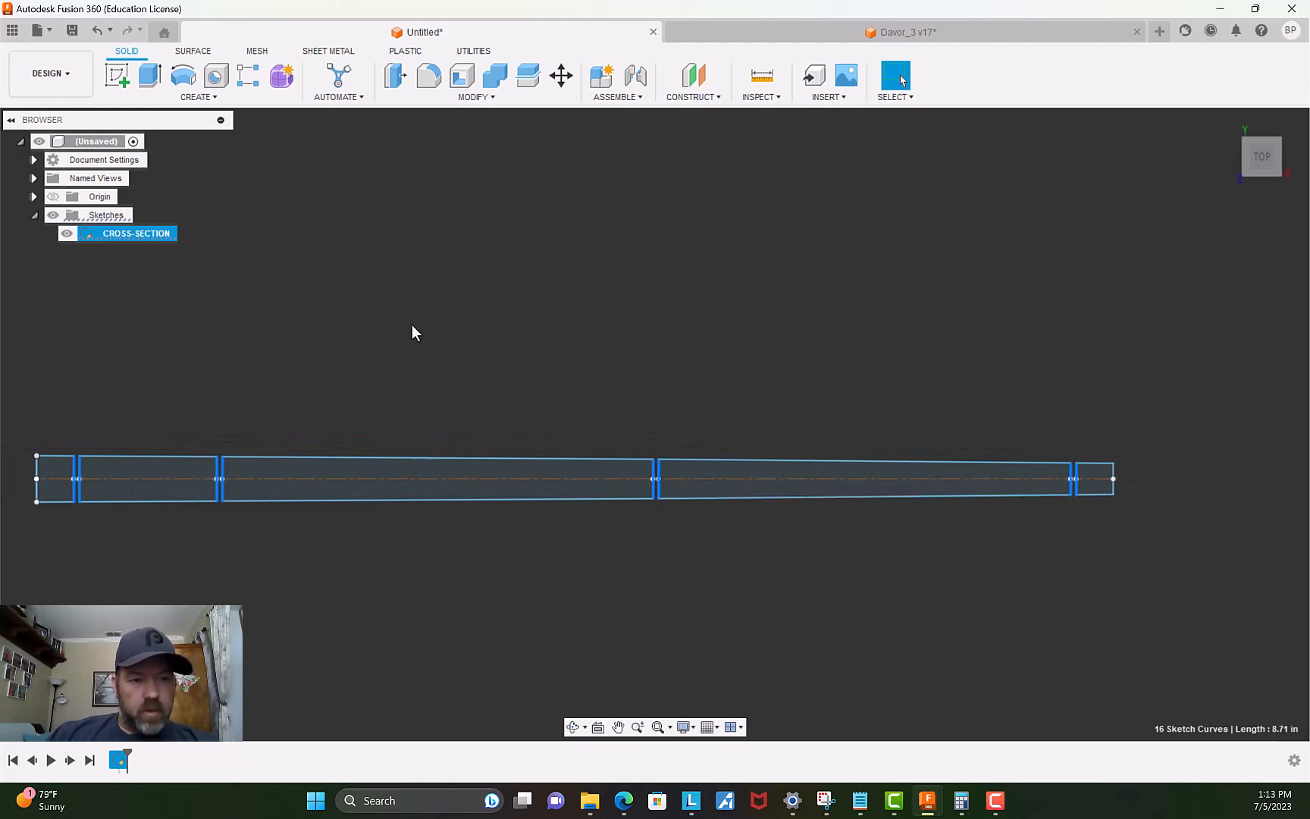
Create a new sketch and paste the selected gap lines into it at their original position.
click(117, 79)
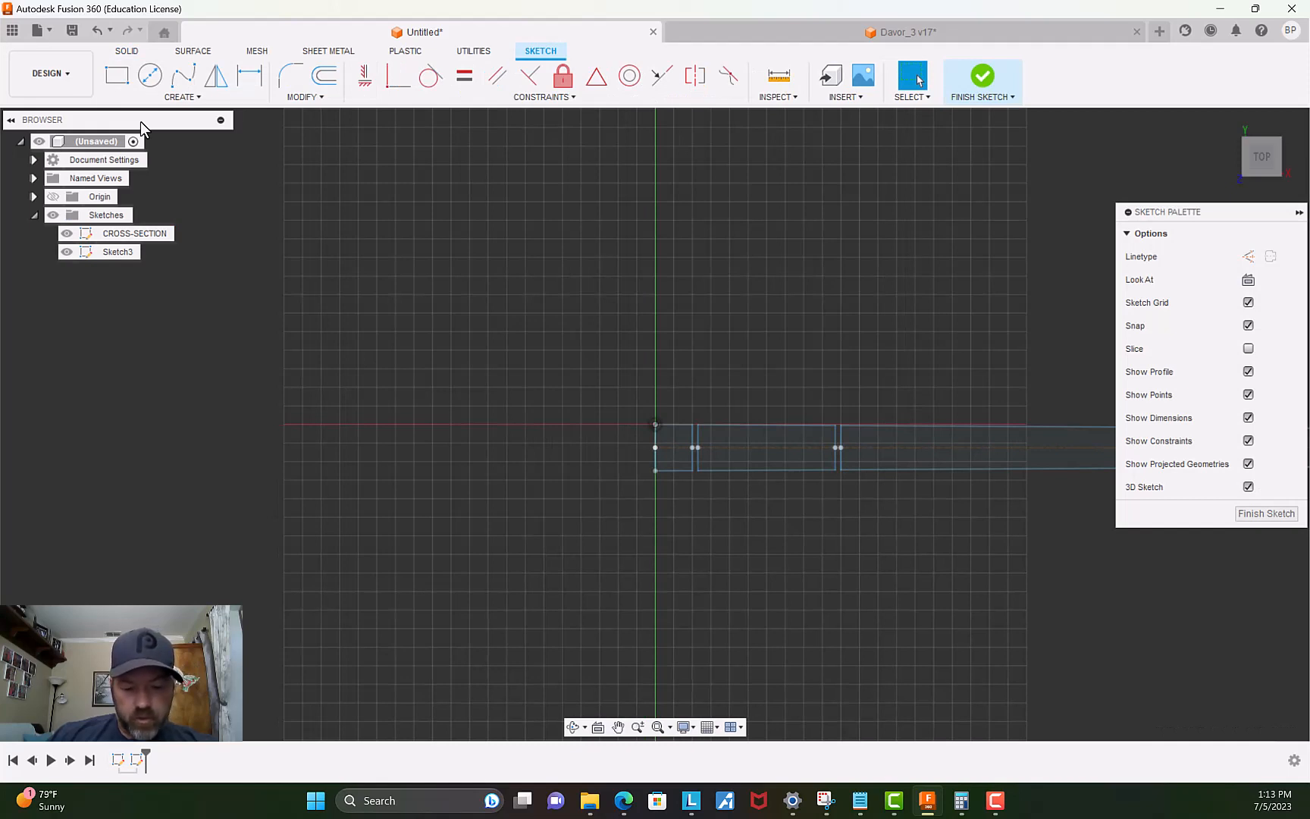
key(ctrl+a)
key(m)
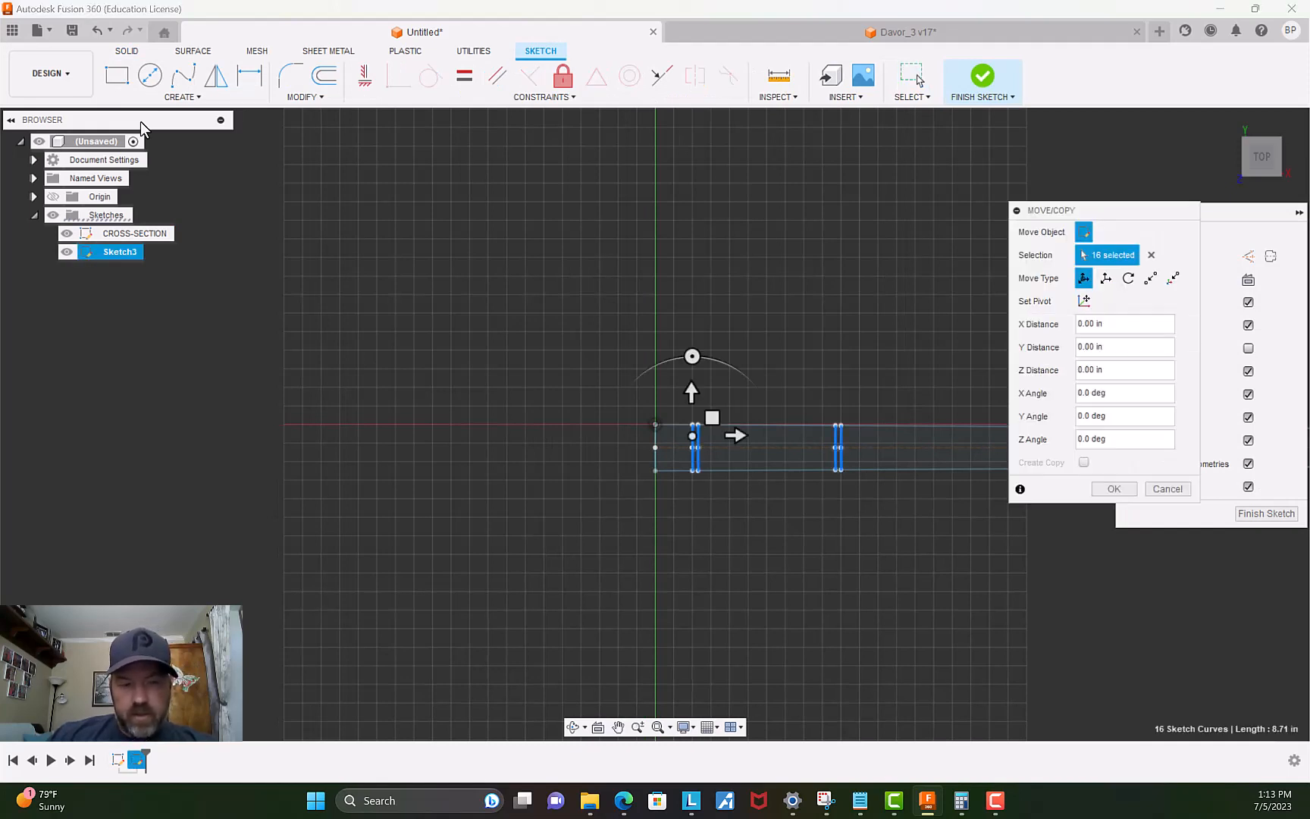
click(1103, 491)
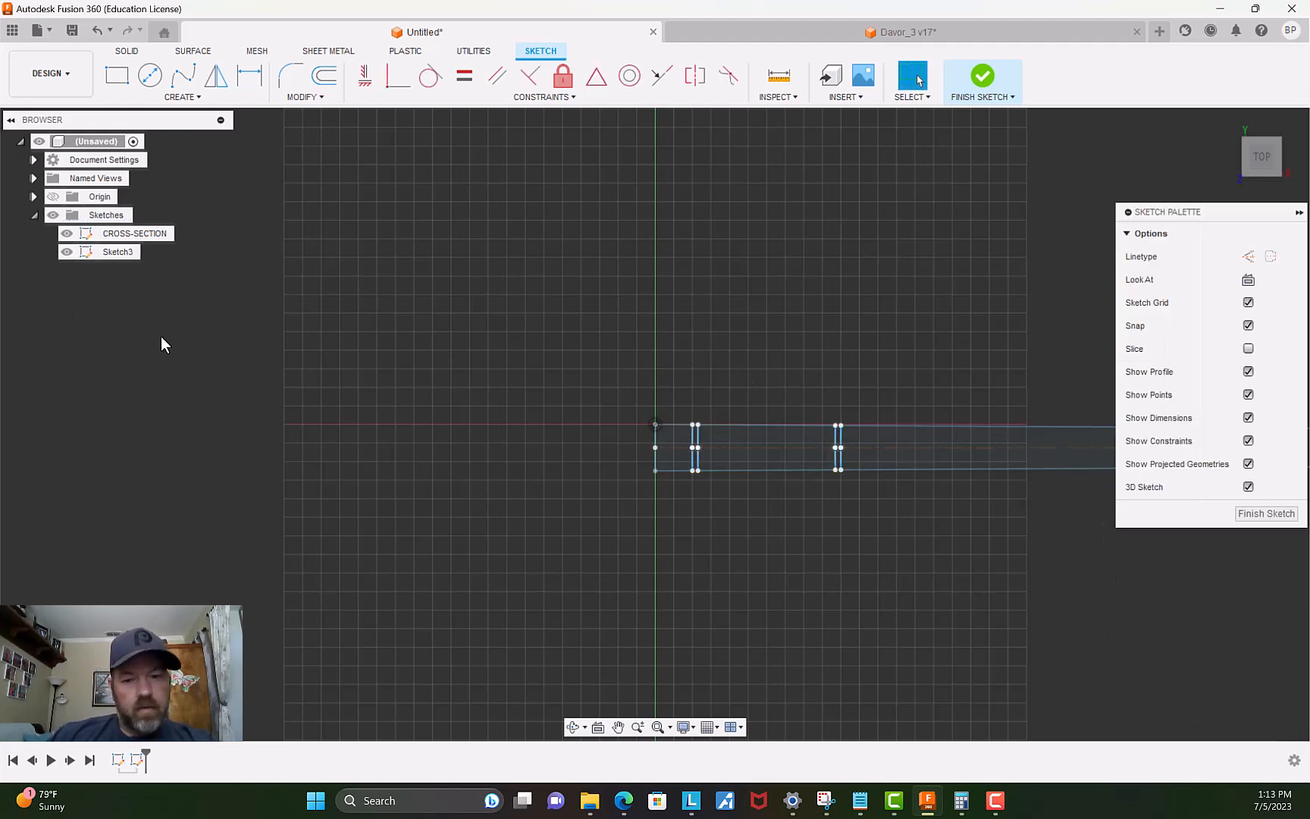
Hide the CROSS-SECTION sketch and join the upper ends of the first pair of gap lines with a line.
click(66, 235)
middle_drag(985, 570, 487, 470)
scroll(410, 446, up, 5)
middle_drag(355, 451, 843, 639)
scroll(538, 450, up, 2)
scroll(448, 261, up, 2)
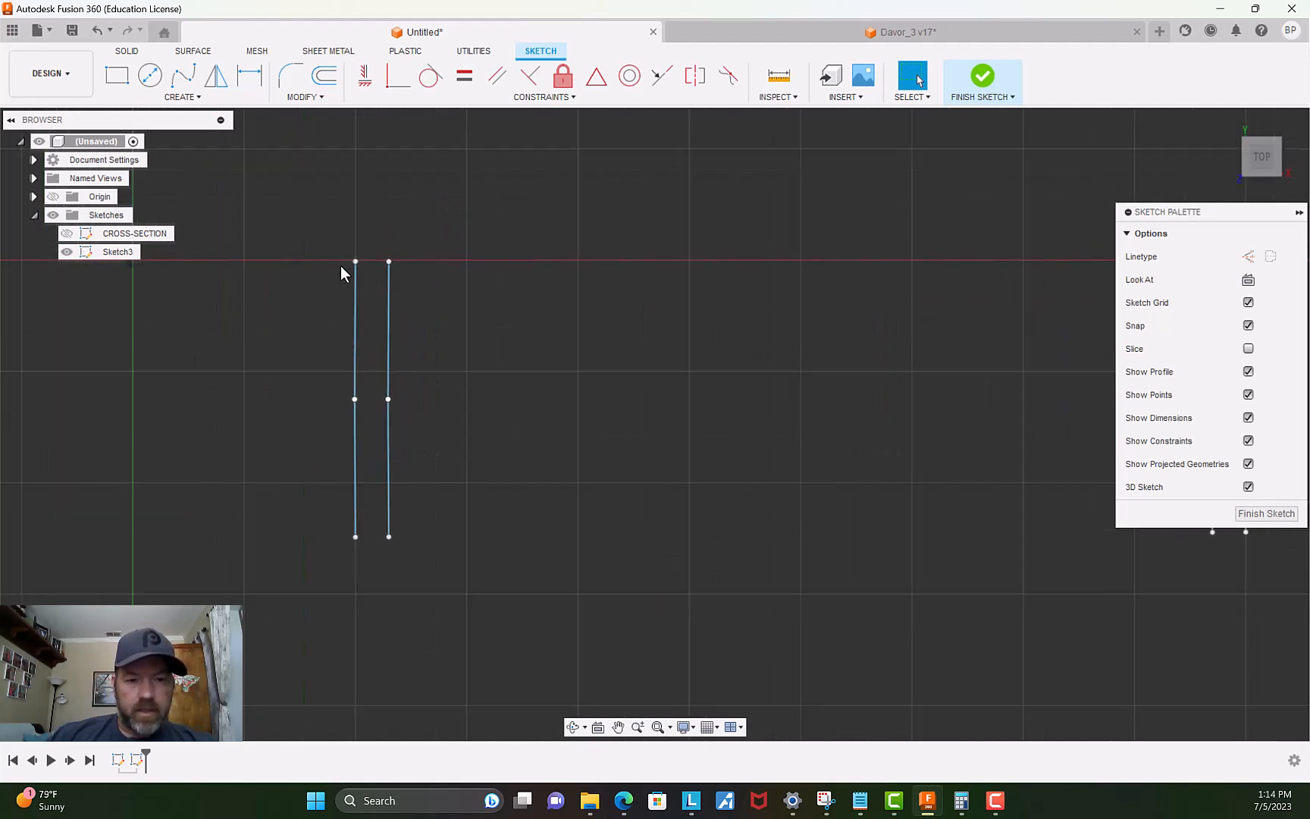
scroll(477, 282, up, 3)
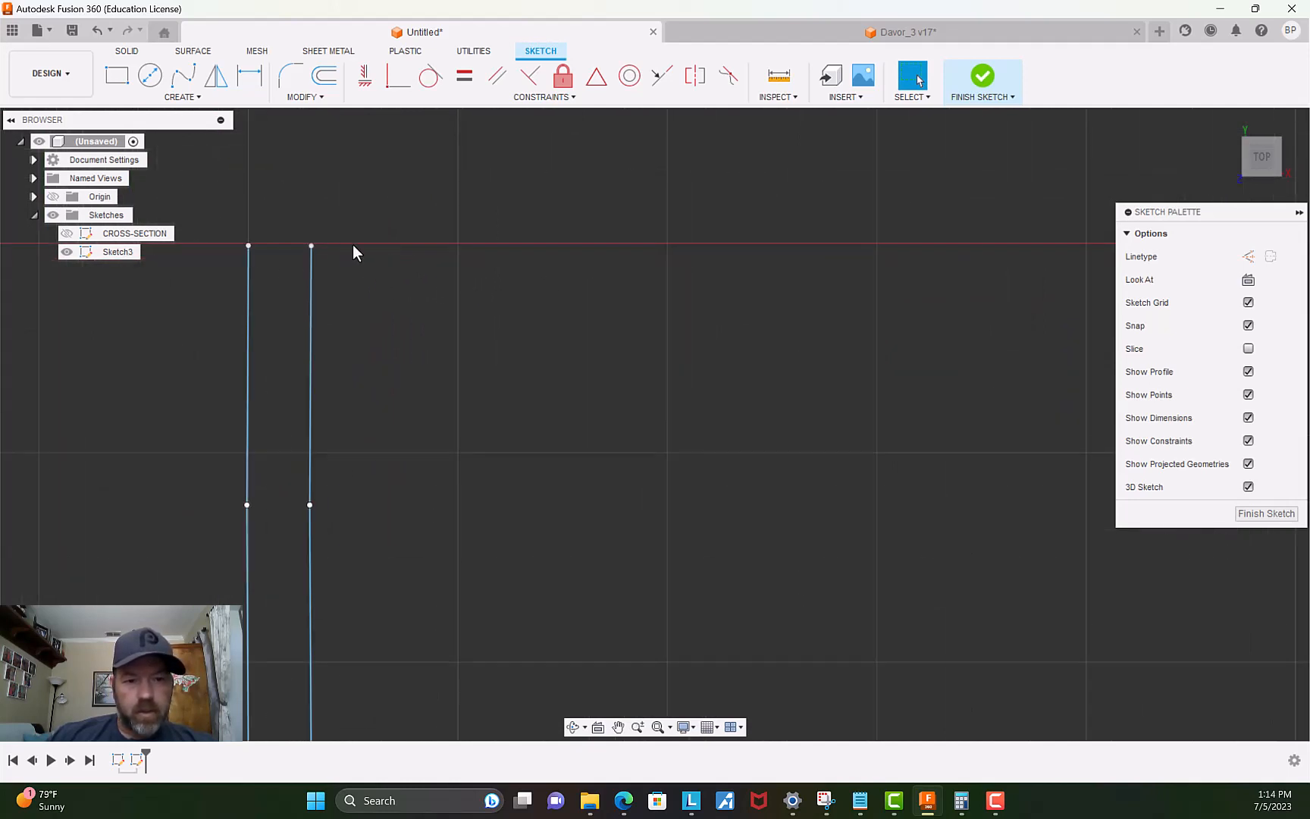
scroll(395, 268, up, 1)
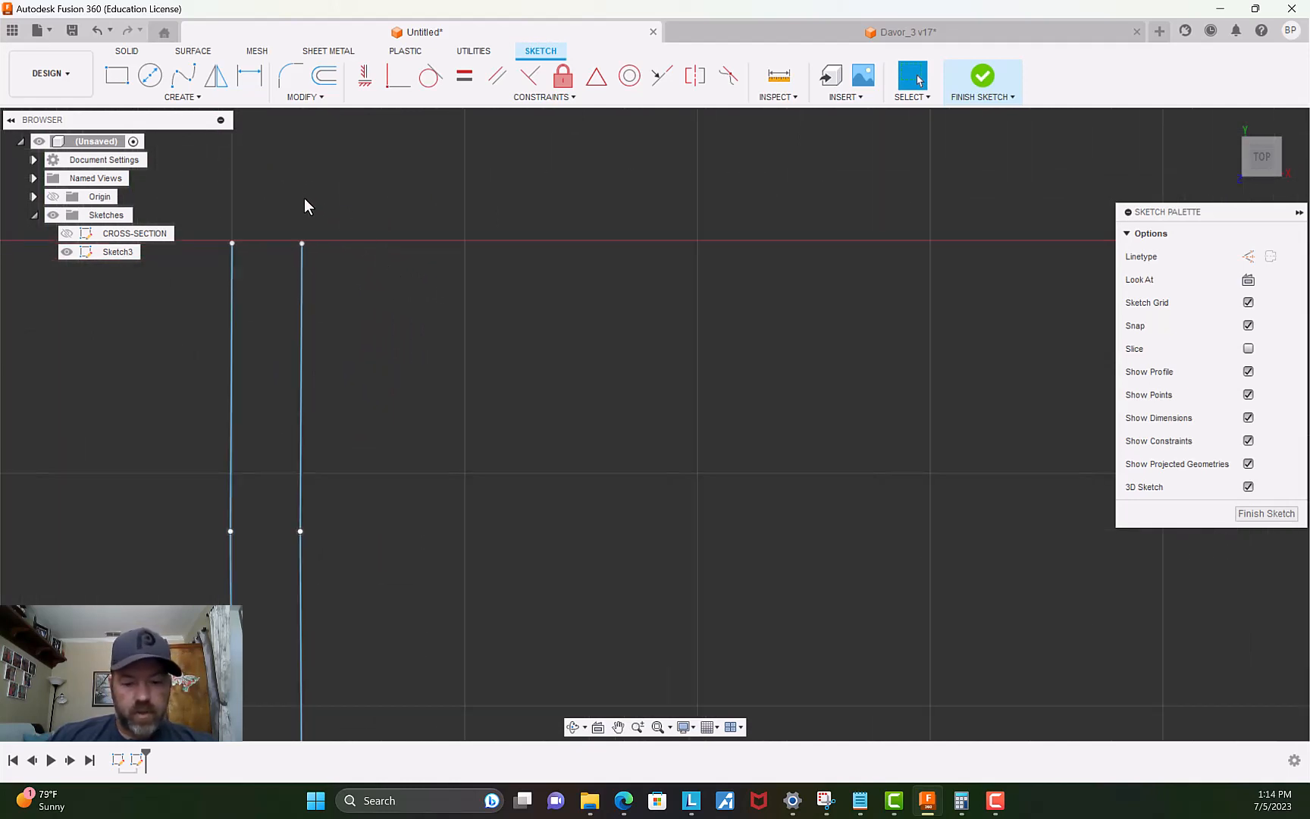
click(210, 104)
click(203, 113)
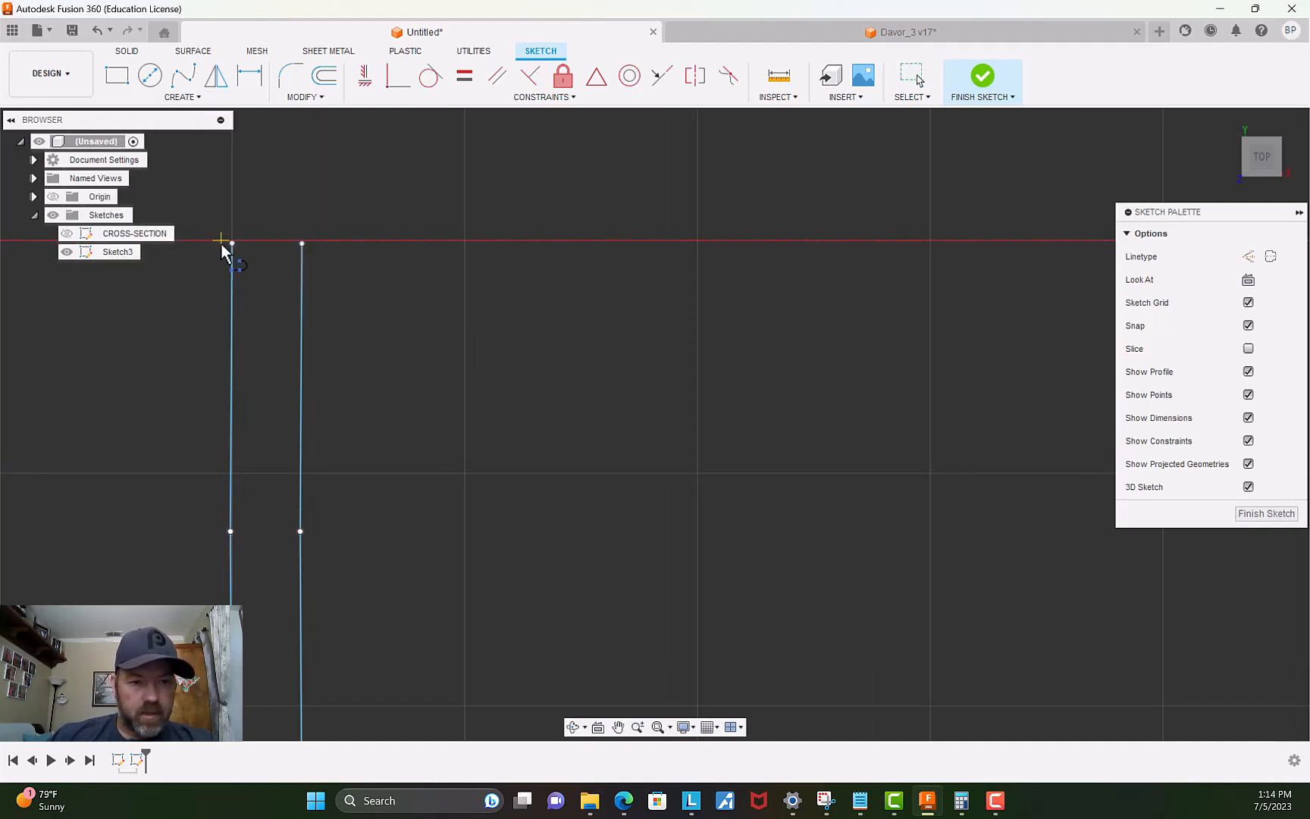
click(231, 243)
click(302, 242)
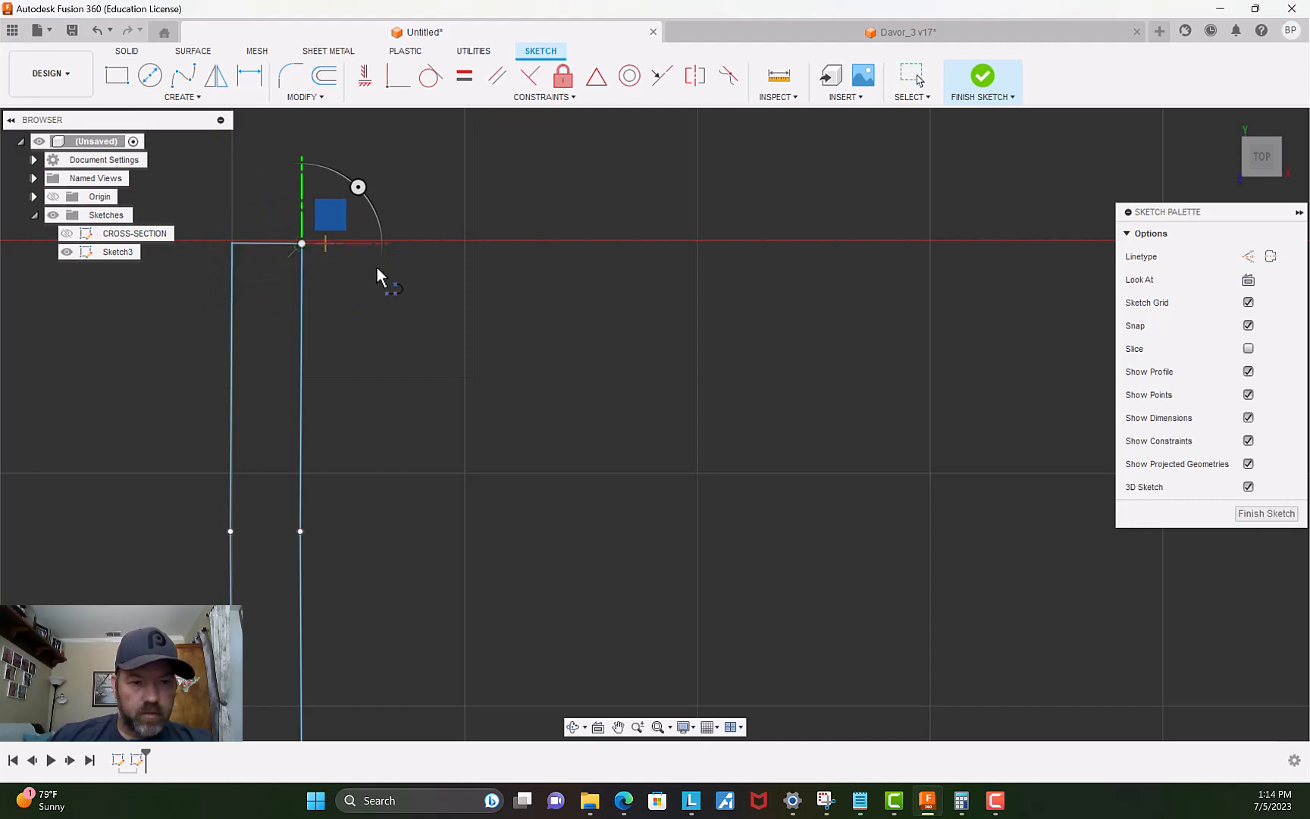
scroll(373, 596, down, 3)
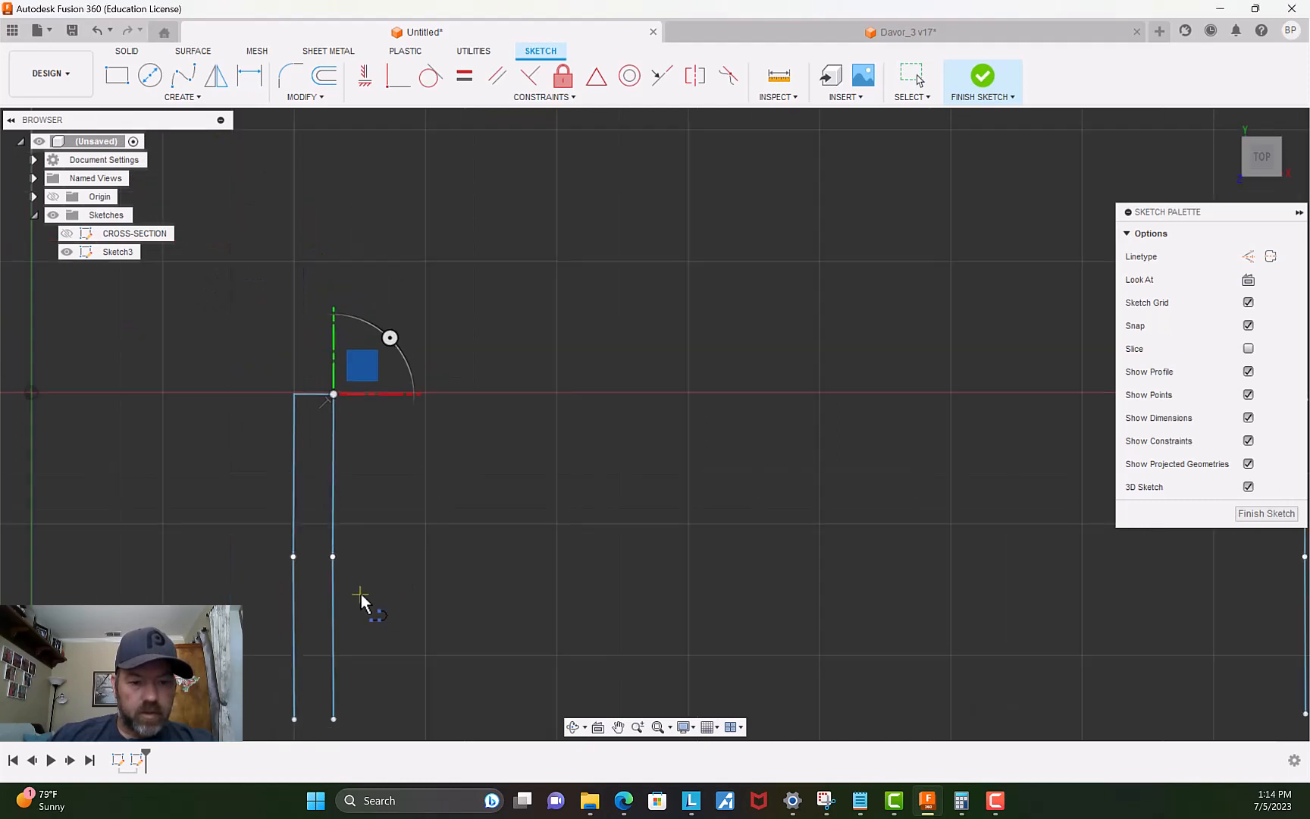
click(293, 718)
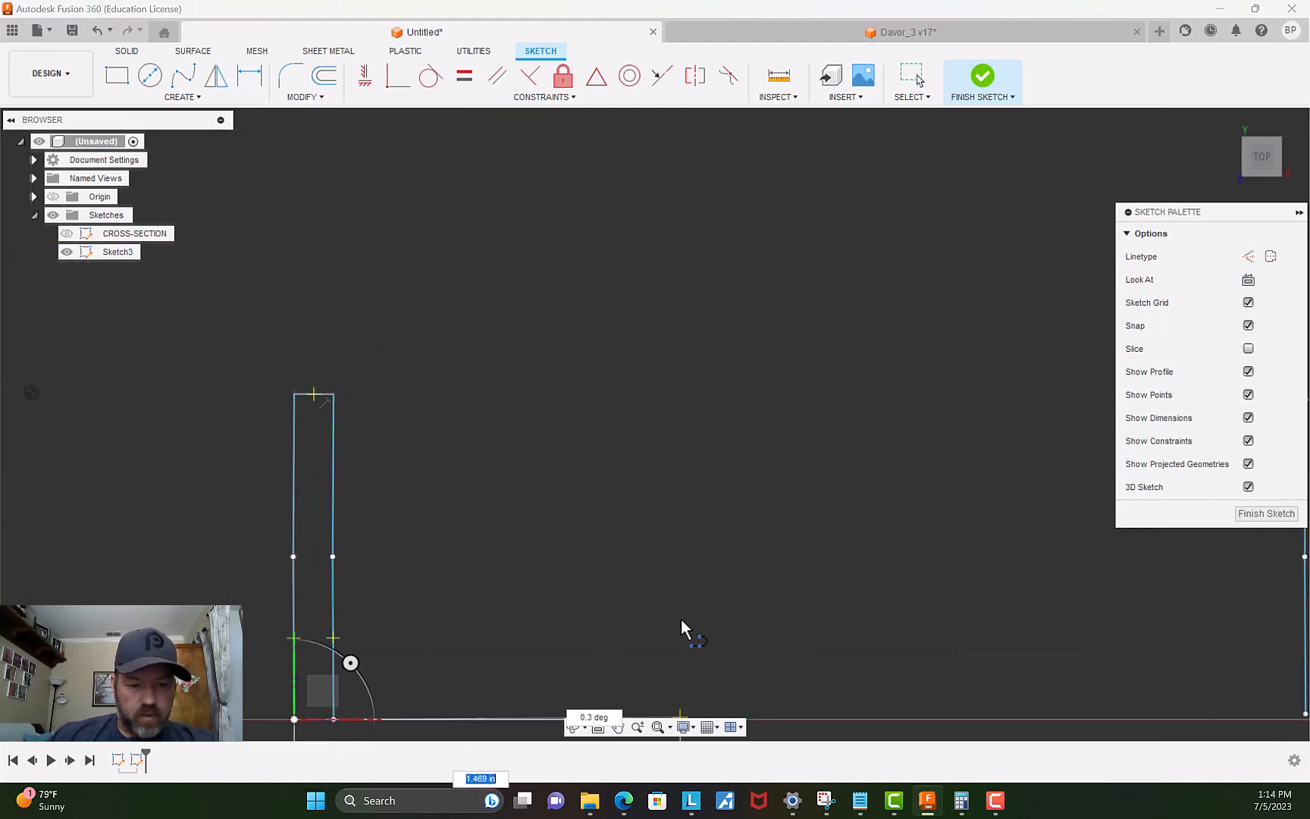
scroll(680, 619, down, 2)
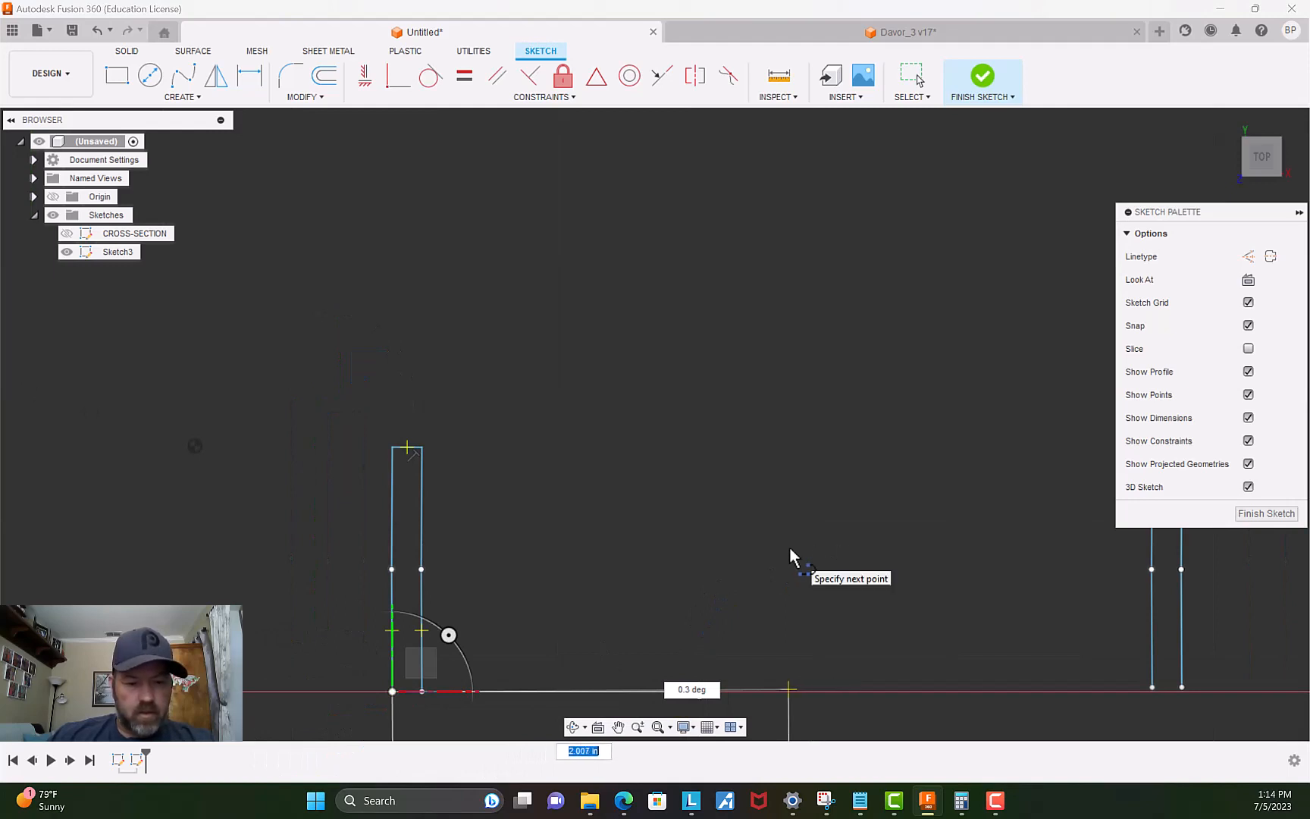
key(Escape)
Draw a line joining the lower ends of the first pair of gap lines.
key(l)
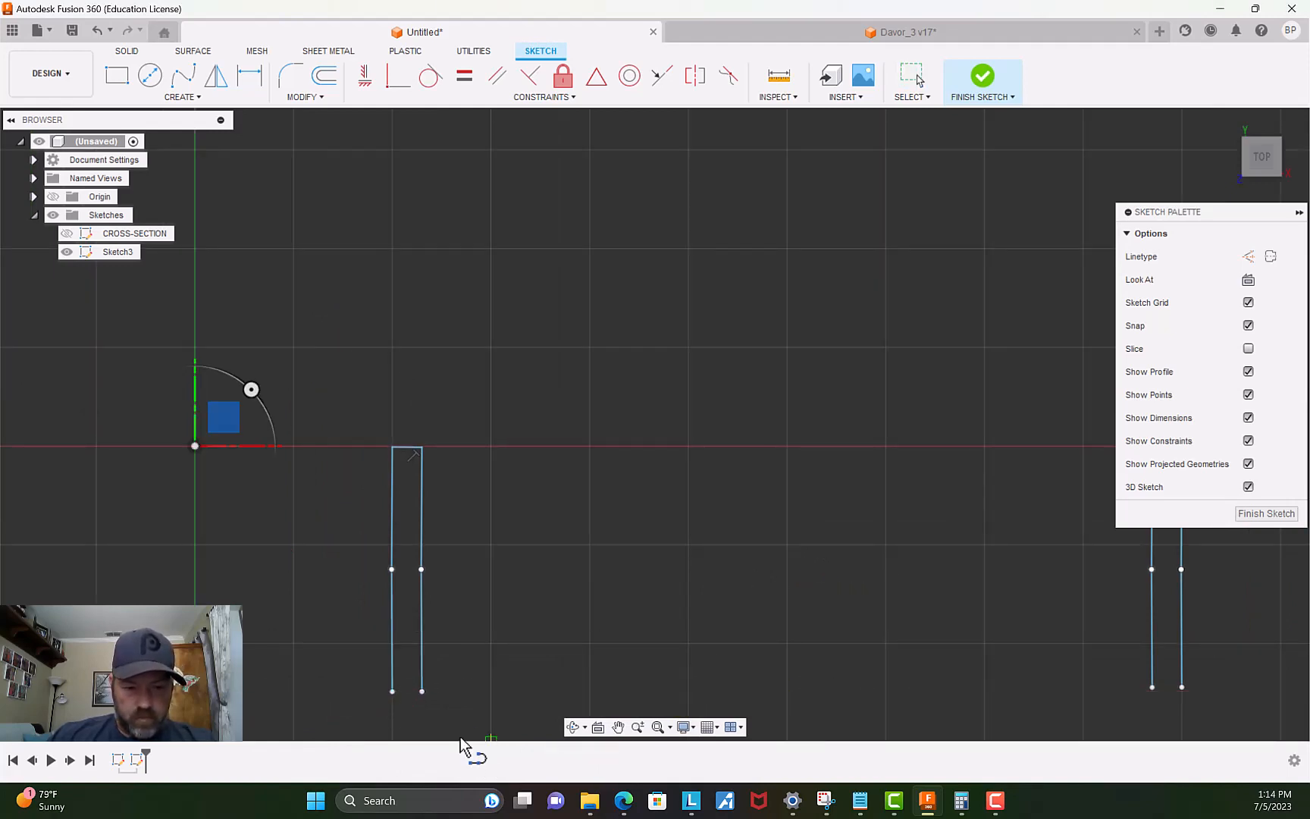
click(390, 692)
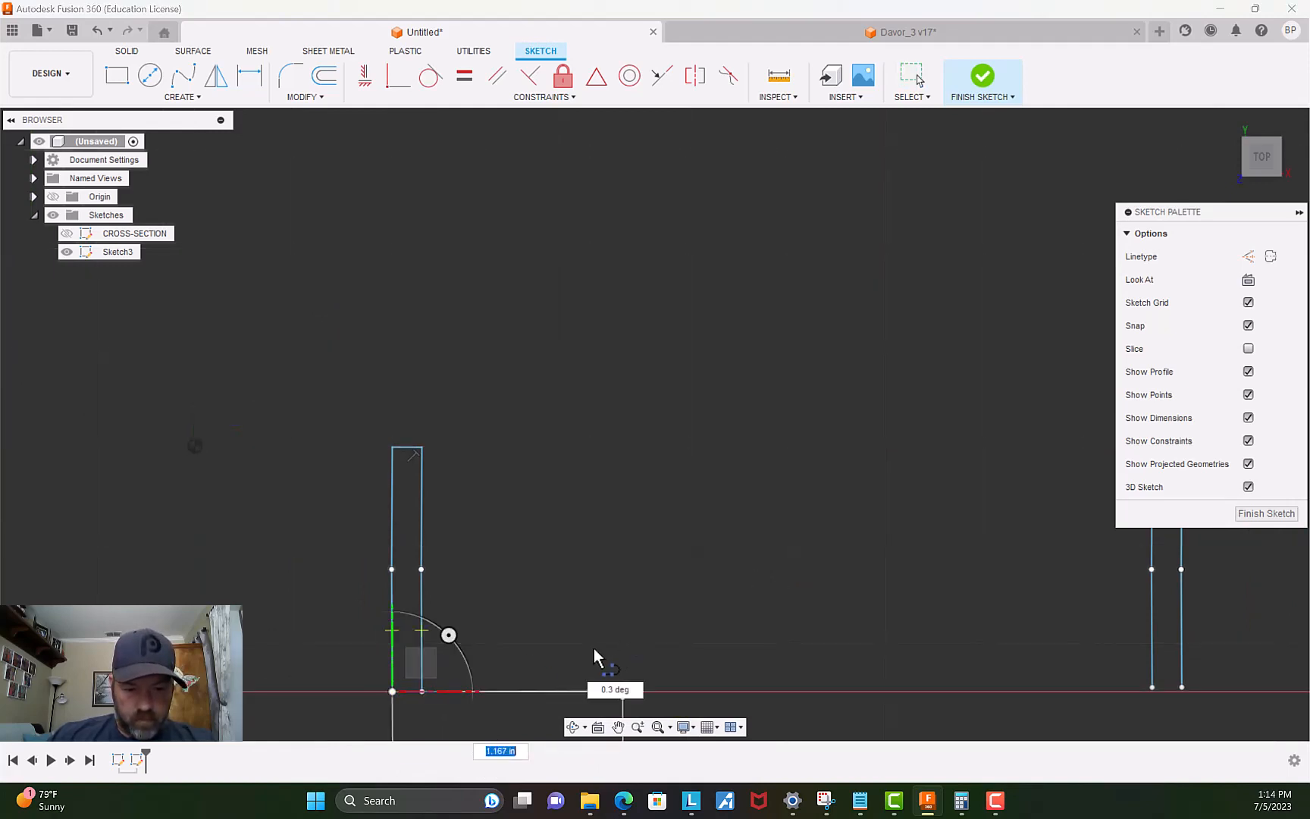
click(423, 693)
Close the second pair of gap lines with short lines across their upper and lower ends.
scroll(579, 628, down, 1)
middle_drag(659, 583, 197, 548)
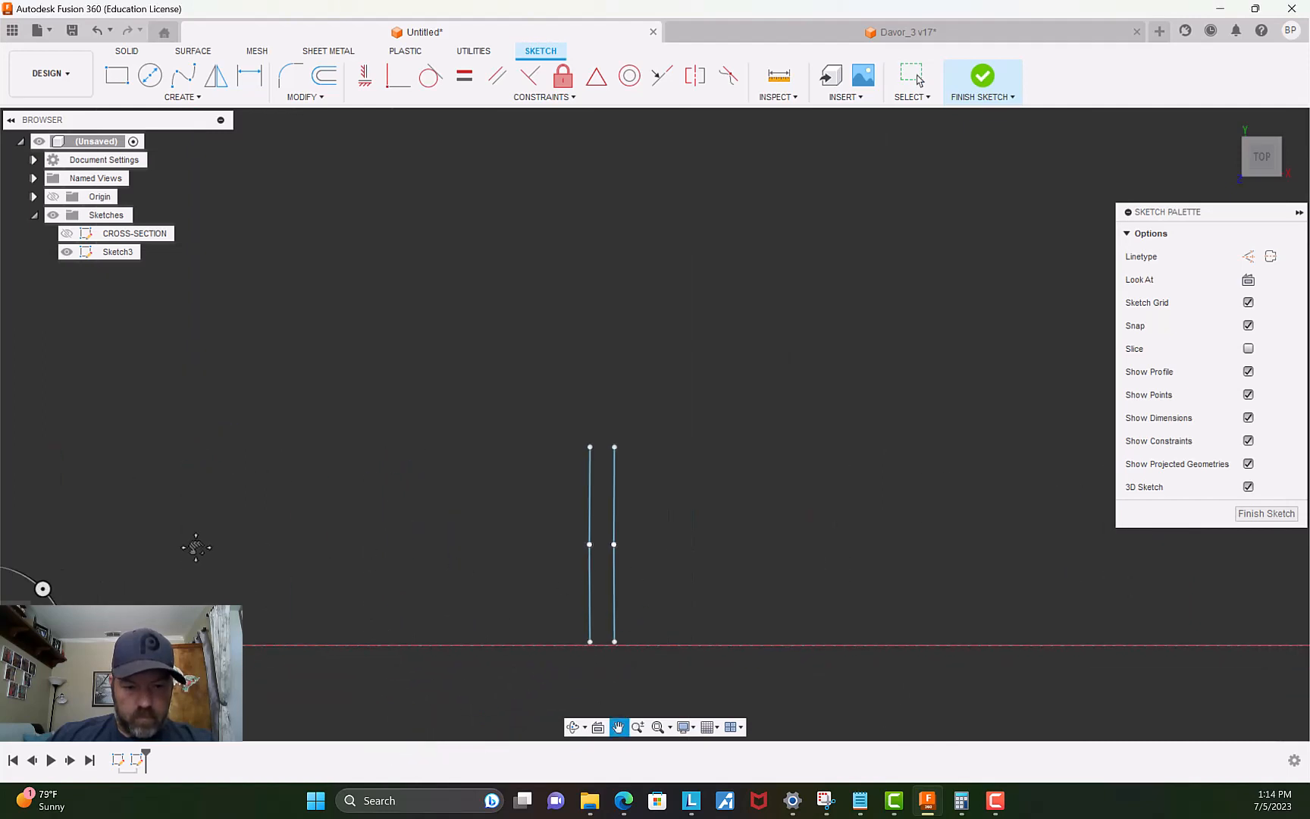
click(592, 448)
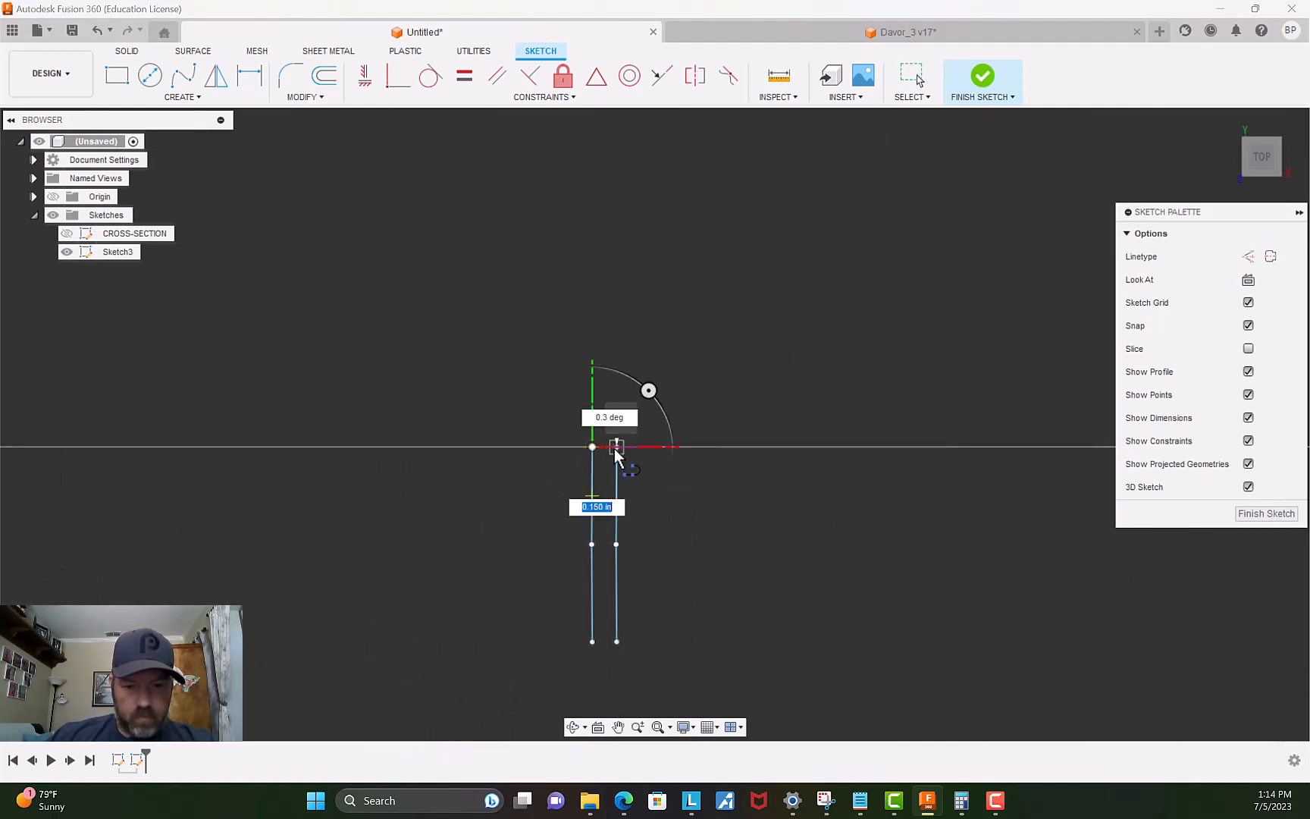
click(616, 447)
click(616, 641)
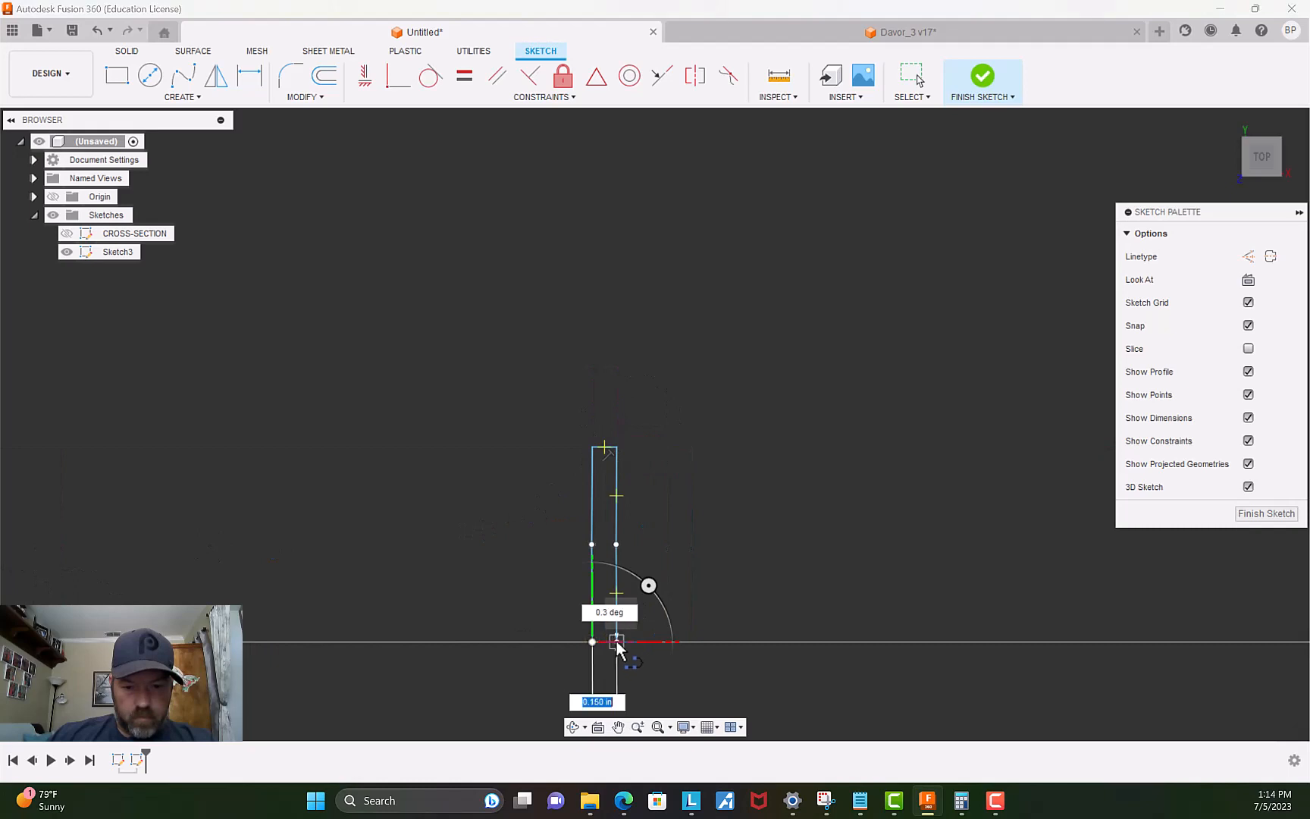
Close the third pair of gap lines, near the middle, with short lines across both ends.
scroll(801, 563, down, 3)
middle_drag(824, 544, 260, 506)
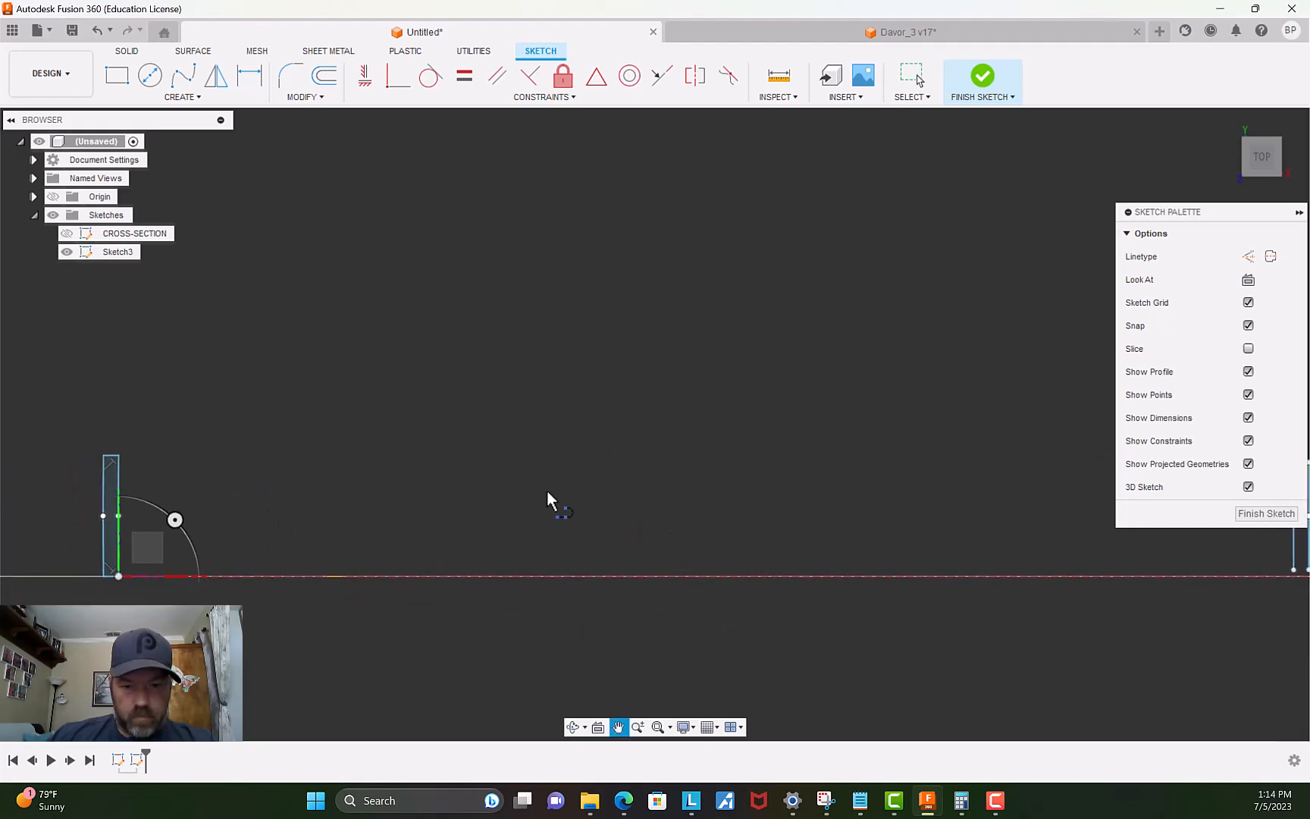
scroll(803, 496, down, 2)
middle_drag(921, 500, 359, 508)
scroll(521, 503, up, 3)
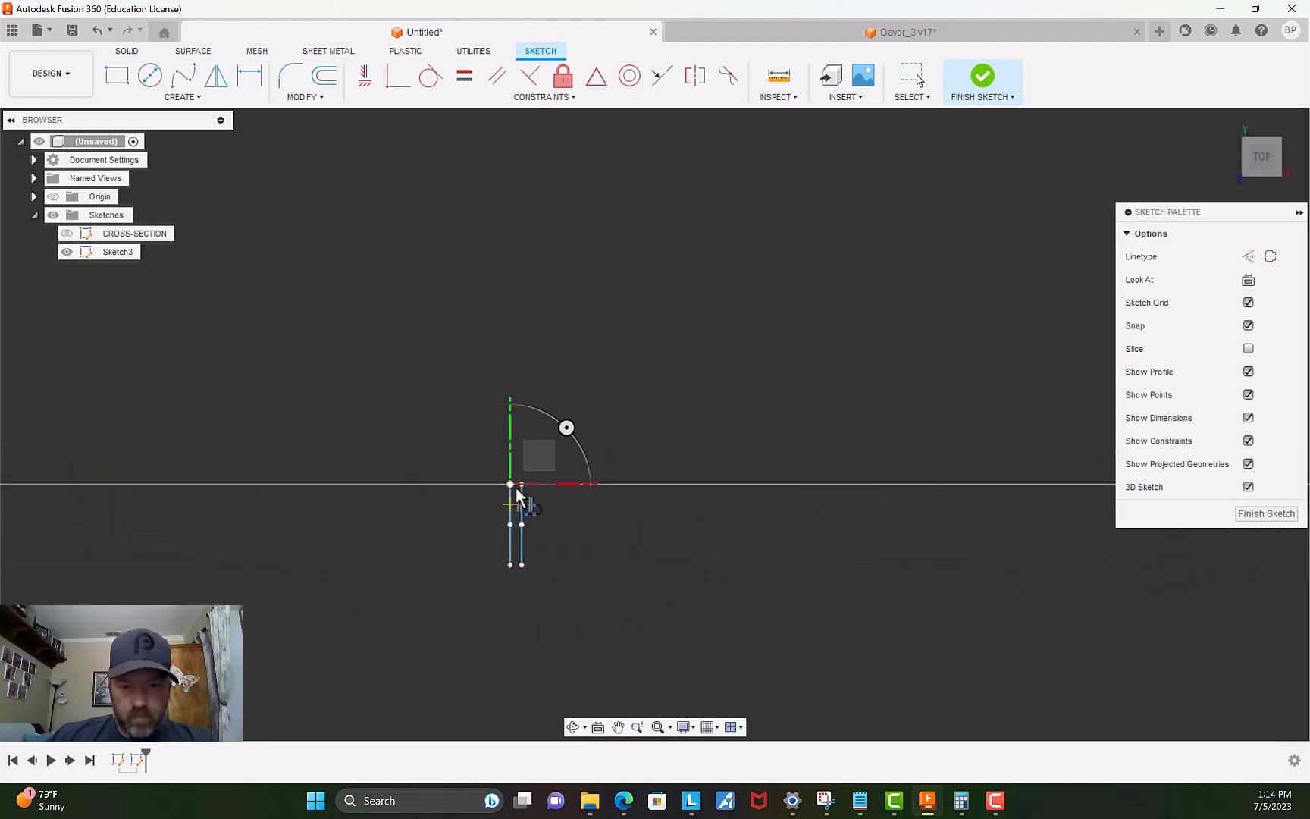
click(521, 486)
click(511, 566)
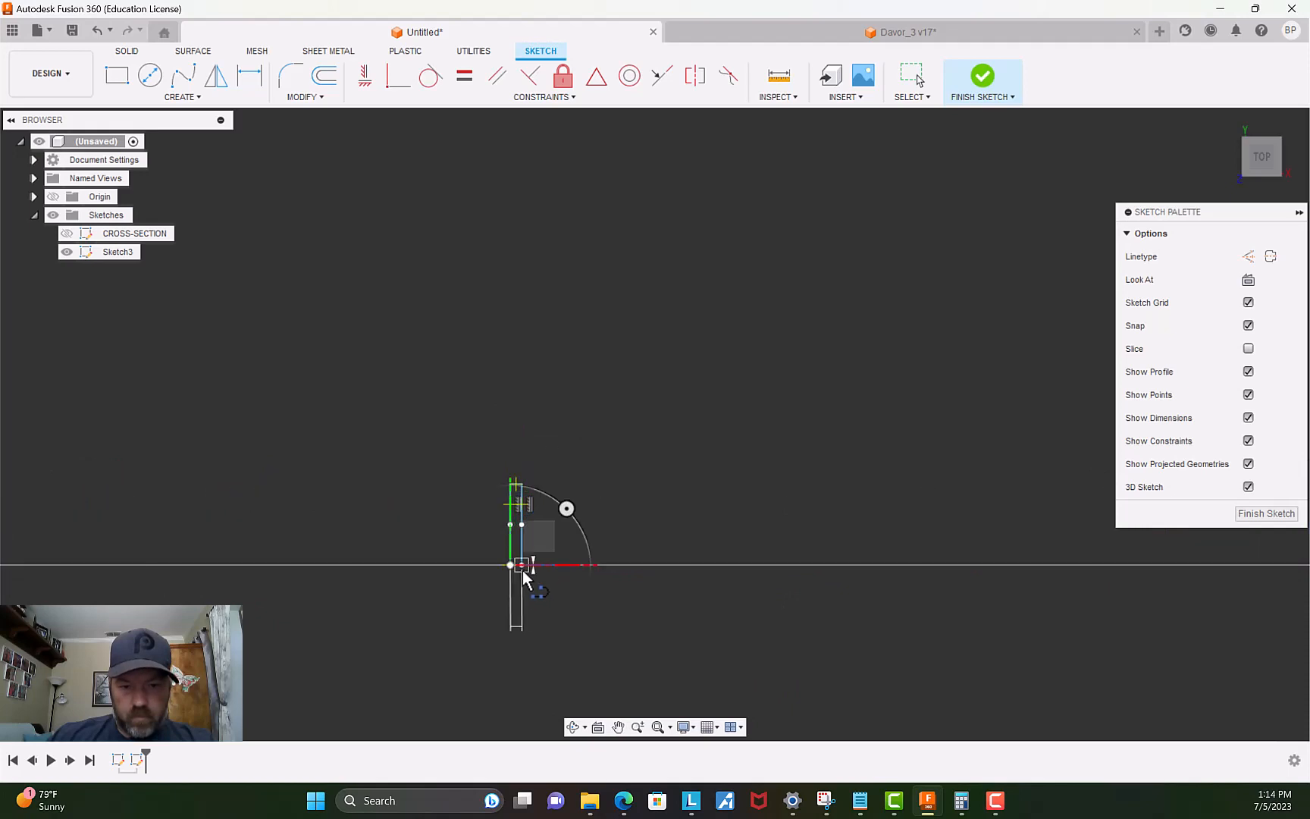
click(524, 564)
Close the last pair of gap lines, at the narrow end, with short lines across both ends.
scroll(643, 569, down, 2)
middle_drag(962, 506, 464, 495)
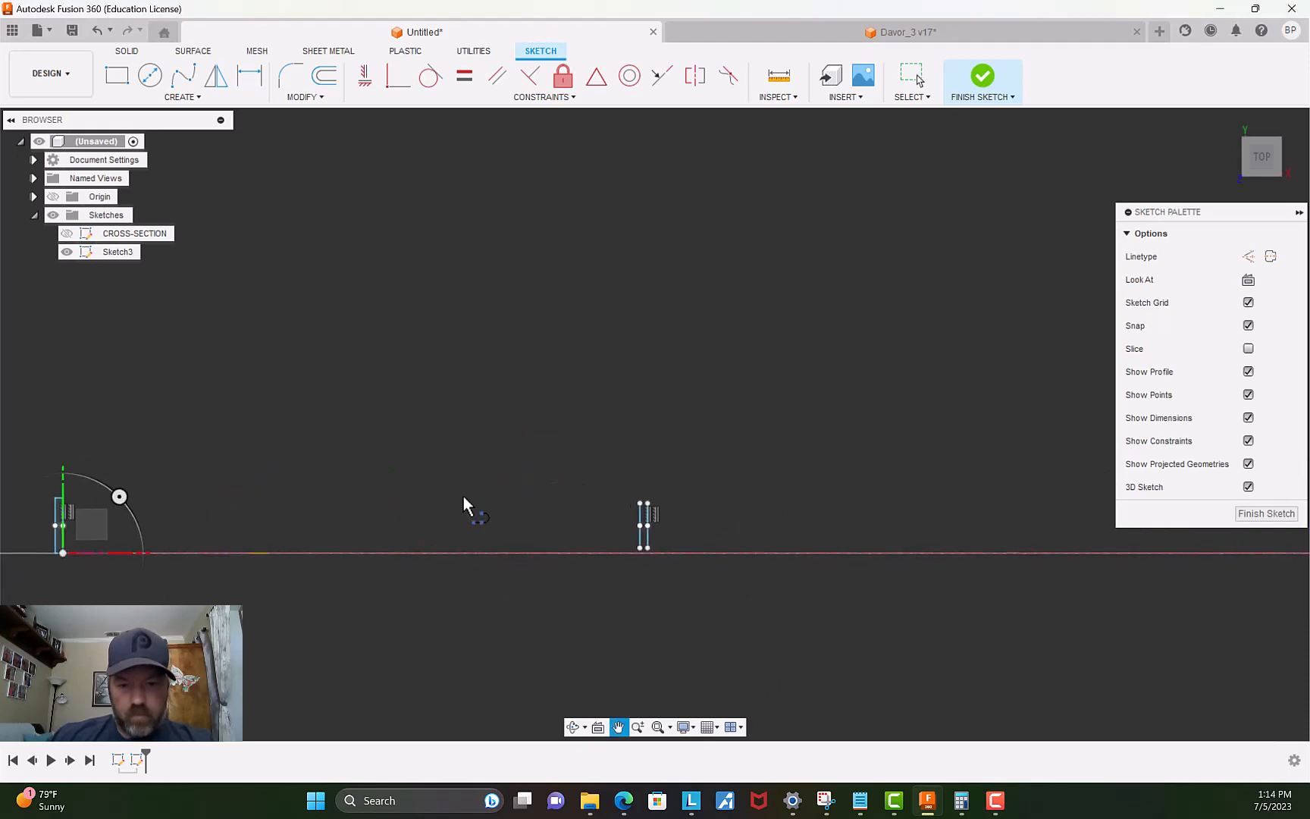
scroll(676, 509, up, 2)
scroll(659, 512, up, 2)
click(589, 483)
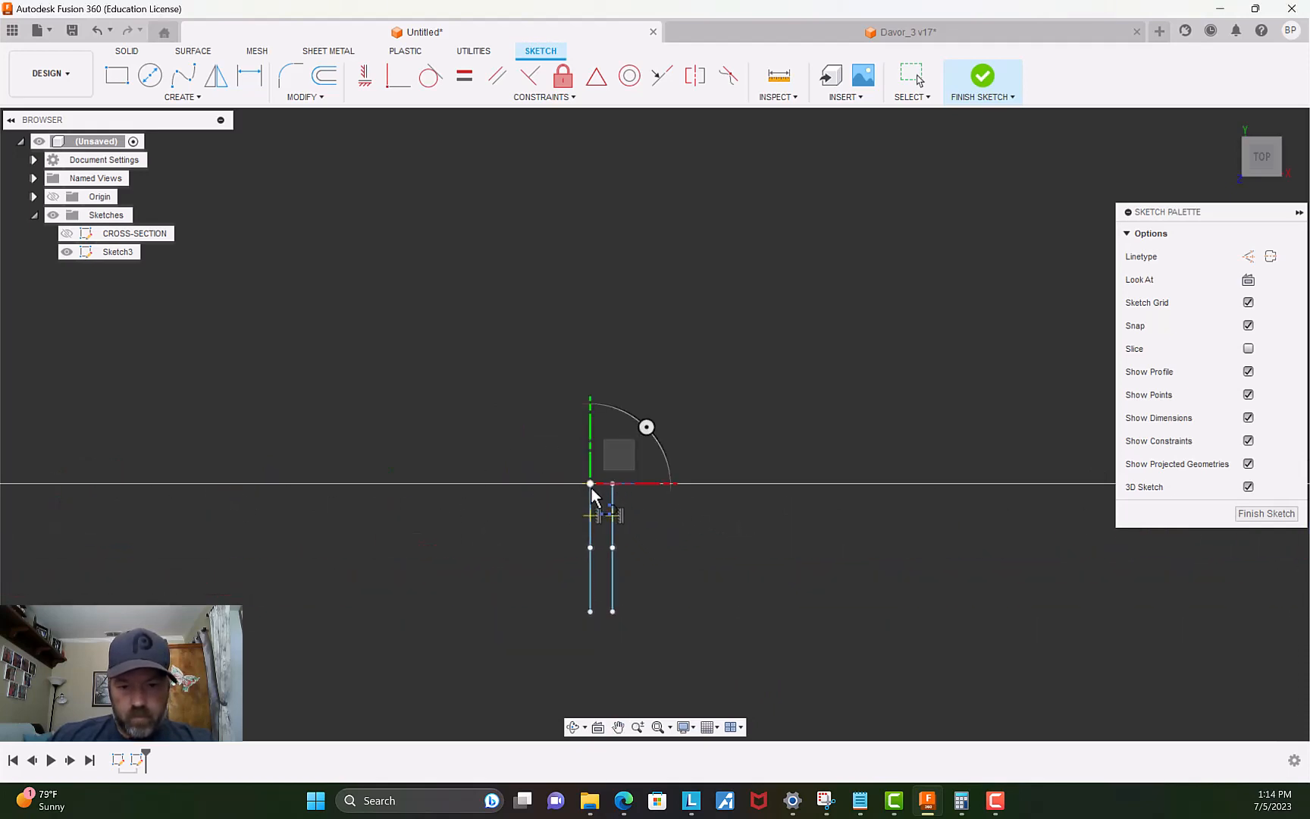
click(613, 486)
click(591, 613)
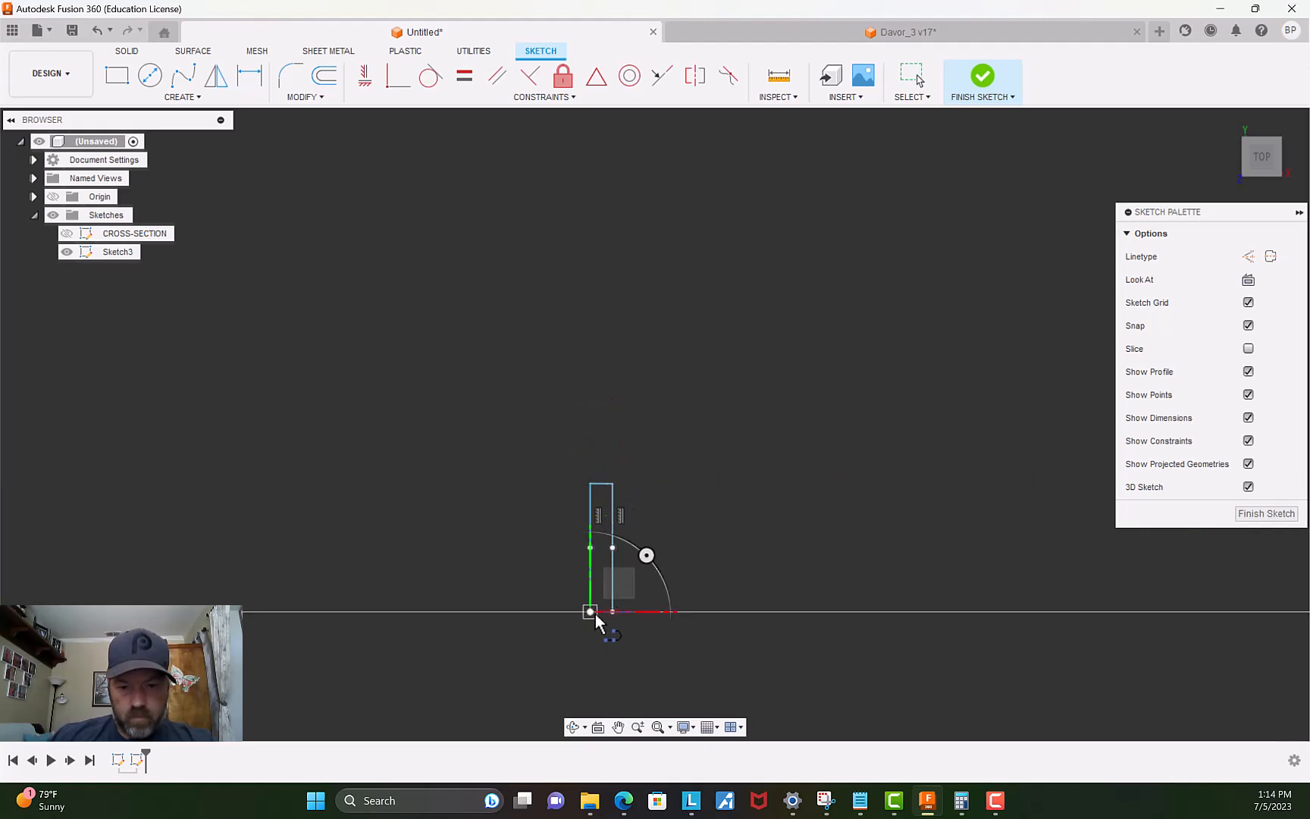
click(612, 613)
Exit the Line tool, check the closed narrow rectangles and finish the sketch.
scroll(713, 549, down, 5)
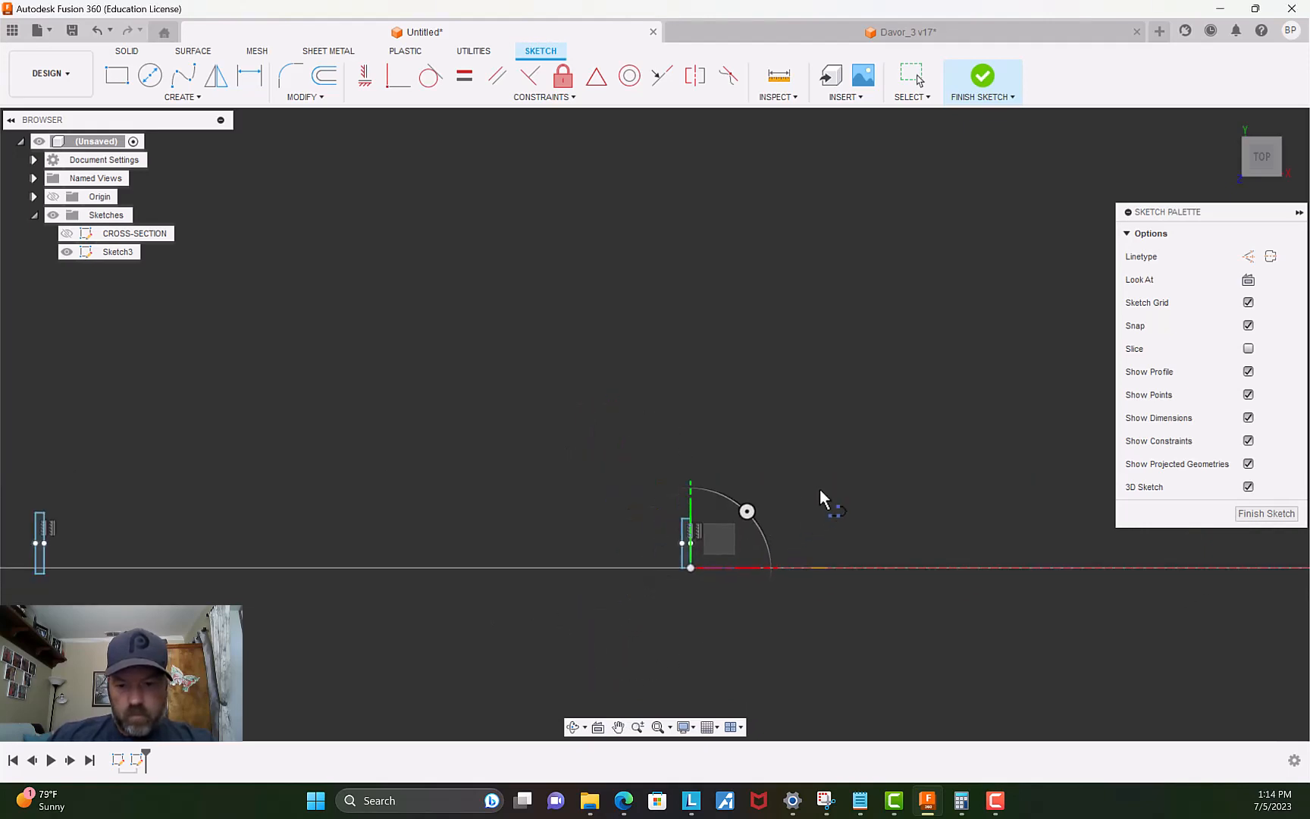
middle_drag(846, 471, 581, 436)
key(Escape)
scroll(712, 454, down, 5)
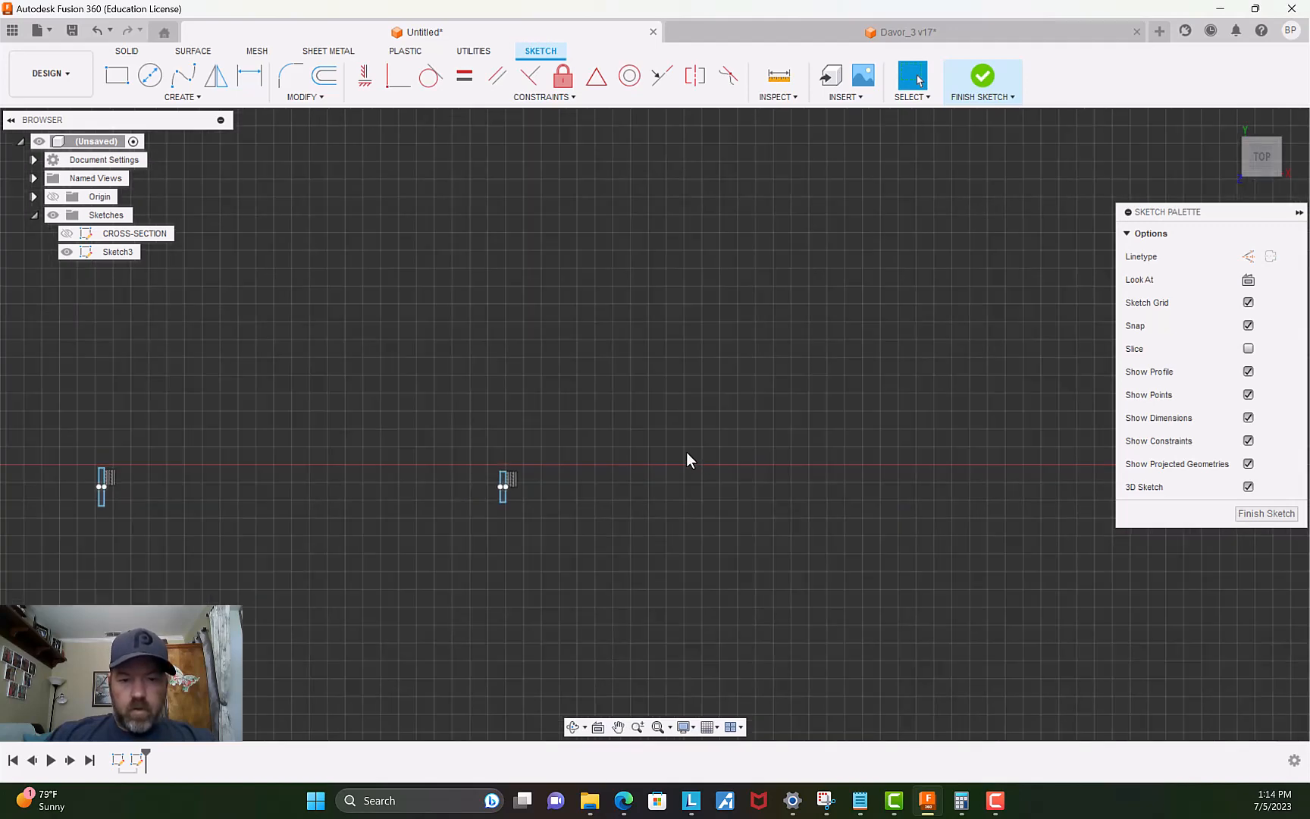
scroll(336, 523, up, 4)
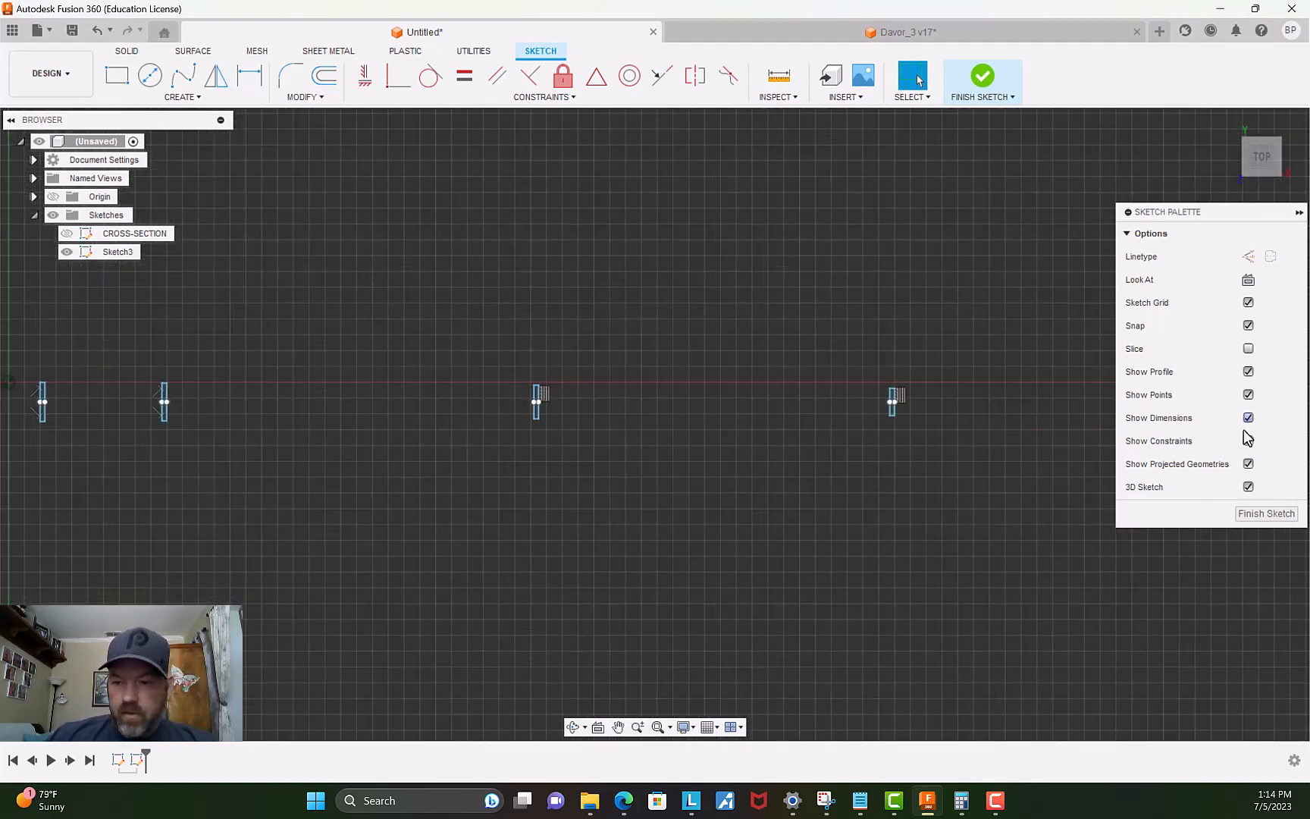
click(1260, 514)
Rename the new sketch as RINGS.
click(115, 254)
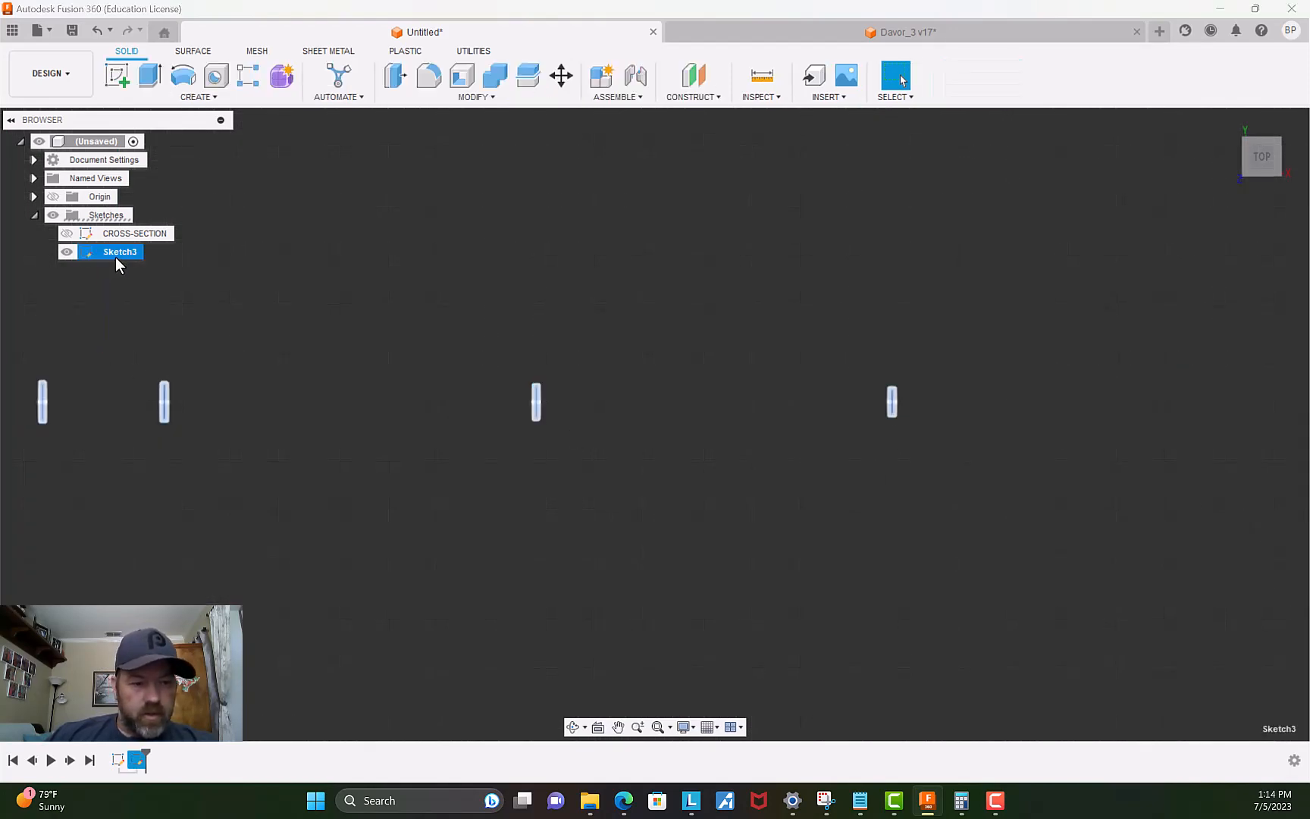
click(115, 256)
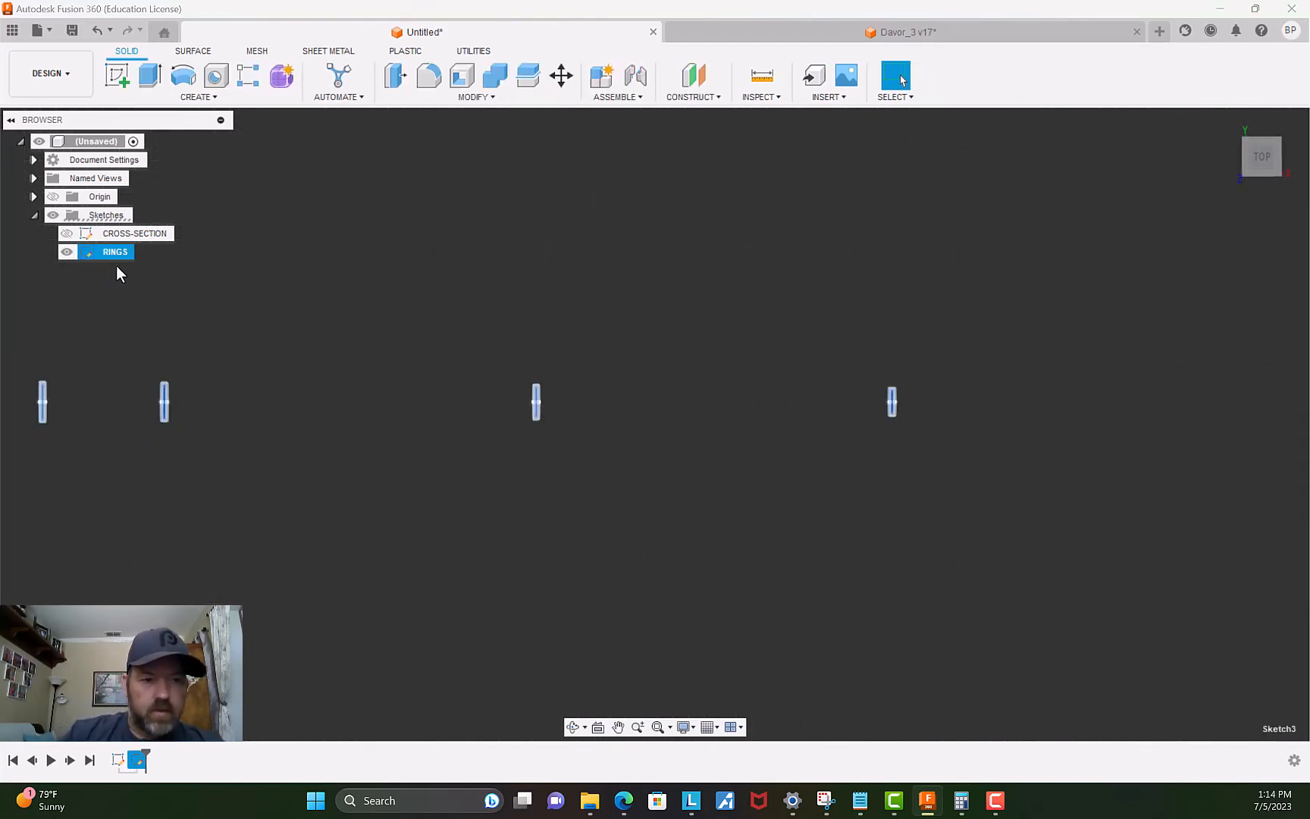
click(398, 408)
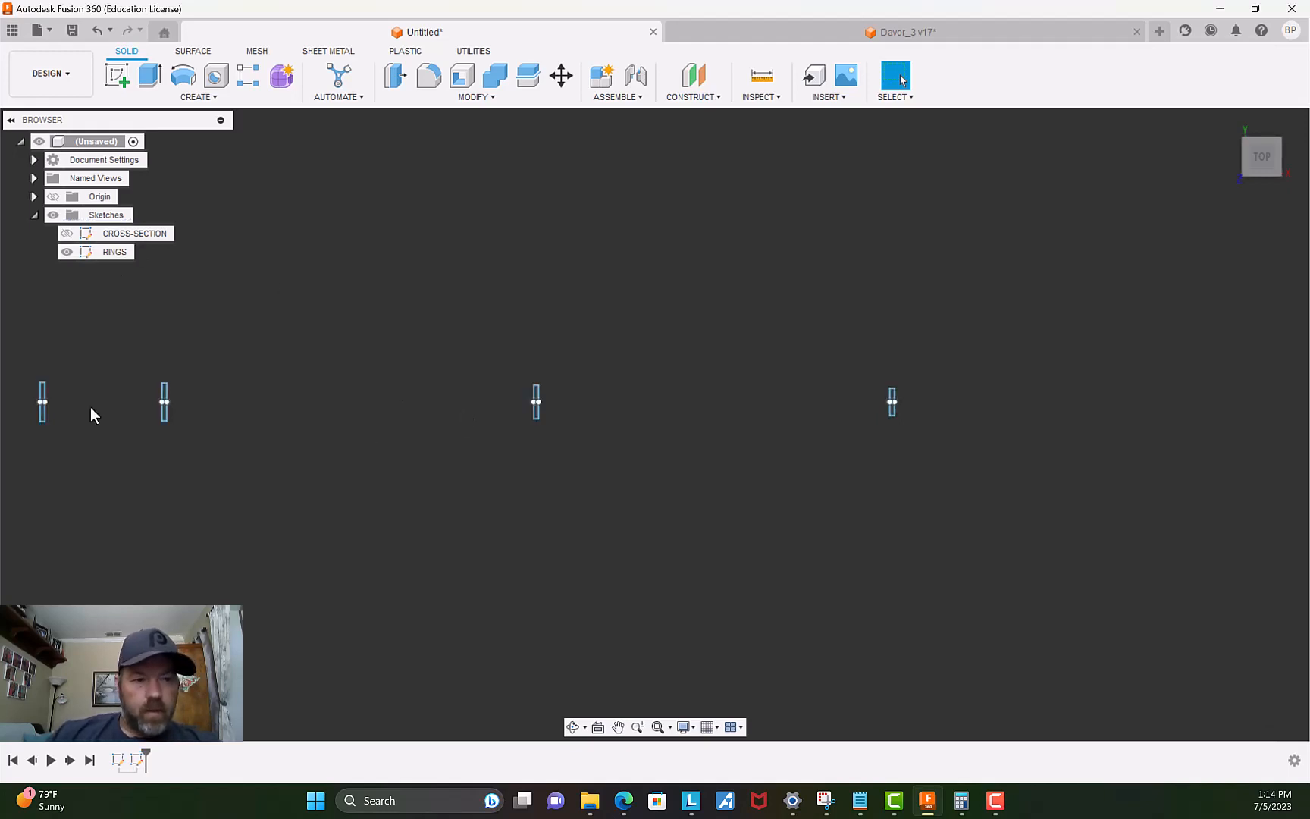
Show the CROSS-SECTION sketch and hide the RINGS sketch.
click(68, 253)
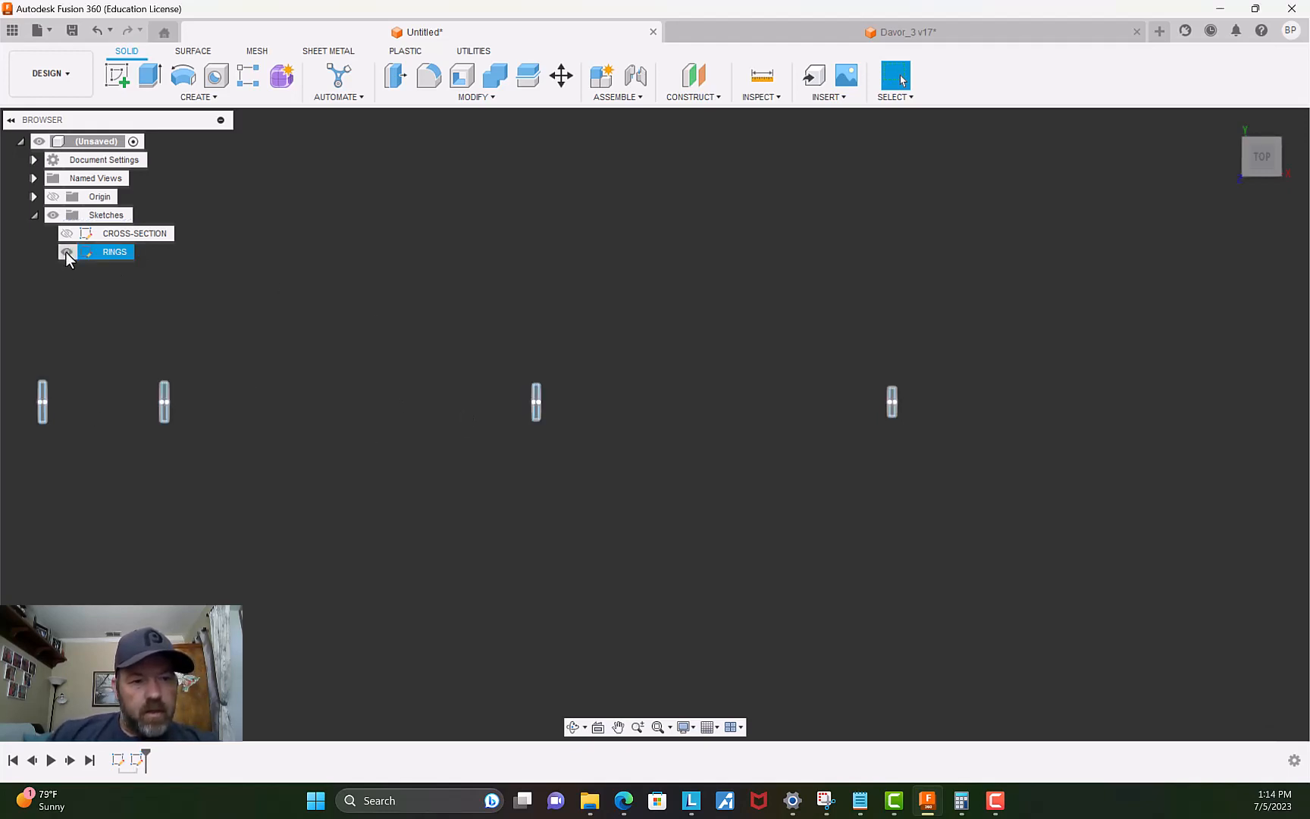
click(67, 233)
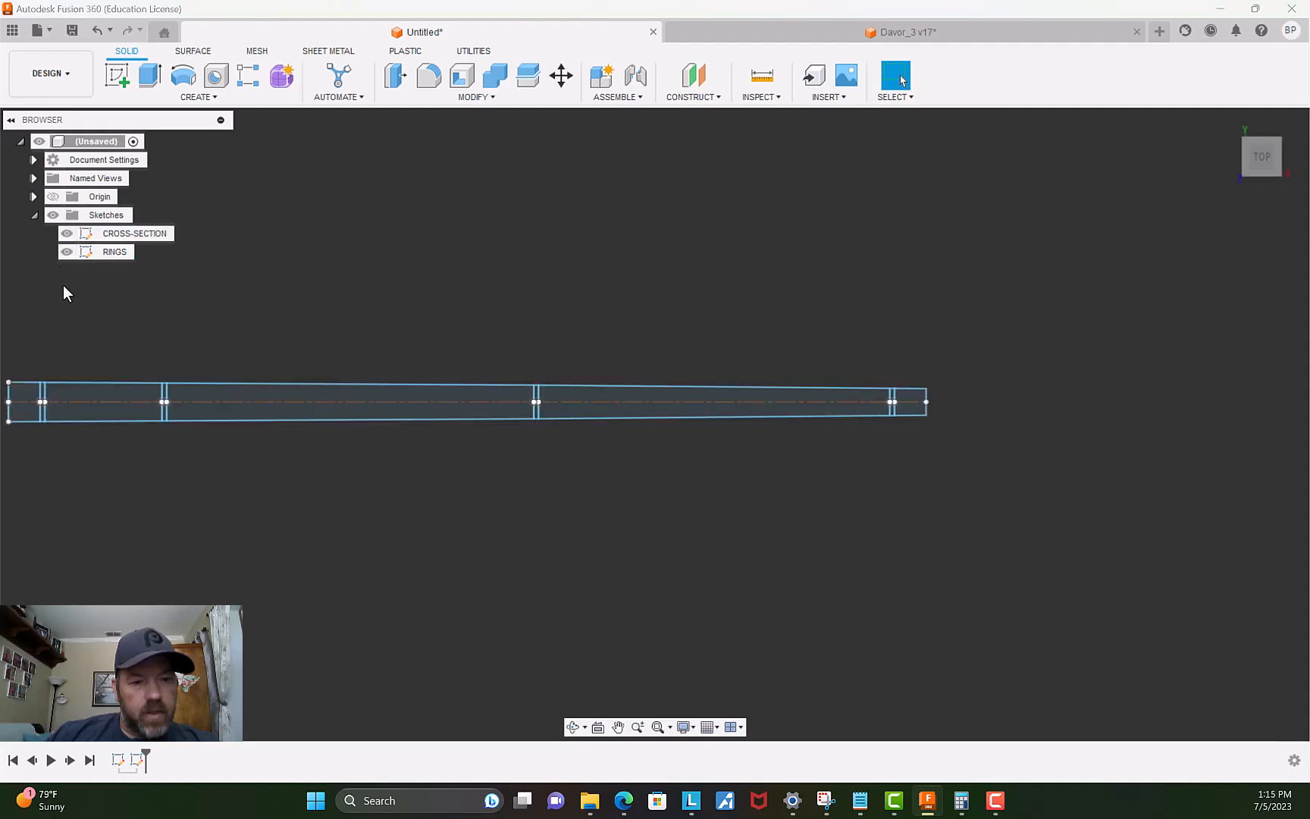
click(66, 253)
scroll(504, 550, down, 2)
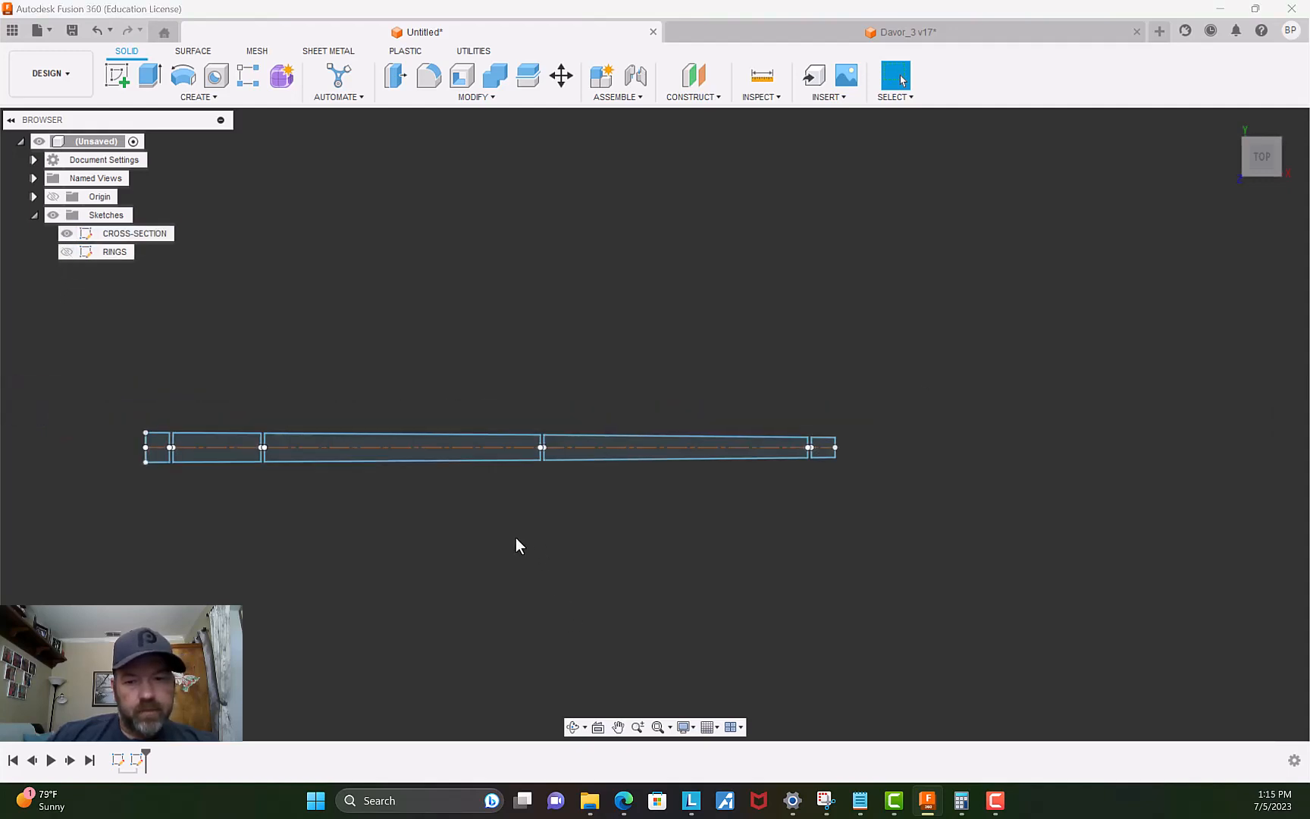
middle_drag(515, 538, 671, 512)
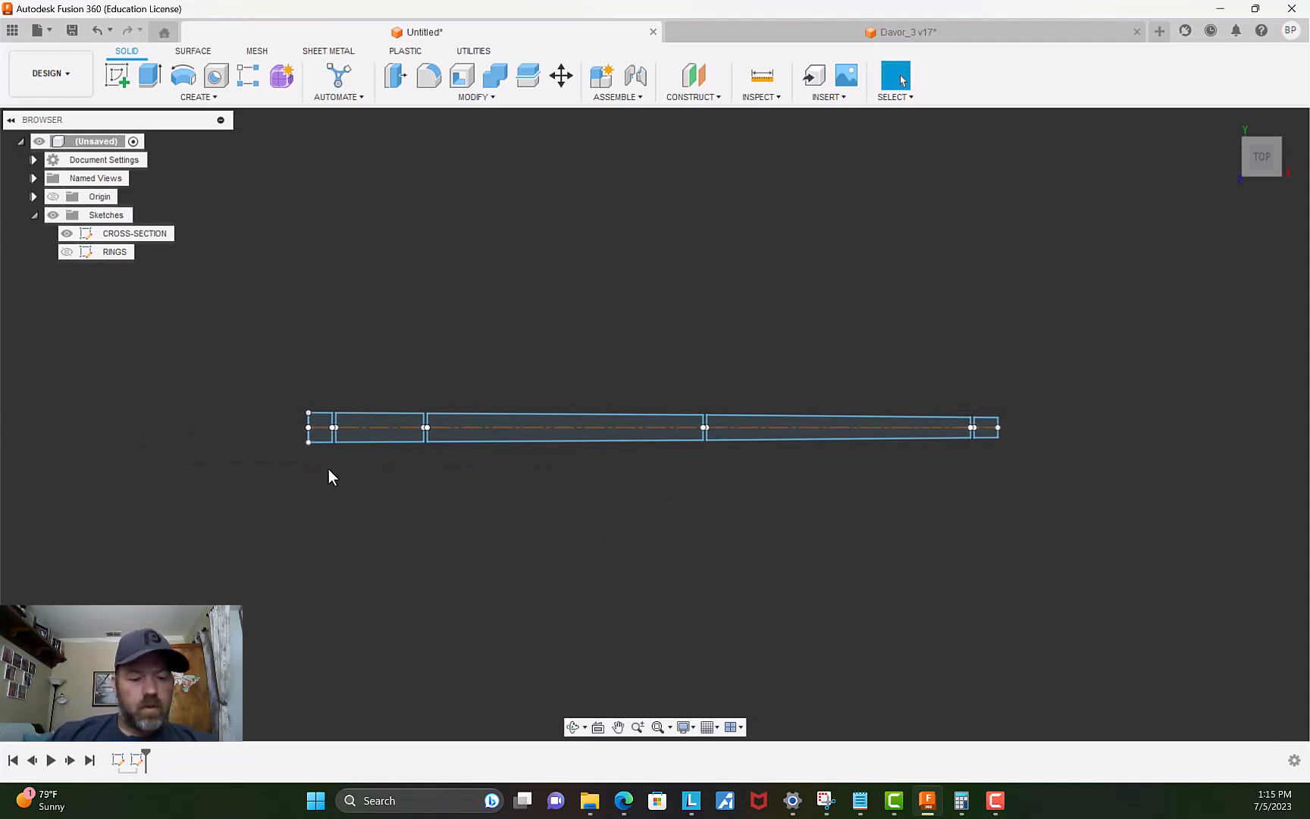
Examine the closed sections and the gaps between them at the wide end of the CROSS-SECTION profile.
scroll(234, 369, up, 2)
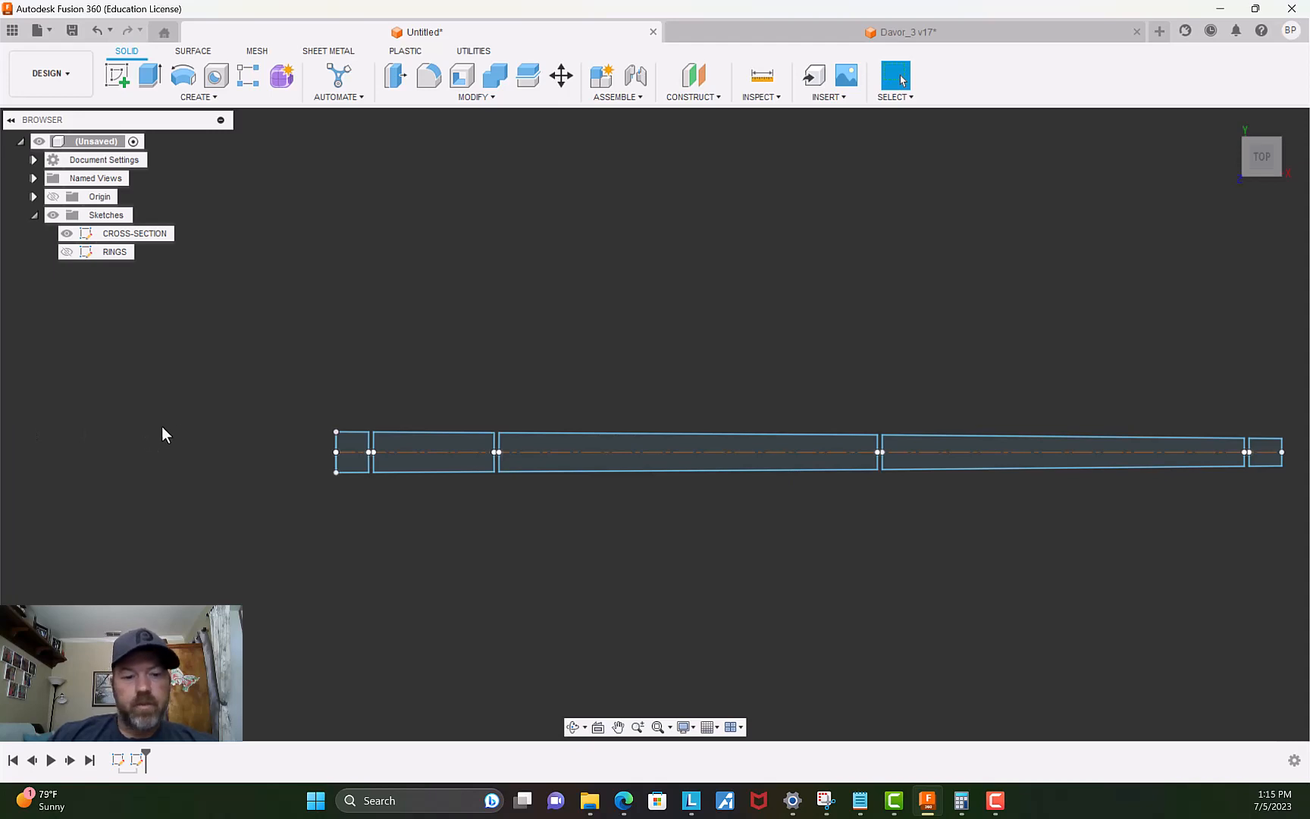
scroll(287, 437, up, 5)
scroll(768, 602, down, 1)
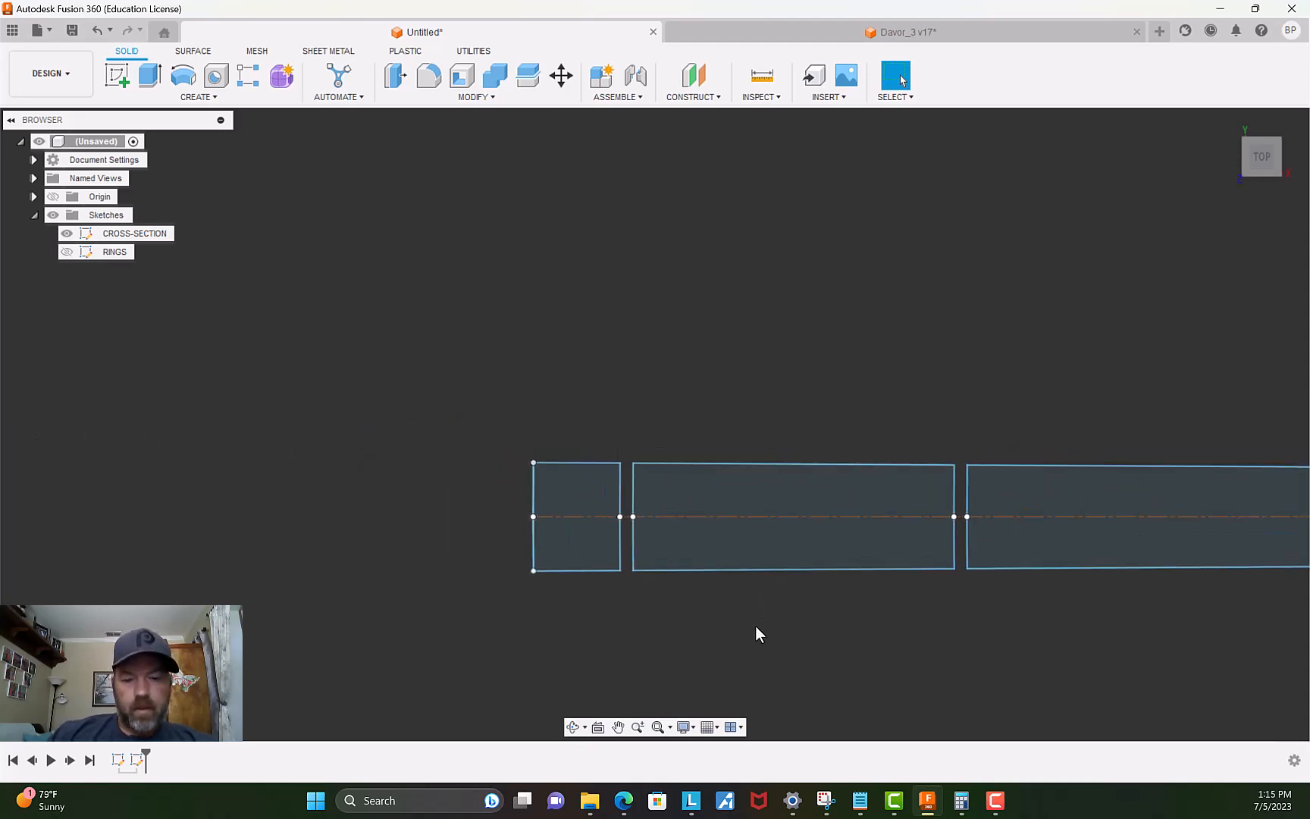
middle_drag(755, 626, 409, 553)
scroll(463, 595, down, 2)
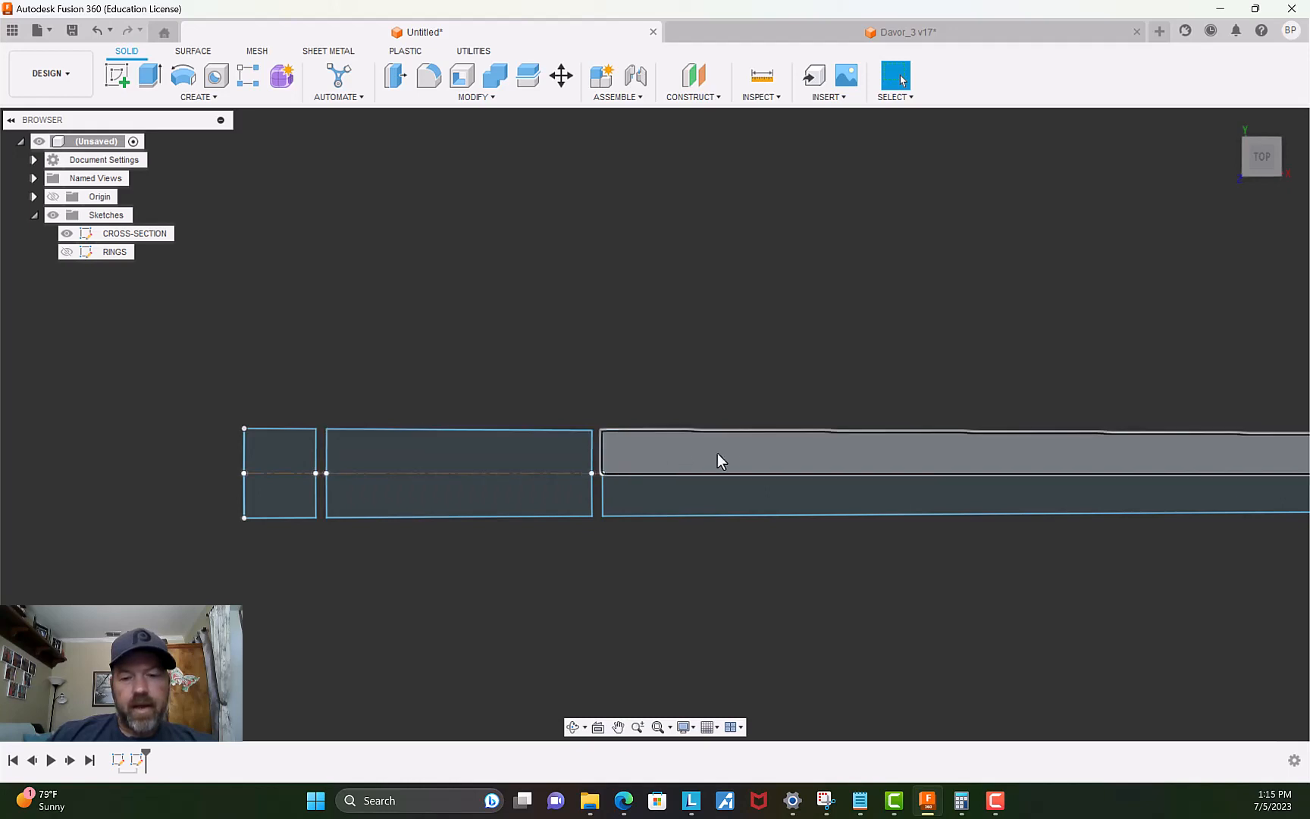
scroll(428, 331, up, 1)
scroll(424, 339, up, 1)
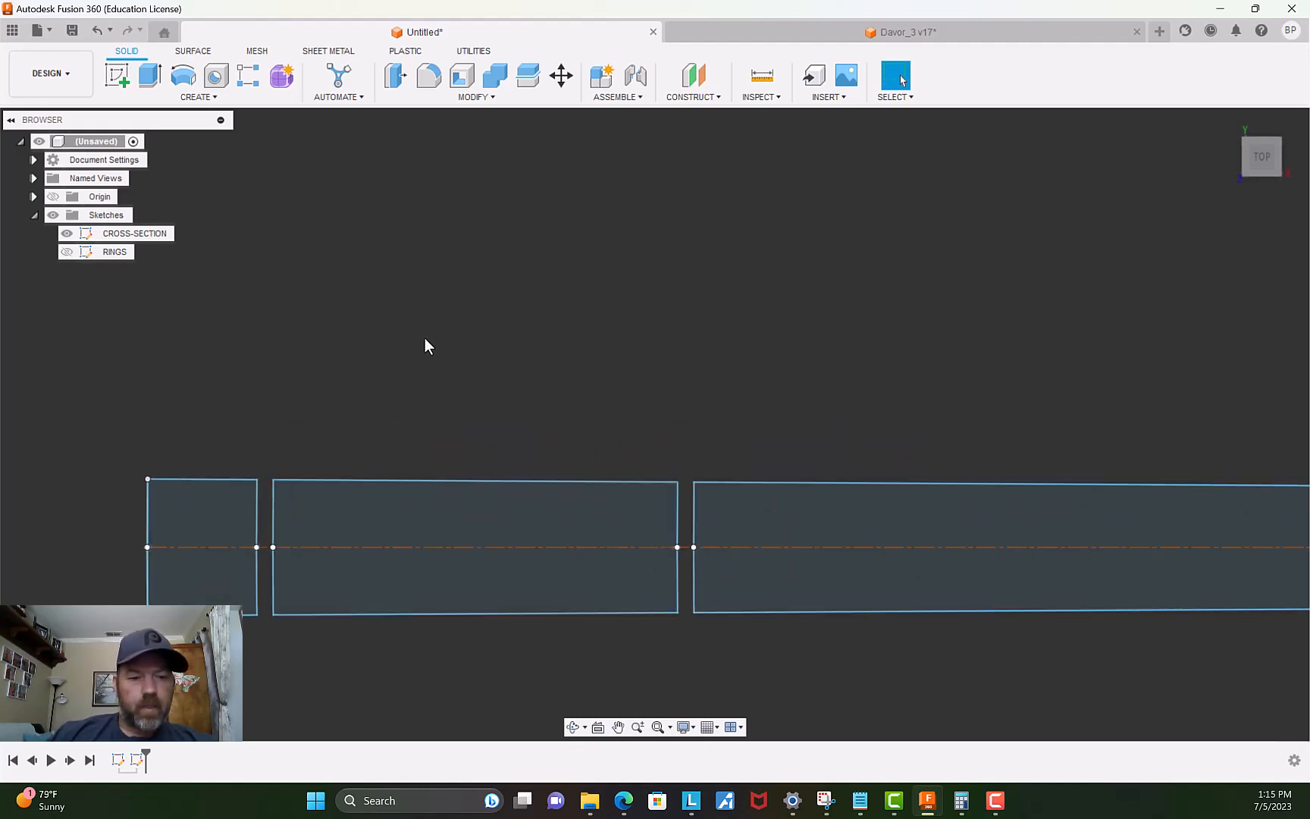
scroll(425, 338, down, 1)
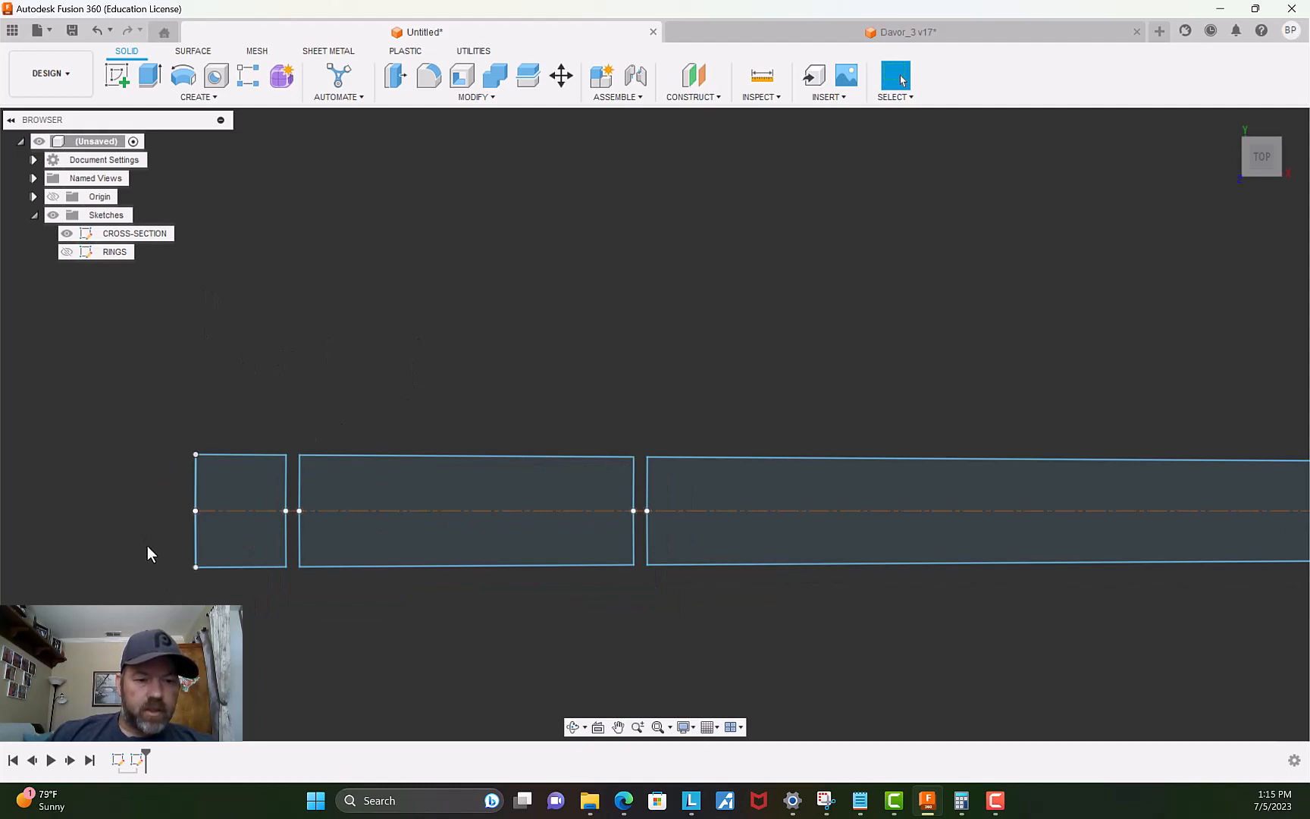
Revolve the upper half of the short wide-end section 360° about the centerline as a new component.
click(243, 489)
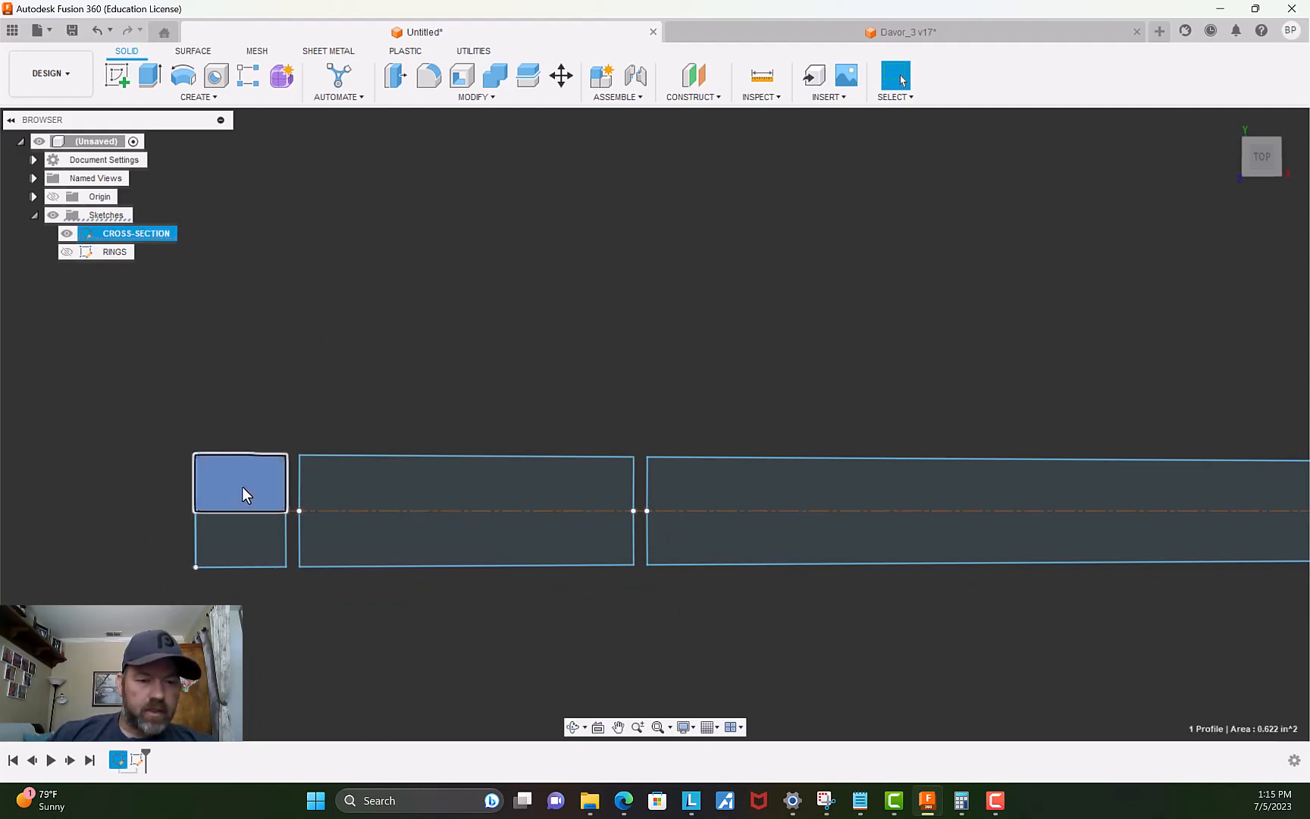
click(244, 547)
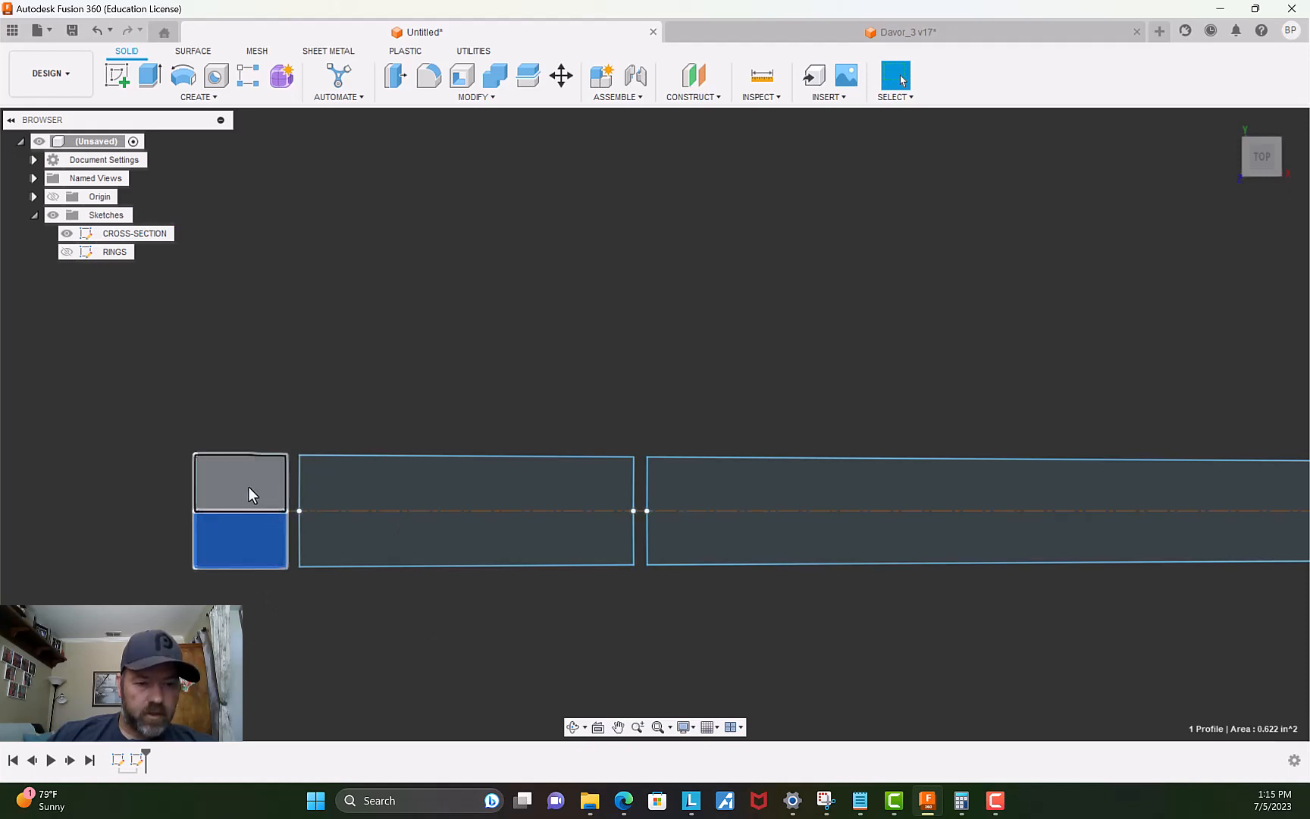
click(249, 489)
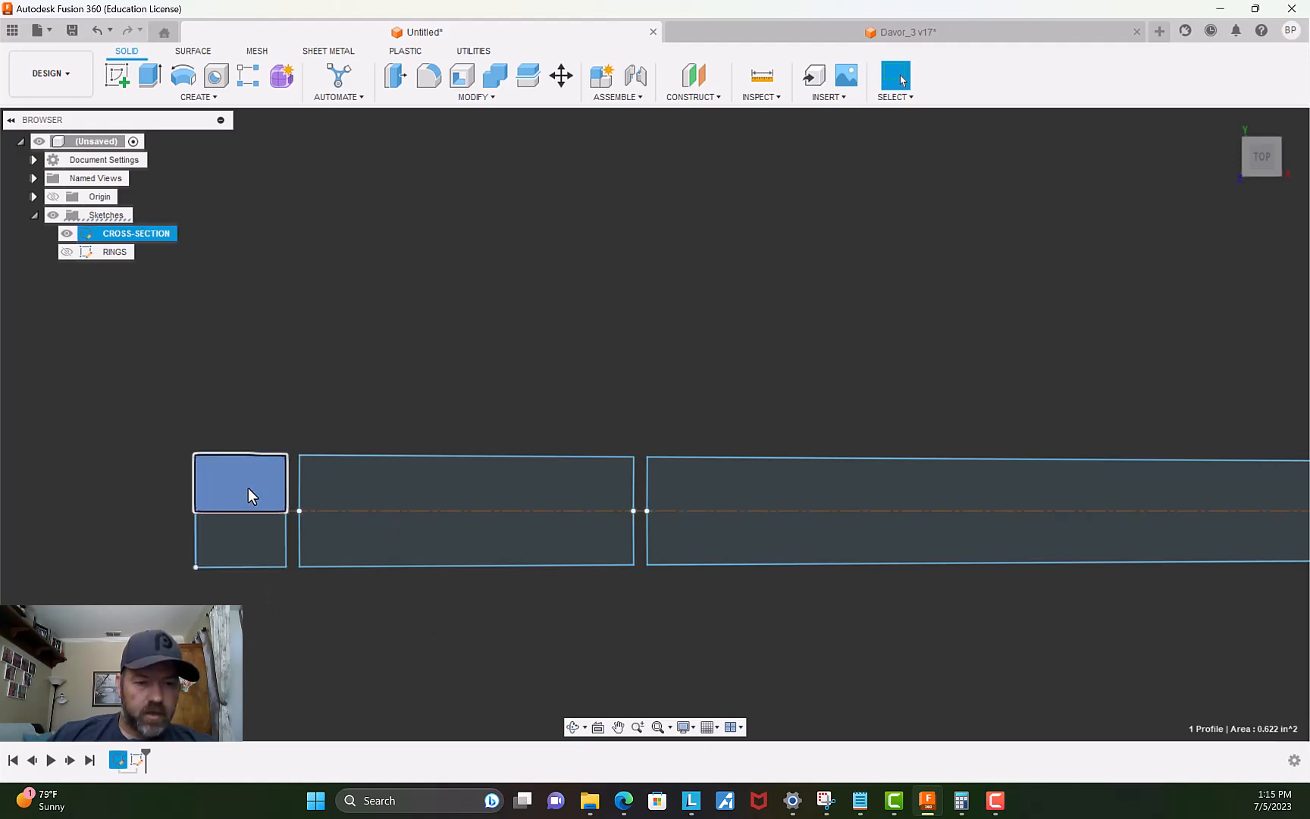
click(184, 76)
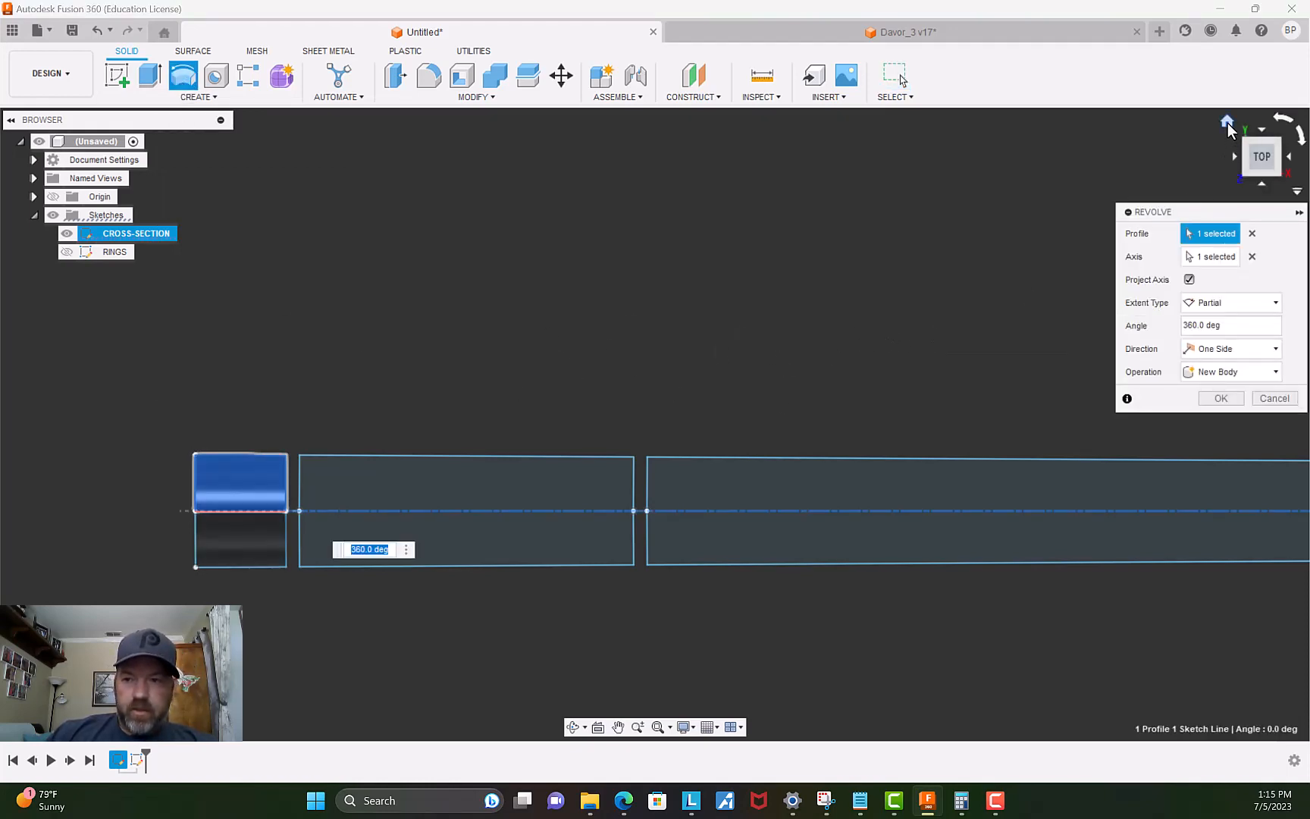
click(1227, 122)
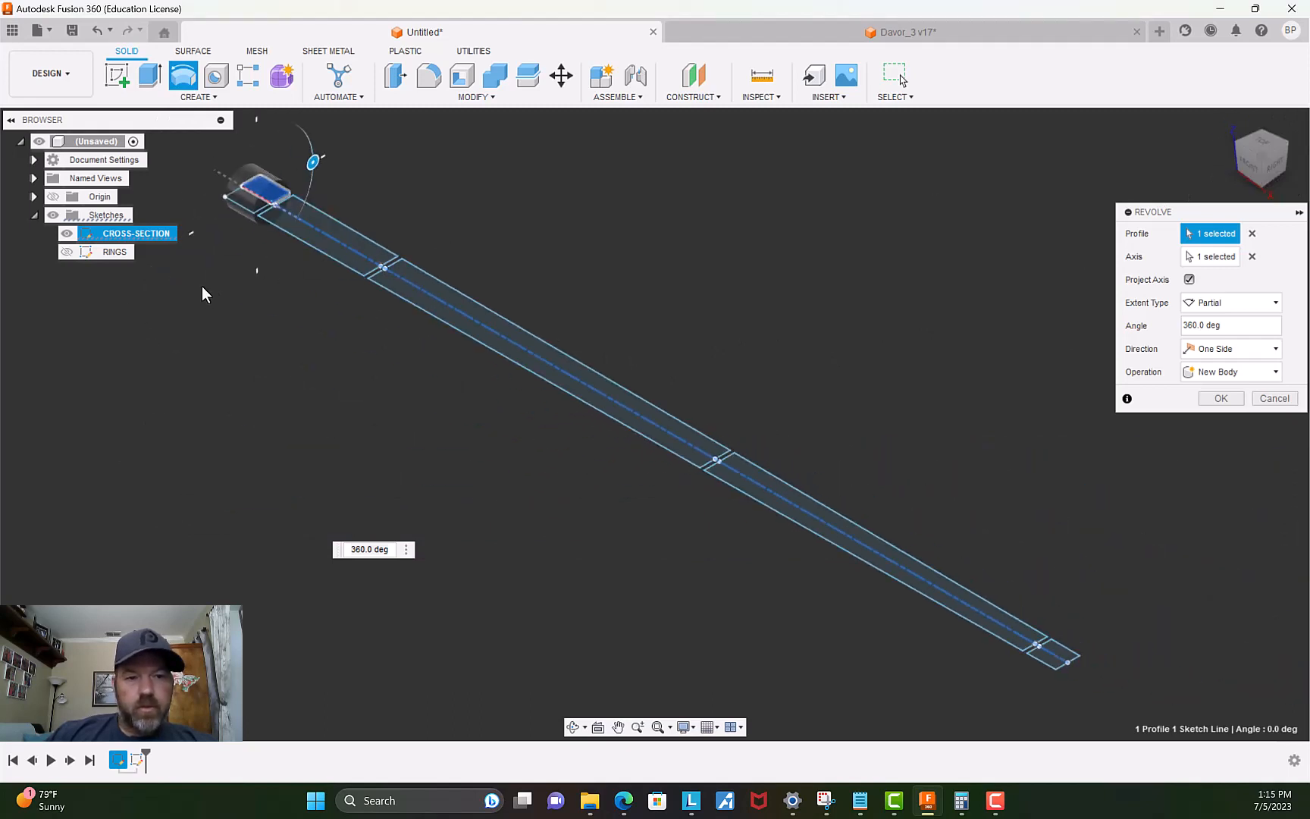
scroll(212, 286, up, 3)
middle_drag(260, 284, 468, 497)
scroll(465, 486, up, 5)
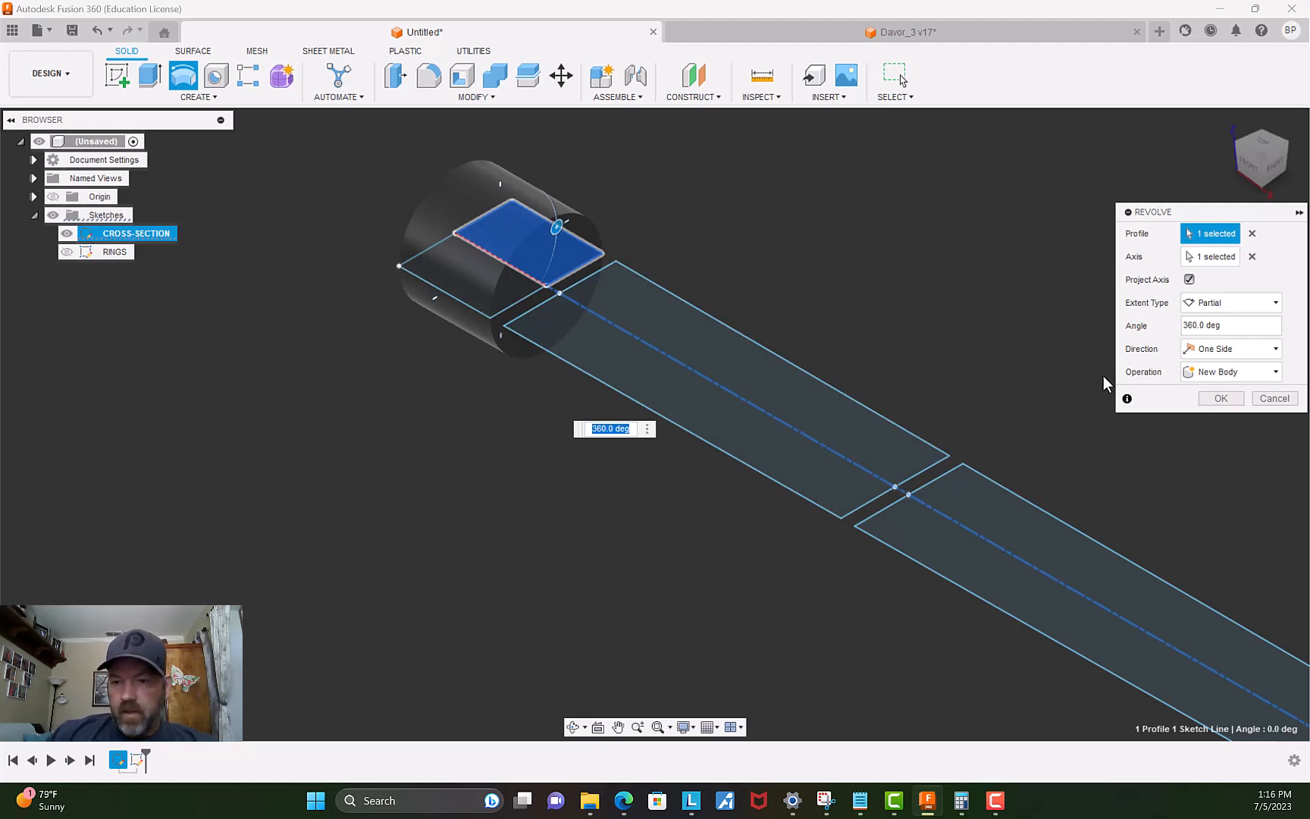
click(1204, 373)
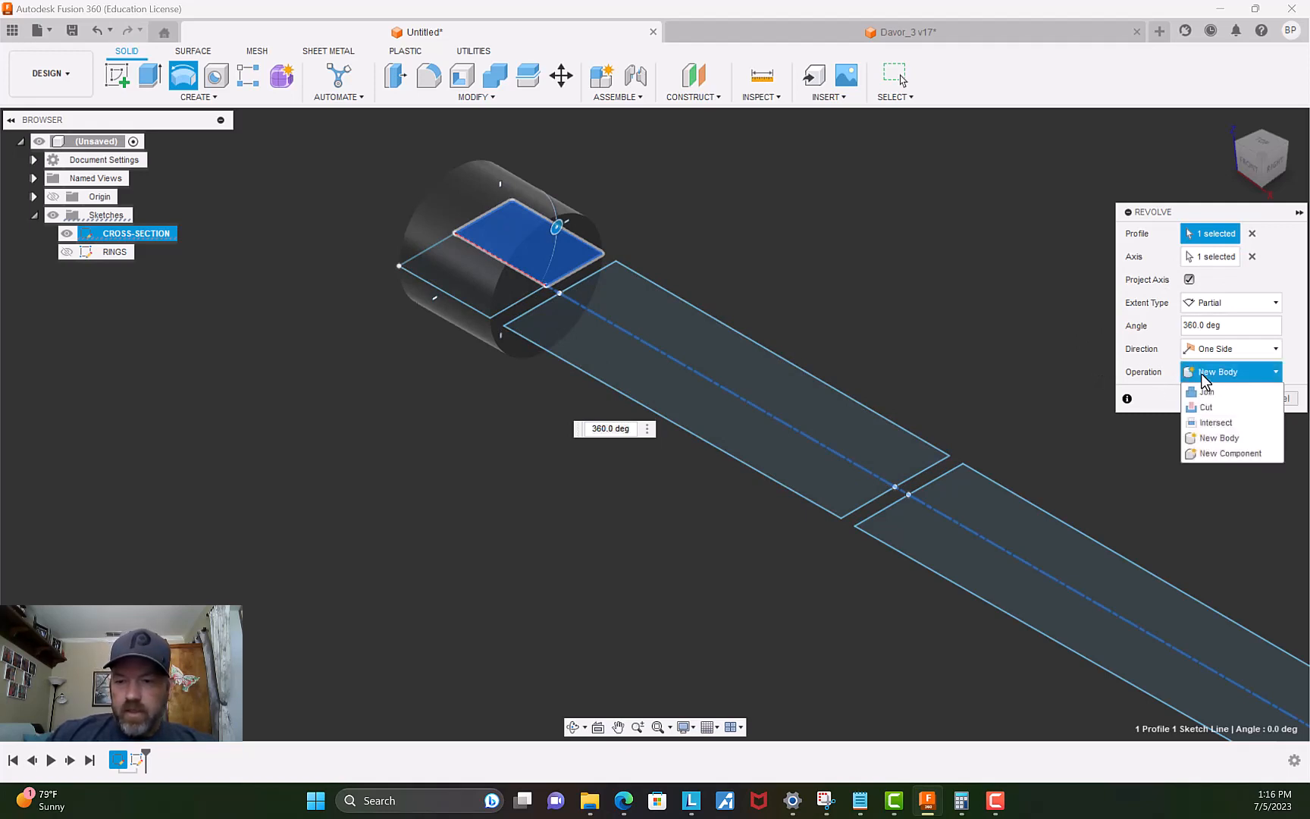
click(1218, 454)
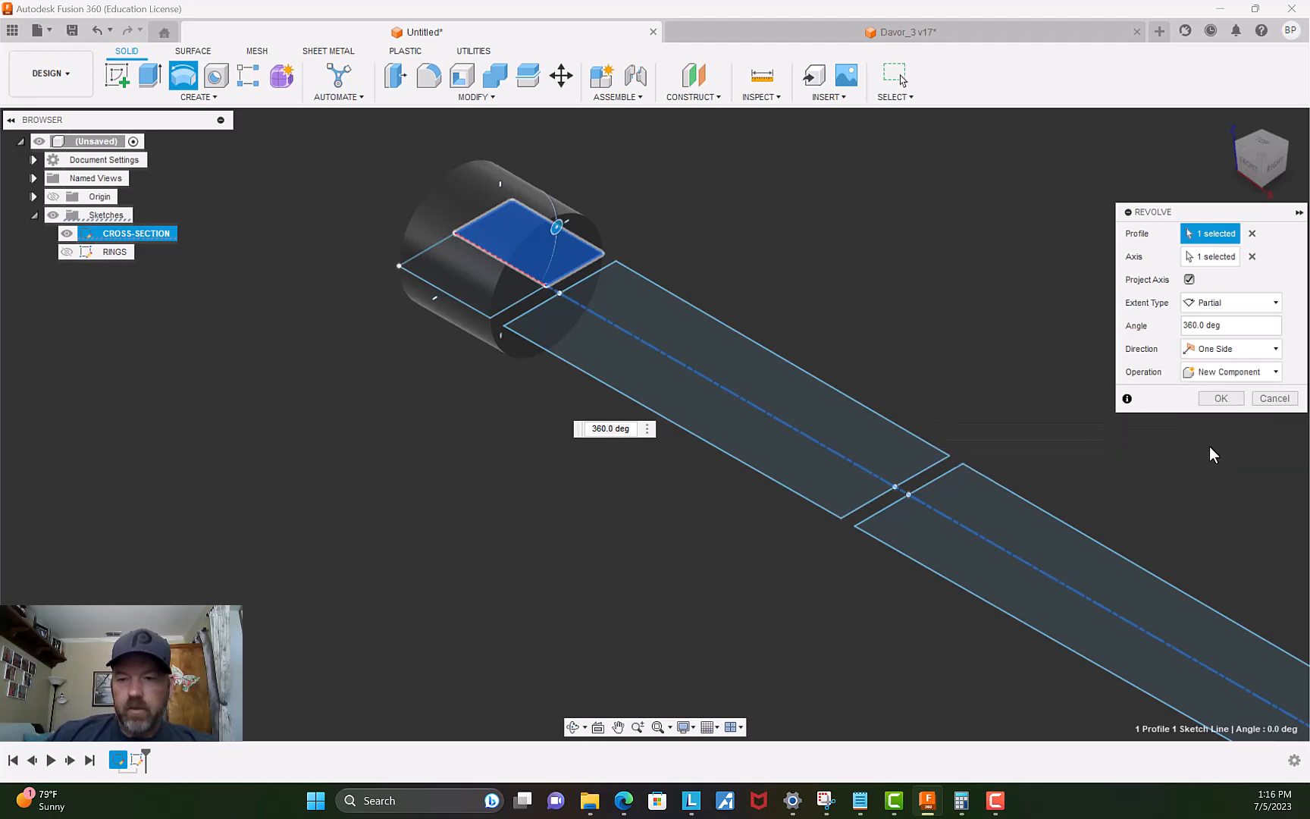
click(1222, 398)
Rename the revolved wide-end component as Butt_Cap.
scroll(416, 392, down, 3)
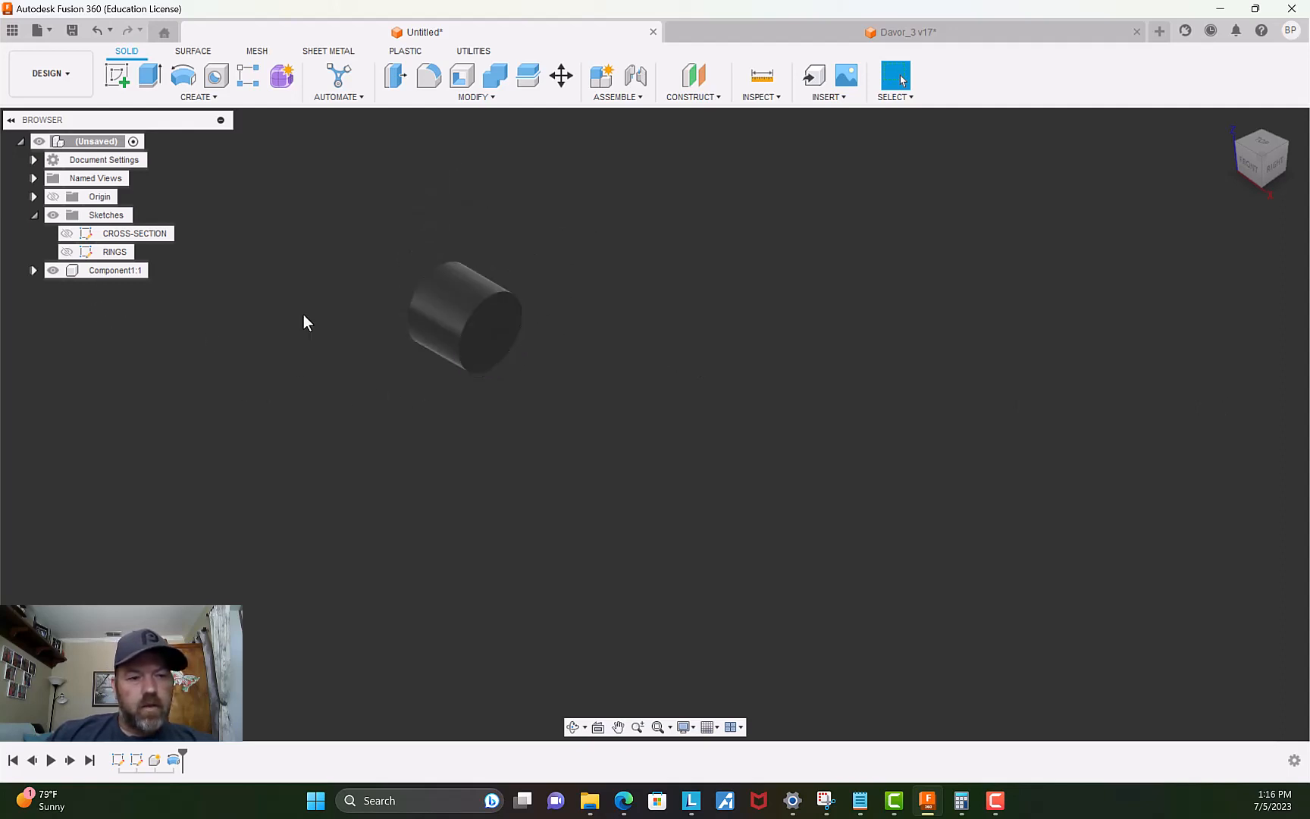
click(111, 270)
double_click(110, 270)
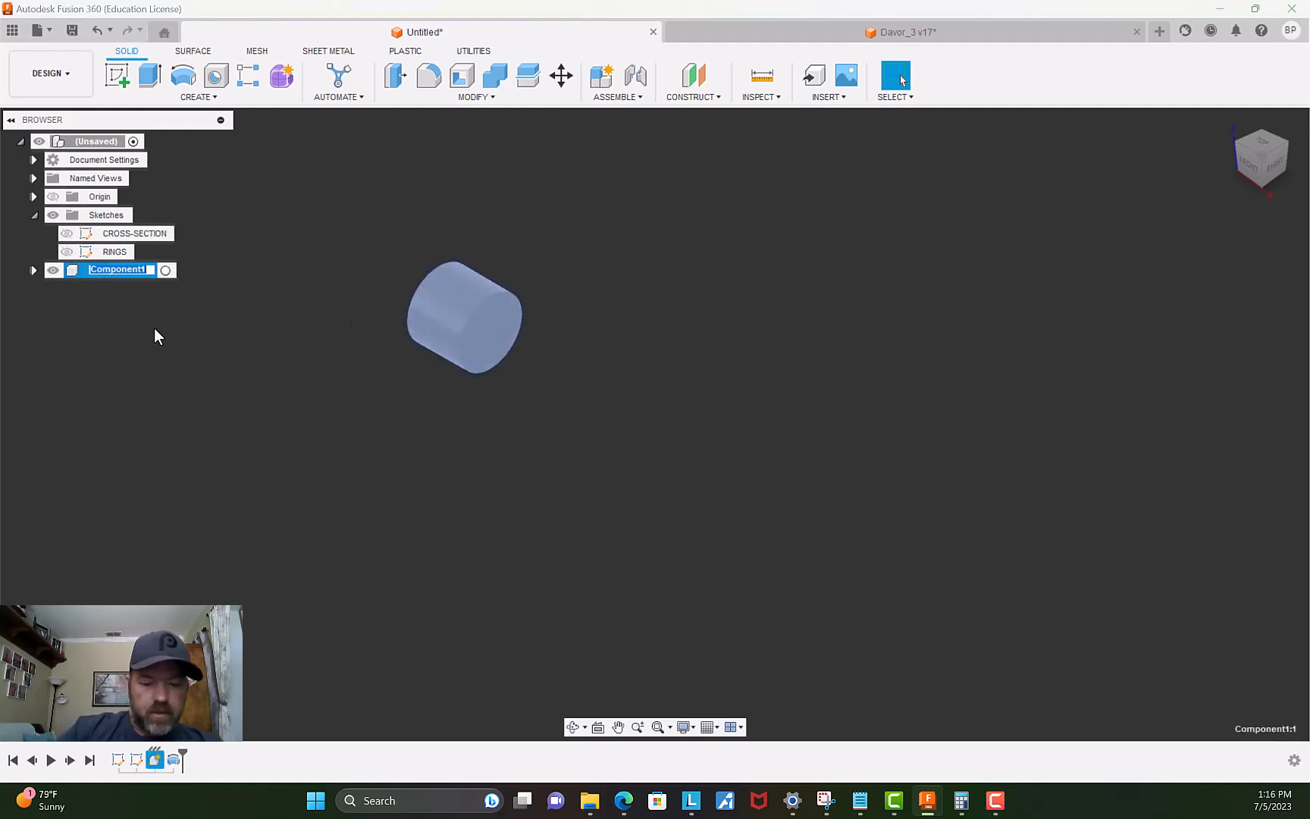
text(b)
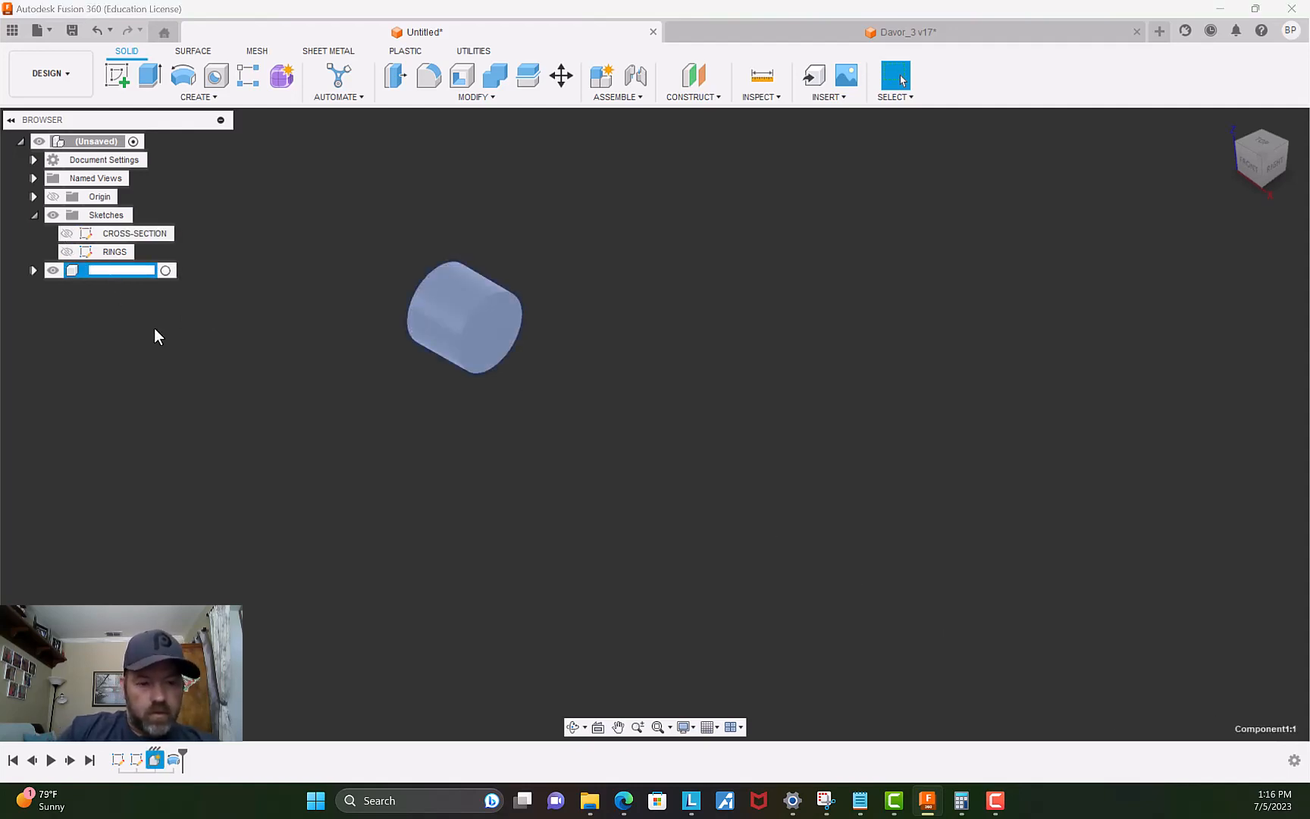
text(Butt)
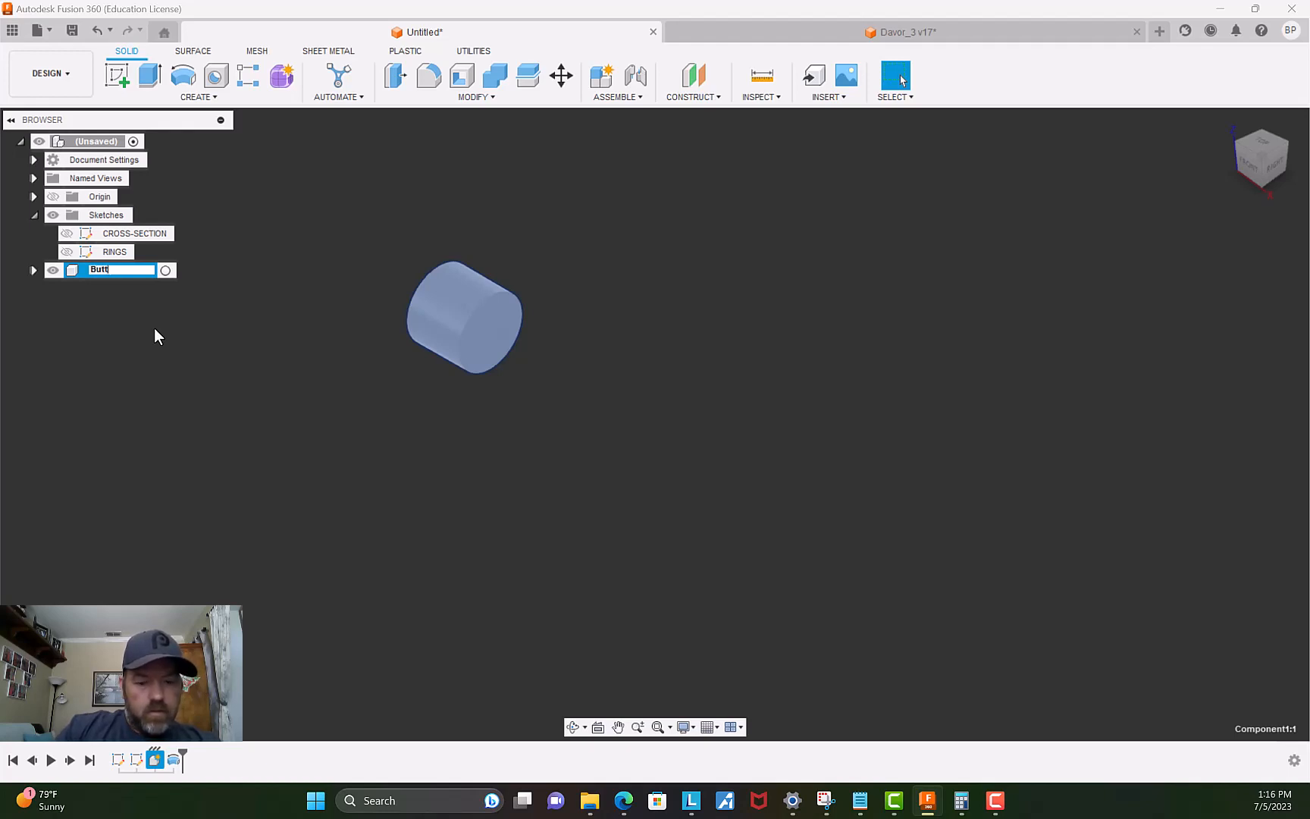
text(_Cap)
key(Return)
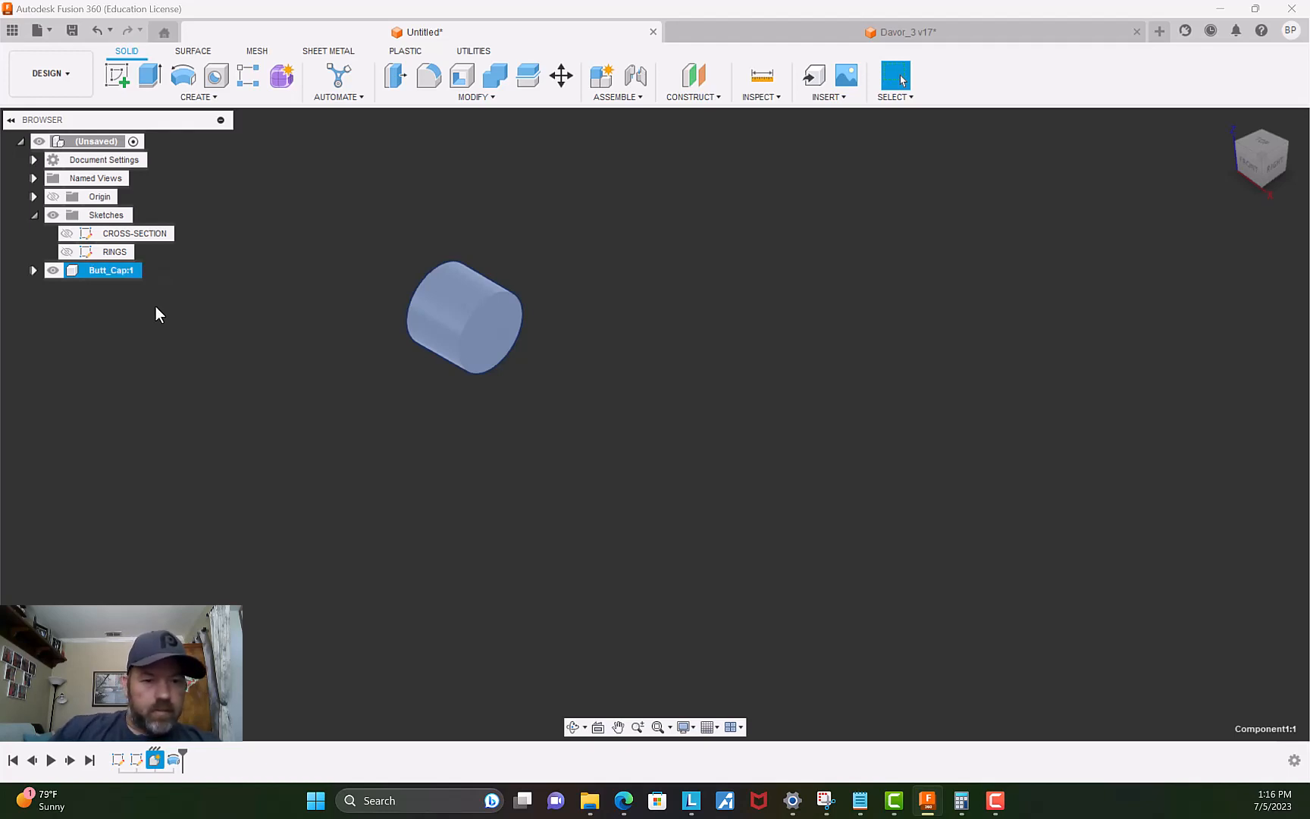
click(181, 368)
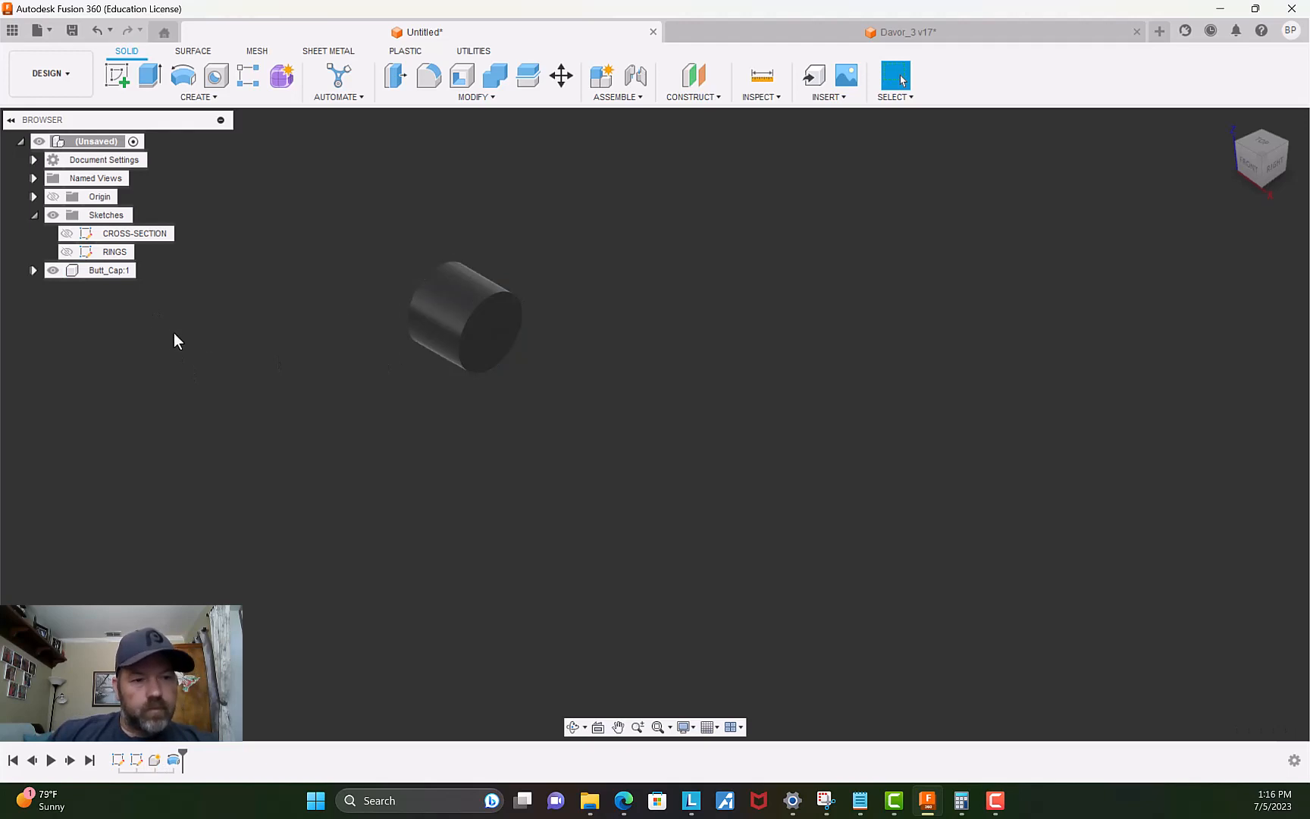
With CROSS-SECTION shown and Butt_Cap hidden, revolve the upper half of the second section 360° about the centerline as a new component.
click(66, 234)
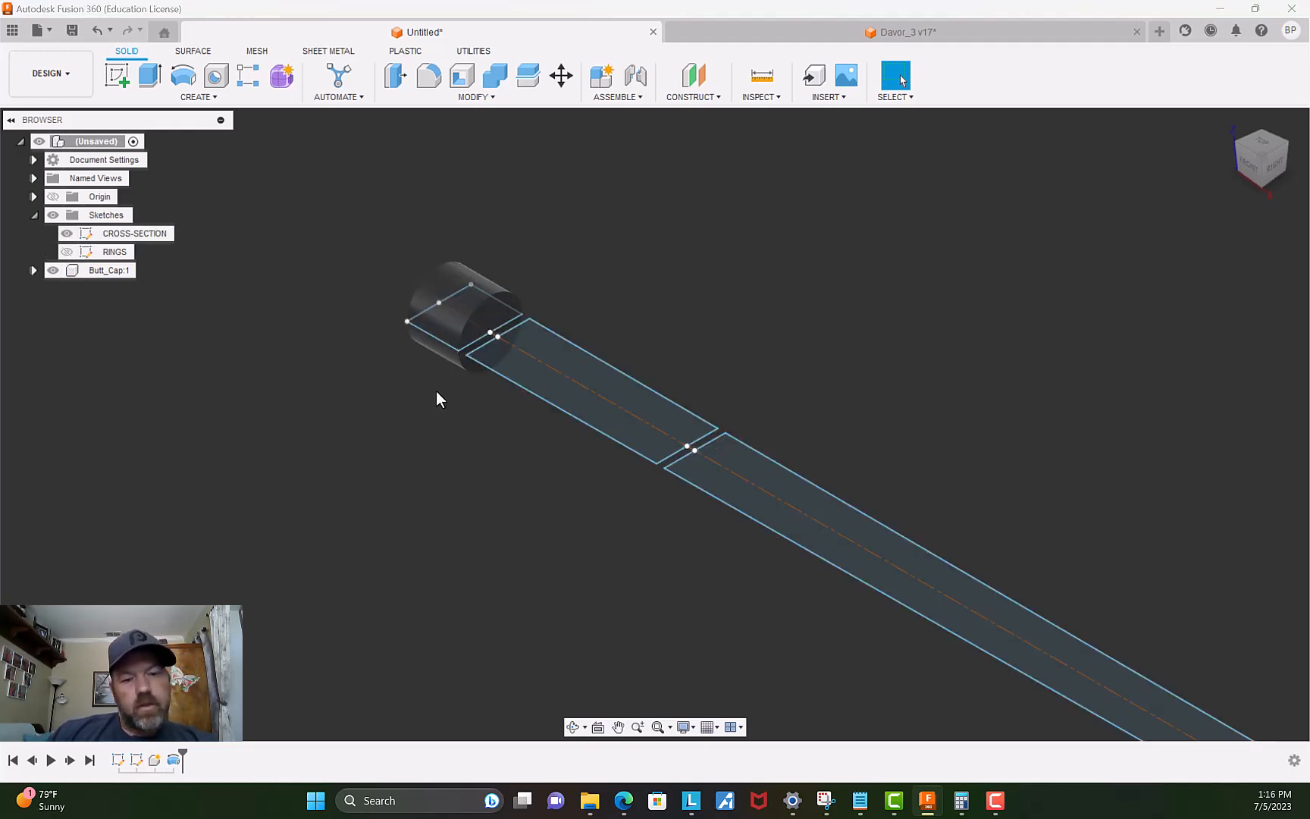
click(51, 270)
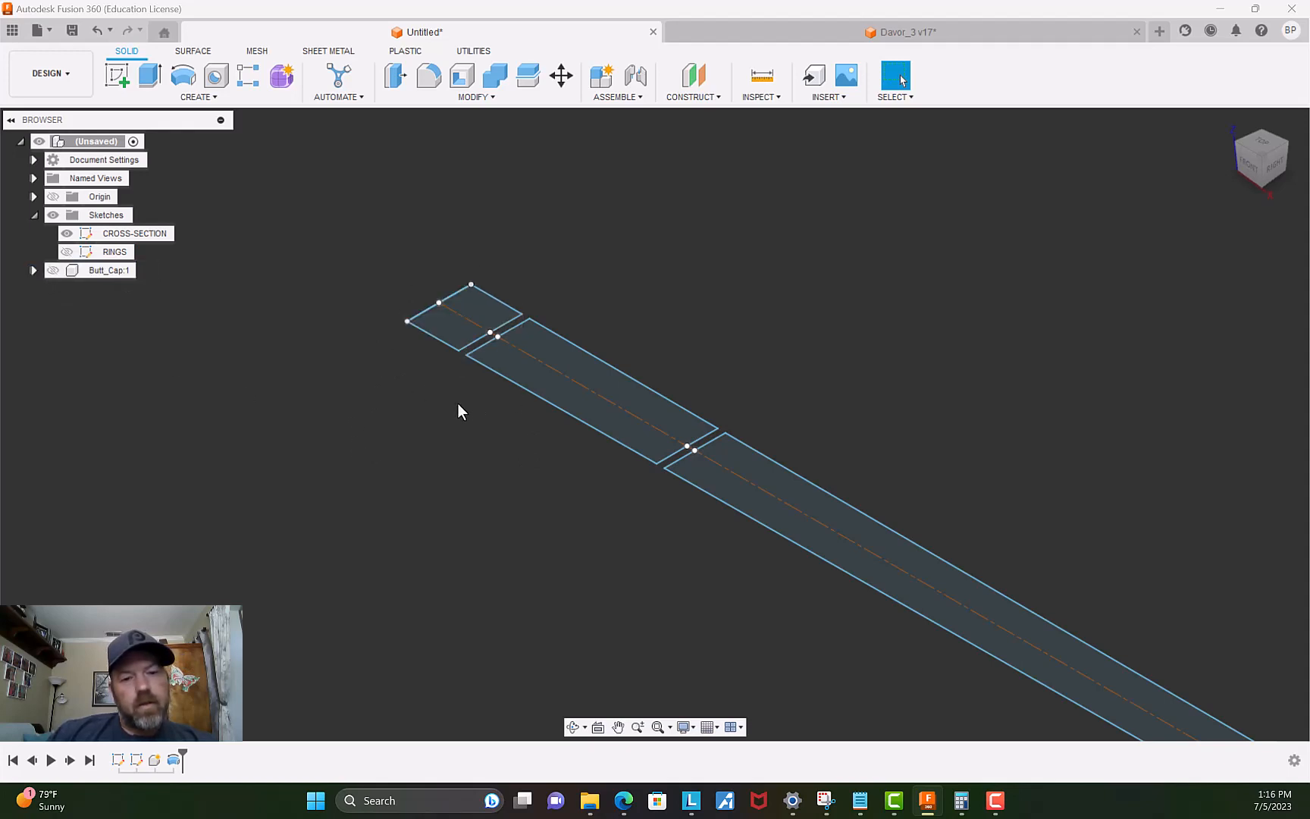
click(585, 364)
click(181, 79)
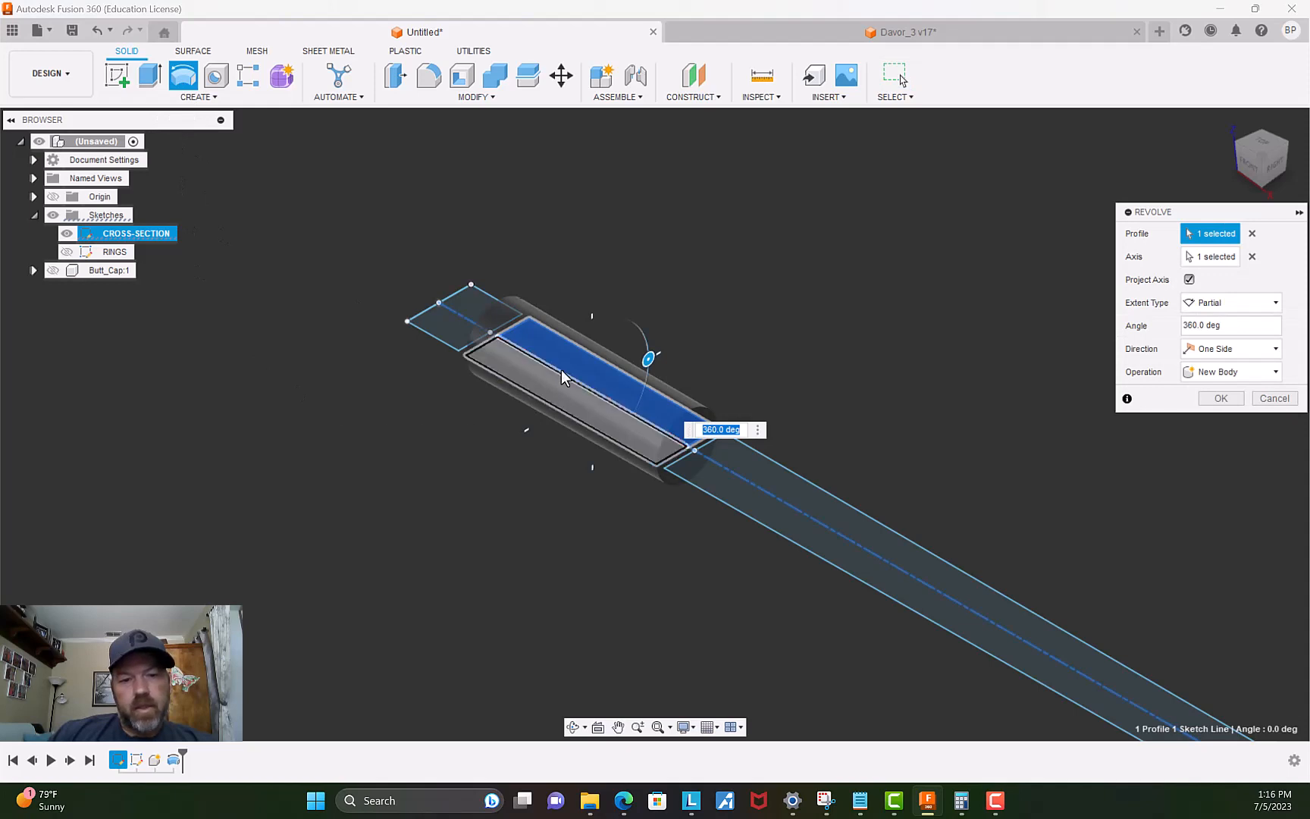
click(1242, 373)
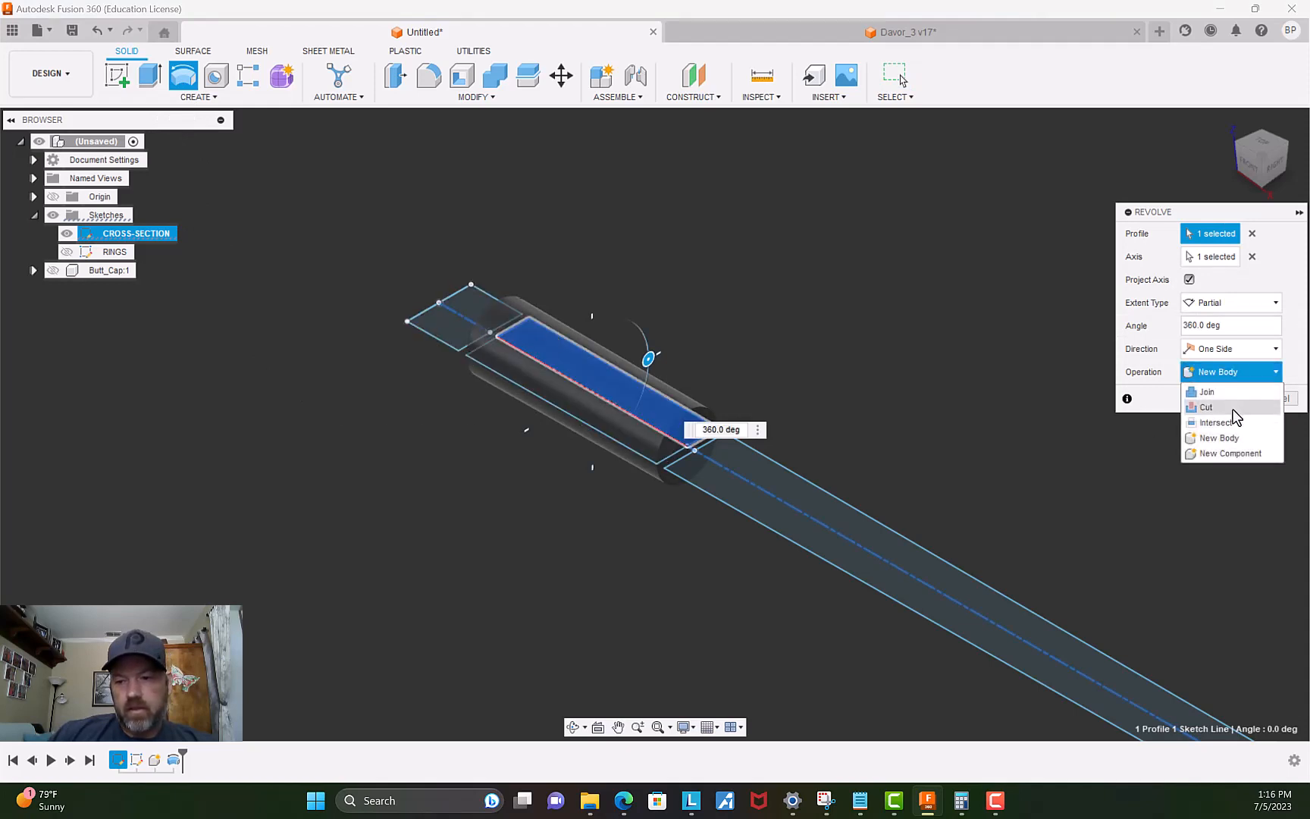
click(1214, 454)
click(1226, 398)
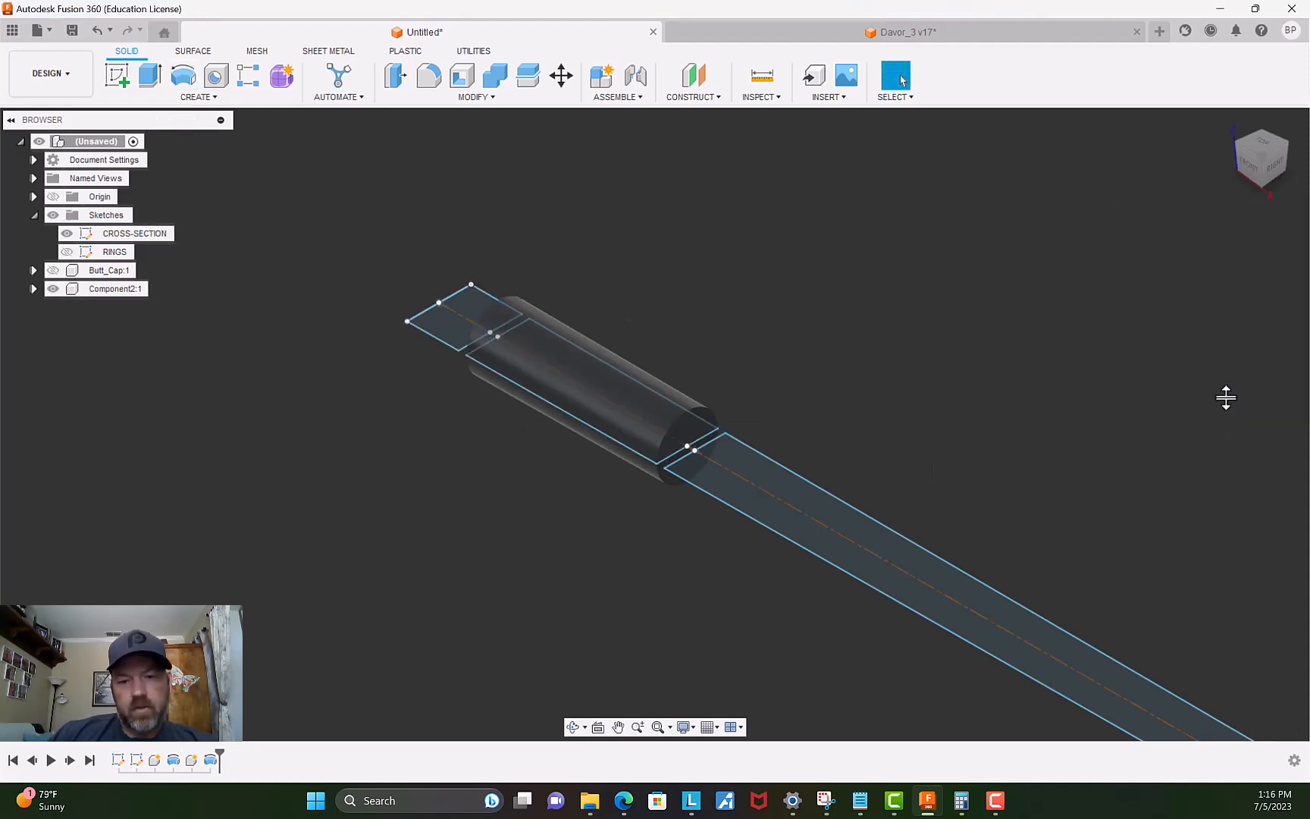
Rename the component revolved from the second section as Butt_Sleeve.
double_click(107, 294)
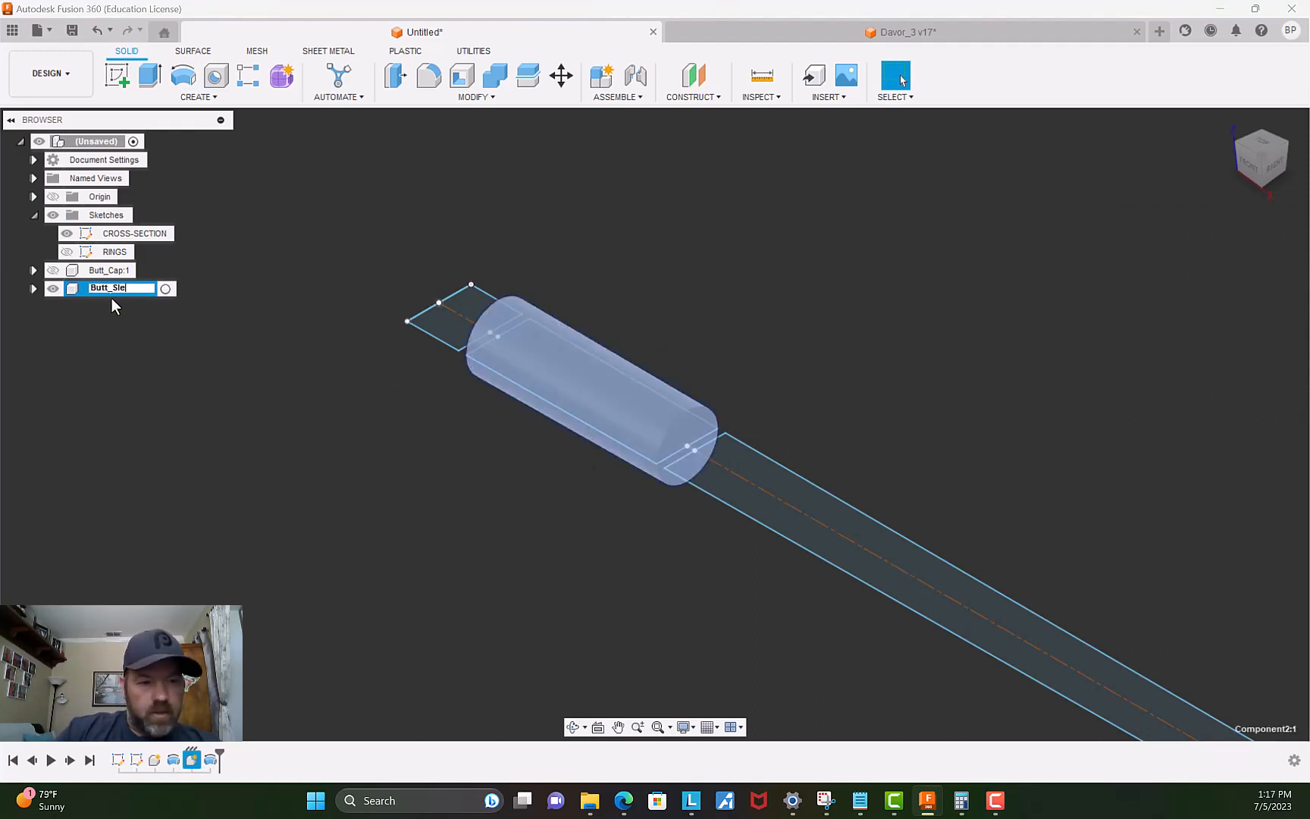
text(Butt_Sleeve)
key(Return)
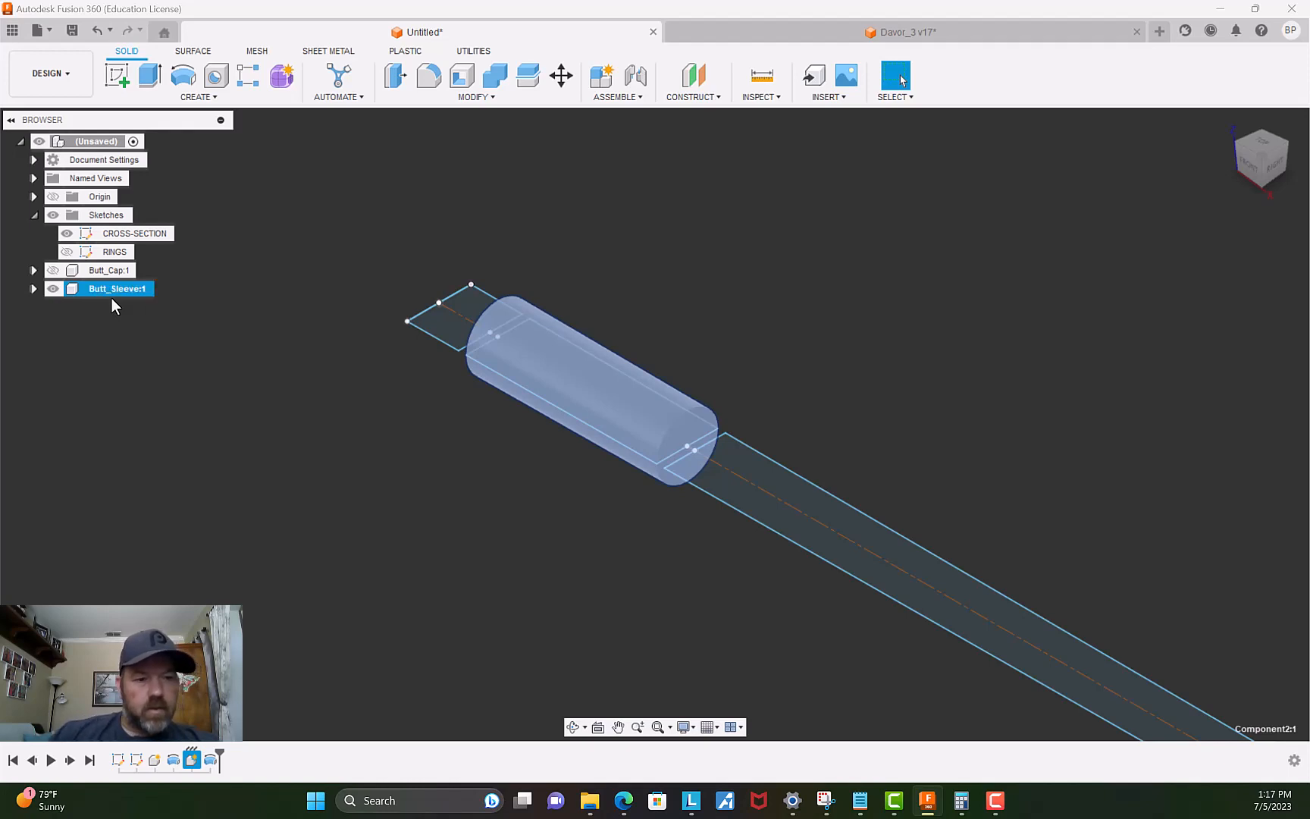
click(127, 353)
Revolve the upper half of the long third section 360° about the centerline as a new component.
scroll(436, 503, down, 2)
middle_drag(656, 611, 474, 492)
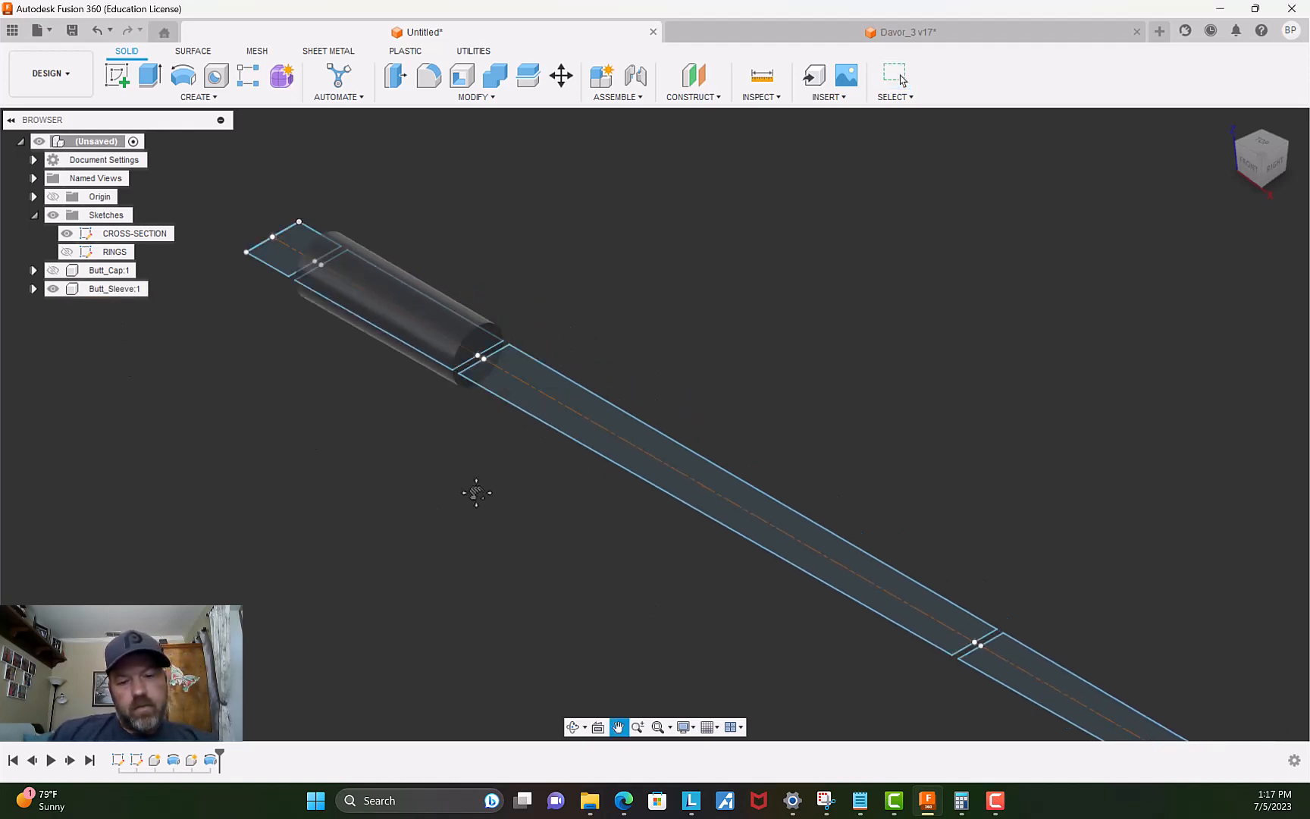
click(628, 438)
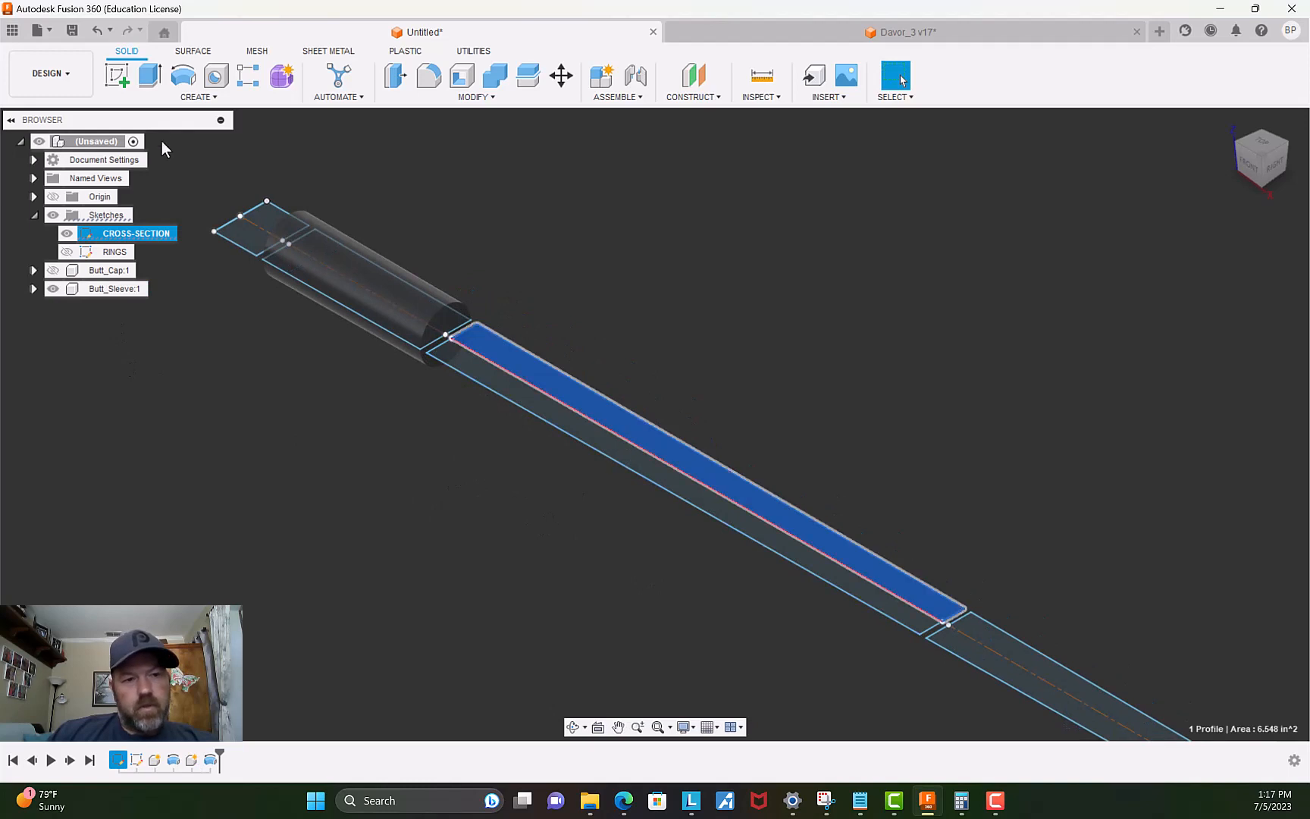
click(182, 75)
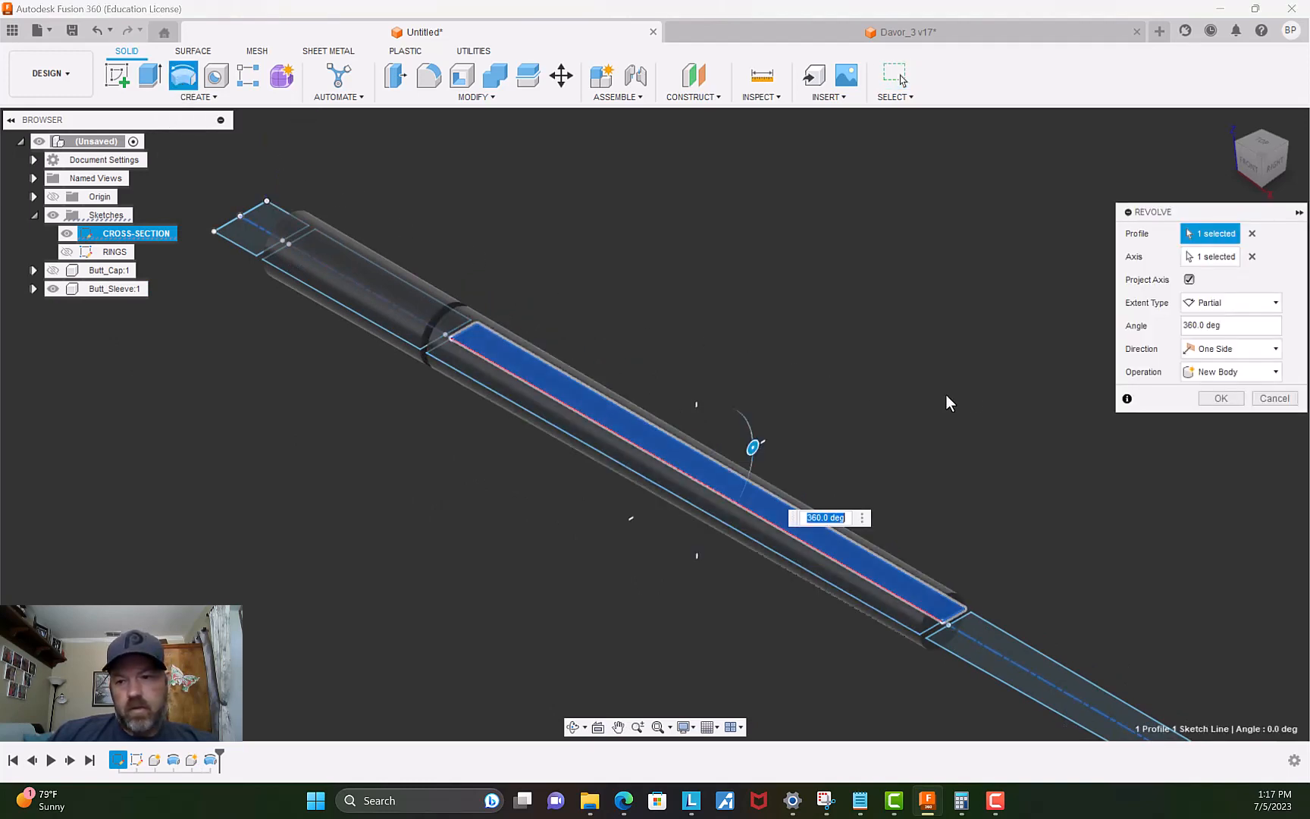
click(1228, 371)
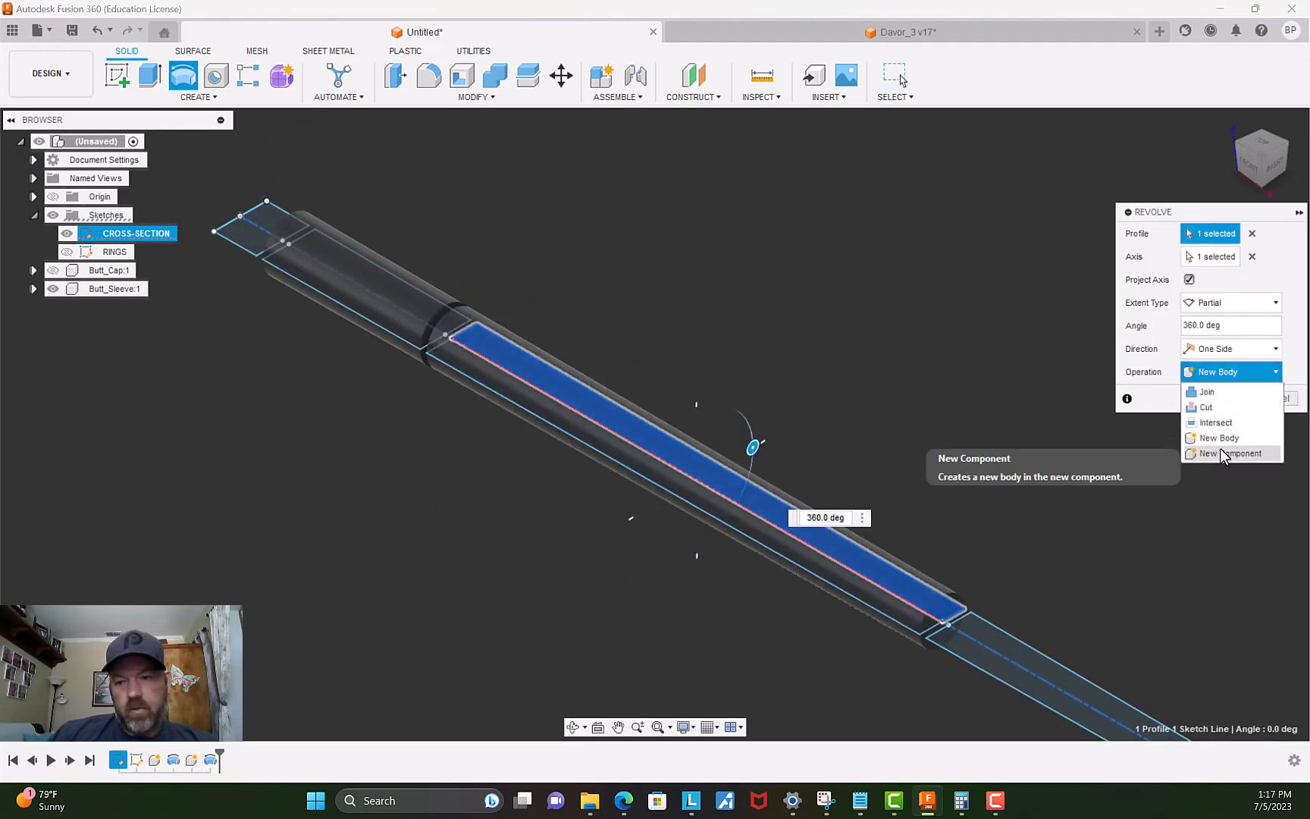
click(1222, 453)
click(1221, 398)
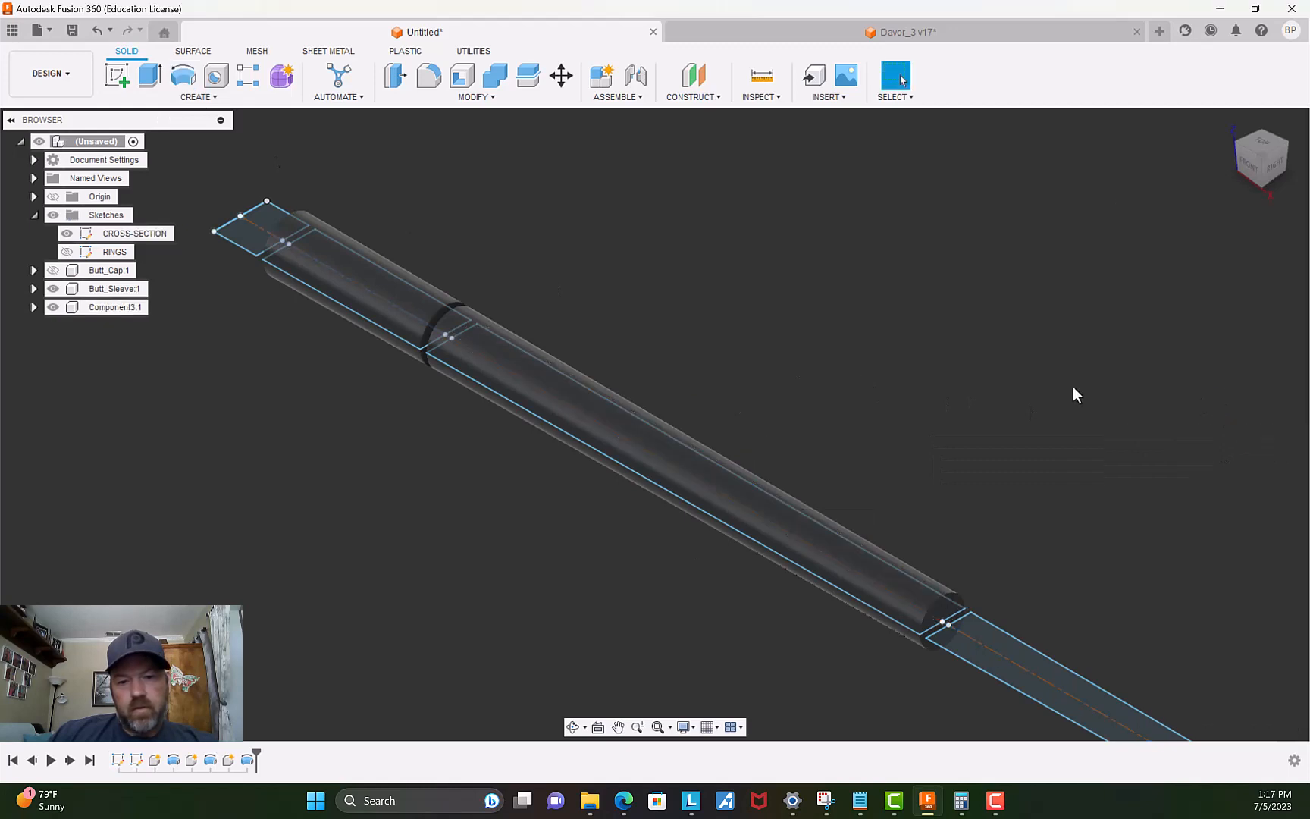
Rename the component revolved from the long third section as ForeArm.
click(107, 308)
double_click(106, 308)
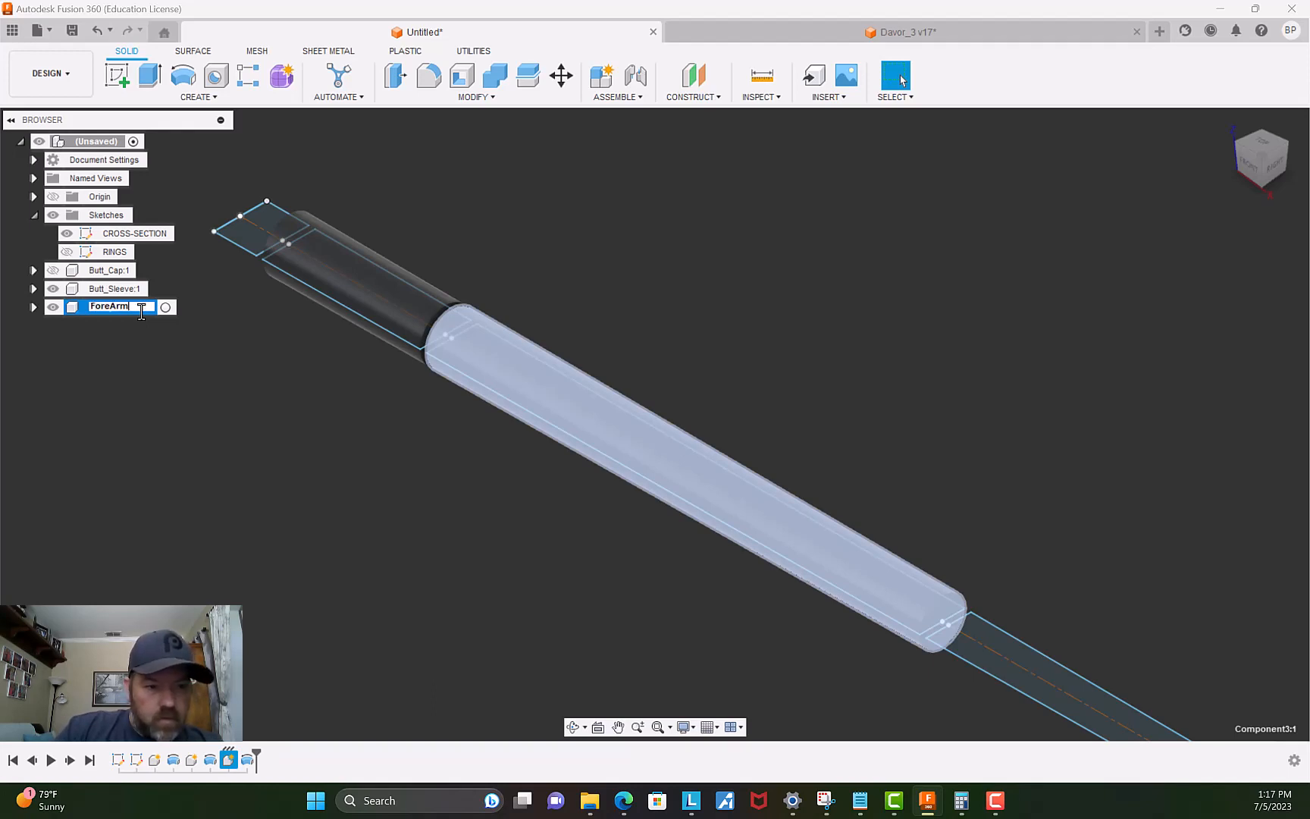
key(Return)
scroll(453, 504, down, 1)
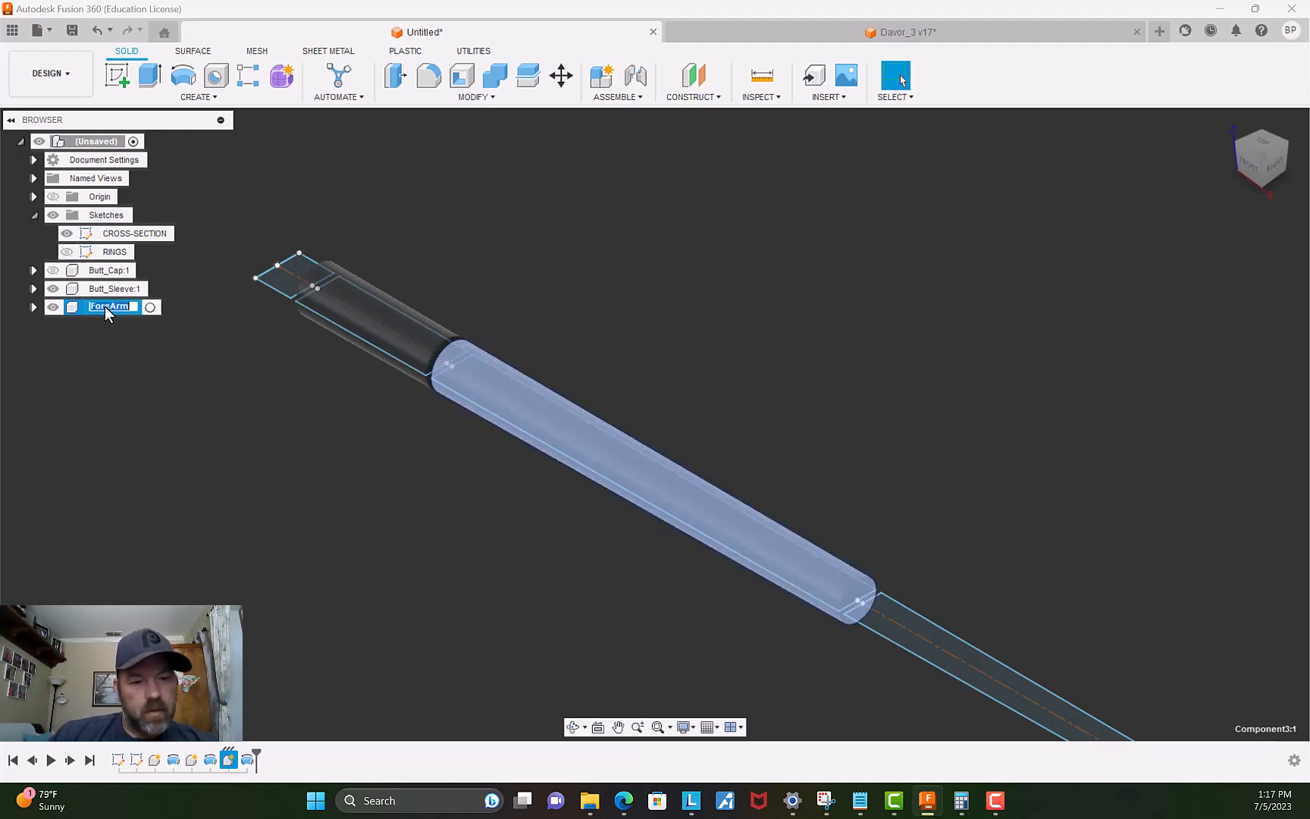
Rename the component revolved from the long third section as Handle.
double_click(110, 305)
text(Han)
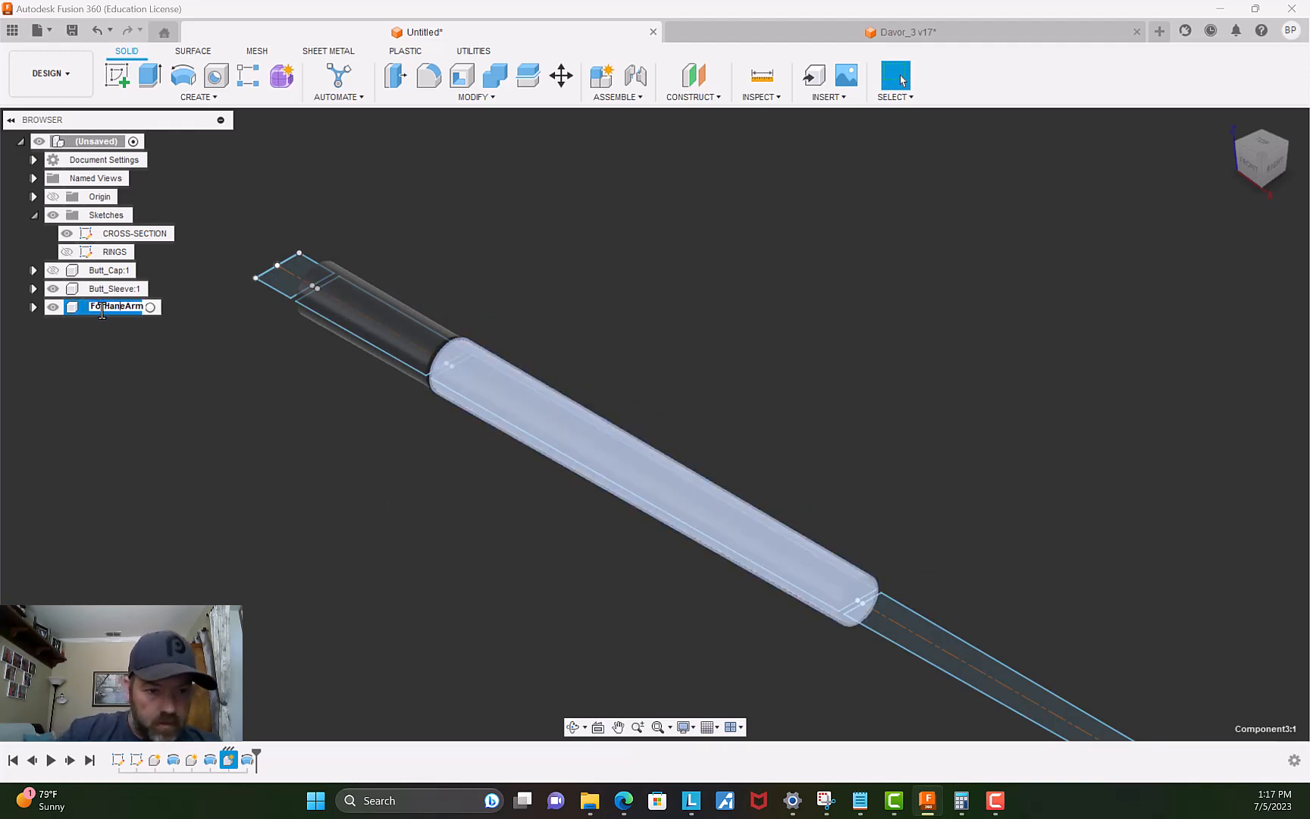
key(BackSpace)
key(BackSpace)
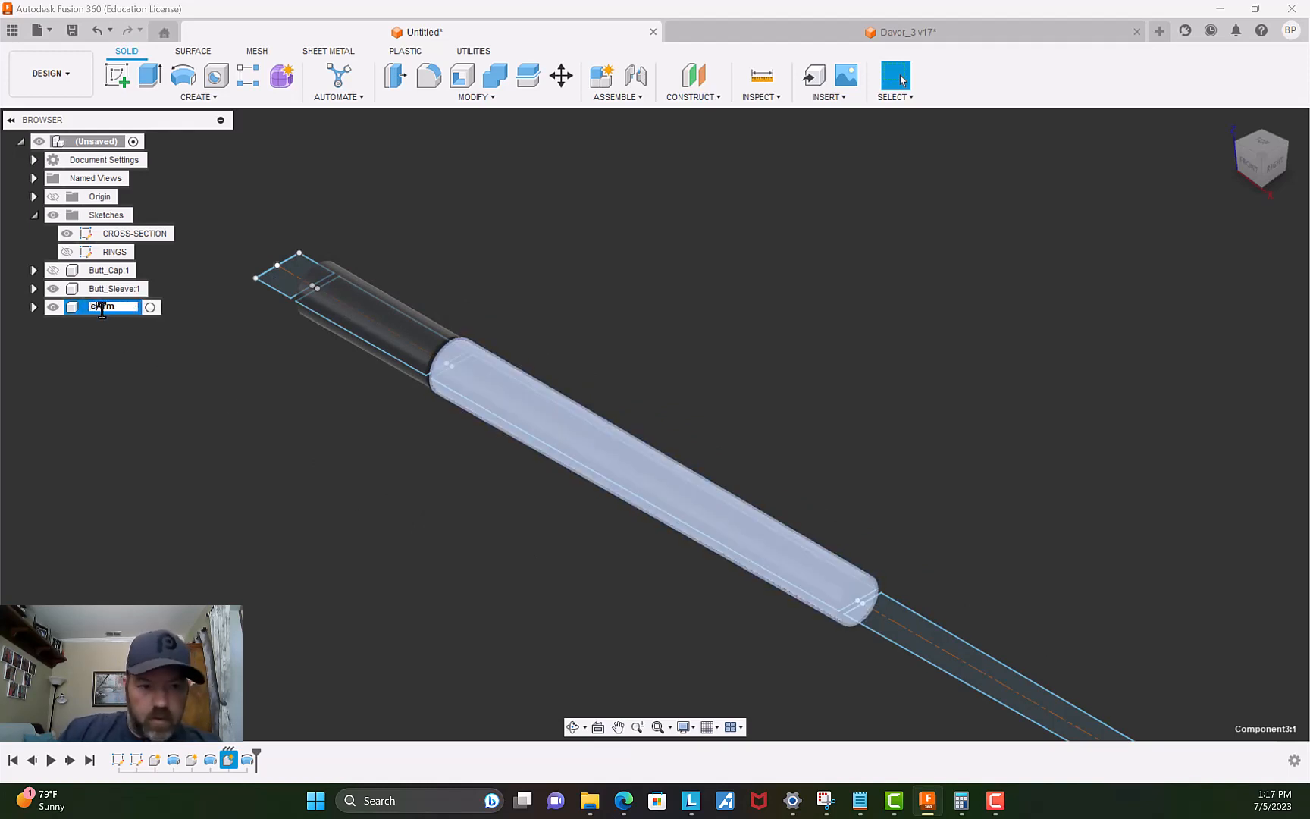
key(BackSpace)
key(BackSpace)
key(BackSpace)
key(BackSpace)
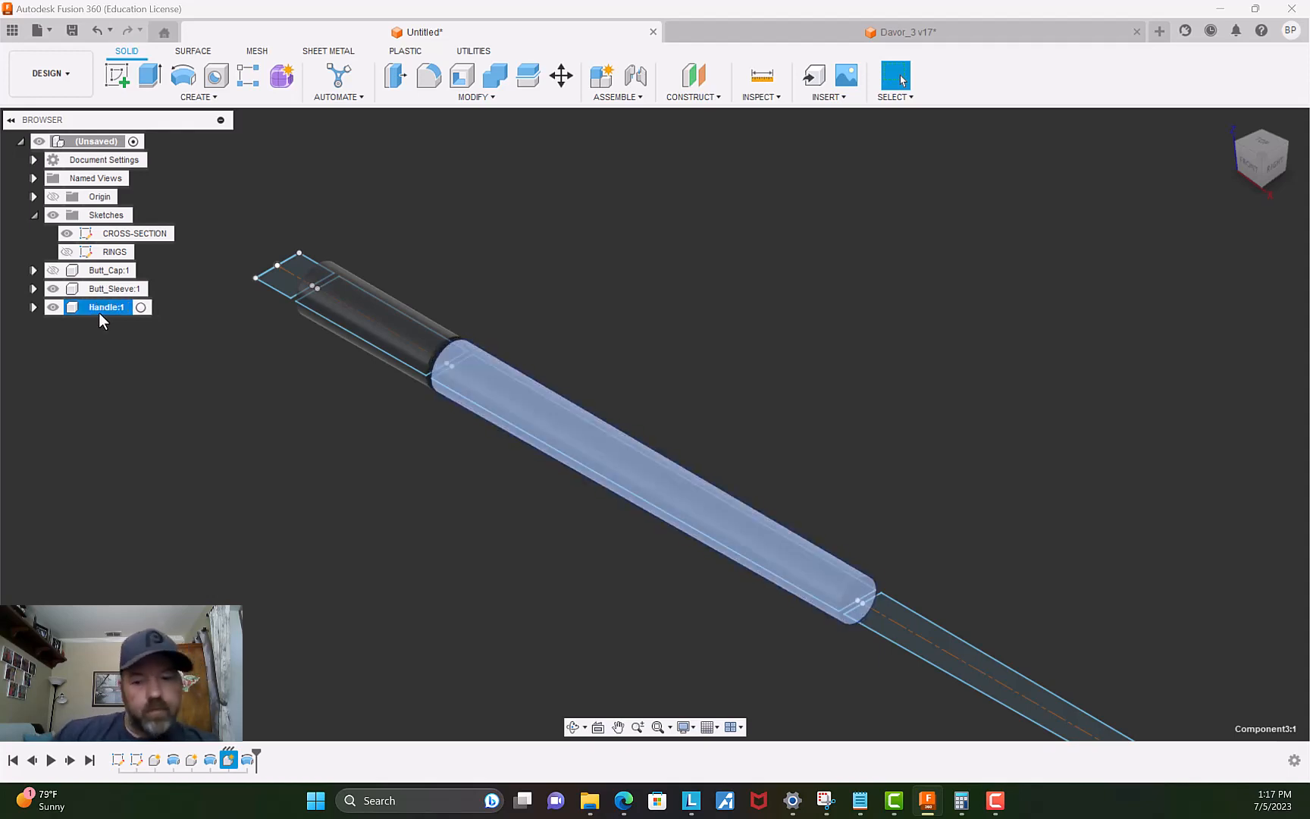
key(Return)
Revolve the upper half of the fourth section 360° about the centerline as a new component.
scroll(546, 554, down, 2)
middle_drag(546, 555, 359, 443)
click(672, 376)
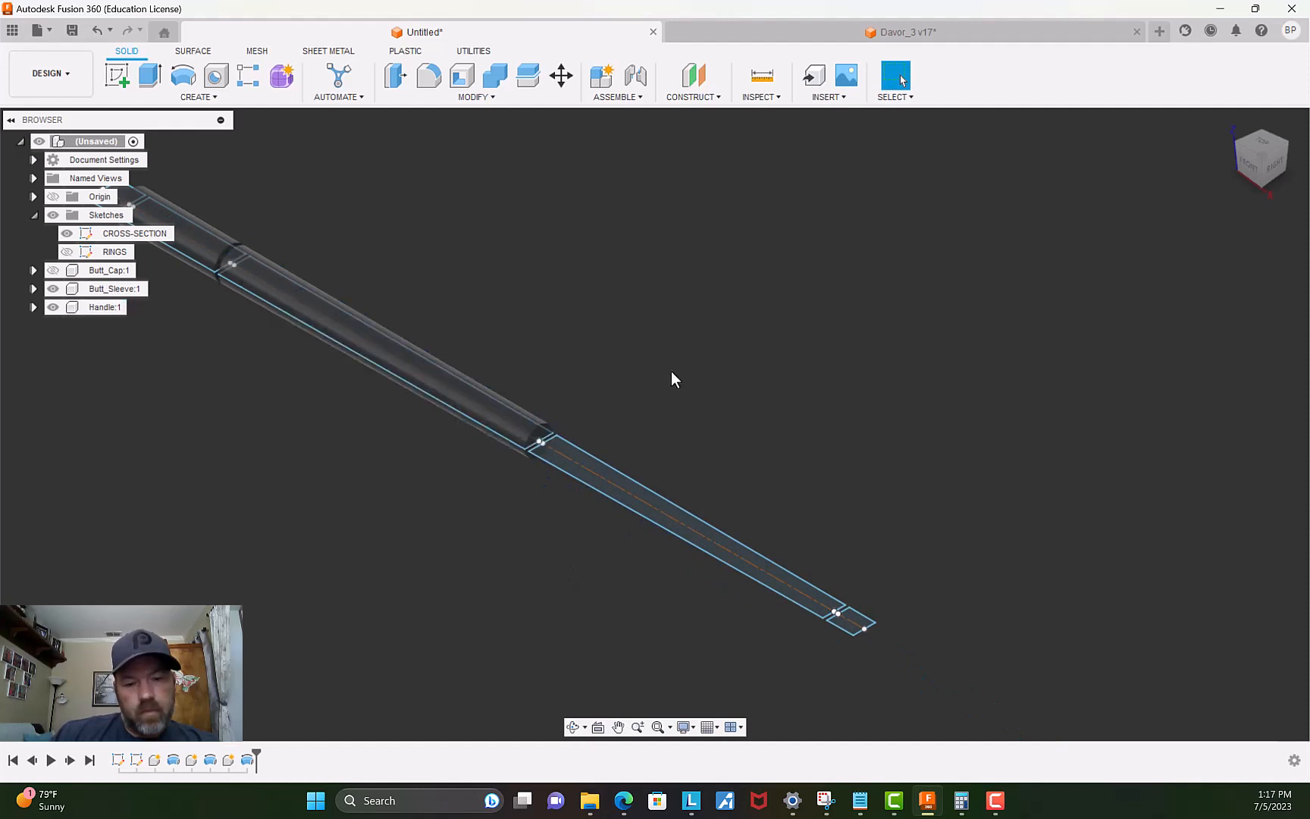
scroll(626, 481, up, 3)
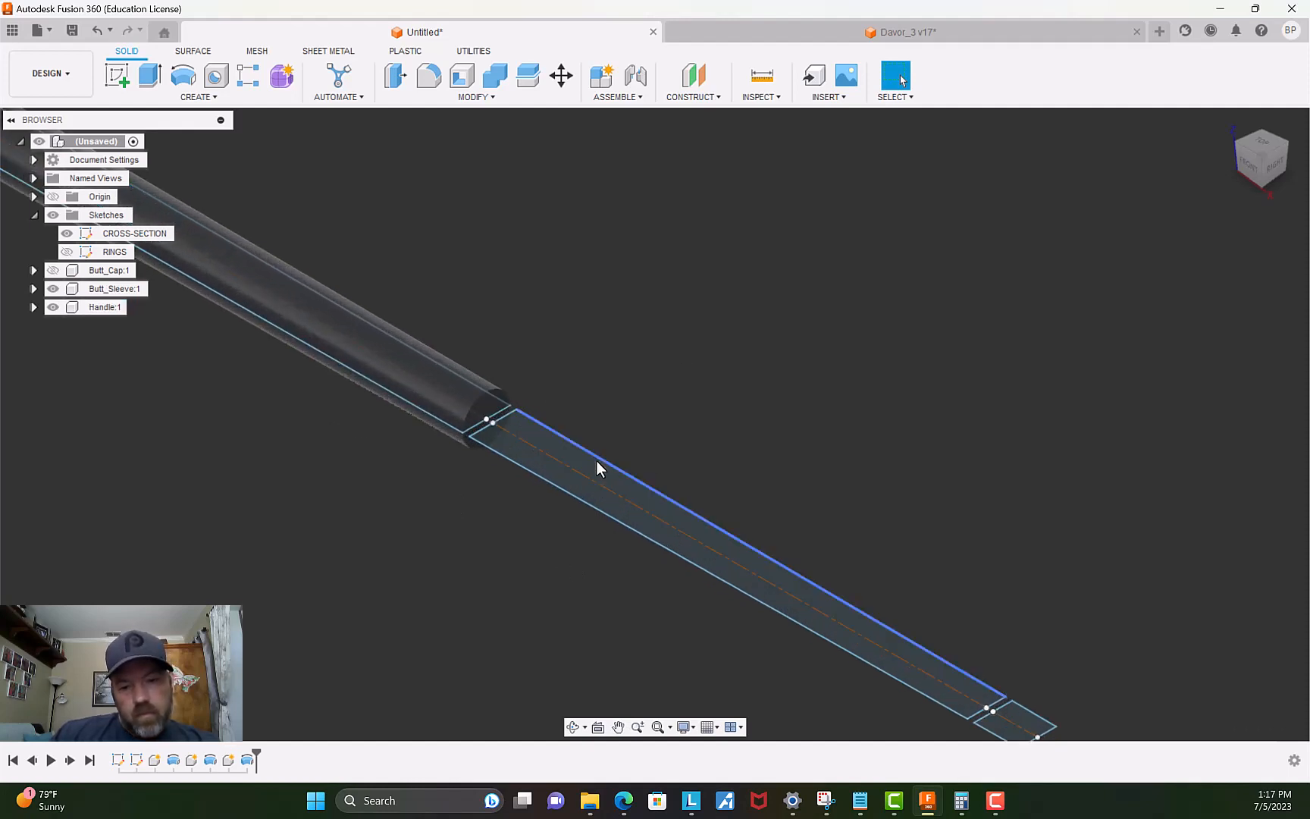
click(598, 475)
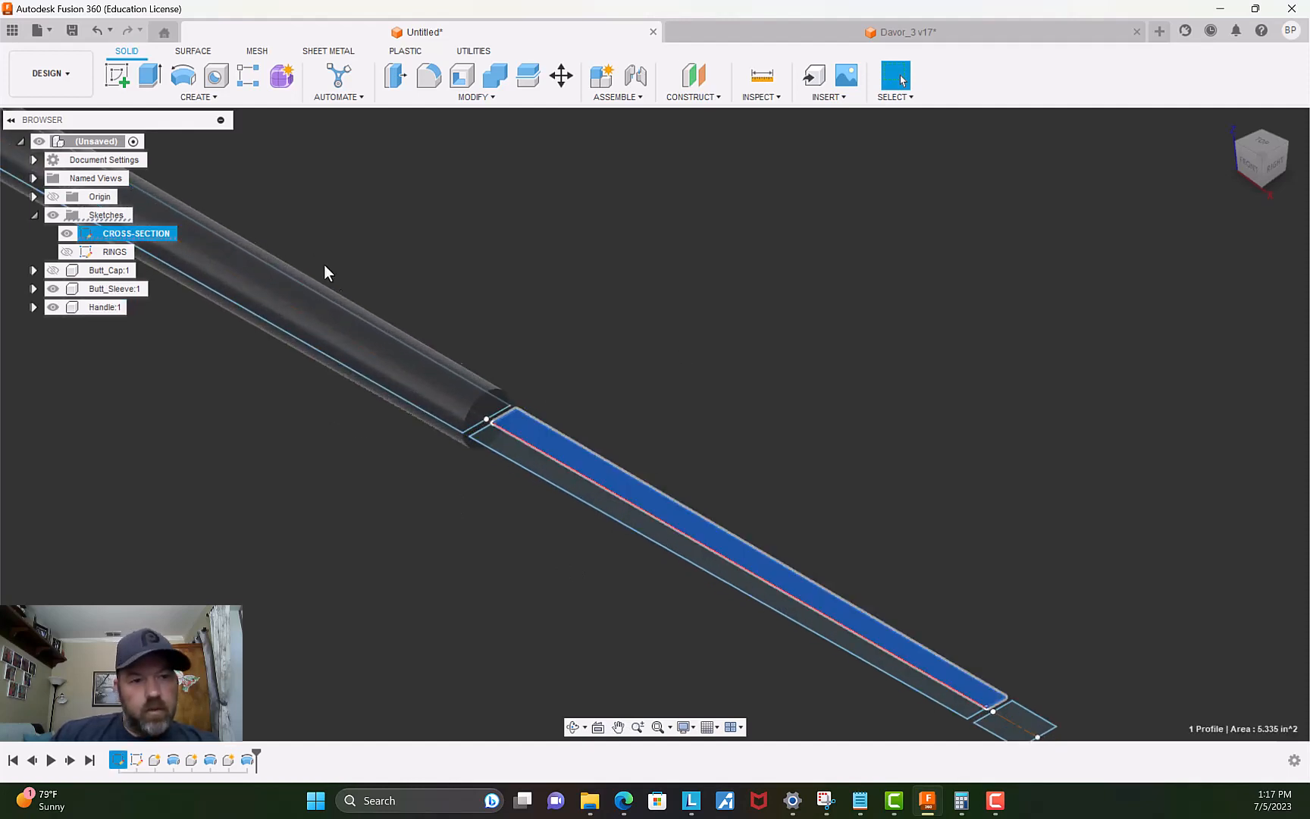
click(186, 80)
click(1213, 372)
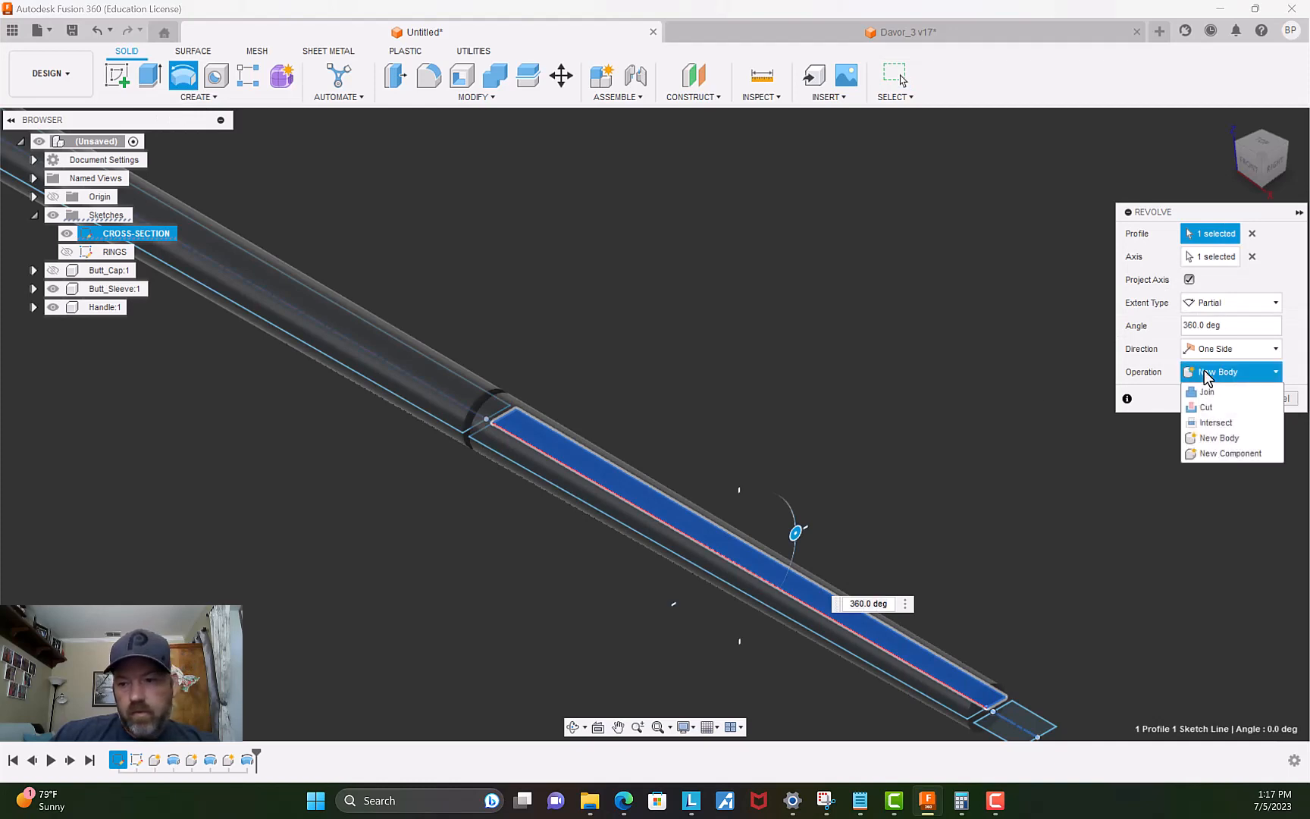
click(1232, 452)
click(1222, 398)
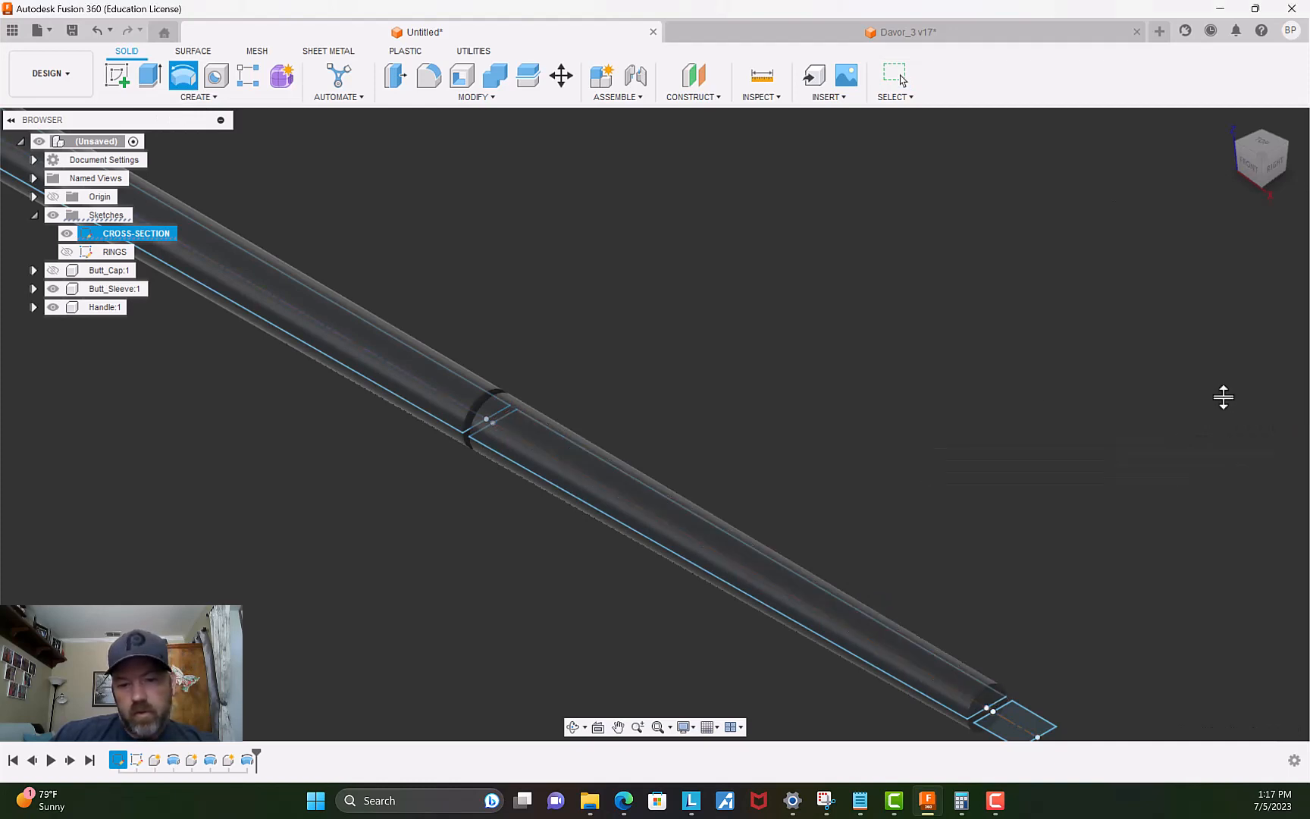
Rename the component revolved from the fourth section as ForeArm.
double_click(100, 328)
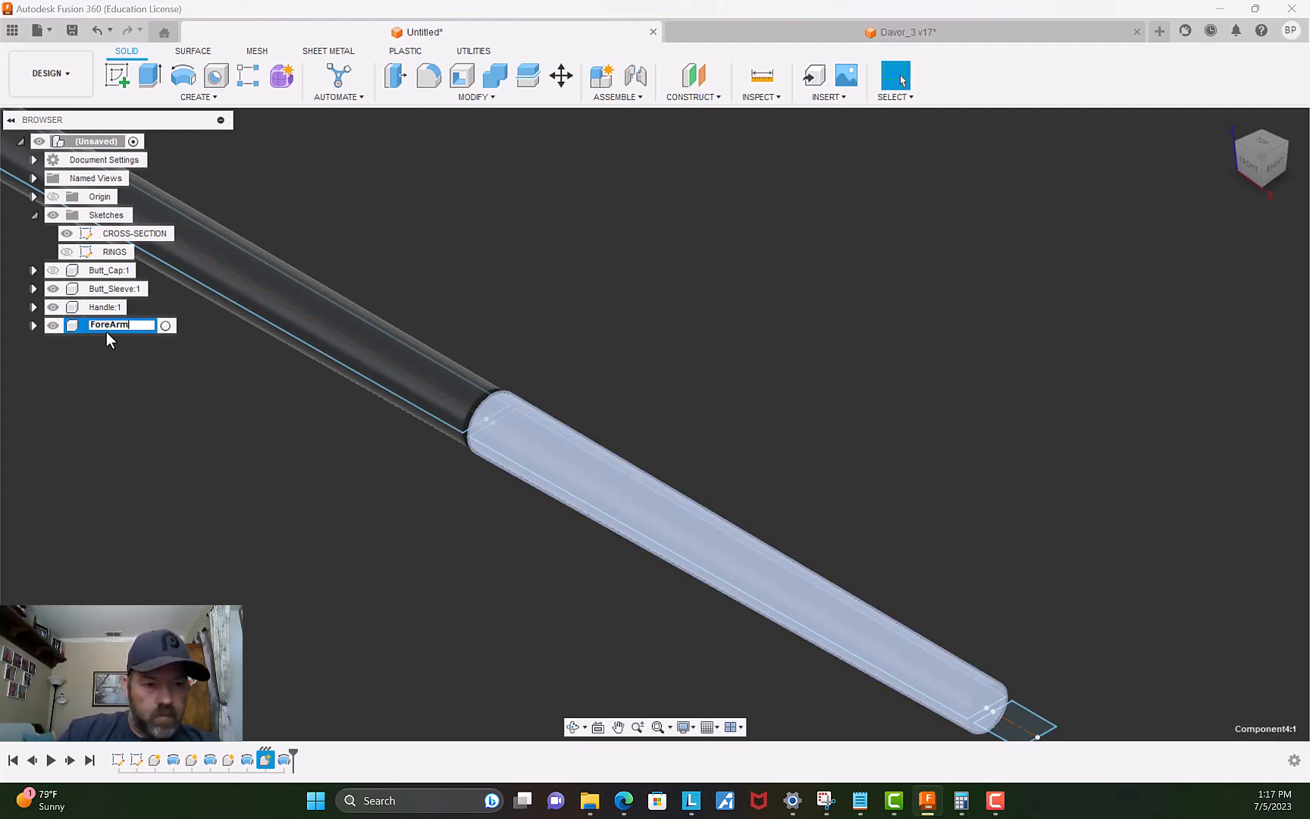
text(ForeArm)
key(Return)
Revolve the upper half of the short end section 360° about its centerline as a new component.
scroll(439, 478, down, 2)
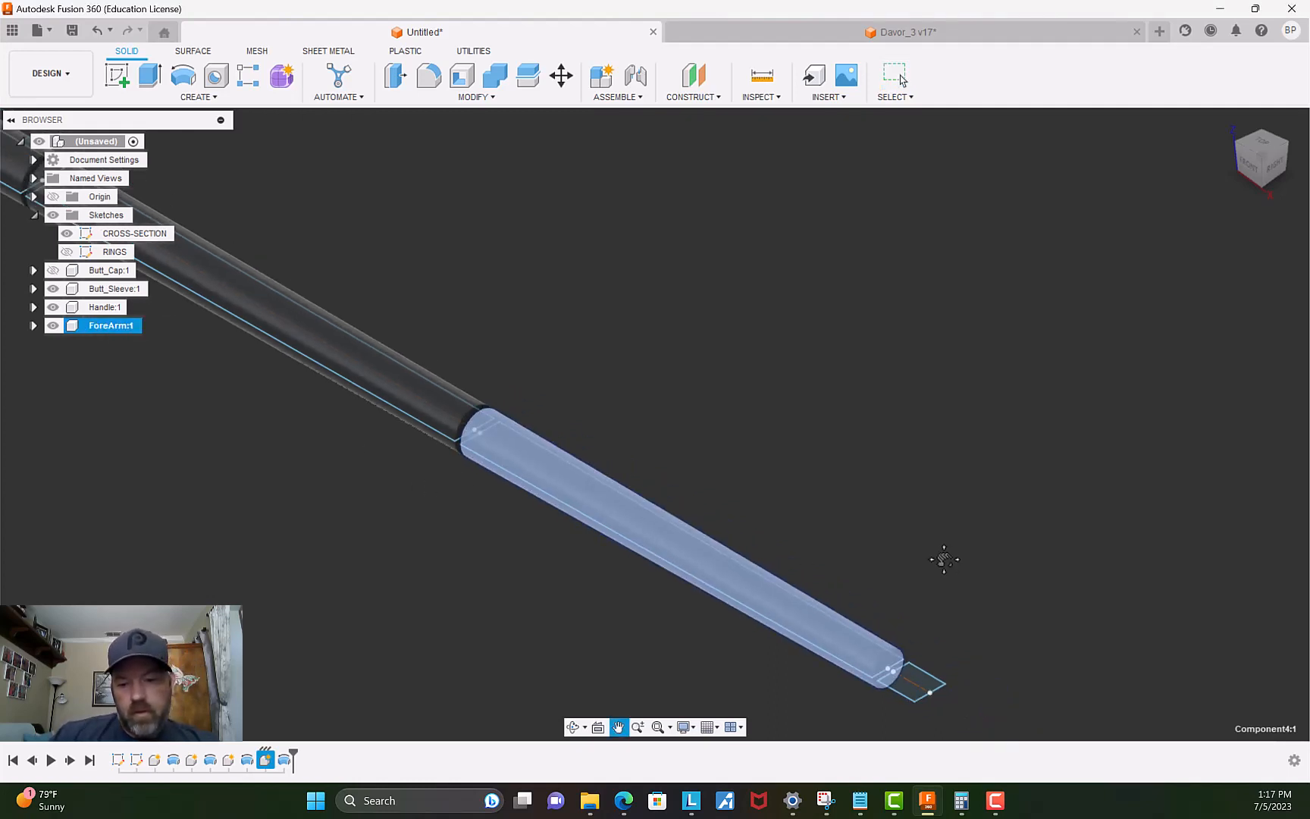
drag(944, 559, 760, 453)
key(Escape)
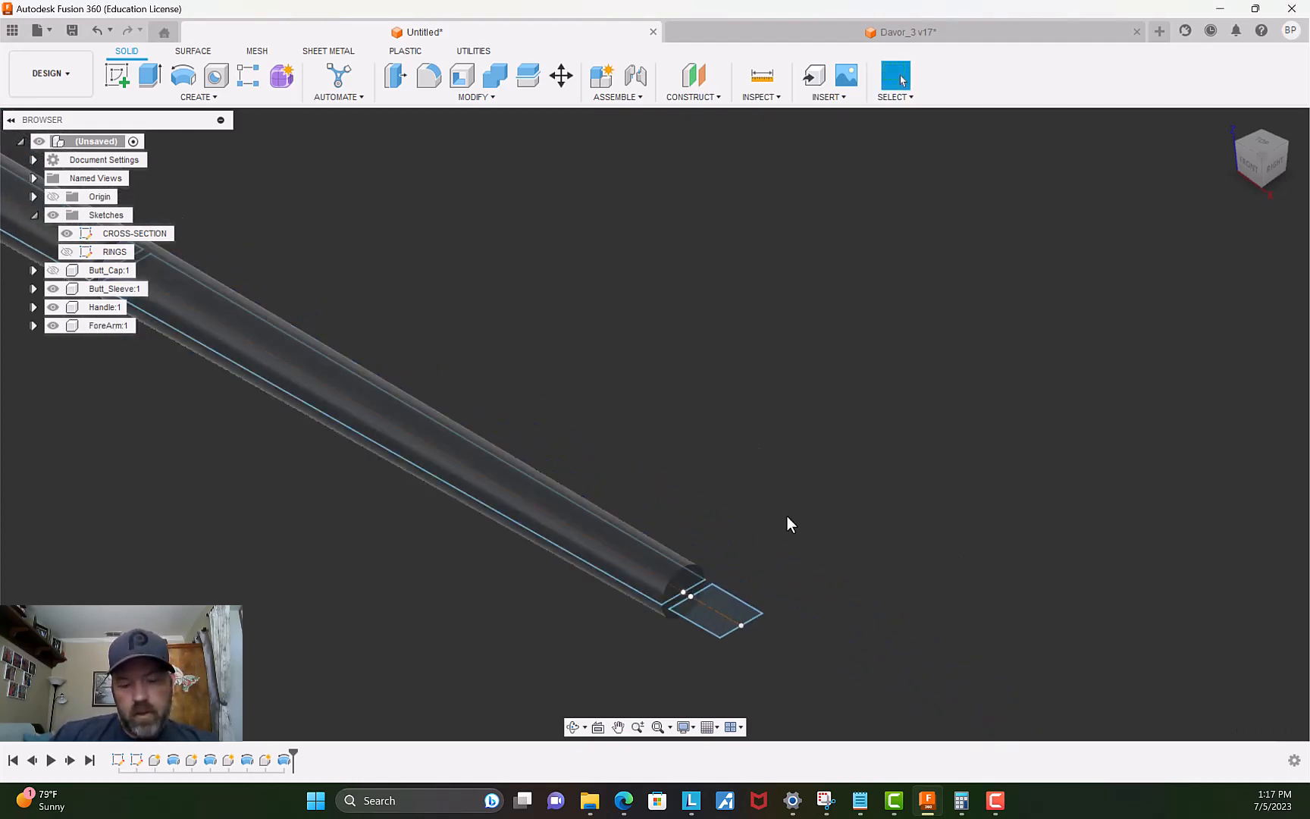
click(724, 607)
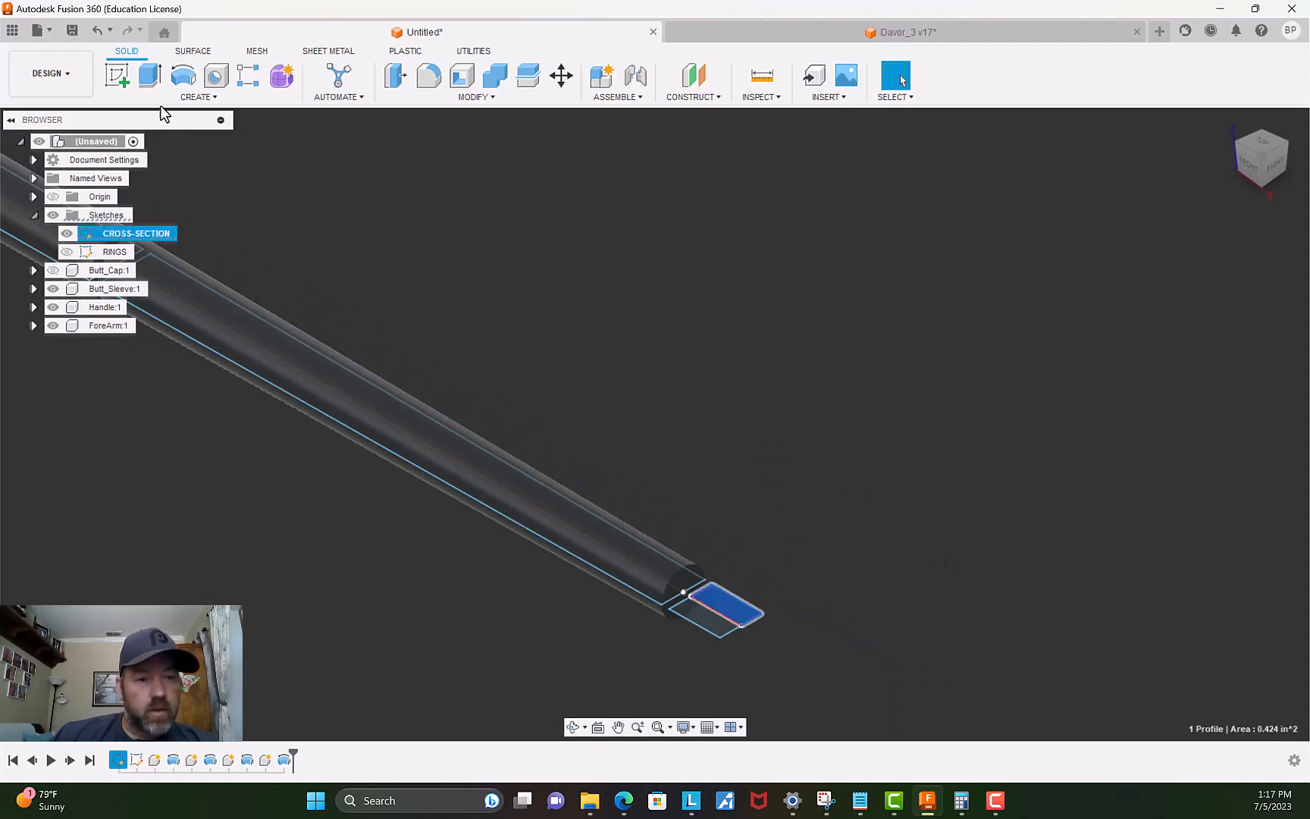
click(183, 76)
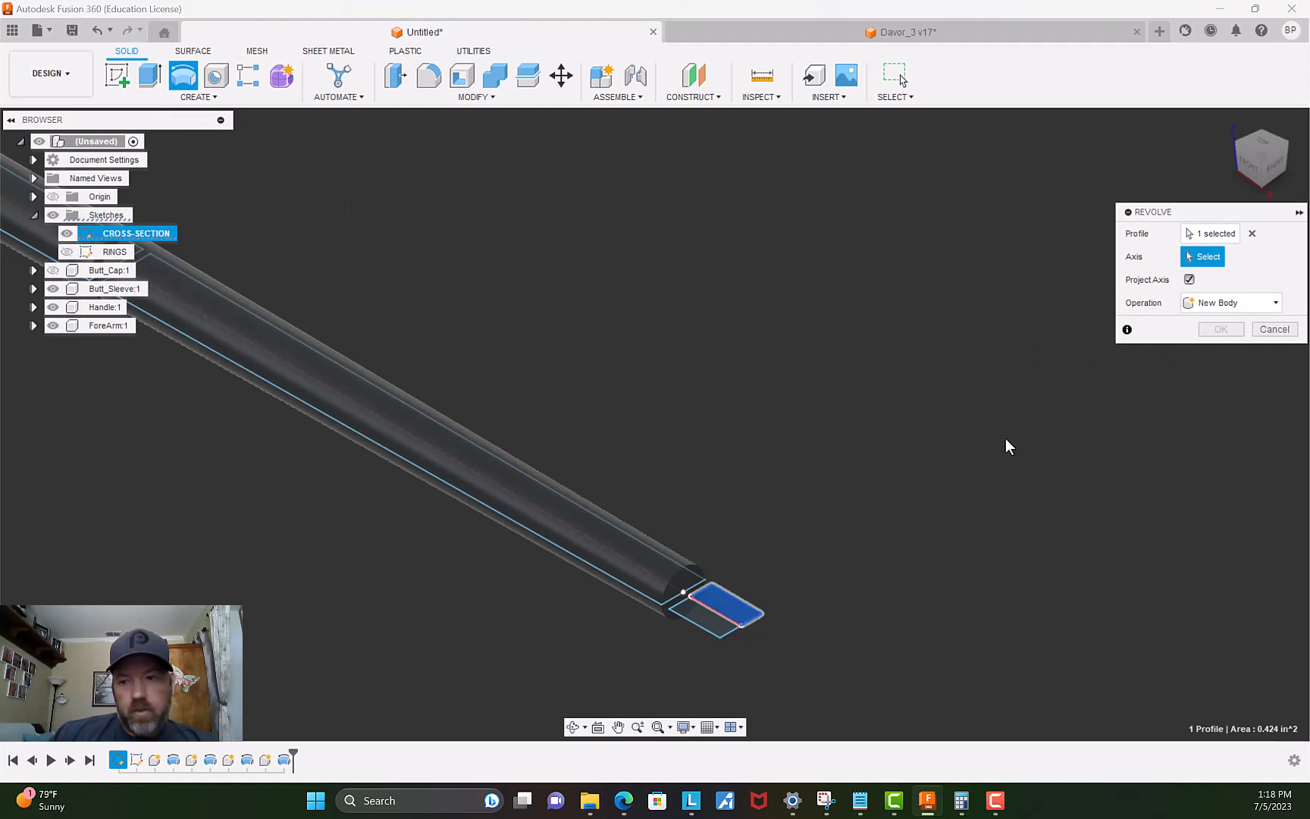
scroll(788, 532, up, 5)
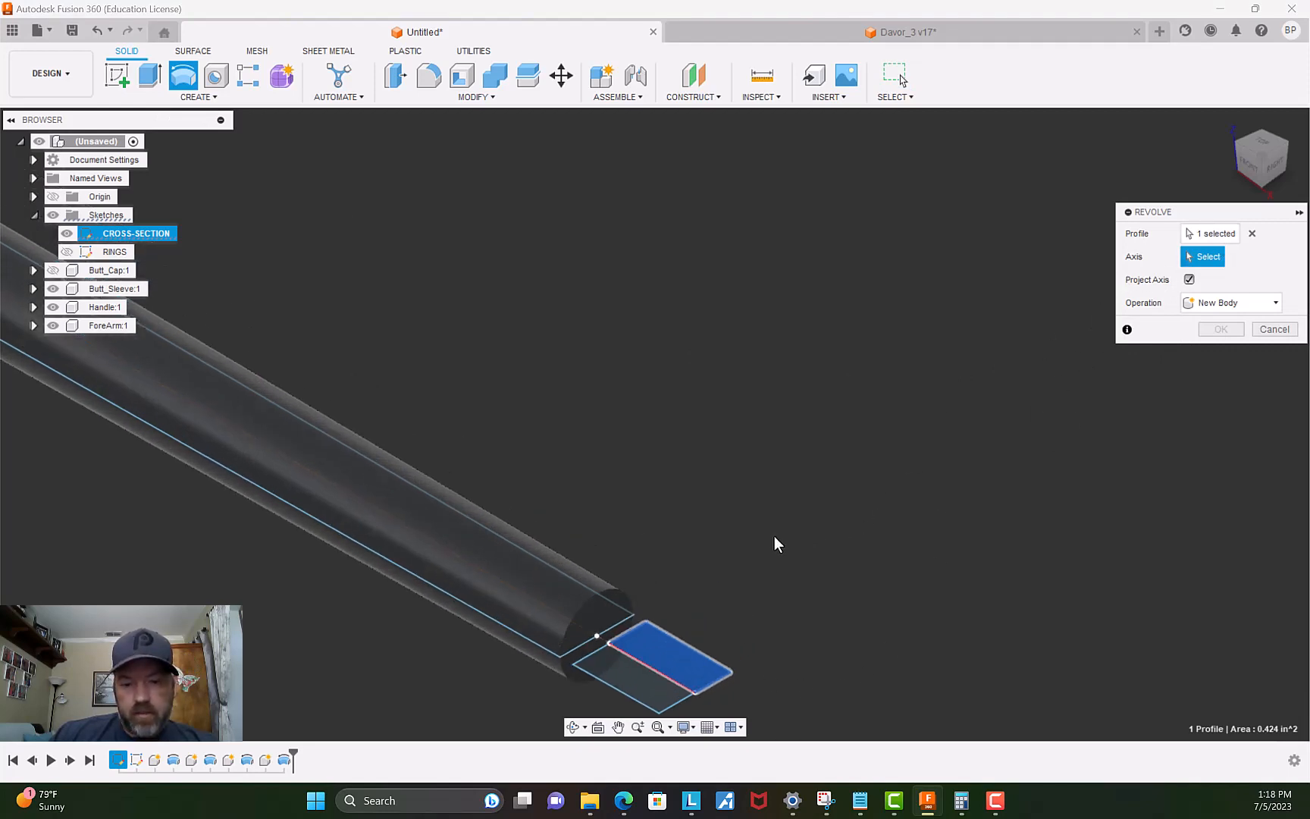
click(1187, 279)
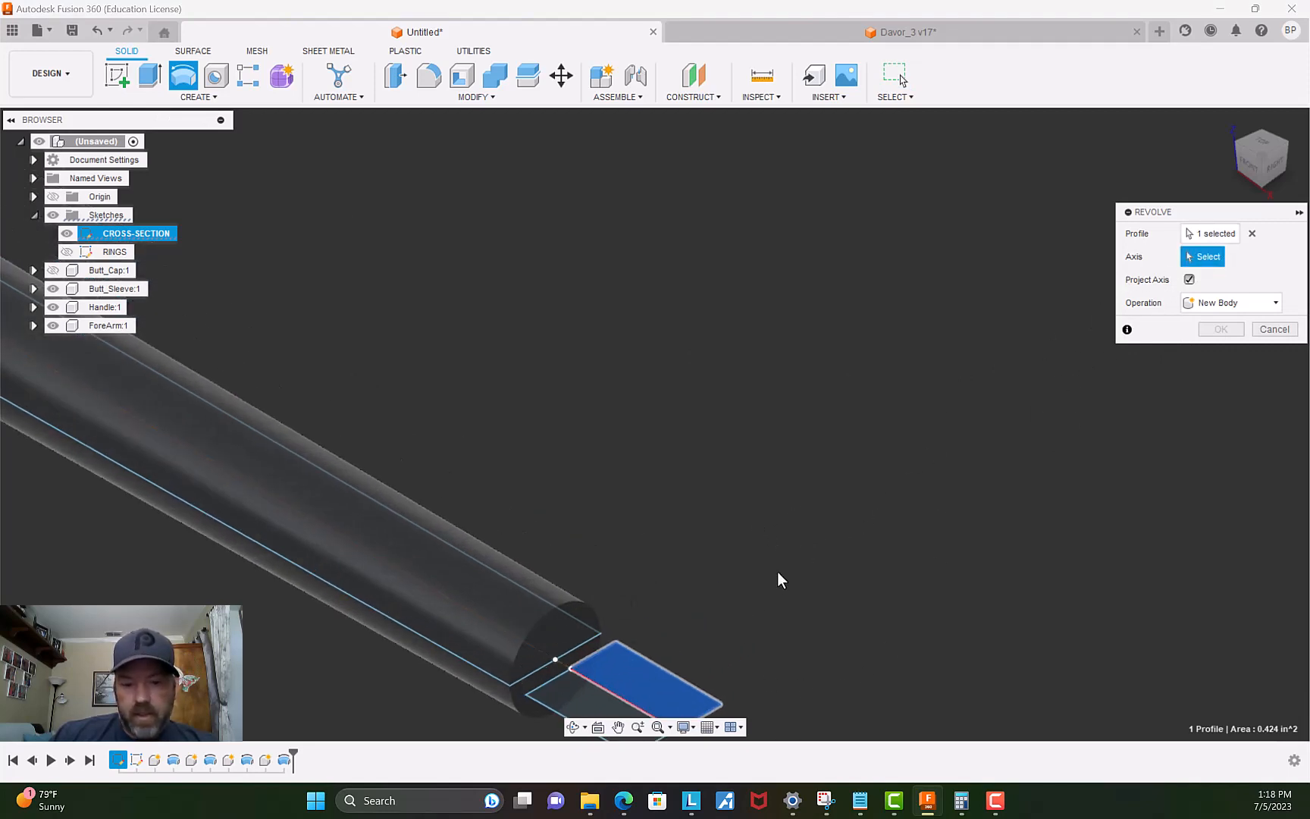
click(603, 689)
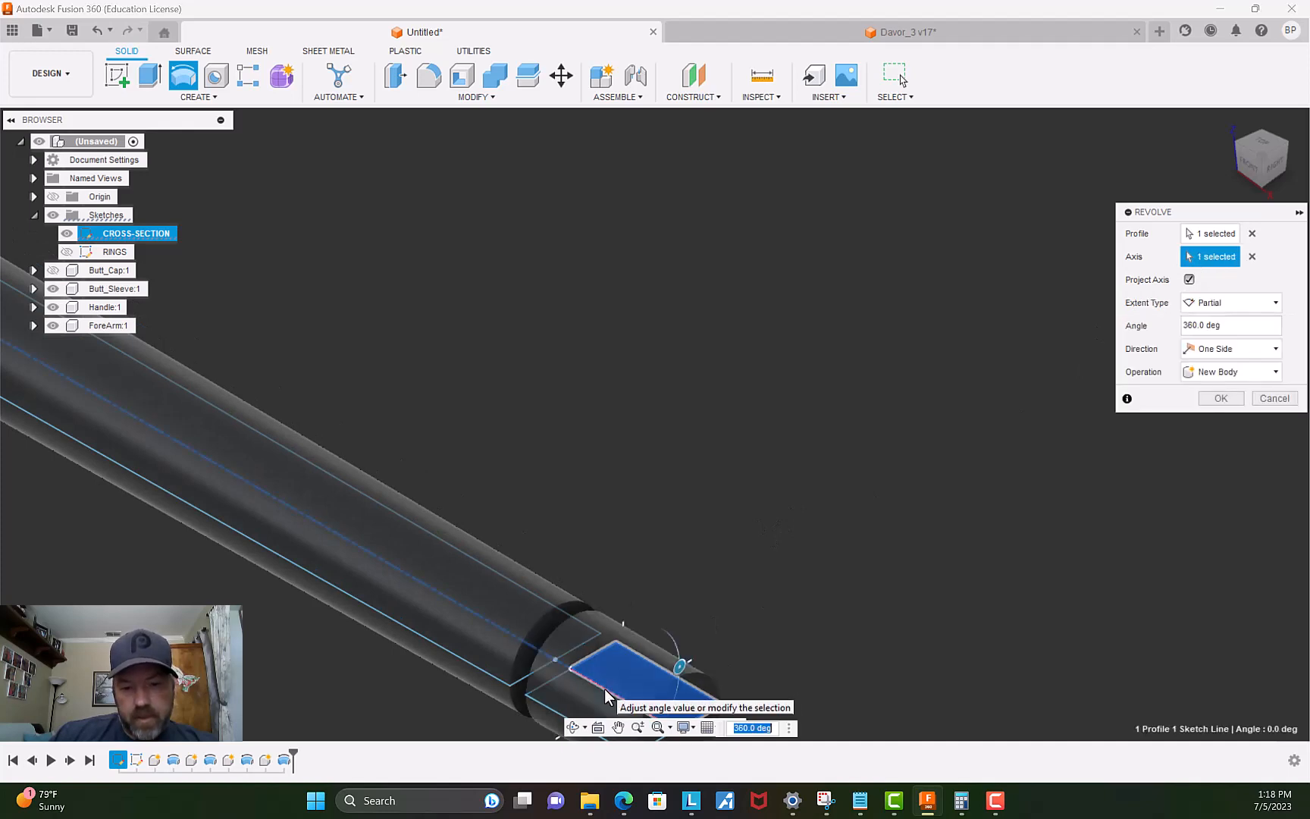
click(1211, 371)
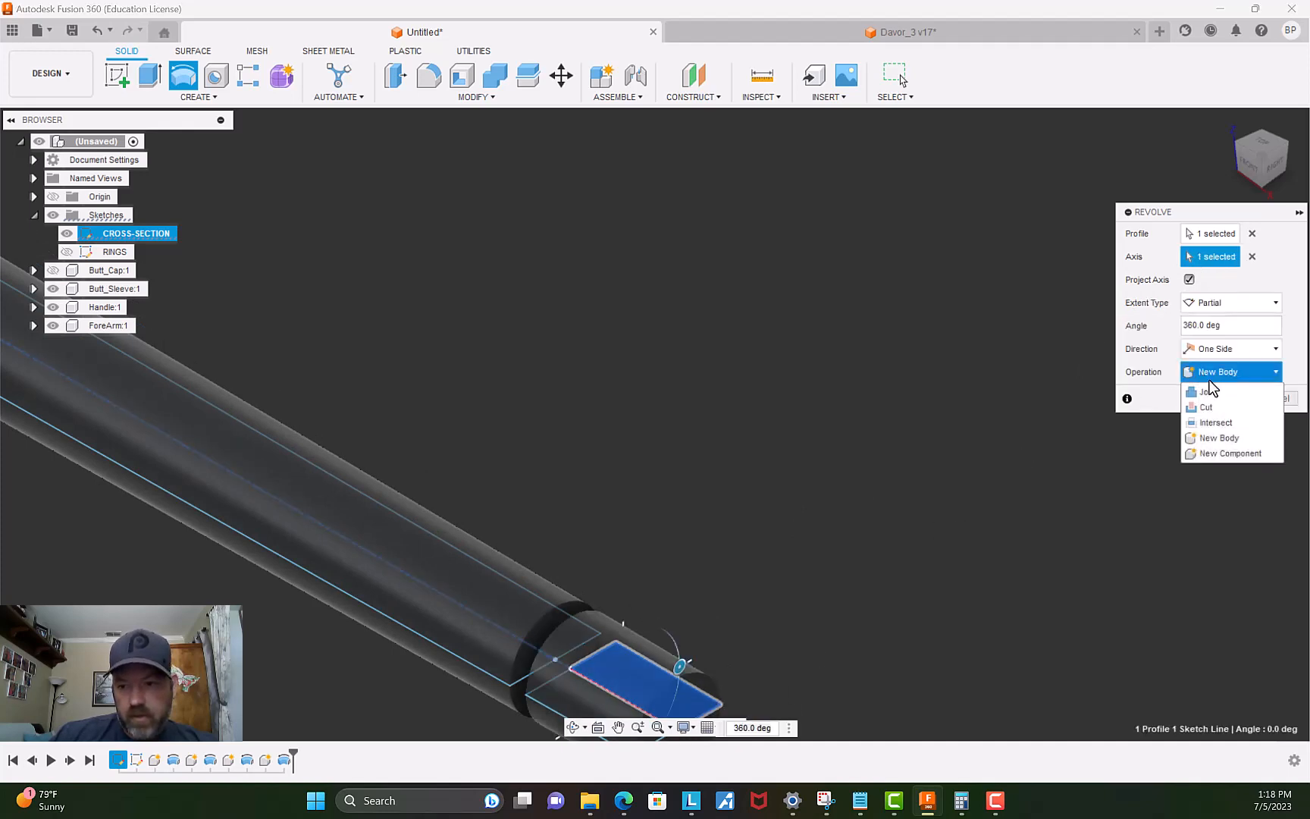
click(1214, 458)
click(1219, 398)
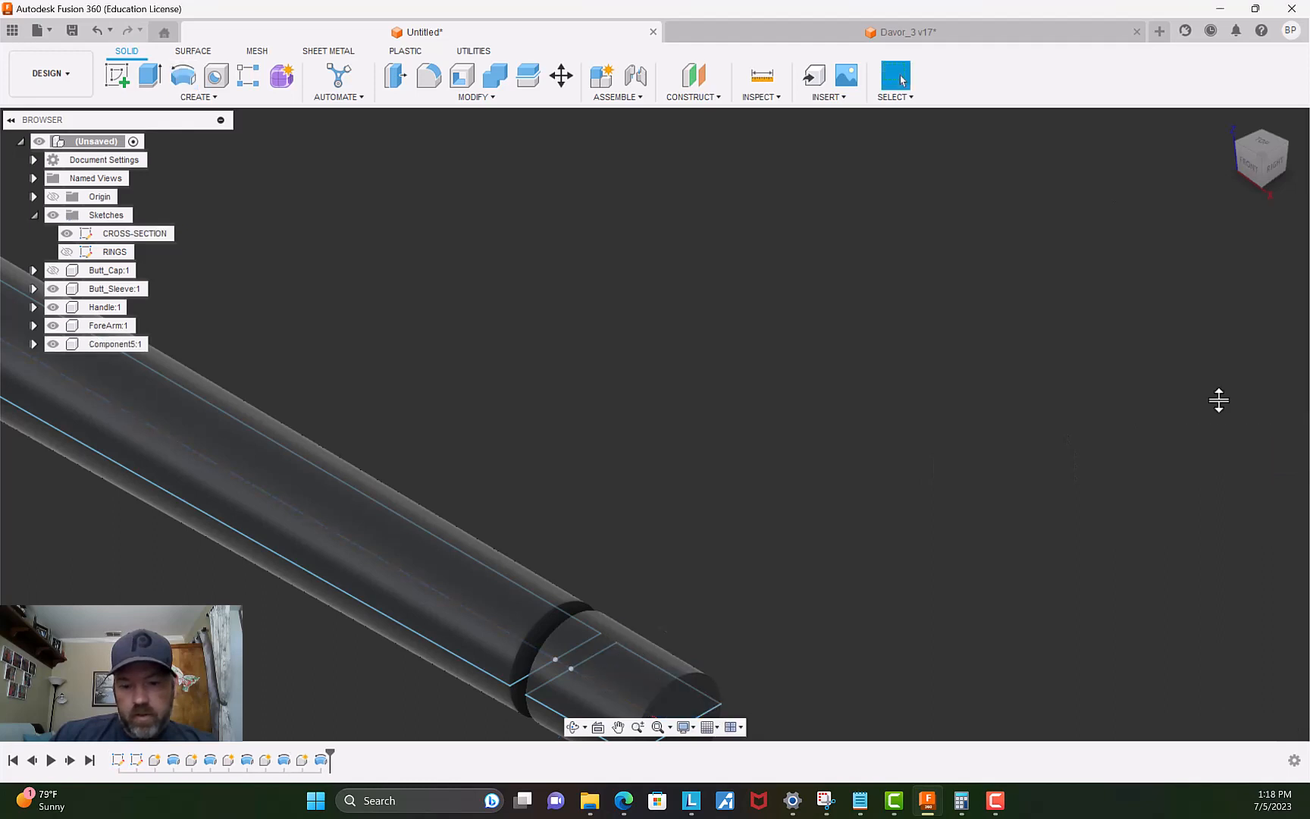
Rename the component revolved from the short end section as JointCollar.
click(102, 345)
click(103, 346)
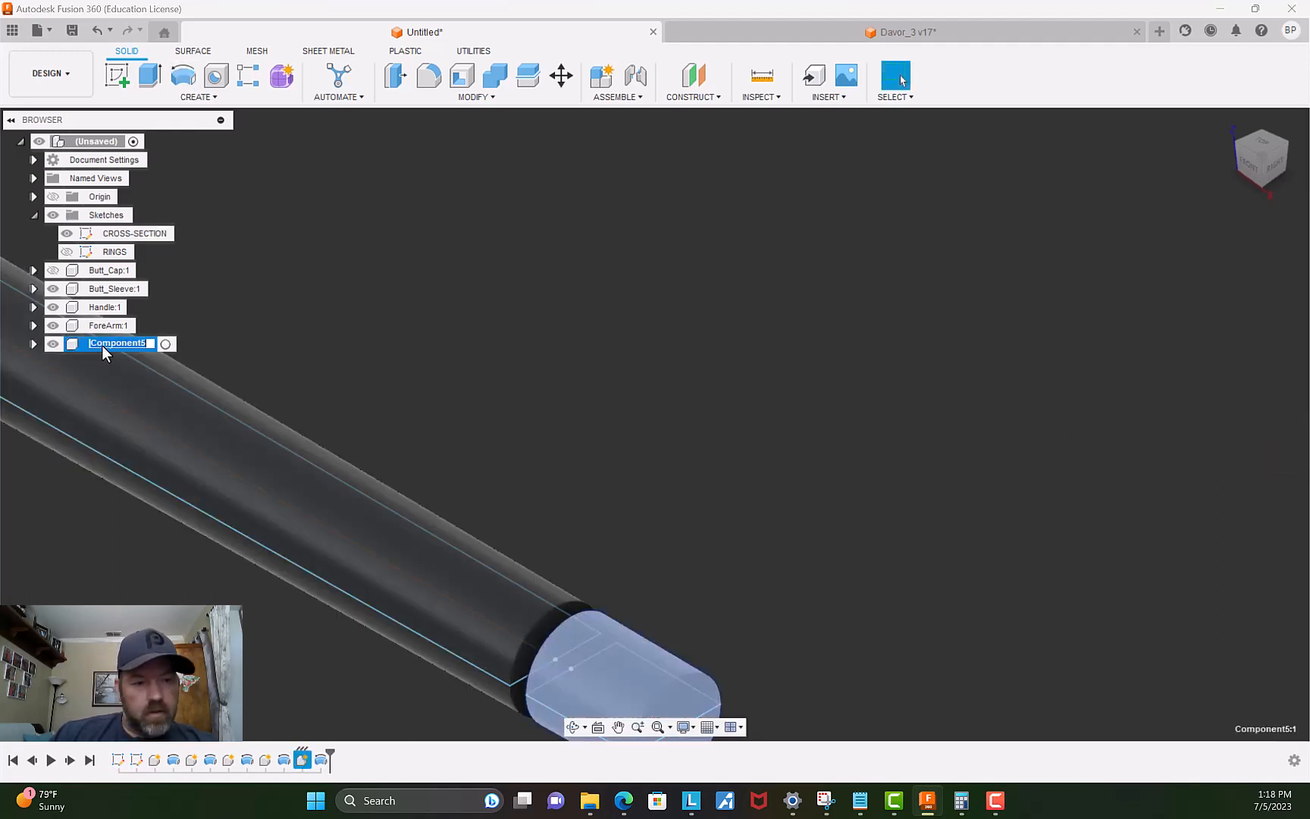
text(Joint)
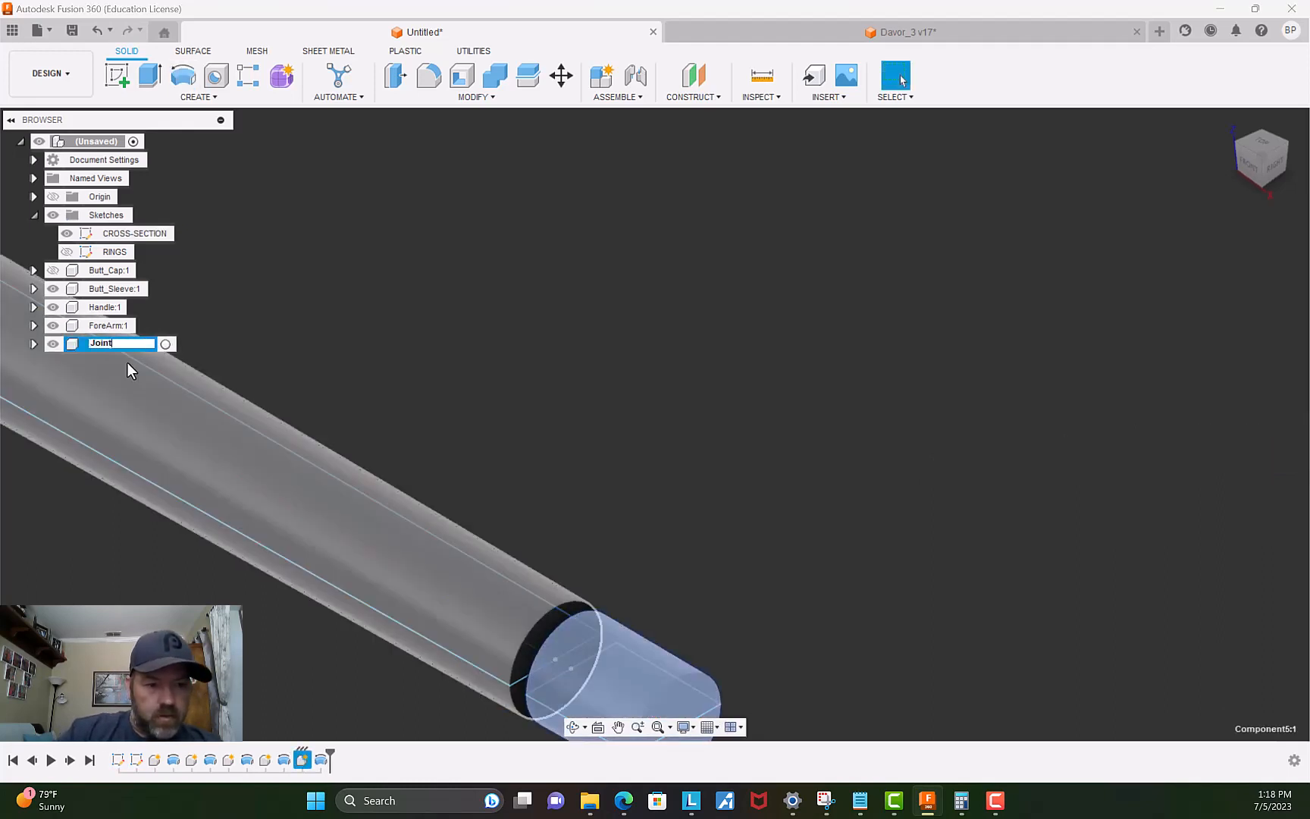
text(Collar)
key(Return)
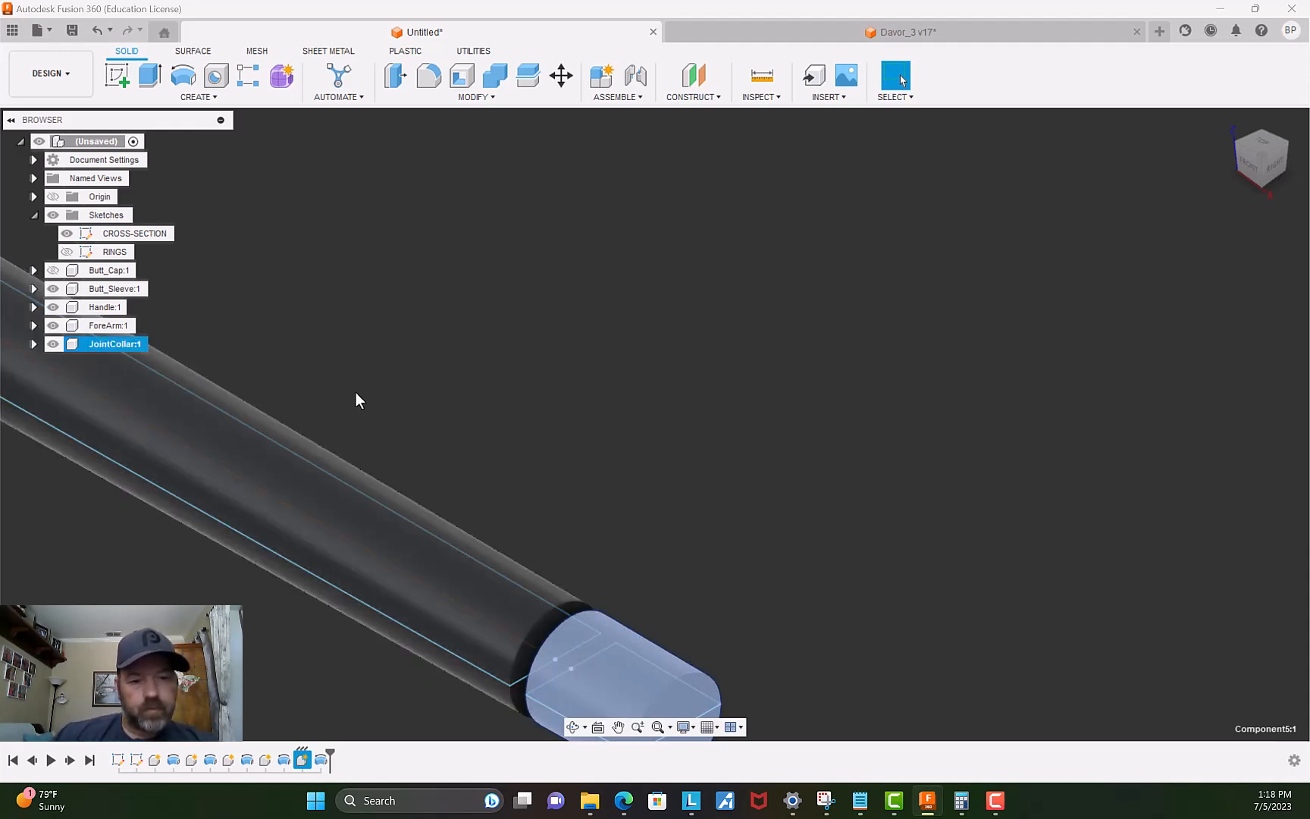
Hide the CROSS-SECTION sketch so only the revolved components are displayed.
click(438, 356)
scroll(447, 334, down, 3)
middle_drag(456, 312, 979, 389)
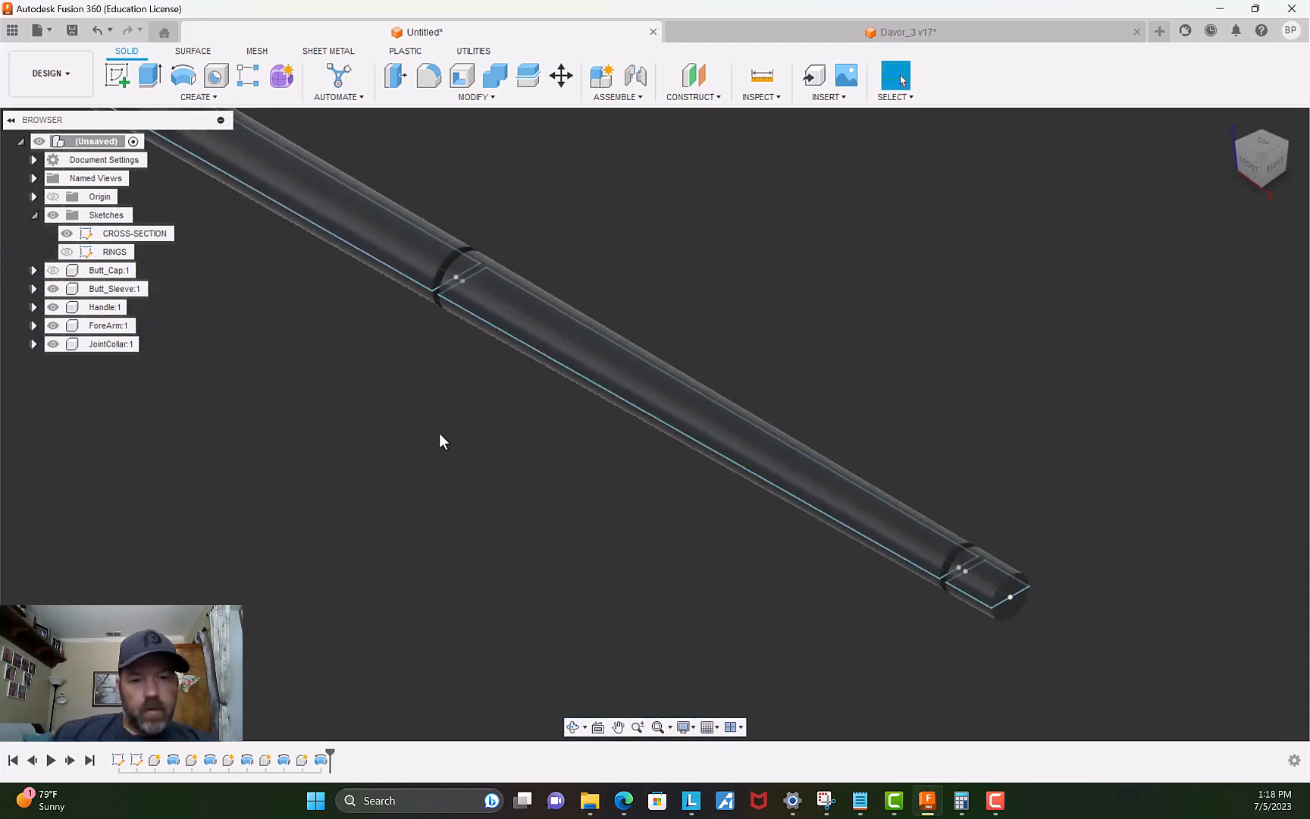
middle_drag(439, 441, 740, 646)
scroll(740, 646, down, 2)
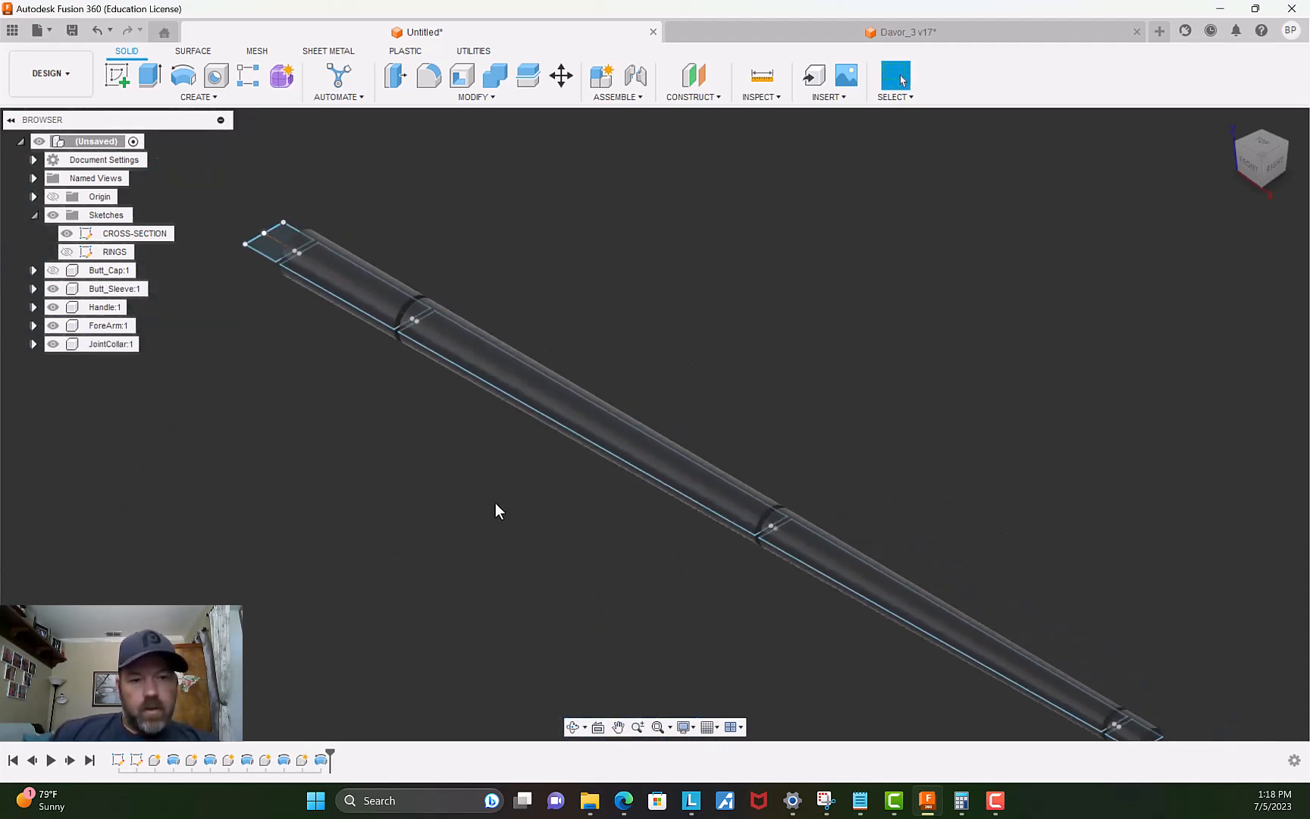
click(67, 233)
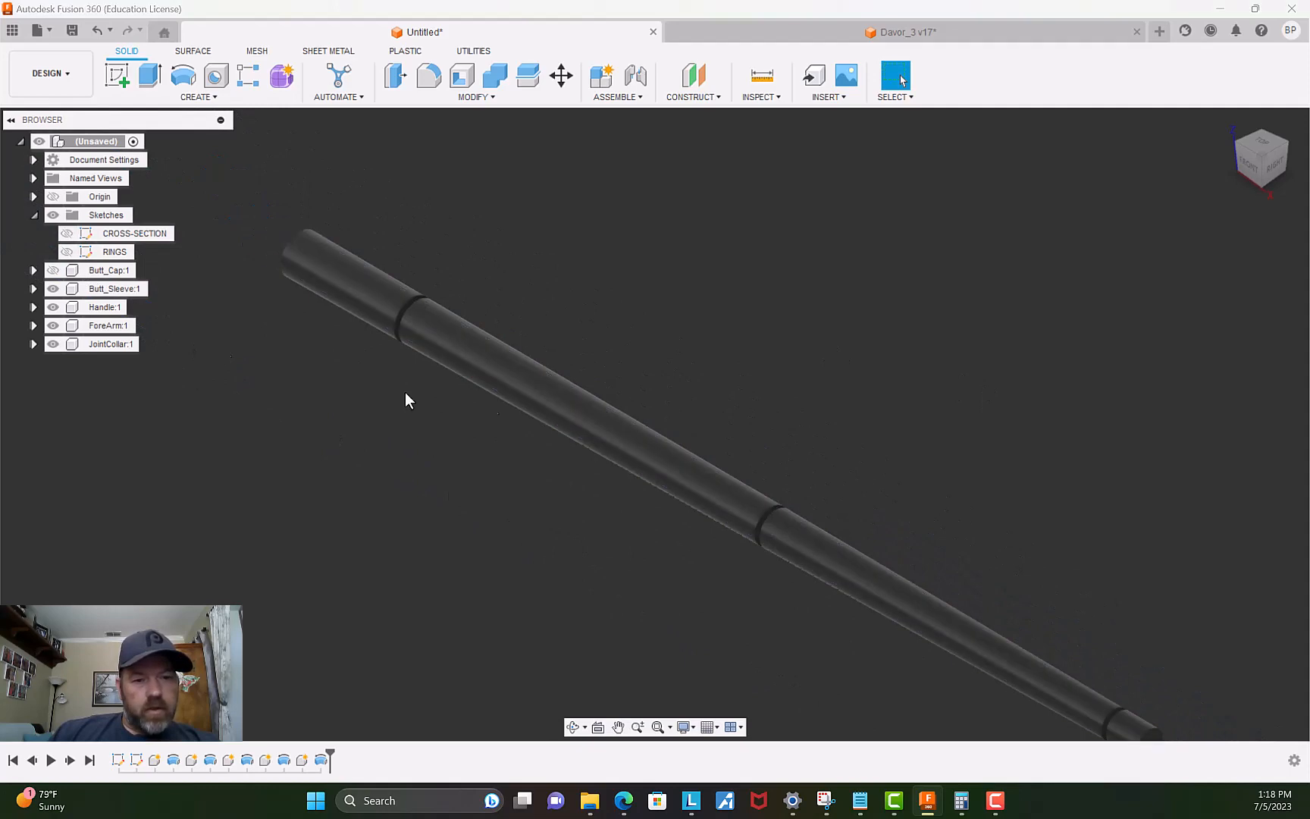
Hide the Butt_Sleeve, Handle, ForeArm and JointCollar components and show the RINGS sketch.
click(1246, 165)
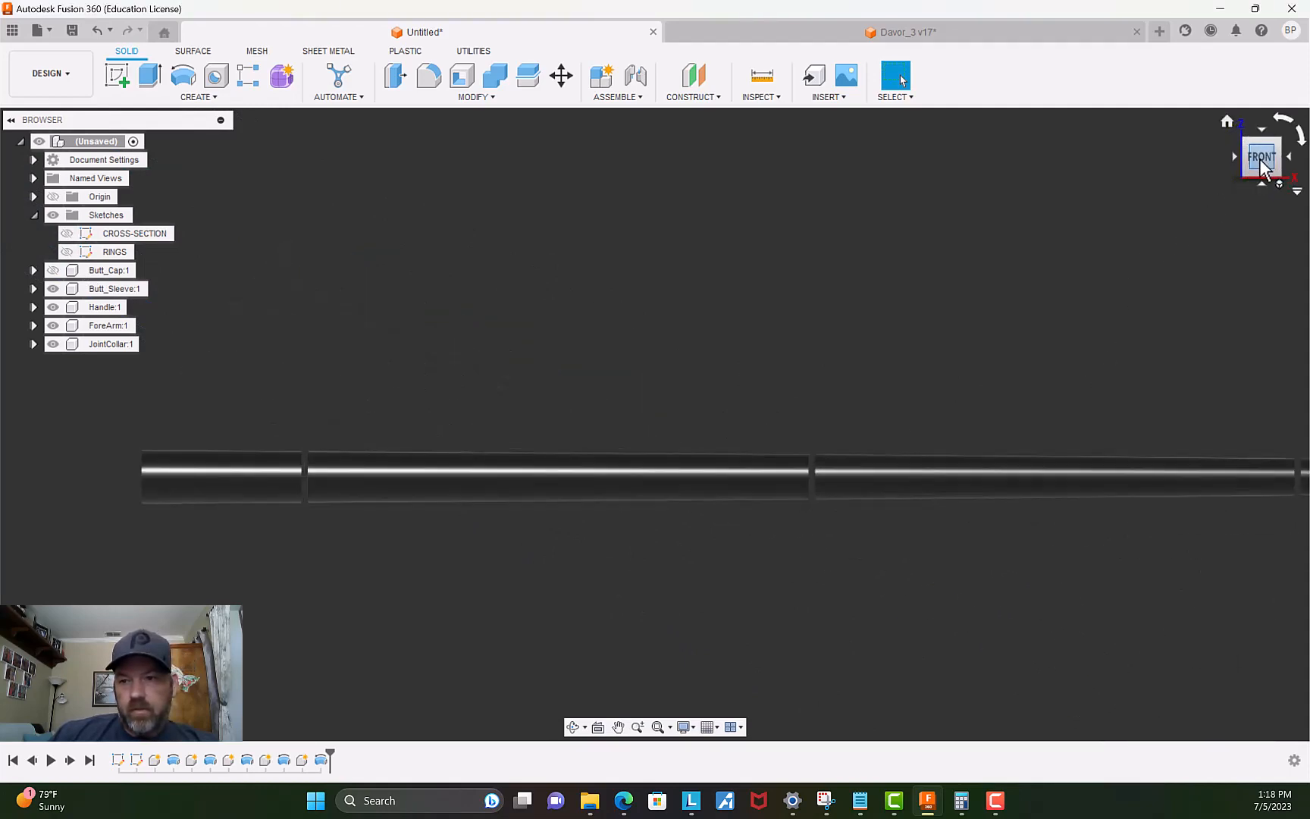
click(1227, 122)
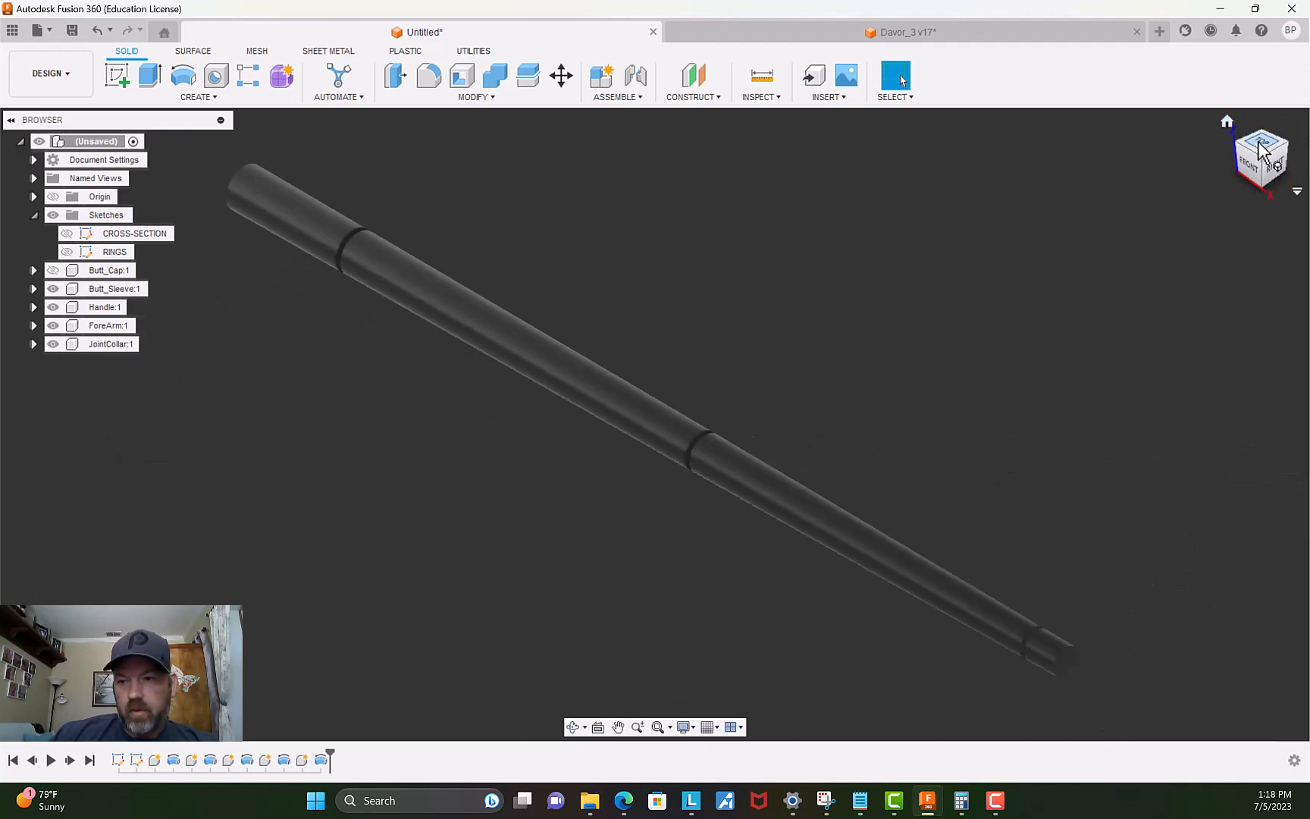
click(1273, 141)
click(1278, 132)
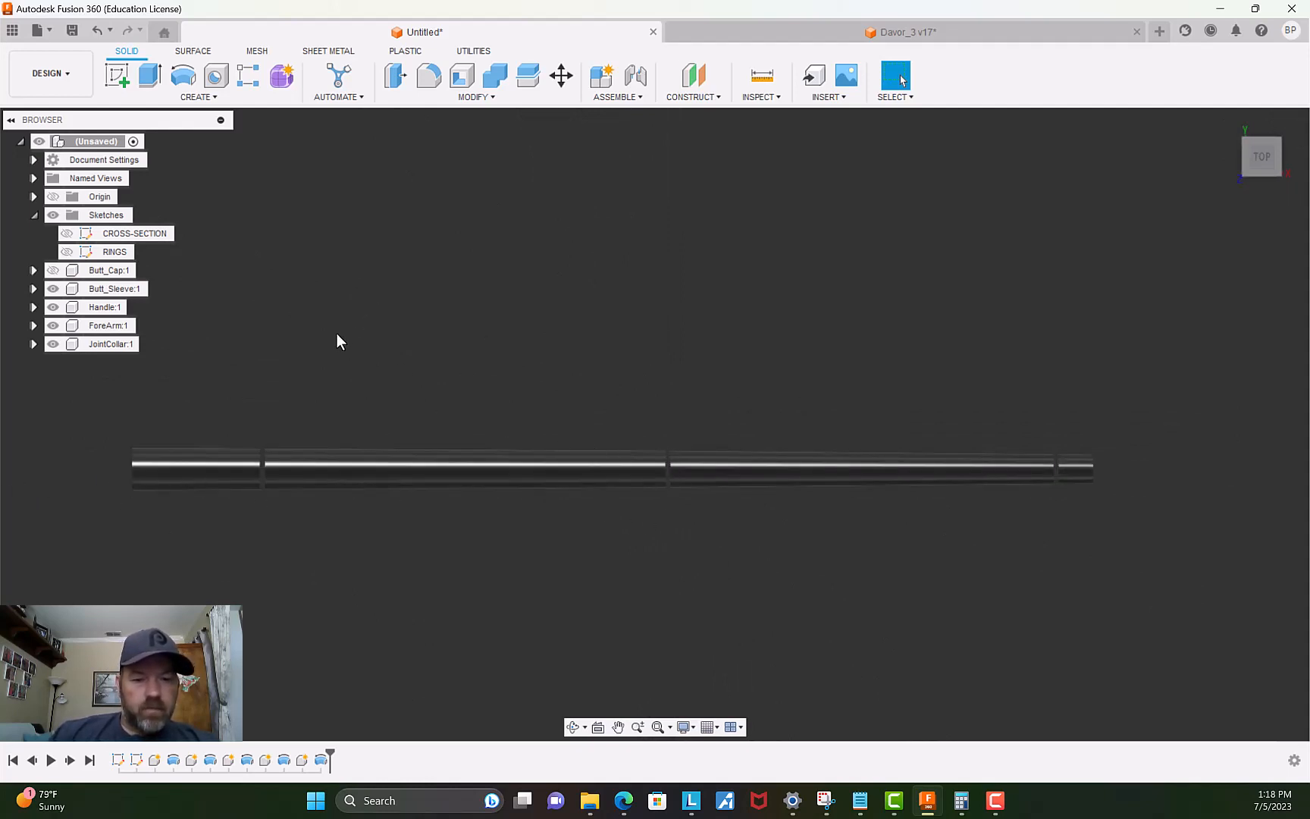
scroll(218, 341, up, 2)
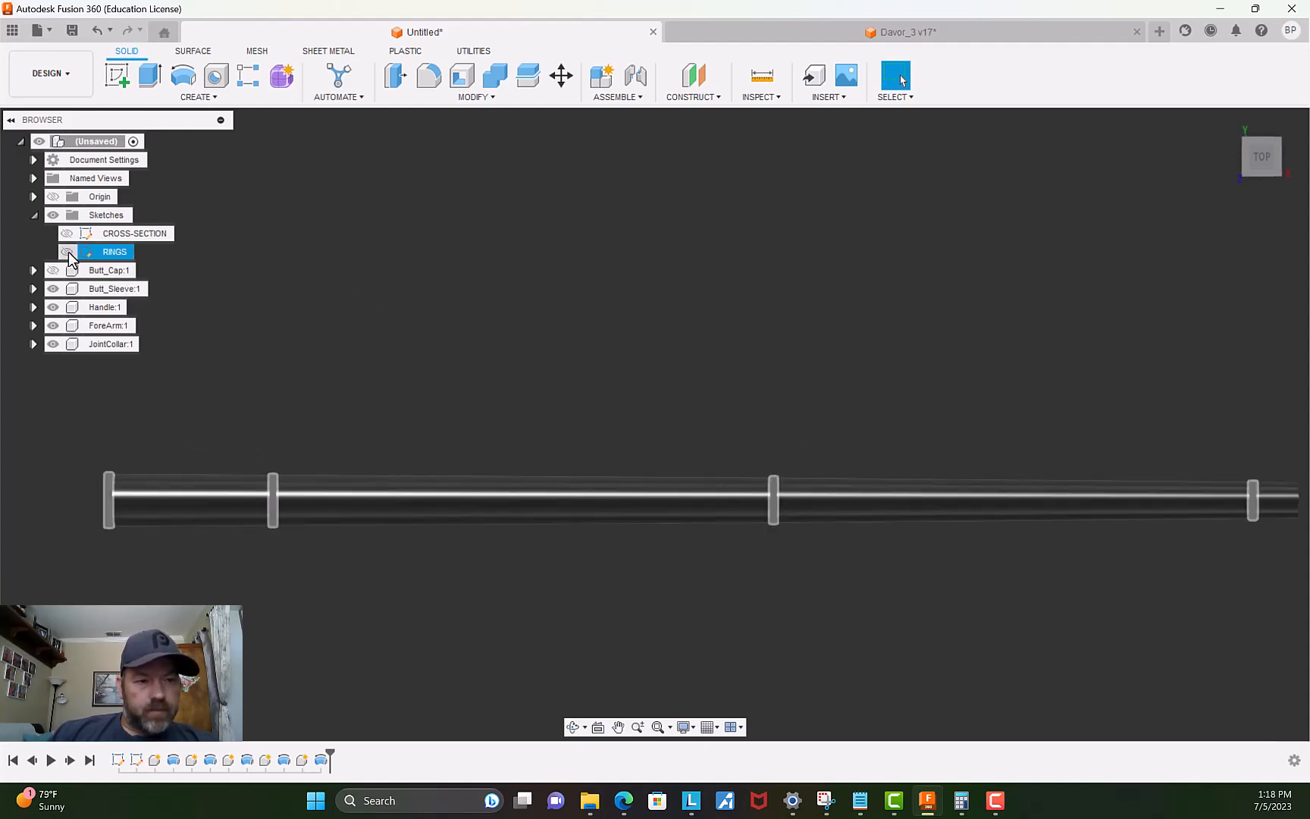
click(65, 291)
click(54, 289)
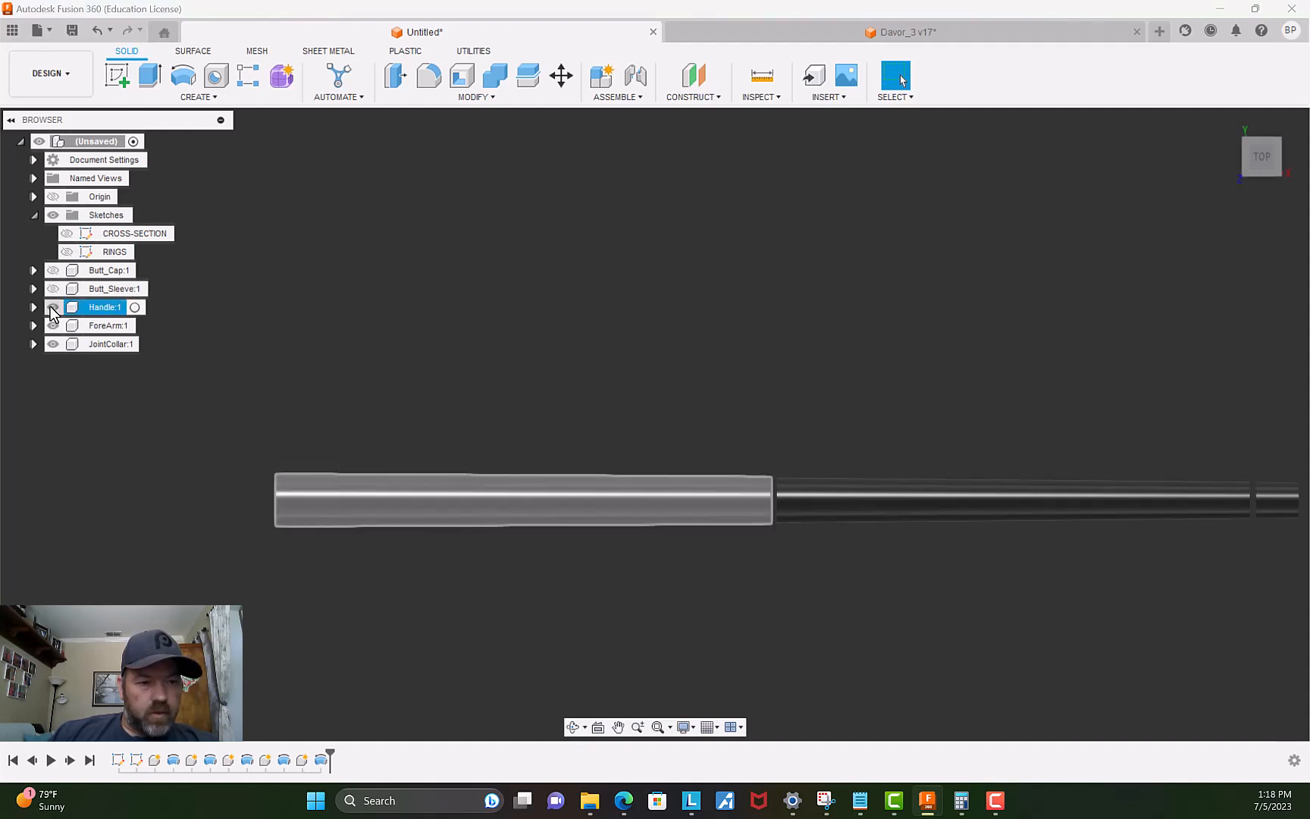
click(53, 307)
click(53, 325)
click(53, 344)
click(67, 252)
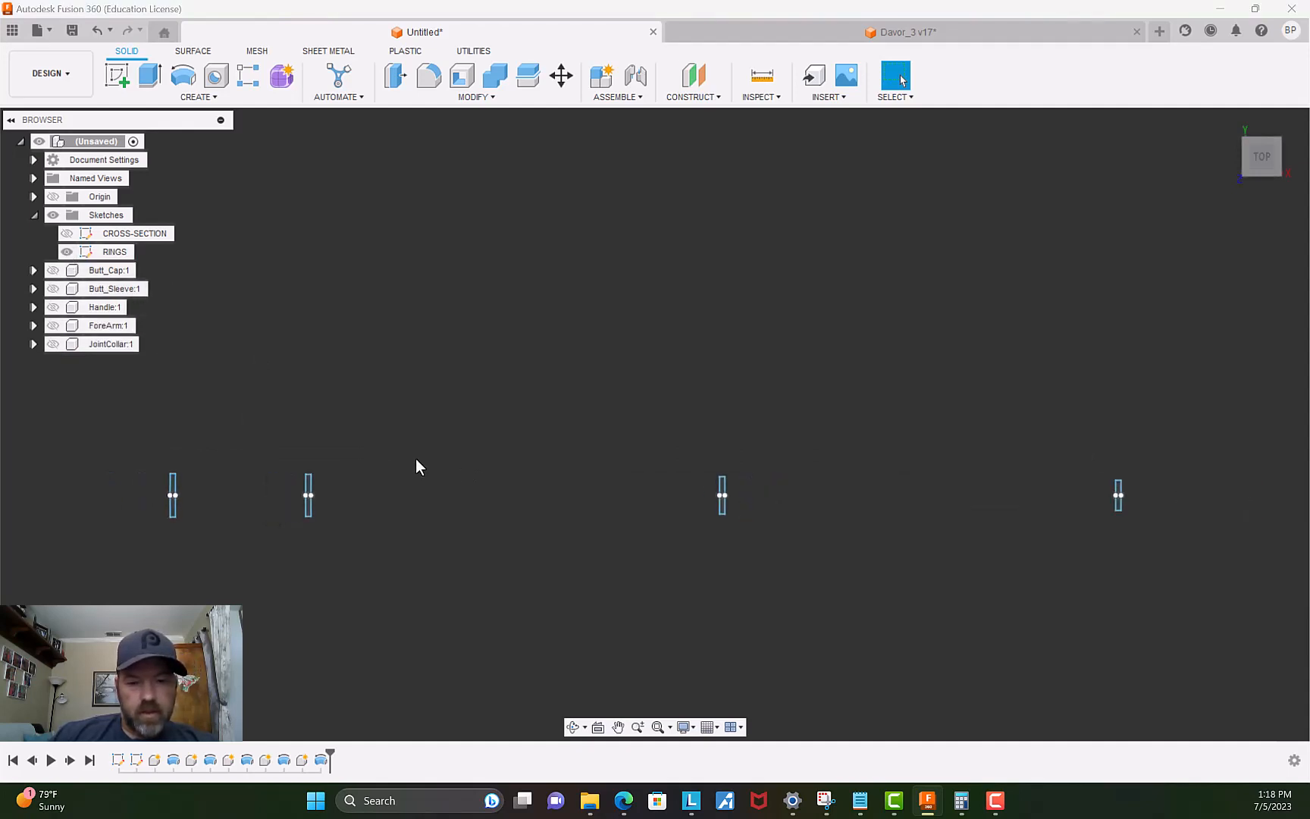
Examine the narrow ring profiles of the RINGS sketch along the cue's length.
scroll(402, 466, up, 5)
middle_drag(342, 477, 826, 408)
scroll(461, 427, up, 8)
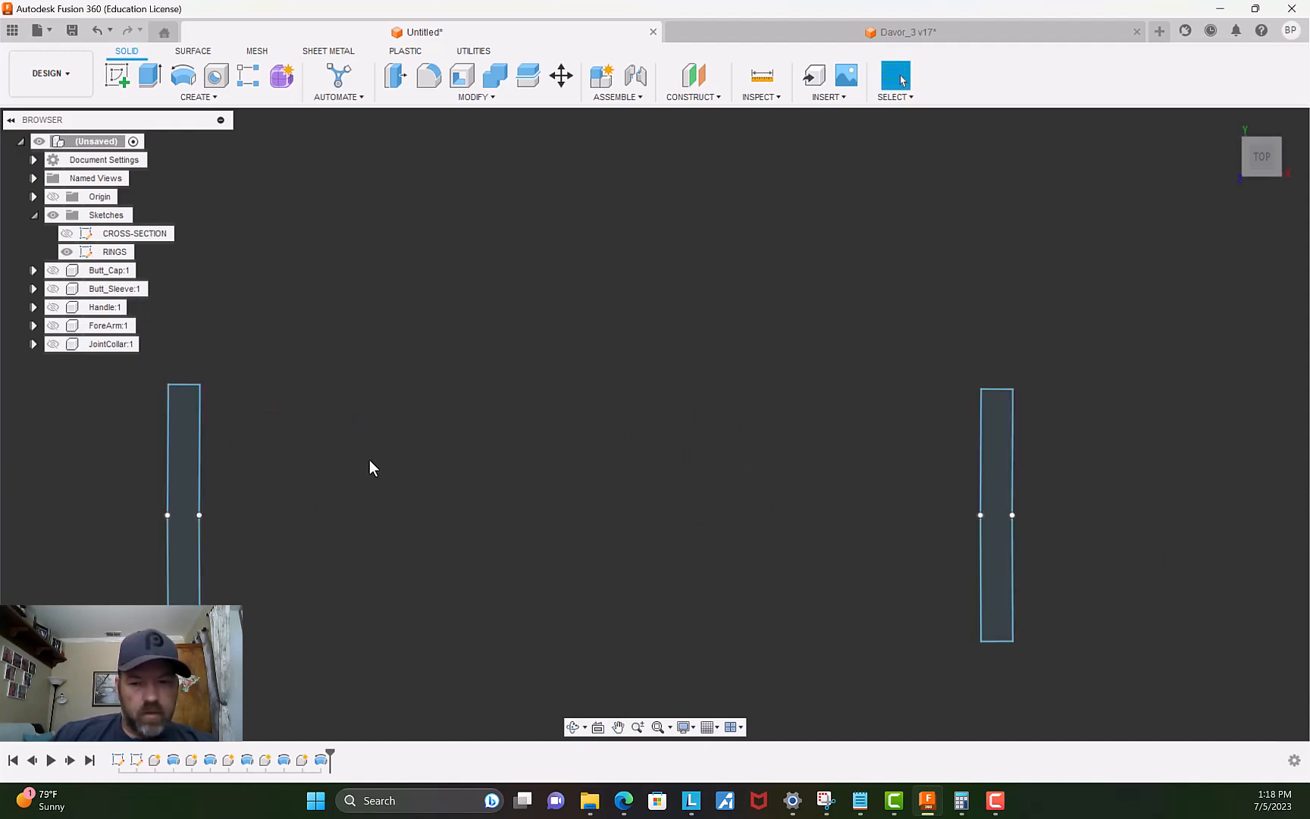
scroll(371, 458, down, 4)
scroll(372, 456, up, 4)
scroll(372, 456, down, 3)
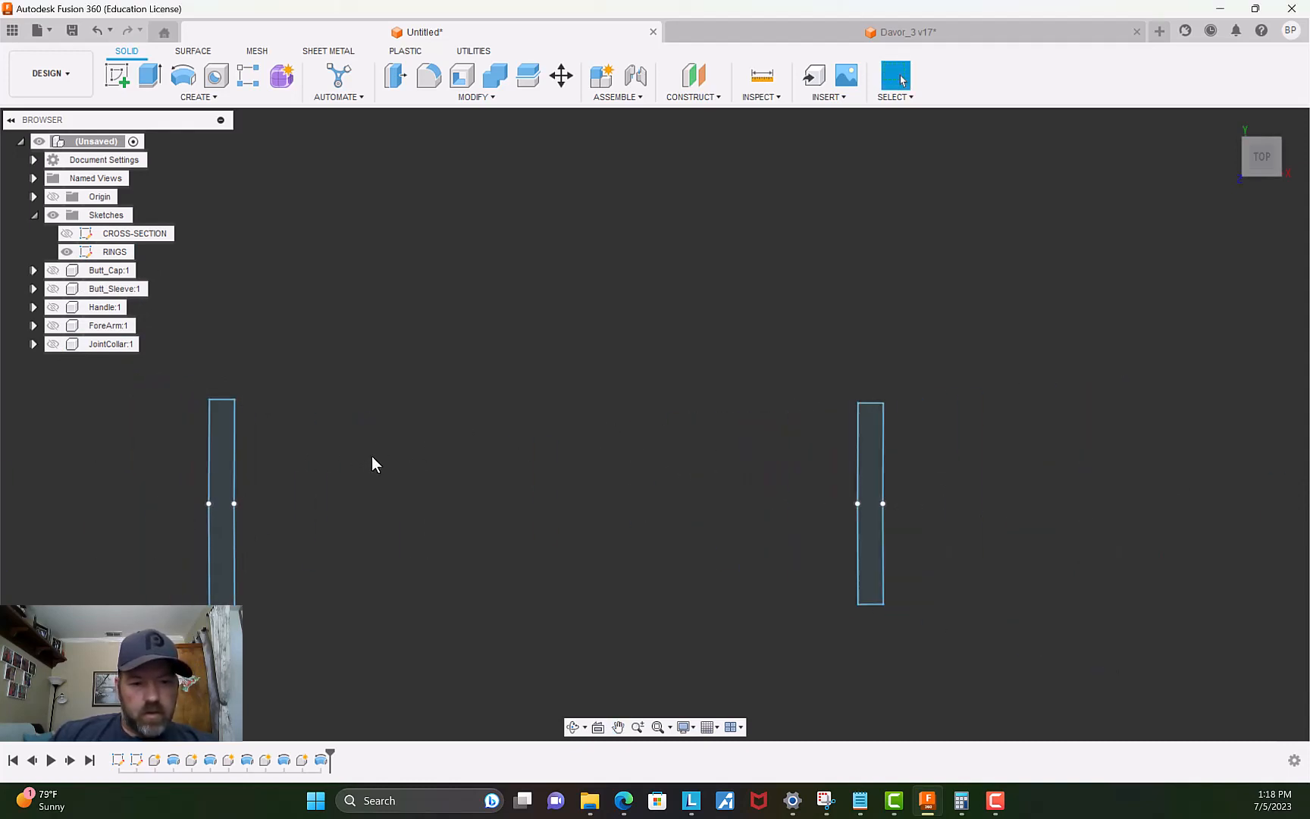
scroll(372, 455, down, 5)
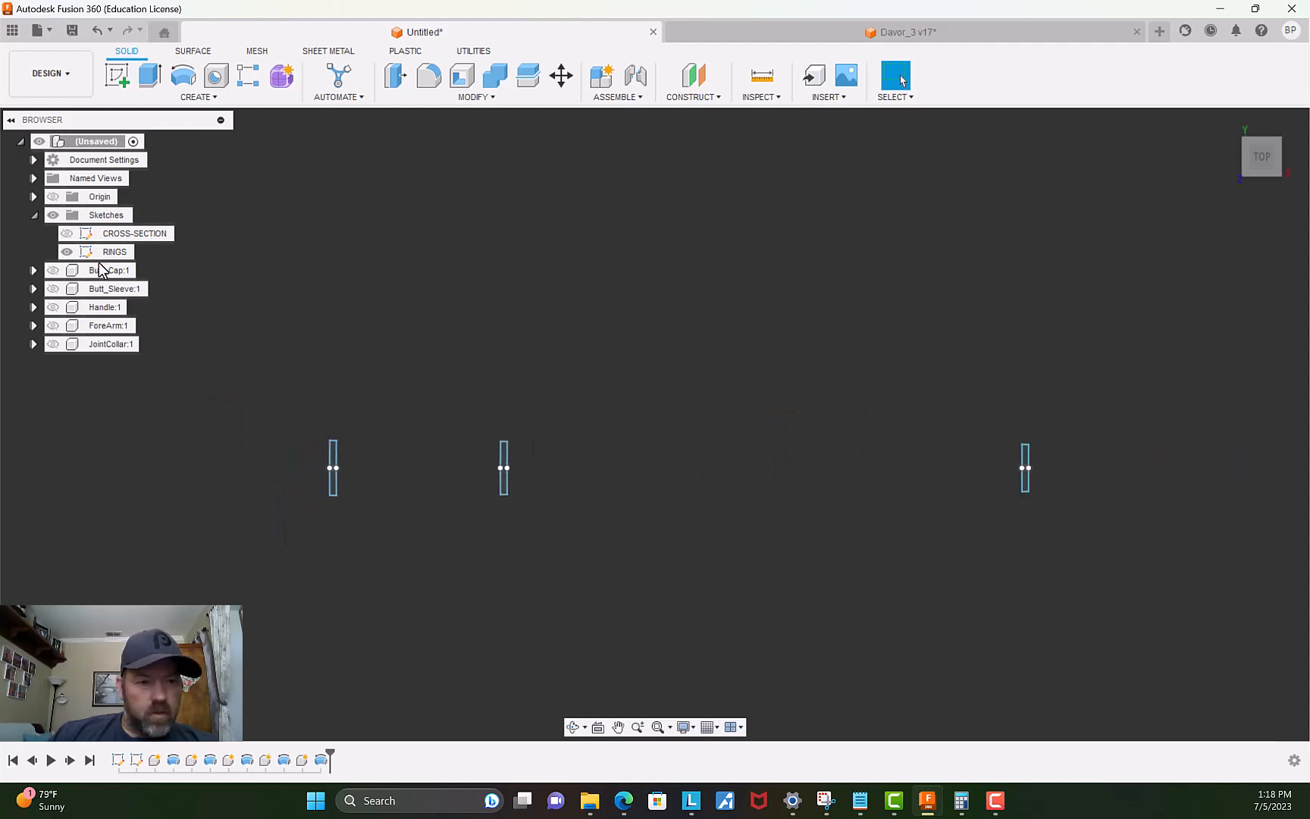
Copy the centerline of the CROSS-SECTION sketch into the RINGS sketch at its original position, then hide CROSS-SECTION.
click(68, 233)
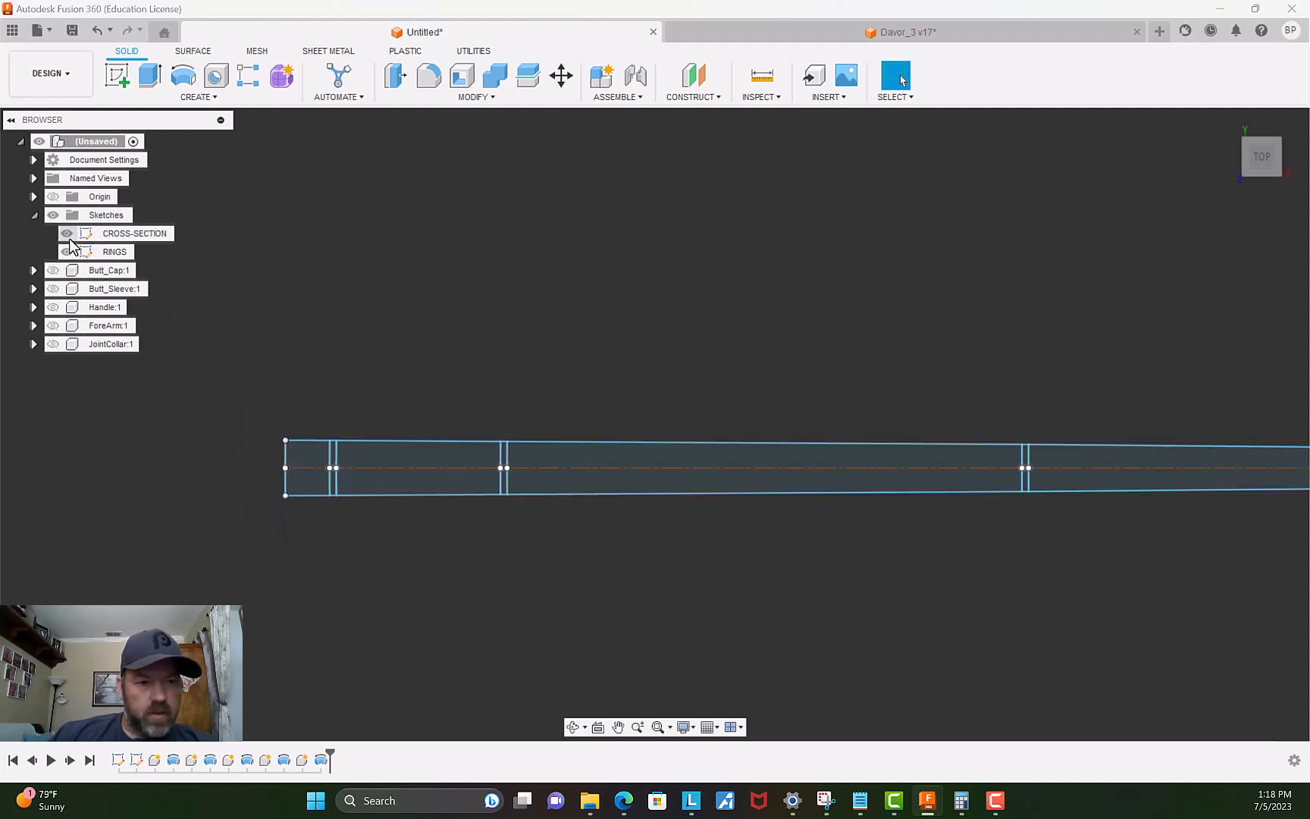
click(370, 469)
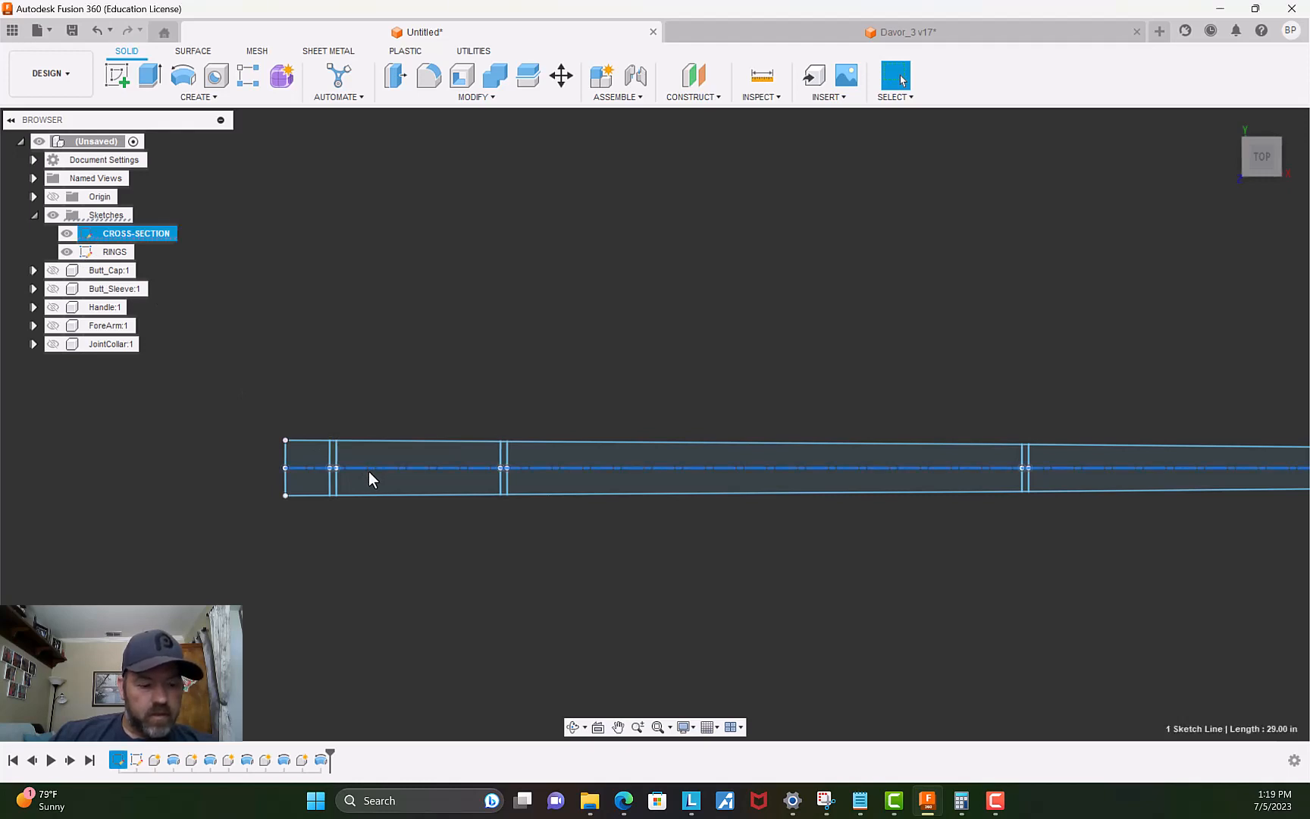
click(366, 471)
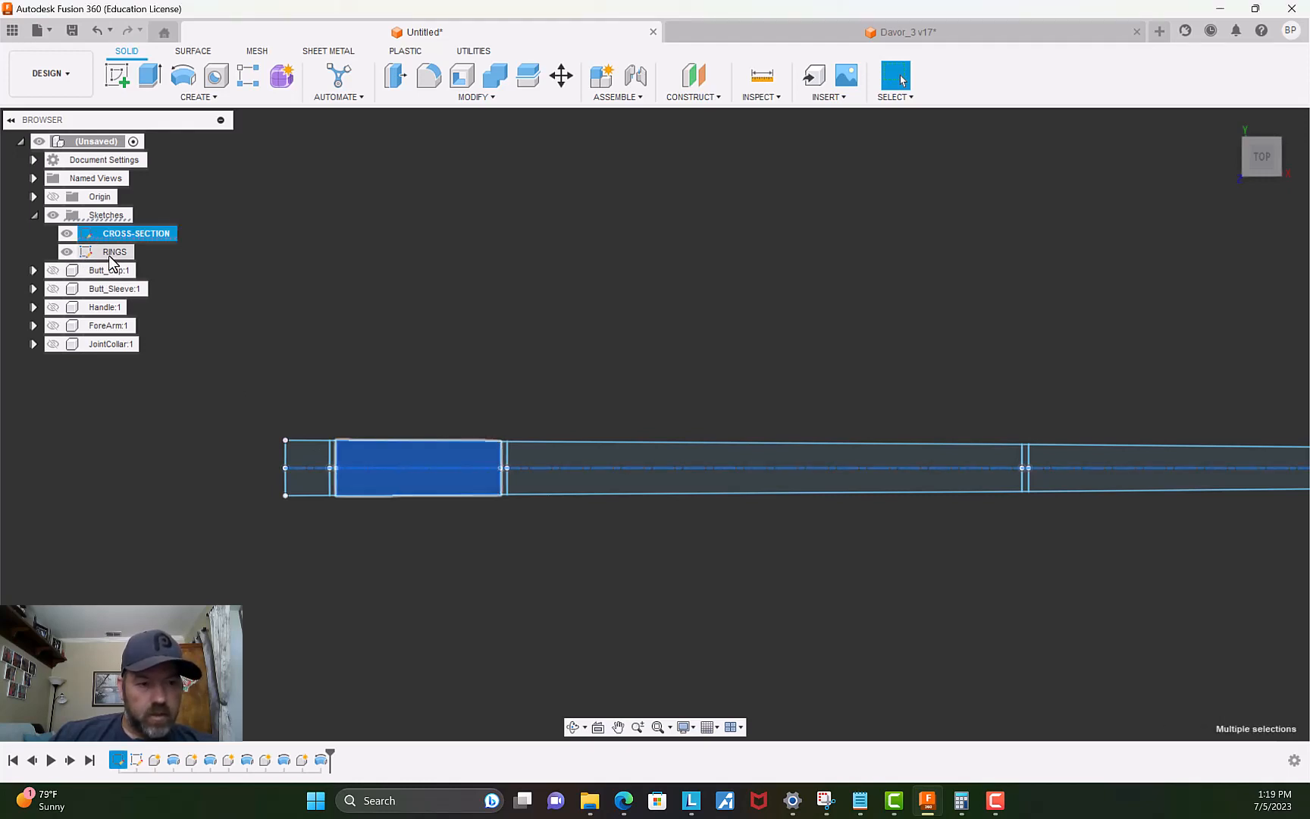
click(108, 253)
right_click(107, 261)
click(142, 302)
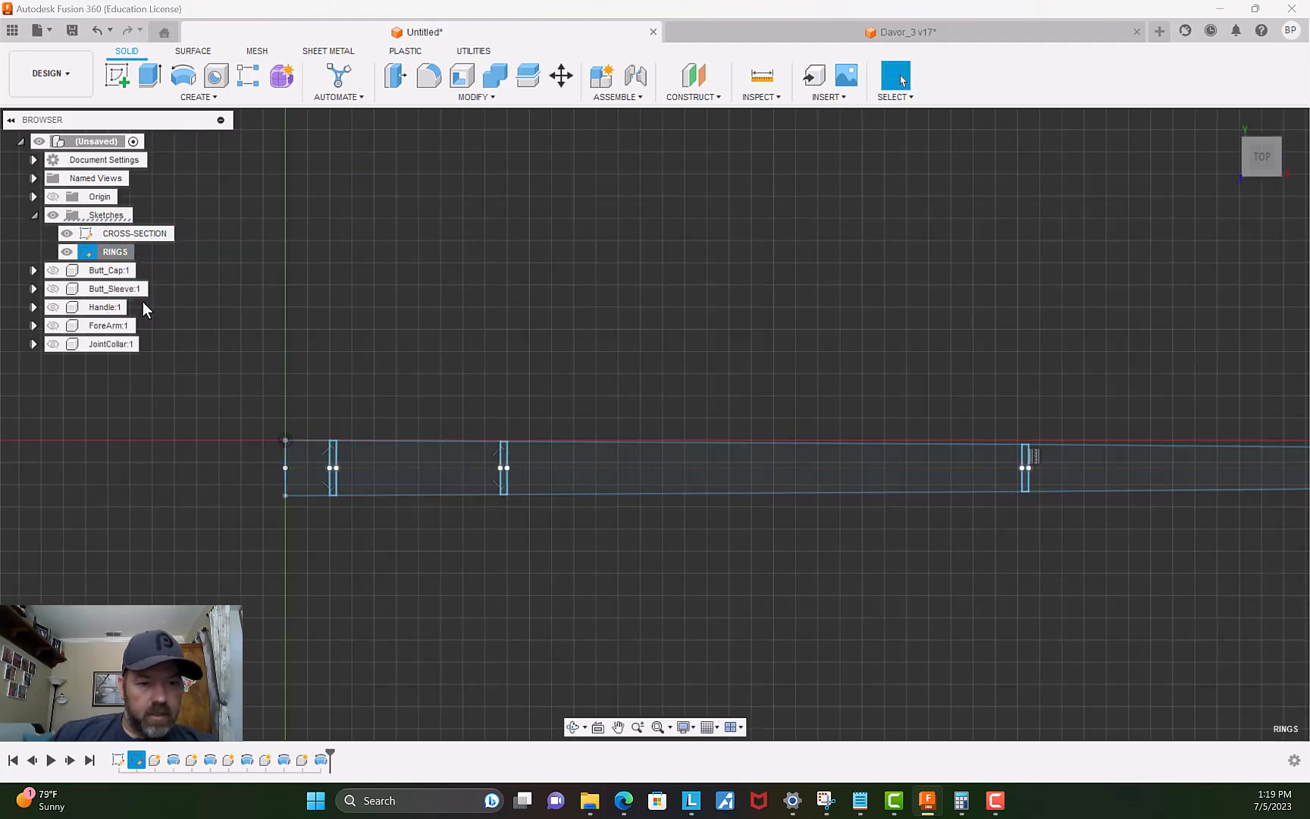
click(327, 461)
key(m)
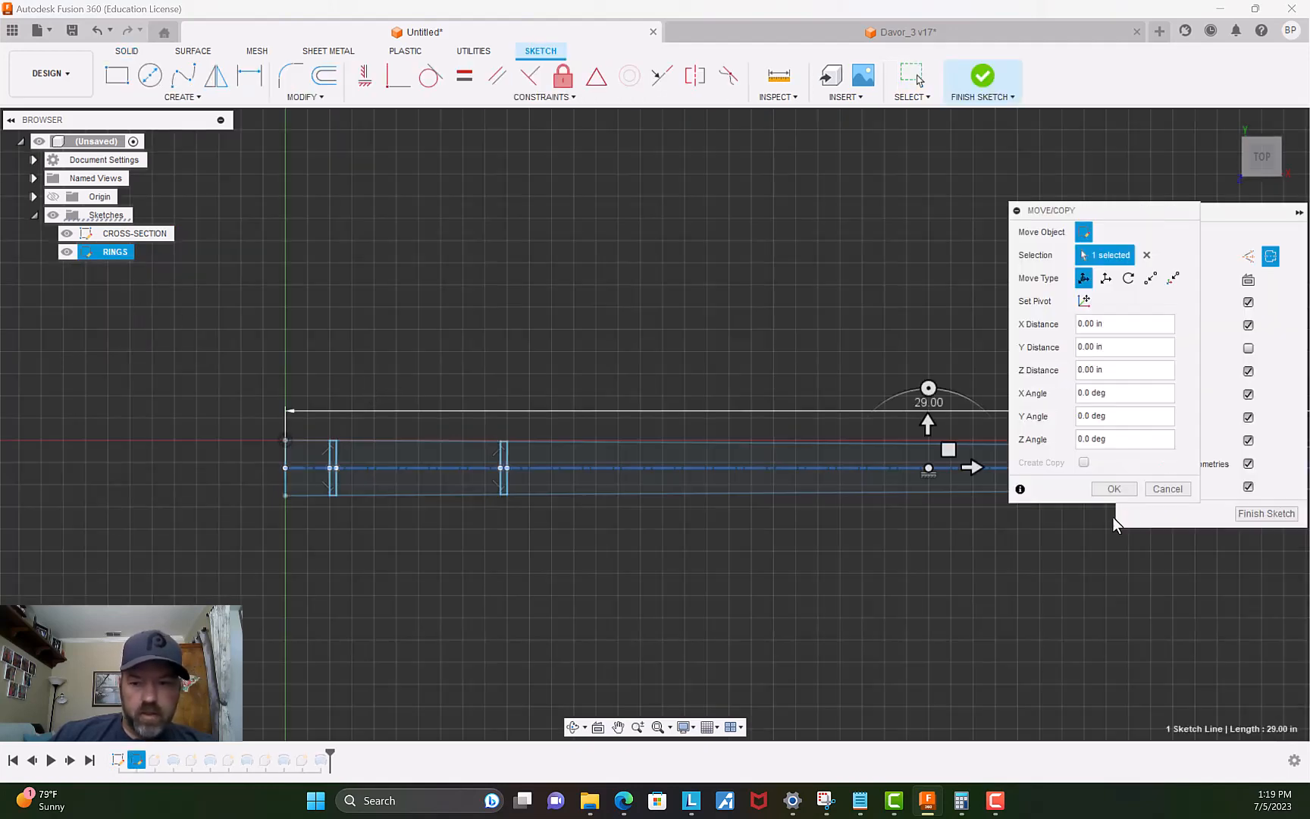
click(1114, 488)
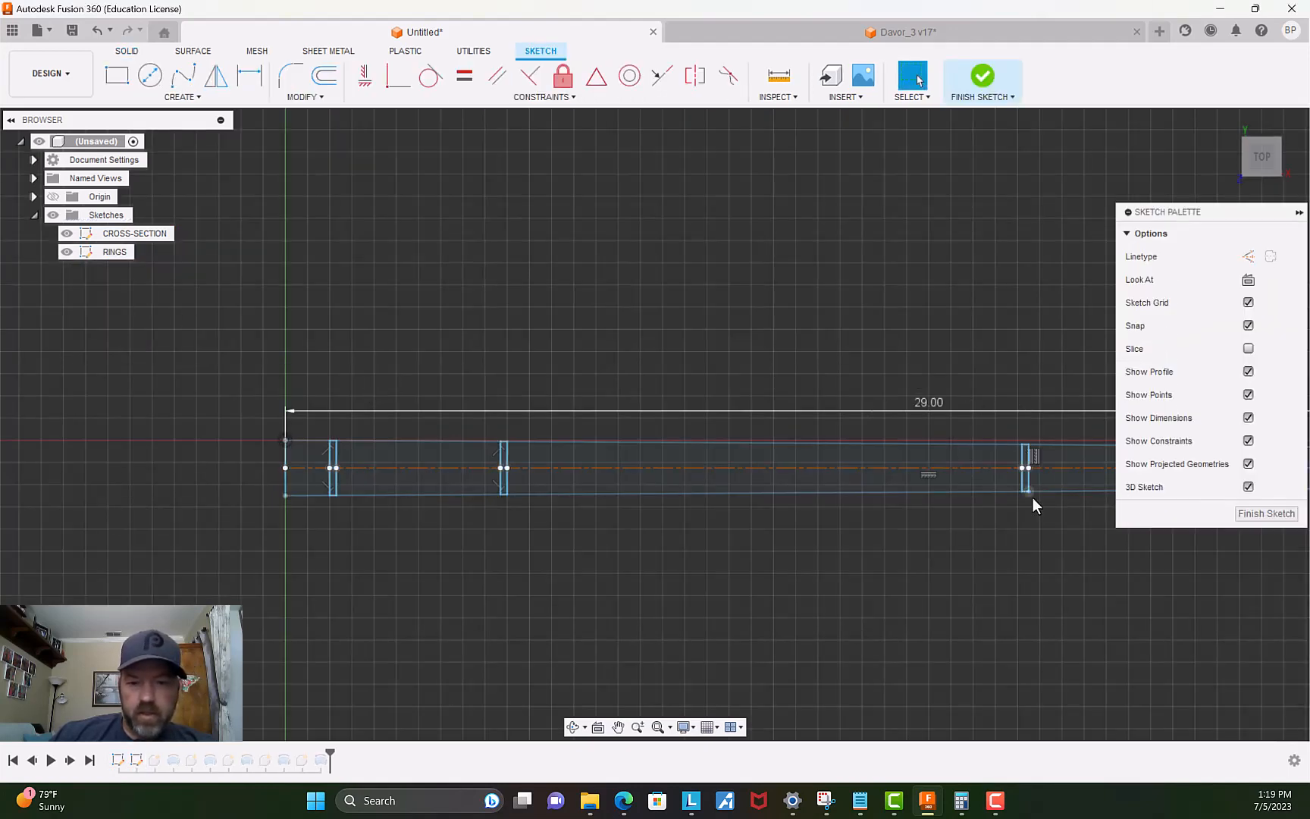
click(1266, 514)
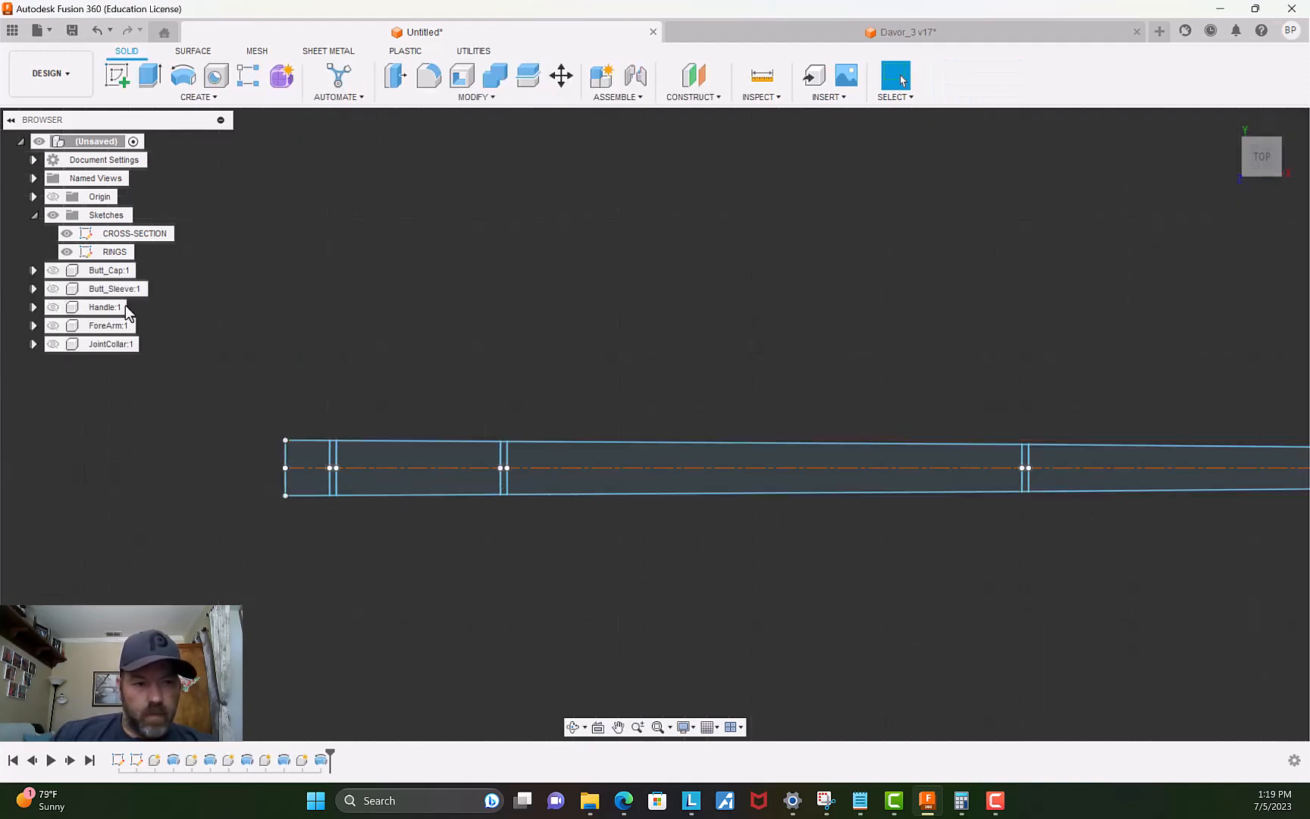
click(67, 236)
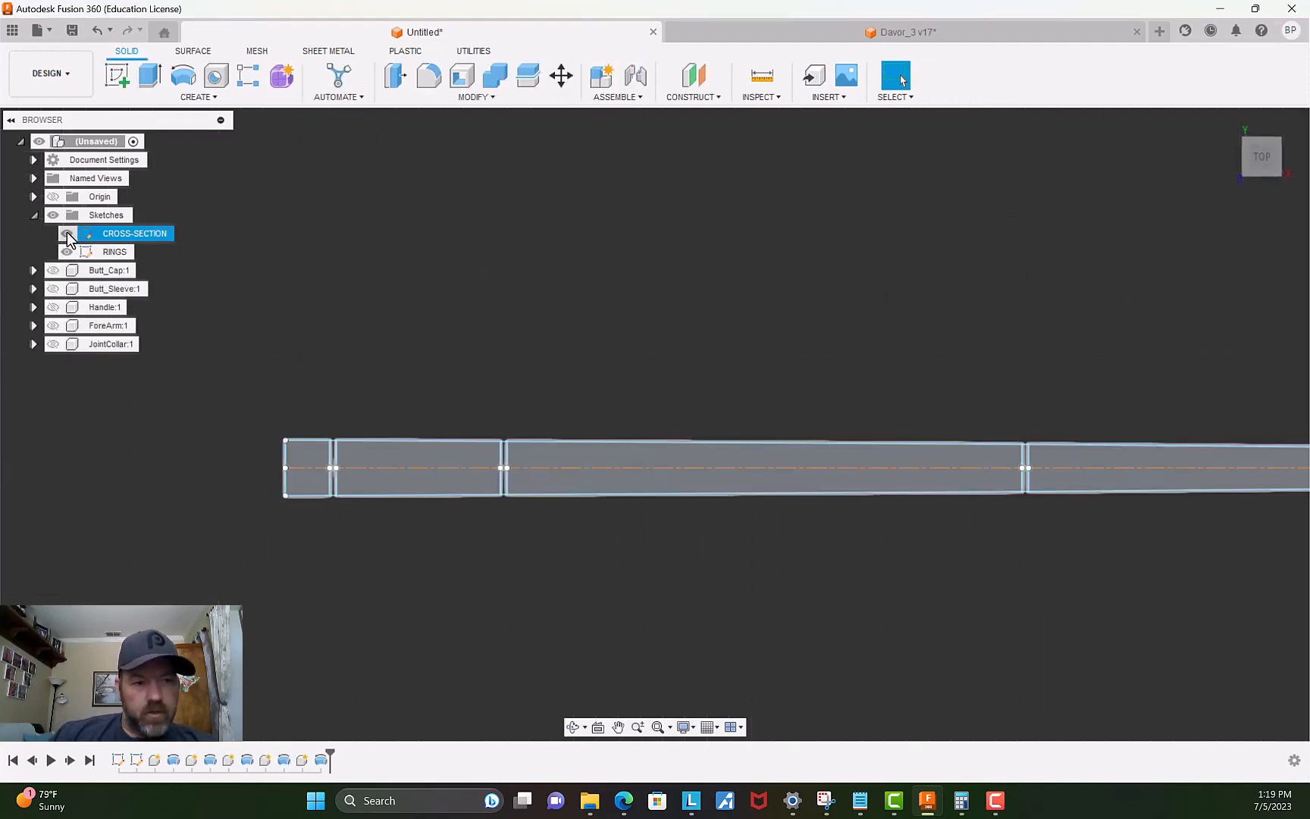
click(66, 234)
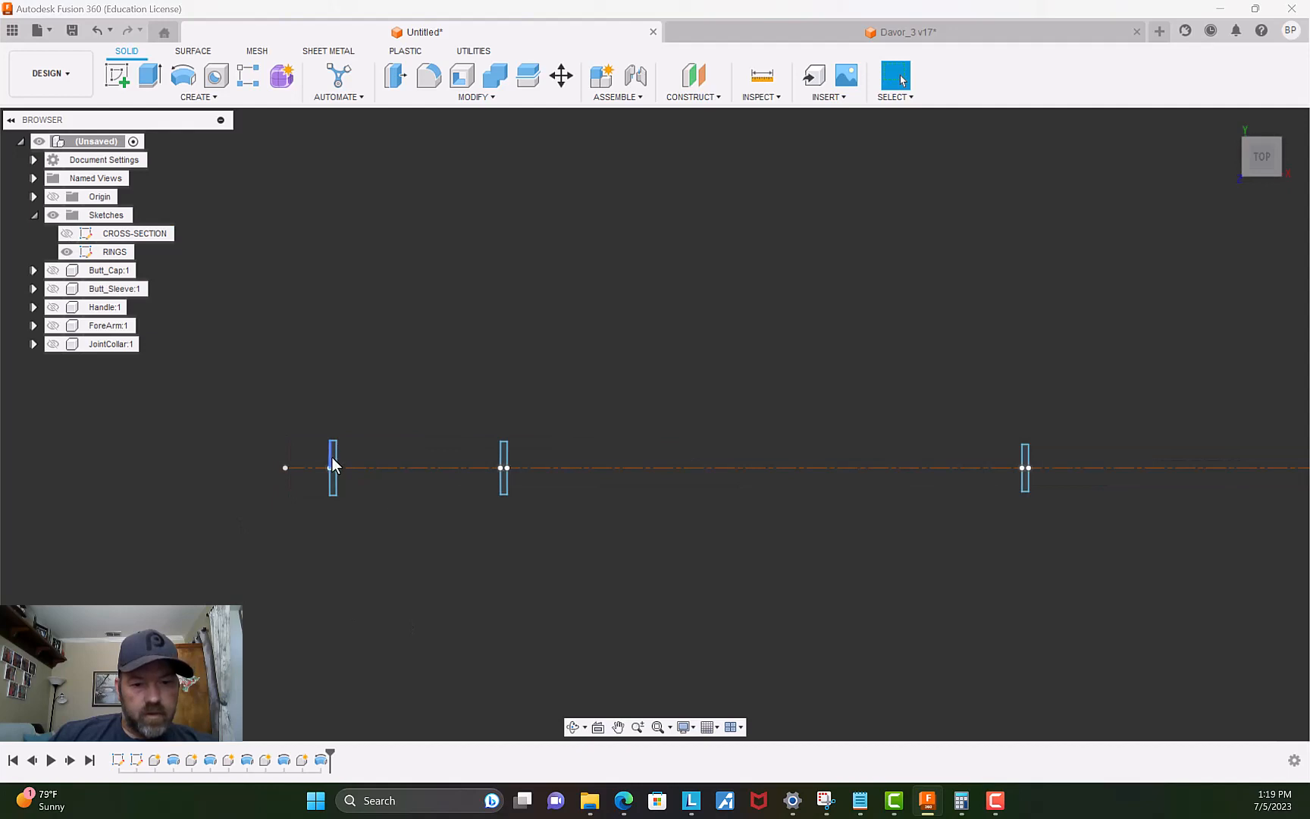
Revolve the upper half profiles of all four rings 360 degrees around the copied centerline as a new component.
scroll(331, 463, up, 5)
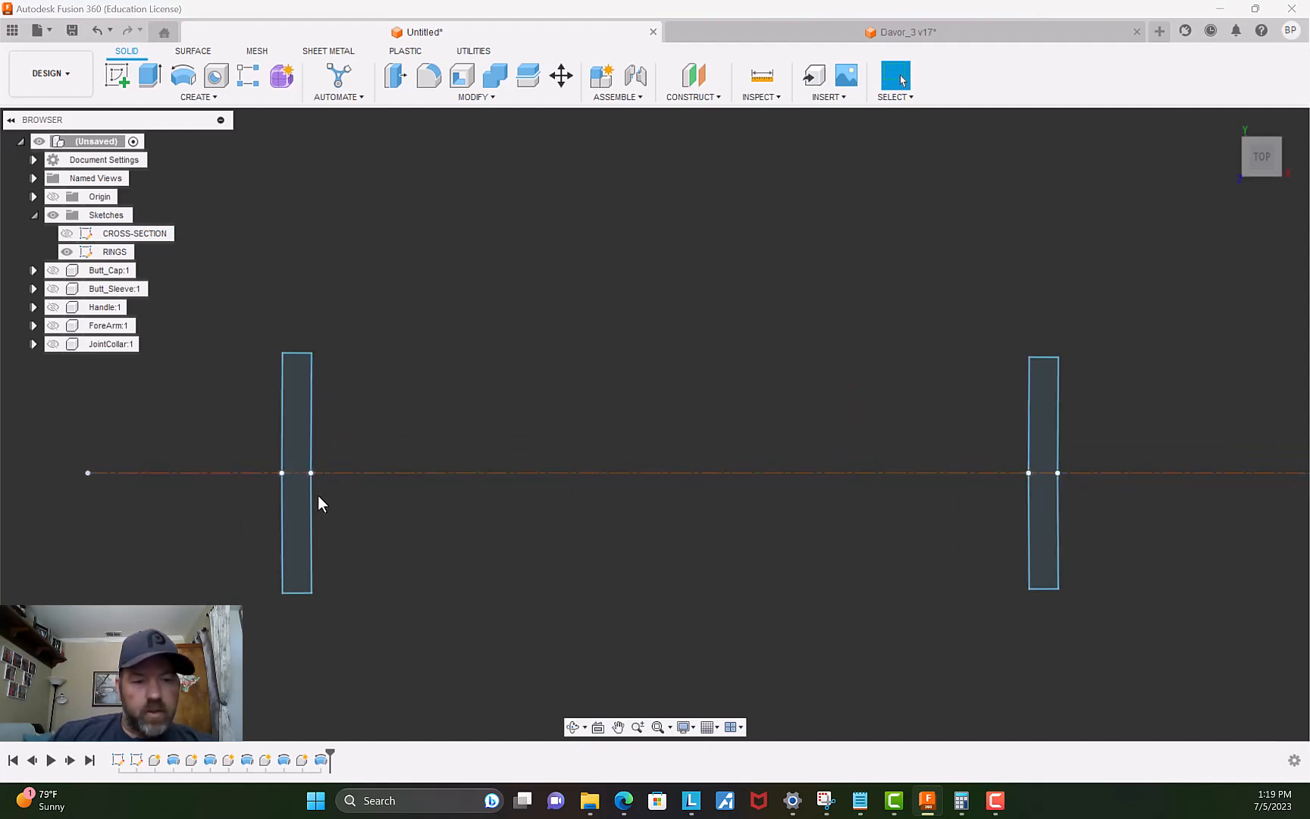
click(298, 444)
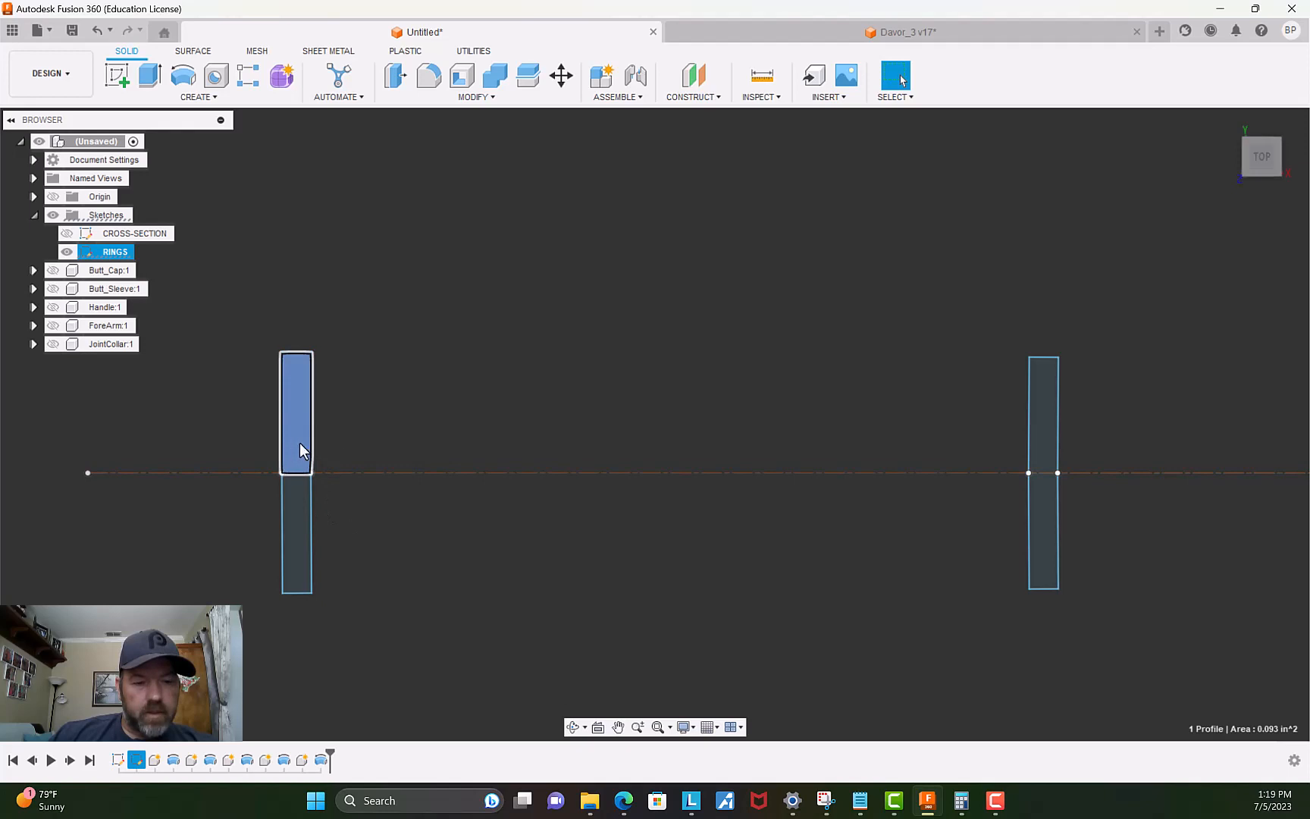
ctrl+click(1038, 394)
scroll(1114, 477, down, 2)
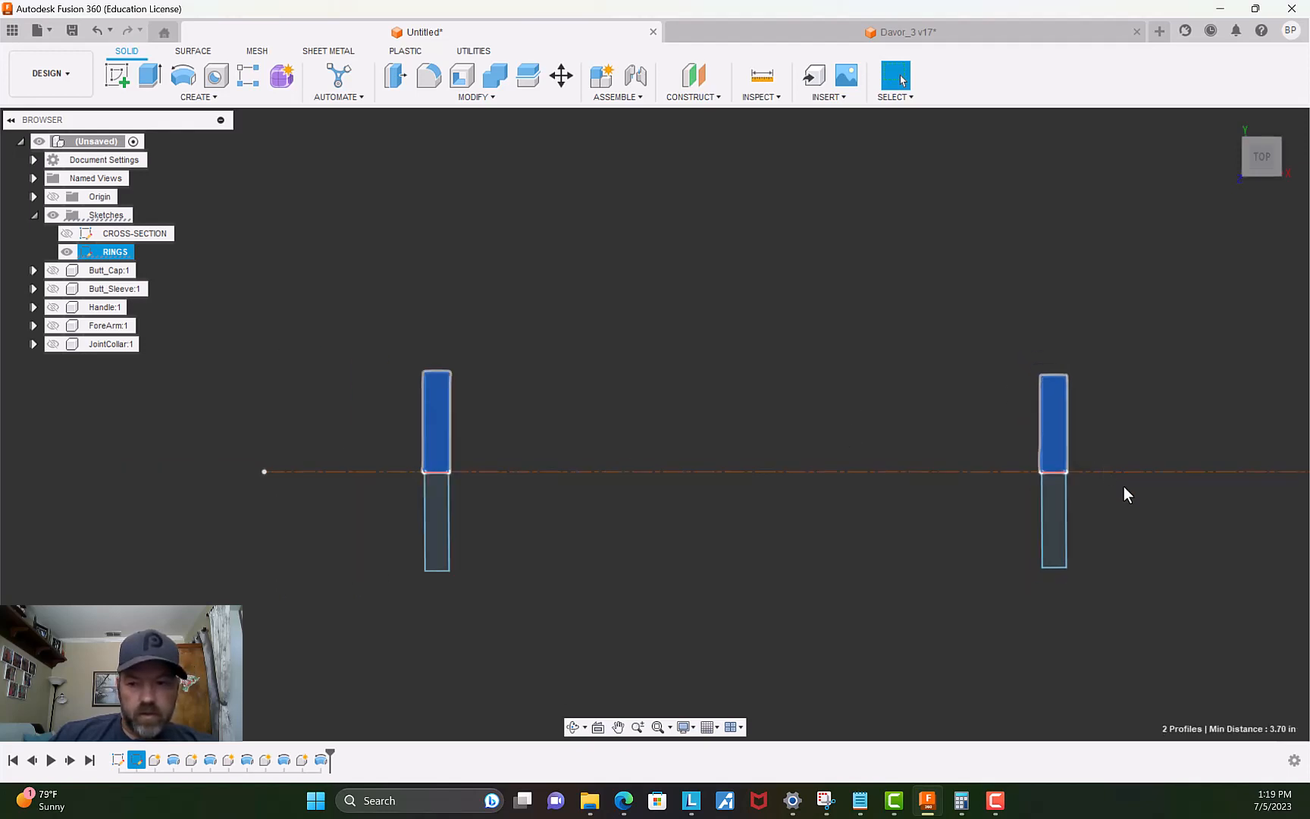
middle_drag(1166, 526, 579, 514)
scroll(825, 515, down, 3)
middle_drag(1011, 597, 491, 583)
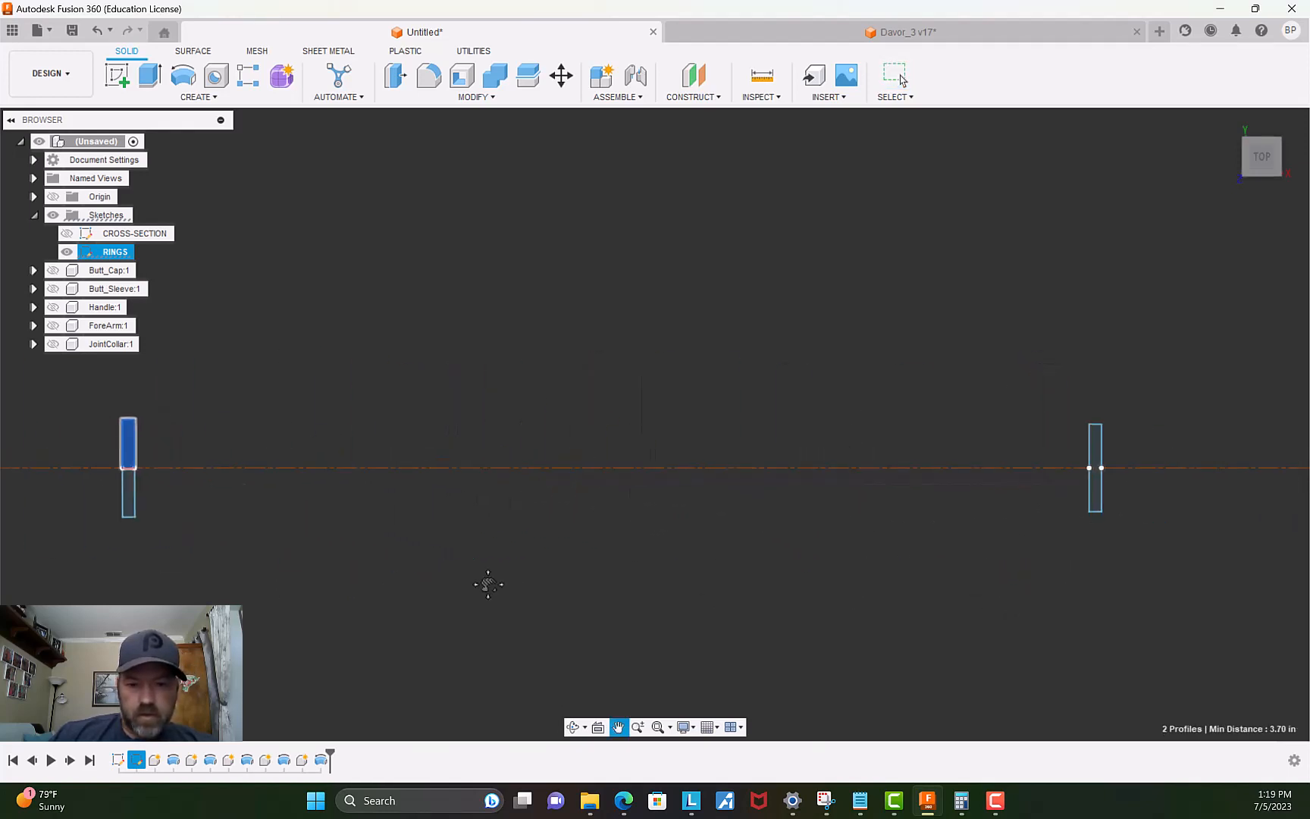
scroll(845, 534, down, 2)
scroll(999, 506, up, 2)
ctrl+click(1016, 475)
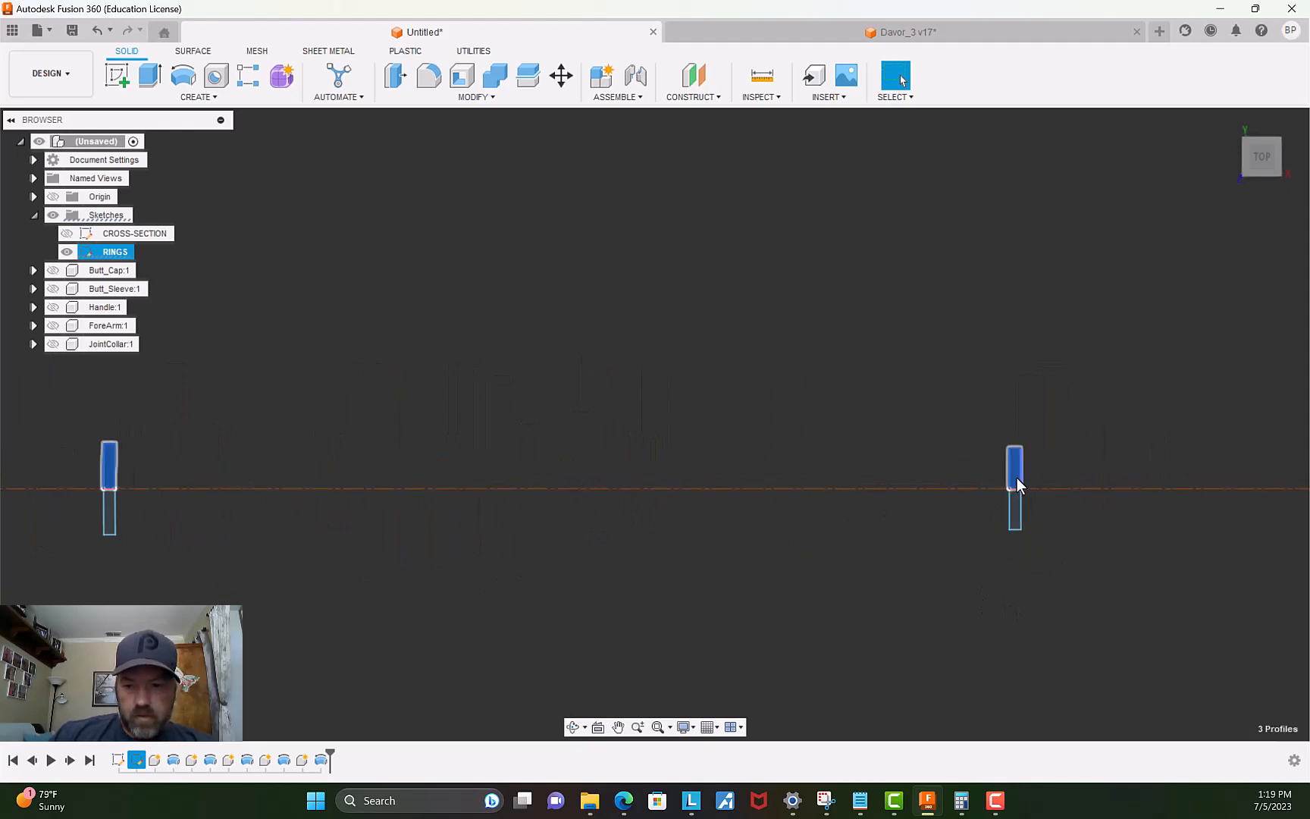
scroll(1061, 523, down, 2)
middle_drag(1098, 551, 1129, 505)
scroll(1118, 500, up, 3)
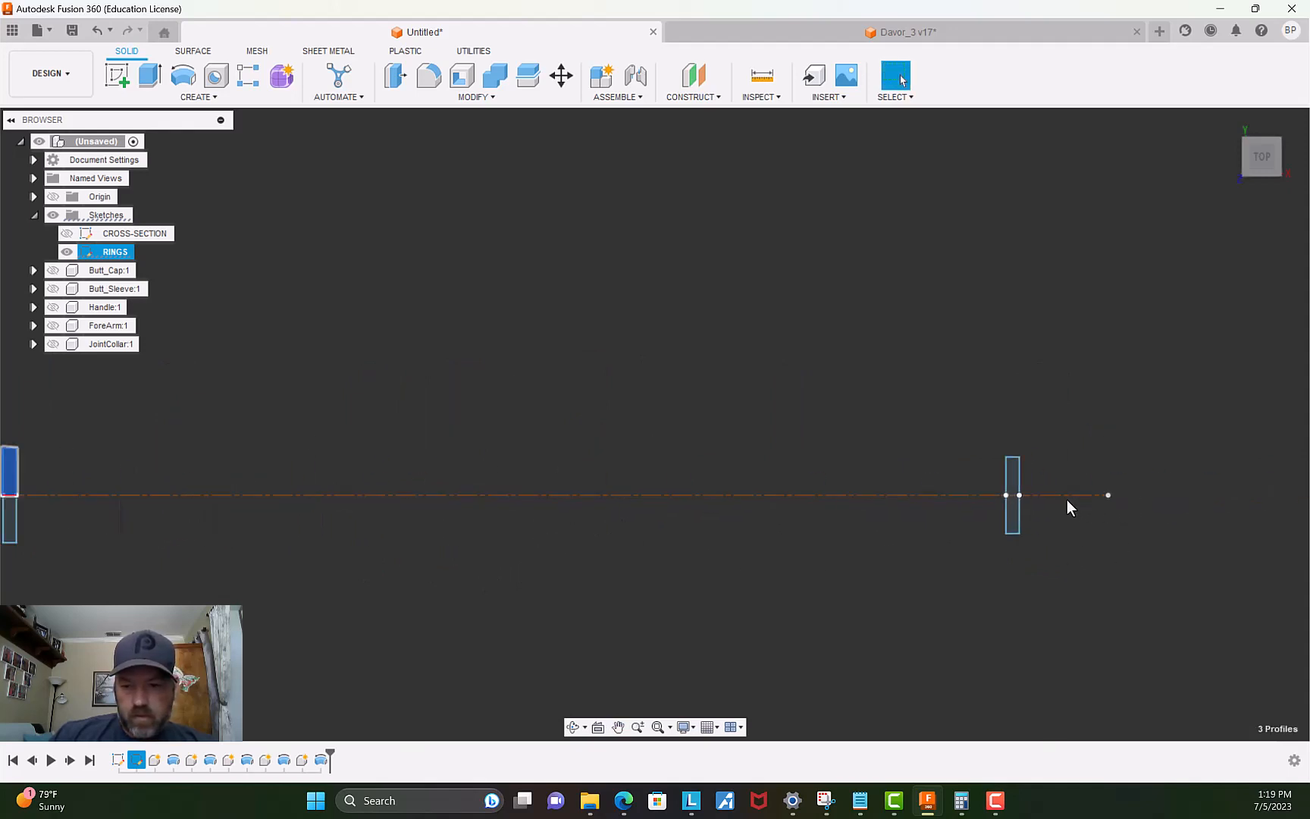
ctrl+click(1014, 476)
scroll(944, 523, down, 5)
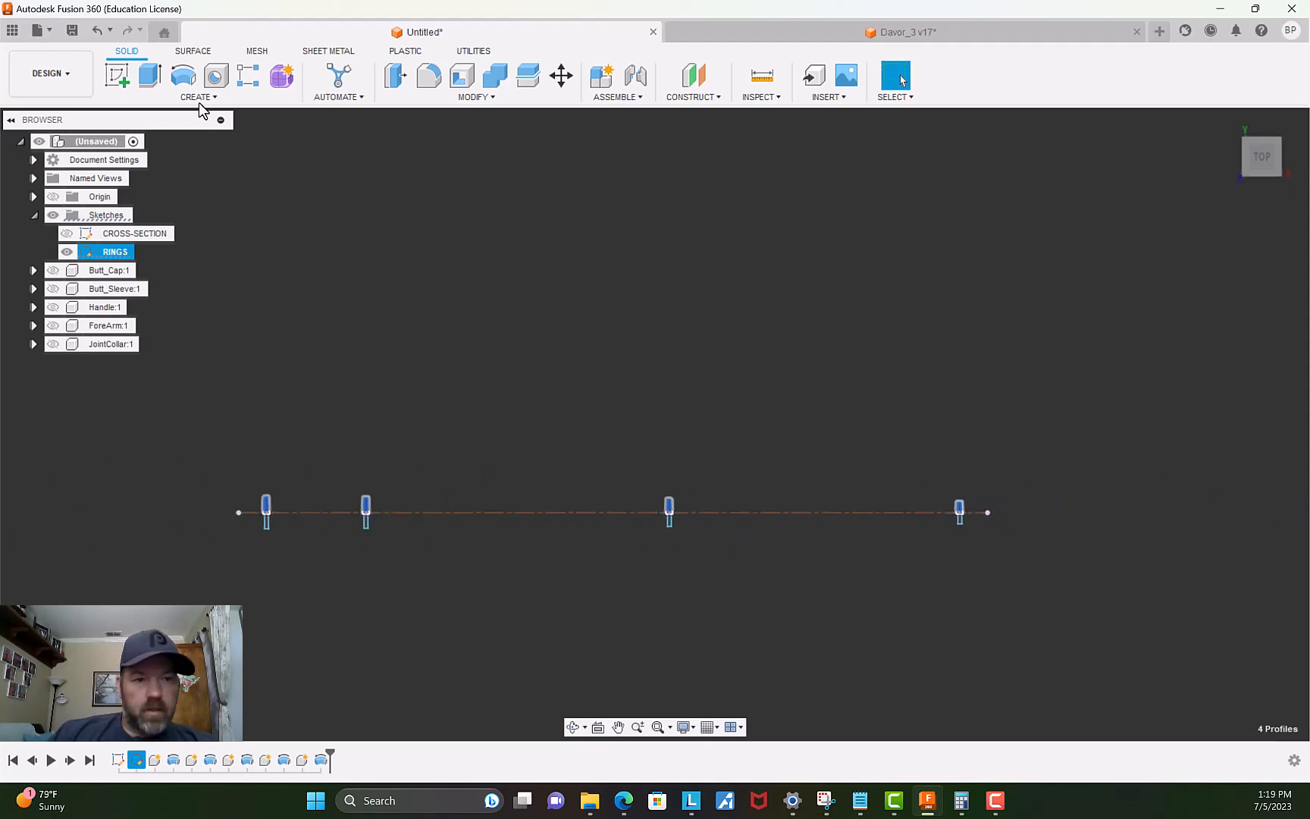
click(183, 75)
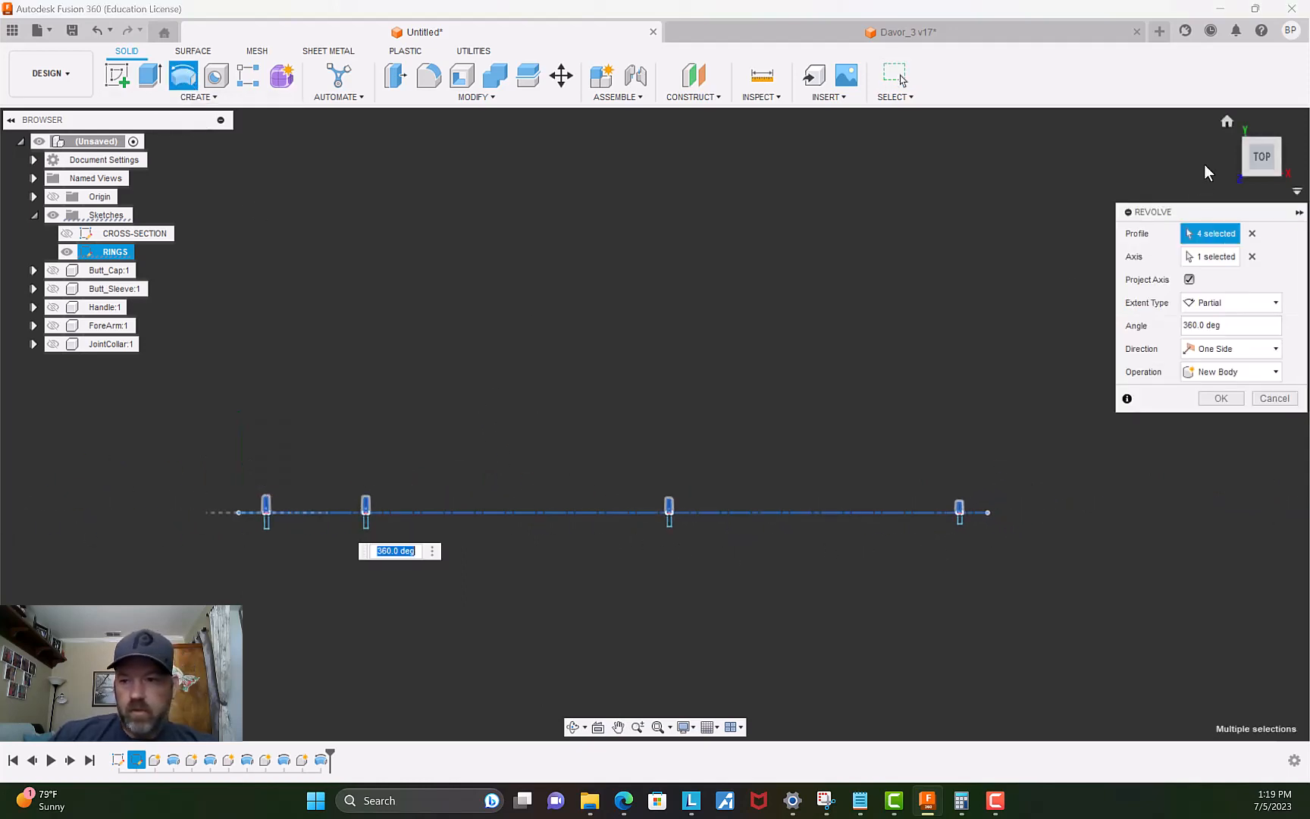
click(1222, 120)
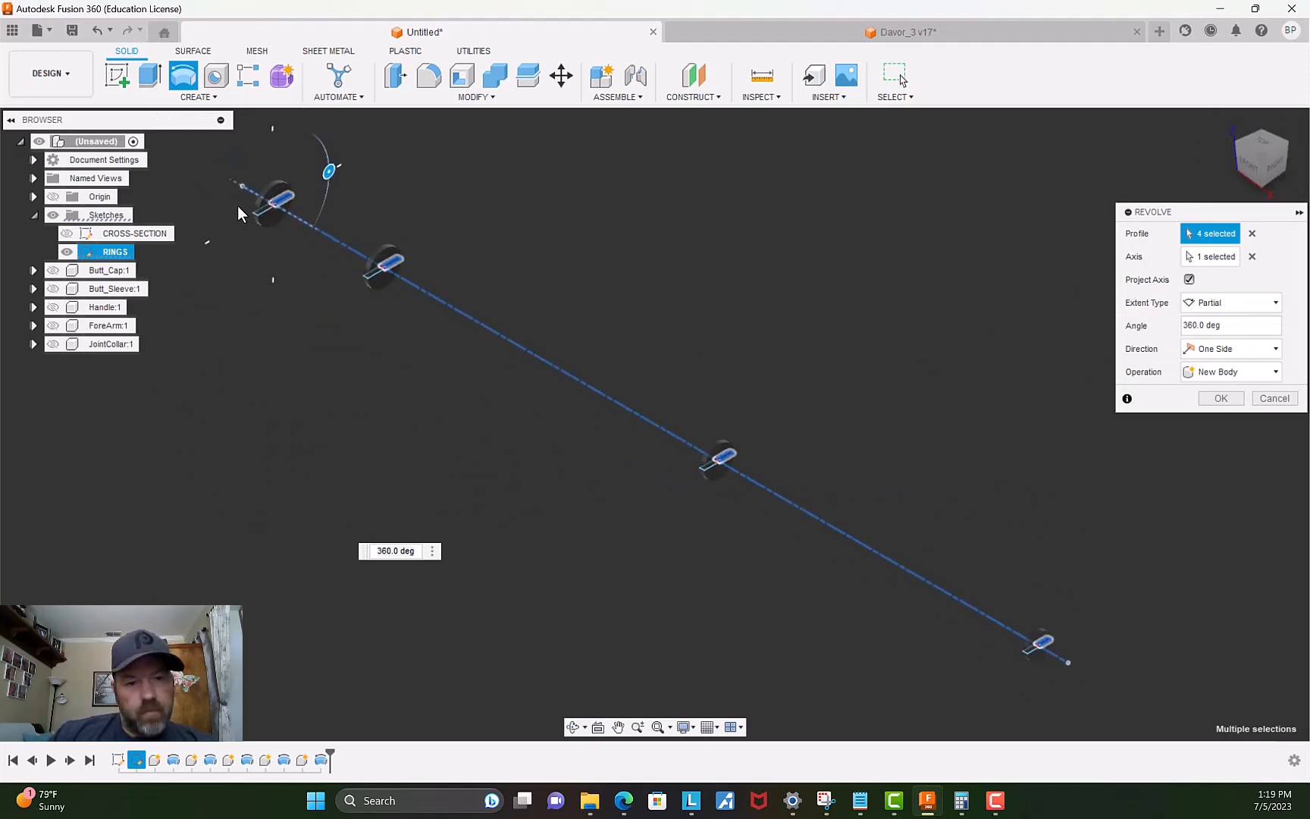
click(1217, 373)
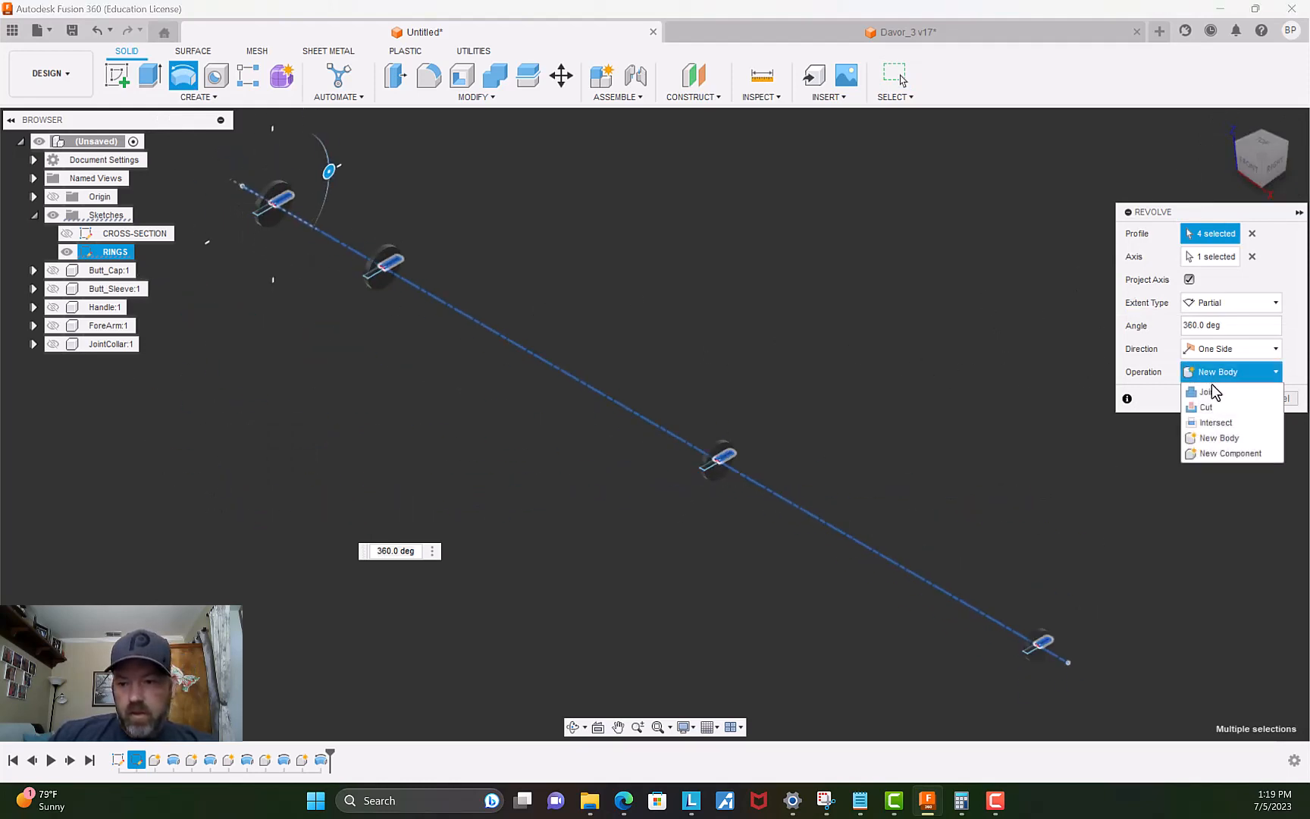
click(1229, 453)
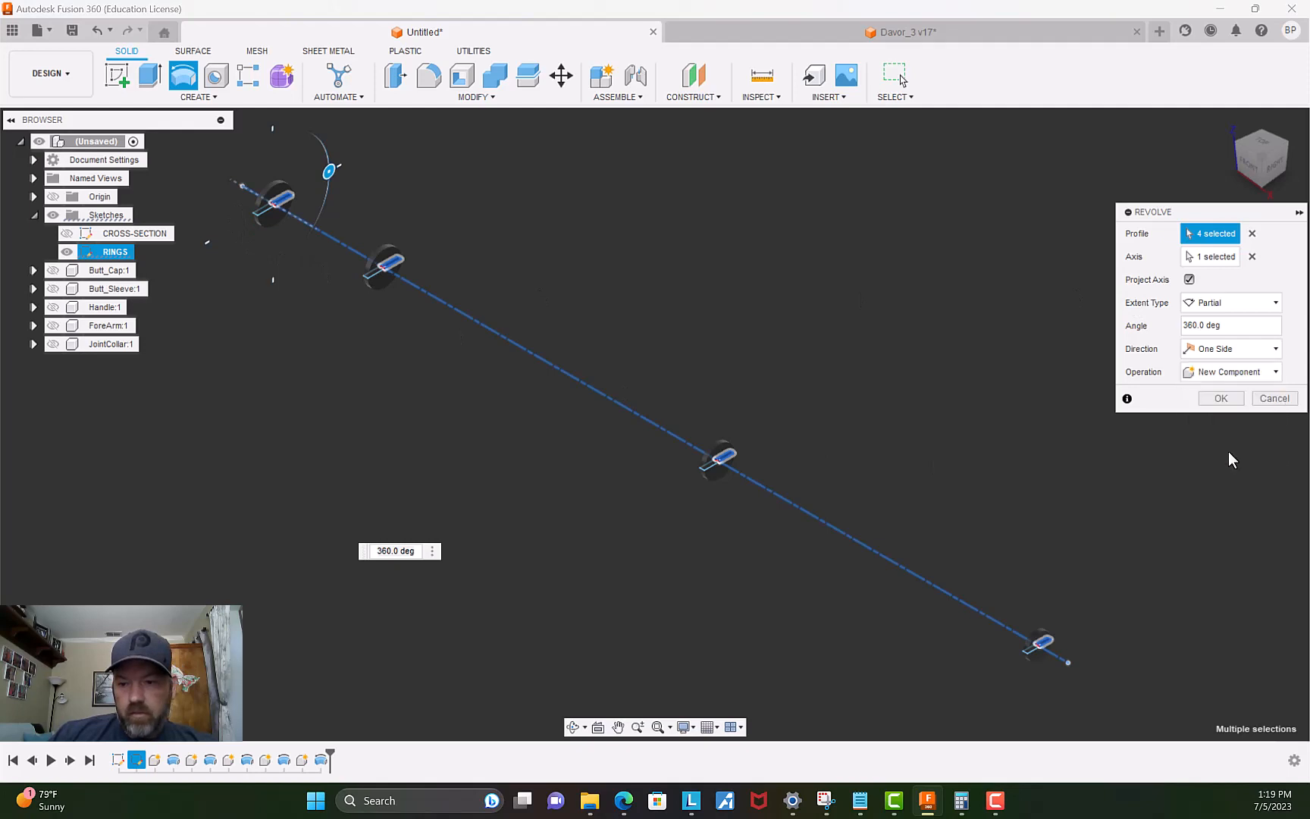
click(1218, 398)
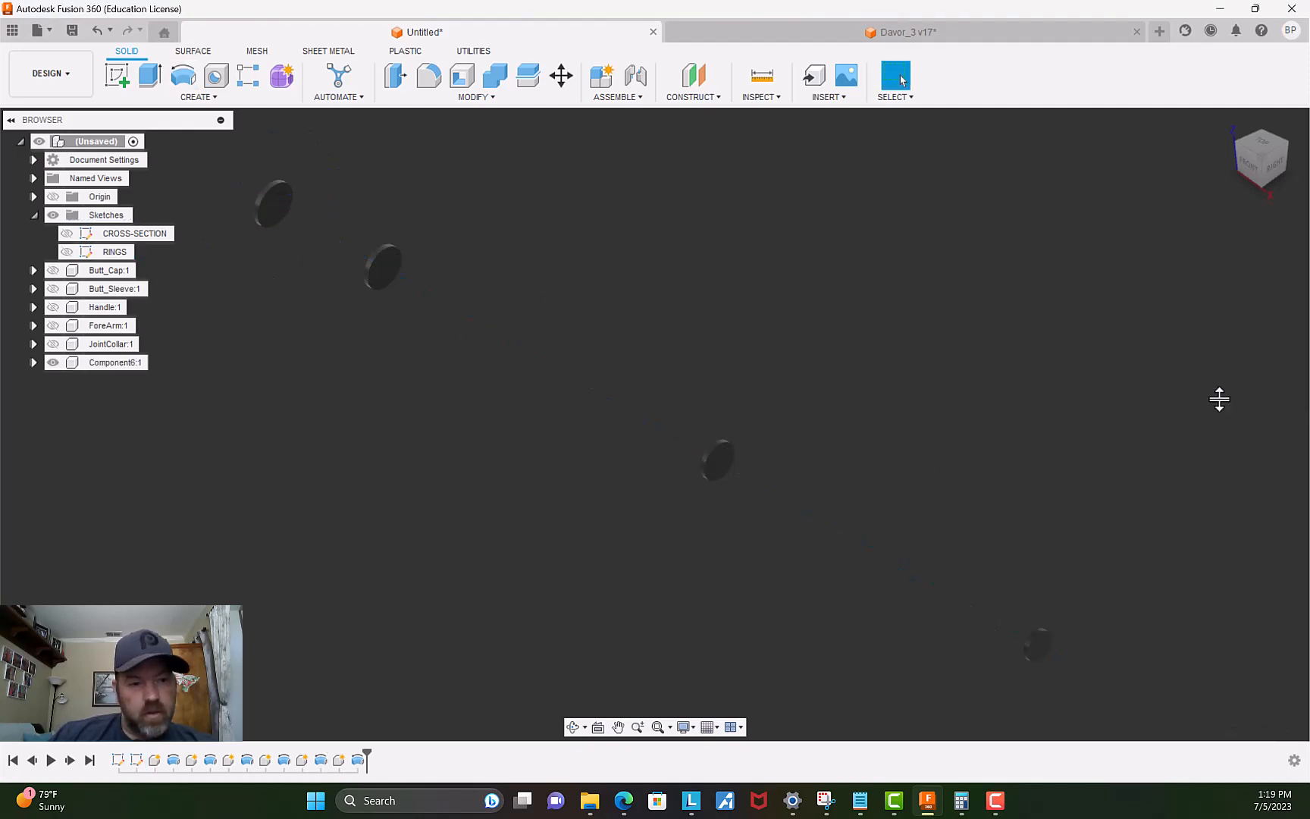
Rename the component revolved from the ring profiles as Rings.
double_click(106, 364)
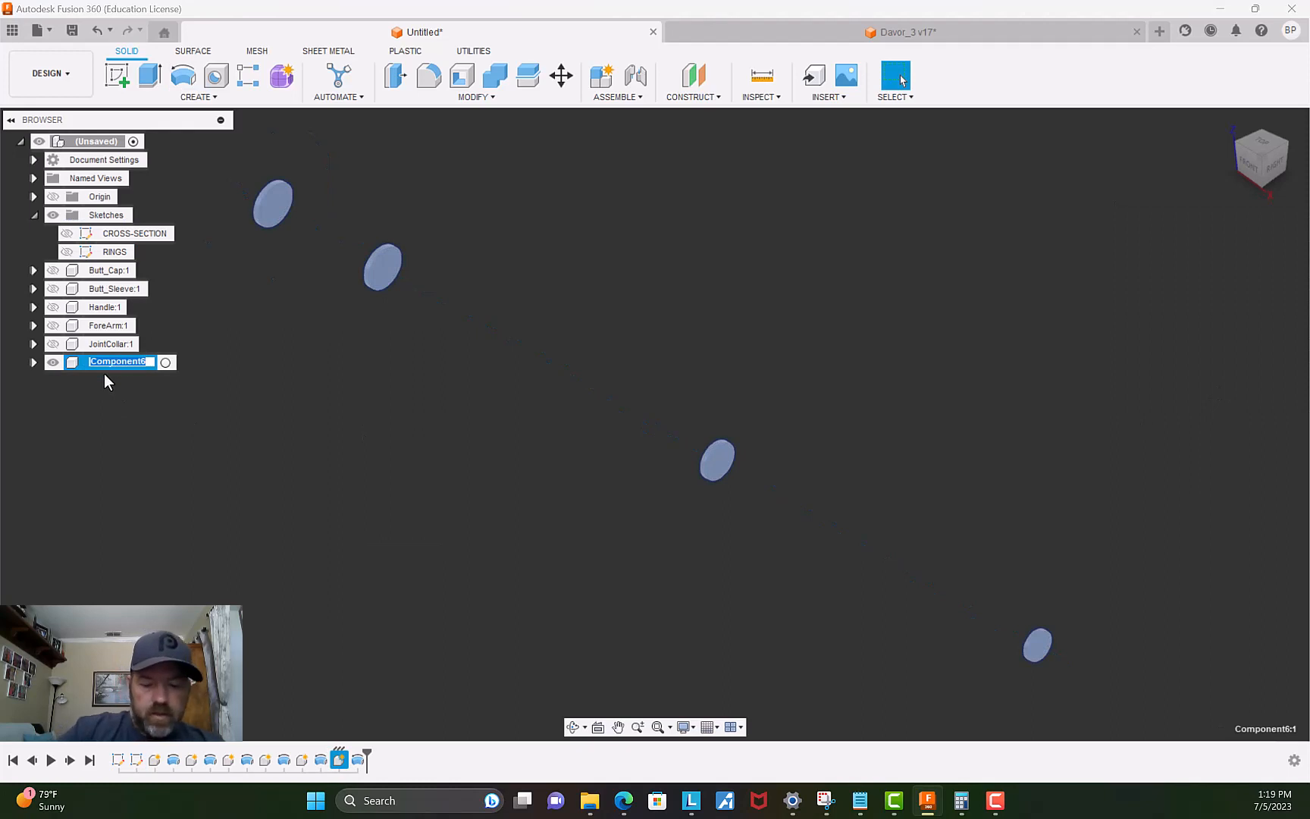
text(Rings)
key(Return)
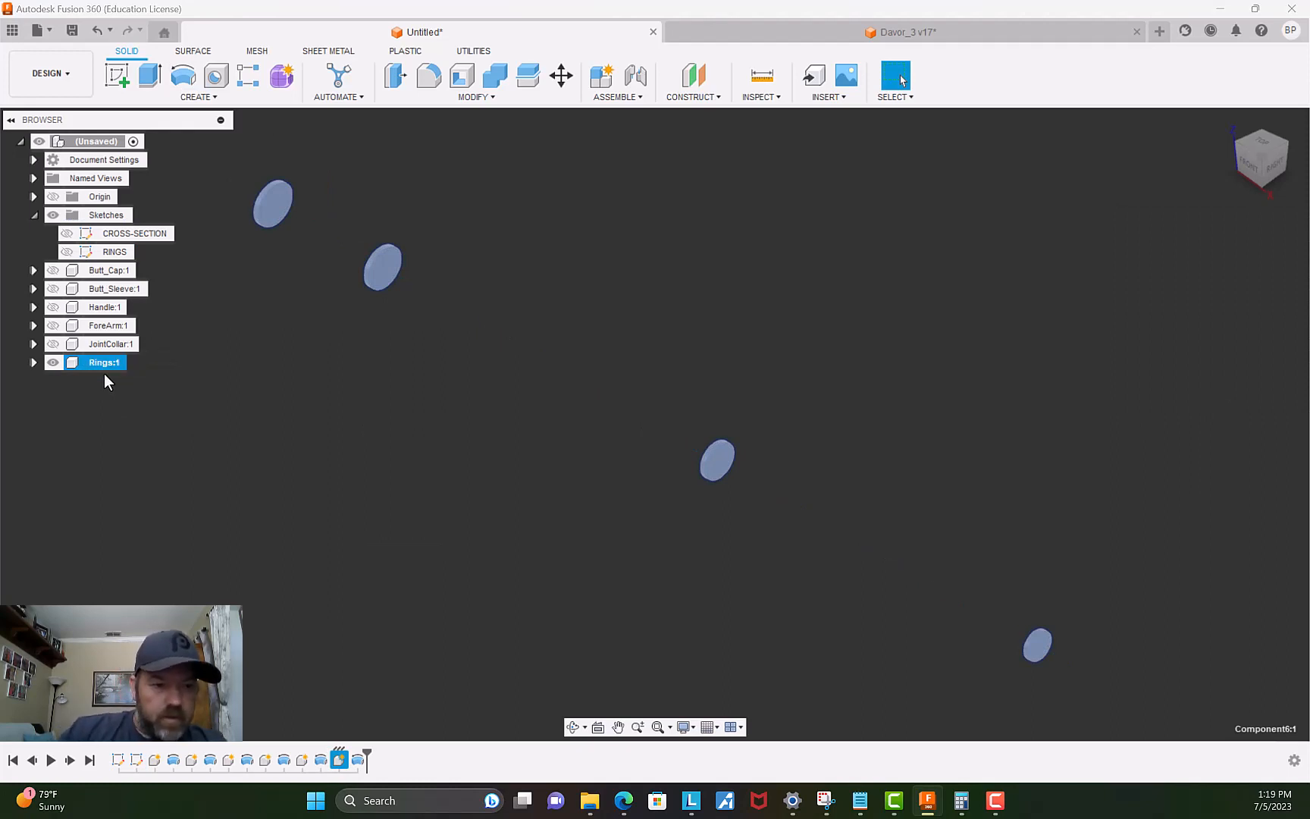
Show the Butt_Cap, Butt_Sleeve, Handle, ForeArm and JointCollar components together with the Rings and clear the selection.
click(53, 269)
click(53, 289)
click(53, 307)
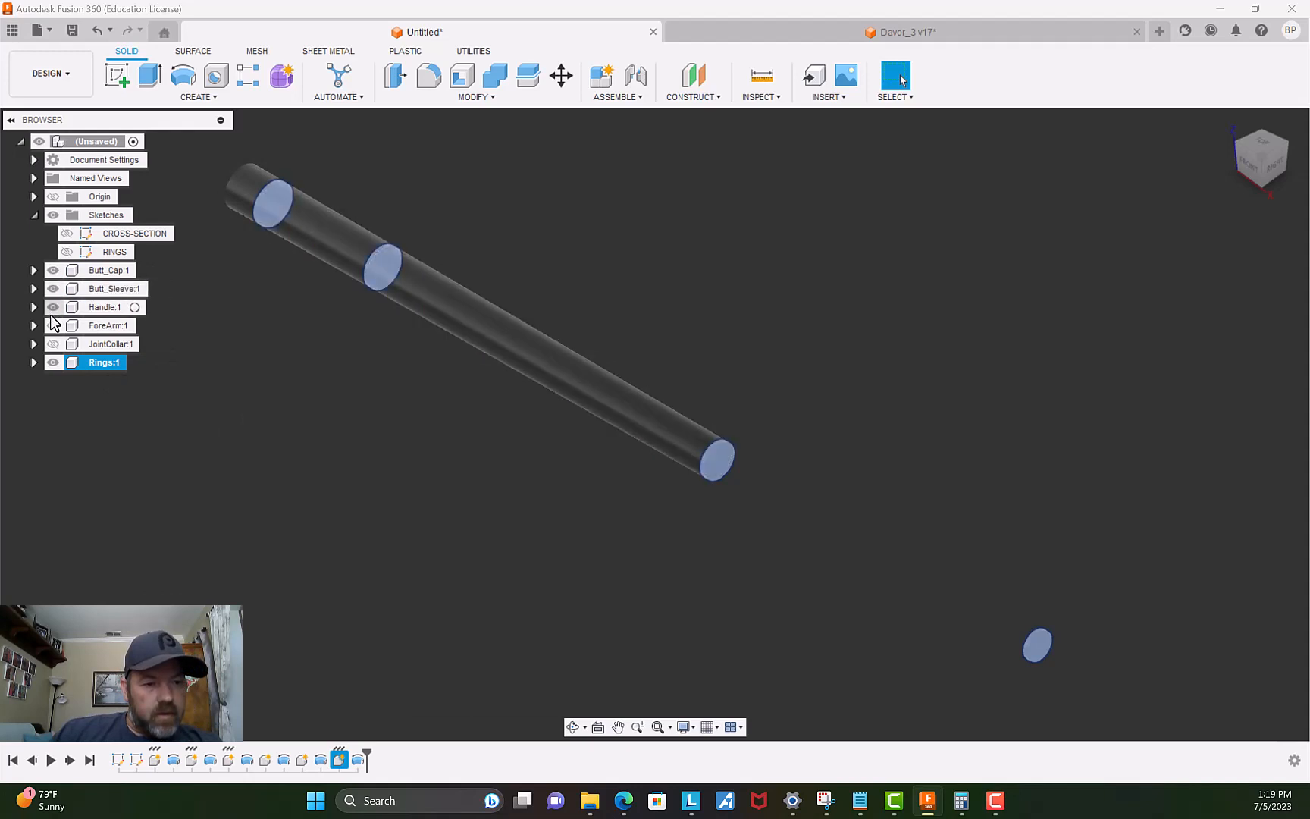
click(54, 325)
click(53, 344)
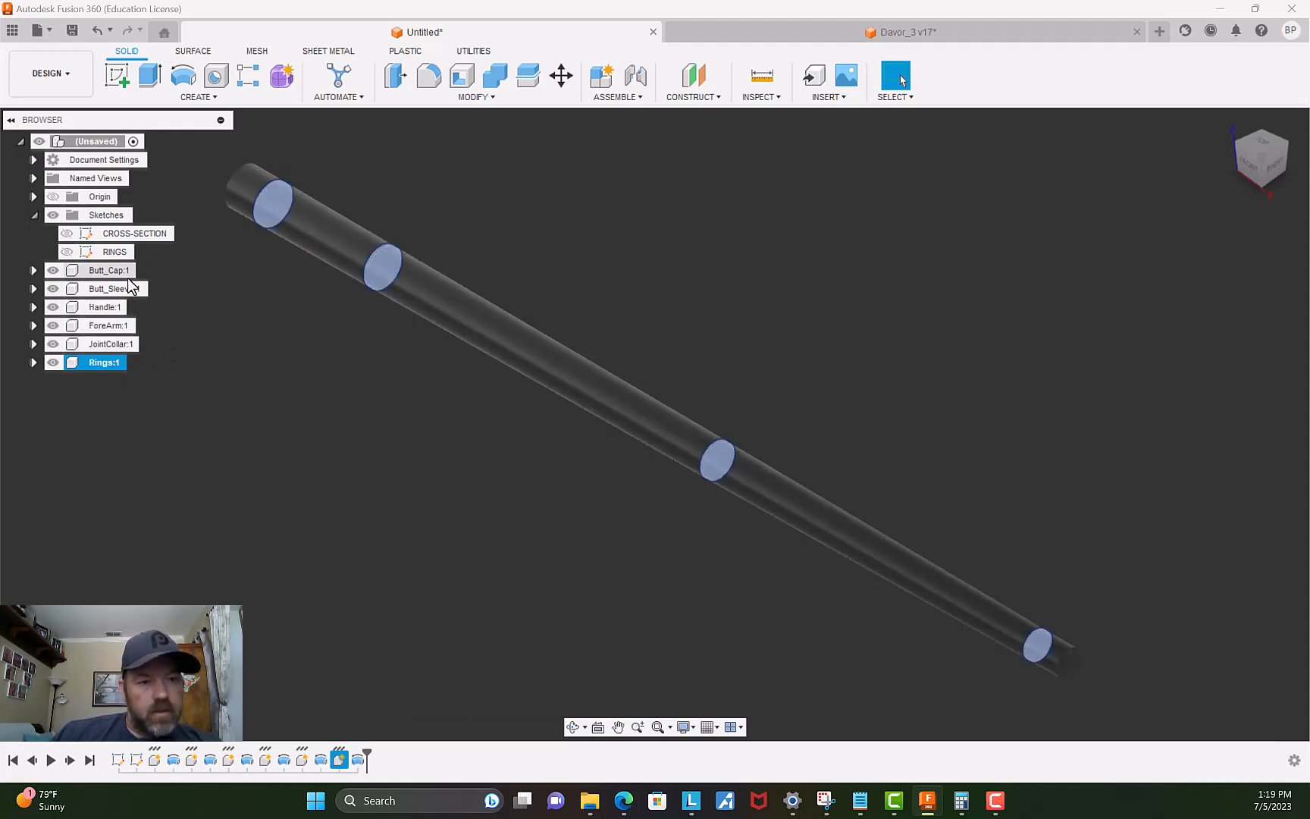
click(393, 461)
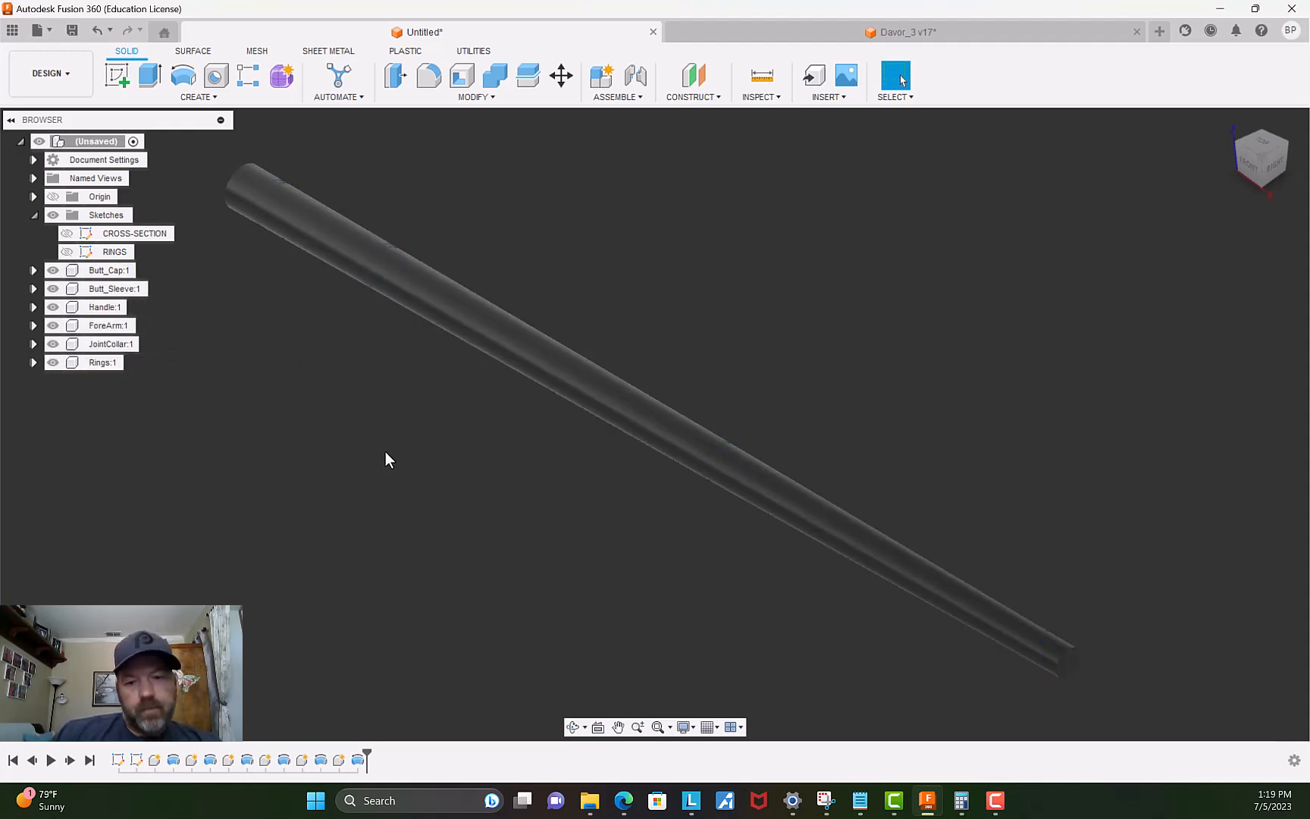
Select the butt cap at the thick end of the cue and open the Appearance settings for bodies and components.
scroll(288, 371, up, 3)
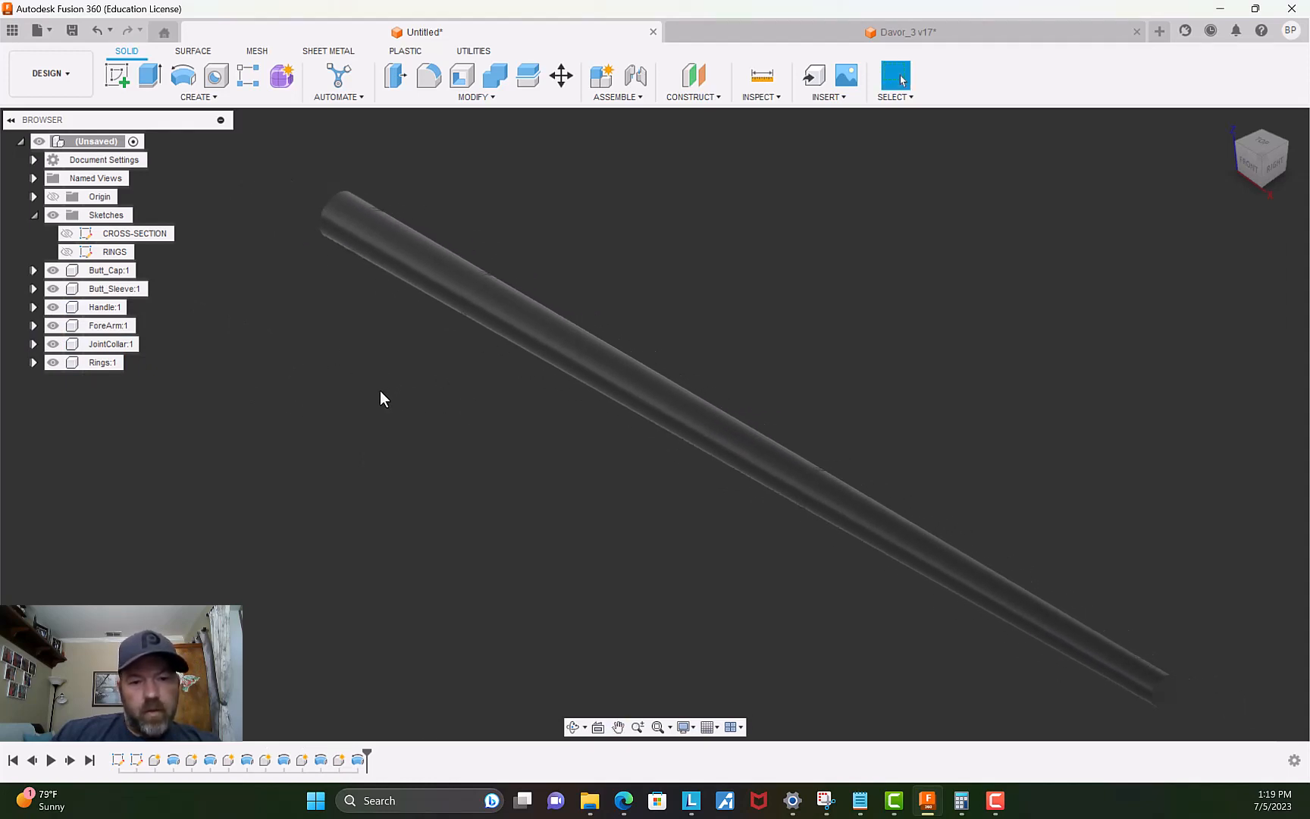
scroll(377, 404, down, 3)
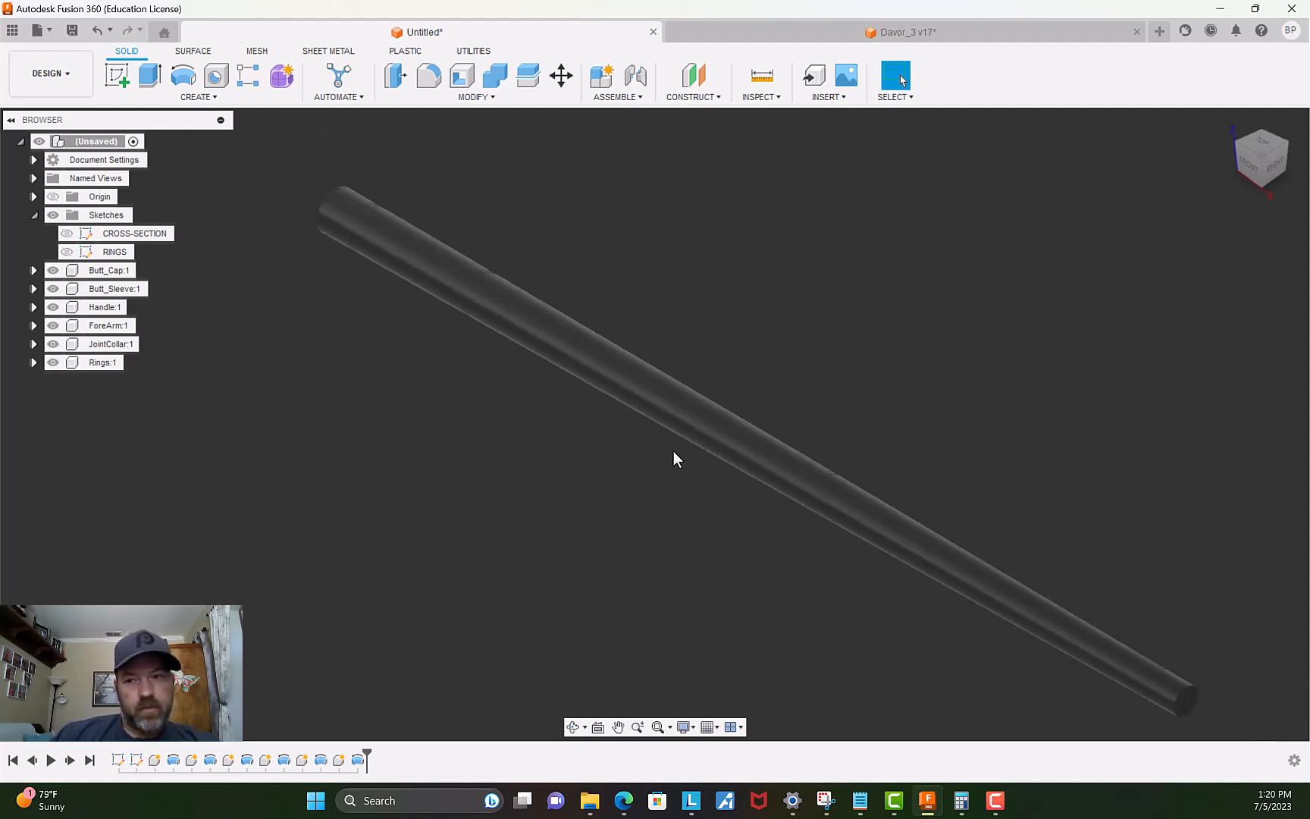
scroll(269, 269, up, 5)
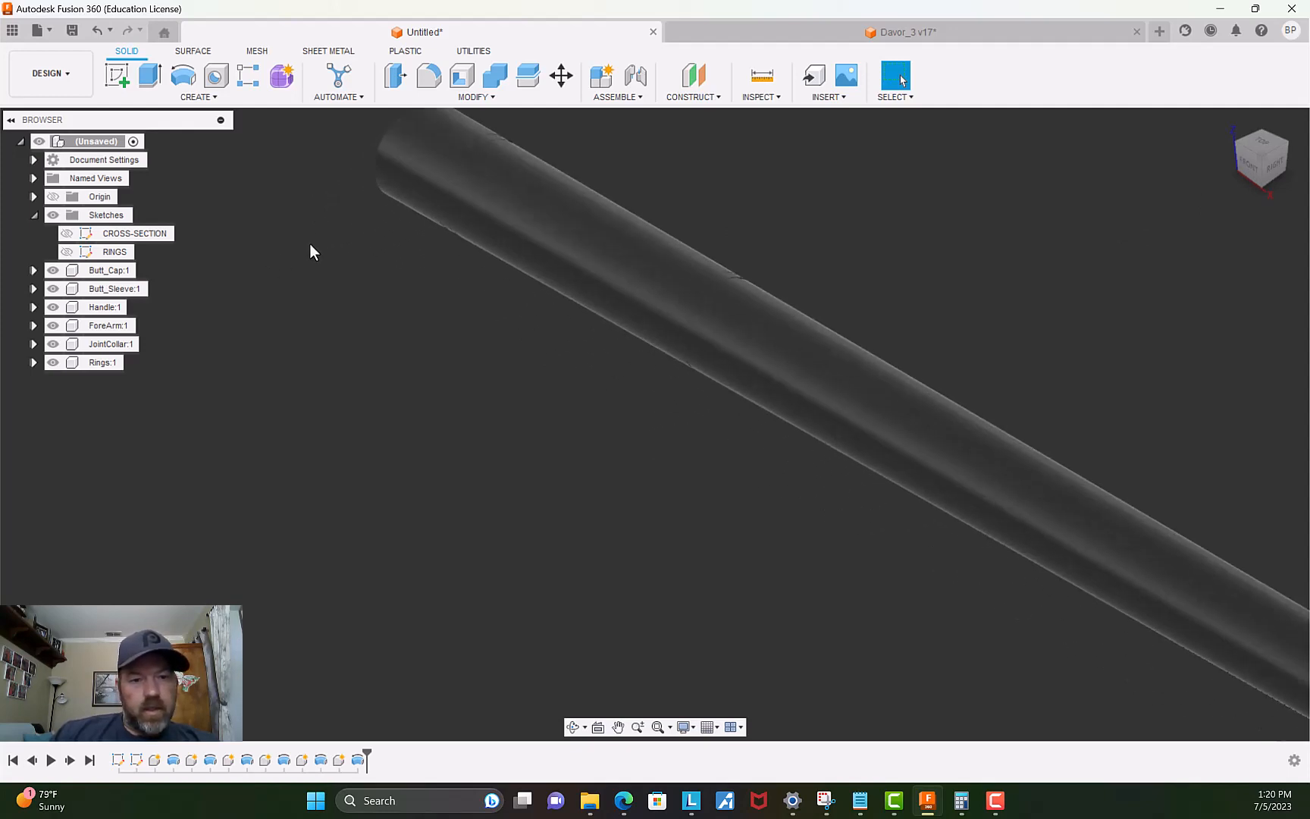
scroll(296, 269, down, 2)
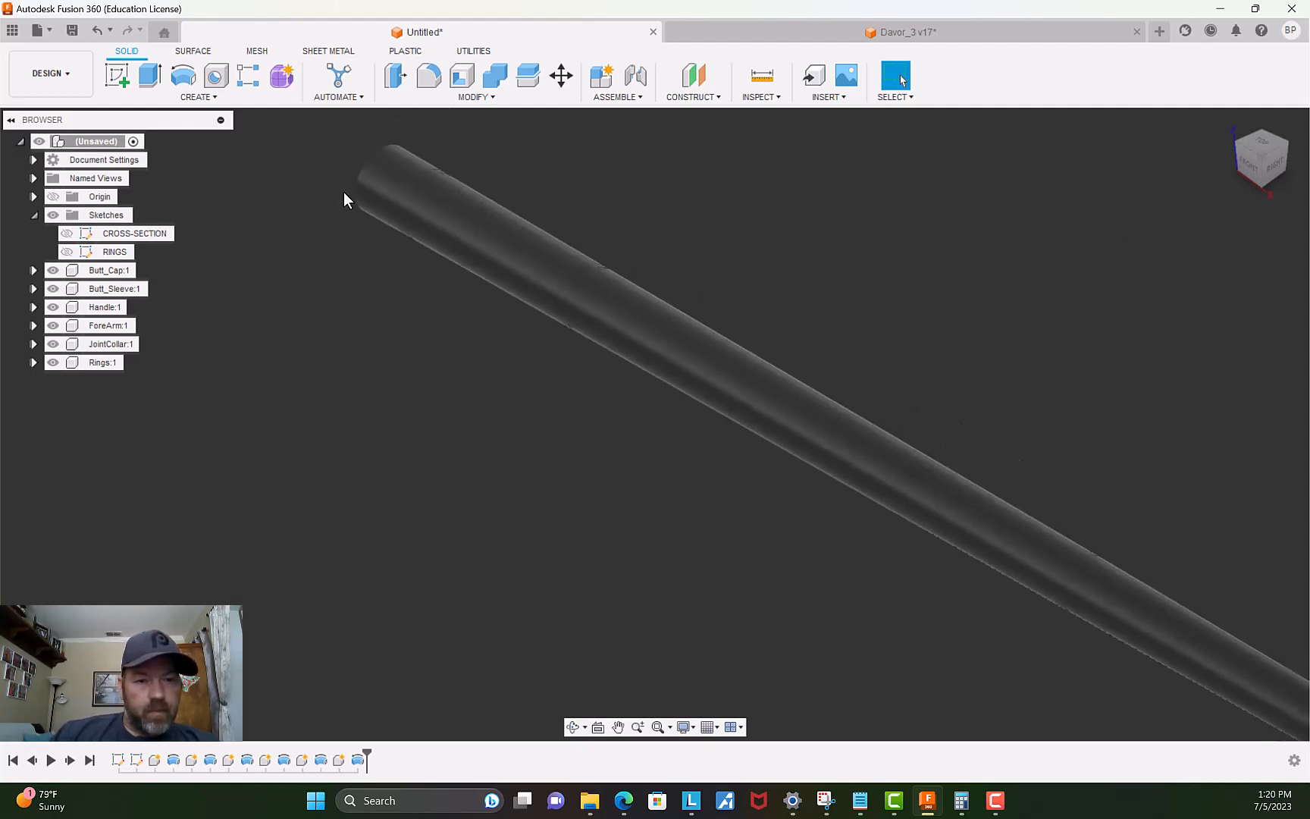
click(388, 180)
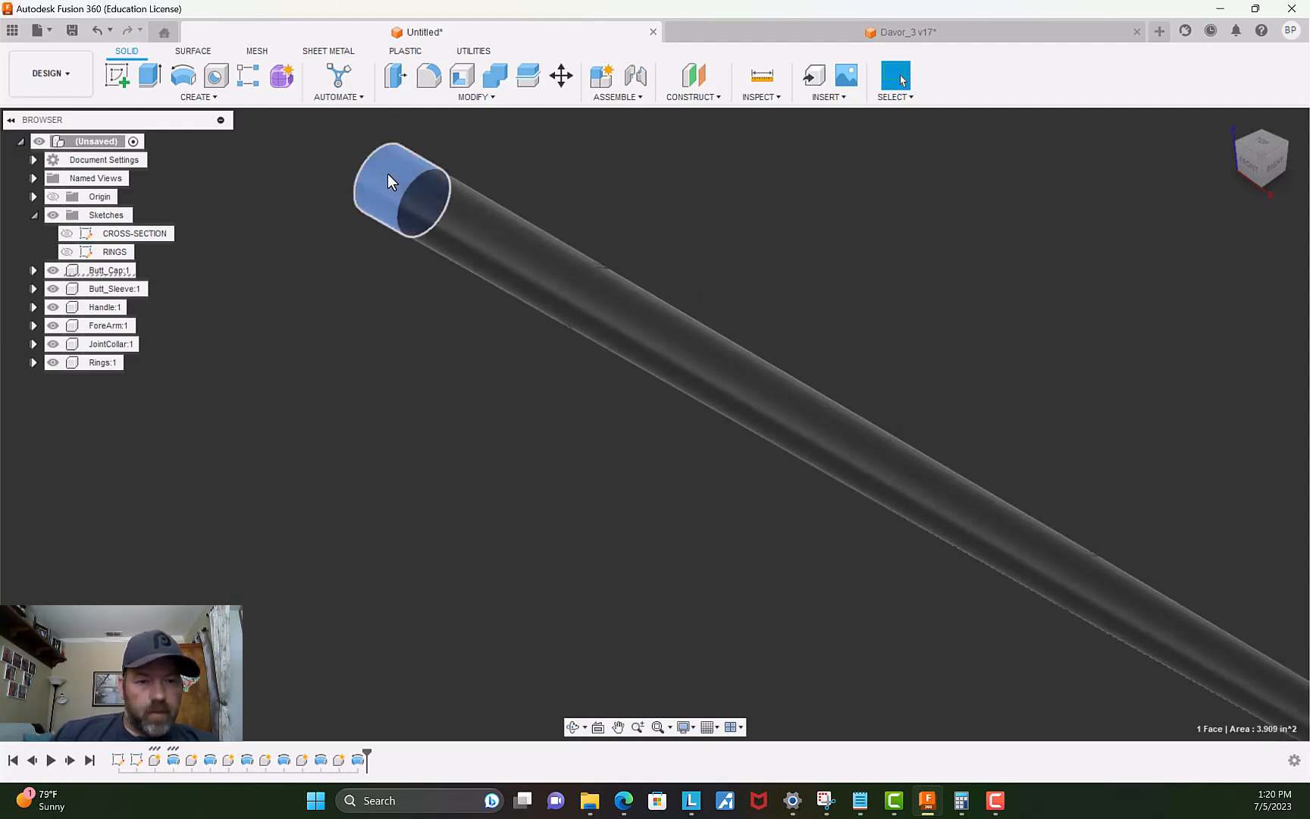
right_click(389, 176)
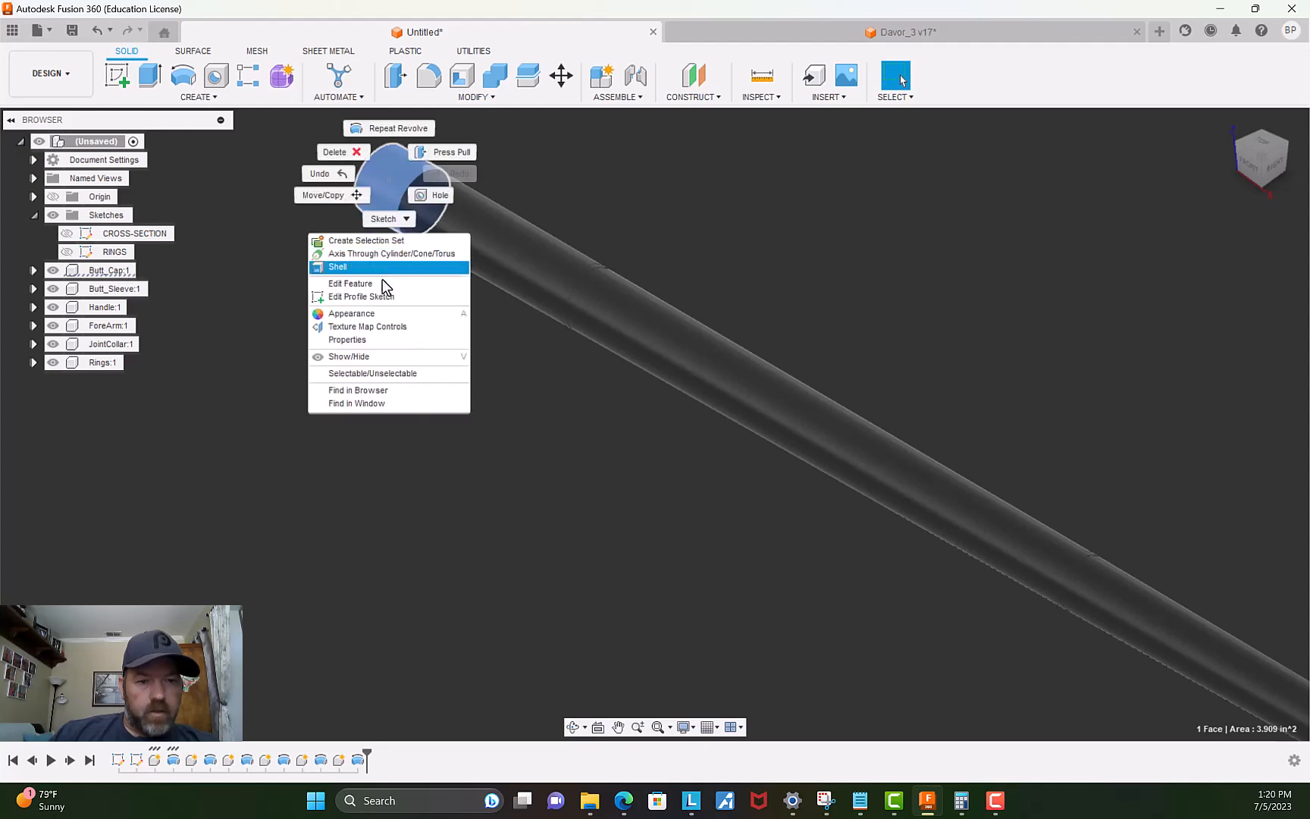
click(372, 314)
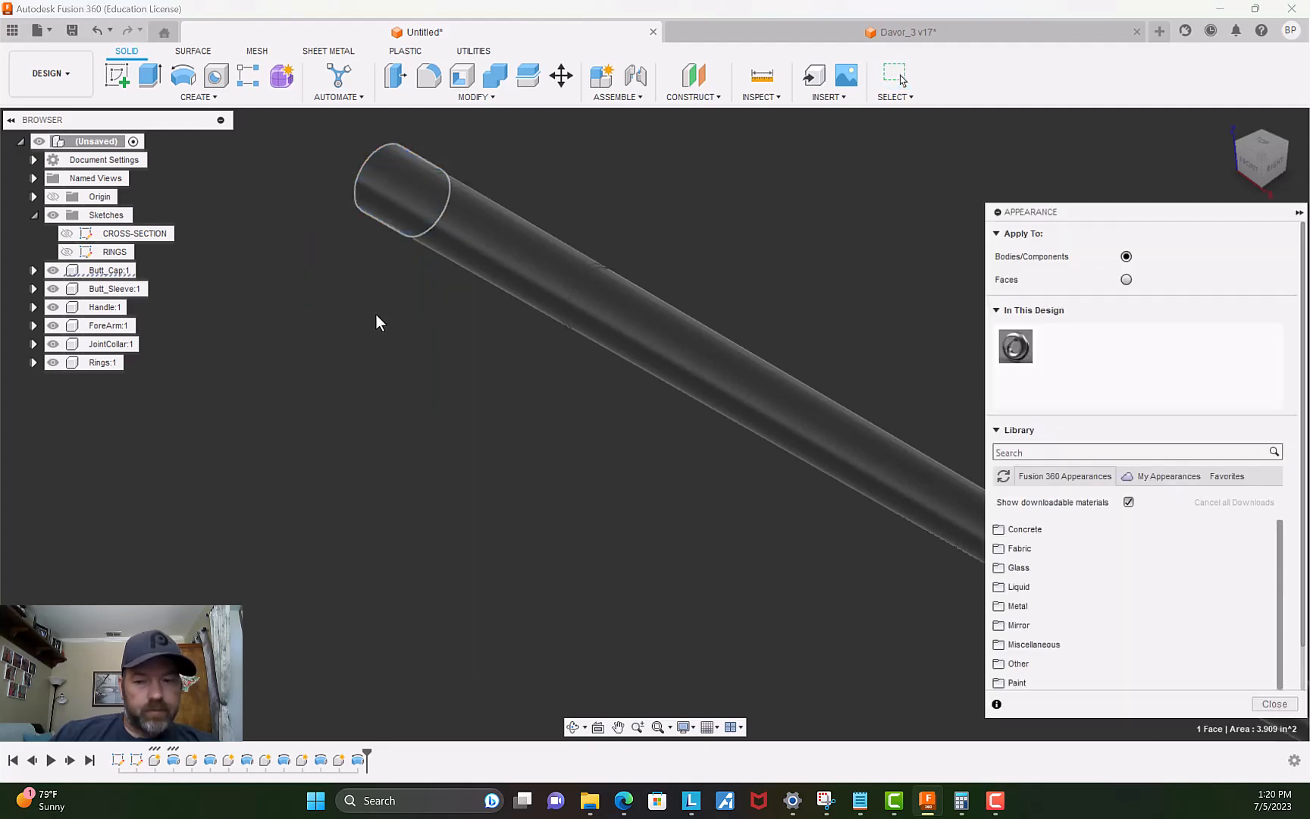
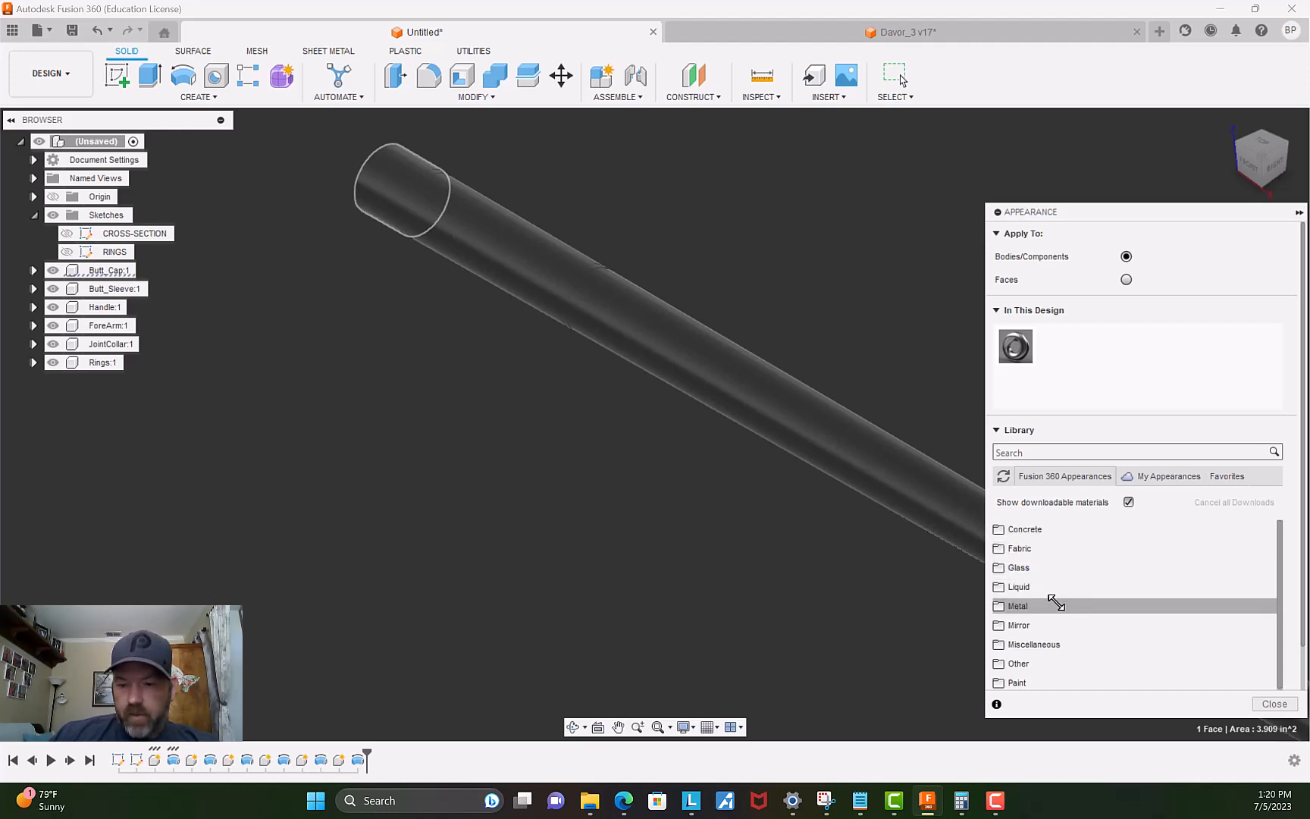
Download the Acetal Resin (White) appearance from the Plastic library and apply it to the butt cap.
scroll(1044, 583, down, 1)
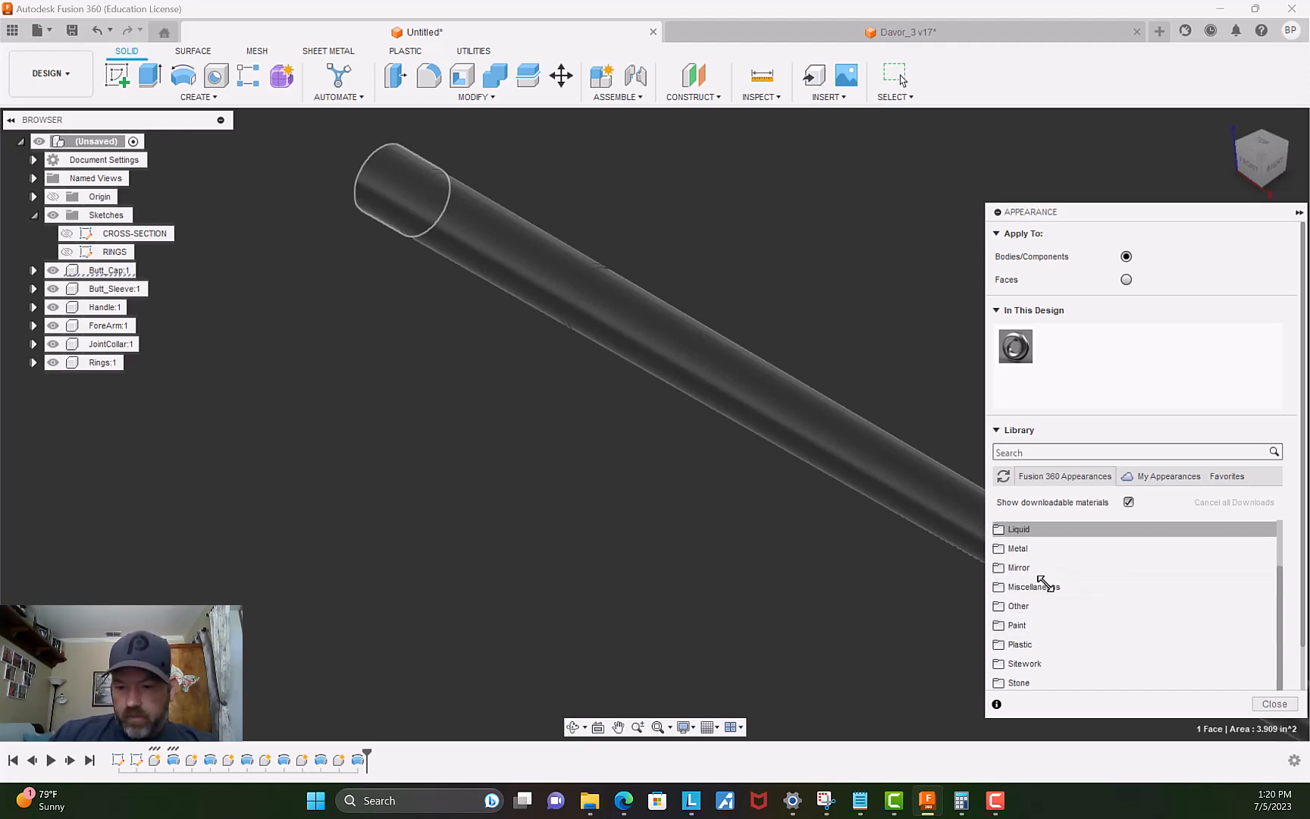
click(1046, 644)
scroll(1088, 617, down, 2)
scroll(1089, 617, down, 2)
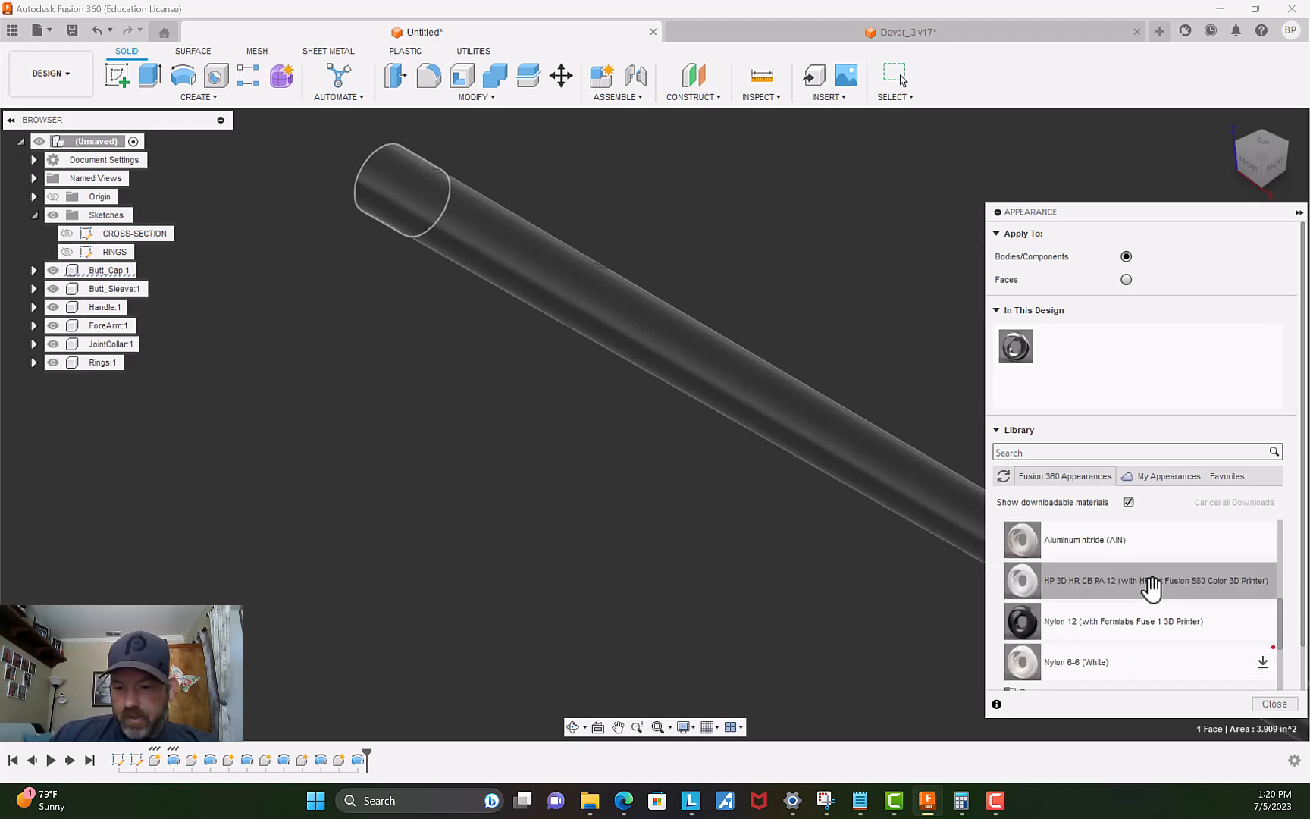
scroll(1099, 576, down, 3)
scroll(1109, 617, down, 1)
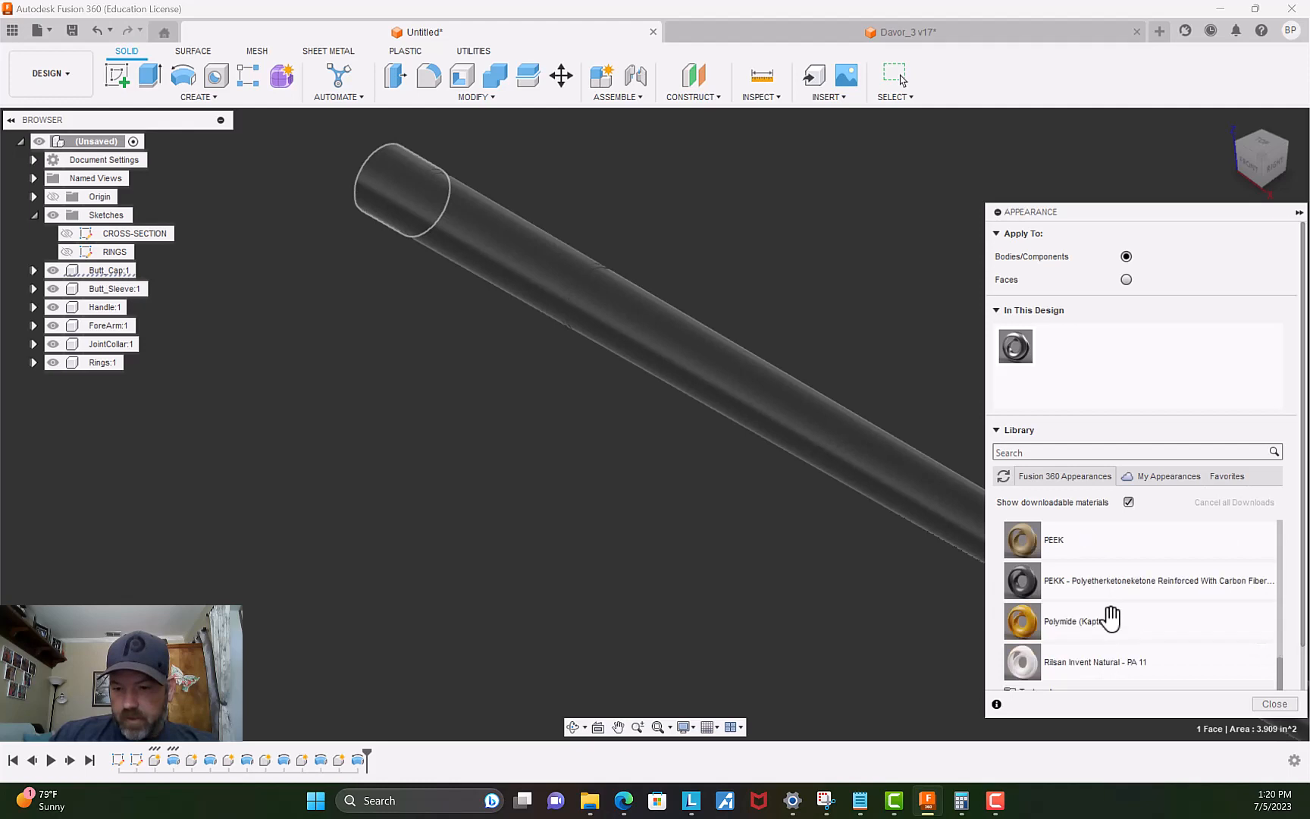
scroll(1149, 606, down, 5)
scroll(1136, 603, up, 5)
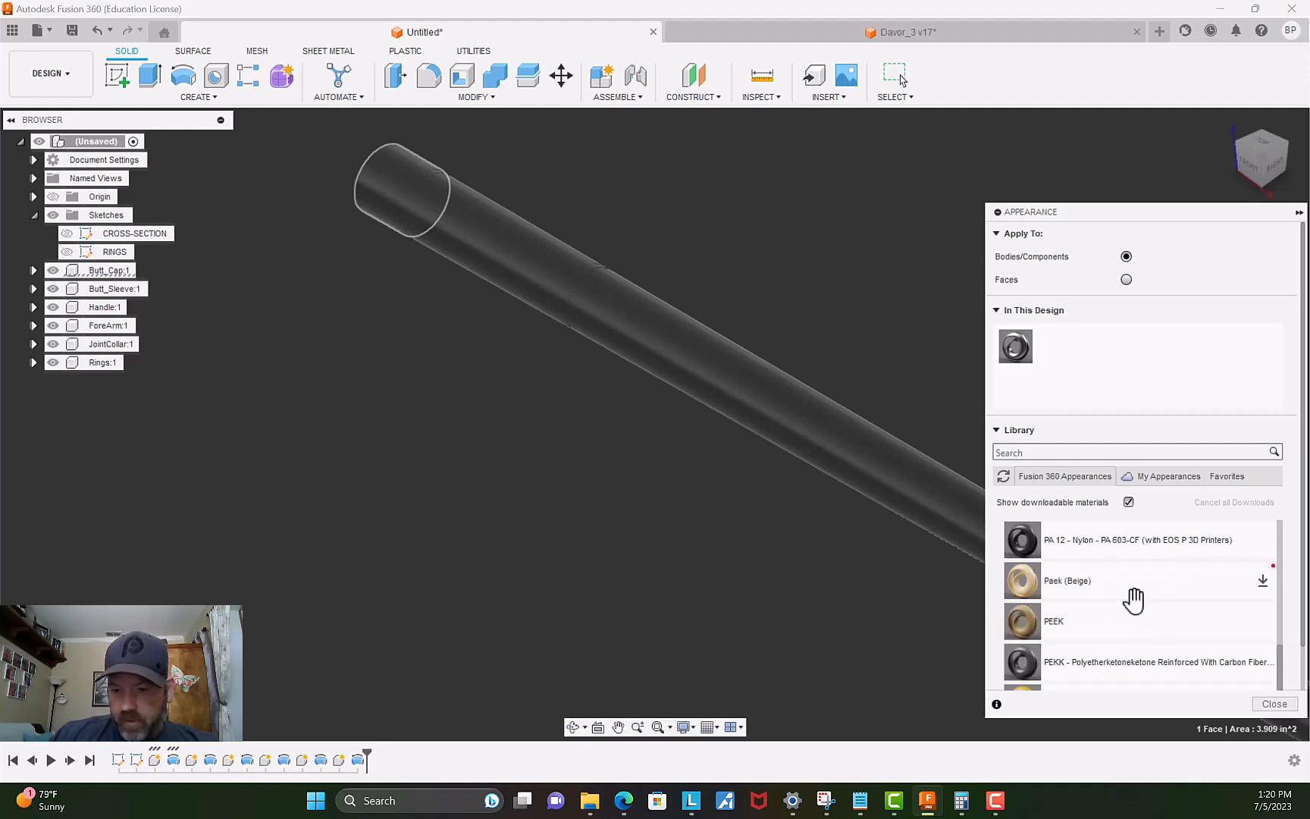
scroll(1132, 602, up, 2)
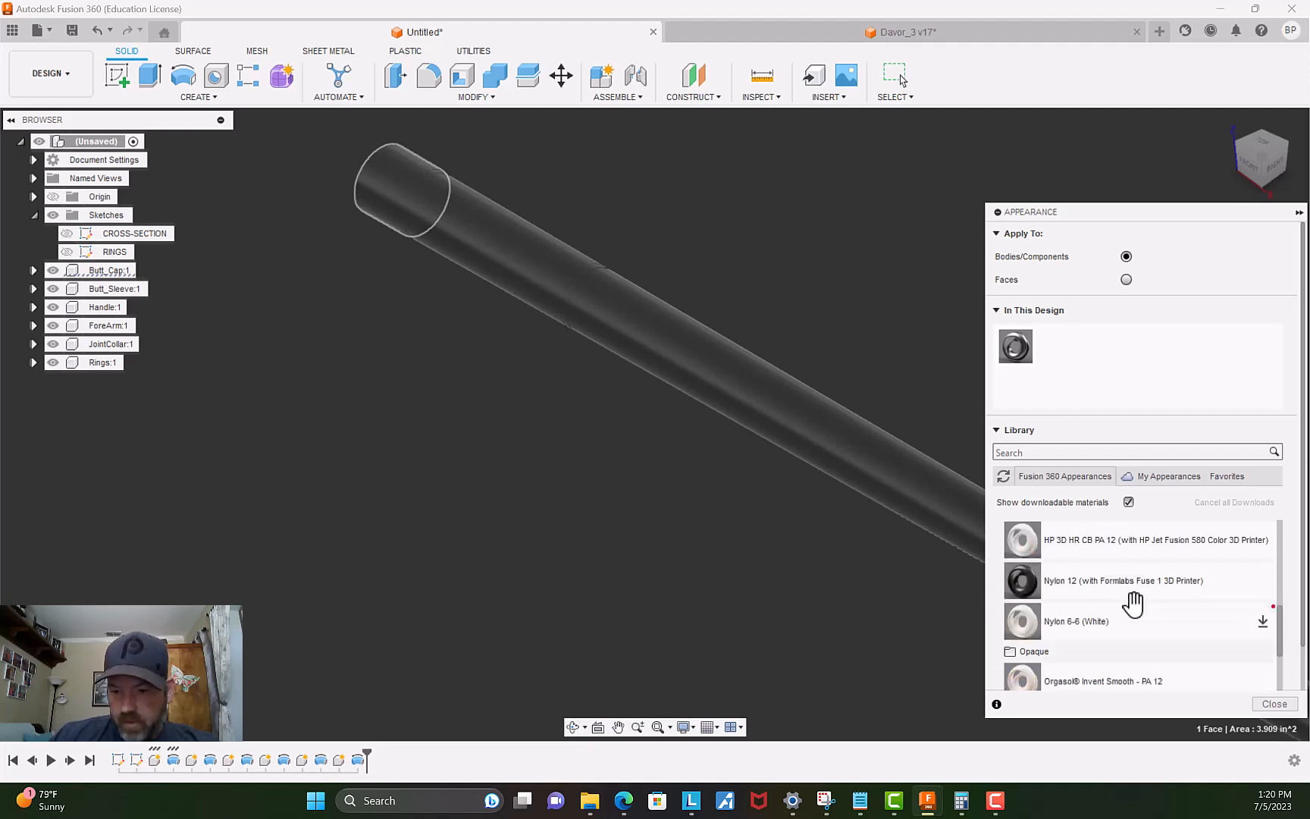
scroll(1113, 614, up, 2)
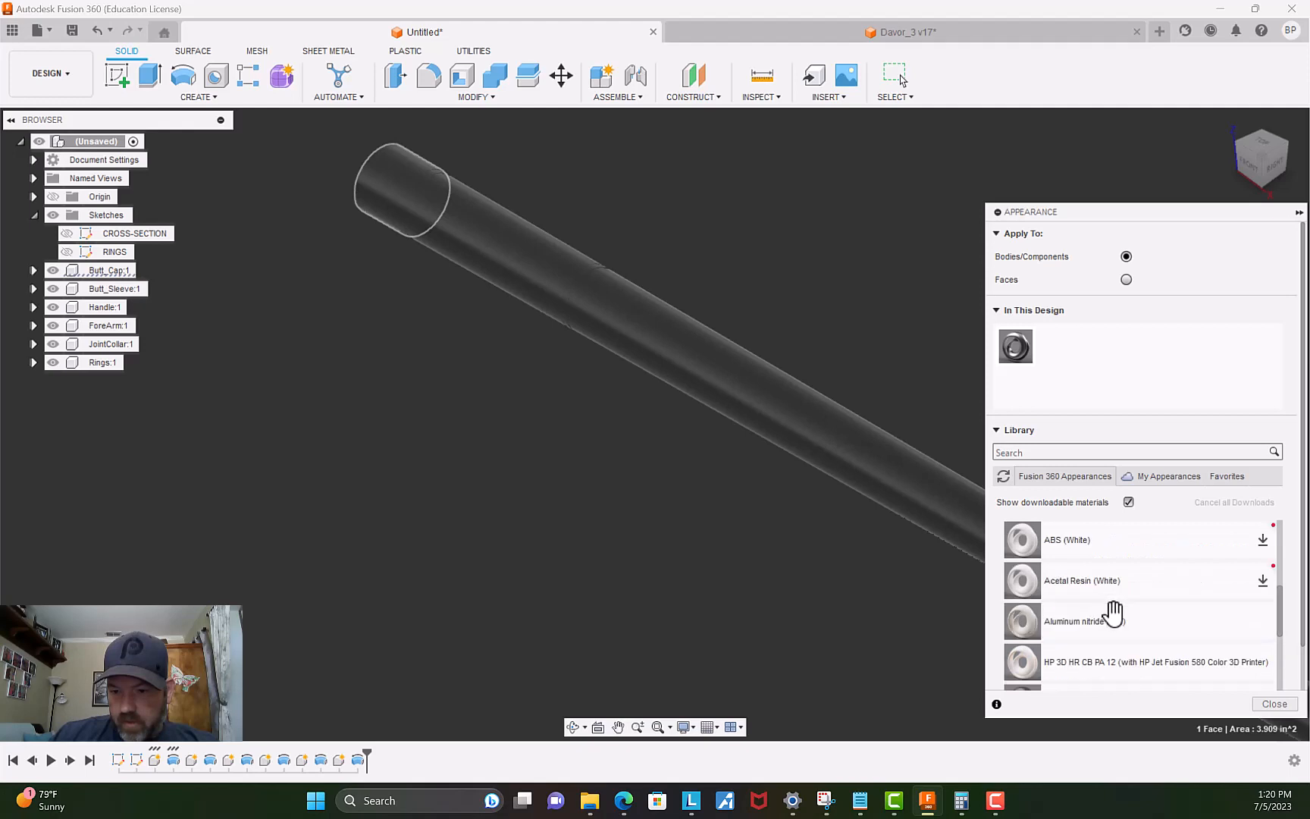
scroll(1113, 612, up, 1)
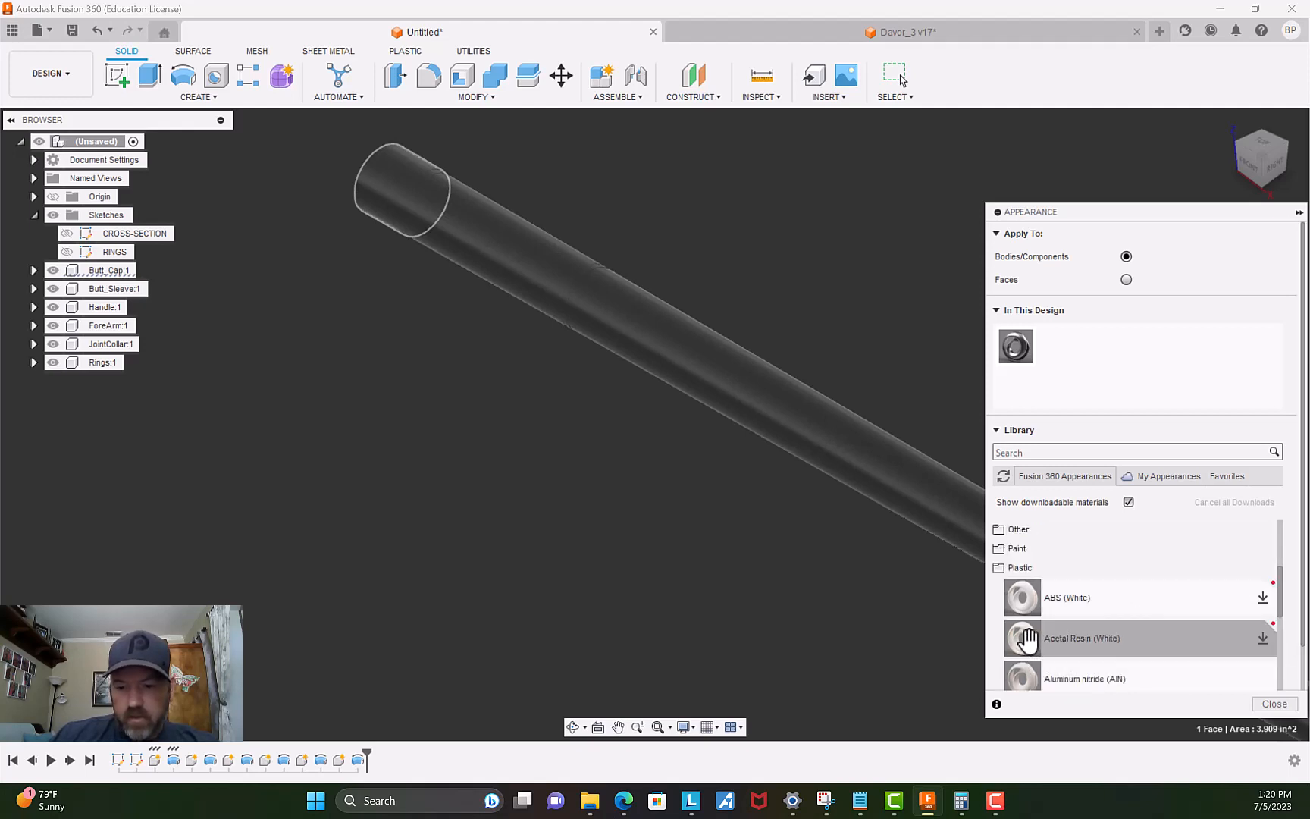
click(1264, 639)
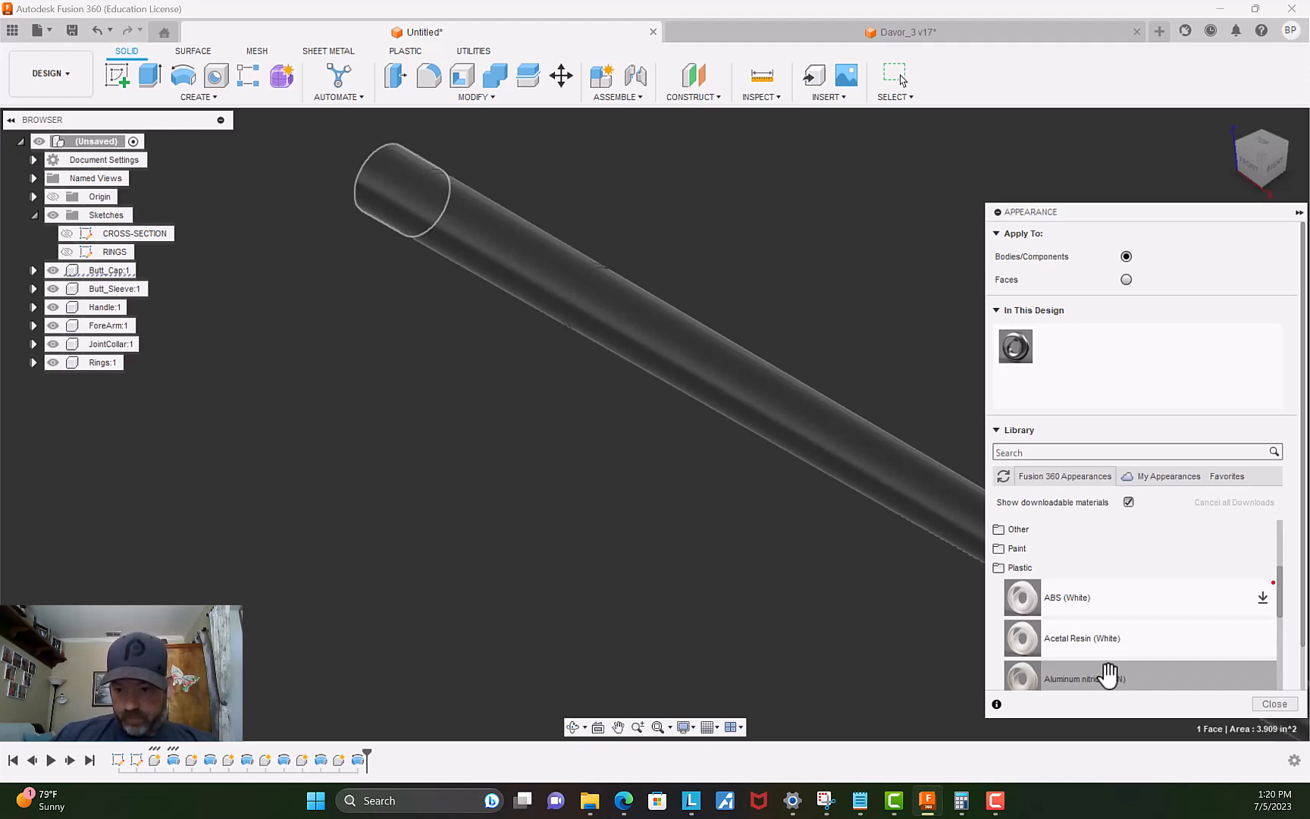
drag(1067, 639, 387, 183)
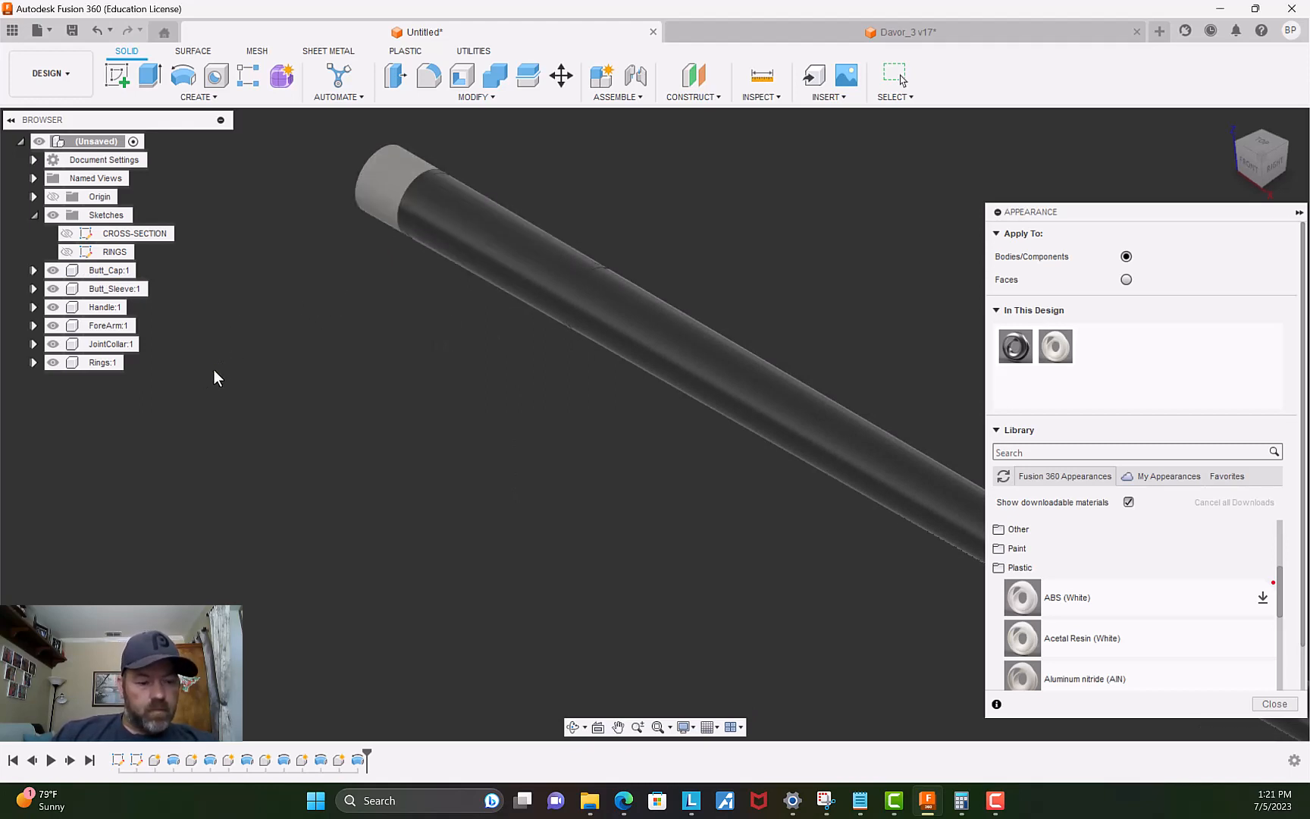
Download the glossy paint Paint - Enamel Glossy (Green) and apply it to all rings of the Rings component.
click(91, 362)
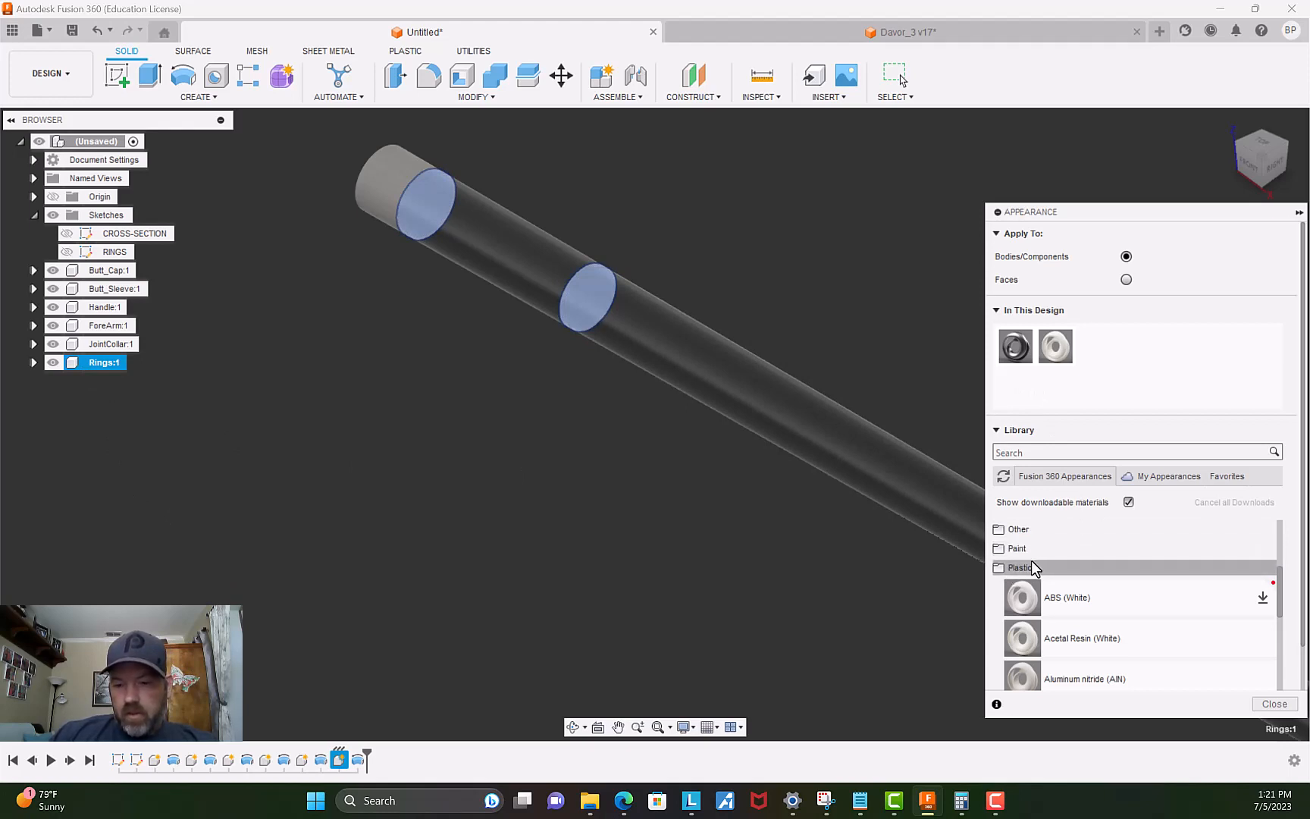
click(1013, 552)
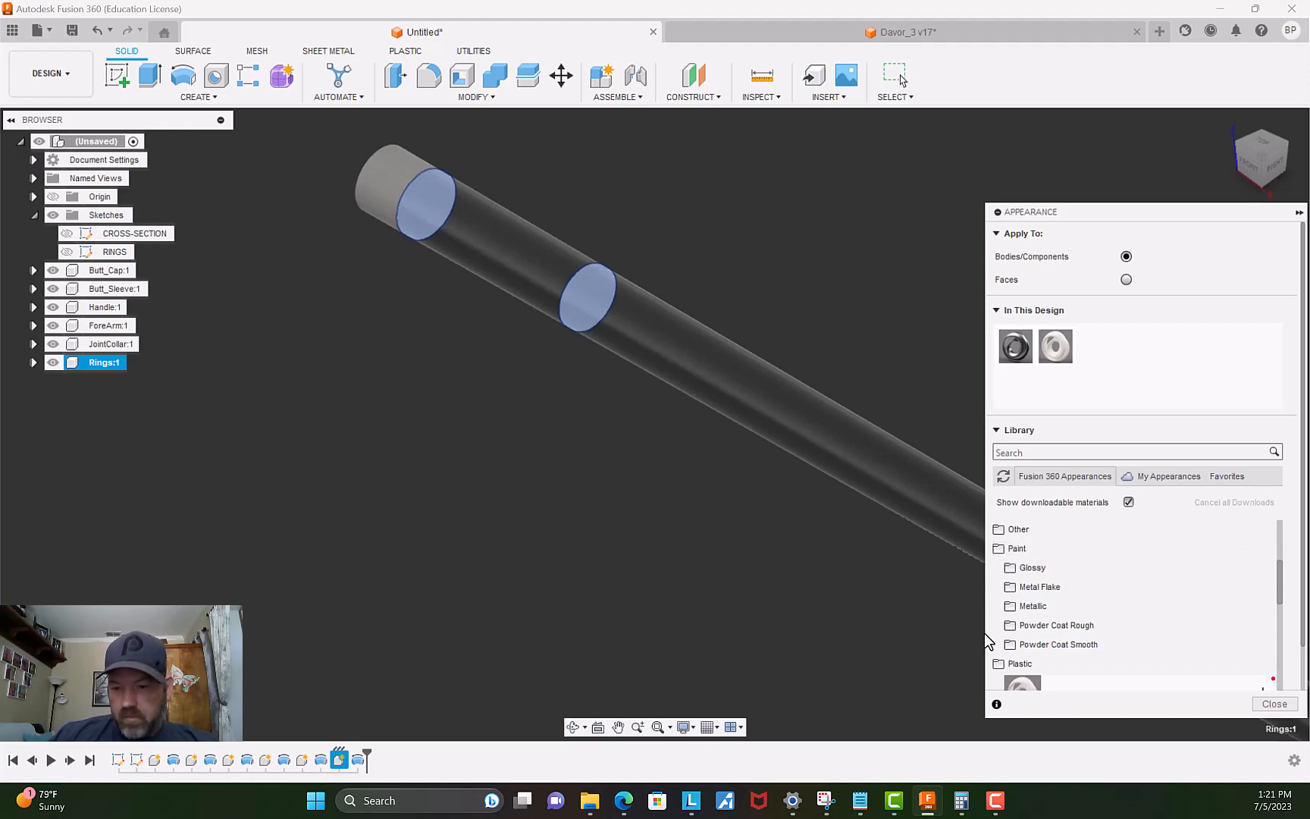
click(1031, 568)
scroll(1027, 576, down, 2)
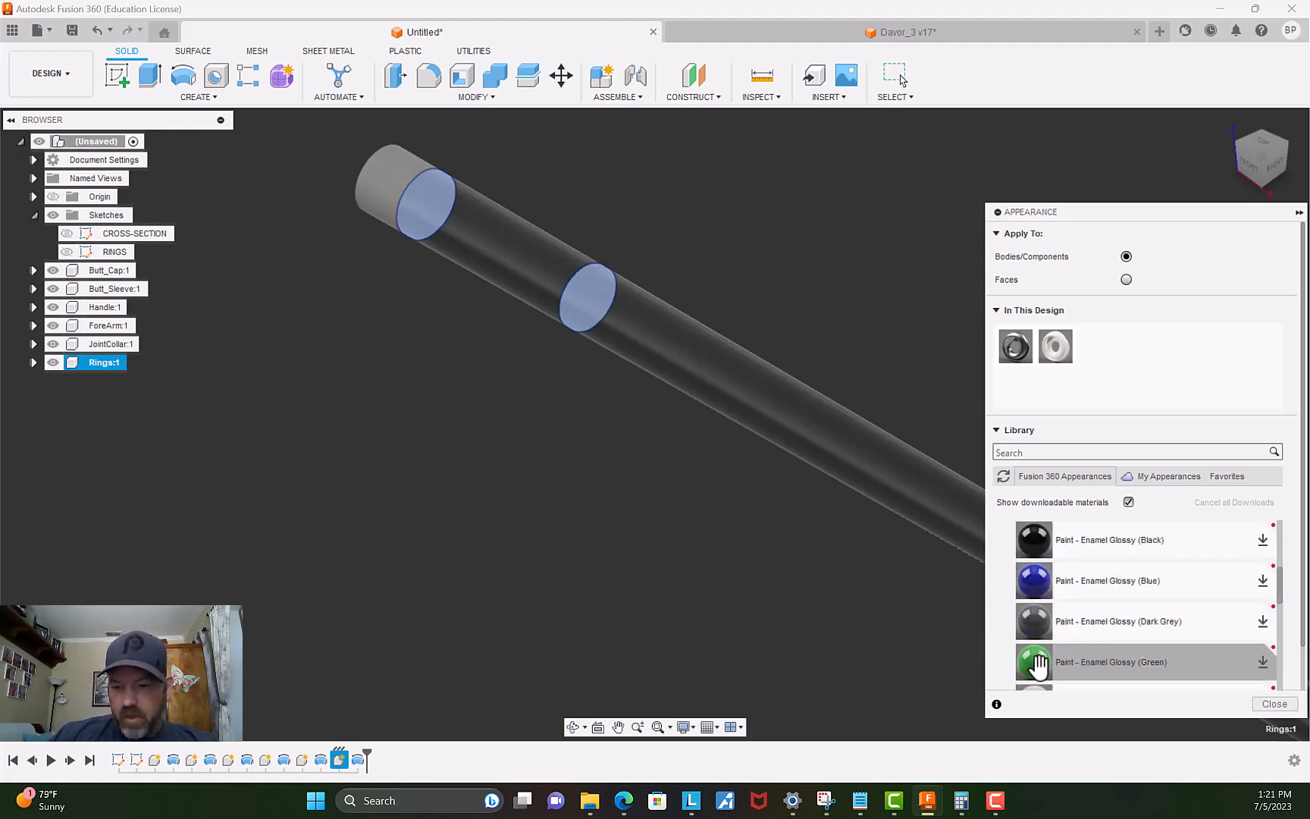
click(1262, 662)
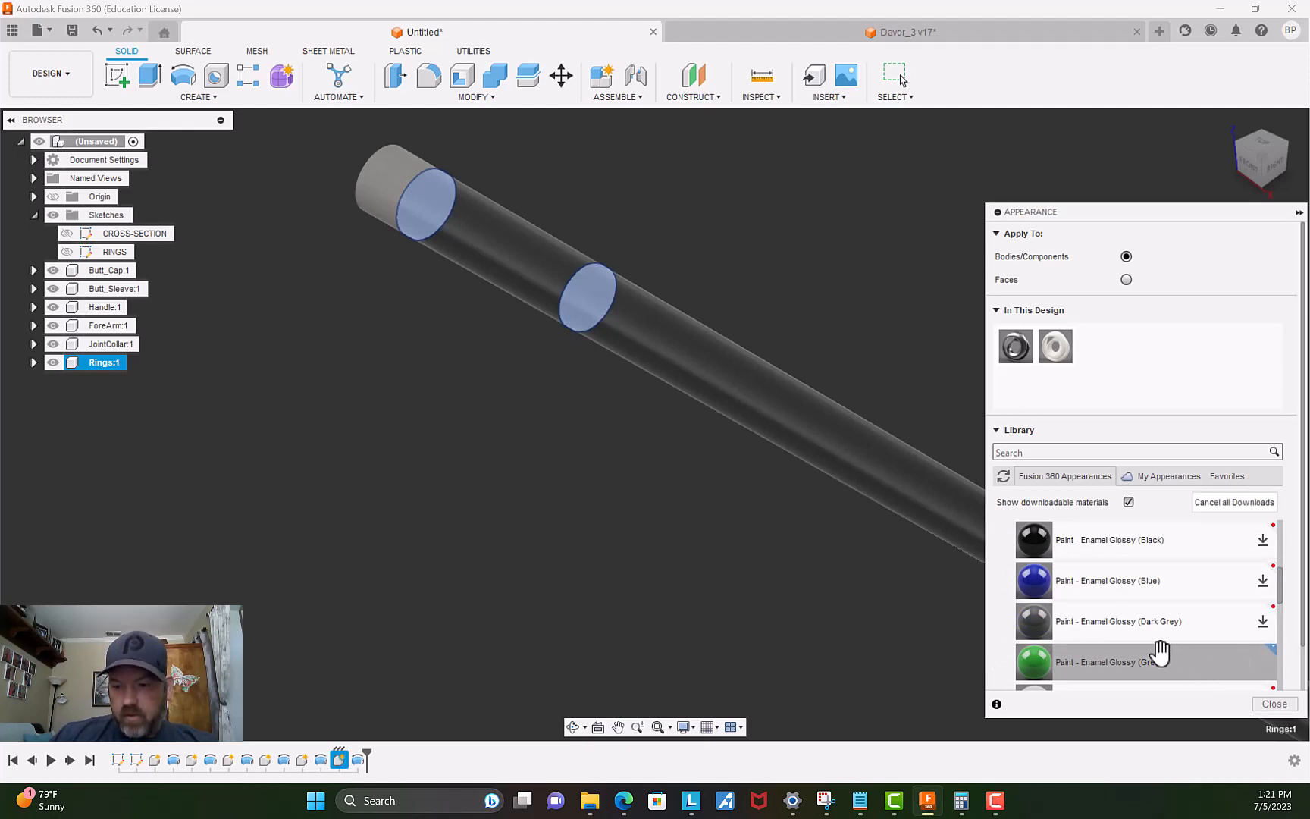
drag(1036, 662, 502, 261)
drag(415, 198, 409, 187)
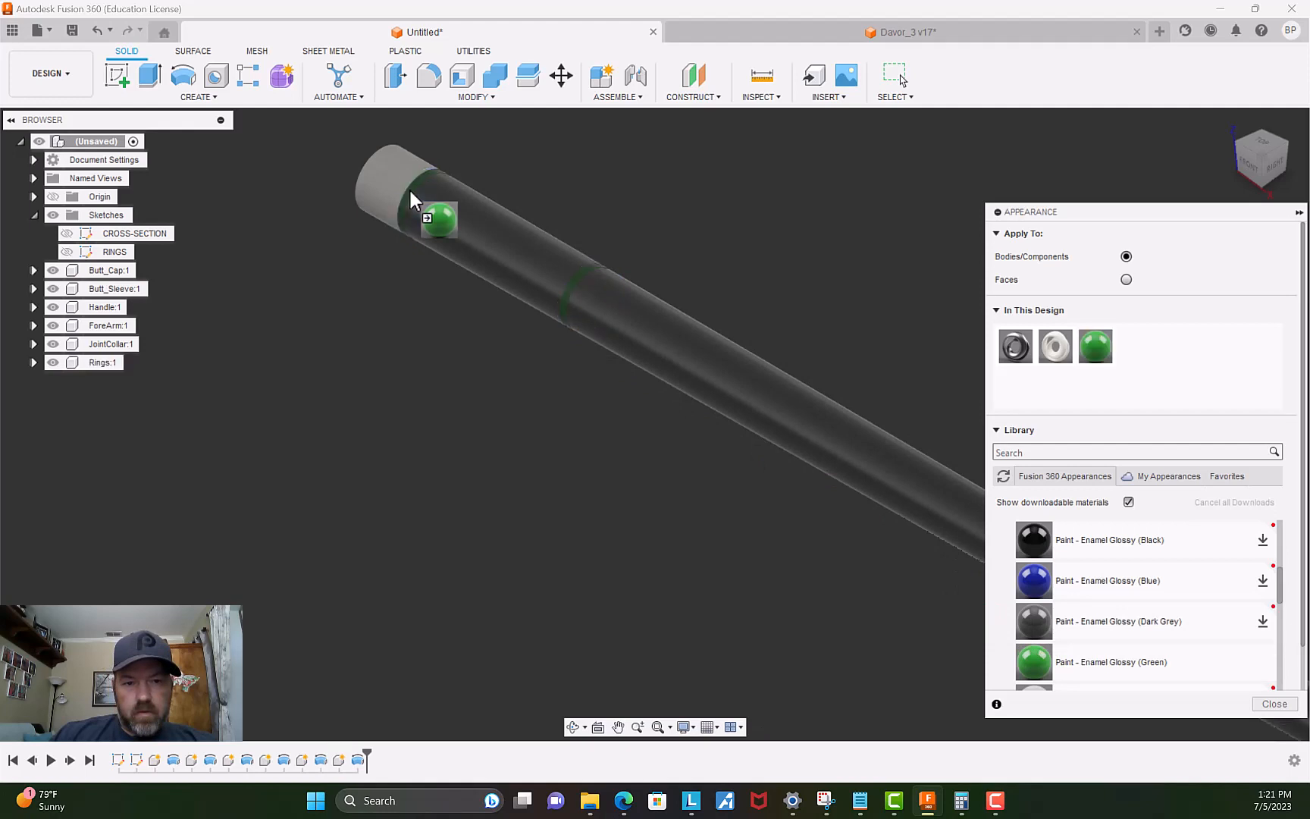
scroll(666, 535, down, 4)
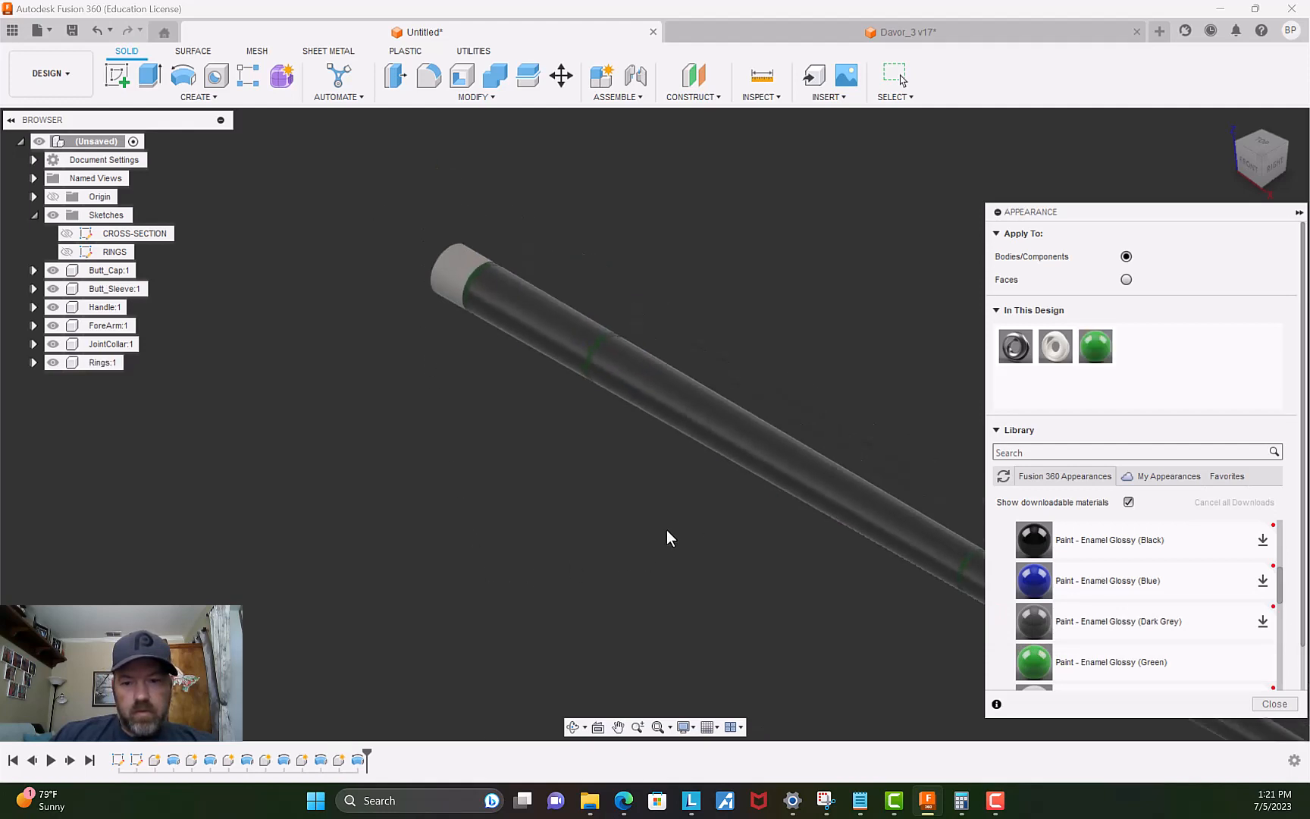
middle_drag(666, 536, 360, 425)
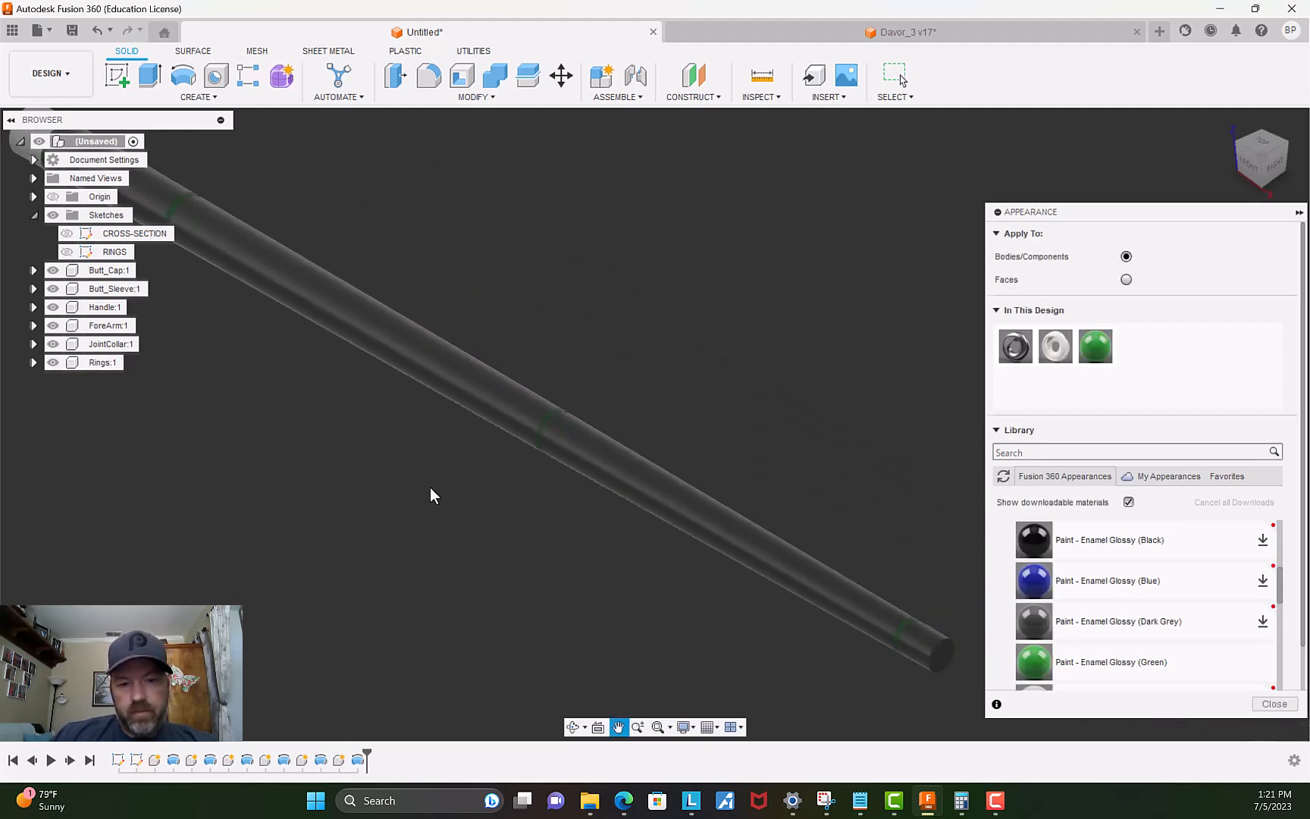
middle_drag(430, 487, 543, 500)
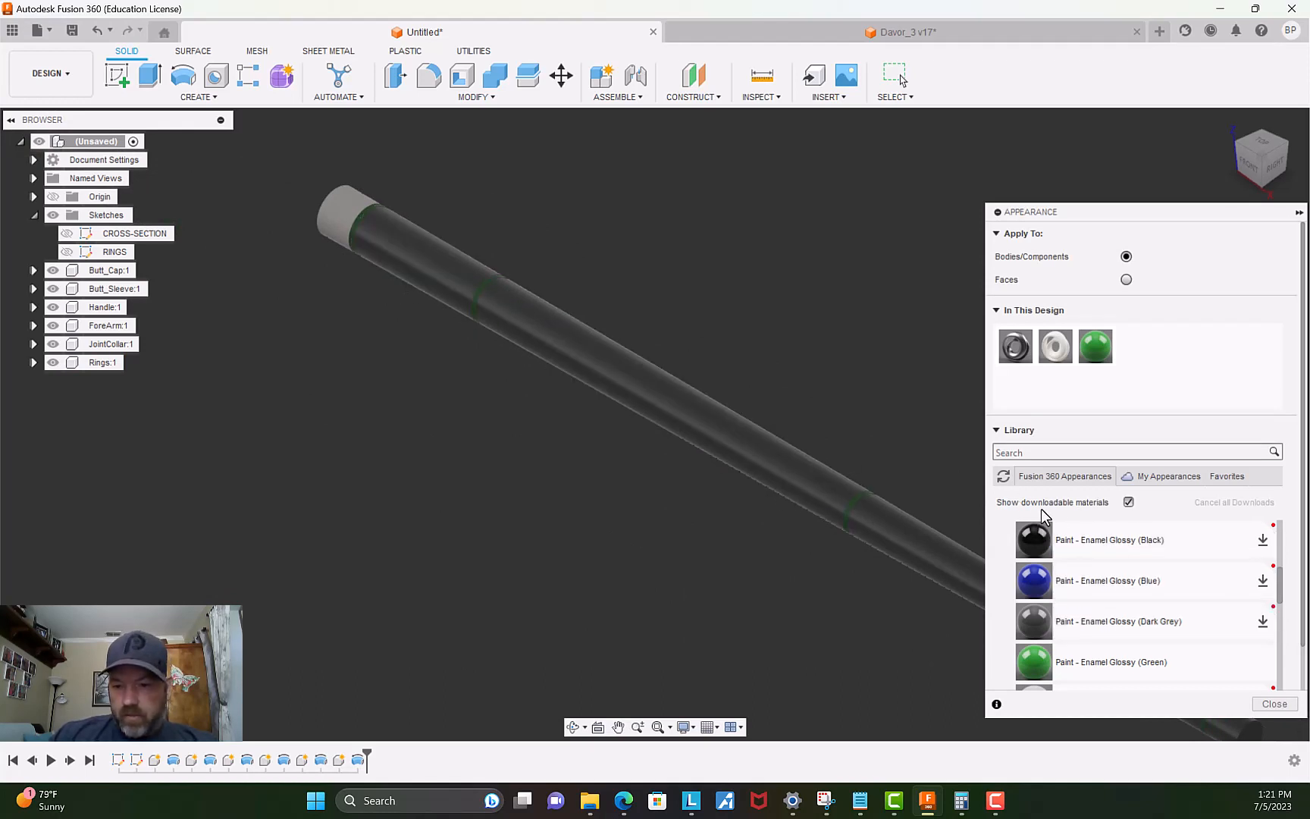
Collapse the Glossy paint and Plastic categories in the appearance library.
scroll(1069, 523, down, 5)
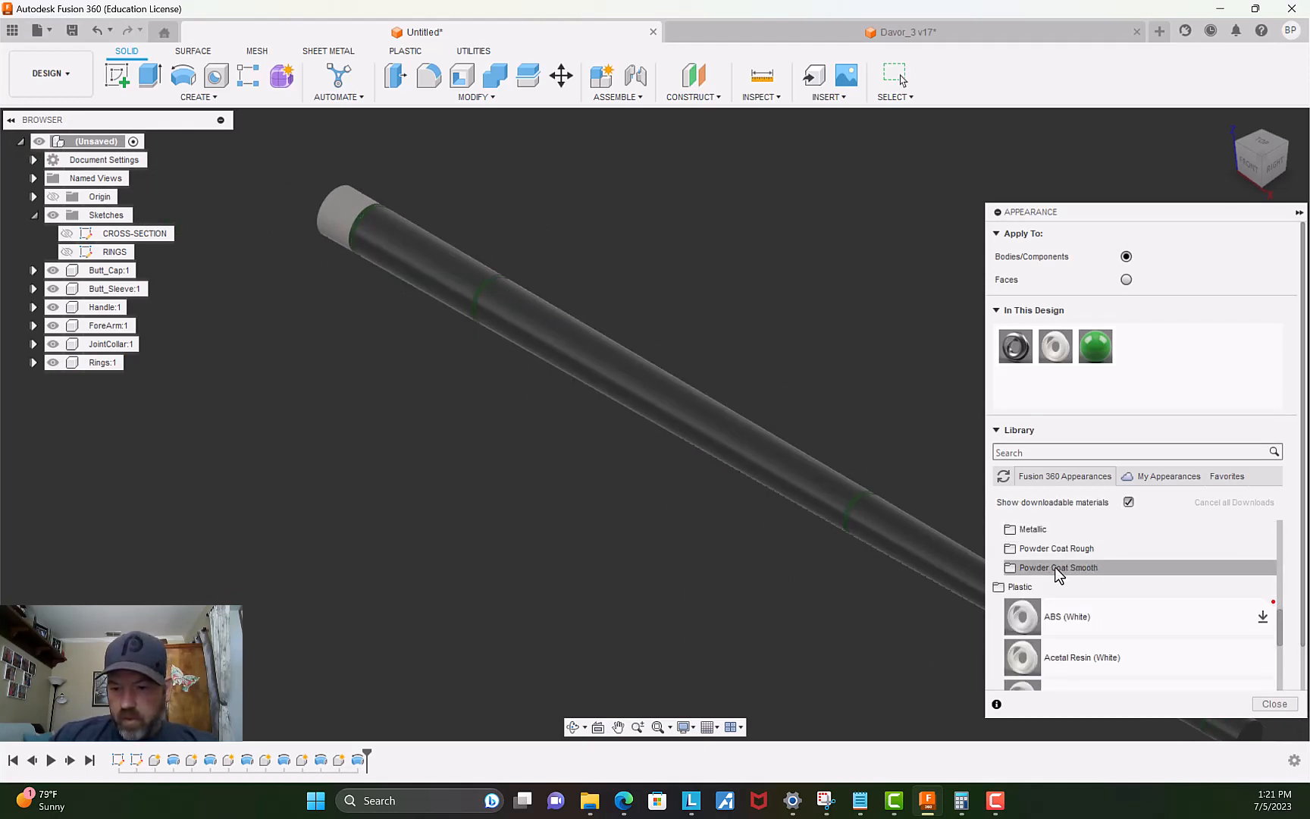
scroll(1053, 567, up, 2)
scroll(1058, 597, up, 5)
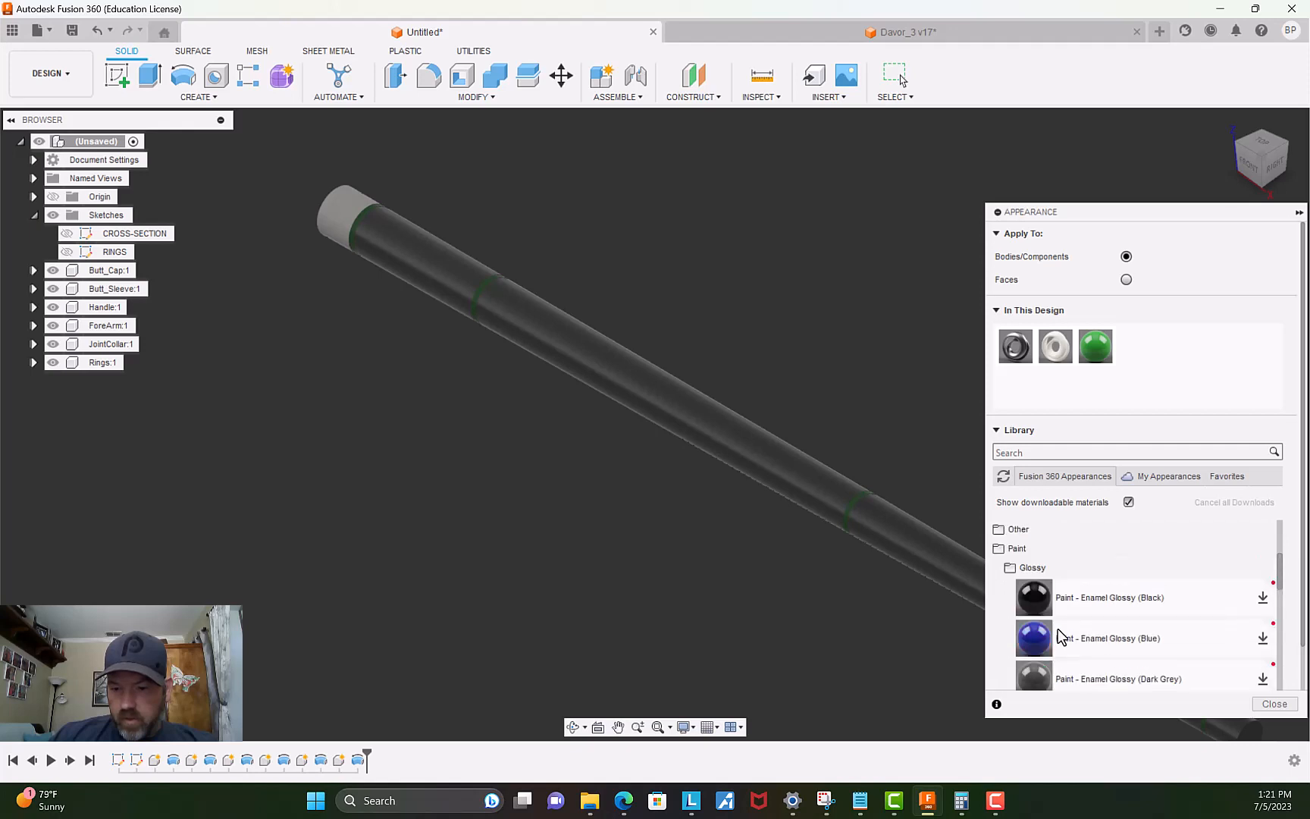
click(1014, 569)
scroll(1024, 599, down, 3)
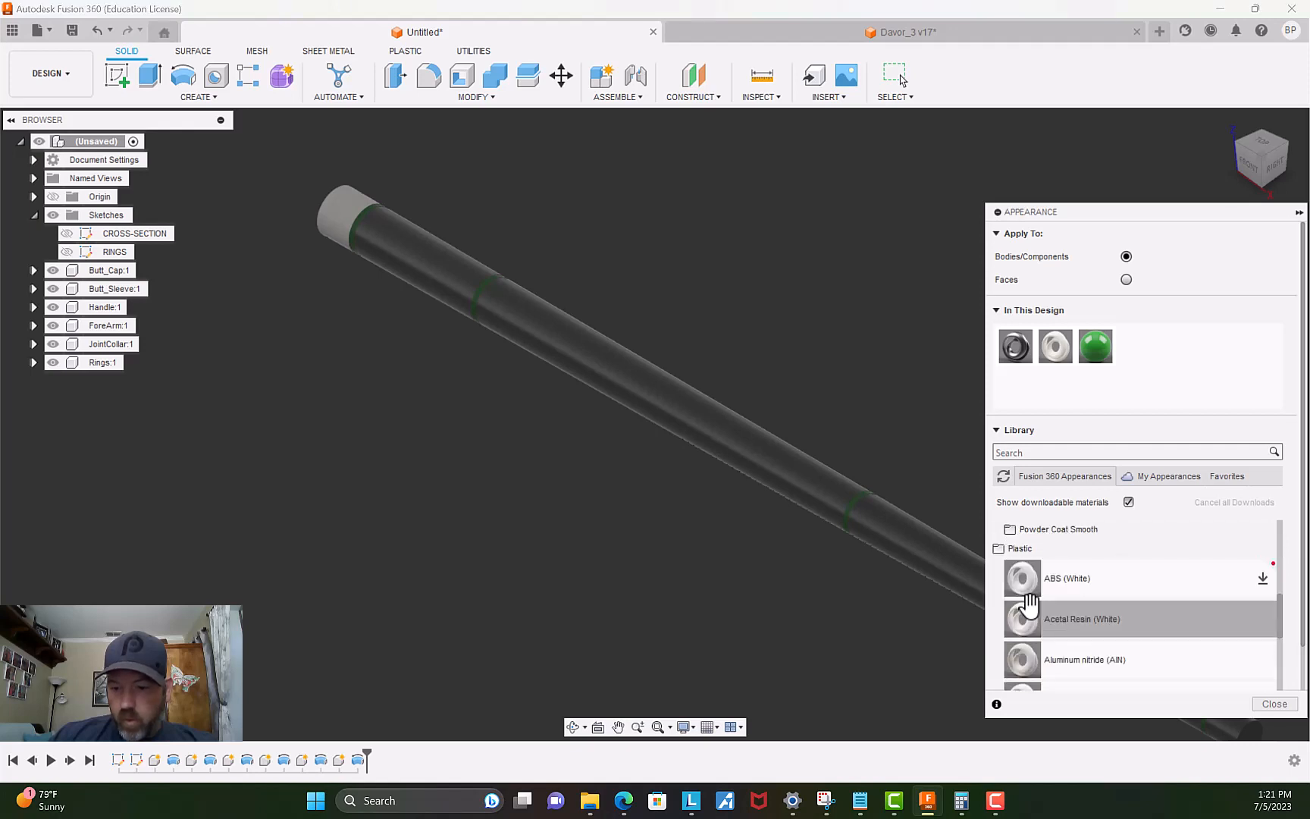
scroll(1038, 607, up, 1)
click(1001, 604)
scroll(1023, 612, down, 1)
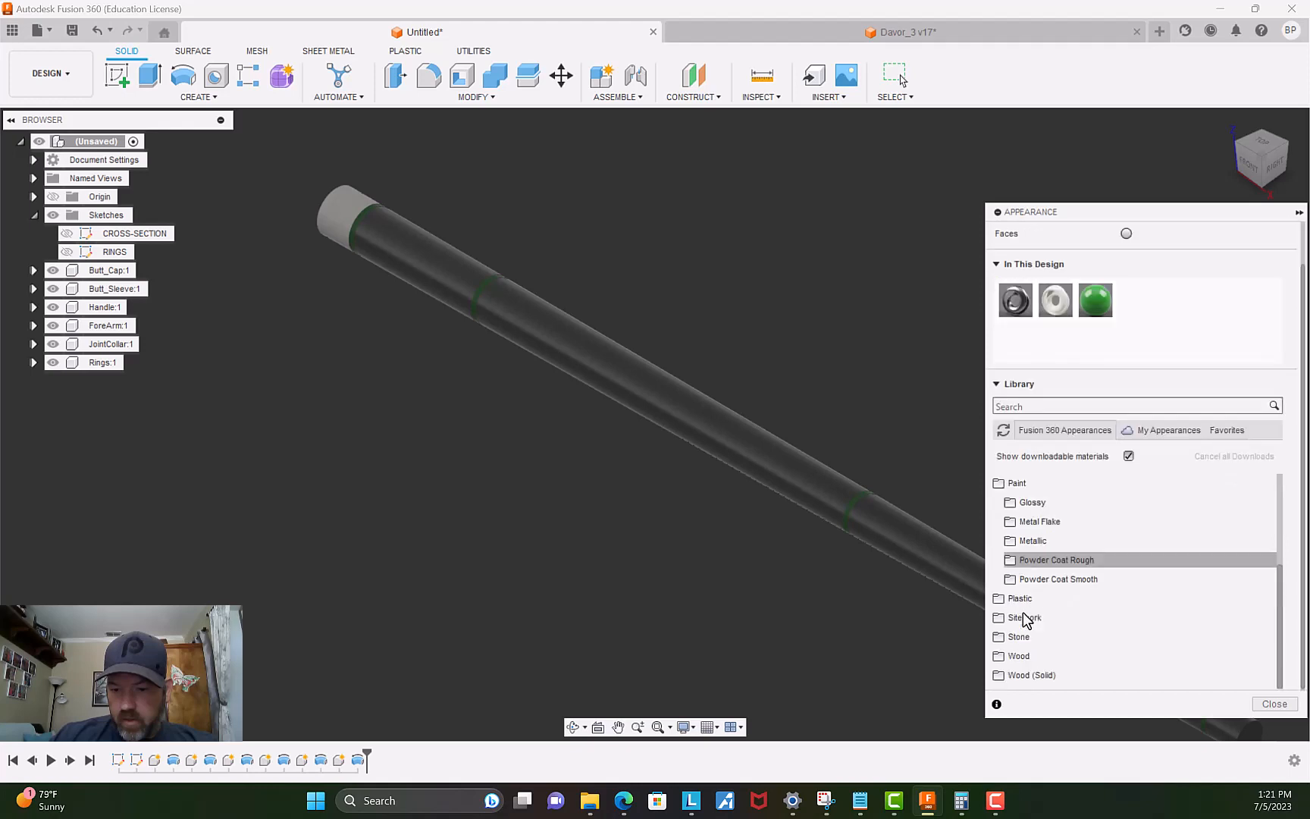
Download the Walnut appearance from the Wood library and apply it to the butt sleeve.
click(1010, 657)
scroll(1044, 638, down, 3)
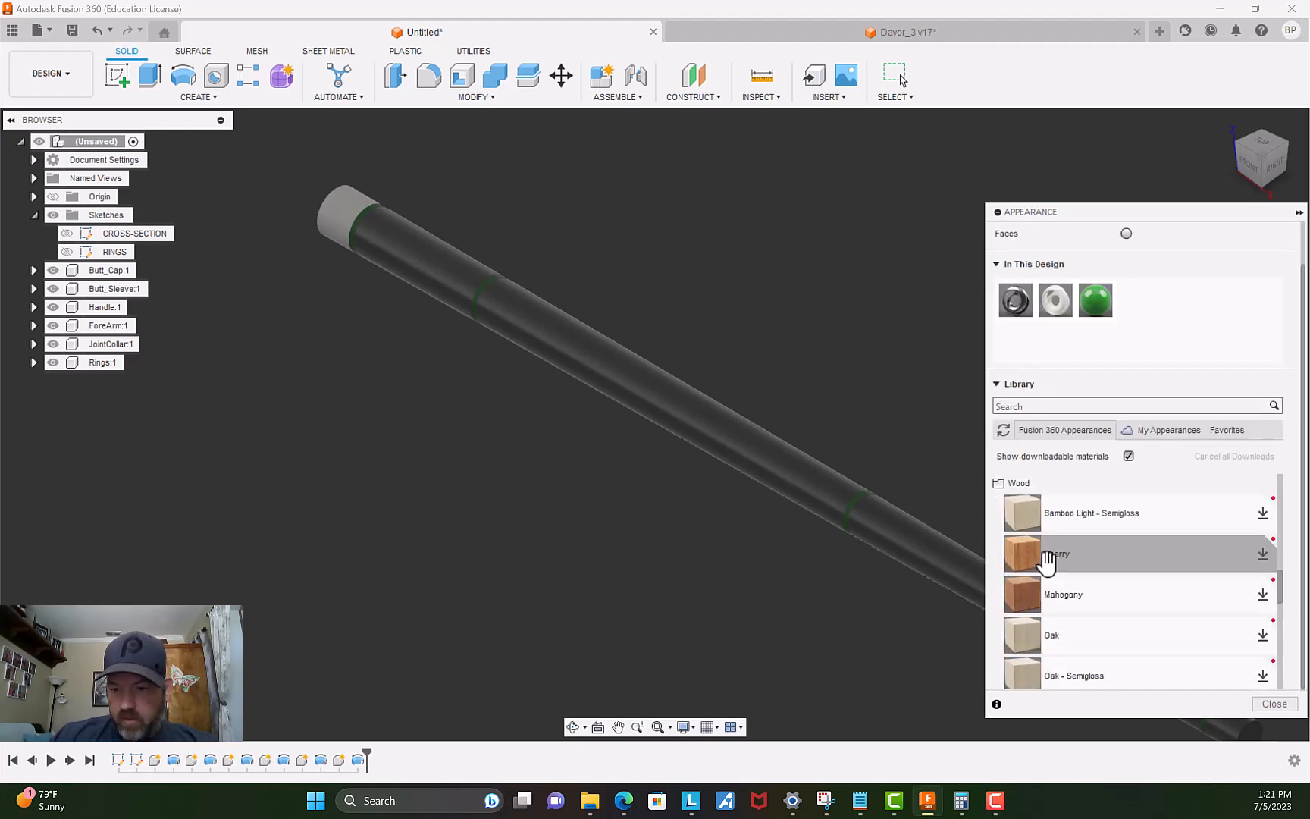
scroll(1049, 580, down, 2)
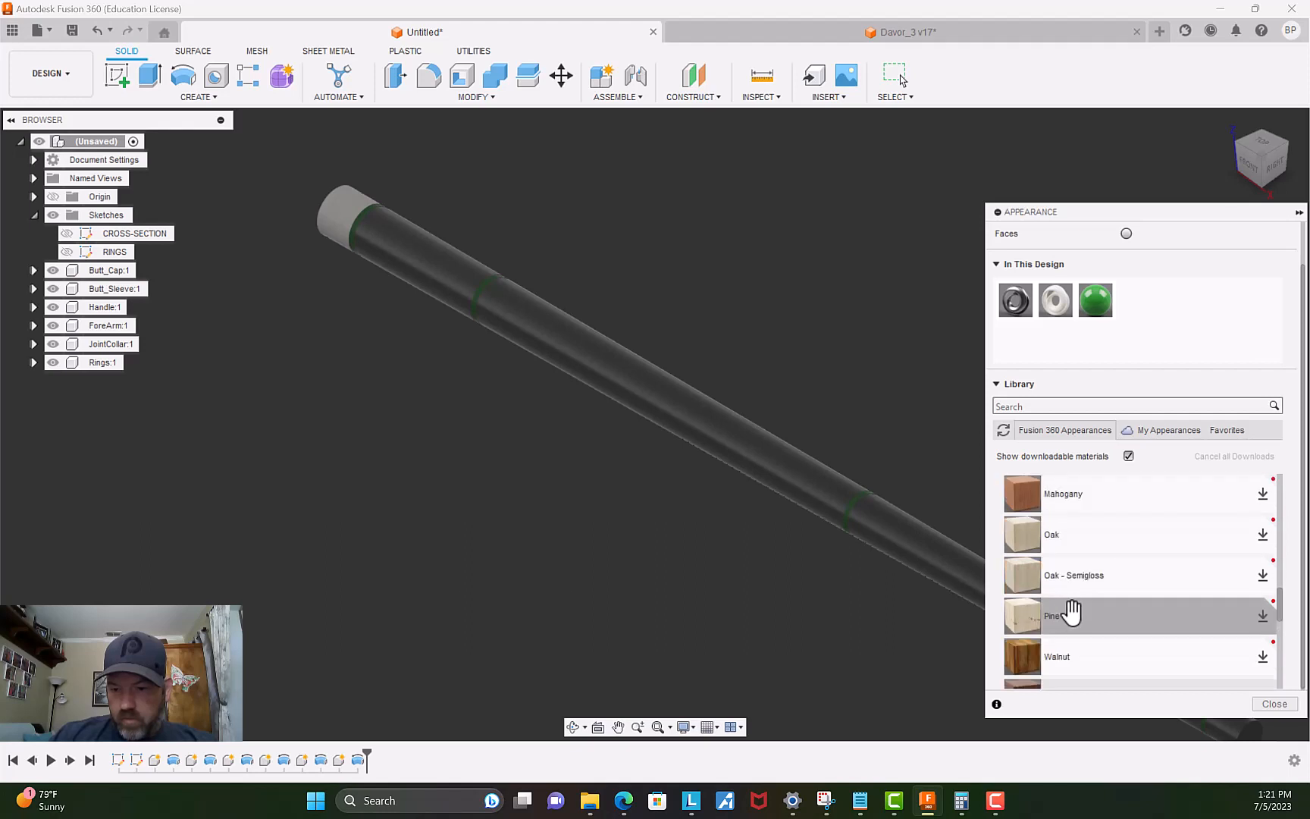
click(1262, 656)
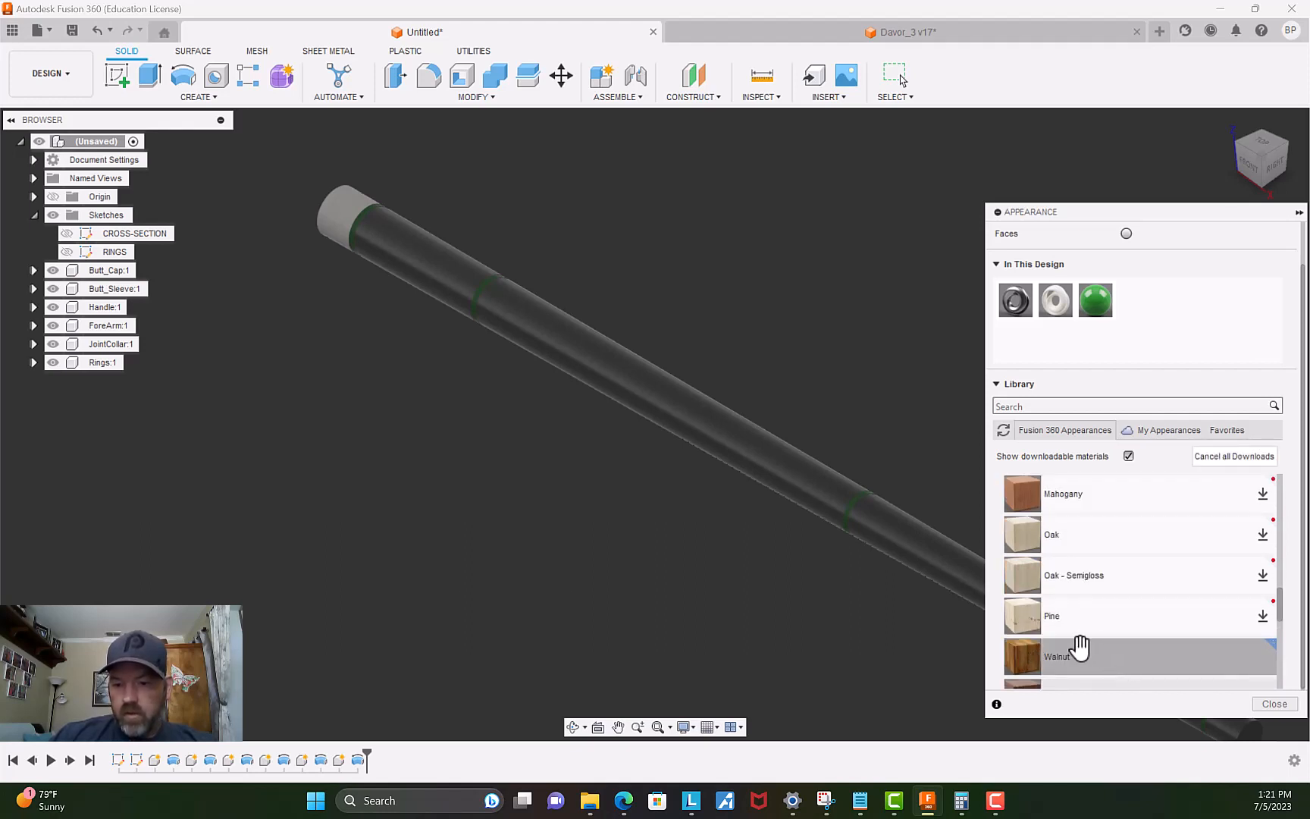
drag(1079, 648, 463, 278)
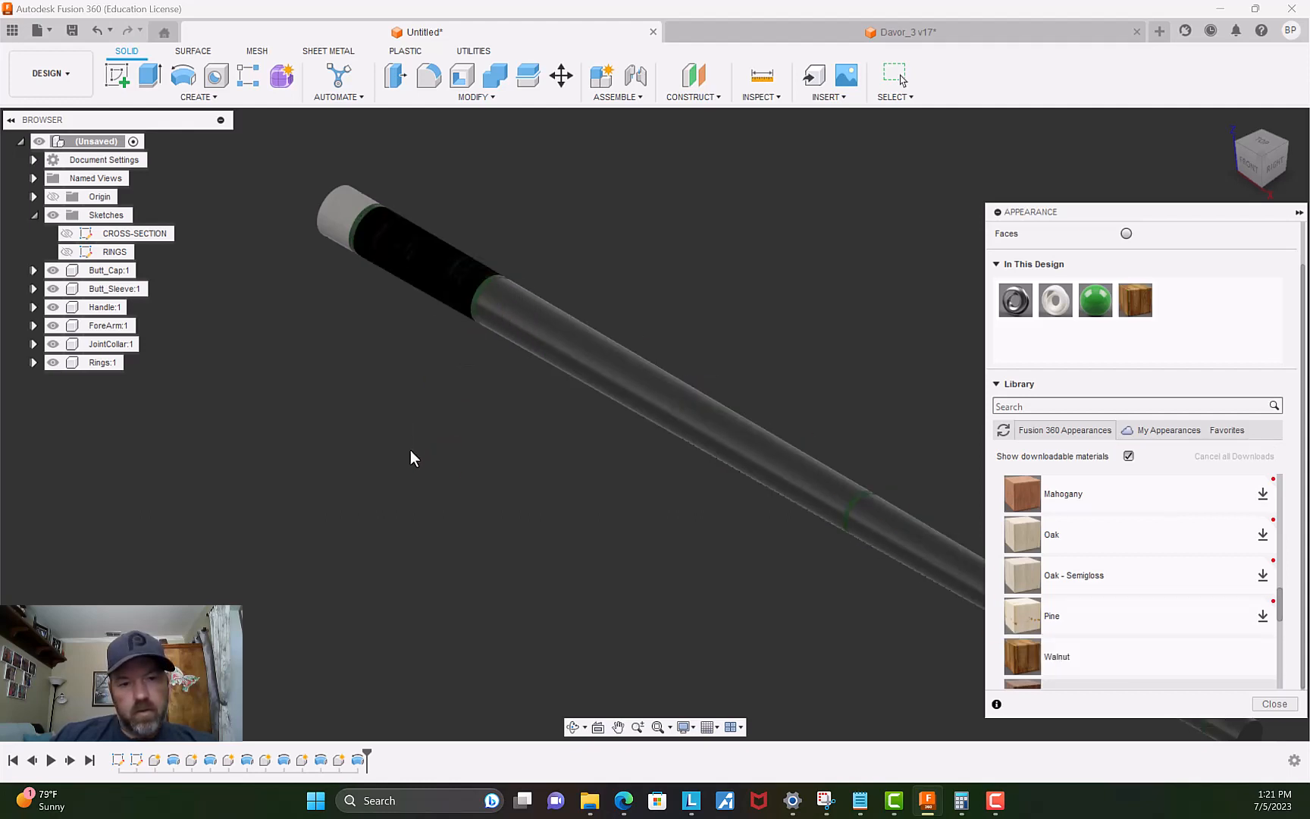
scroll(388, 301, up, 6)
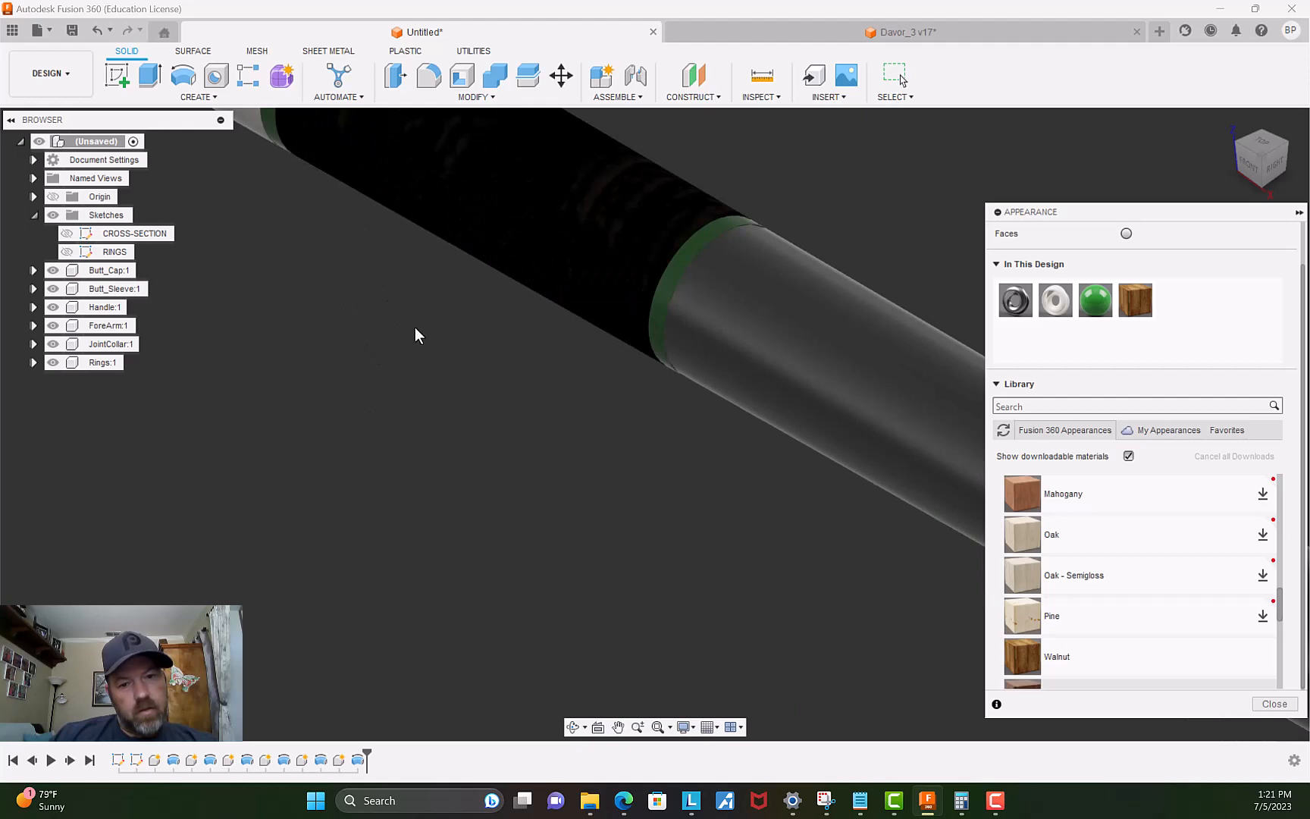
scroll(444, 338, down, 5)
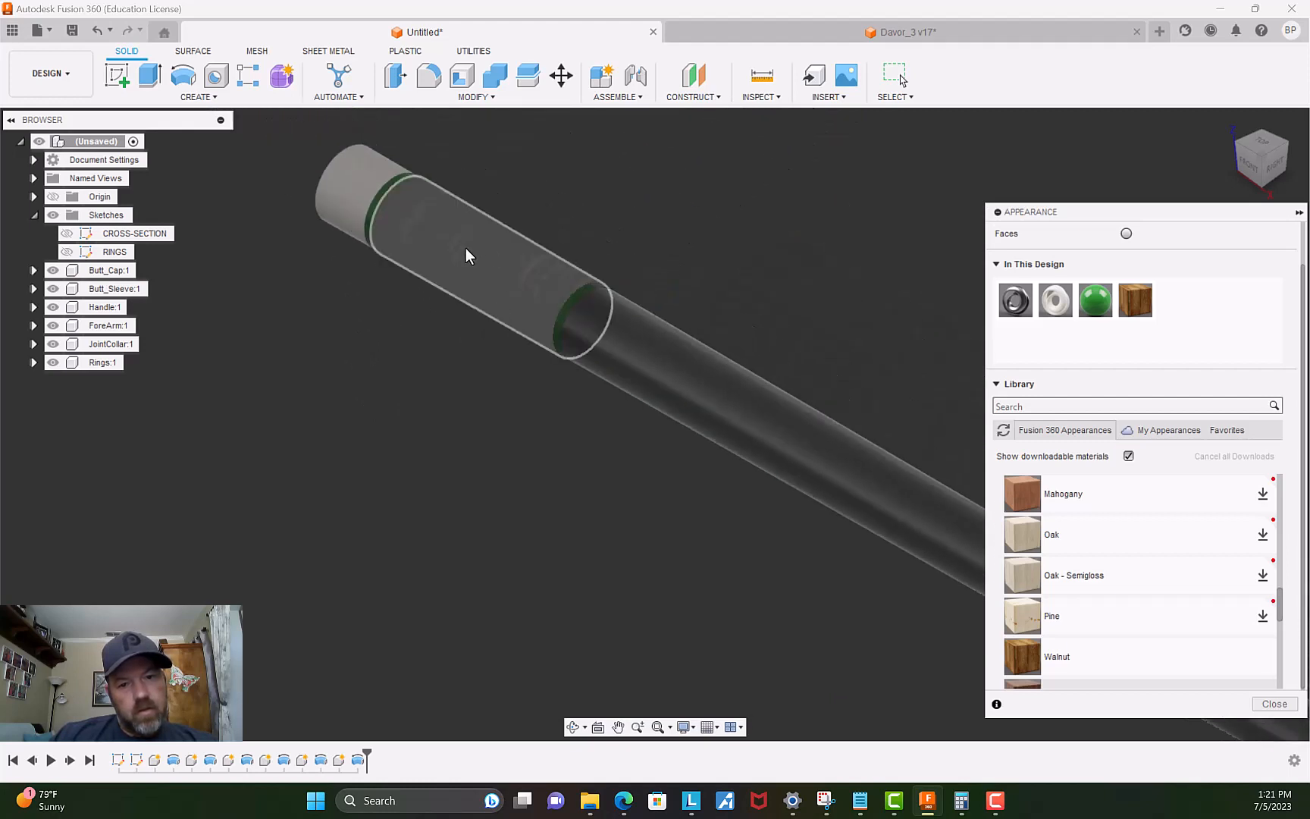
Collapse the Wood and Paint categories in the appearance library.
middle_drag(637, 446, 570, 574)
scroll(1049, 538, down, 5)
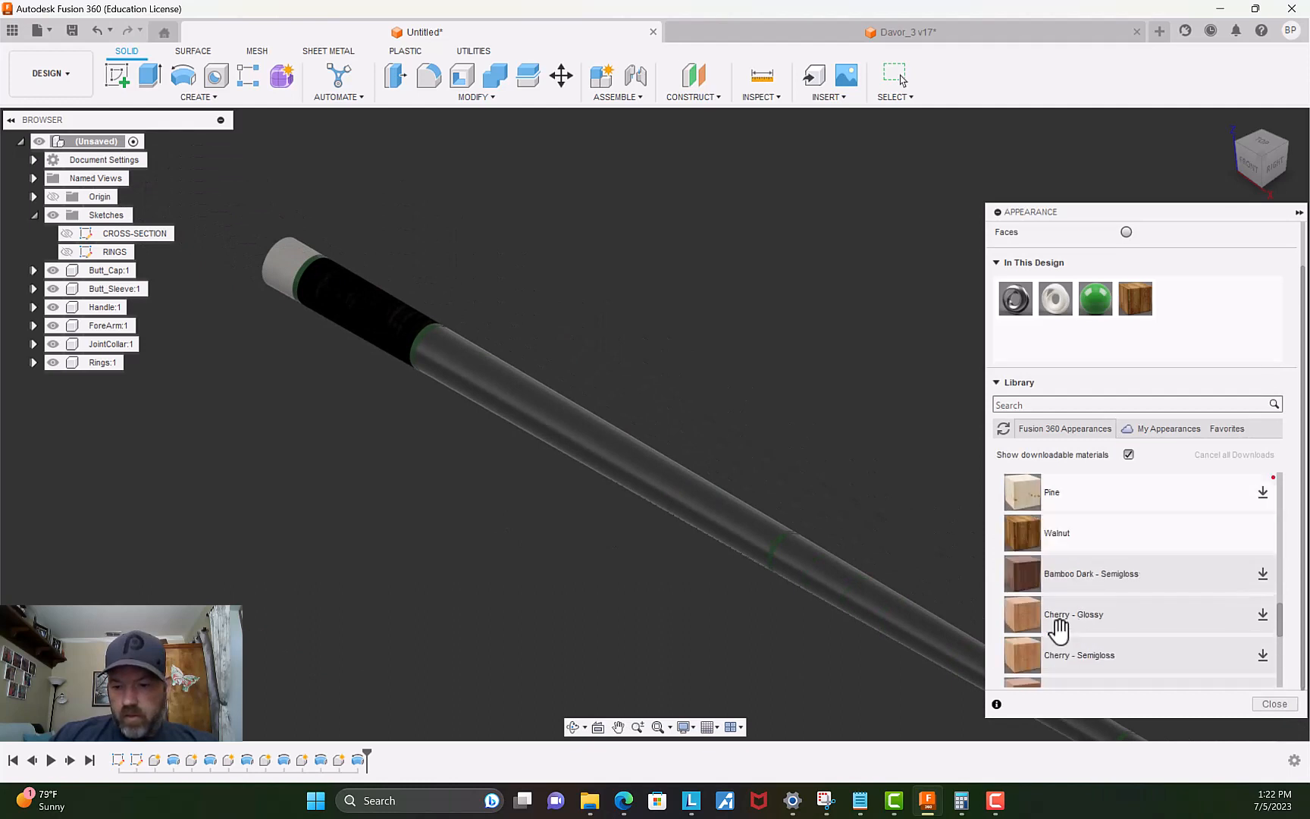
scroll(1053, 625, up, 5)
click(998, 548)
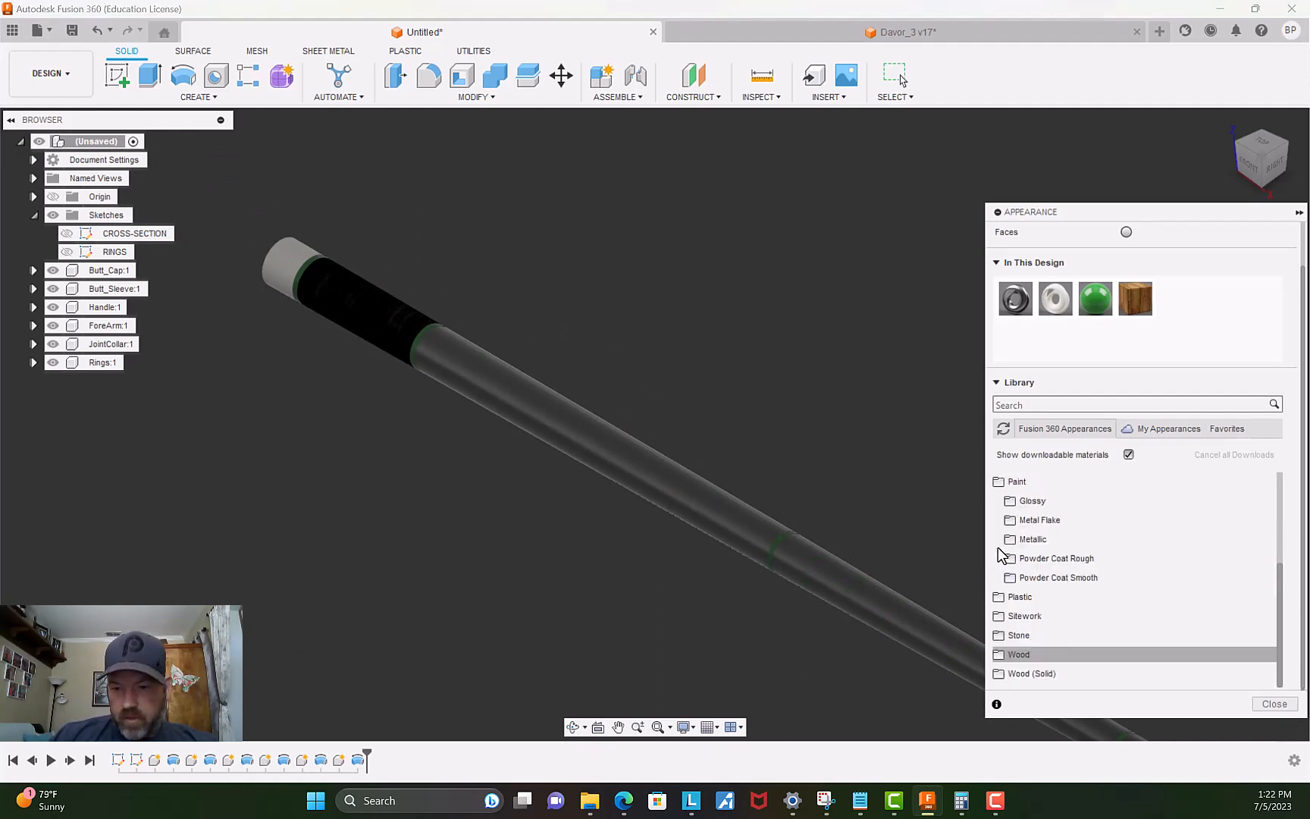
scroll(1065, 638, up, 3)
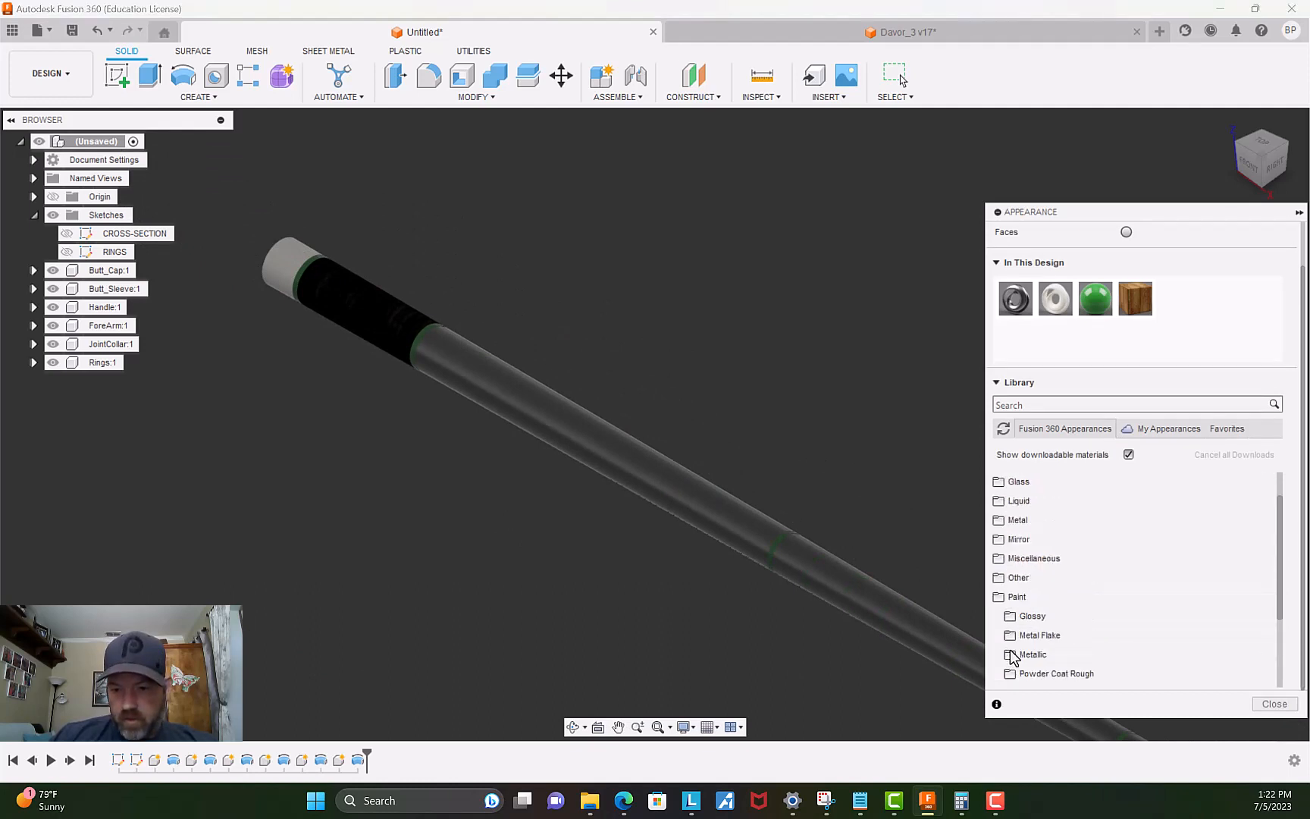
click(997, 600)
scroll(1007, 597, up, 2)
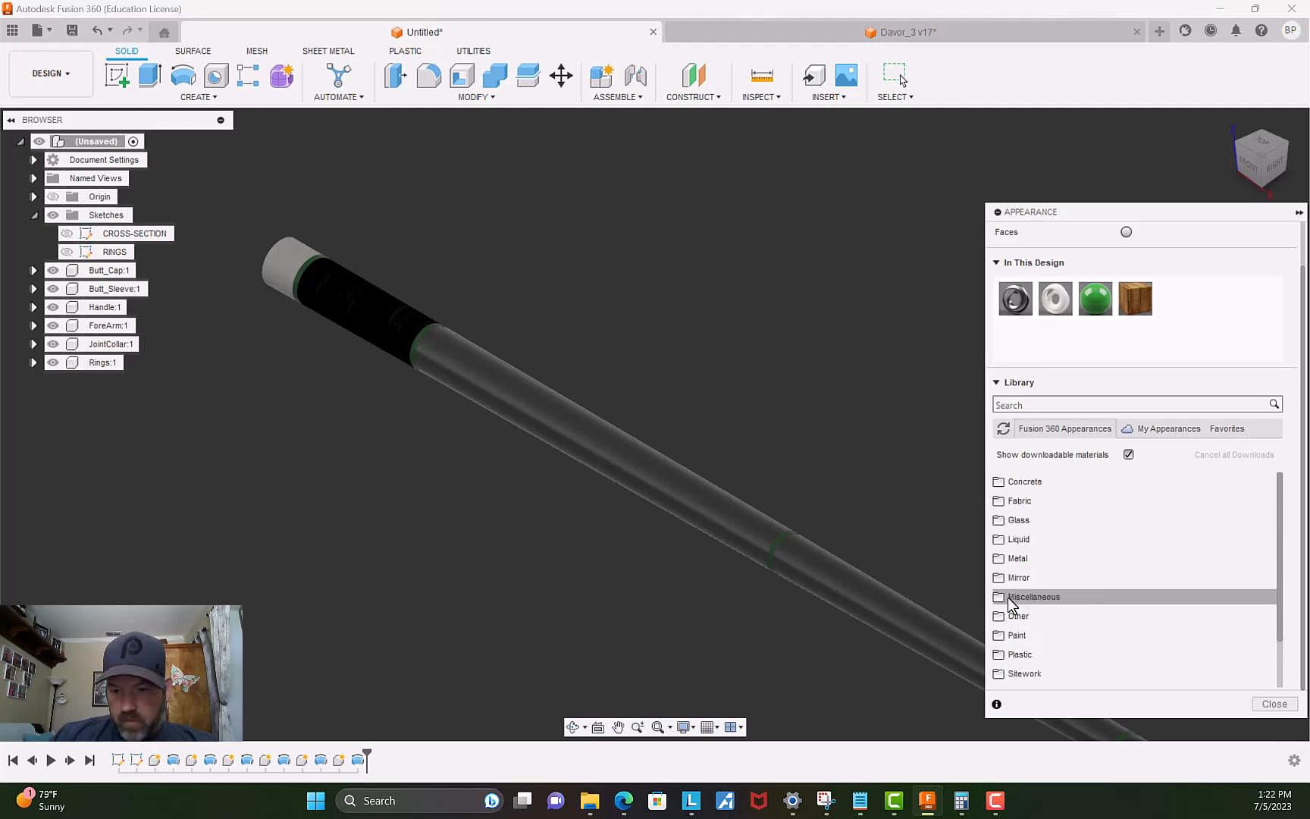
Download the Leather - Matte (Black) appearance from the Leather group of the Fabric library and apply it to the handle.
click(1020, 547)
scroll(1023, 565, down, 5)
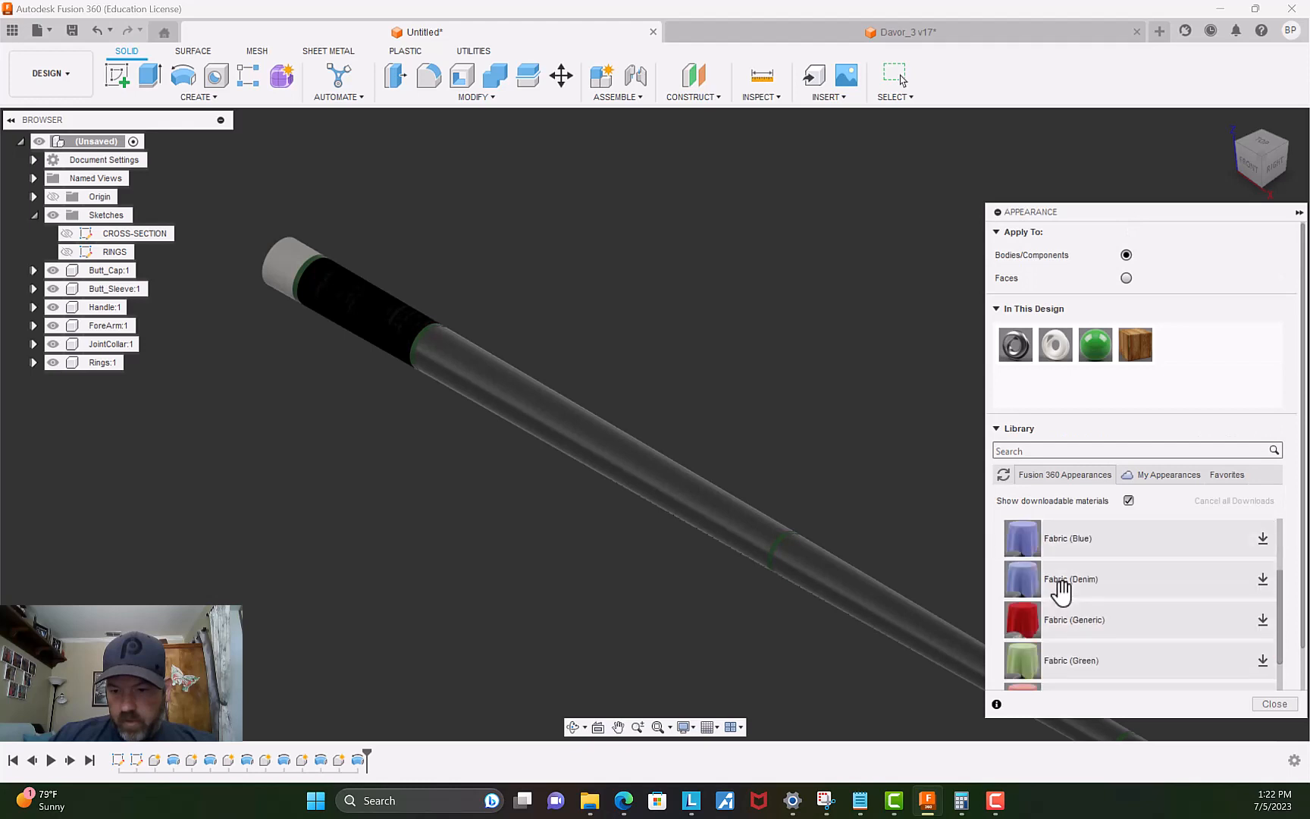
scroll(1049, 635, down, 2)
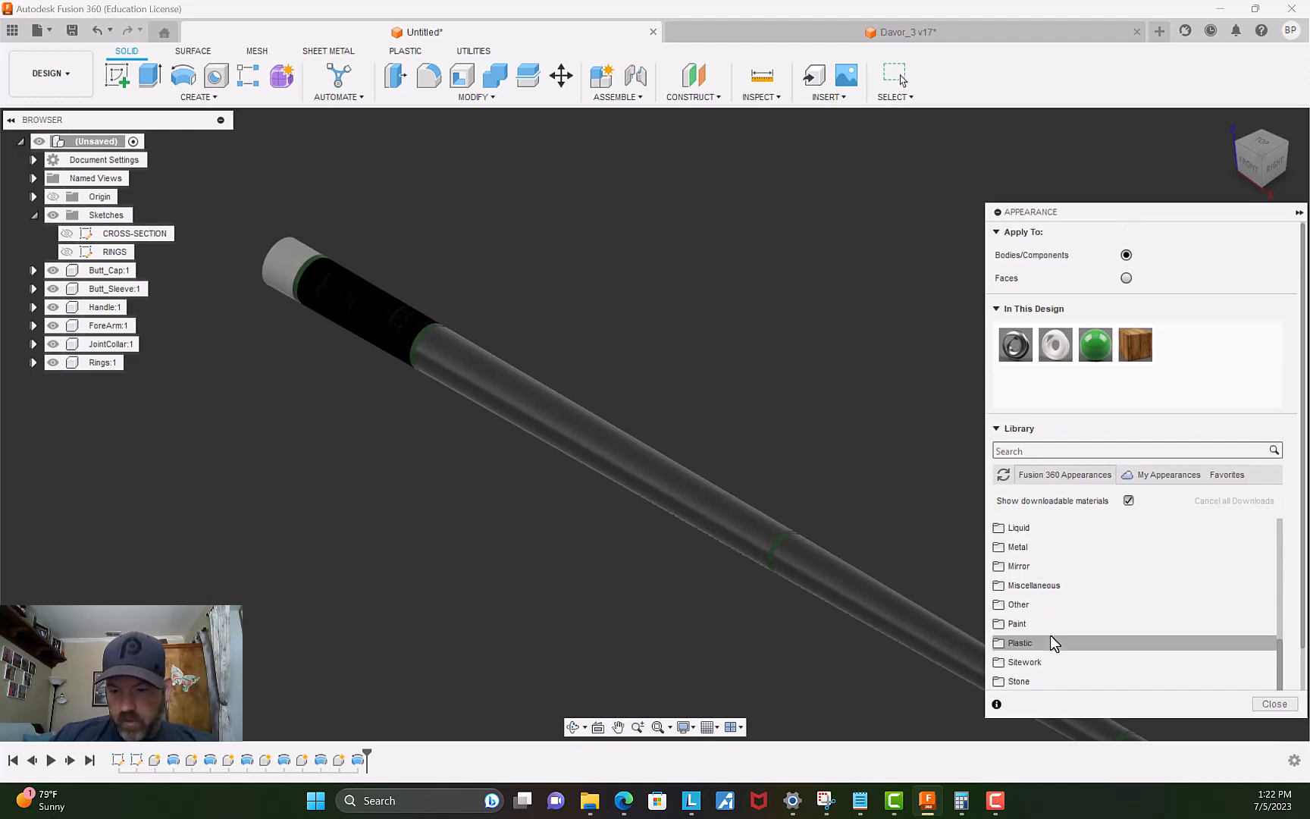
scroll(1050, 635, up, 1)
click(1005, 570)
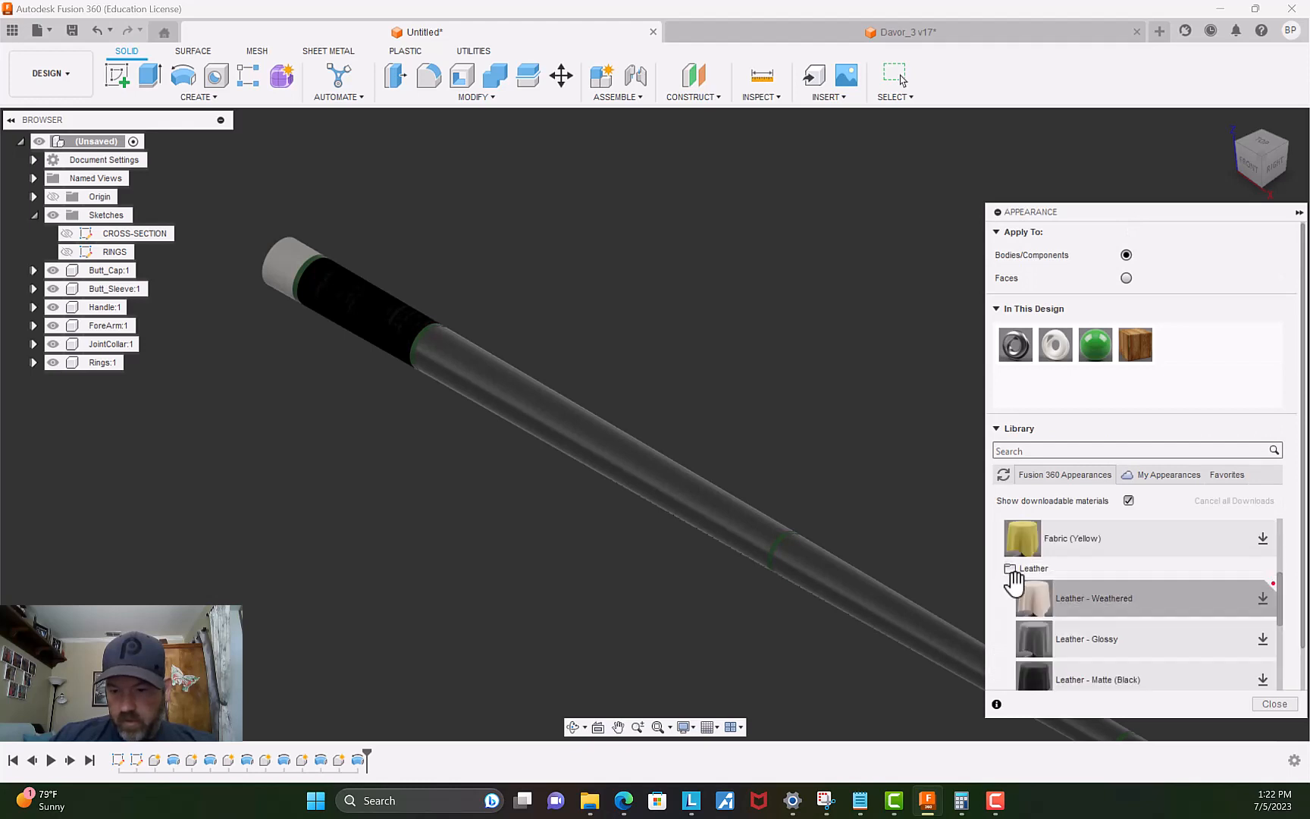
scroll(1011, 582, down, 2)
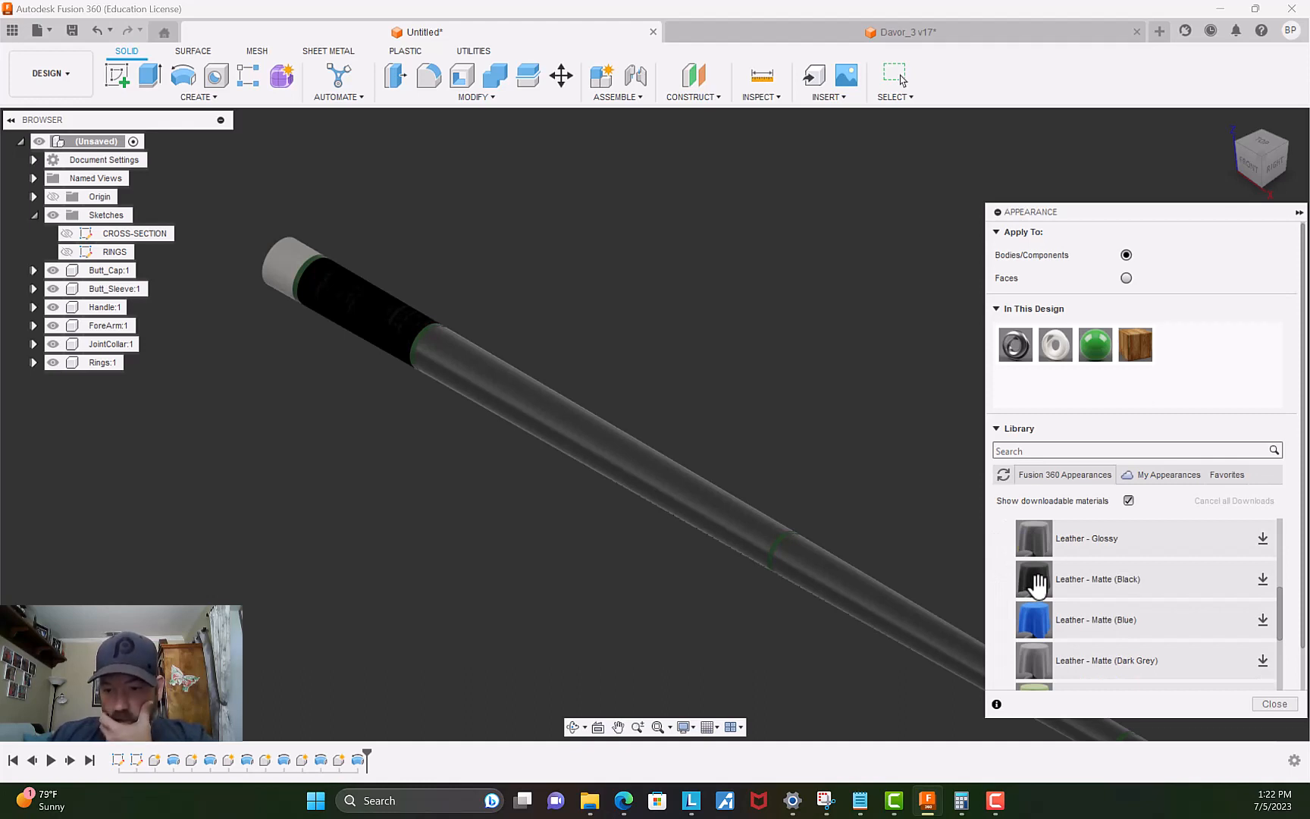
click(1261, 575)
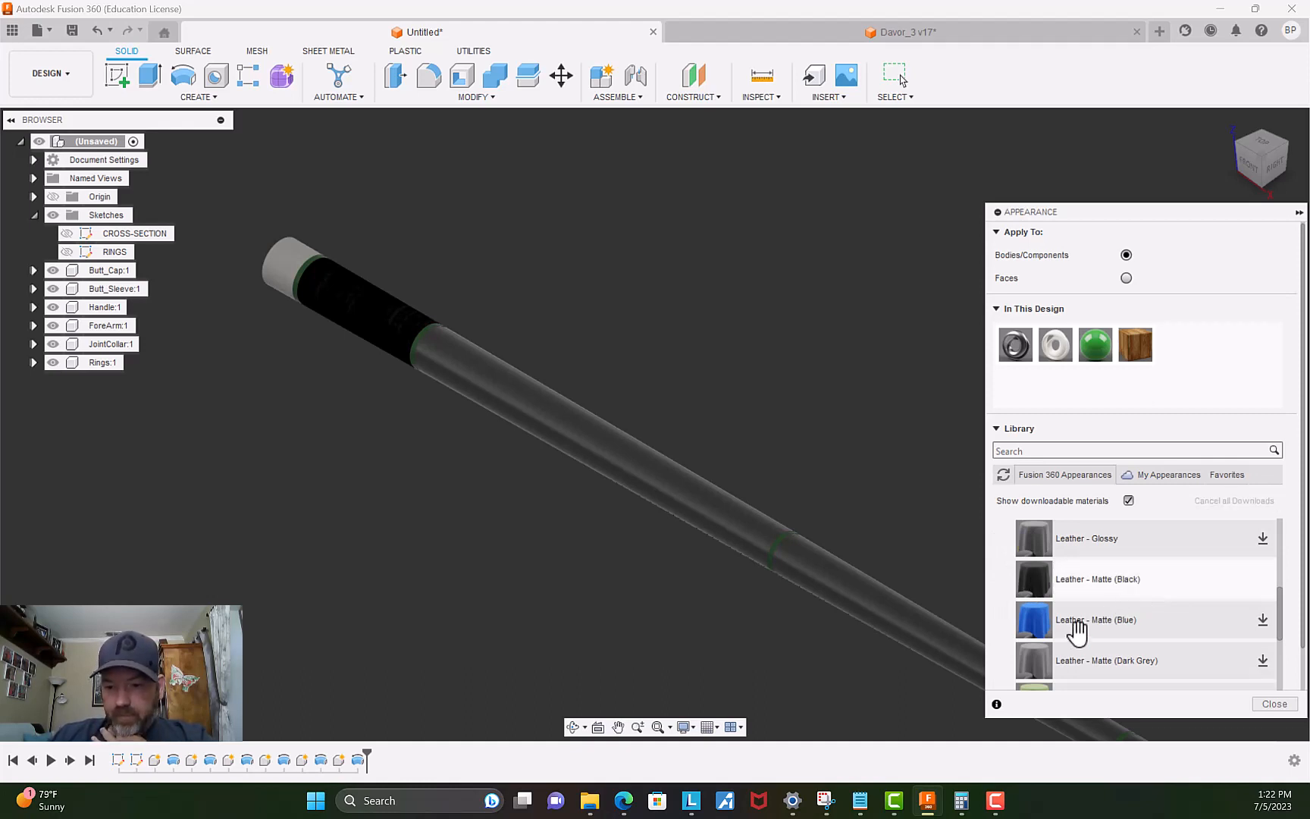
drag(1036, 582, 644, 455)
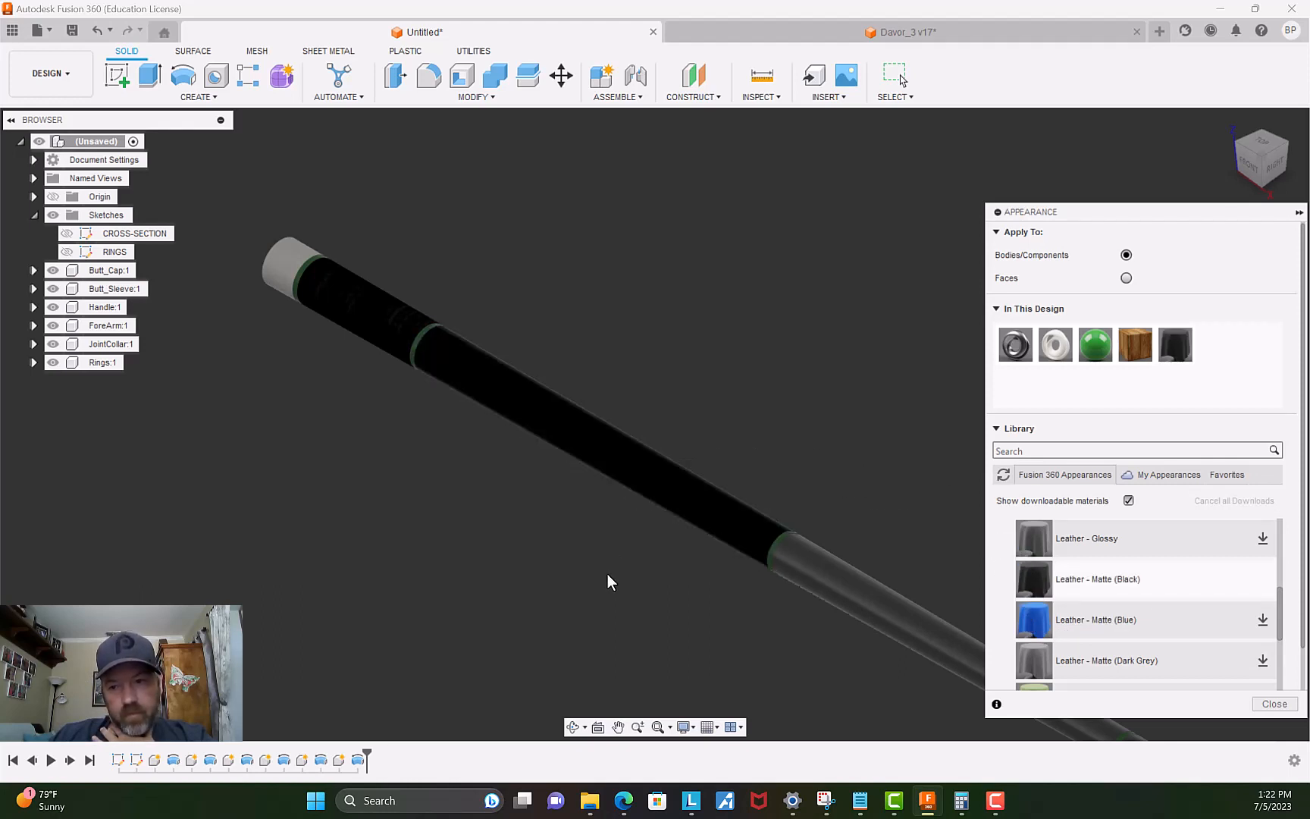
Download the Leather - Matte (Dark Grey) and Leather - Matte (Red) appearances and apply the red leather to the handle.
scroll(1140, 603, down, 3)
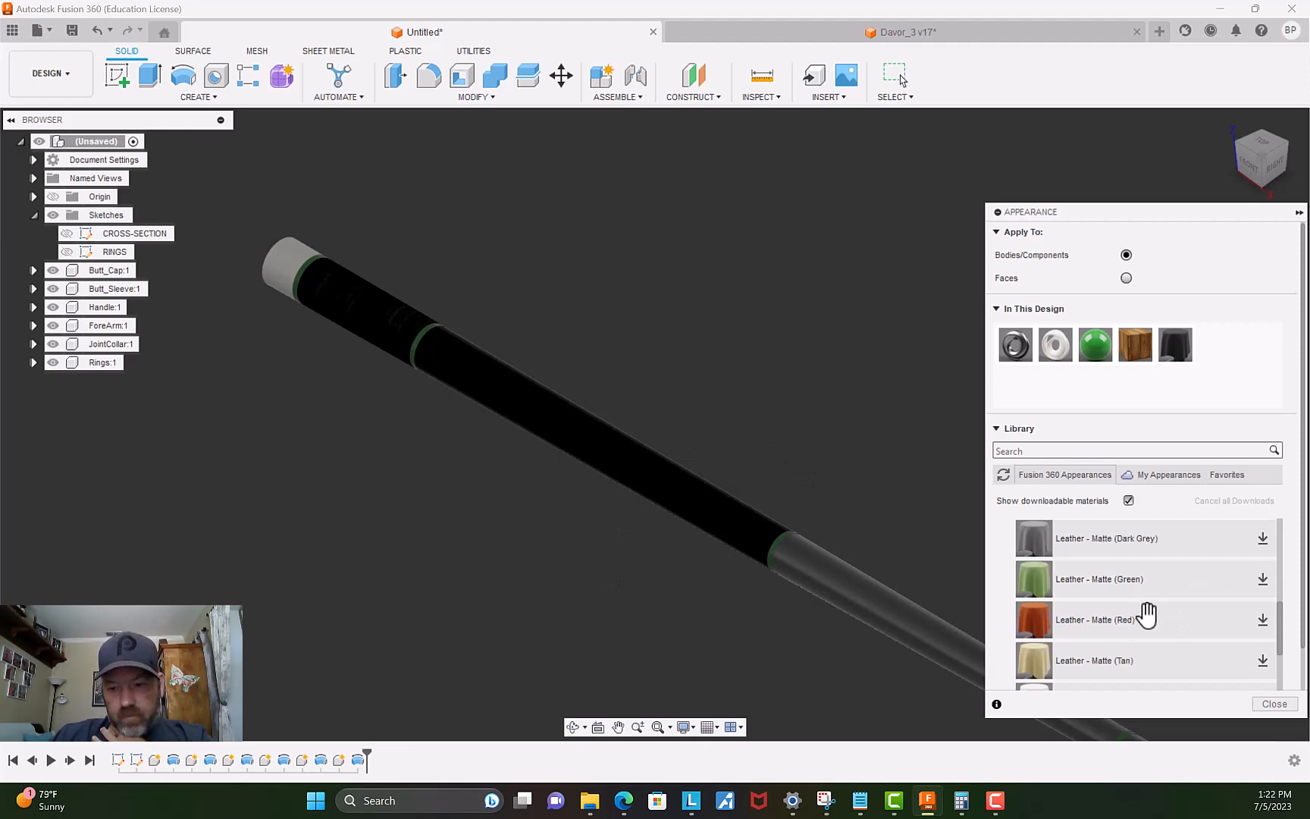
click(1263, 540)
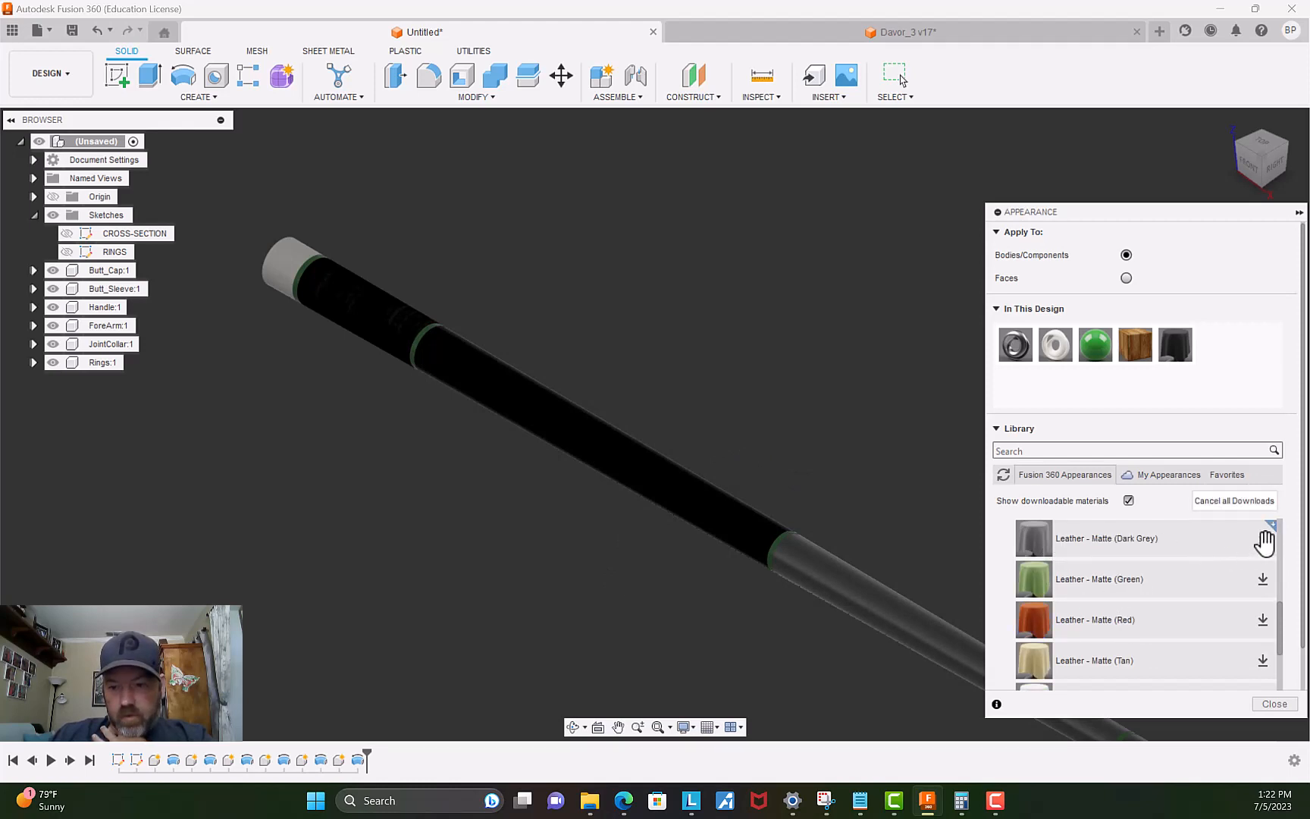
click(1263, 619)
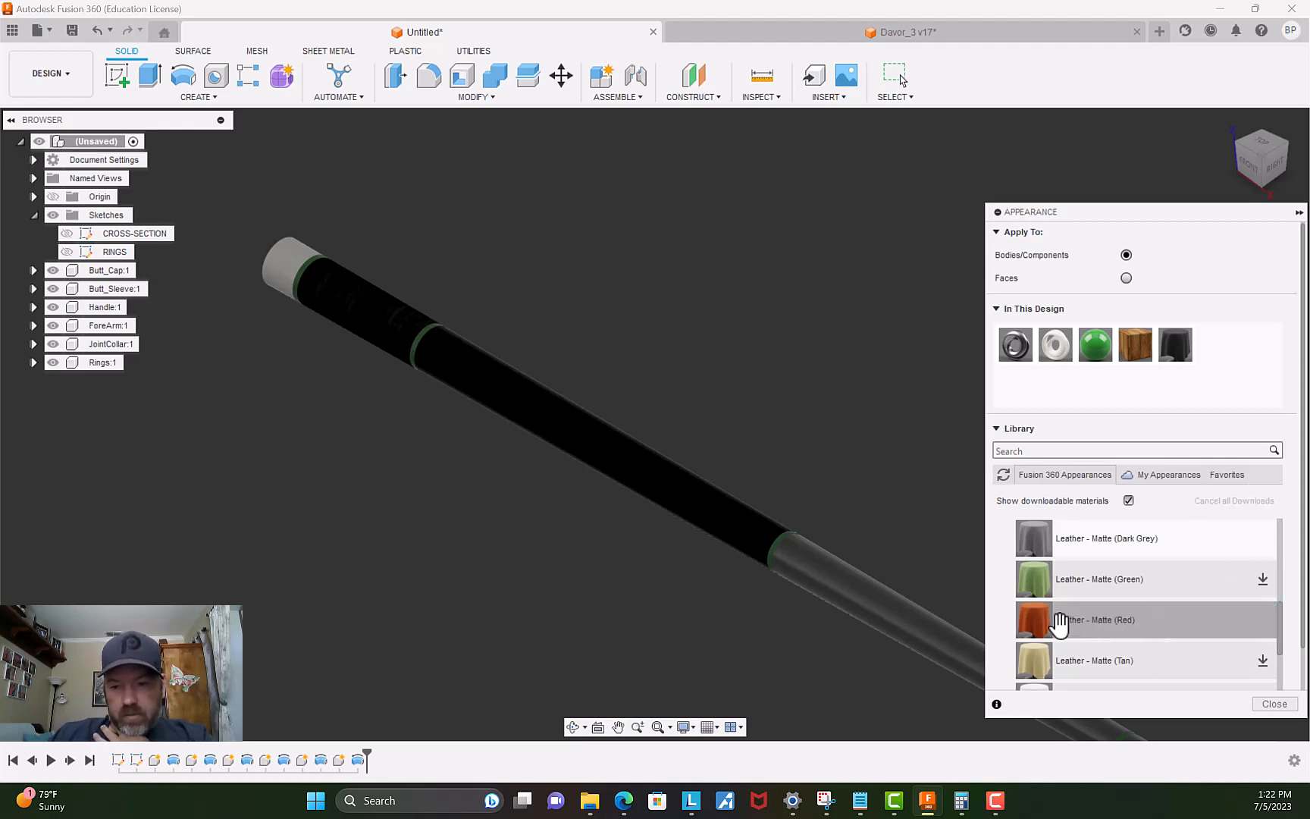
drag(1038, 620, 651, 493)
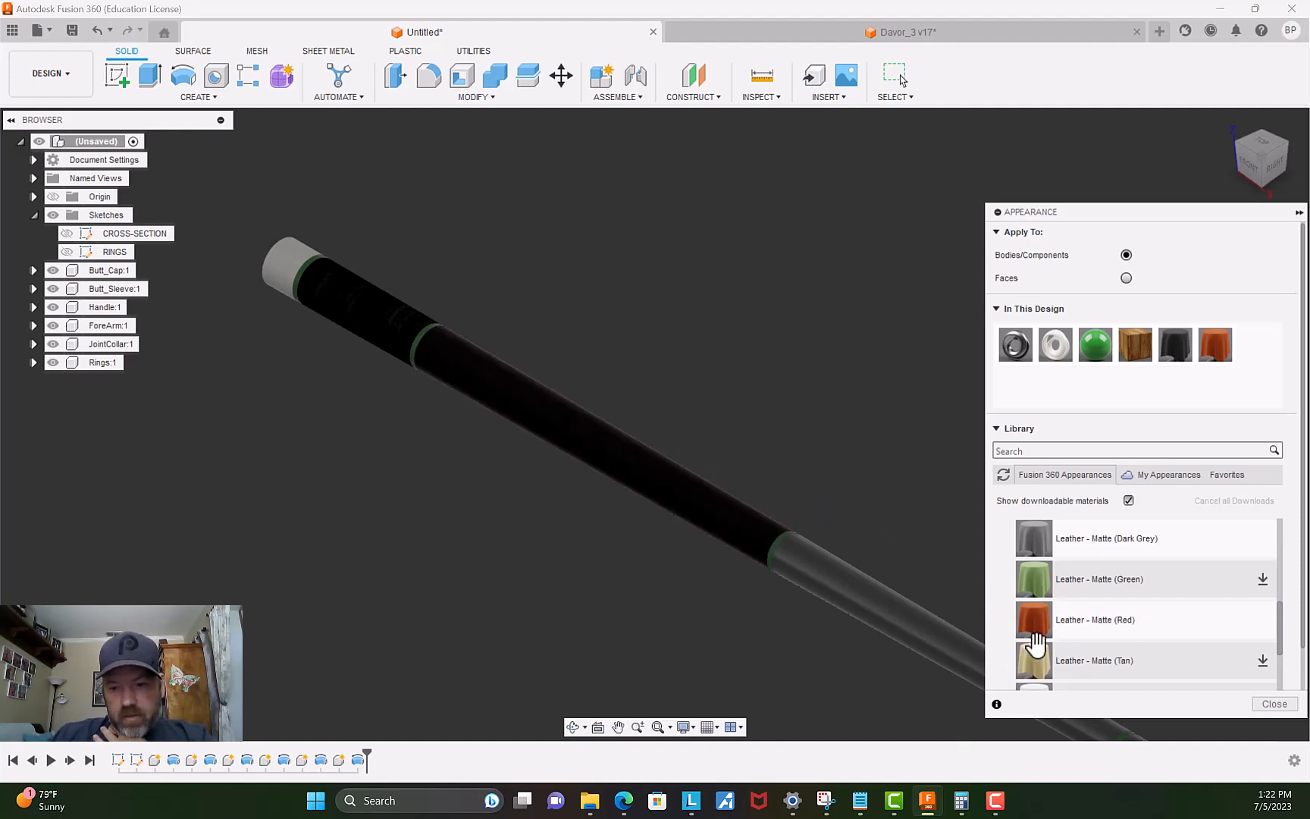
scroll(665, 512, up, 3)
scroll(604, 527, up, 2)
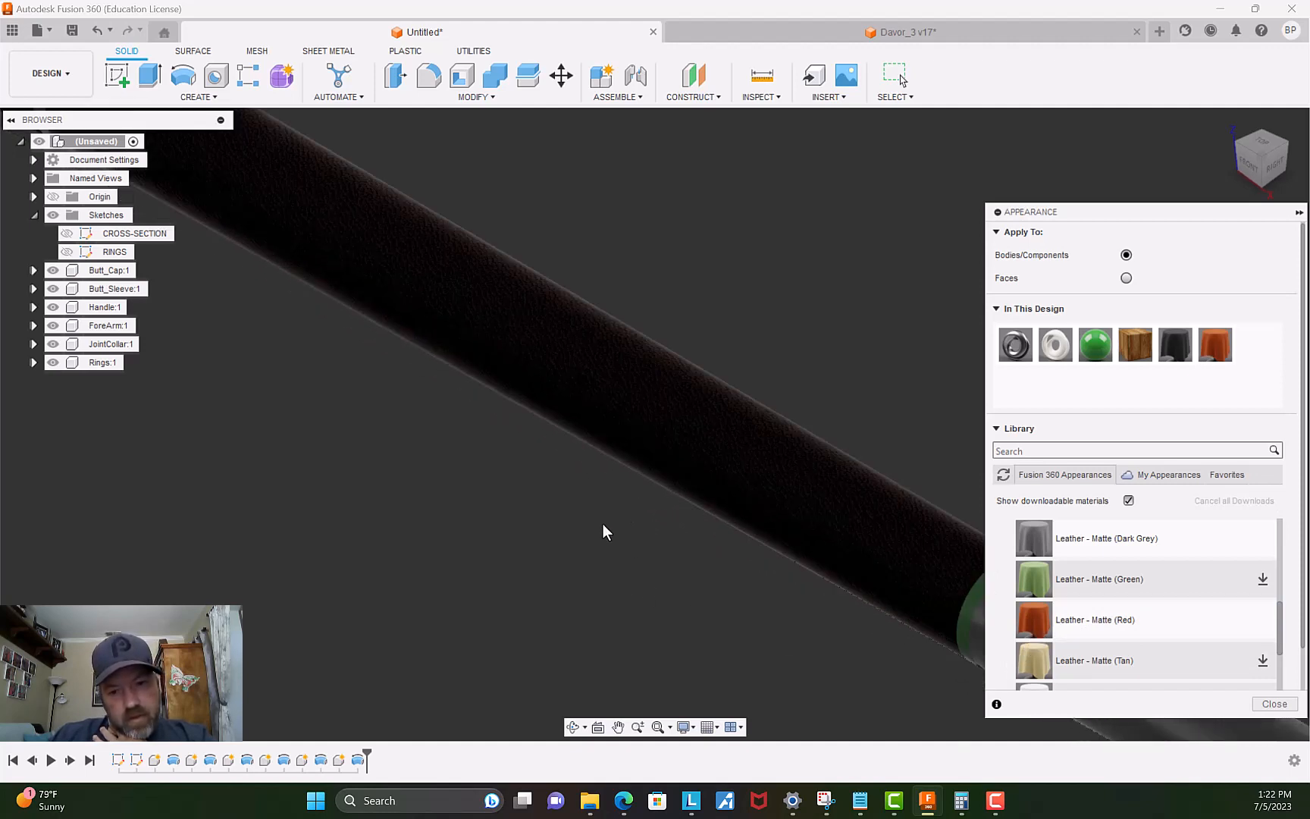
scroll(614, 531, down, 5)
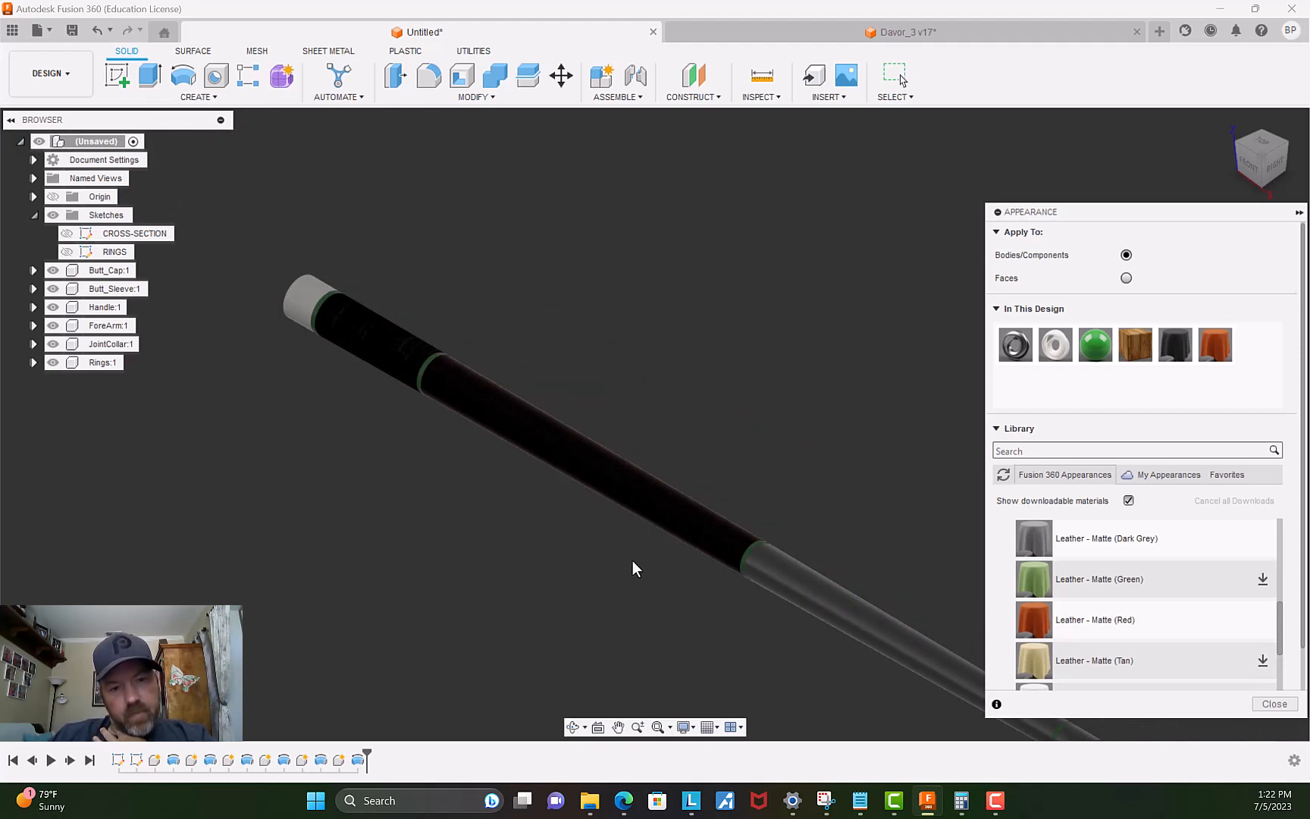
Collapse the Fabric category, then download Bamboo Light - Semigloss from the Wood library and apply it to the forearm.
middle_drag(971, 640, 788, 549)
scroll(1092, 582, up, 3)
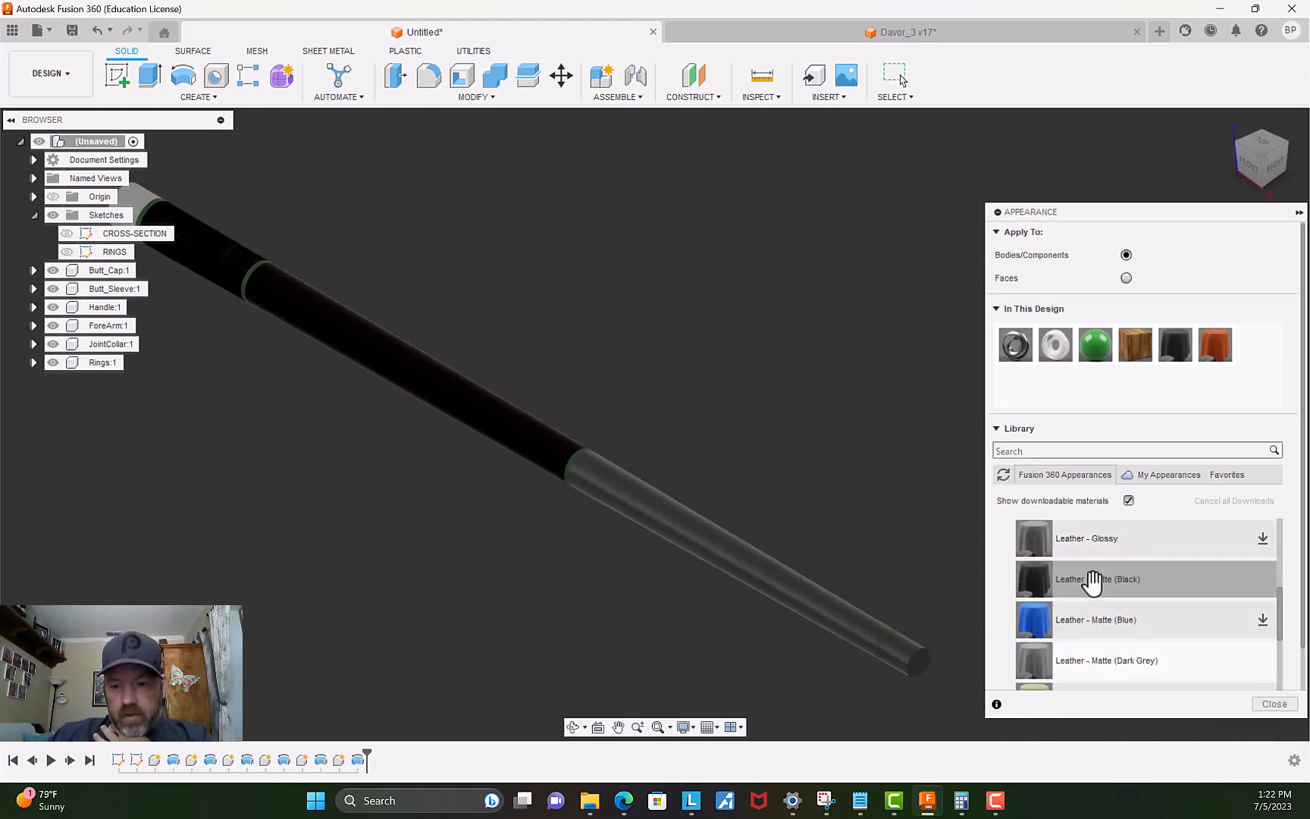
scroll(1092, 582, up, 6)
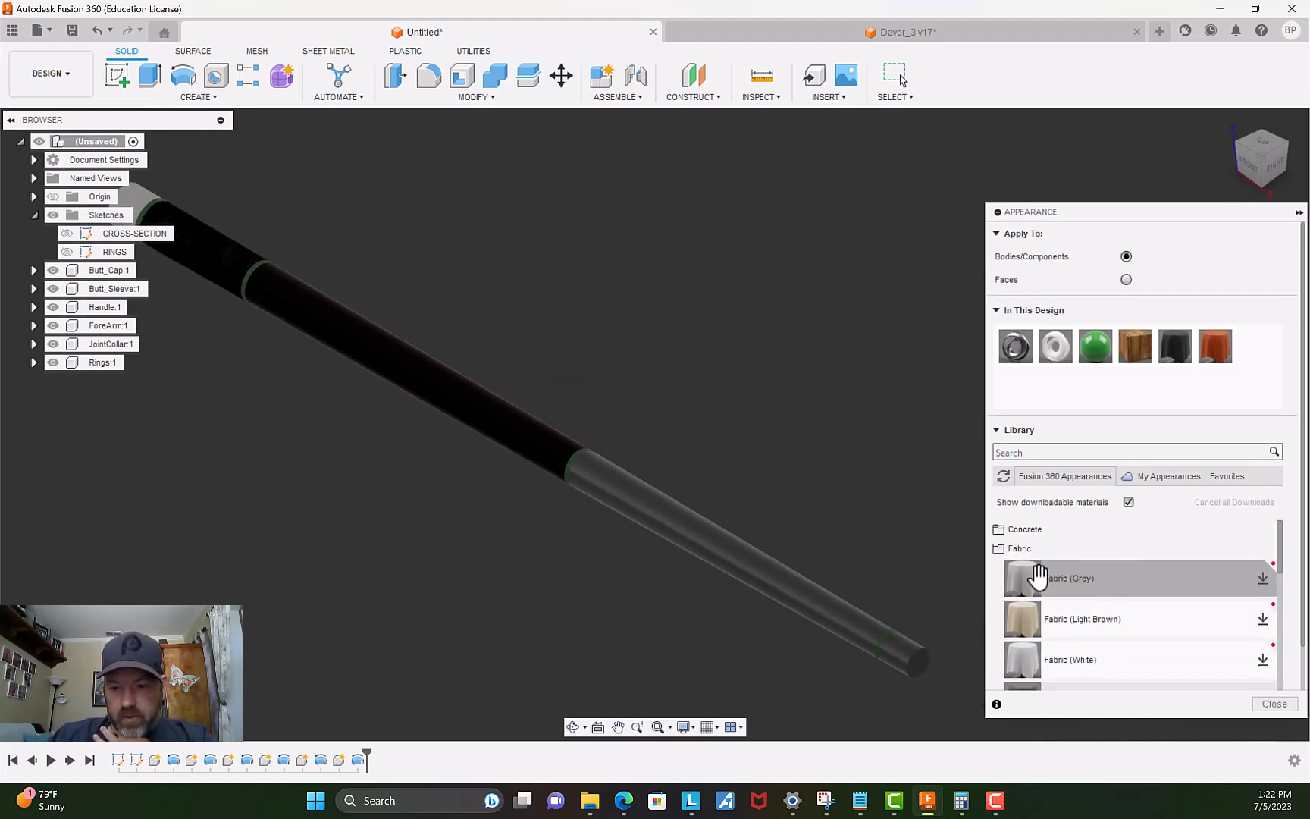
click(1000, 551)
scroll(1044, 609, down, 3)
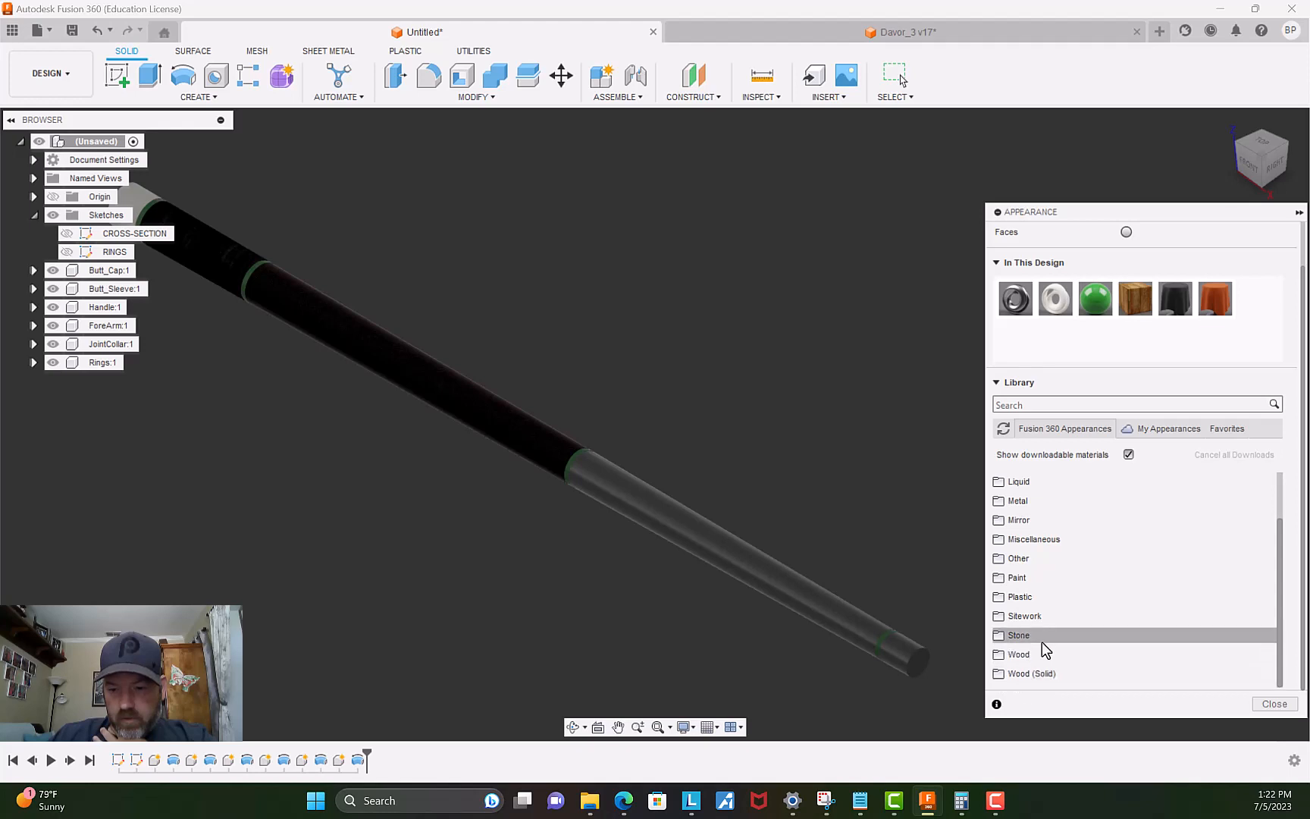
click(1000, 656)
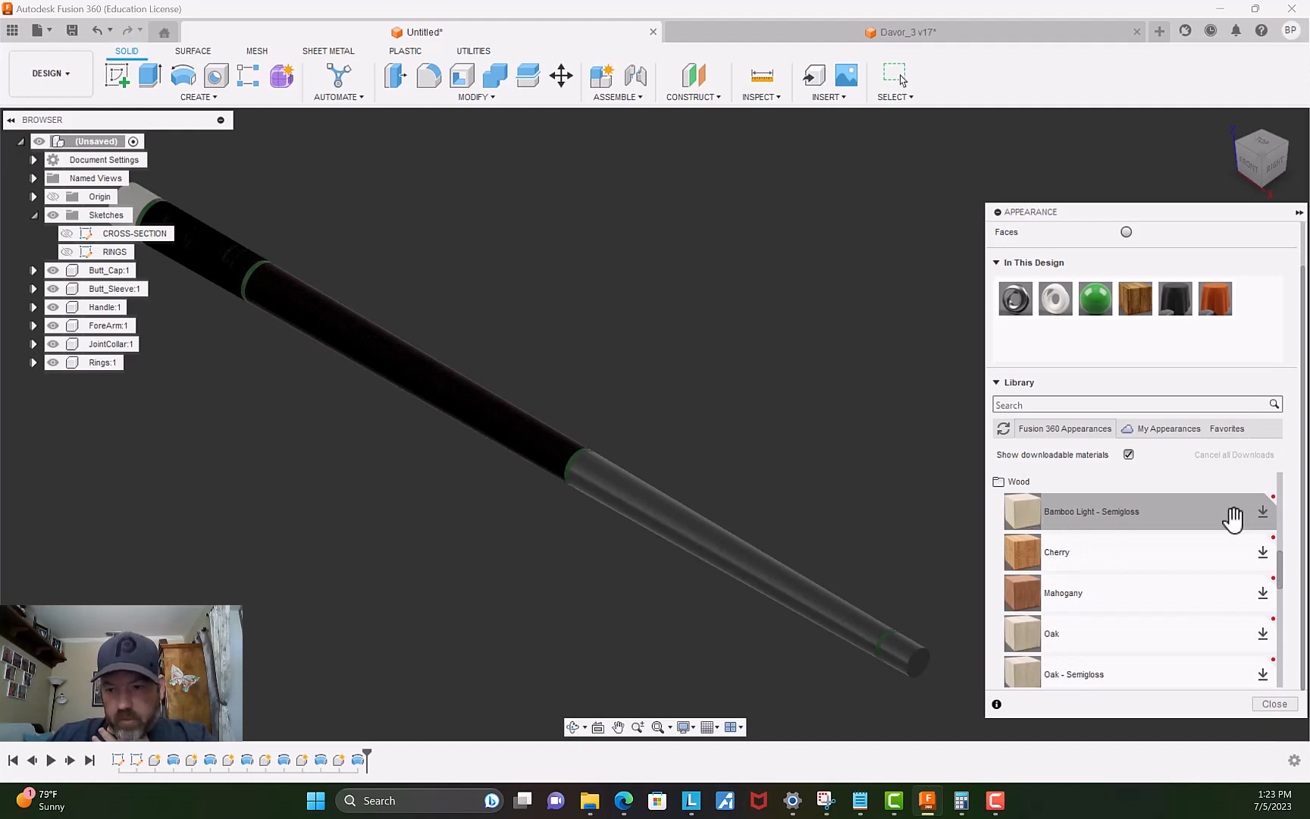
click(1263, 511)
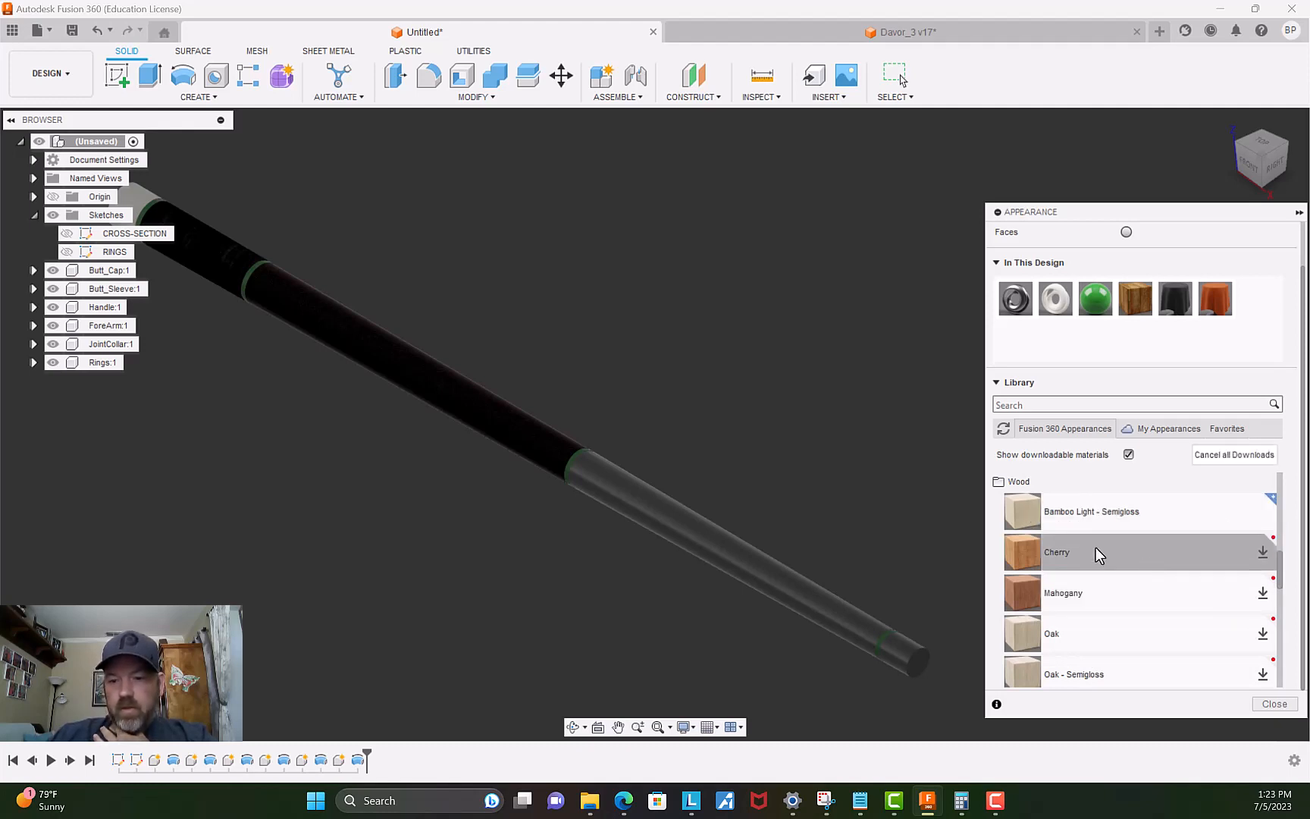
drag(1016, 511, 717, 533)
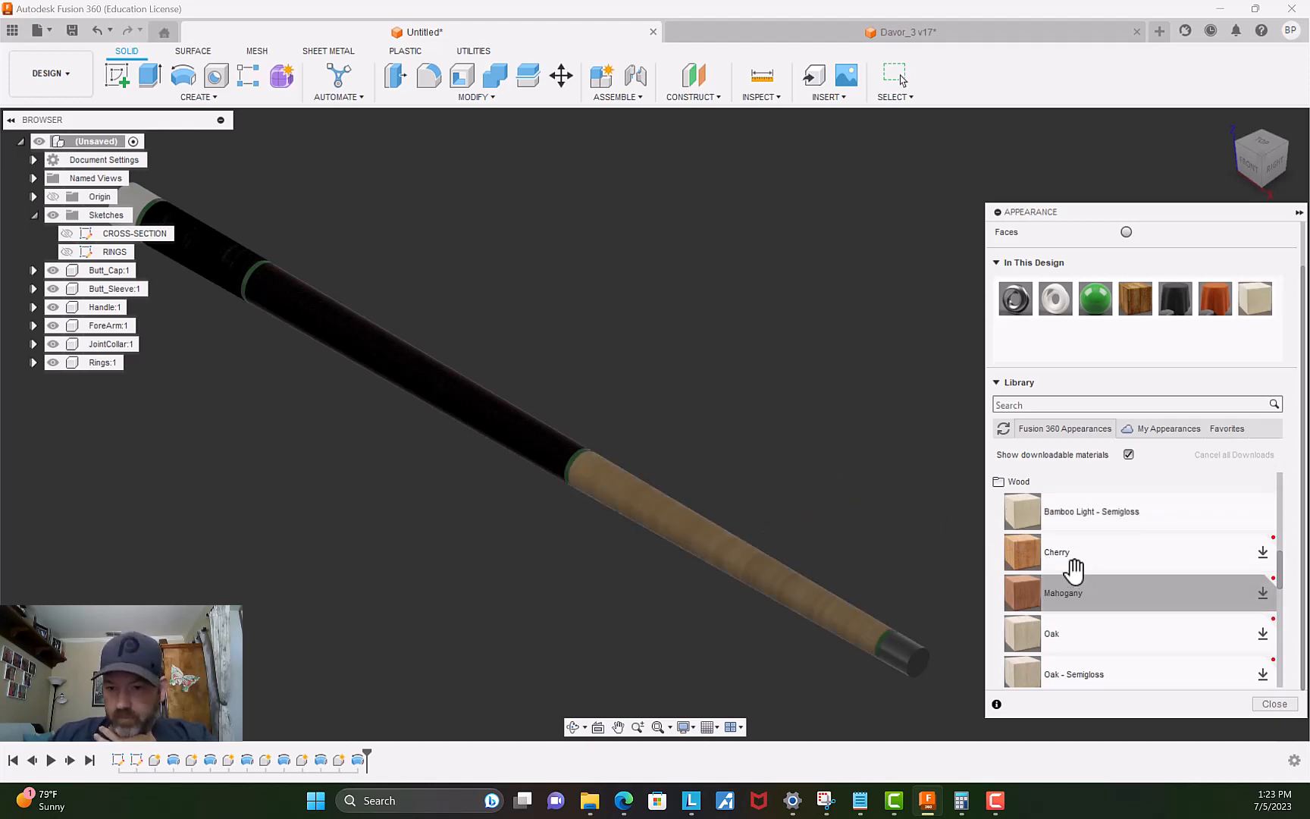
Look through the Wood and Plastic categories of the appearance library for another suitable appearance.
scroll(1104, 599, down, 3)
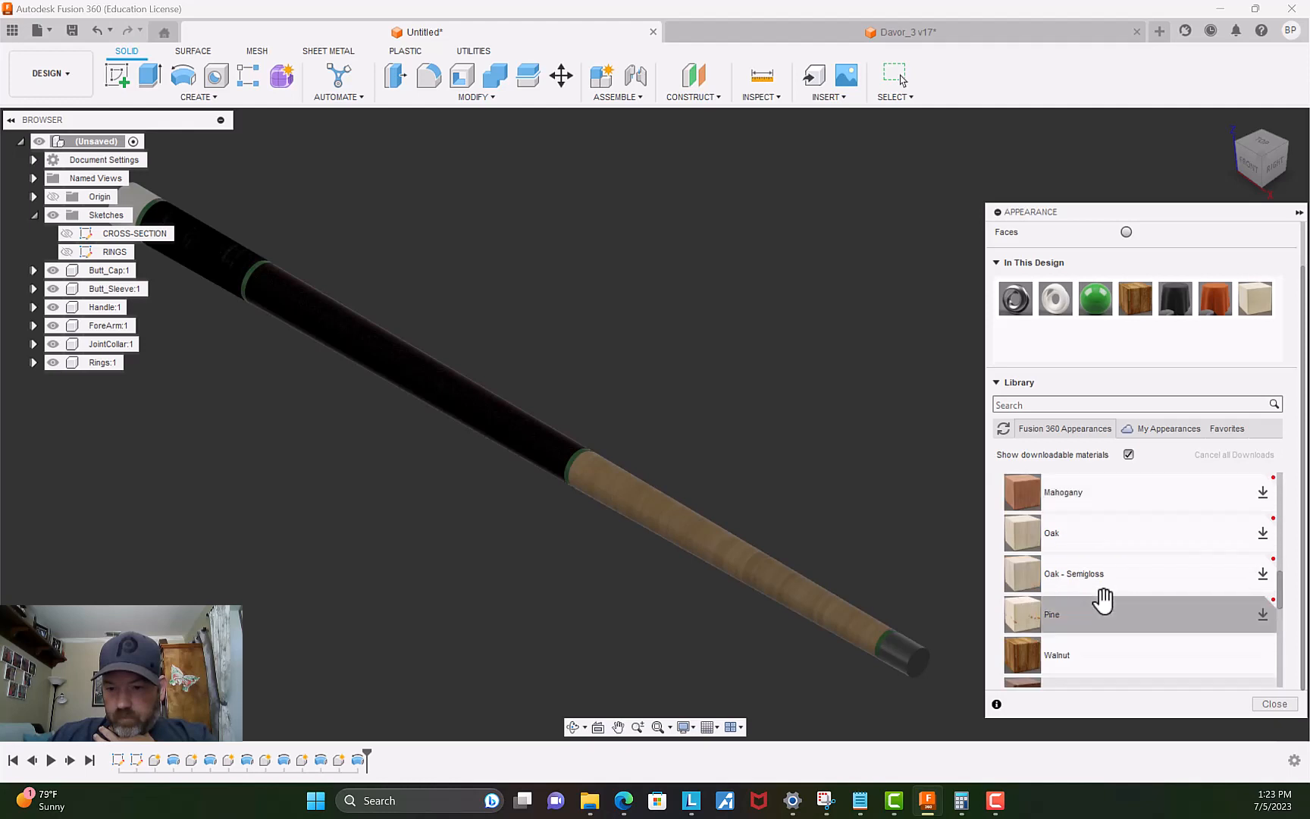
scroll(1099, 599, up, 4)
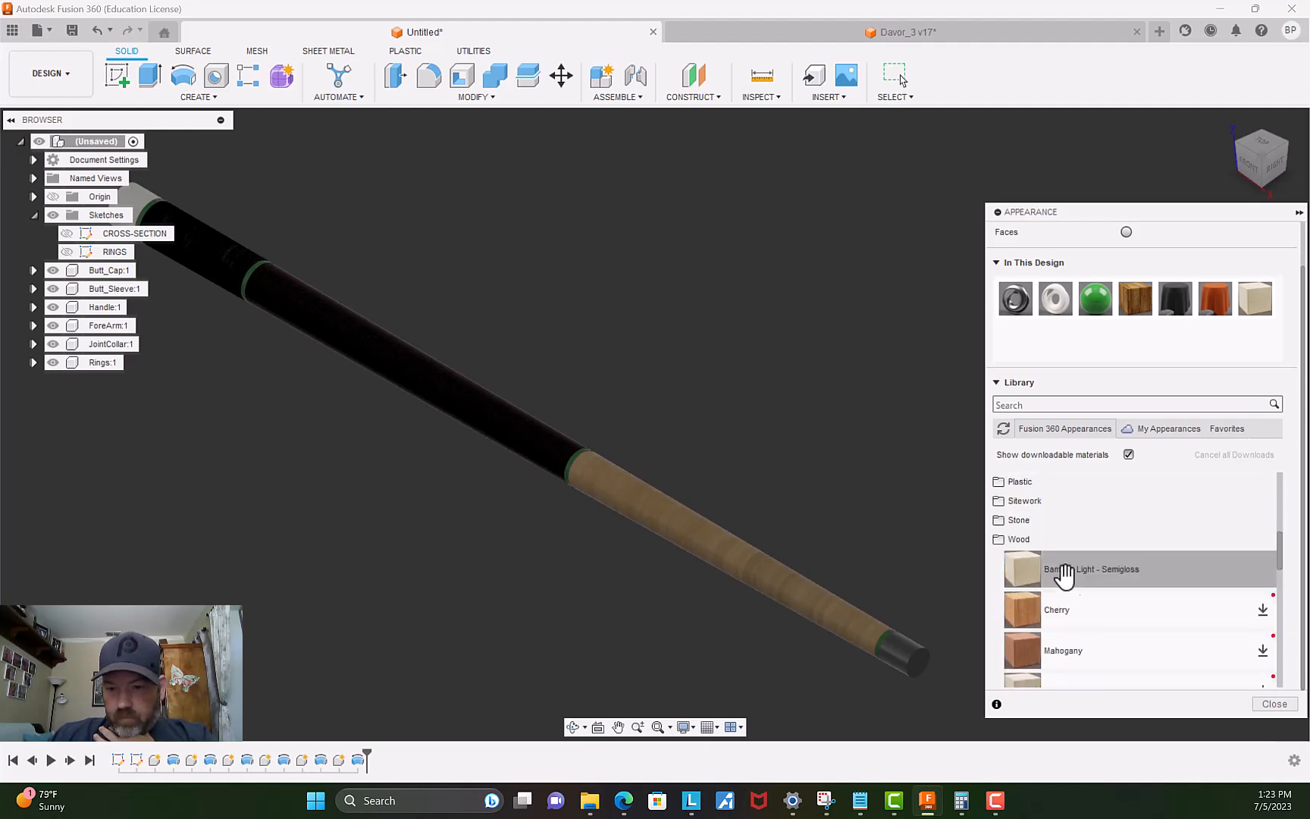
click(1002, 485)
scroll(1096, 606, down, 2)
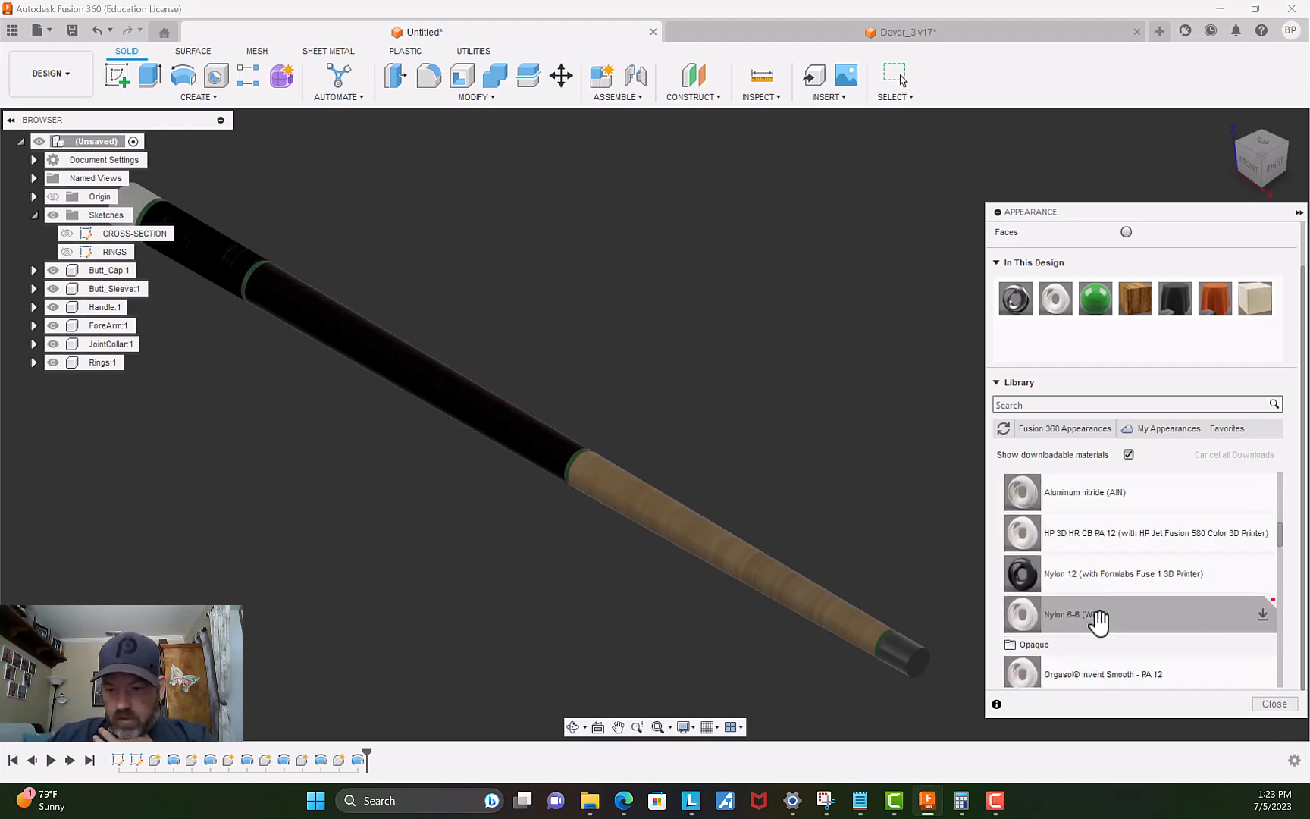
scroll(1112, 645, down, 5)
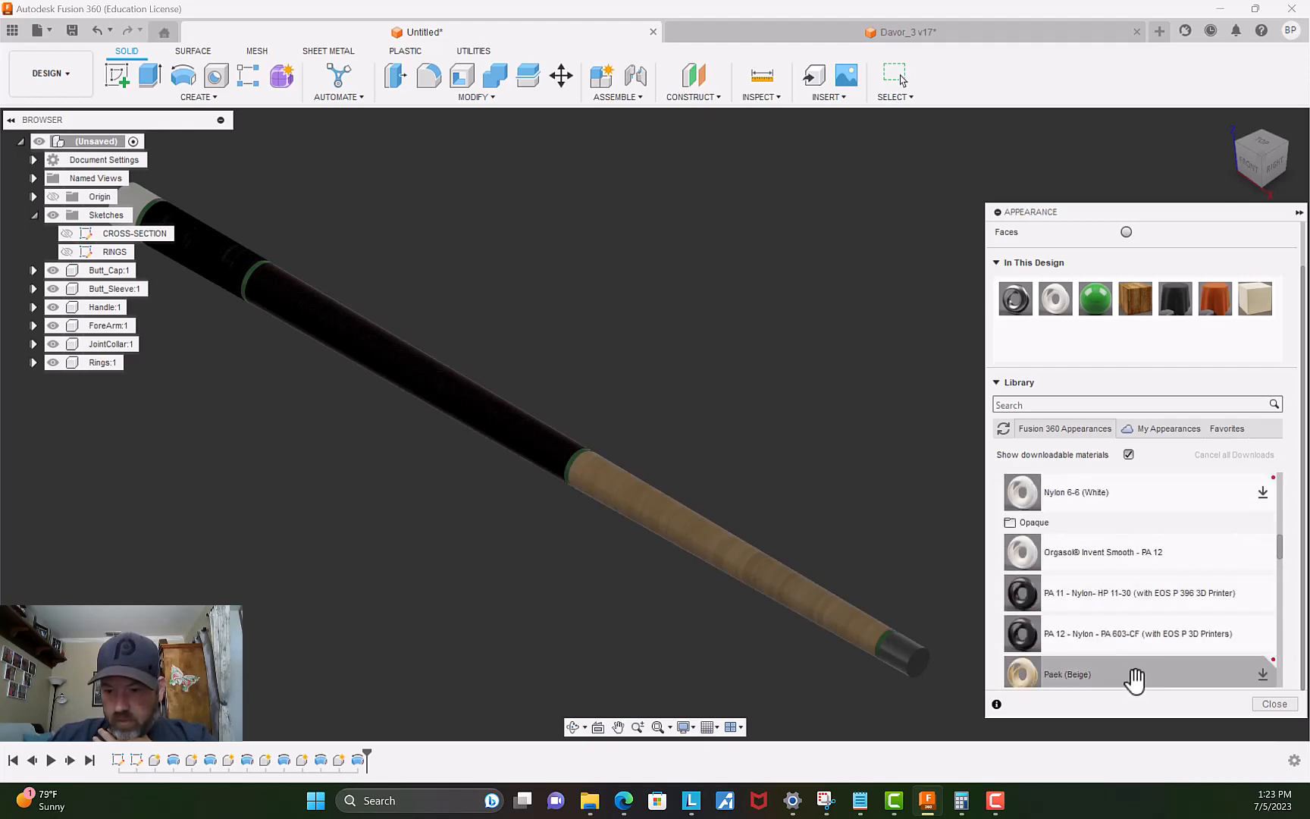
scroll(1128, 621, down, 3)
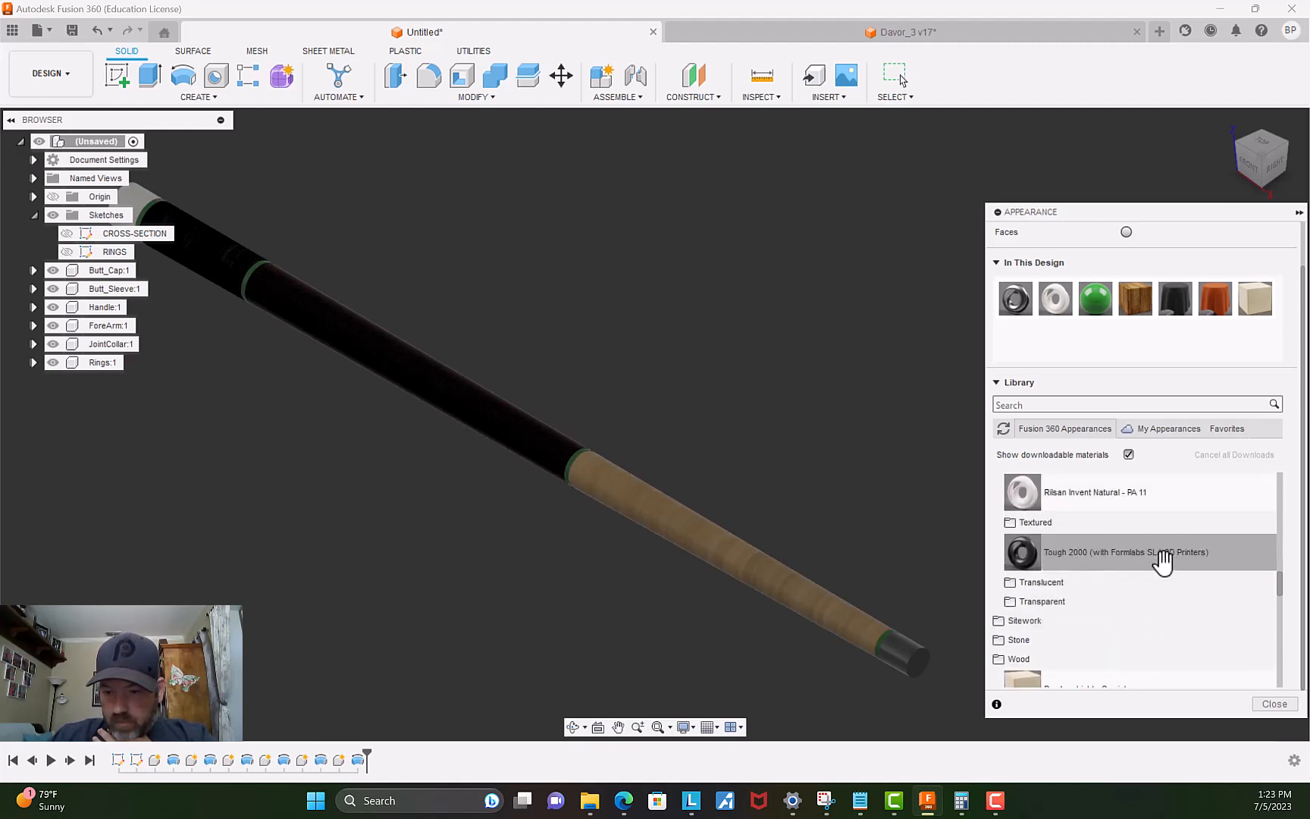
scroll(1045, 585, down, 2)
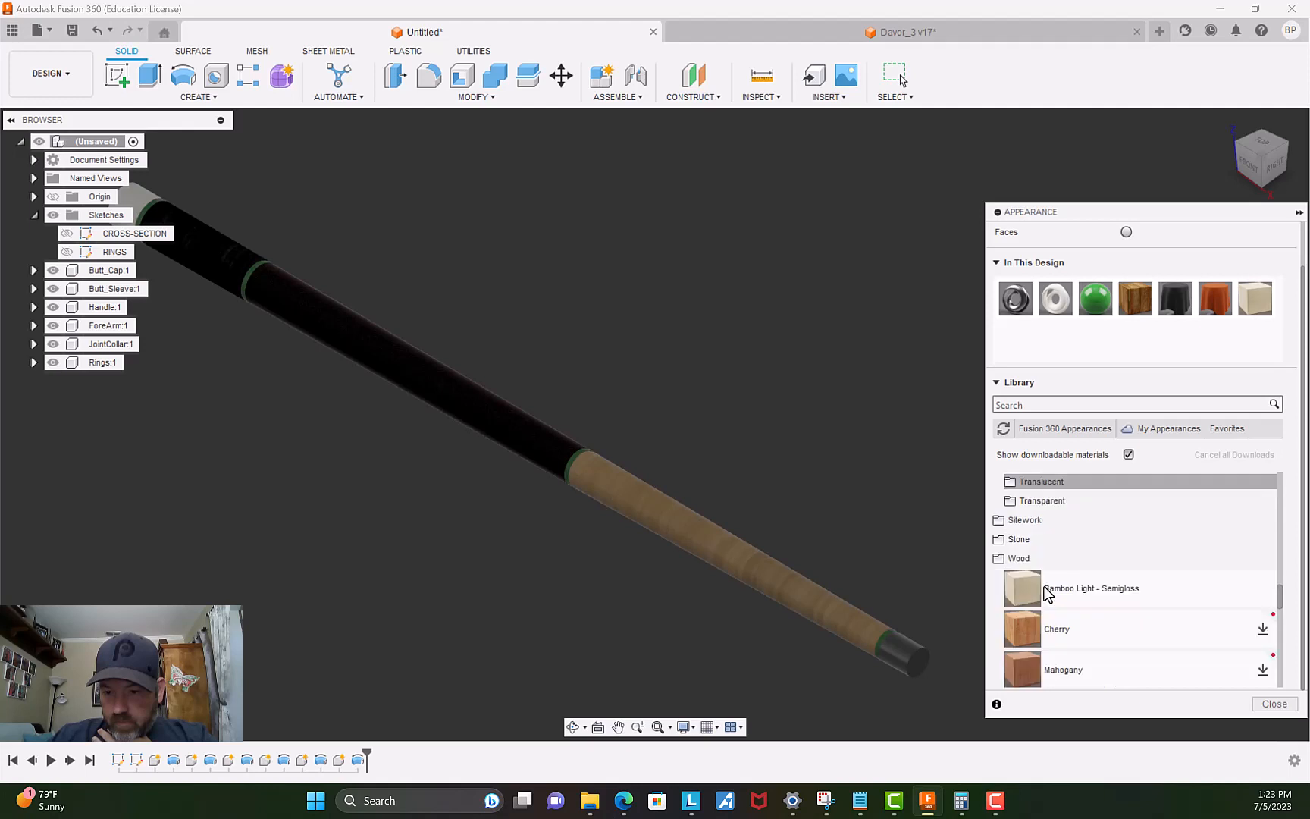
scroll(1044, 591, up, 10)
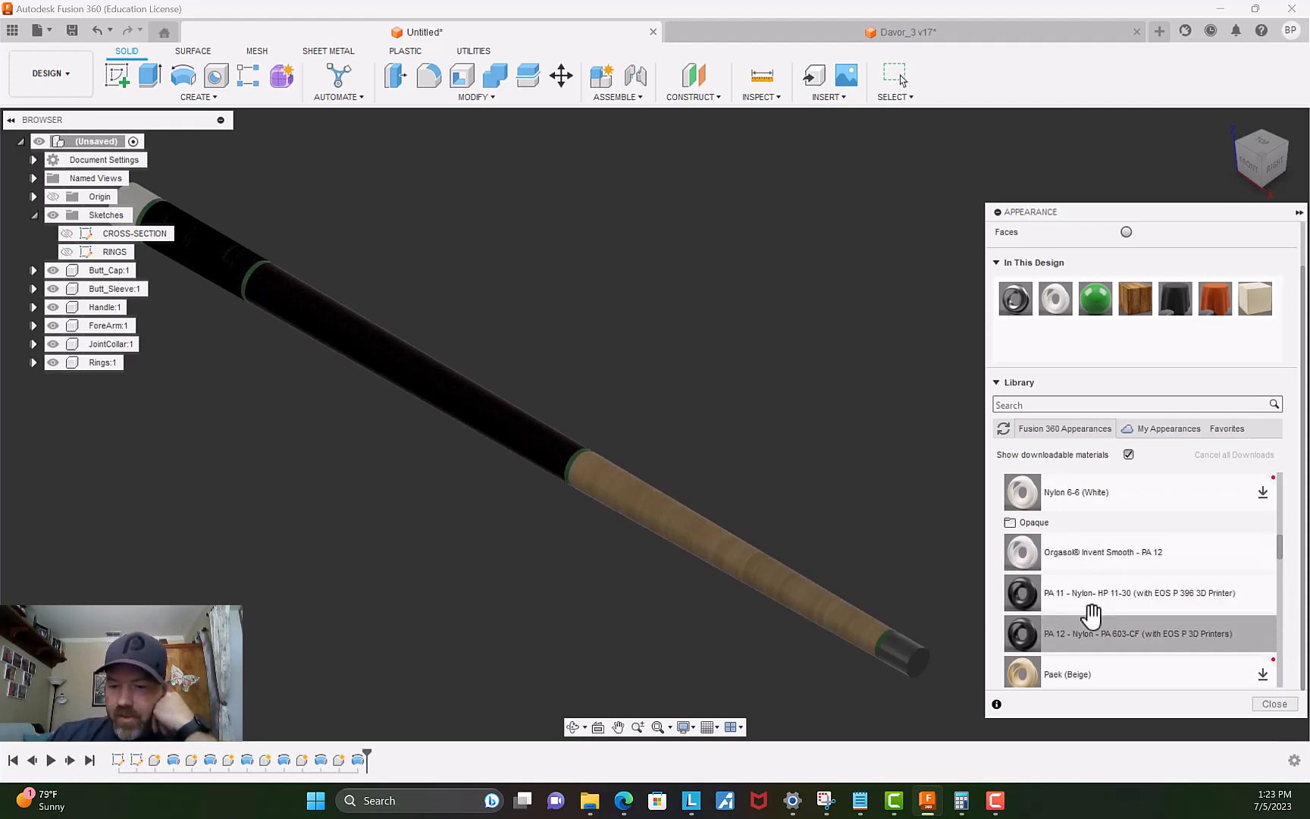
scroll(1089, 616, up, 3)
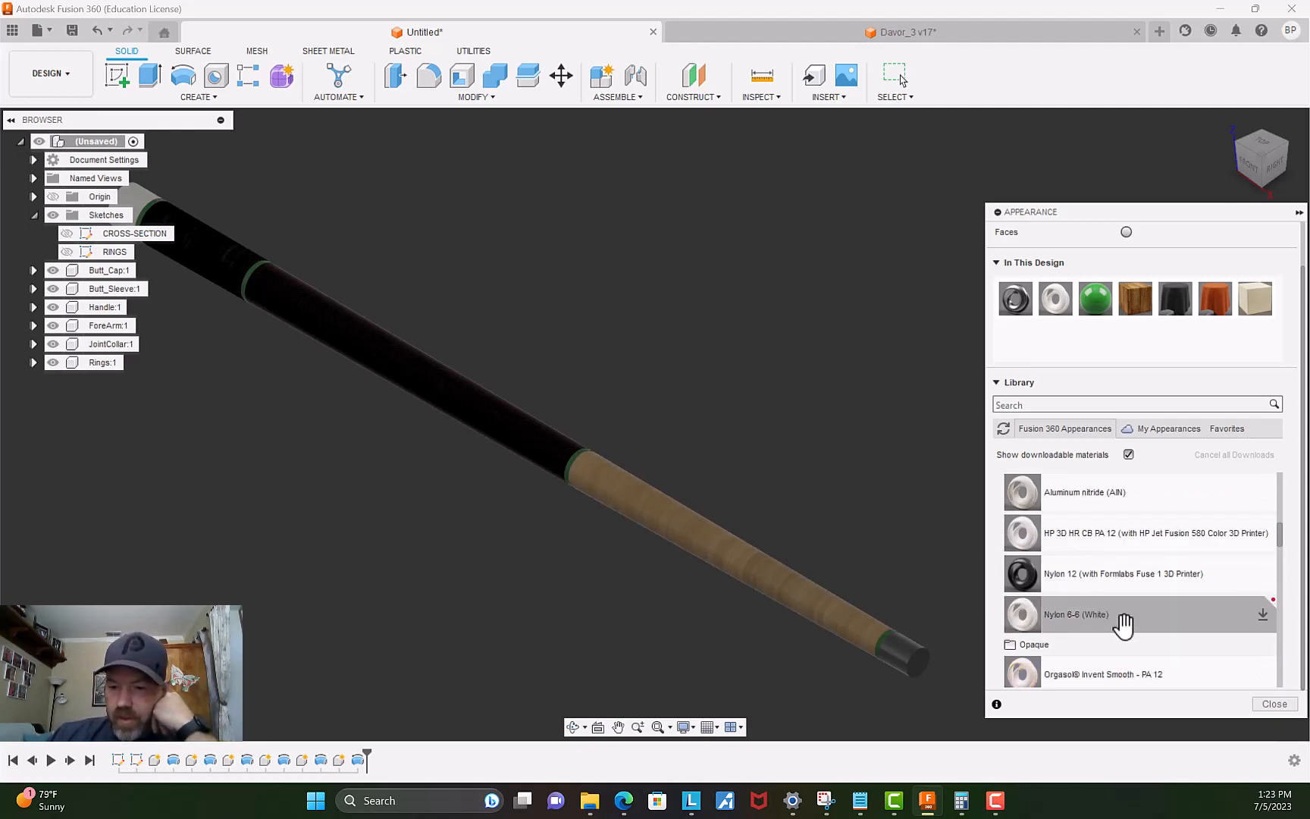
scroll(1111, 623, up, 2)
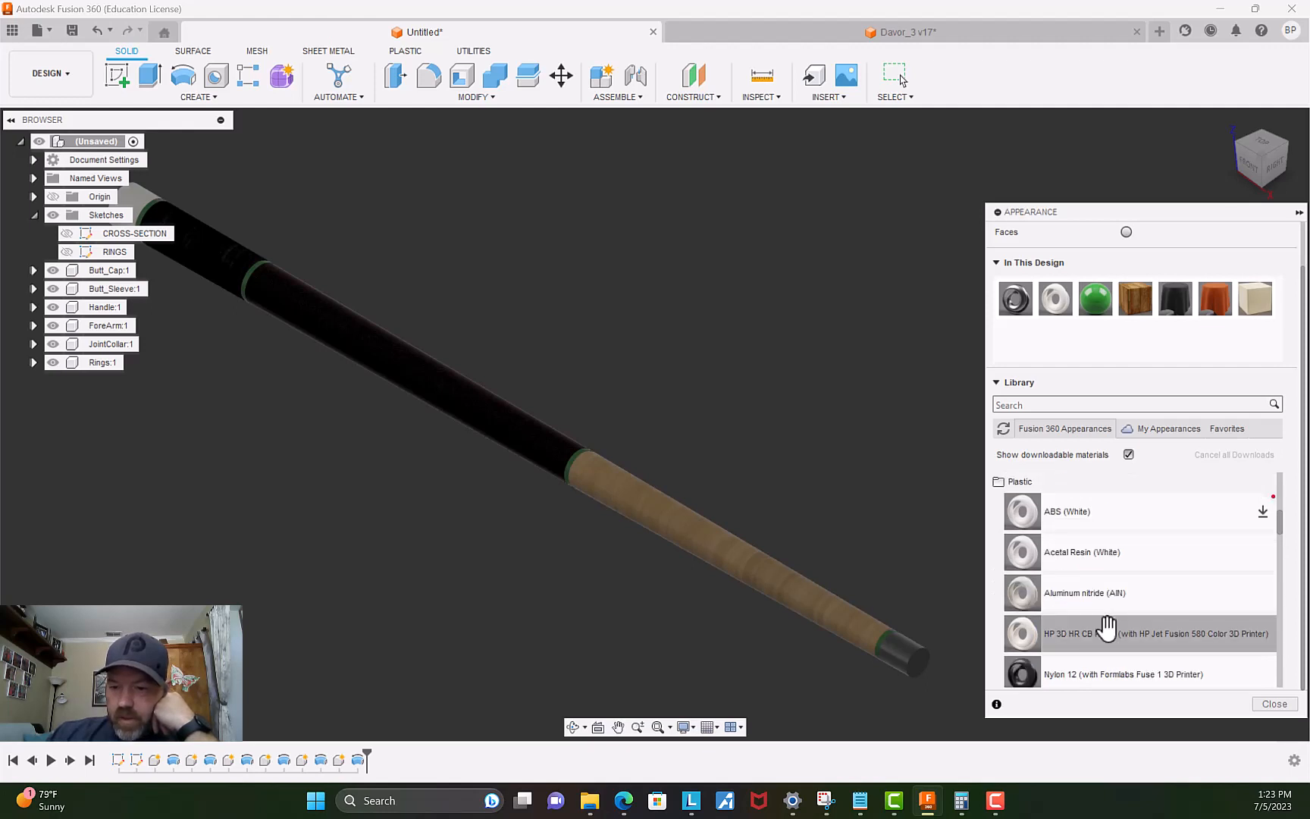
scroll(1106, 627, up, 1)
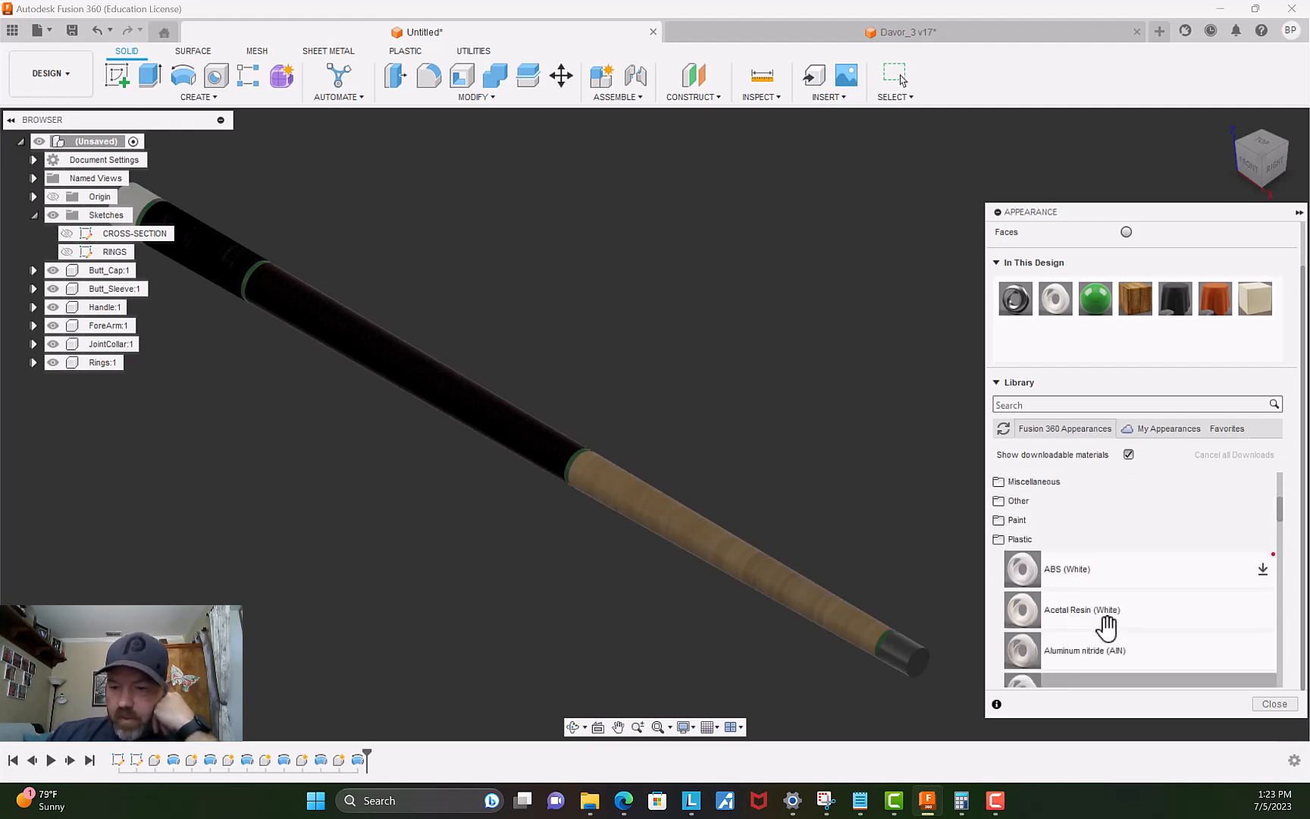
Download Paint - Enamel Glossy (Black) from the Glossy group of the Paint library and apply it to the joint collar.
click(1000, 521)
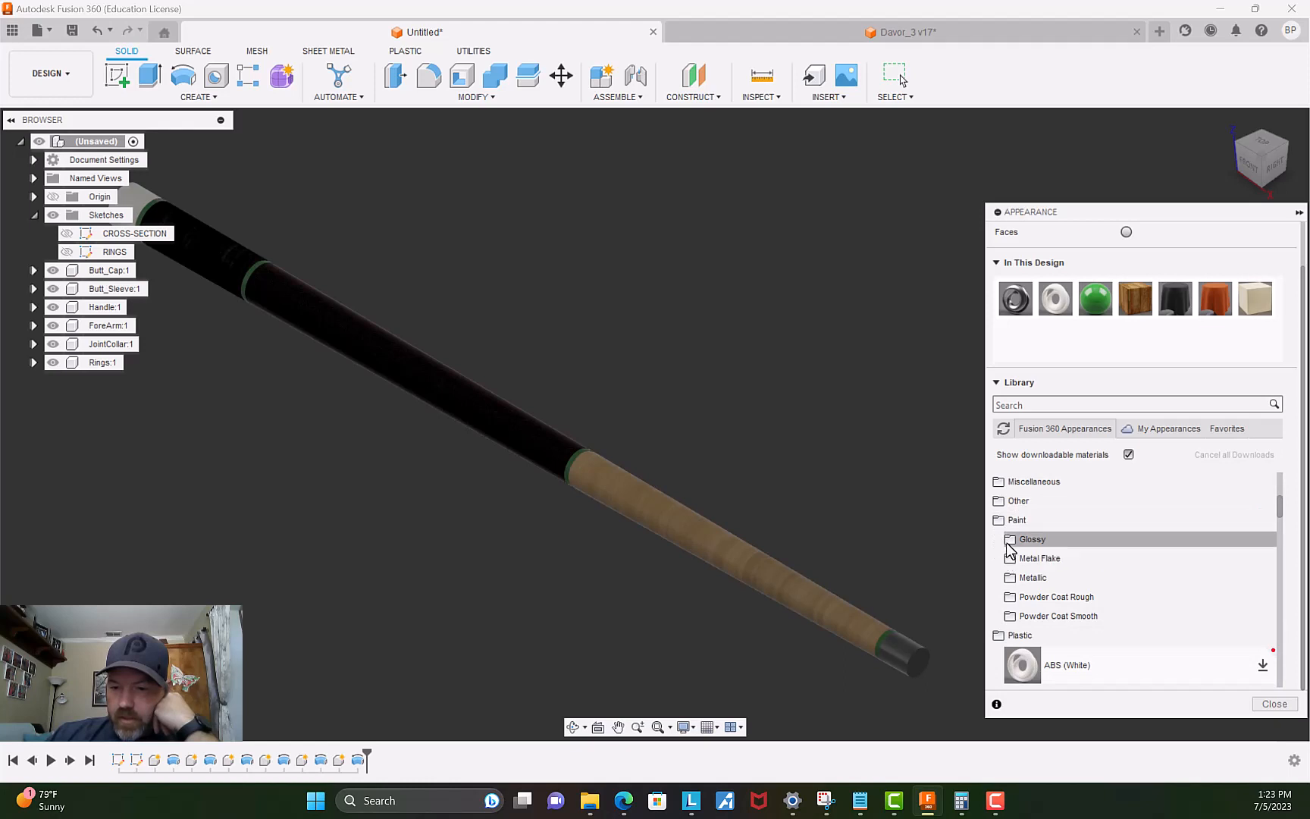
click(1006, 540)
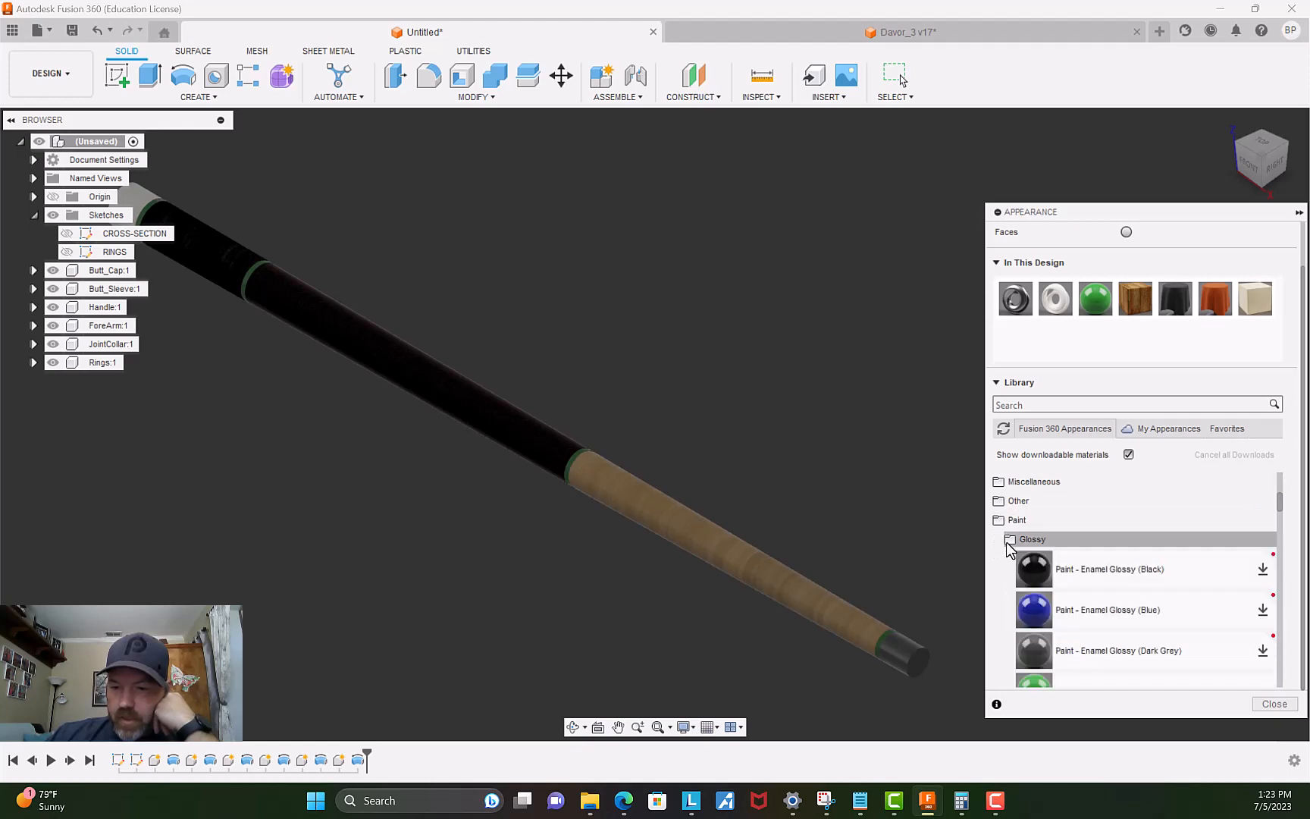
click(1264, 570)
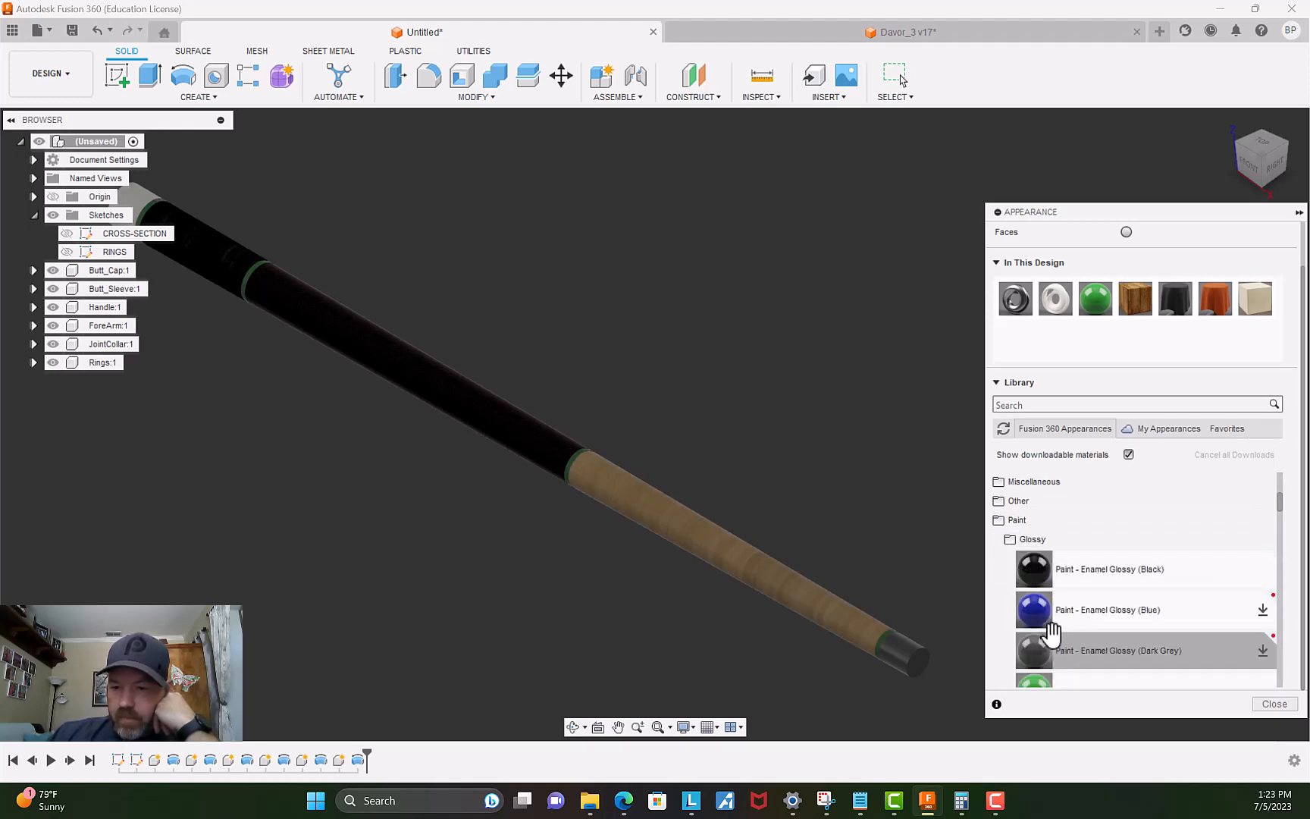
mouse_move(1027, 573)
mouse_down()
mouse_move(939, 610)
mouse_move(911, 646)
mouse_up()
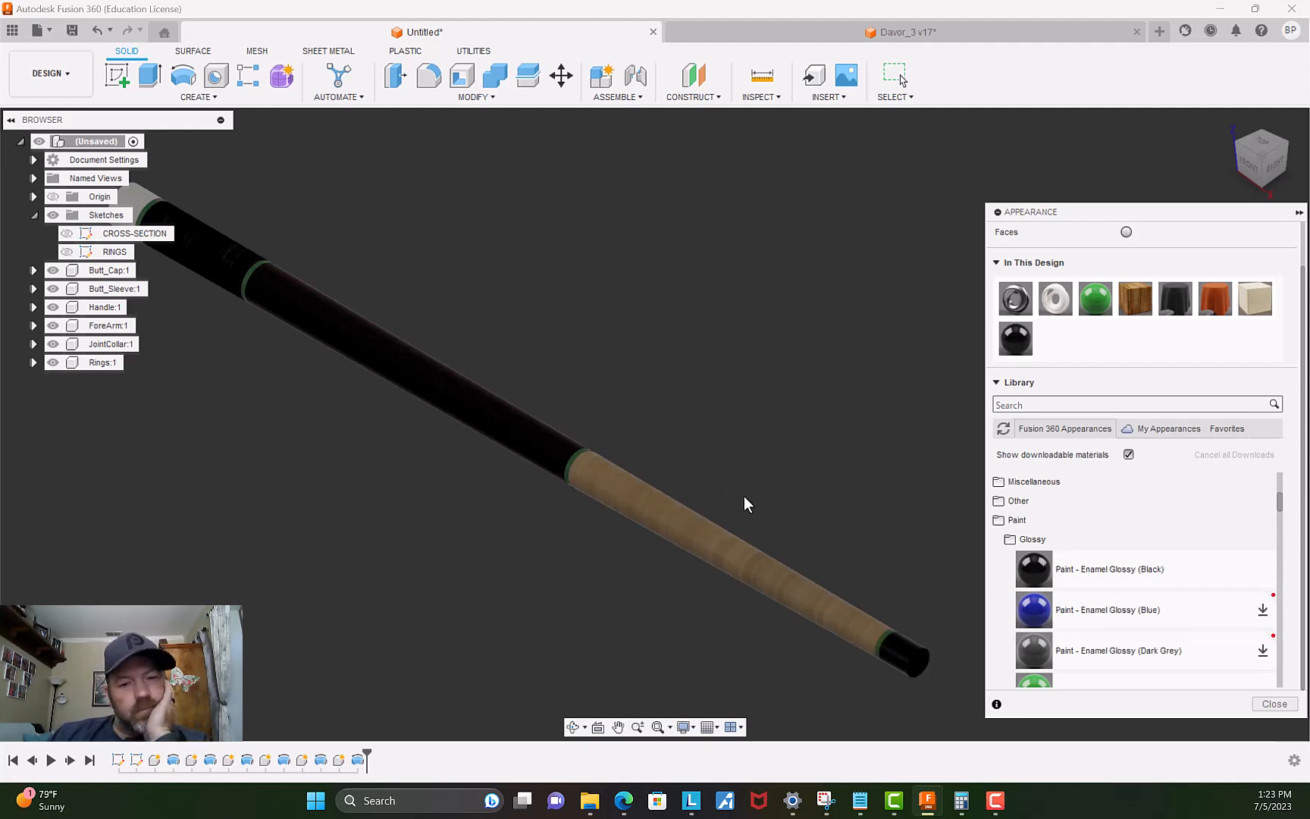
Apply Paint - Enamel Glossy (White) to the joint collar and close the appearance settings.
scroll(744, 495, down, 2)
scroll(1053, 610, down, 3)
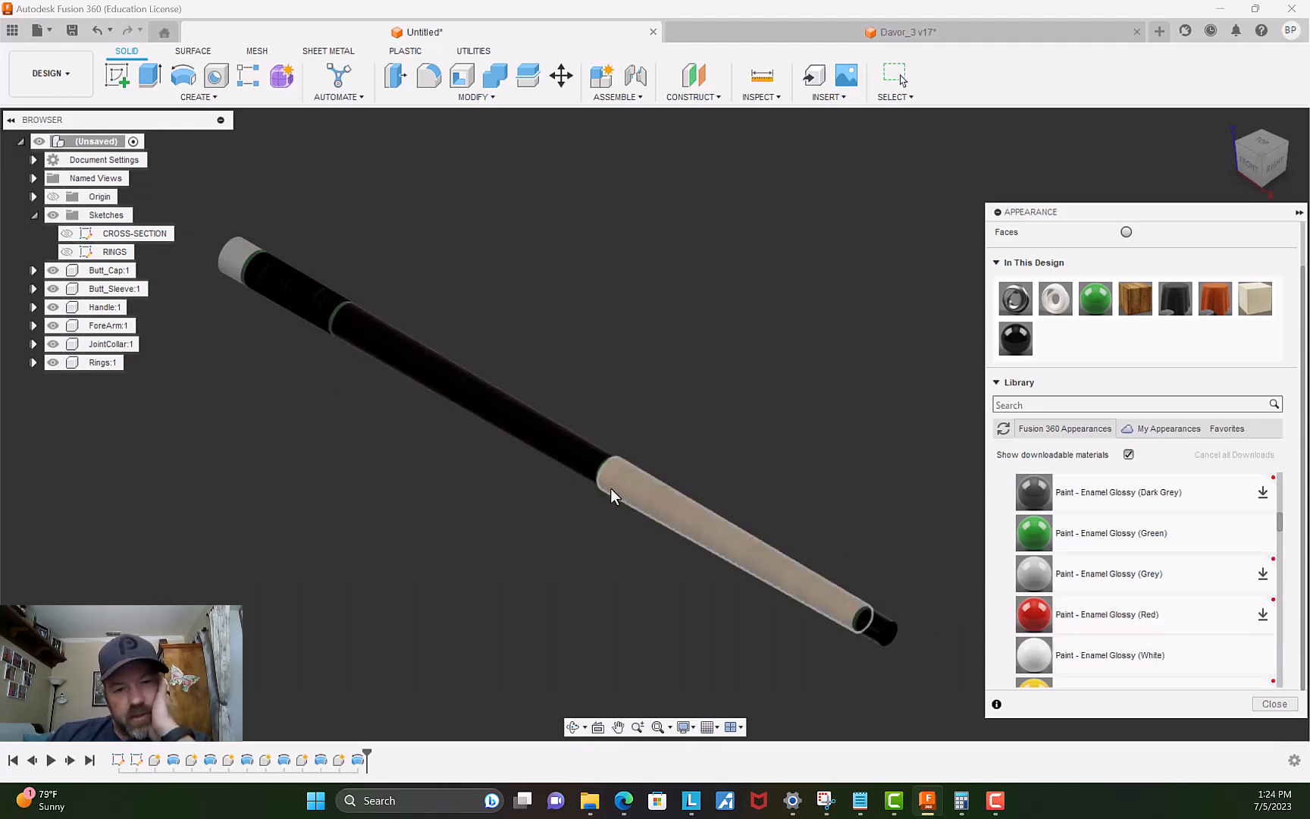
drag(998, 645, 888, 625)
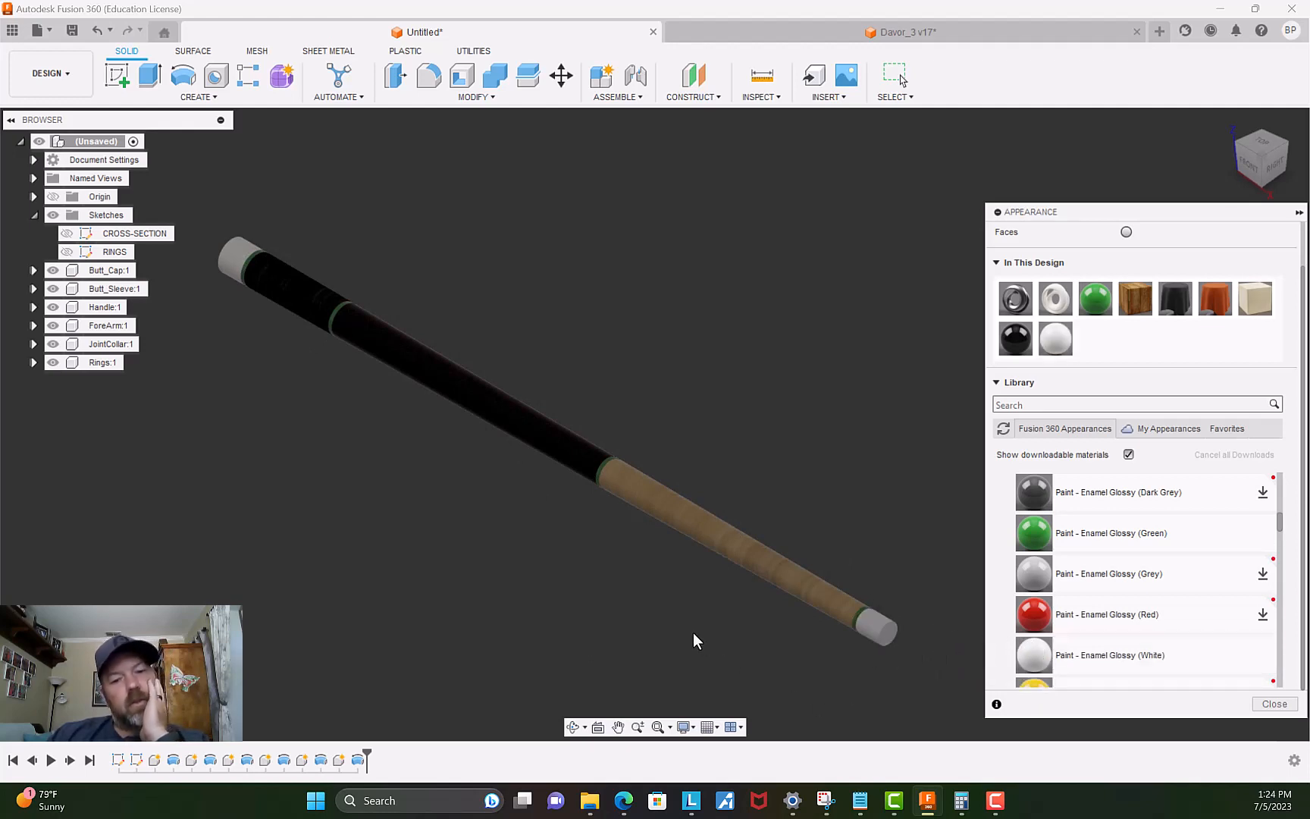
scroll(469, 520, up, 3)
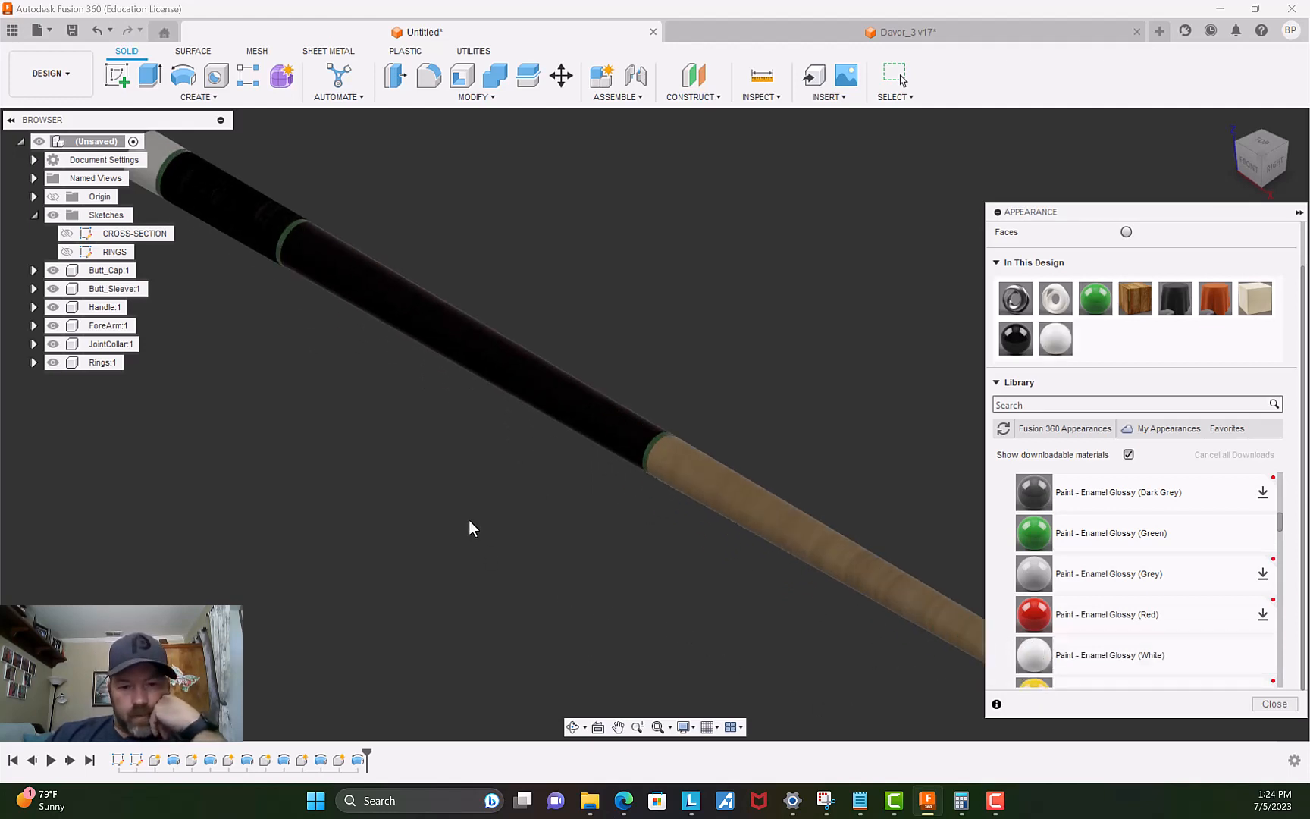
scroll(467, 522, down, 4)
scroll(529, 547, up, 3)
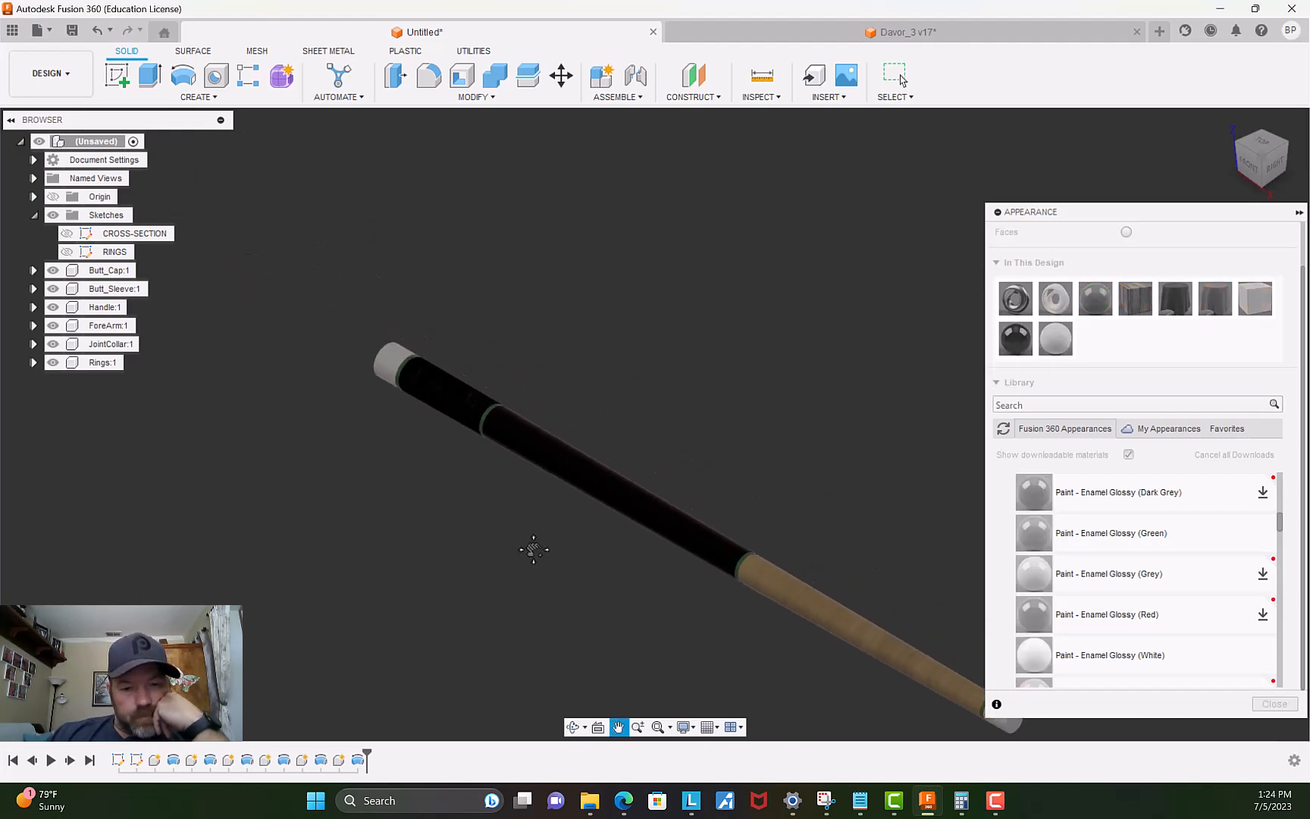
scroll(412, 447, down, 3)
click(1274, 704)
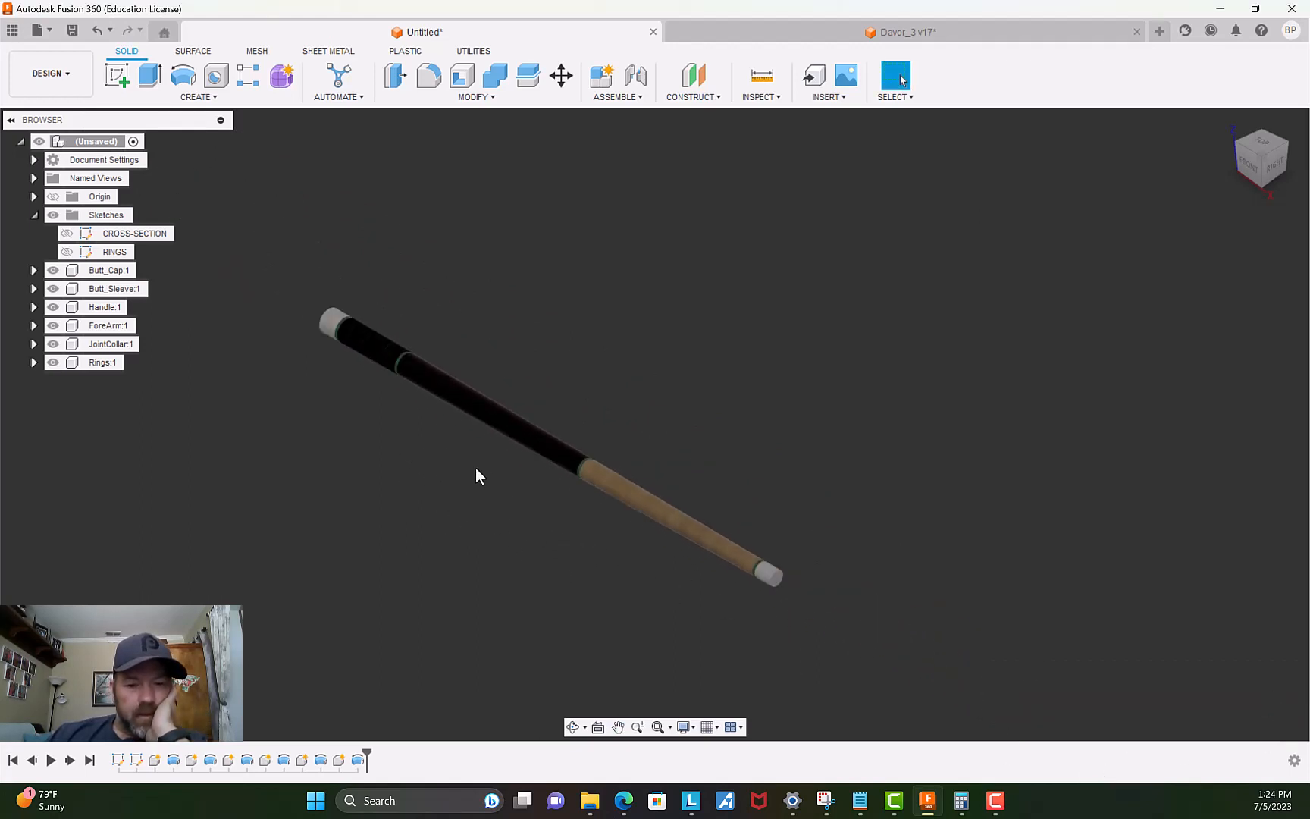
Switch from the Design workspace to the Render workspace.
scroll(474, 468, up, 5)
scroll(351, 435, down, 3)
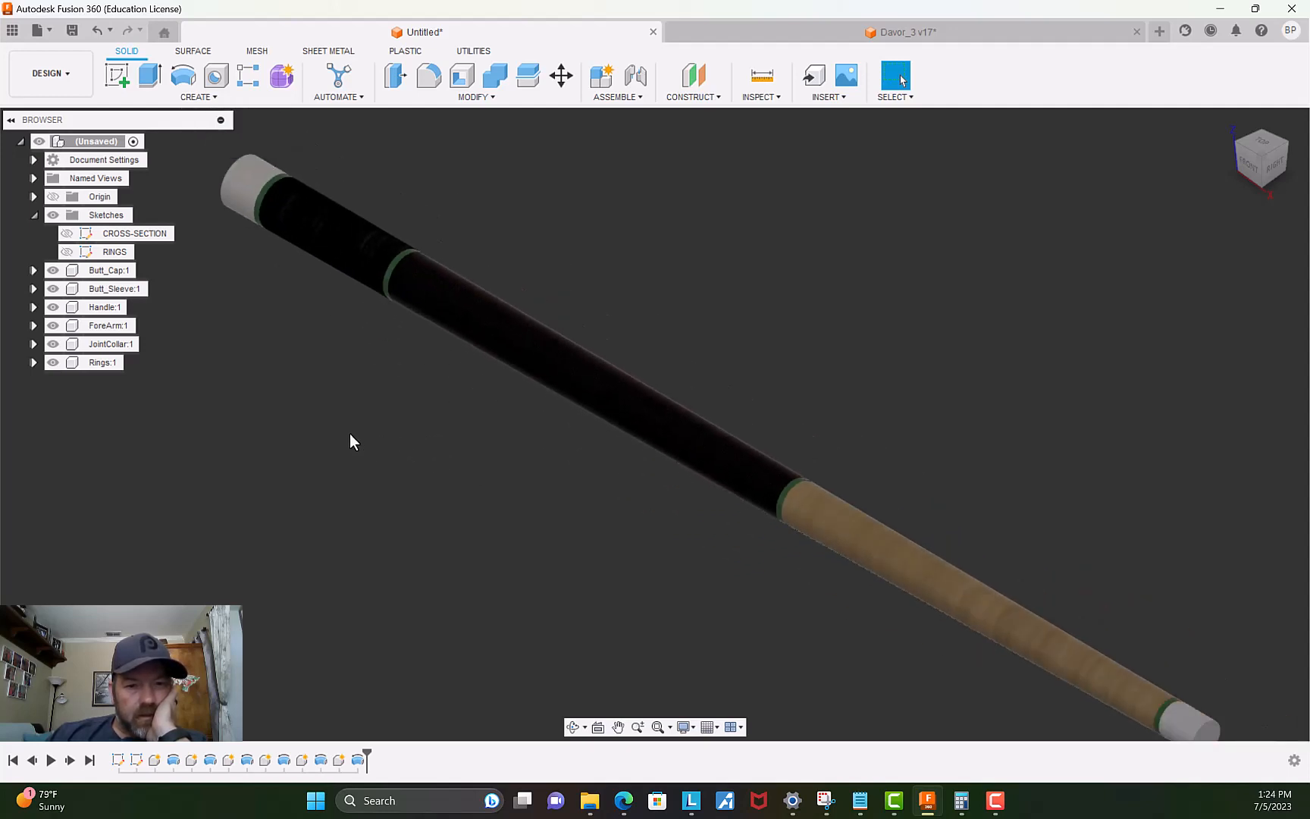
middle_drag(351, 434, 431, 475)
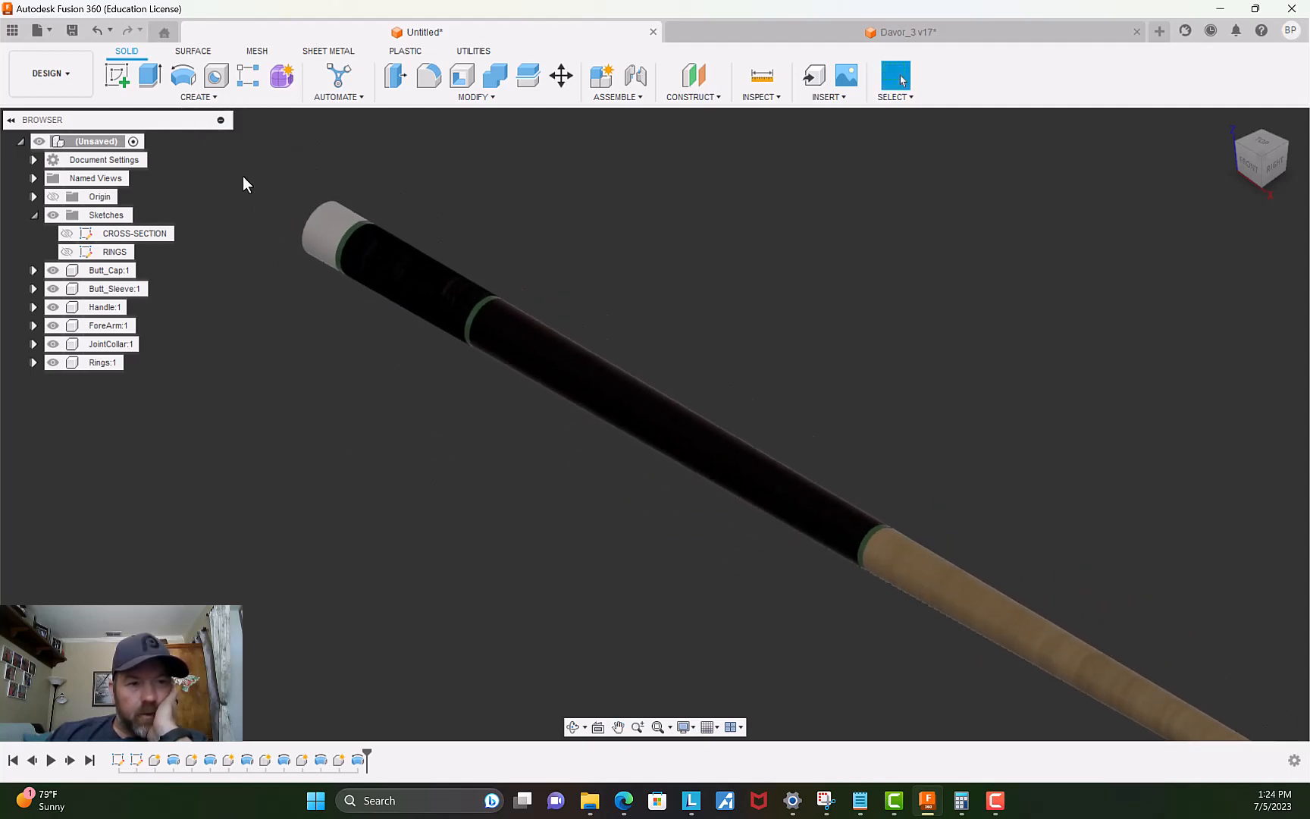
click(53, 82)
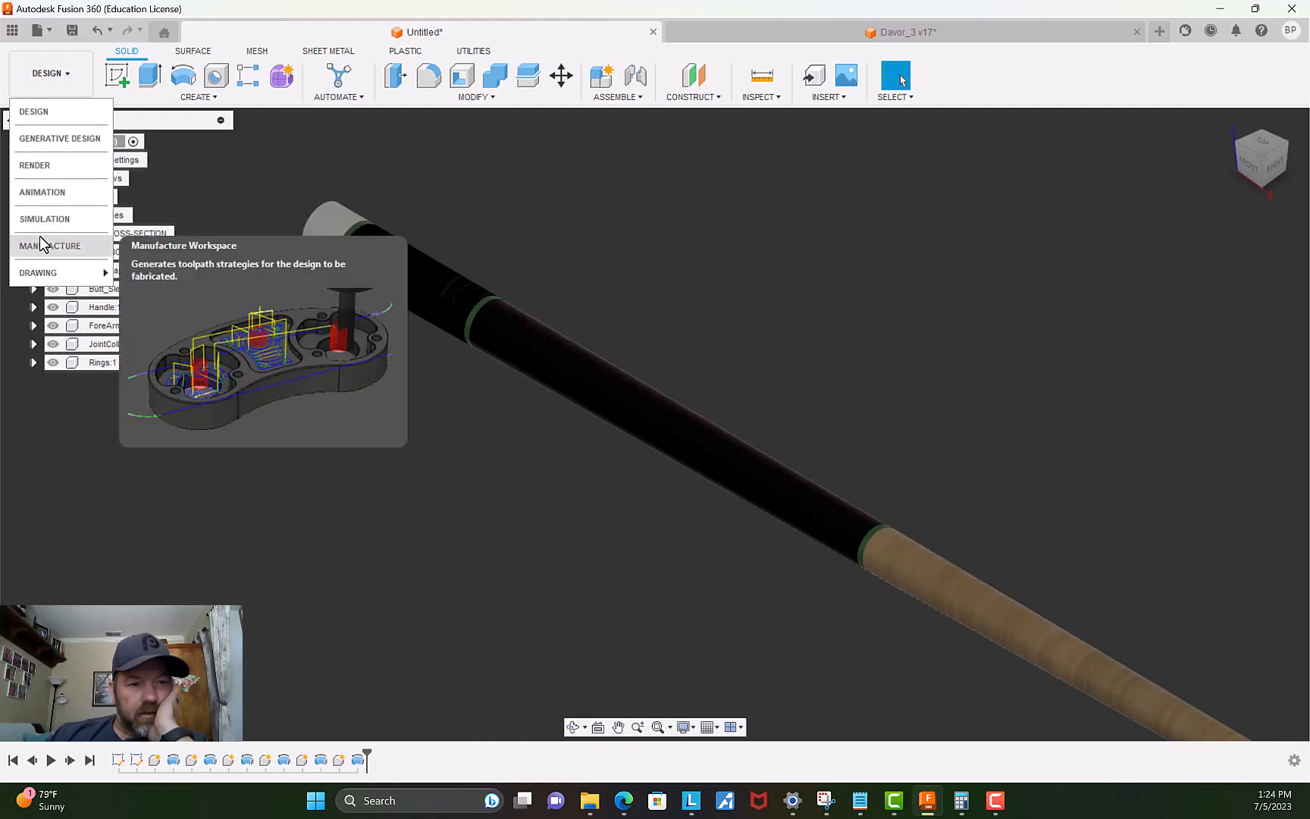
click(61, 169)
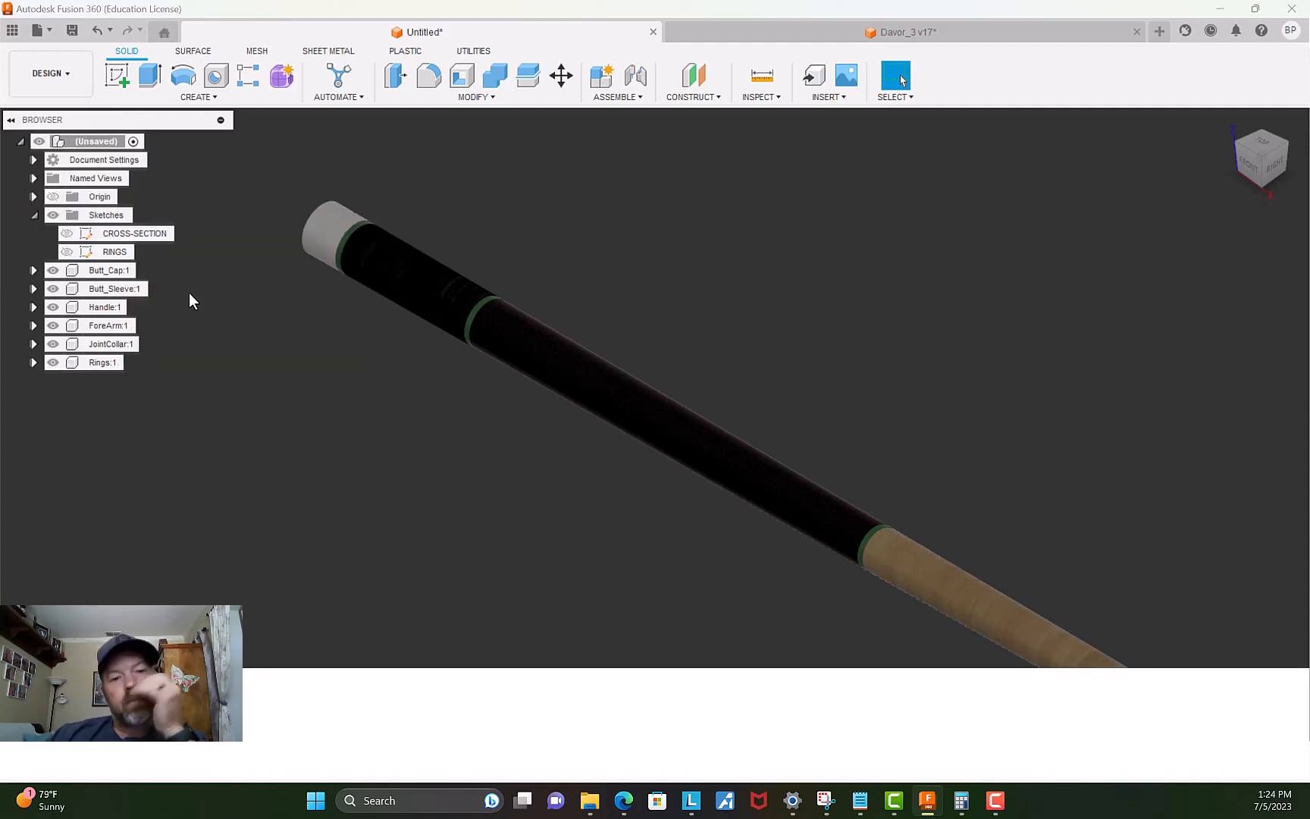
Examine the cue's appearances in the Render workspace from the butt cap to the joint collar, from the front and home views.
scroll(711, 433, up, 5)
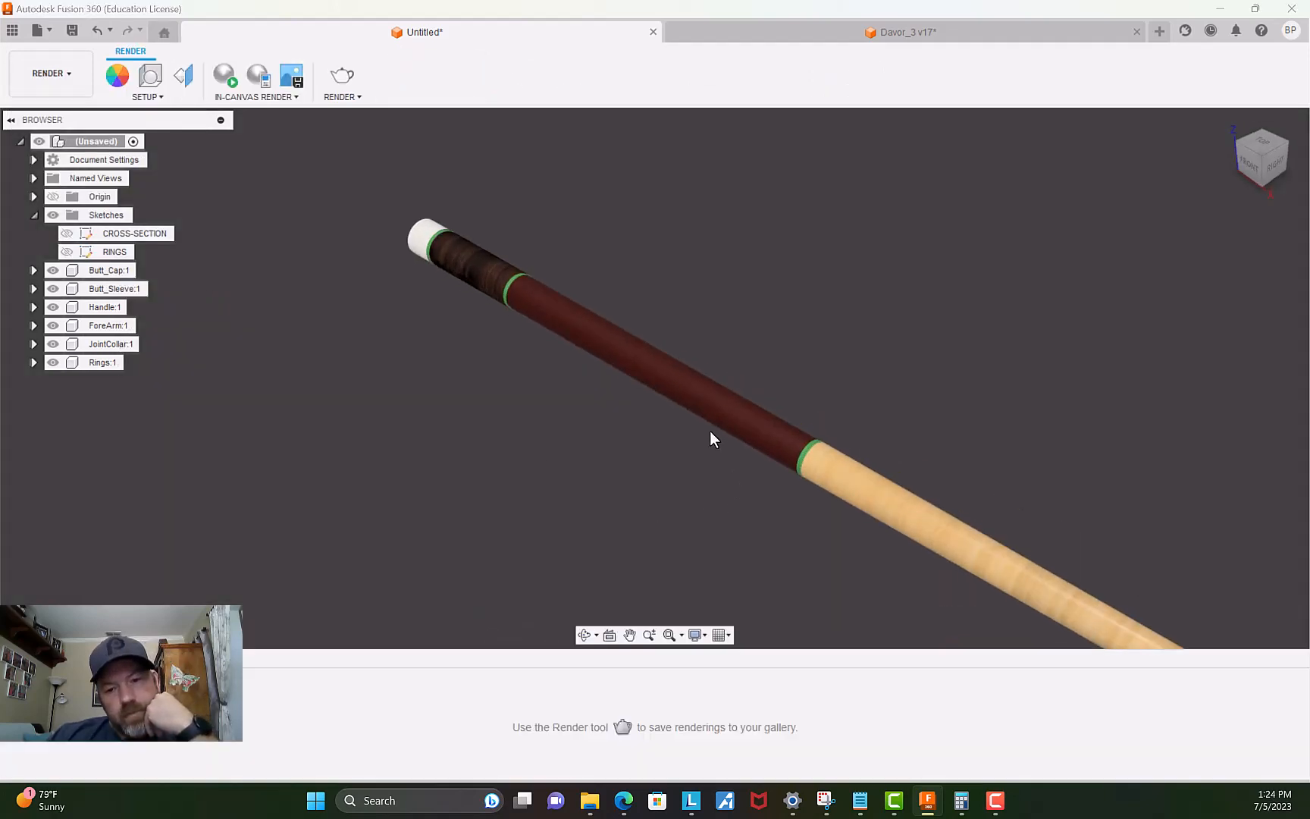
scroll(638, 420, down, 2)
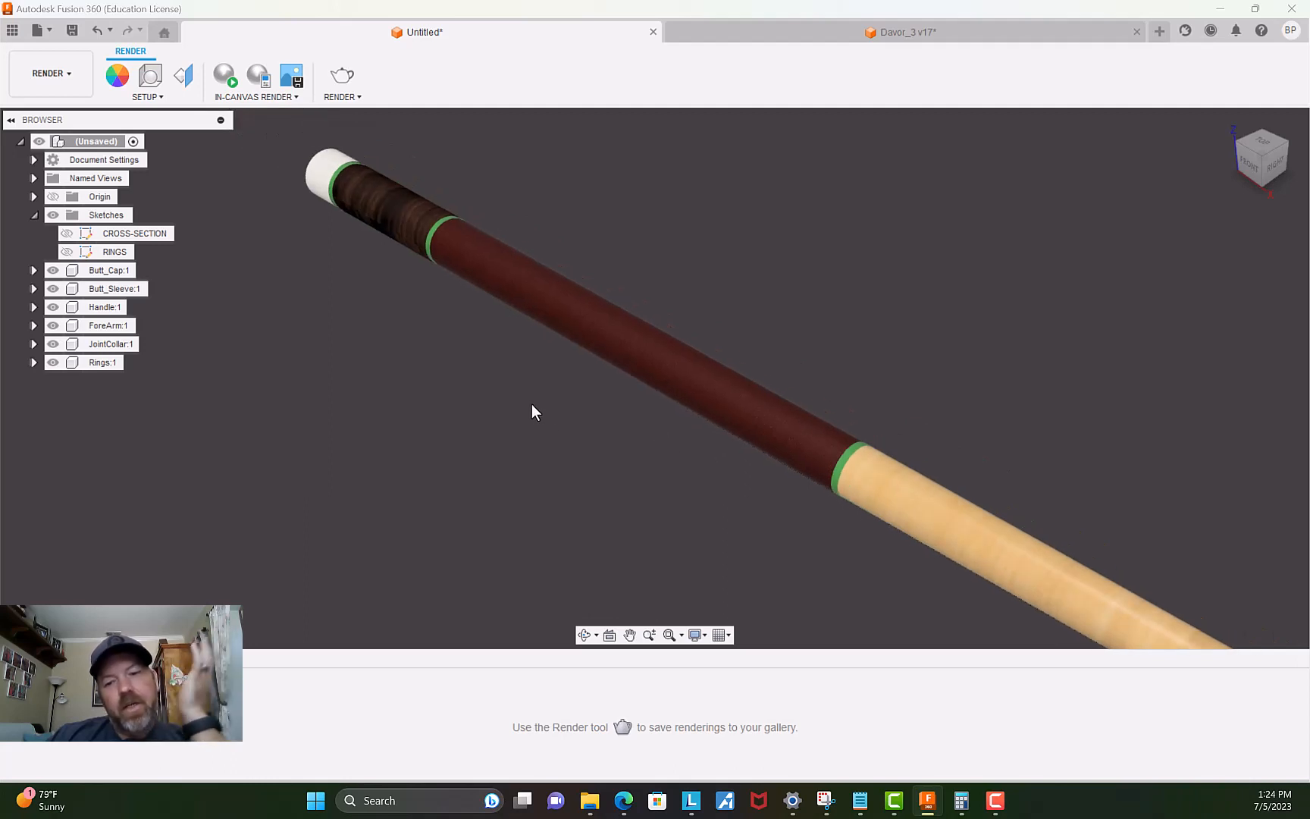
scroll(532, 407, down, 1)
scroll(440, 319, down, 2)
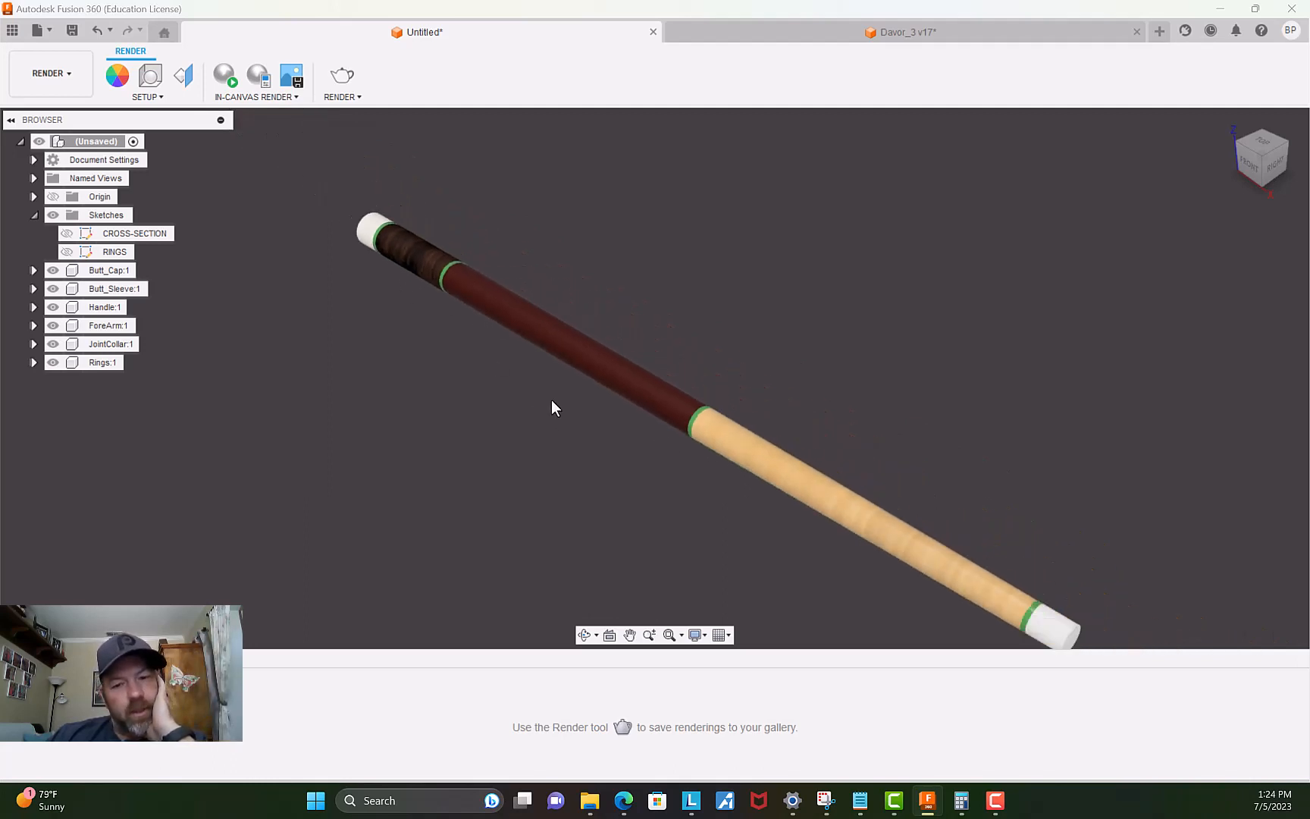
middle_drag(608, 471, 562, 460)
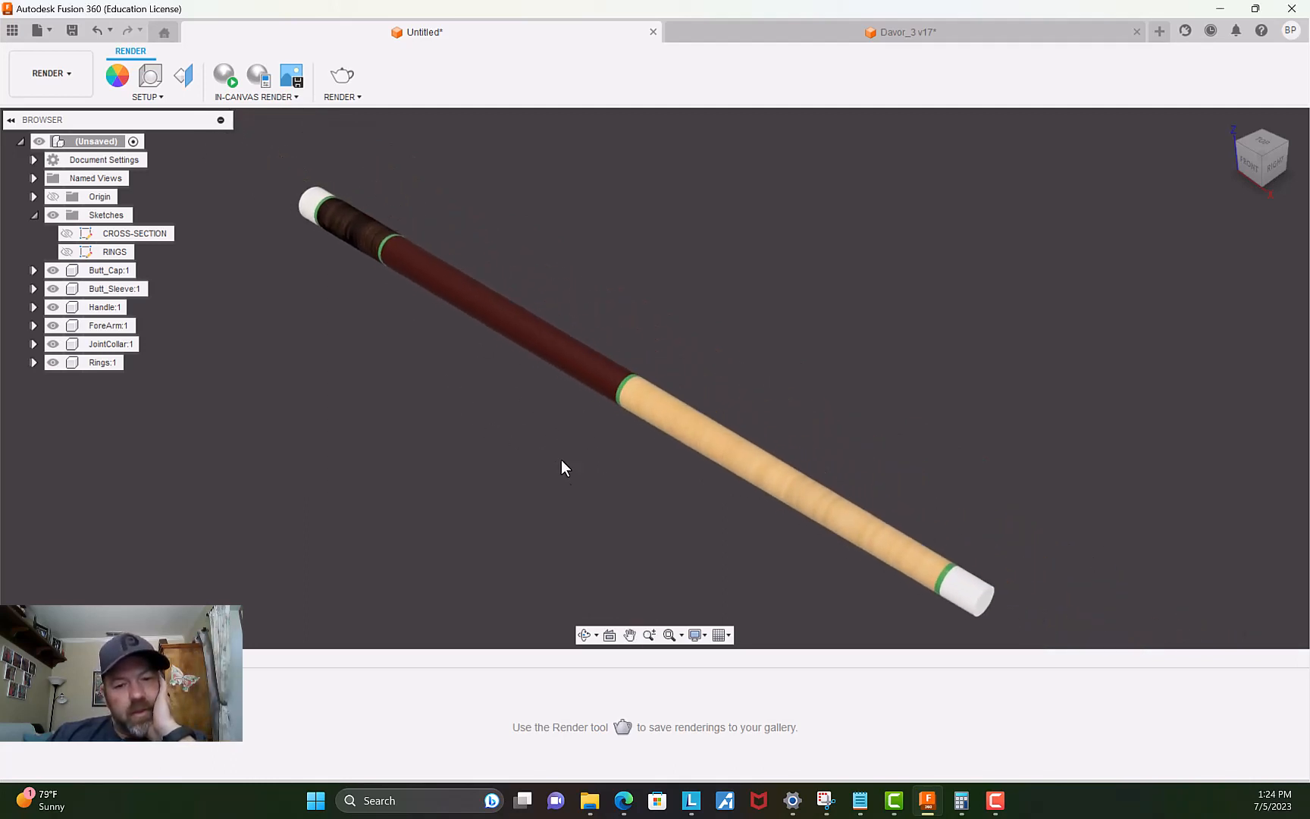
click(585, 634)
drag(629, 591, 741, 579)
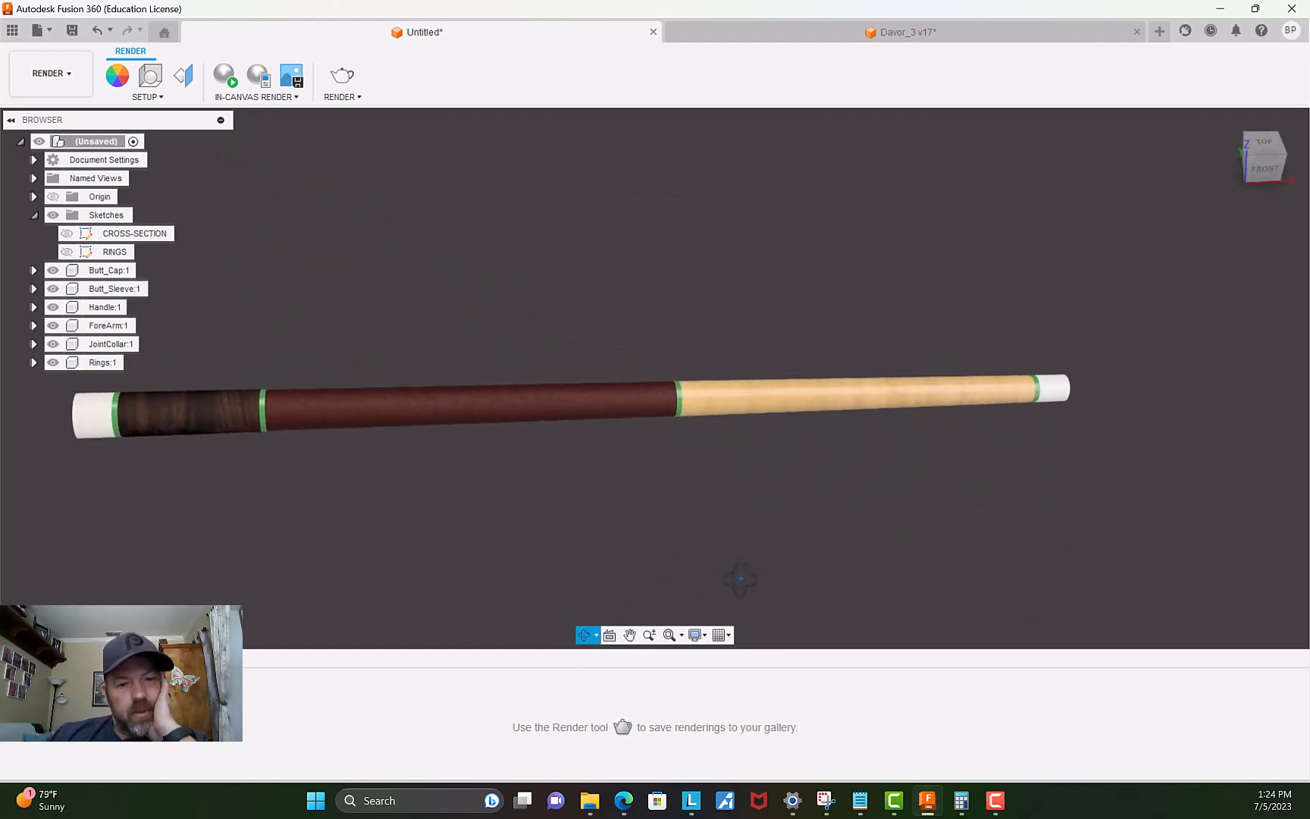
scroll(553, 460, up, 4)
middle_drag(553, 459, 1068, 501)
scroll(328, 426, down, 1)
scroll(327, 426, up, 1)
scroll(194, 419, down, 1)
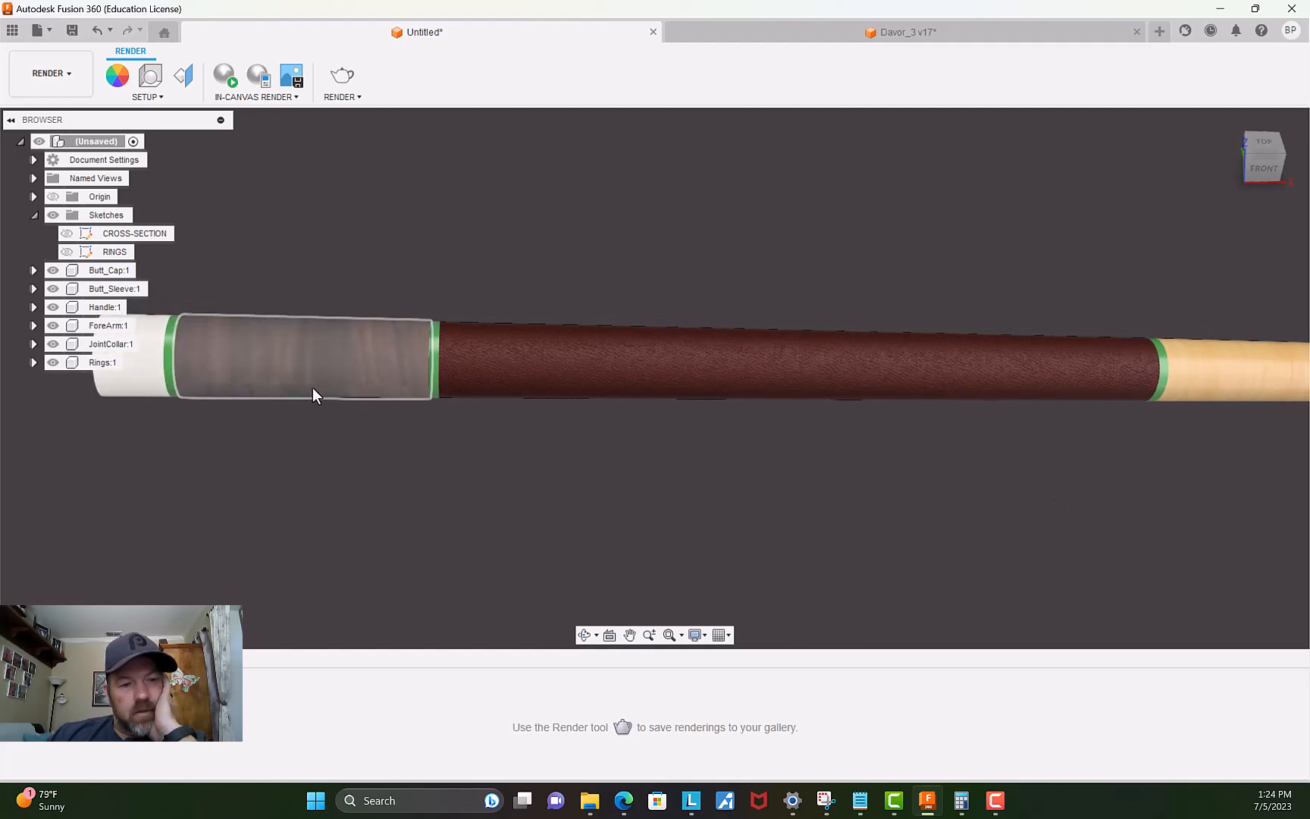
scroll(889, 479, down, 3)
middle_drag(970, 501, 621, 450)
scroll(758, 433, down, 1)
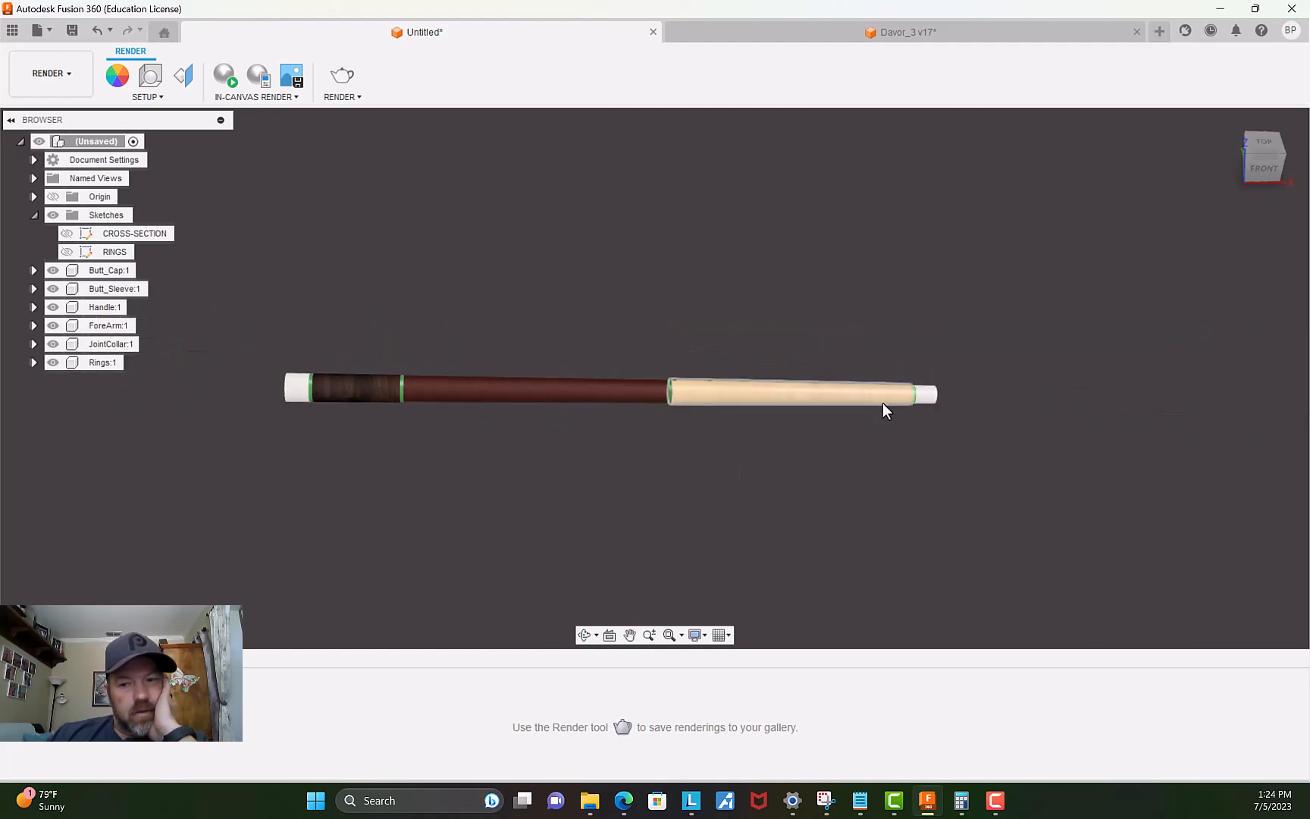
scroll(881, 404, up, 4)
scroll(827, 436, down, 2)
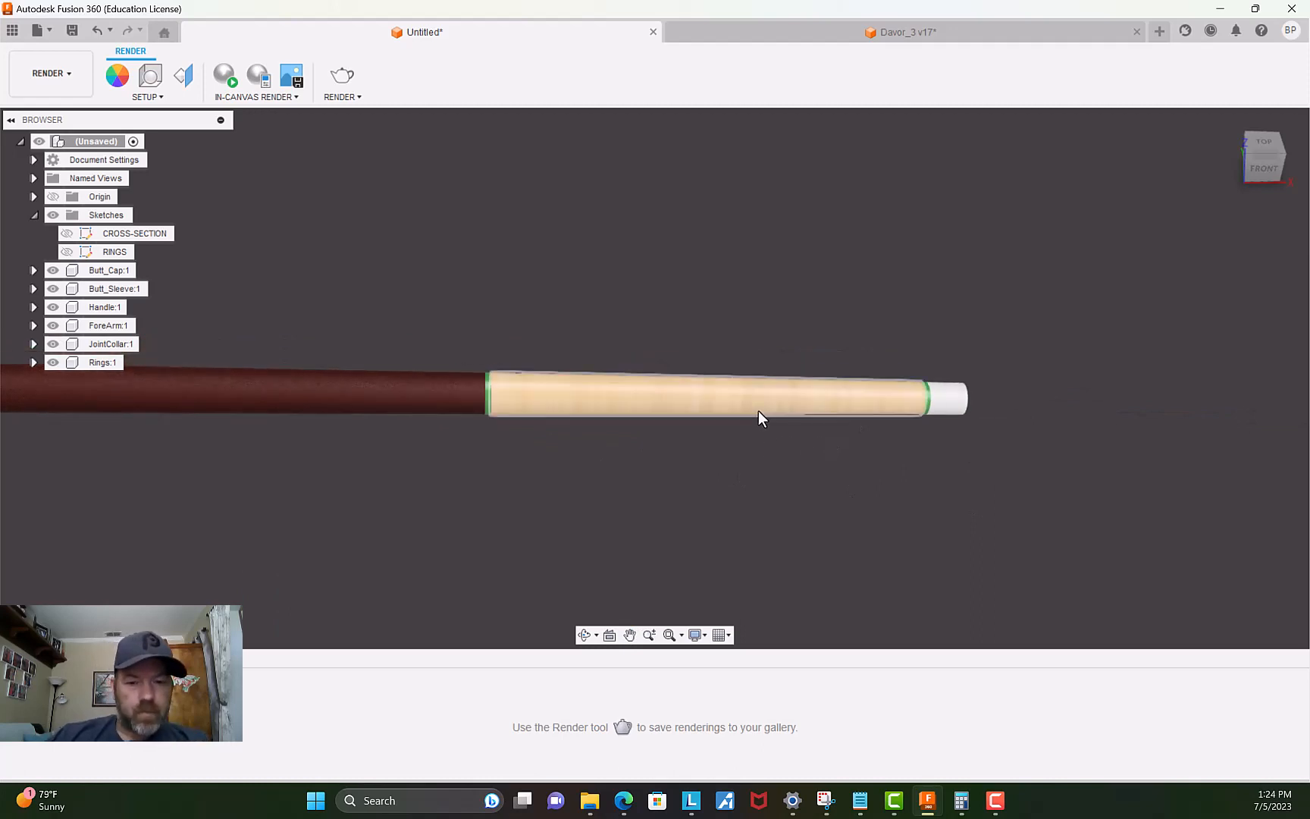
scroll(758, 410, down, 1)
middle_drag(508, 296, 815, 311)
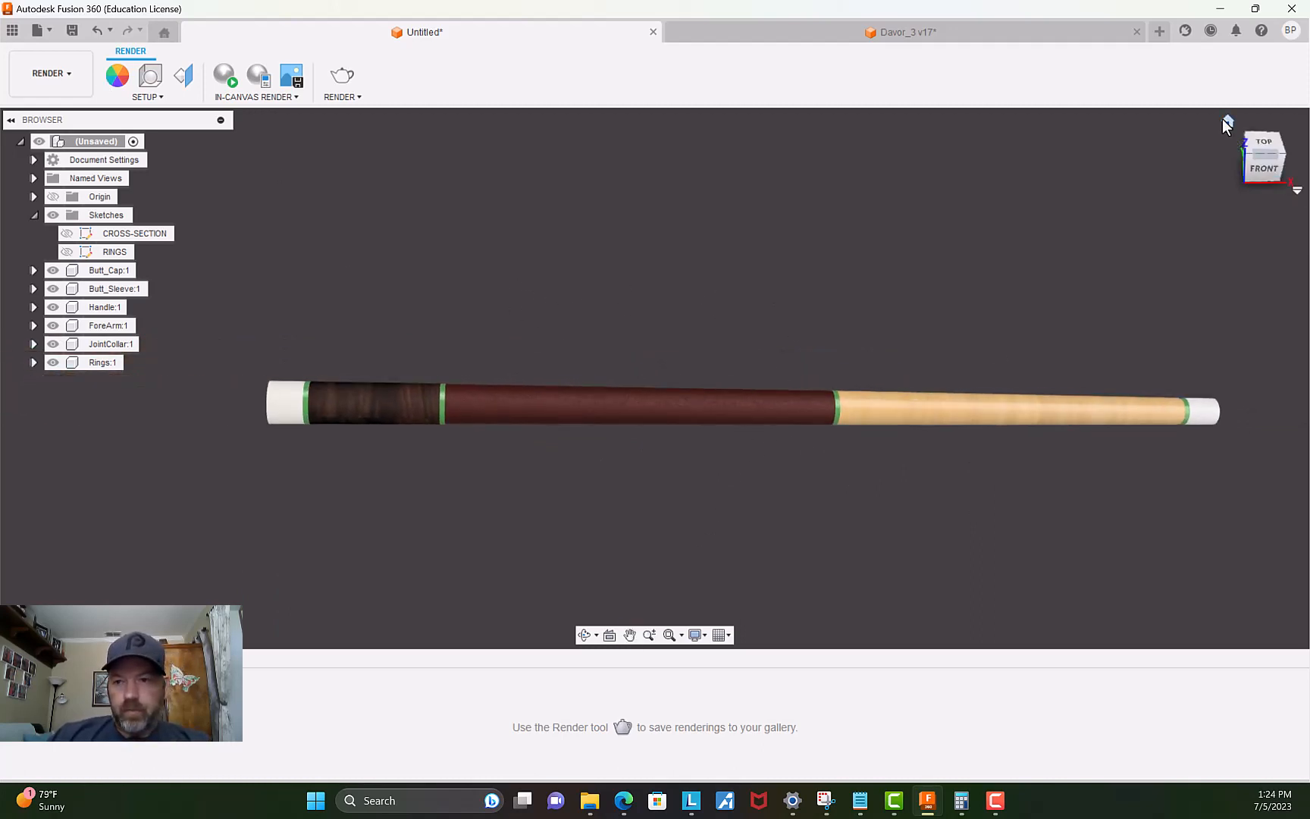
click(1227, 123)
scroll(642, 367, up, 2)
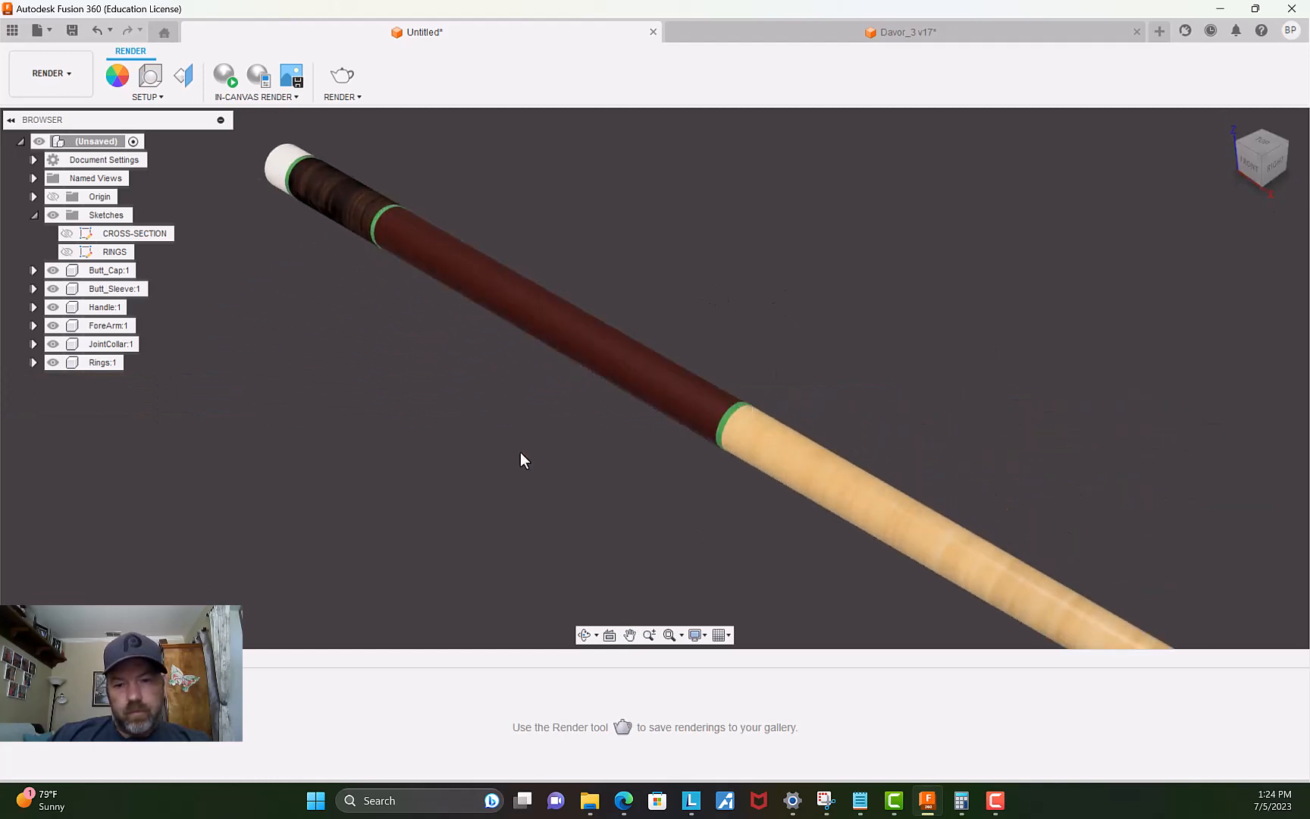
scroll(429, 482, down, 3)
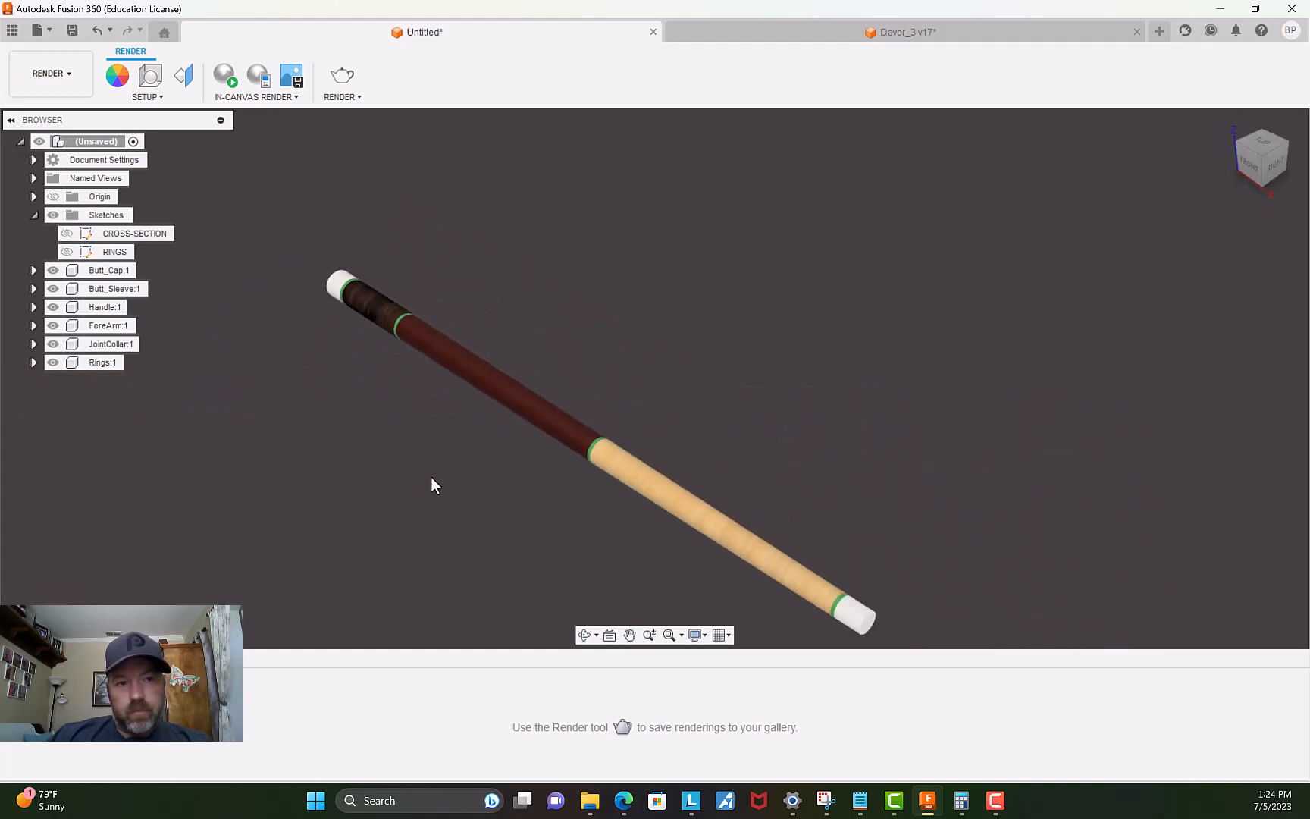
Return to the Design workspace with the whole cue in view.
click(80, 88)
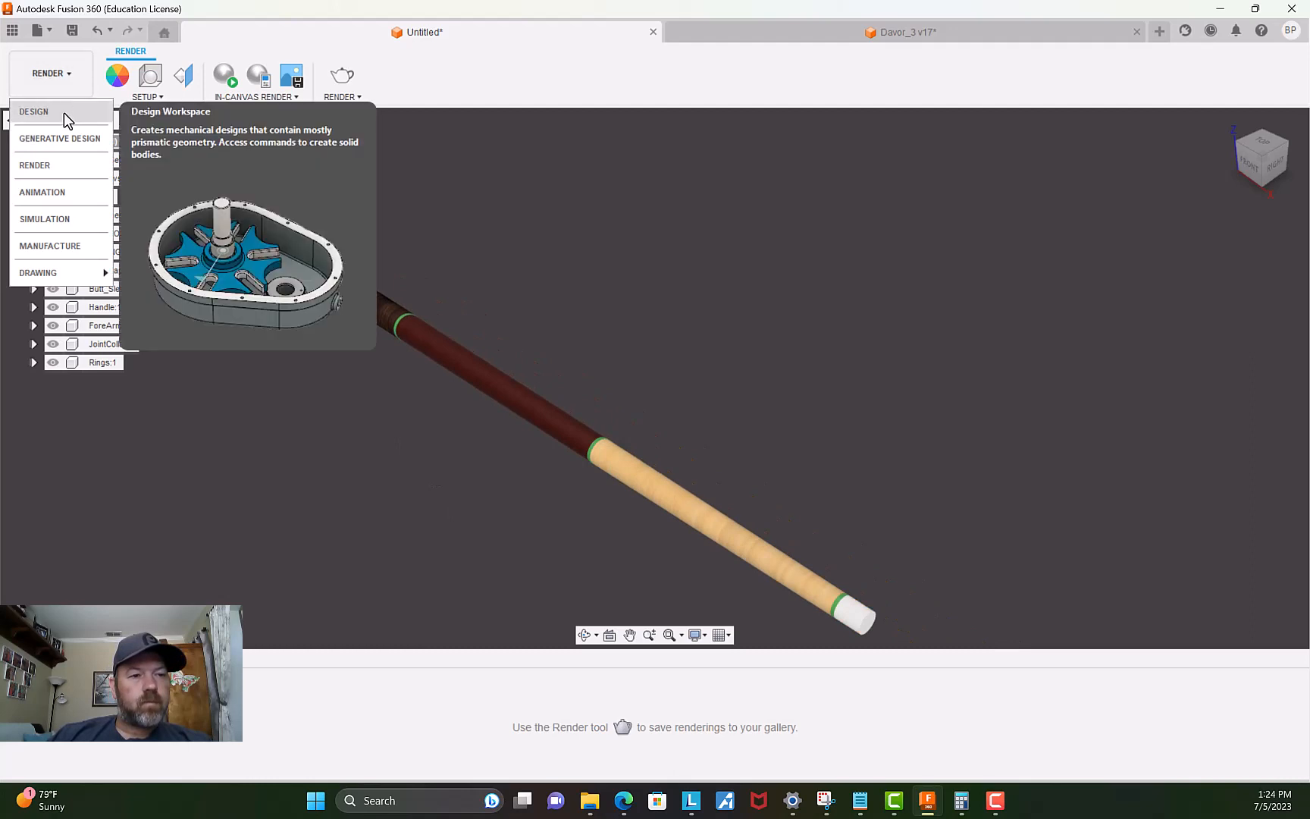
click(67, 118)
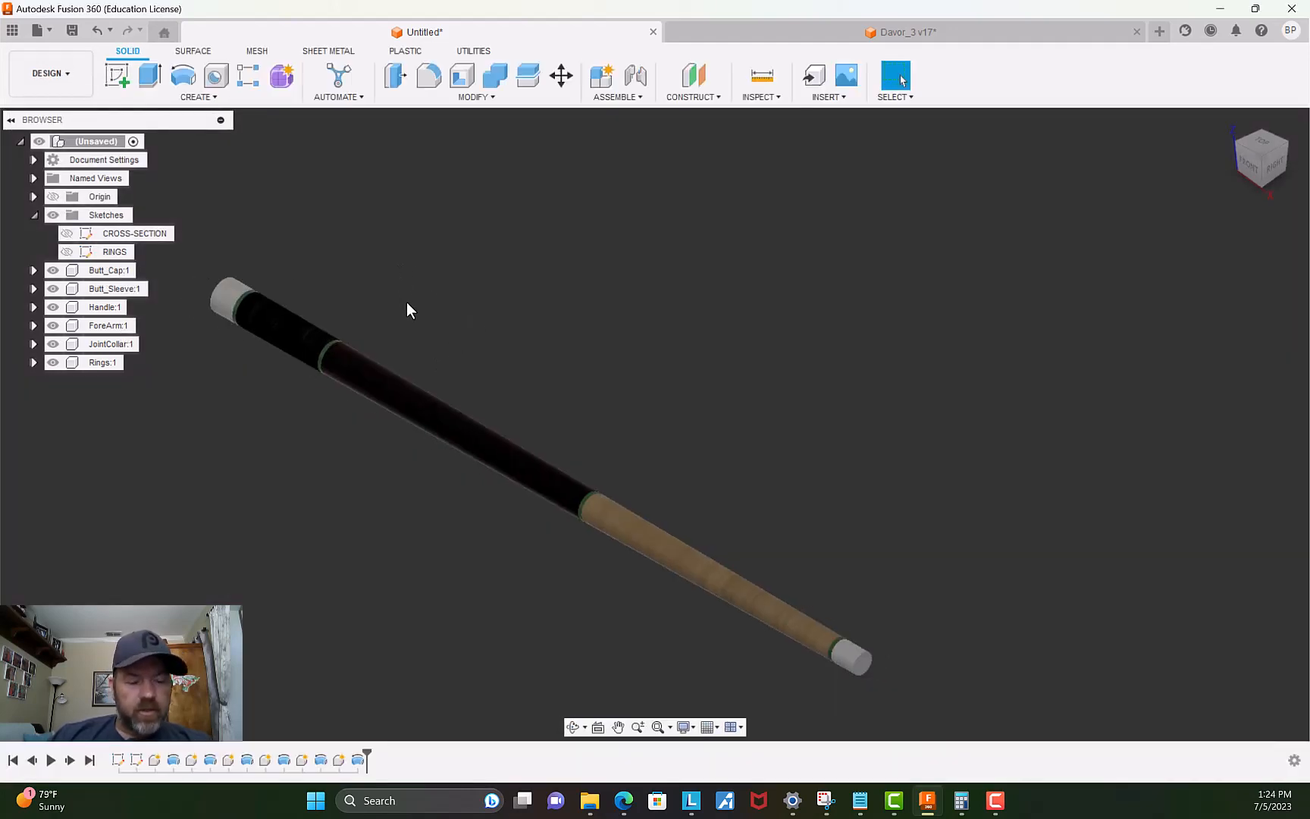
scroll(426, 343, up, 2)
middle_drag(886, 548, 1021, 395)
scroll(714, 464, down, 2)
middle_drag(515, 423, 357, 471)
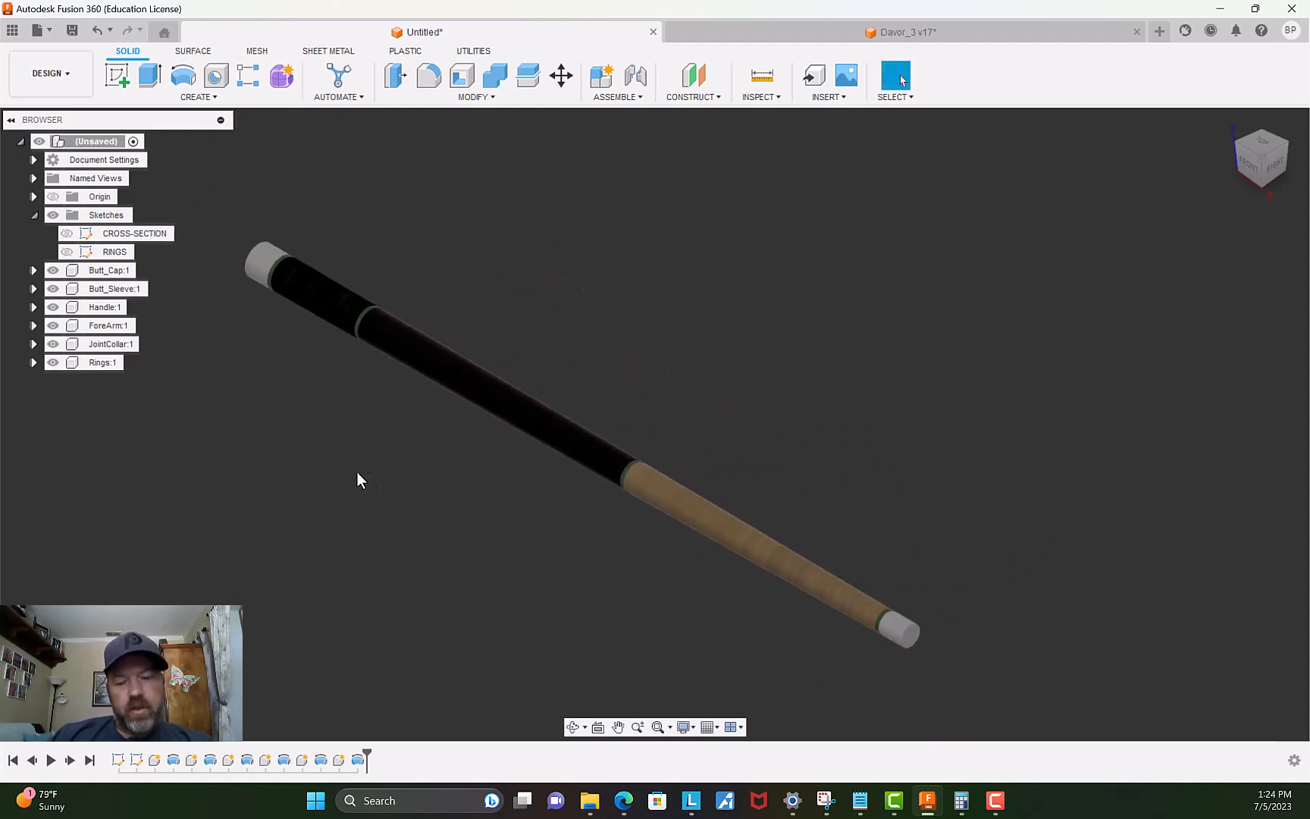
Open the physical material settings for the forearm and expand the Wood category of the Fusion 360 Material Library.
click(730, 537)
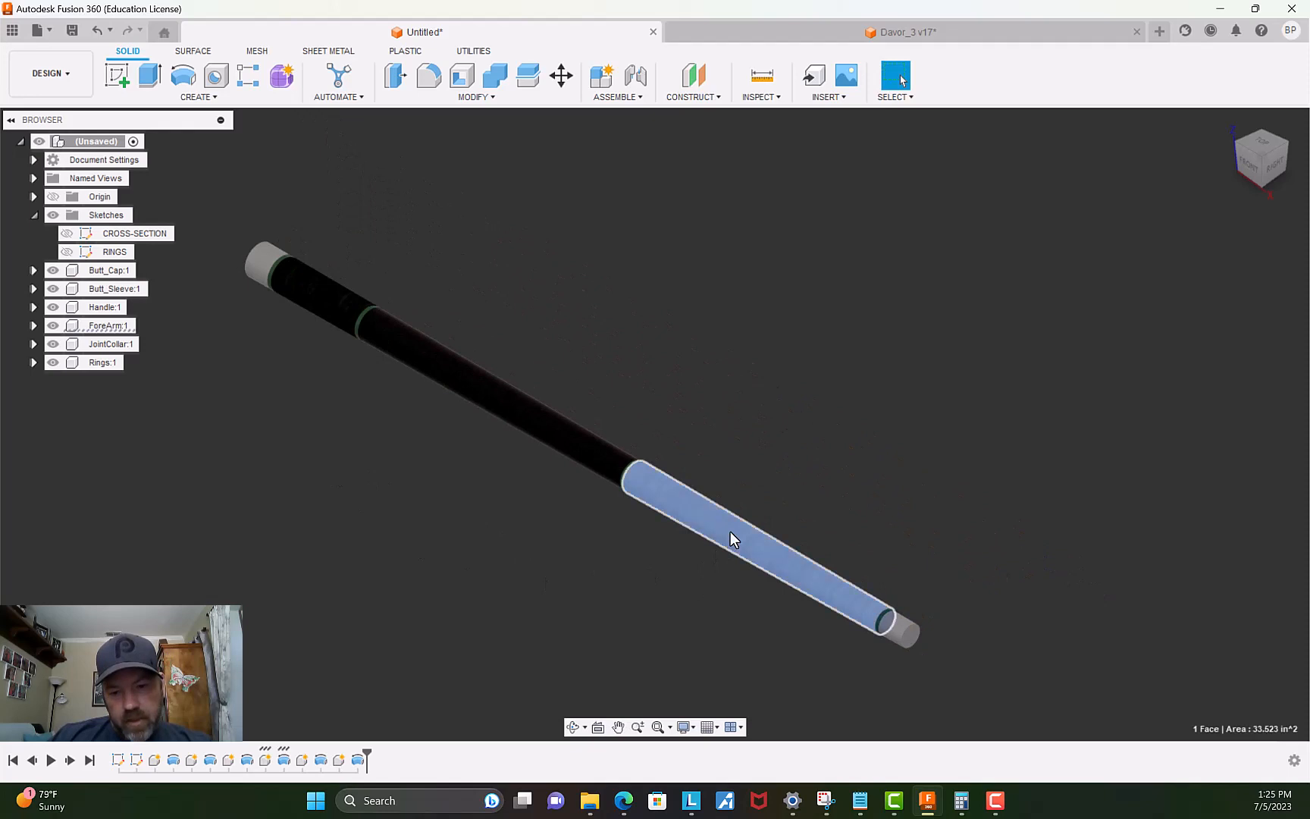
click(455, 98)
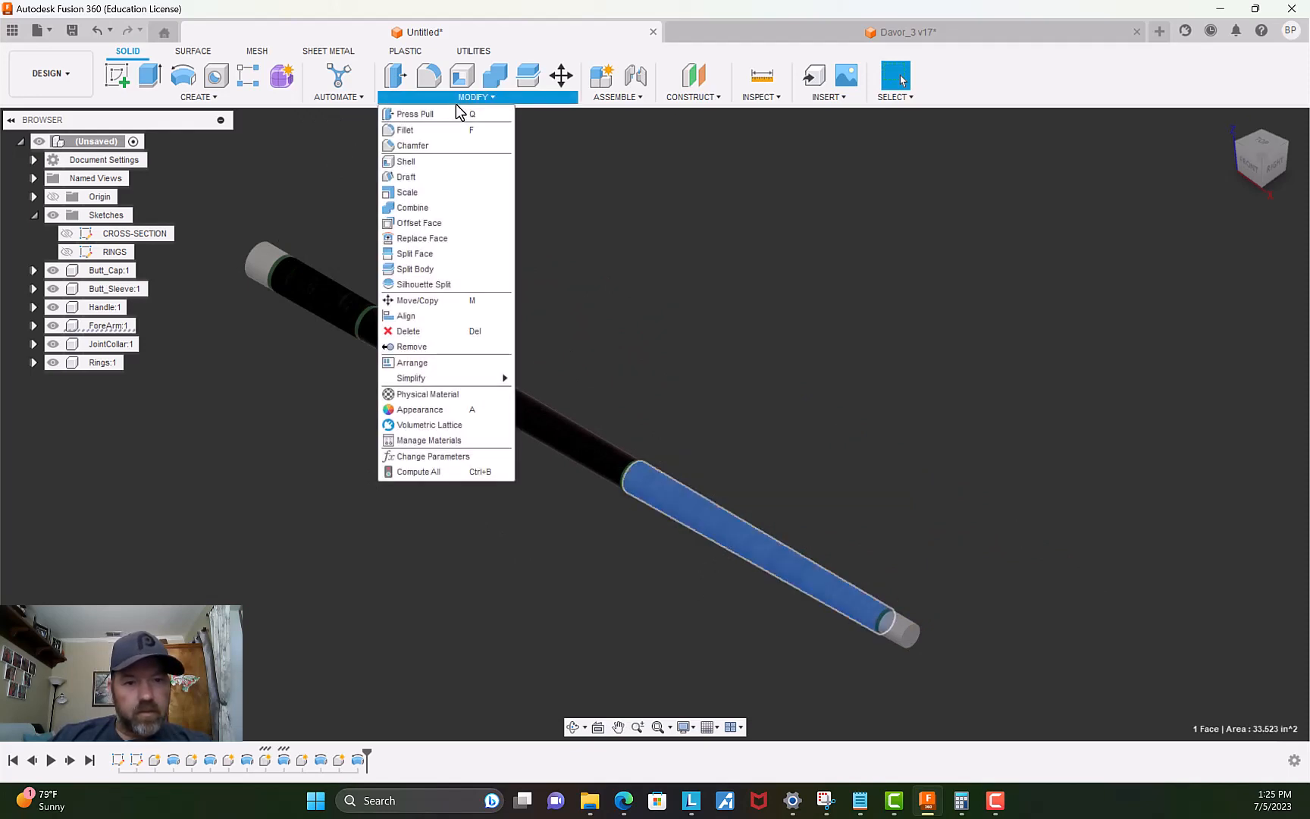
click(424, 396)
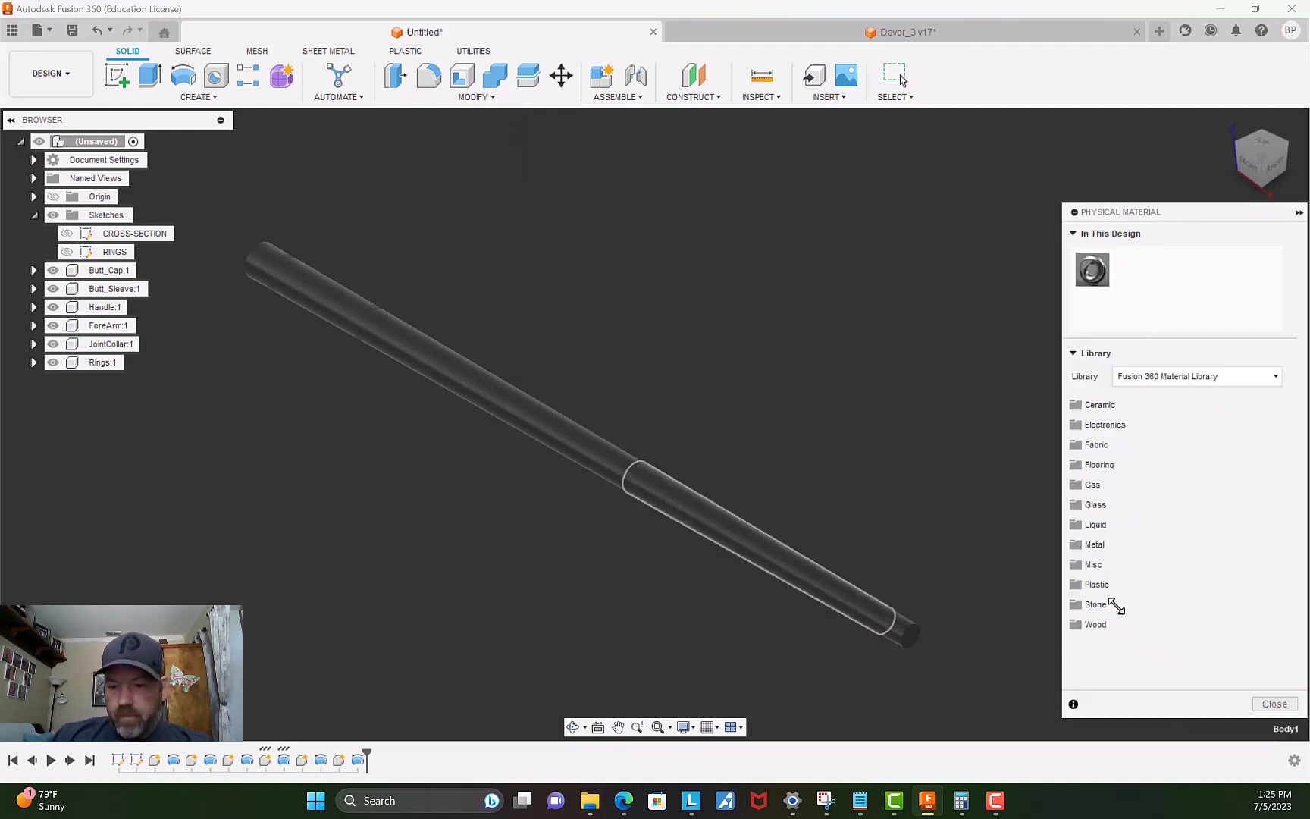
click(999, 591)
scroll(1031, 595, down, 3)
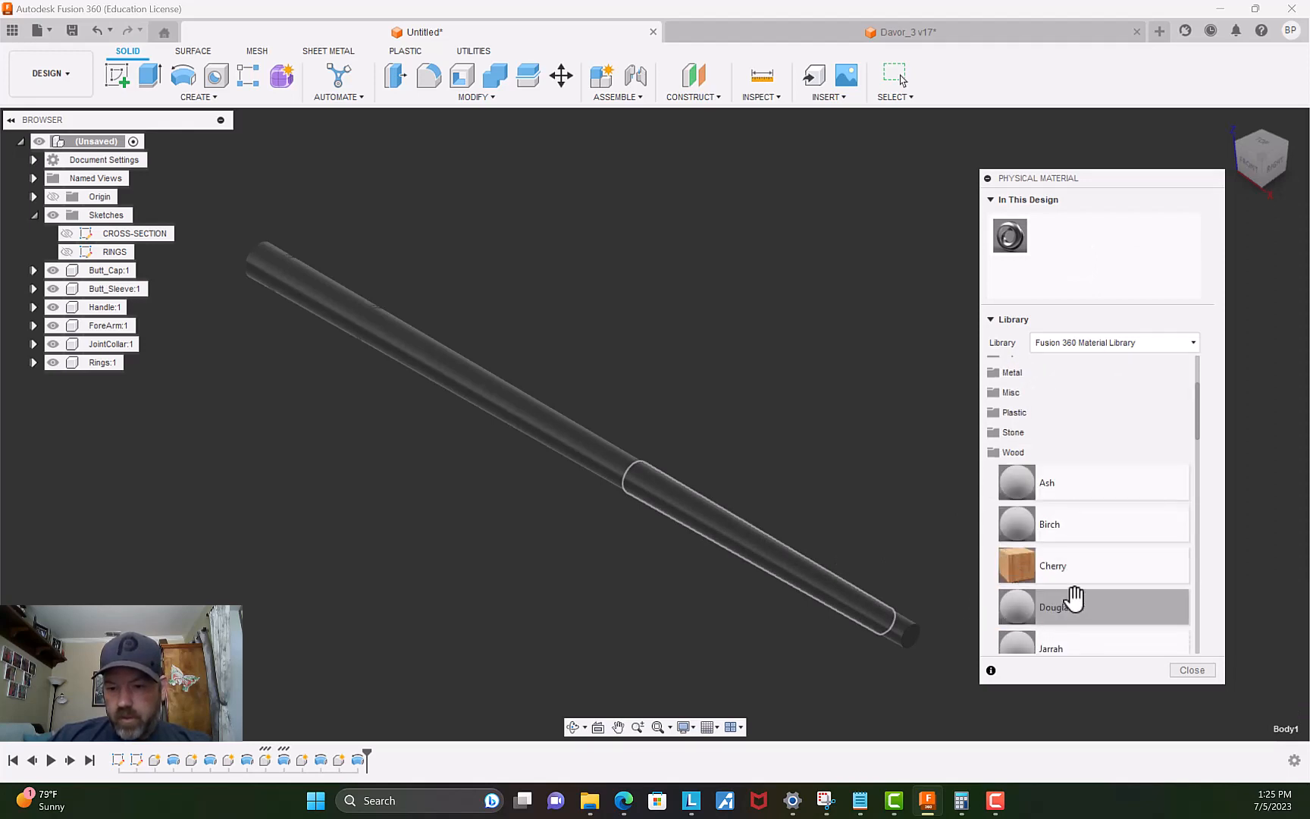
scroll(1065, 568, down, 3)
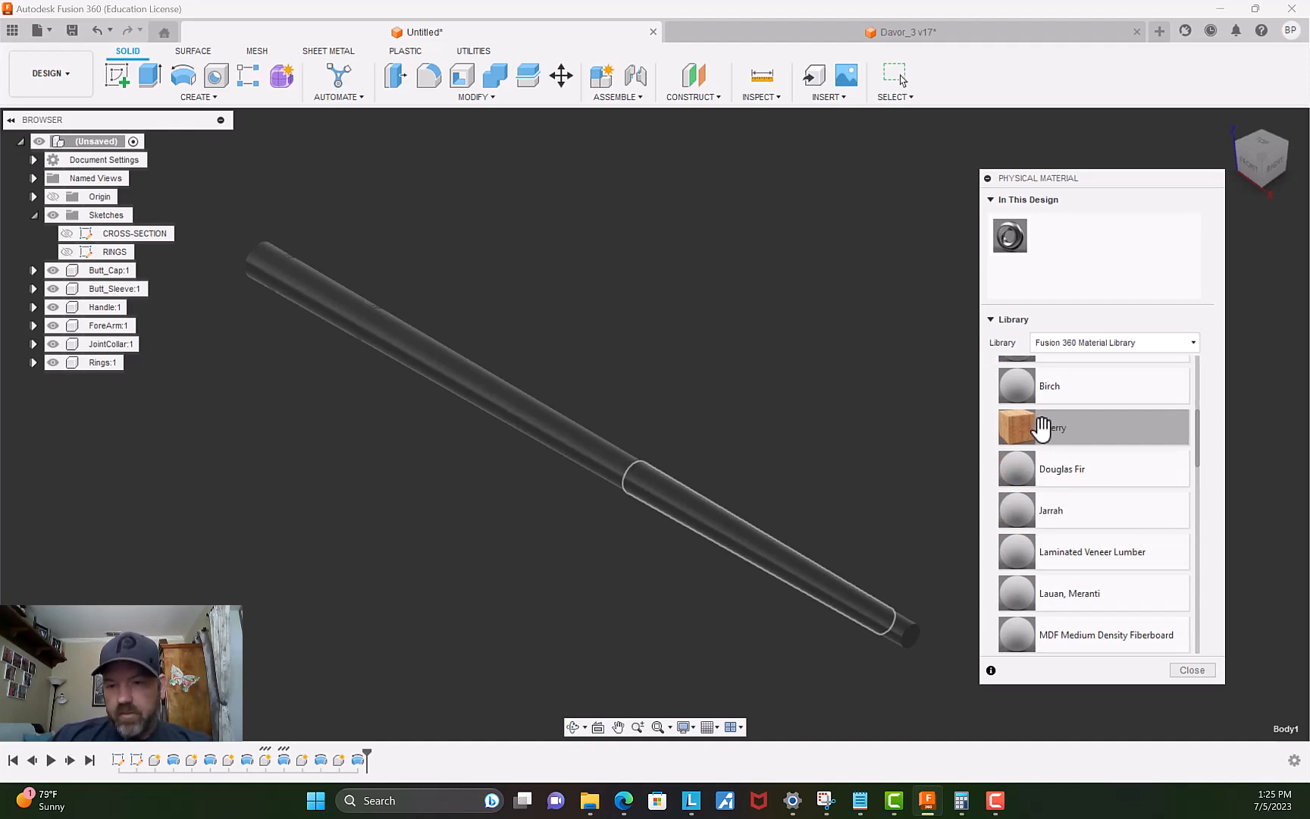
Add the Cherry wood material to the design's materials and duplicate it.
drag(1041, 429, 1054, 243)
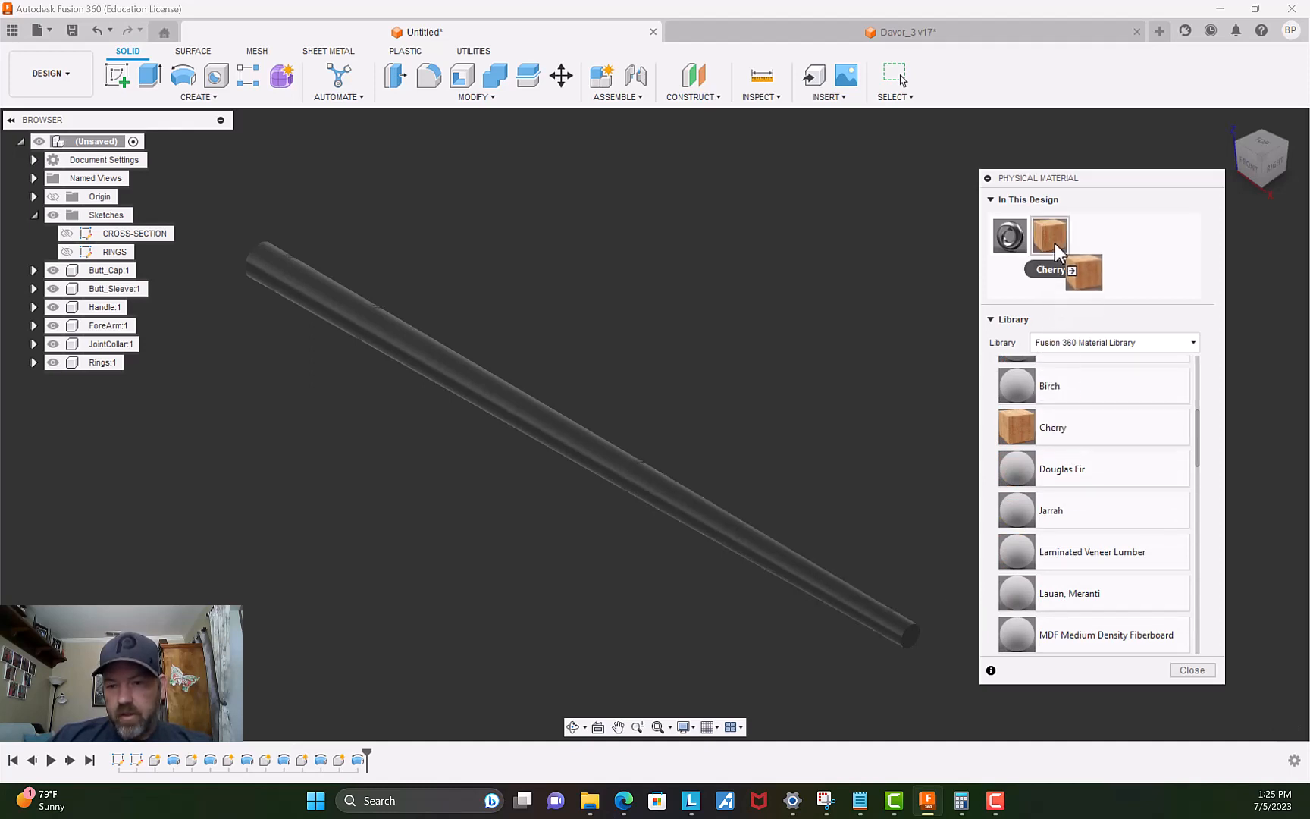
right_click(1054, 235)
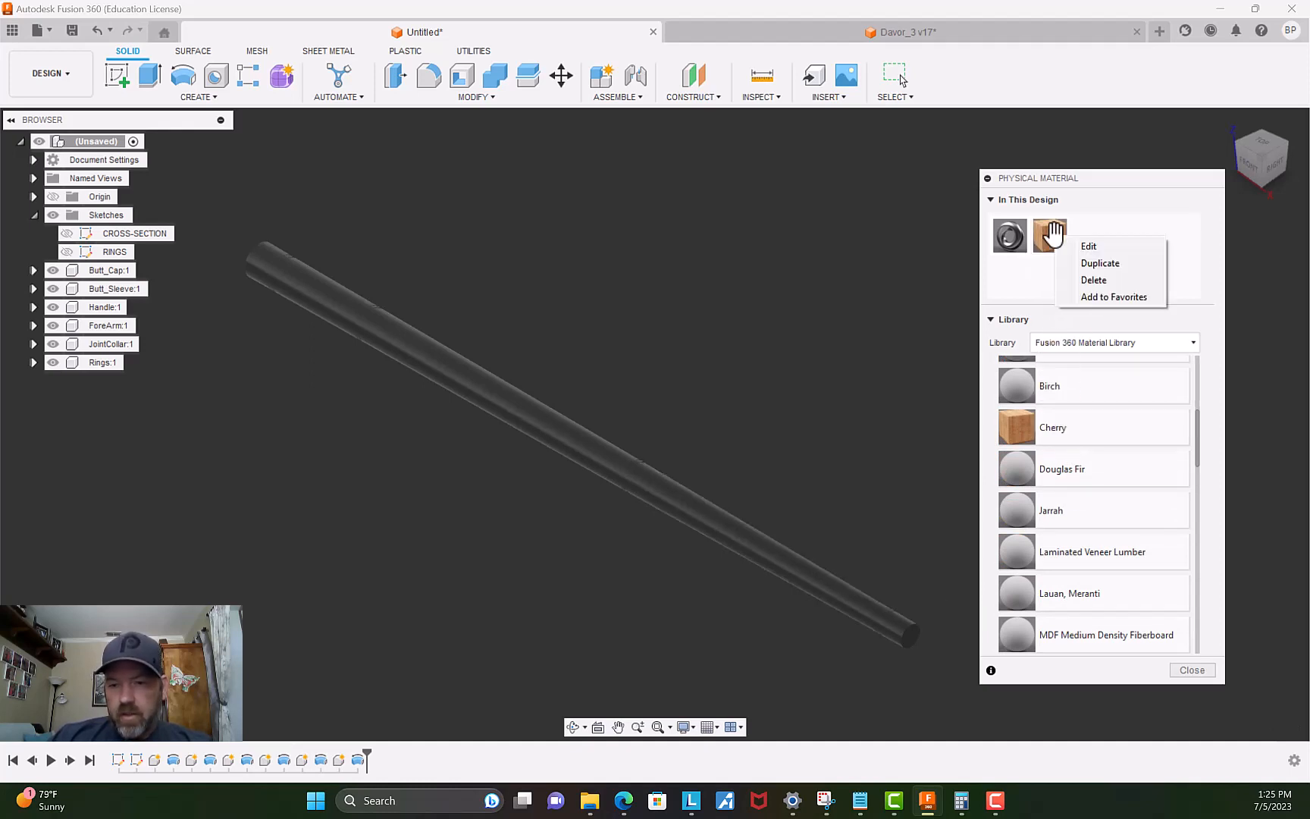
click(1092, 262)
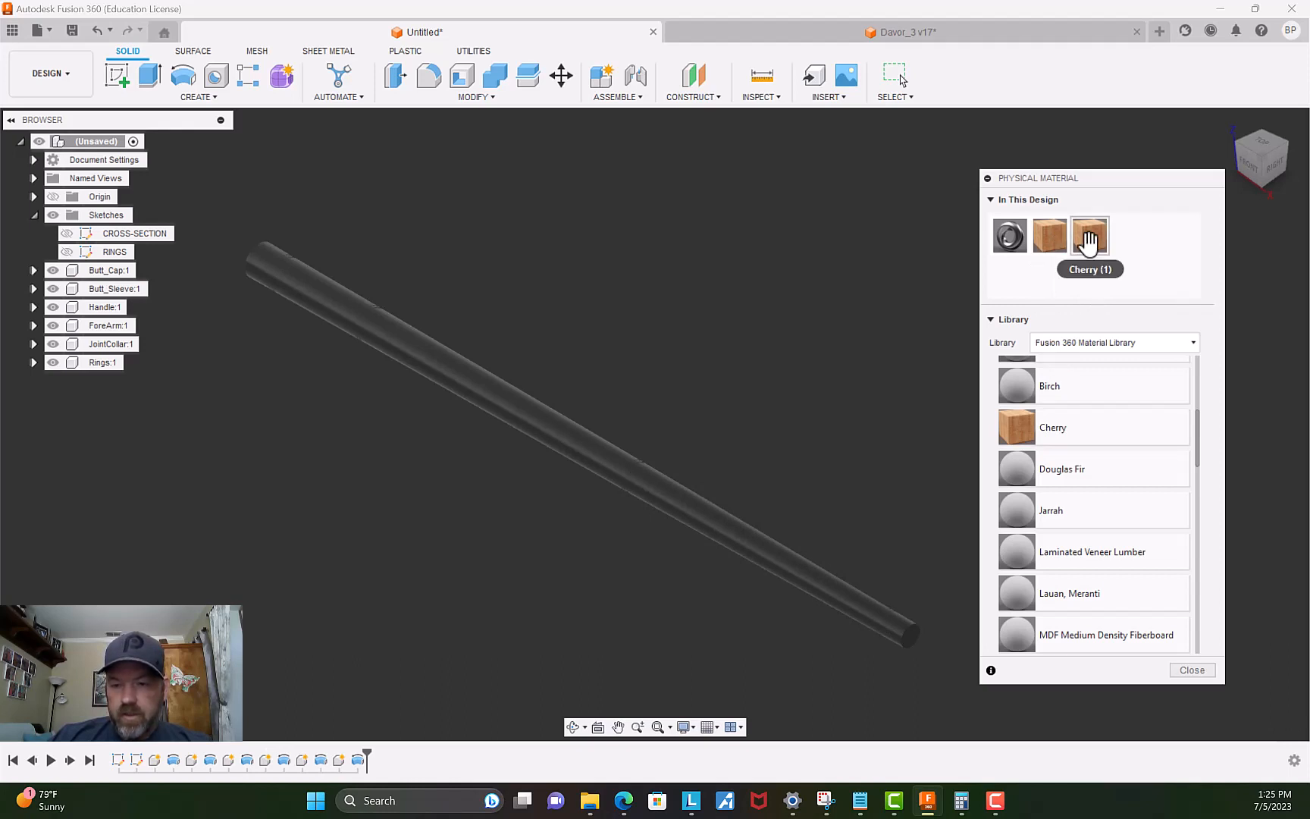
right_click(1088, 241)
click(1103, 254)
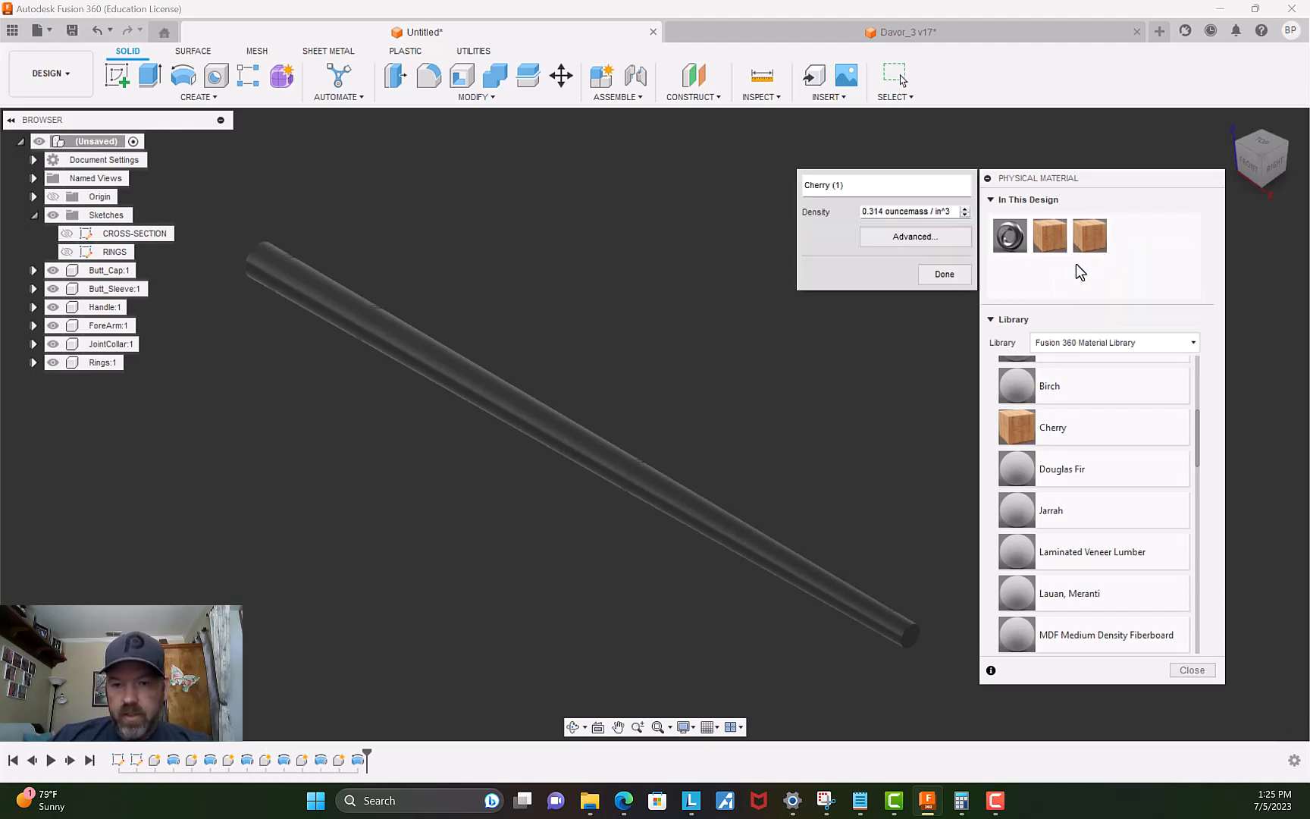
triple_click(848, 186)
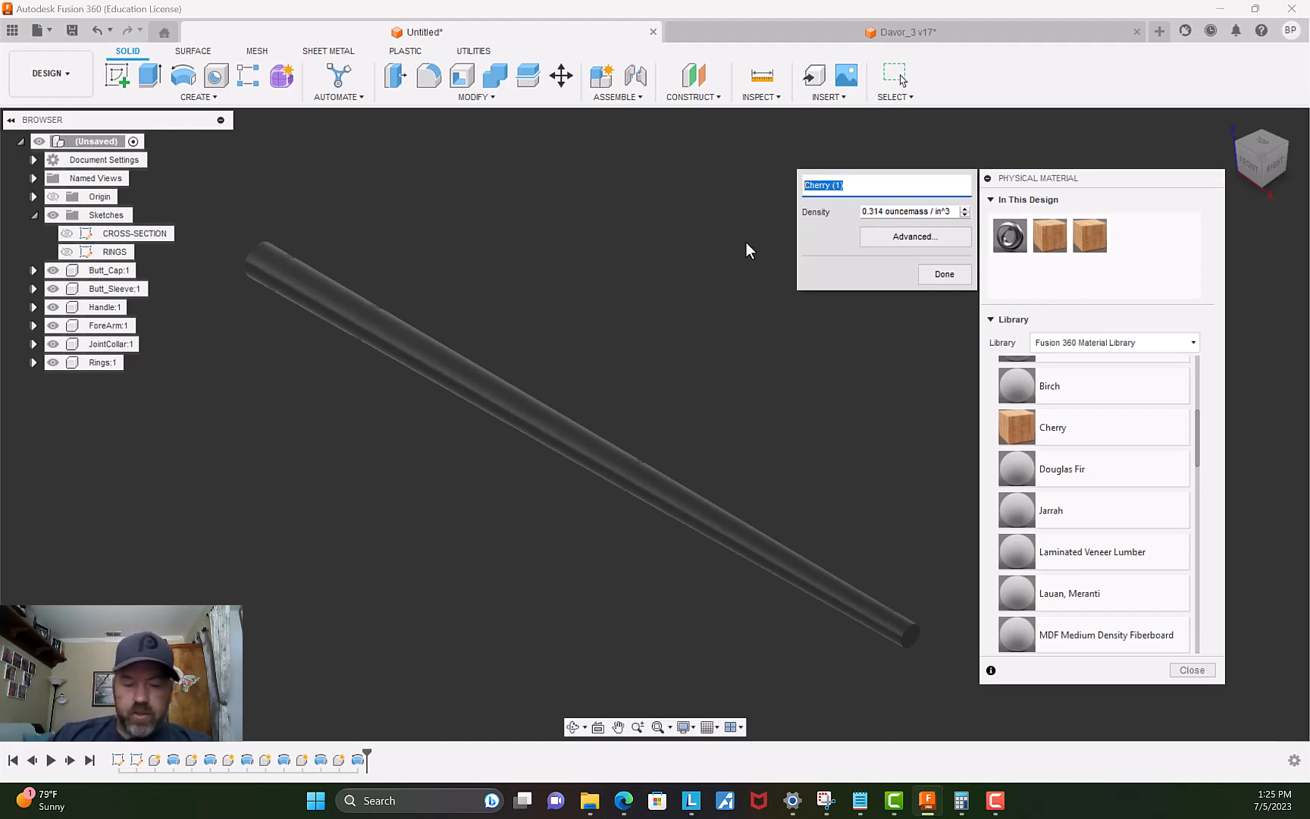
key(Return)
key(Escape)
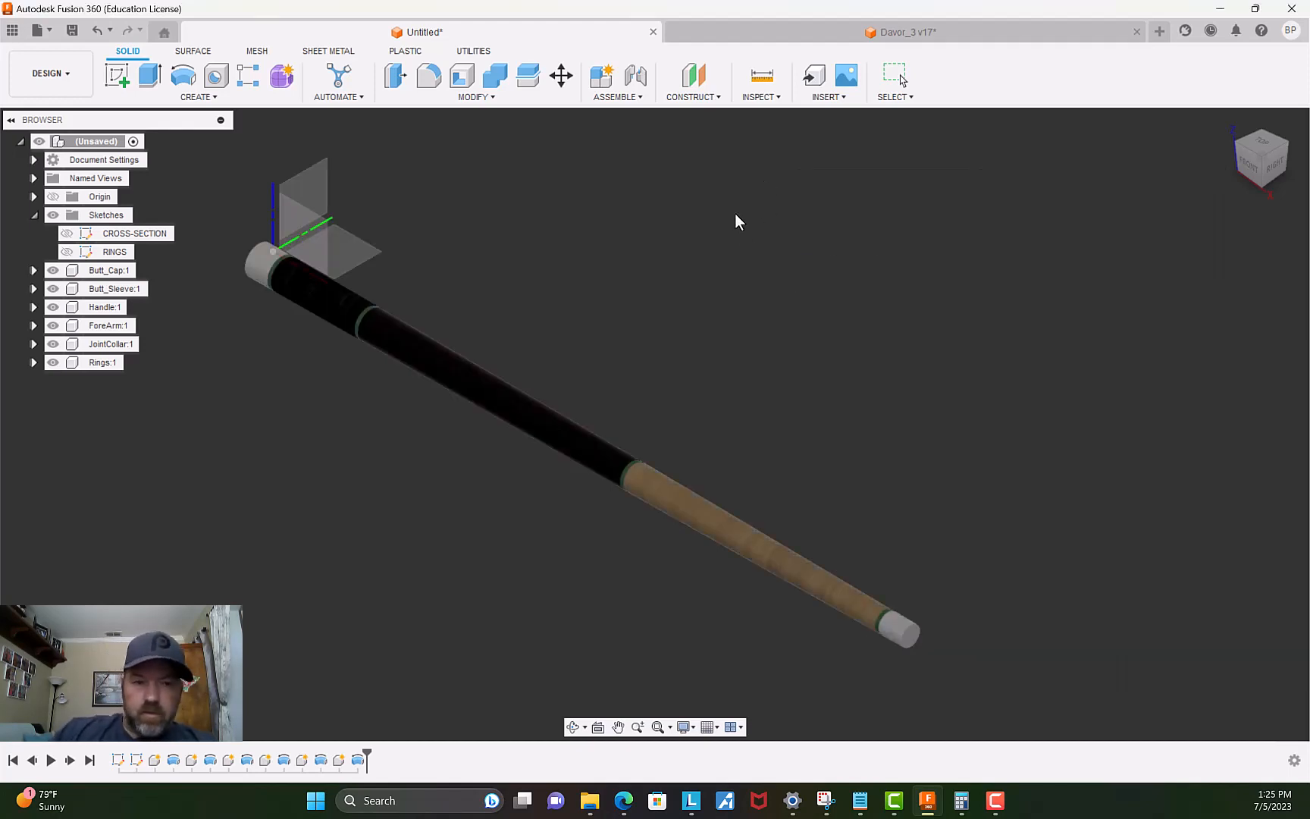
Reopen the physical material settings with the forearm selected.
click(689, 513)
right_click(691, 512)
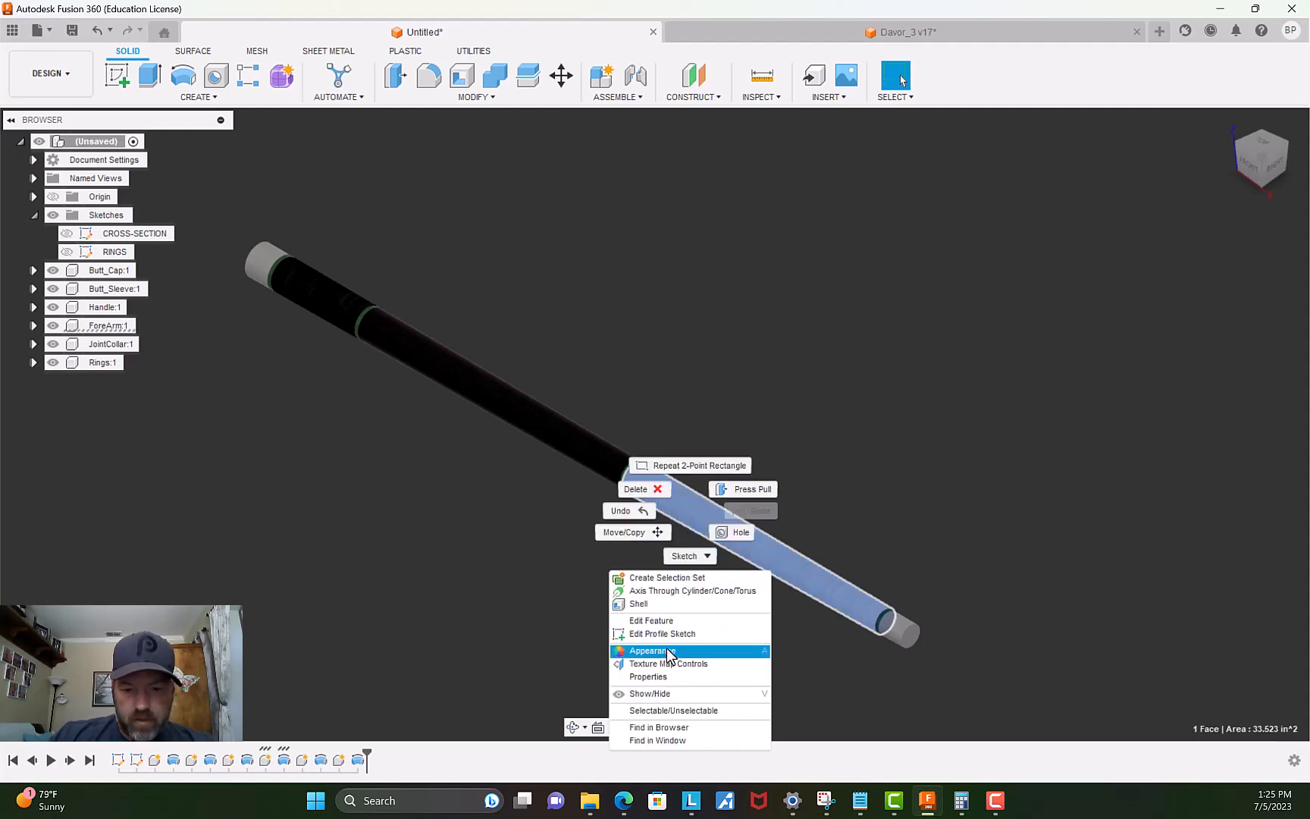
click(489, 100)
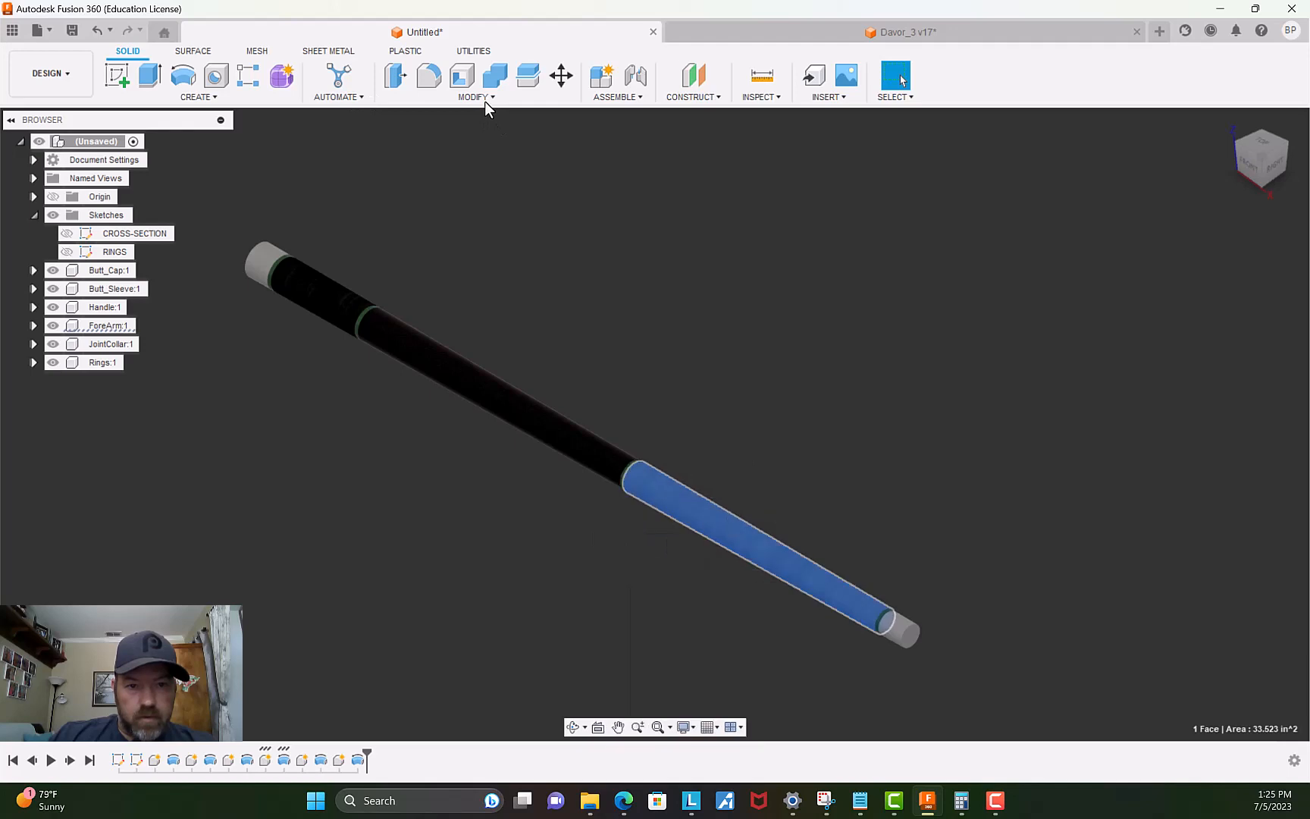
click(477, 102)
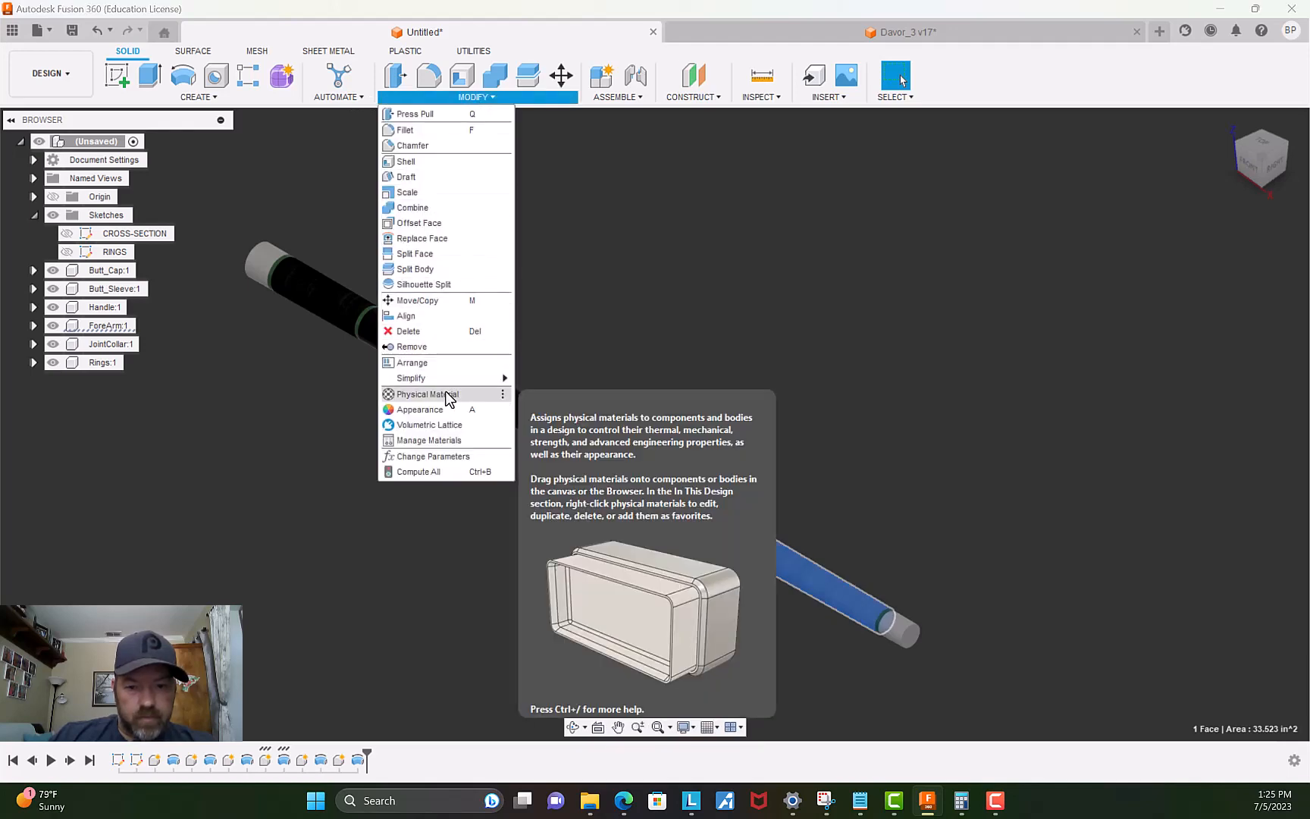
click(427, 394)
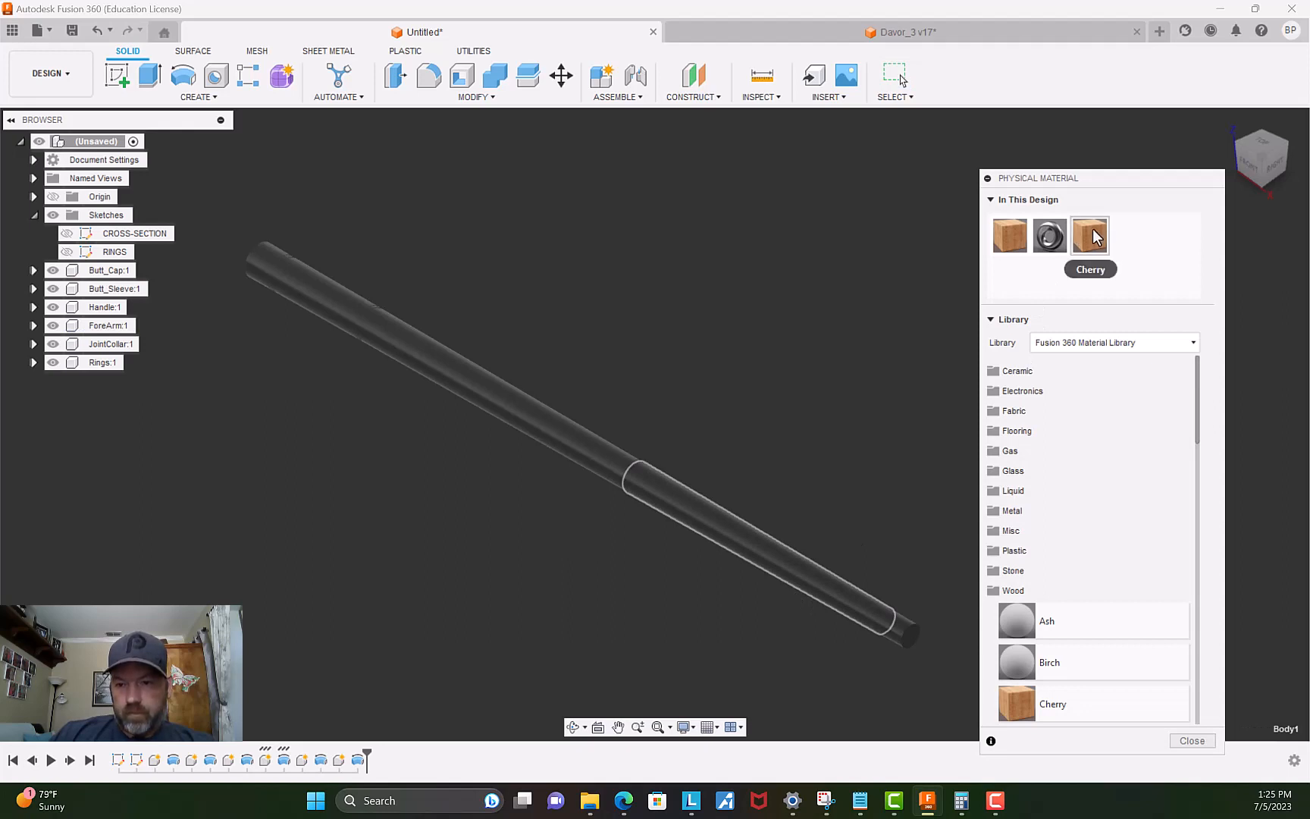
Rename the duplicated Cherry material in the design to Birdseye.
right_click(1093, 235)
click(1023, 233)
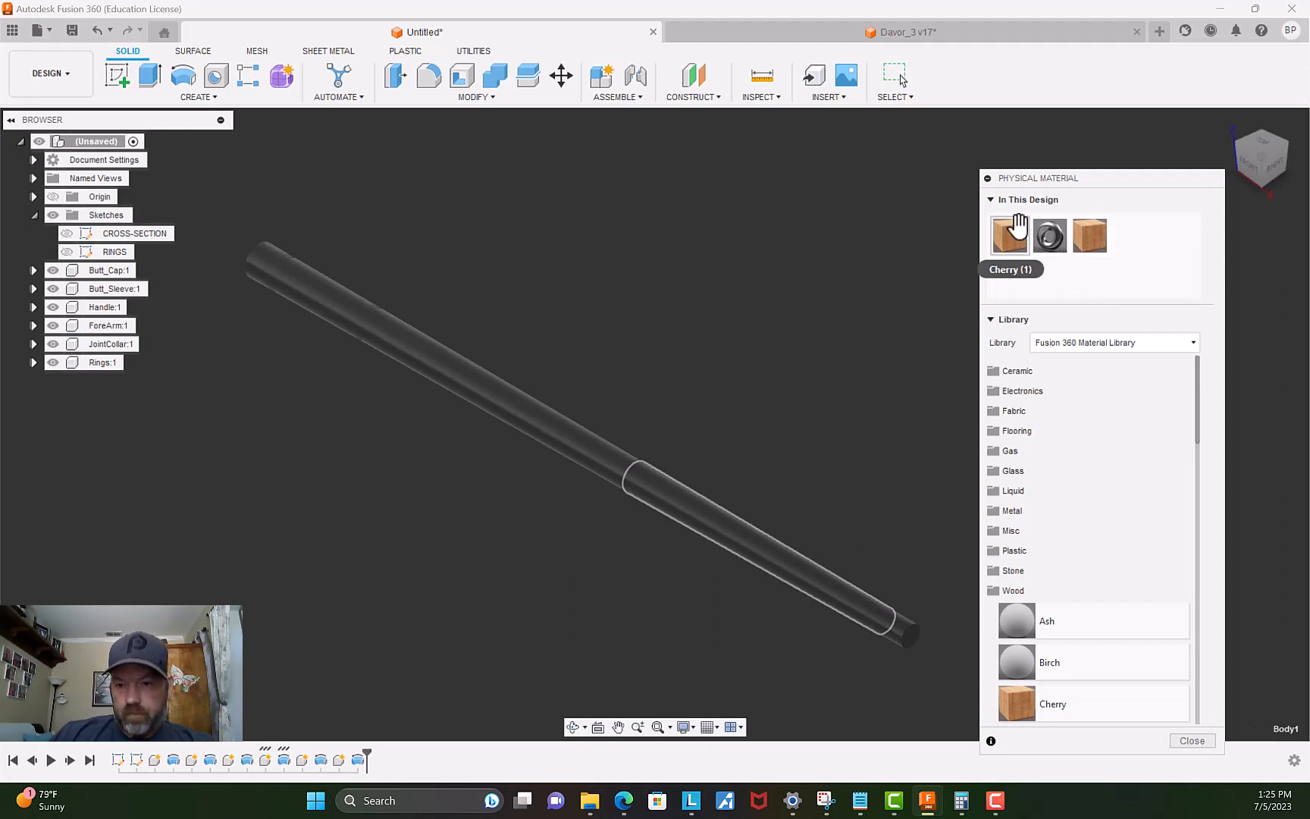
right_click(1023, 234)
click(1053, 239)
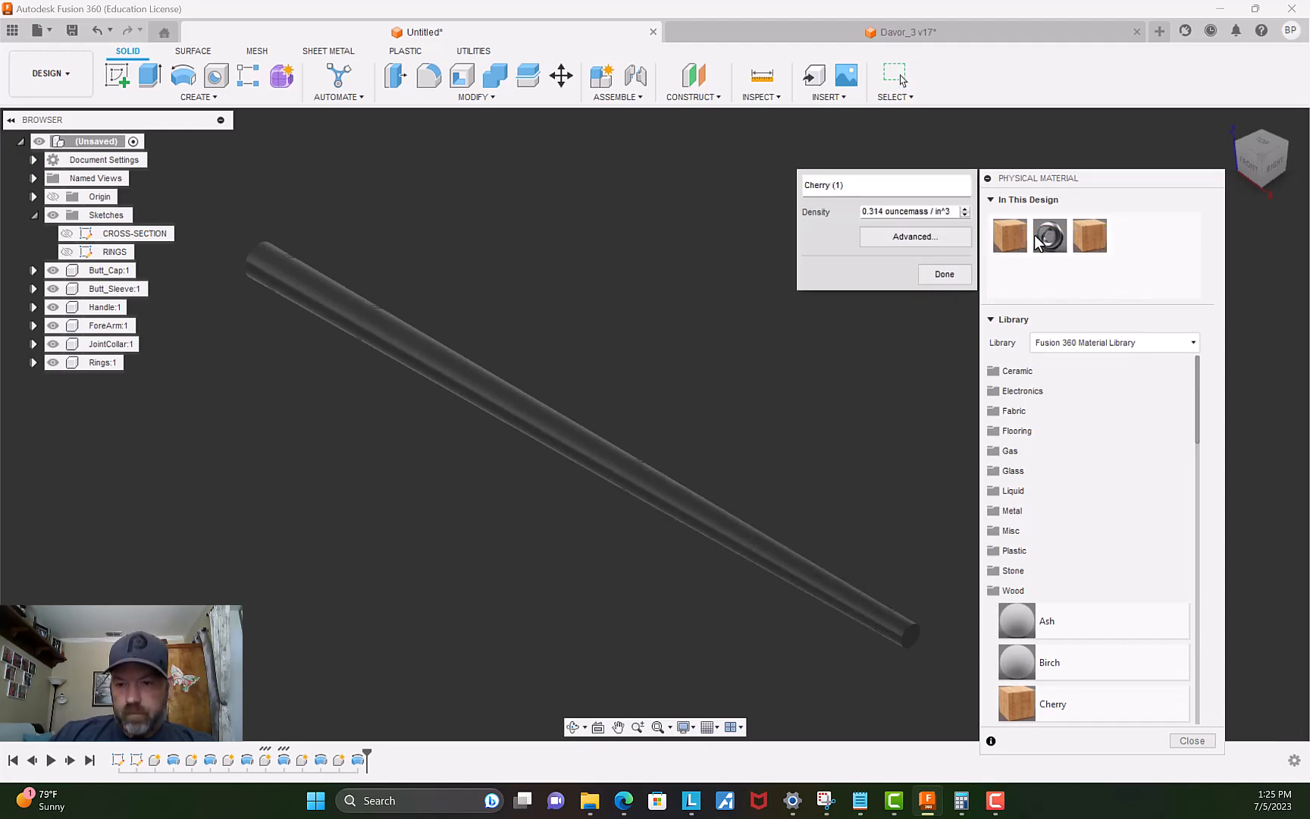
click(852, 189)
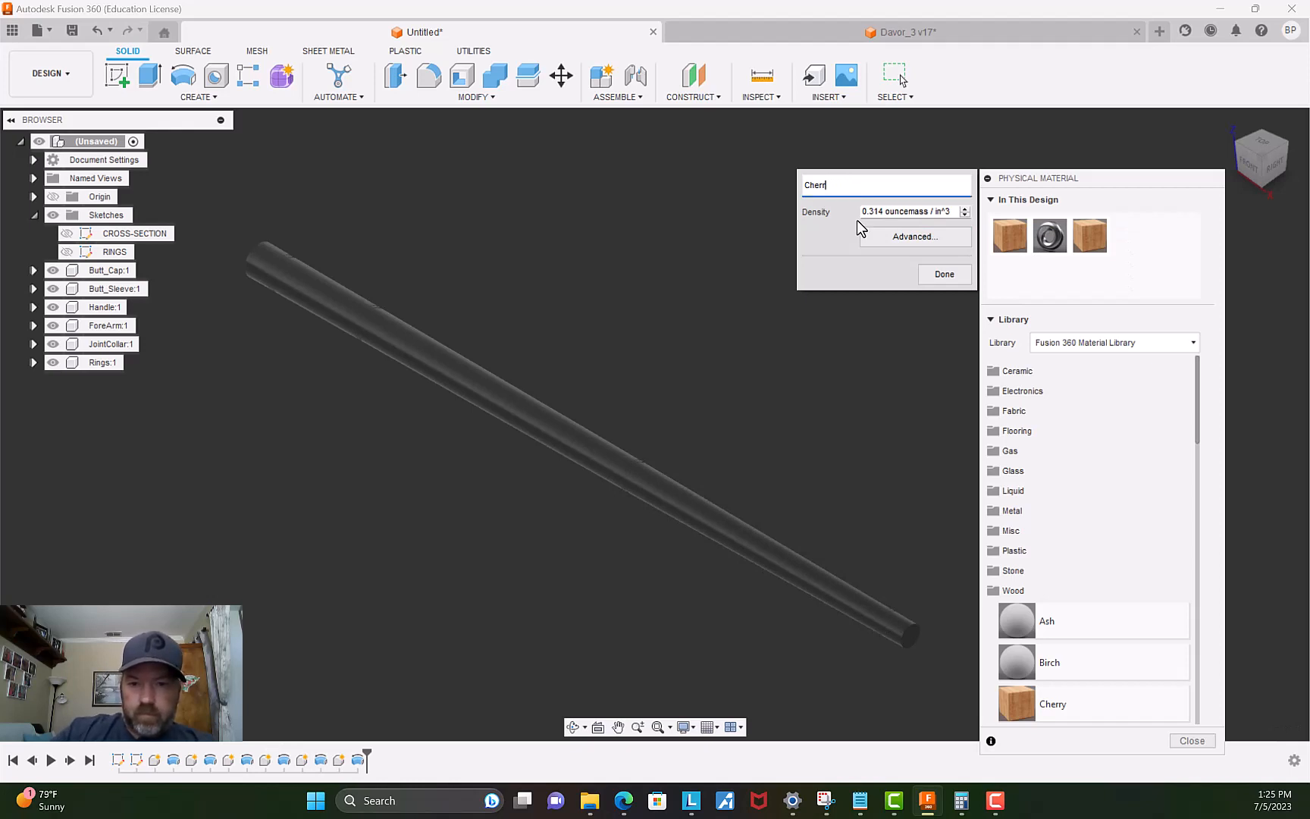
key(BackSpace)
key(BackSpace)
key(BackSpace)
key(BackSpace)
key(BackSpace)
text(Birdseye)
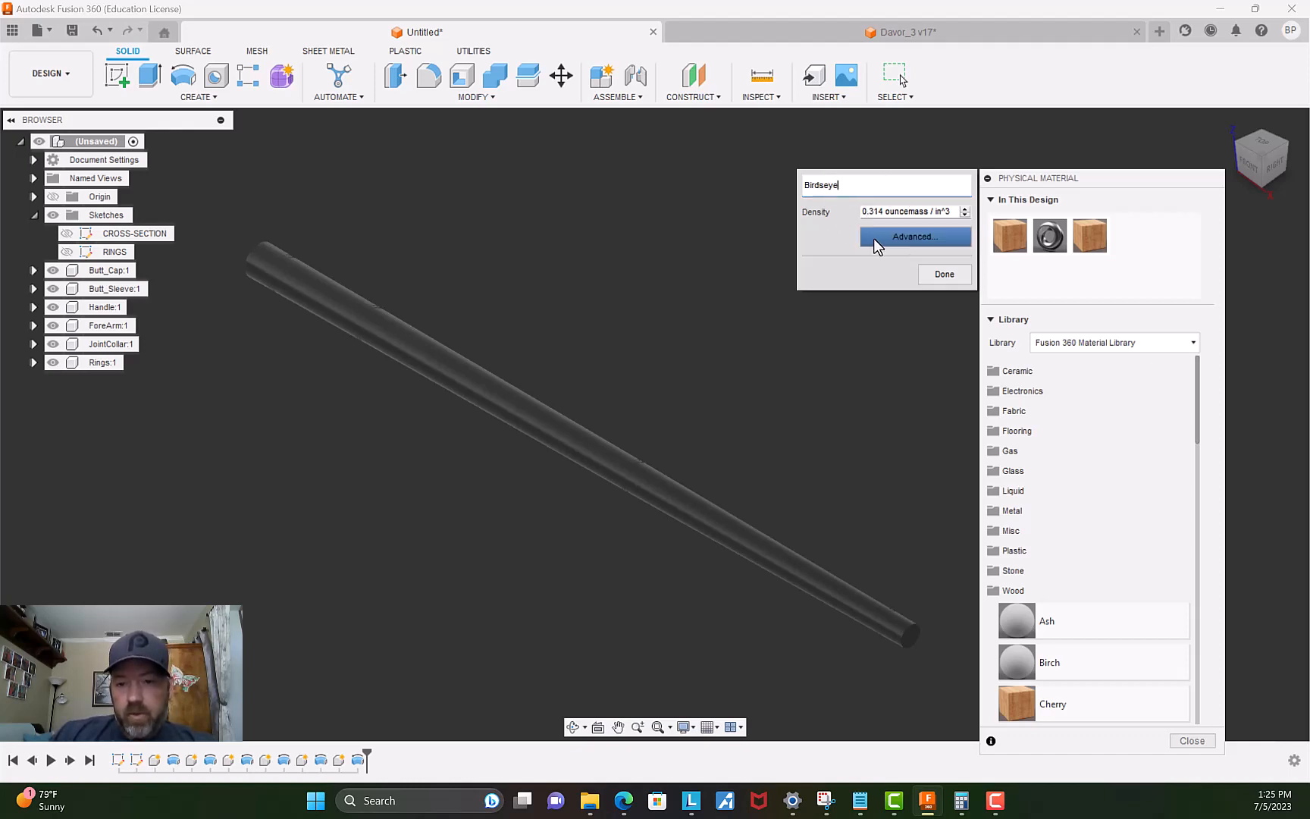
Accept the Birdseye material's advanced properties and assign the material to the forearm.
click(914, 243)
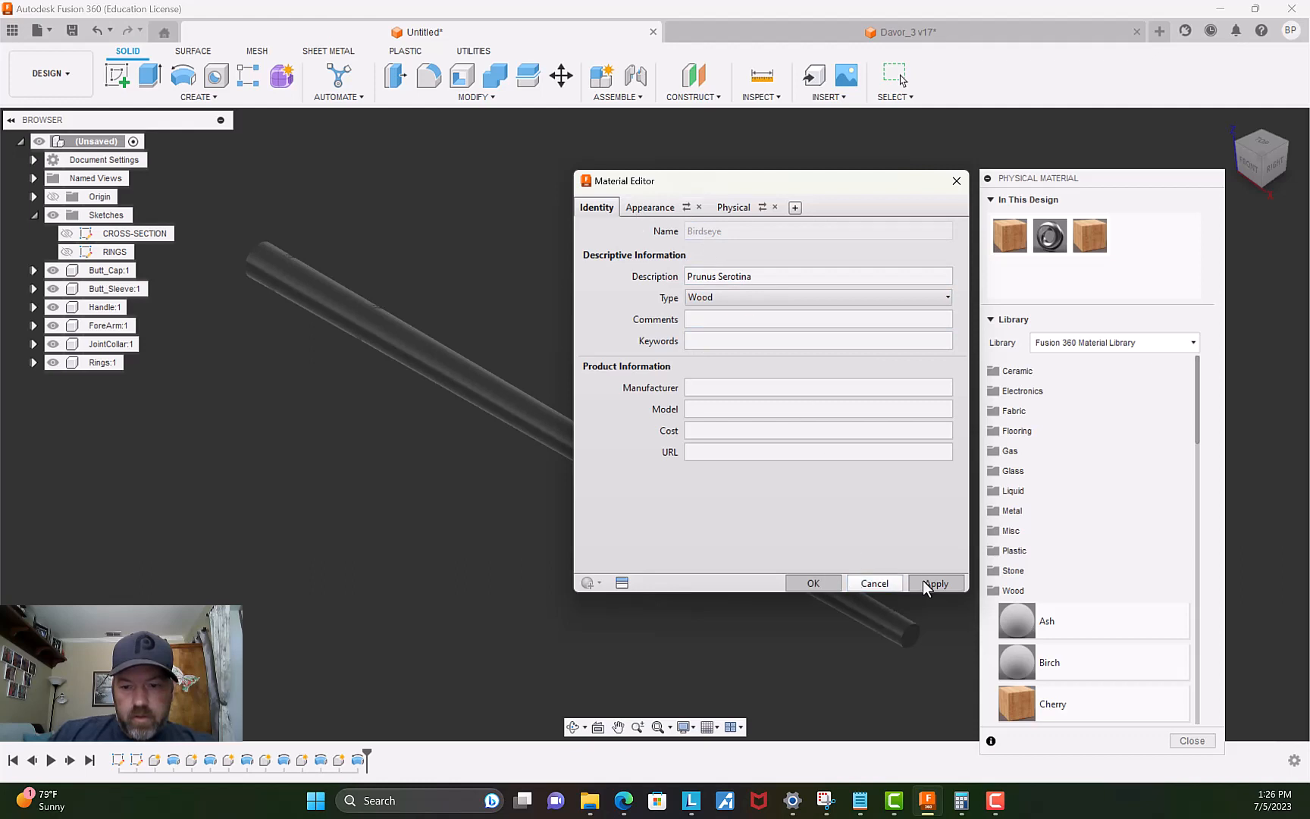
click(826, 588)
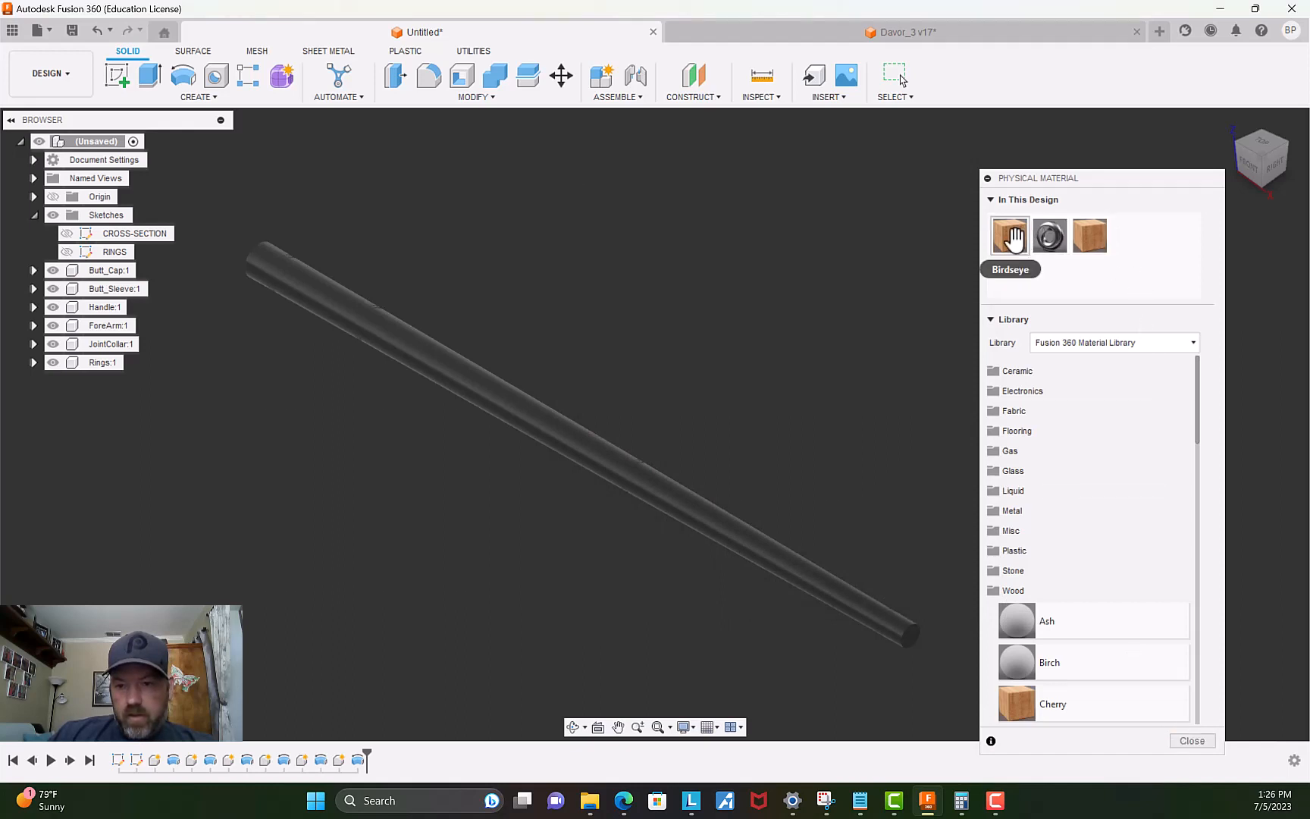
drag(1013, 239, 799, 561)
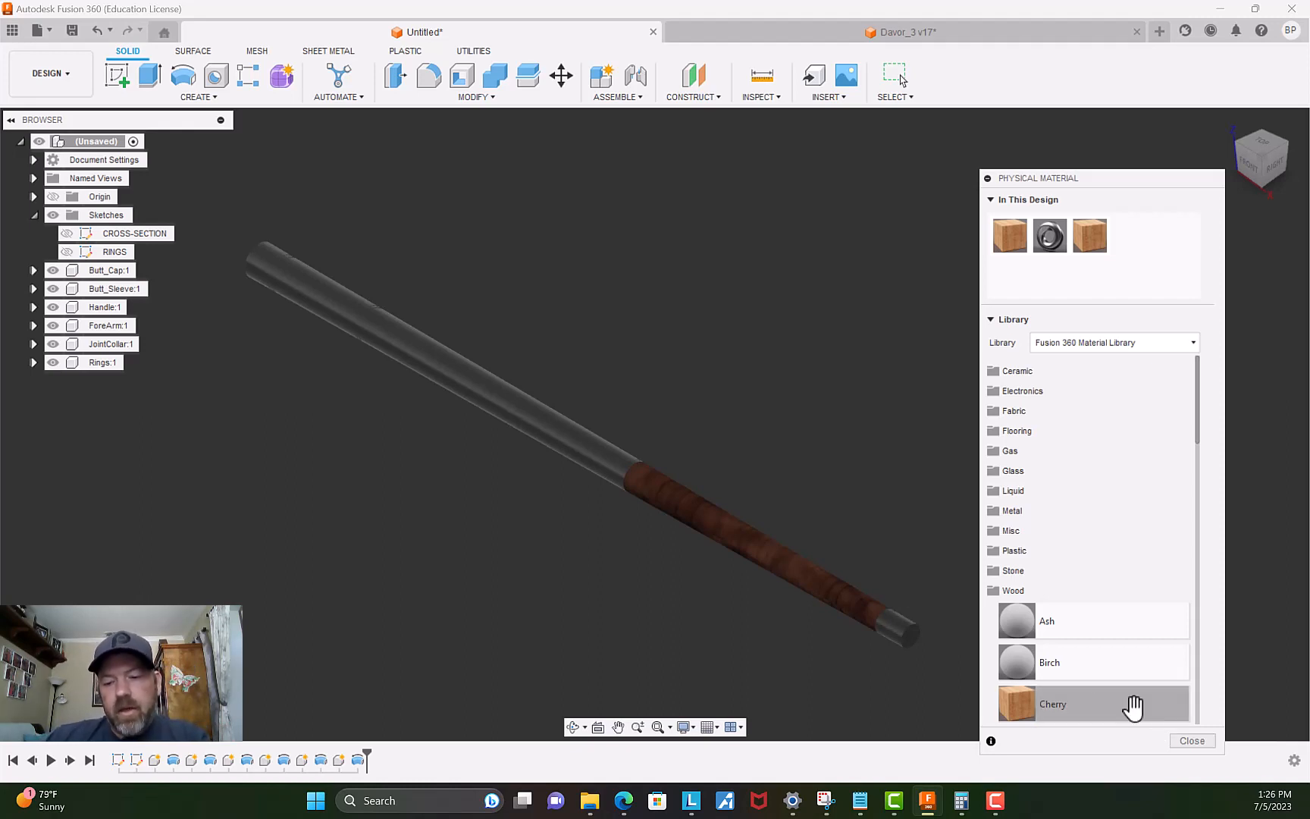
click(1191, 741)
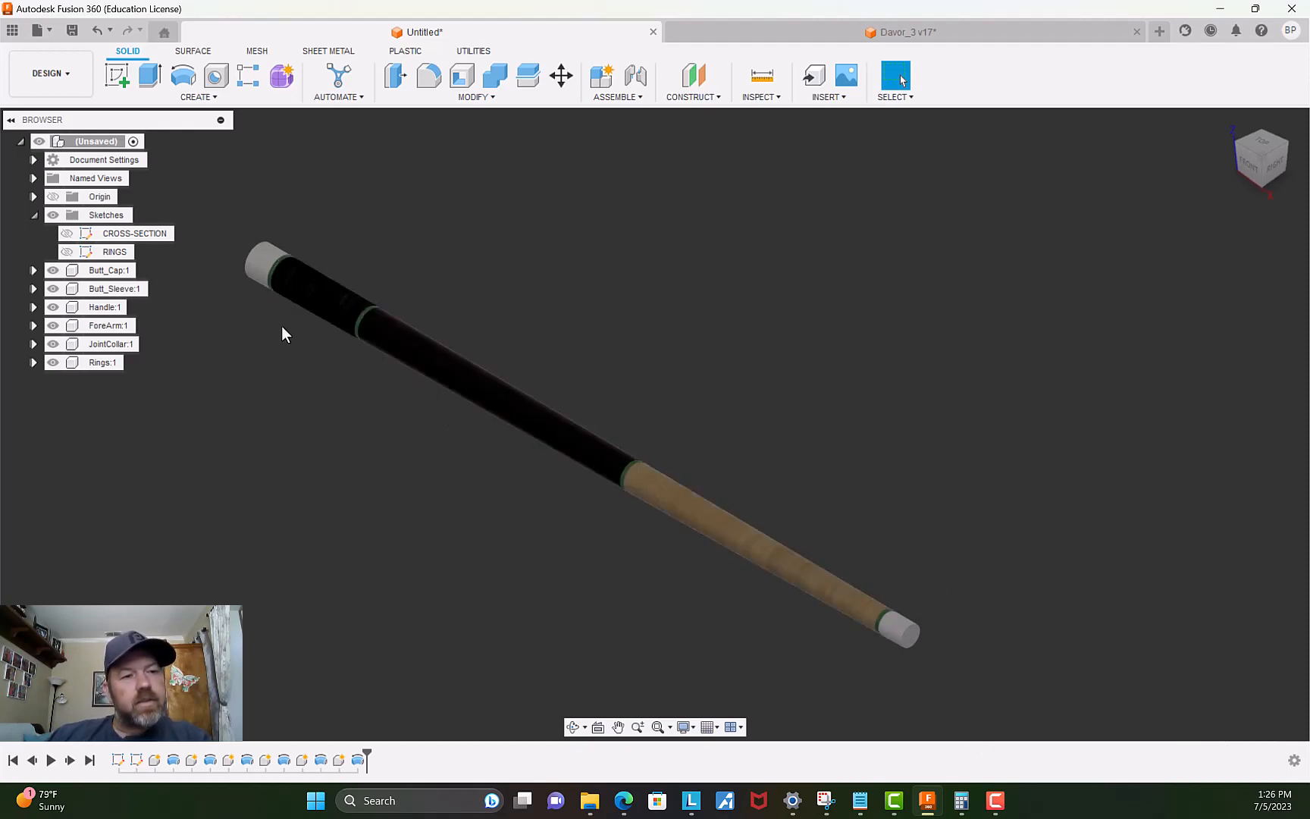
Start a drawing from the design and save the design as sample_cue in Admin Project.
click(76, 78)
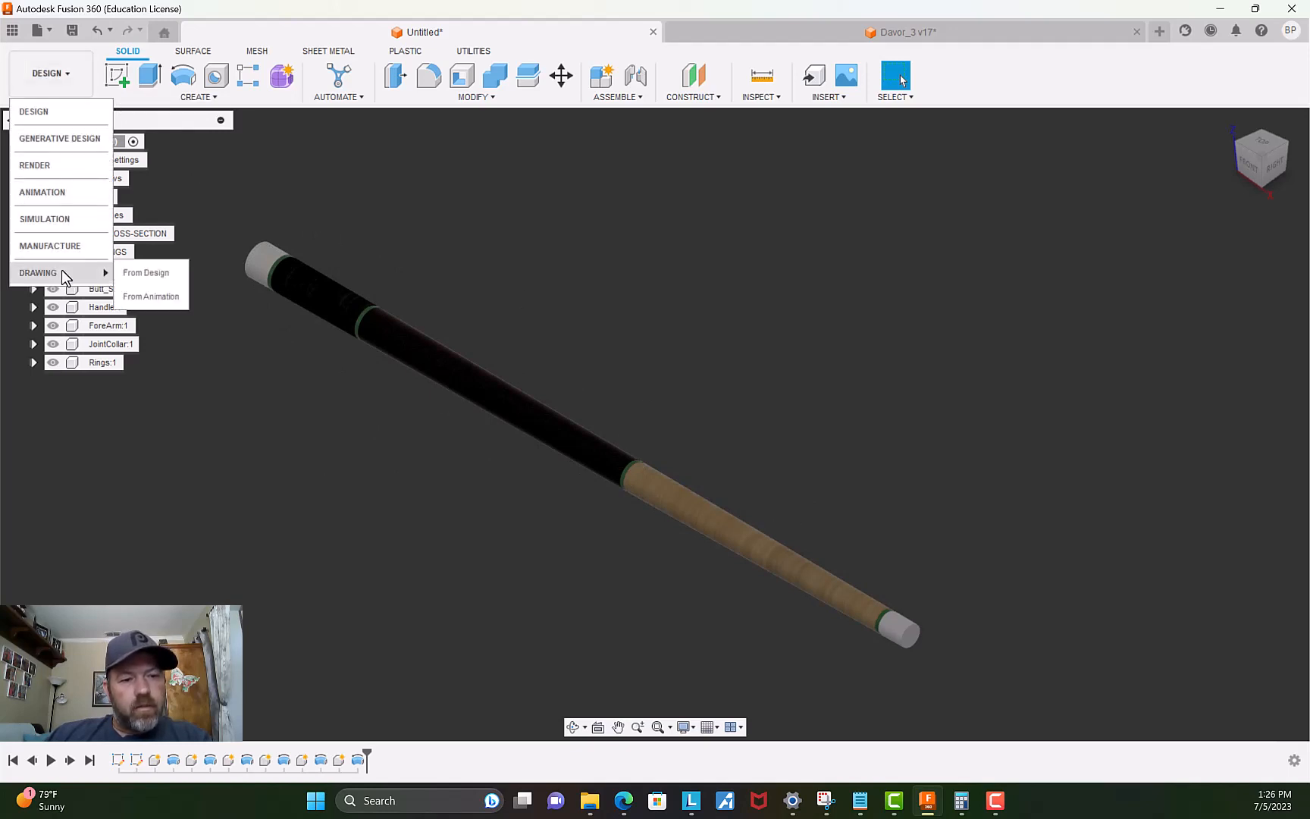
key(ctrl+s)
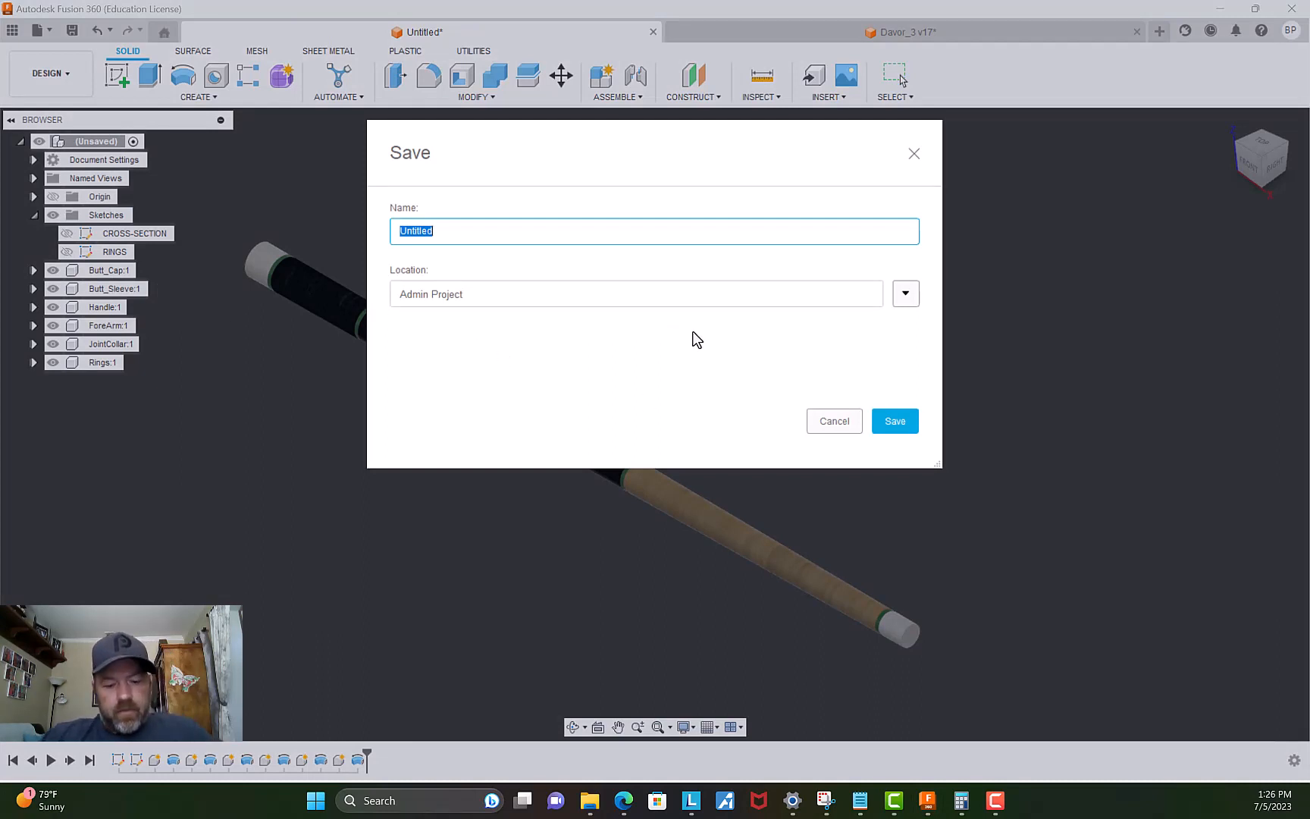
text(sample_cue)
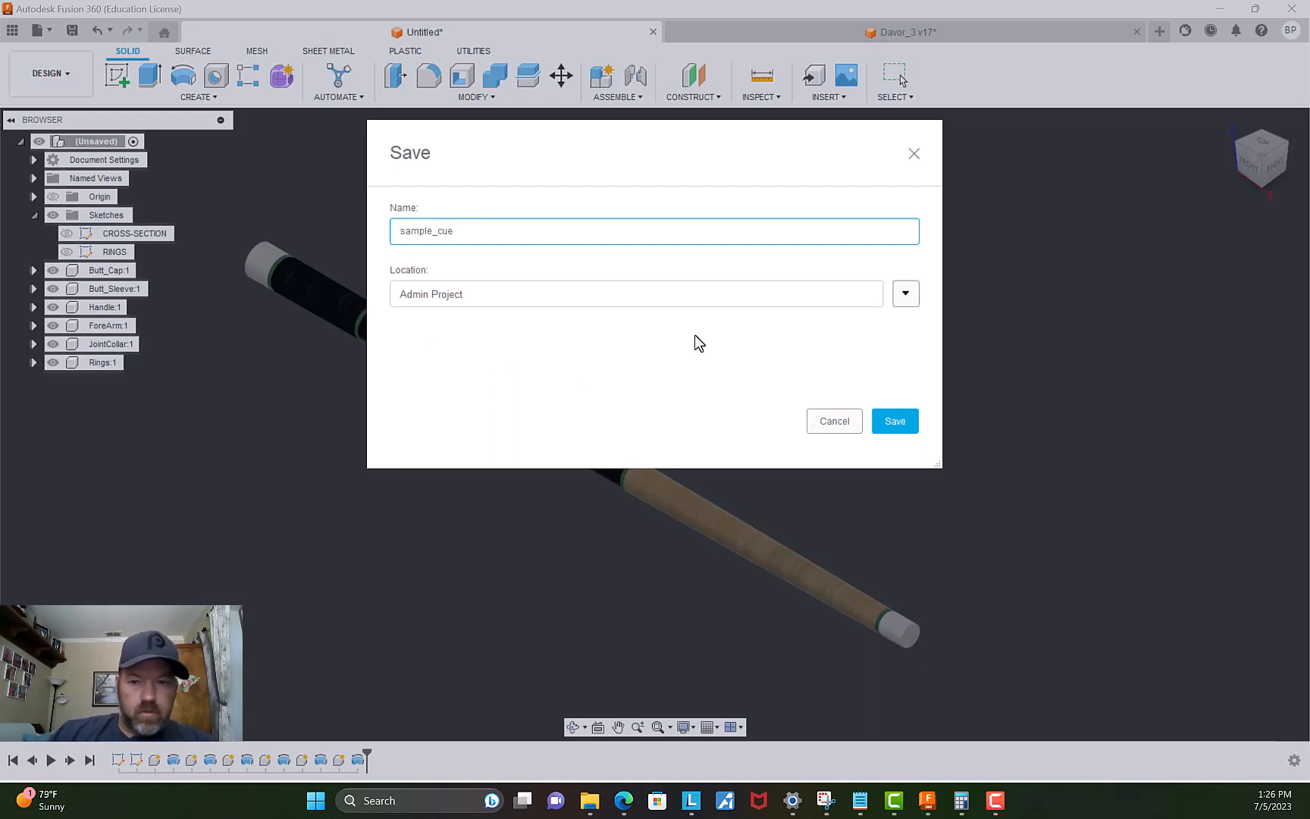
click(897, 420)
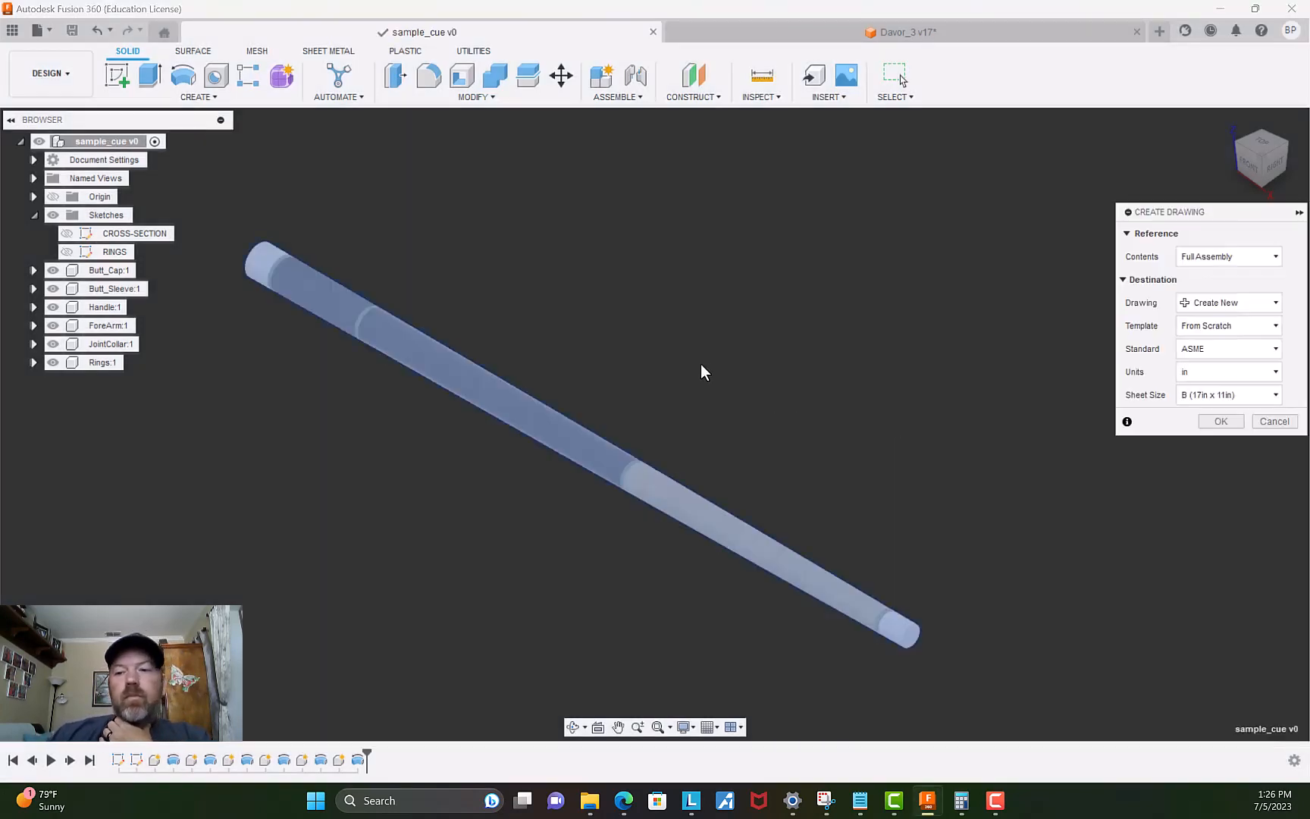
Create a new full-assembly drawing using drawing_template with the First Level sheet structure.
click(1249, 309)
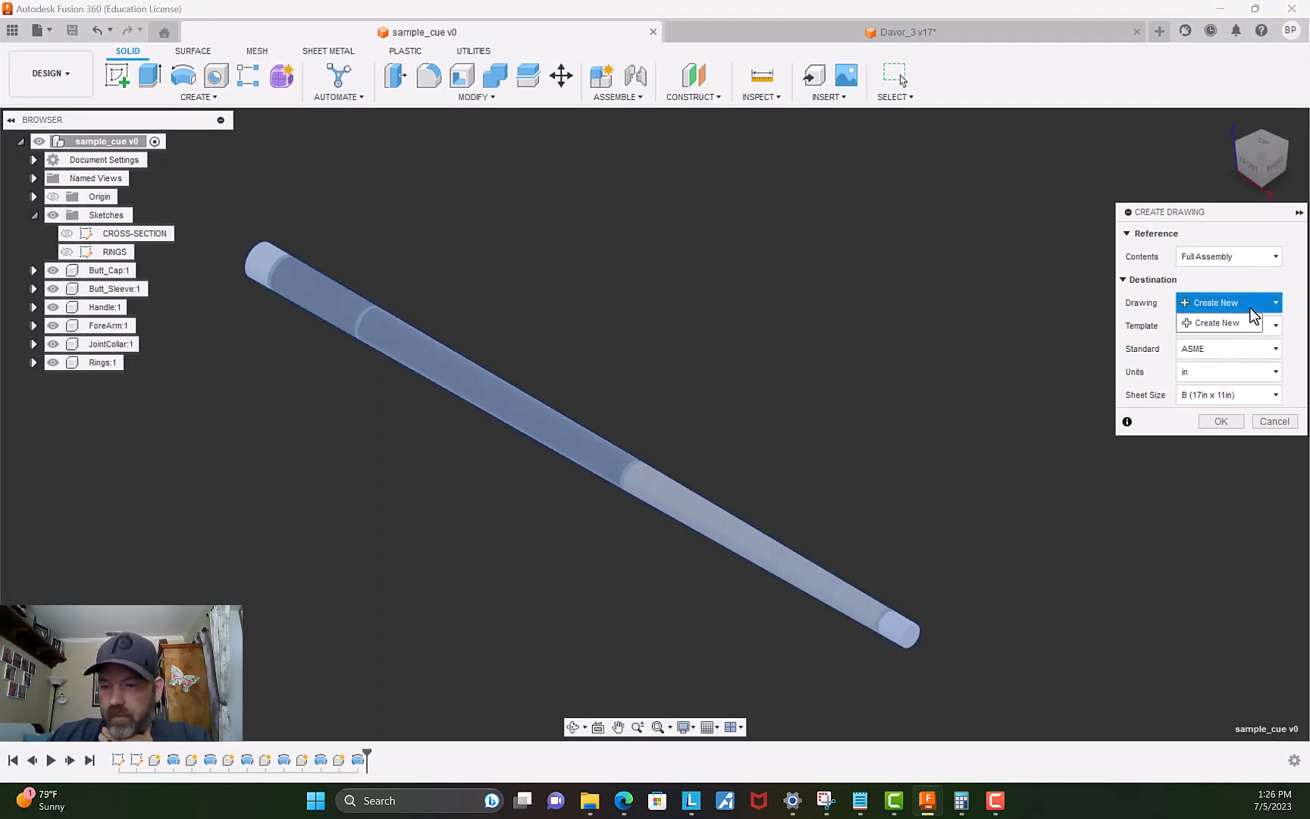
click(1260, 260)
click(1268, 326)
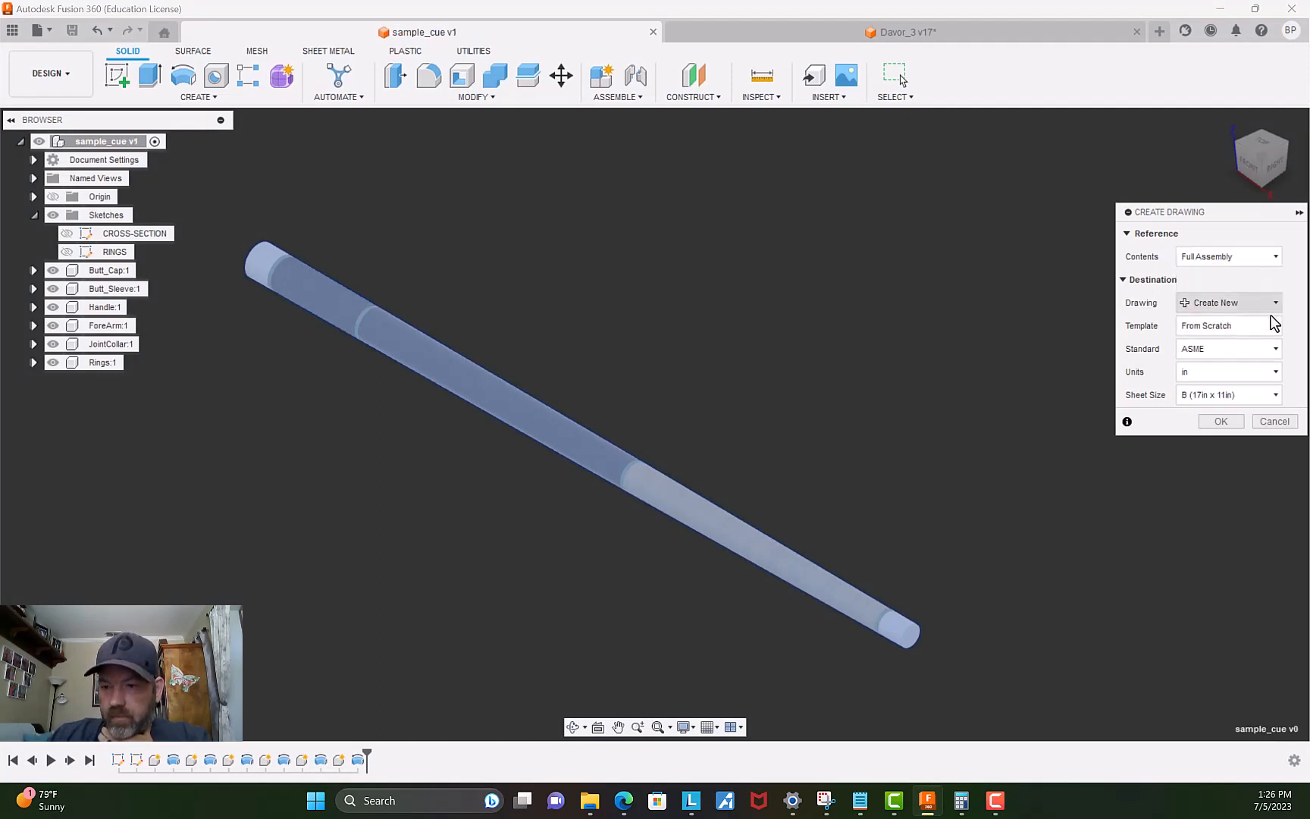
click(1268, 326)
click(1233, 362)
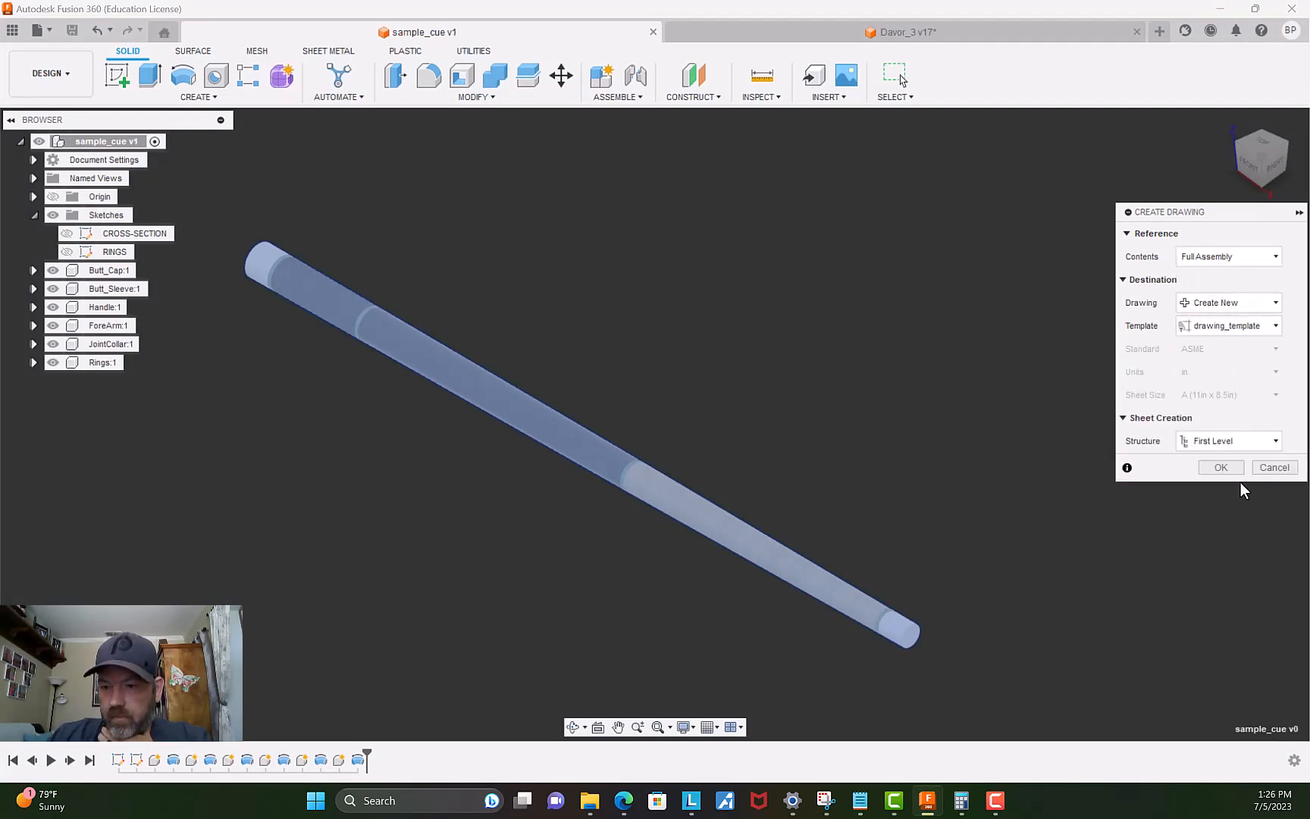
click(1221, 467)
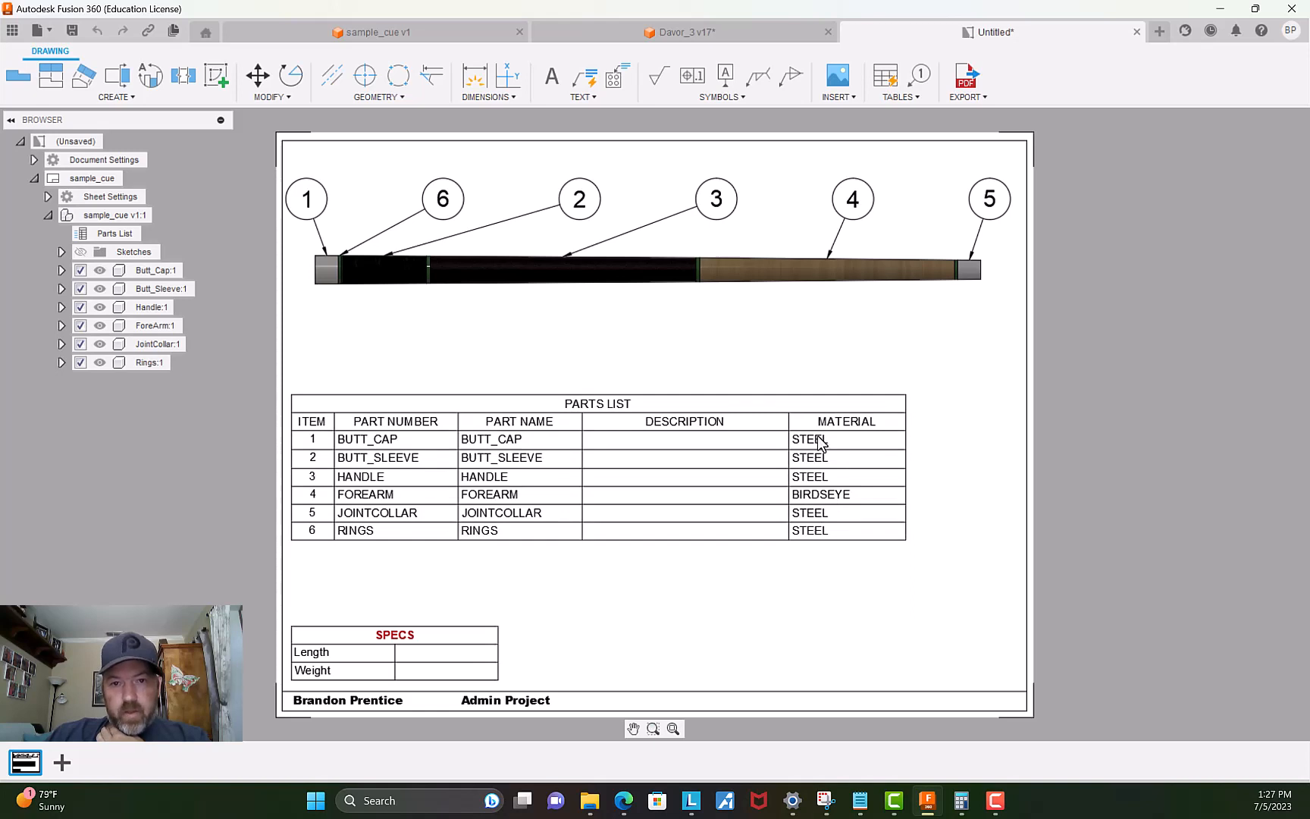
Return to the sample_cue design and open its physical material settings.
click(384, 31)
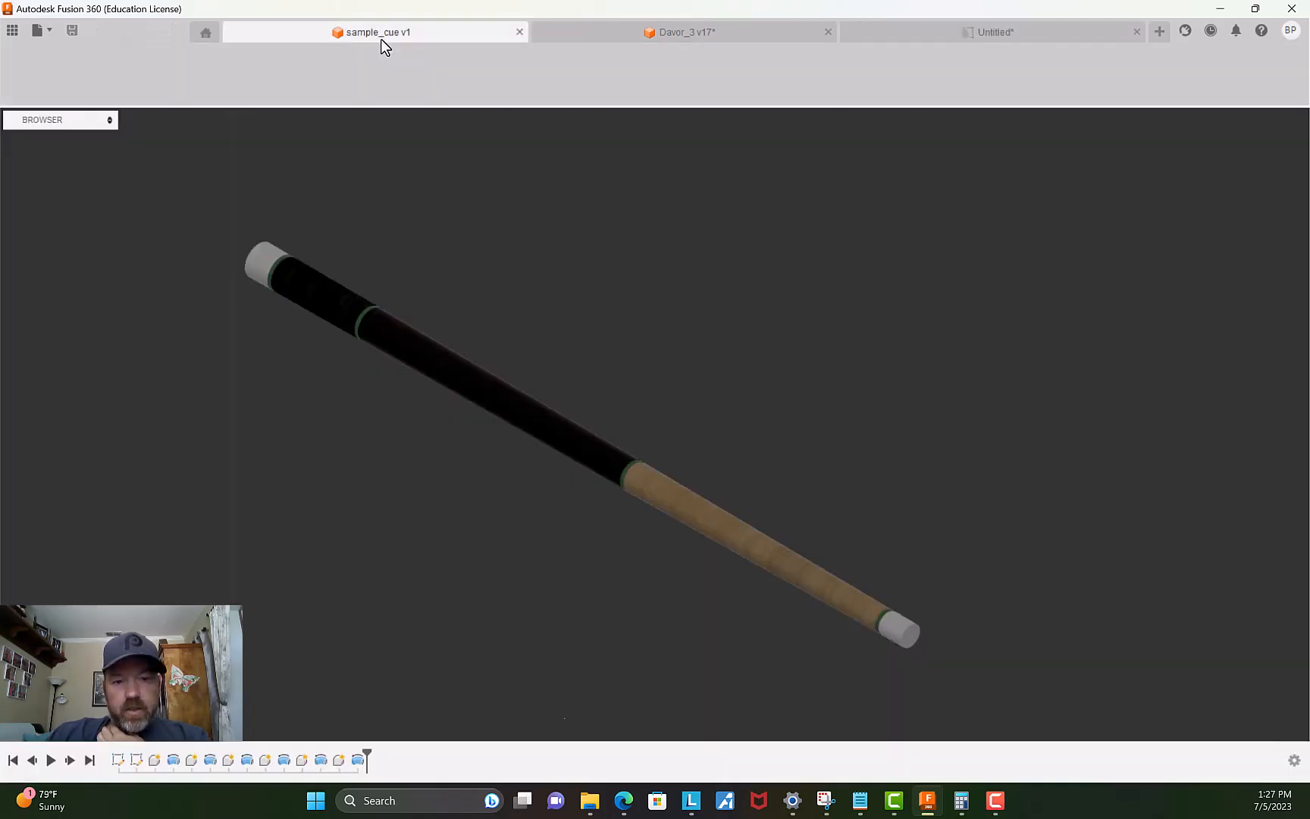
right_click(263, 263)
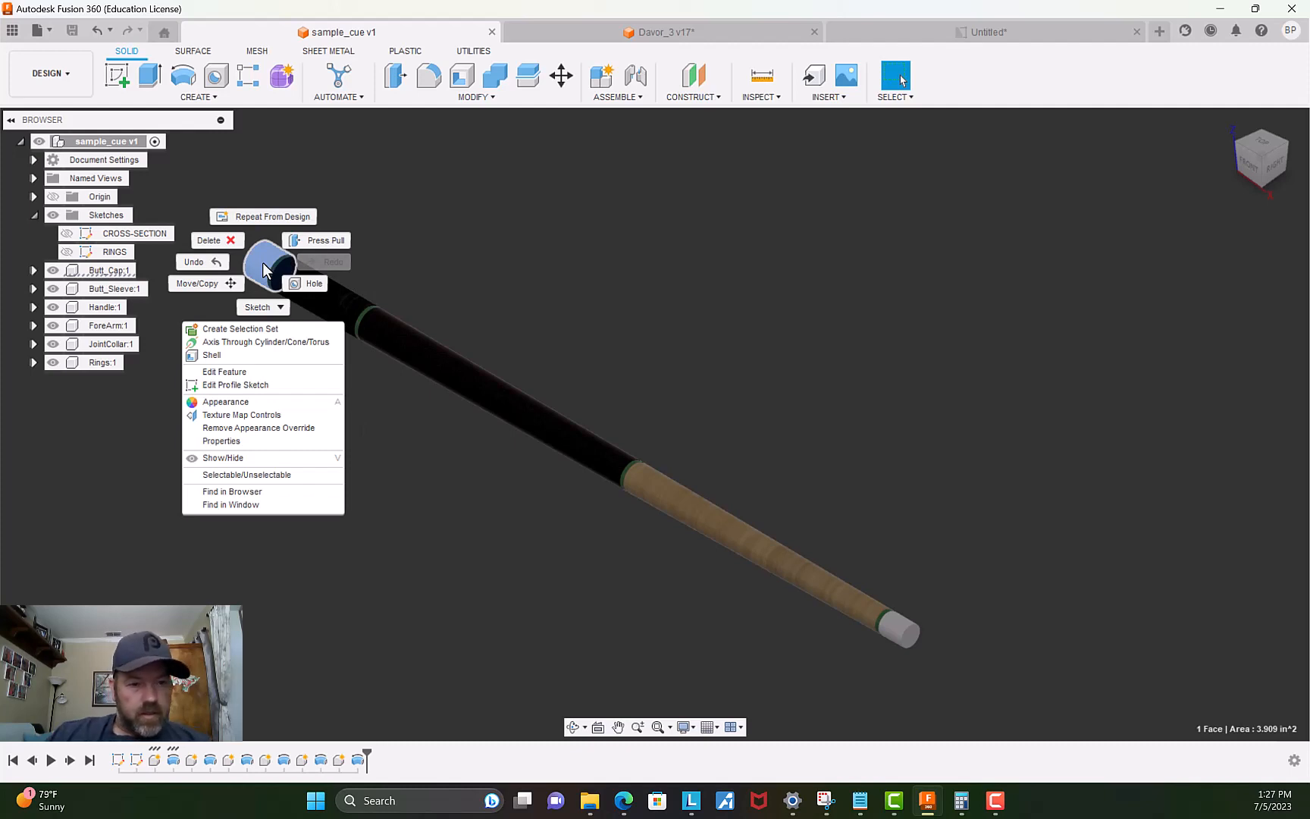
click(459, 111)
click(465, 112)
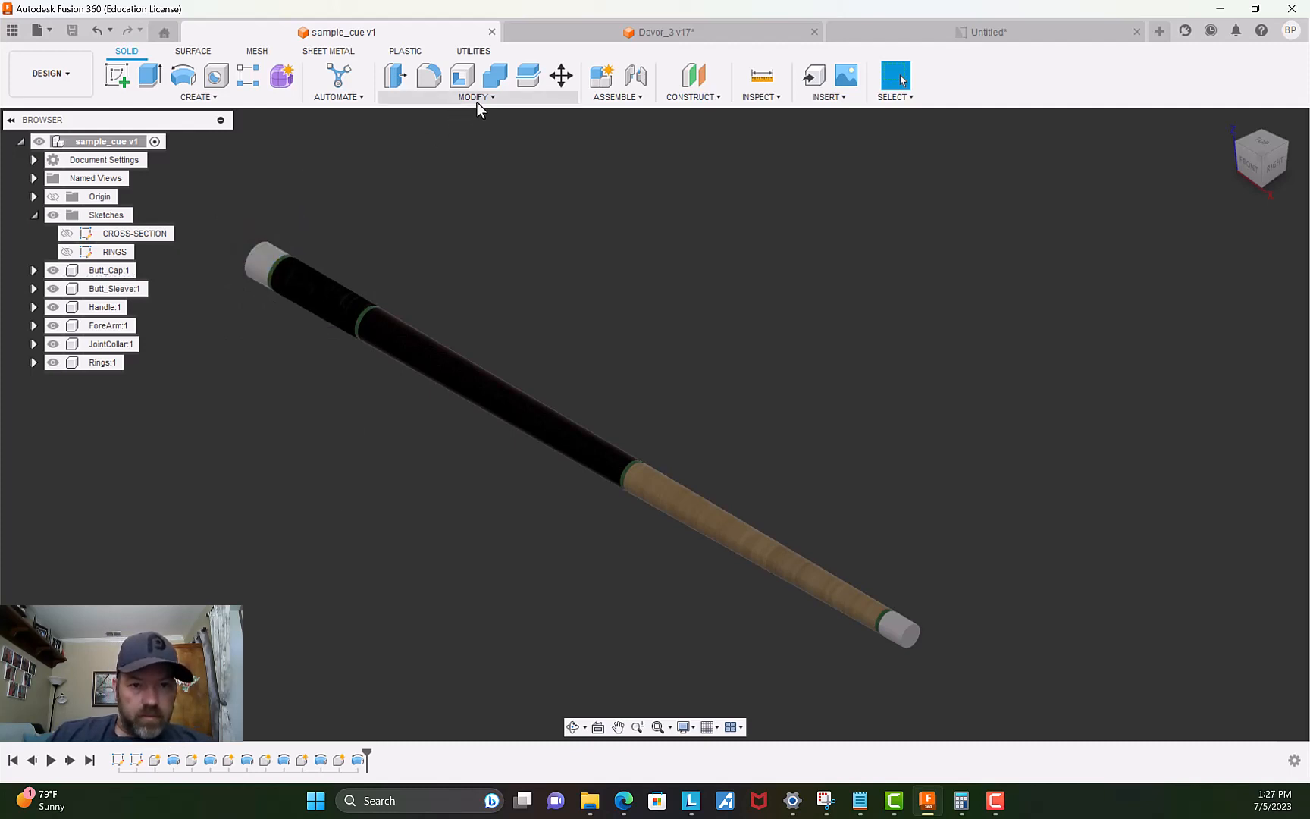
click(476, 97)
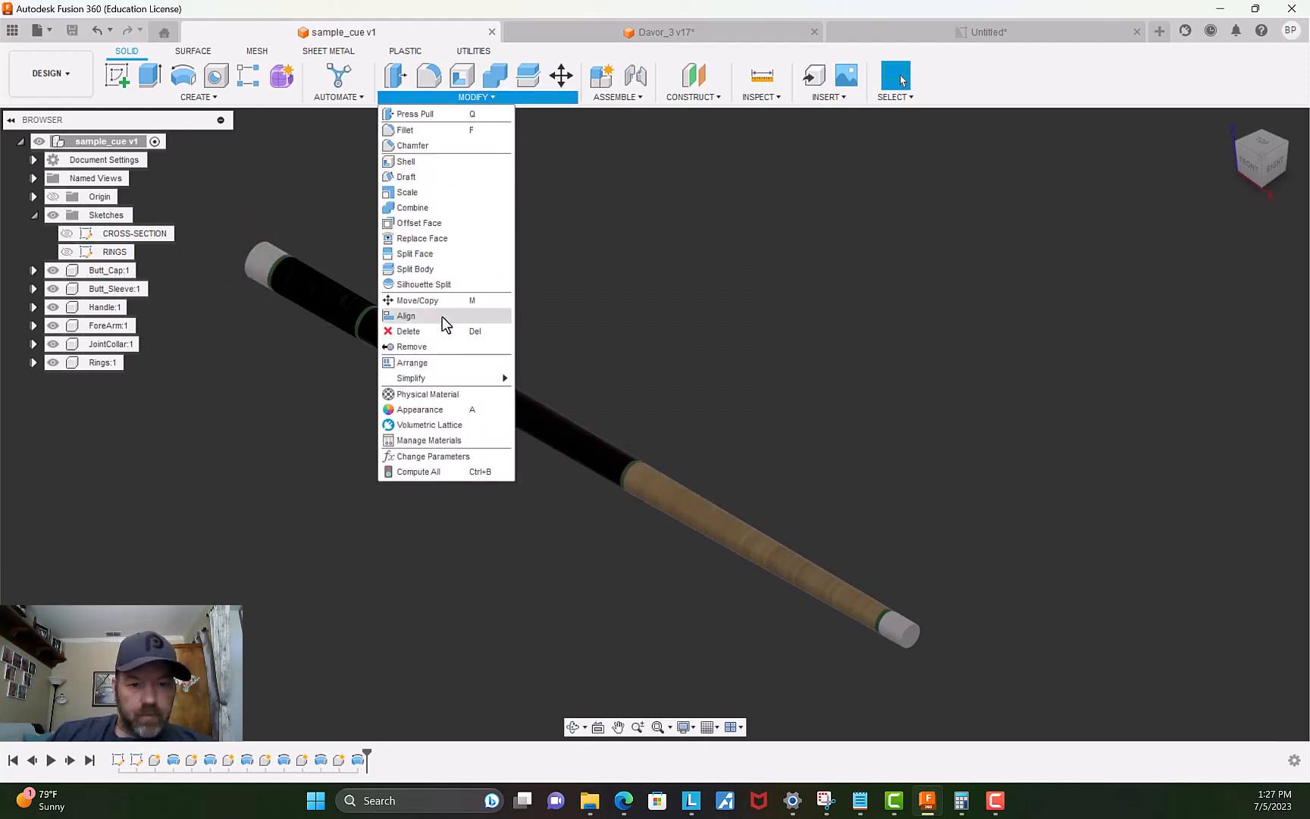
click(440, 394)
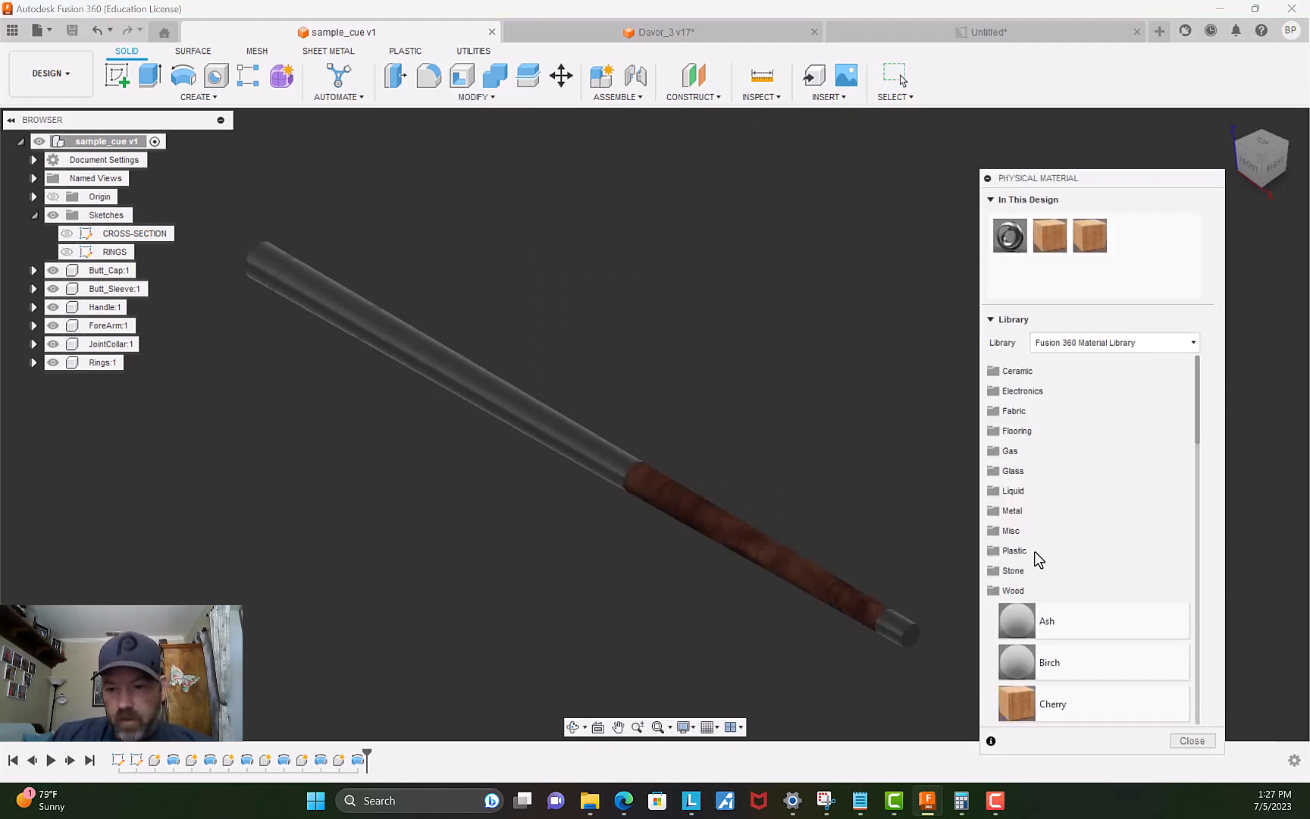
Add the plastic Acetal Resin, White to the design's materials and assign it to the butt cap.
click(993, 553)
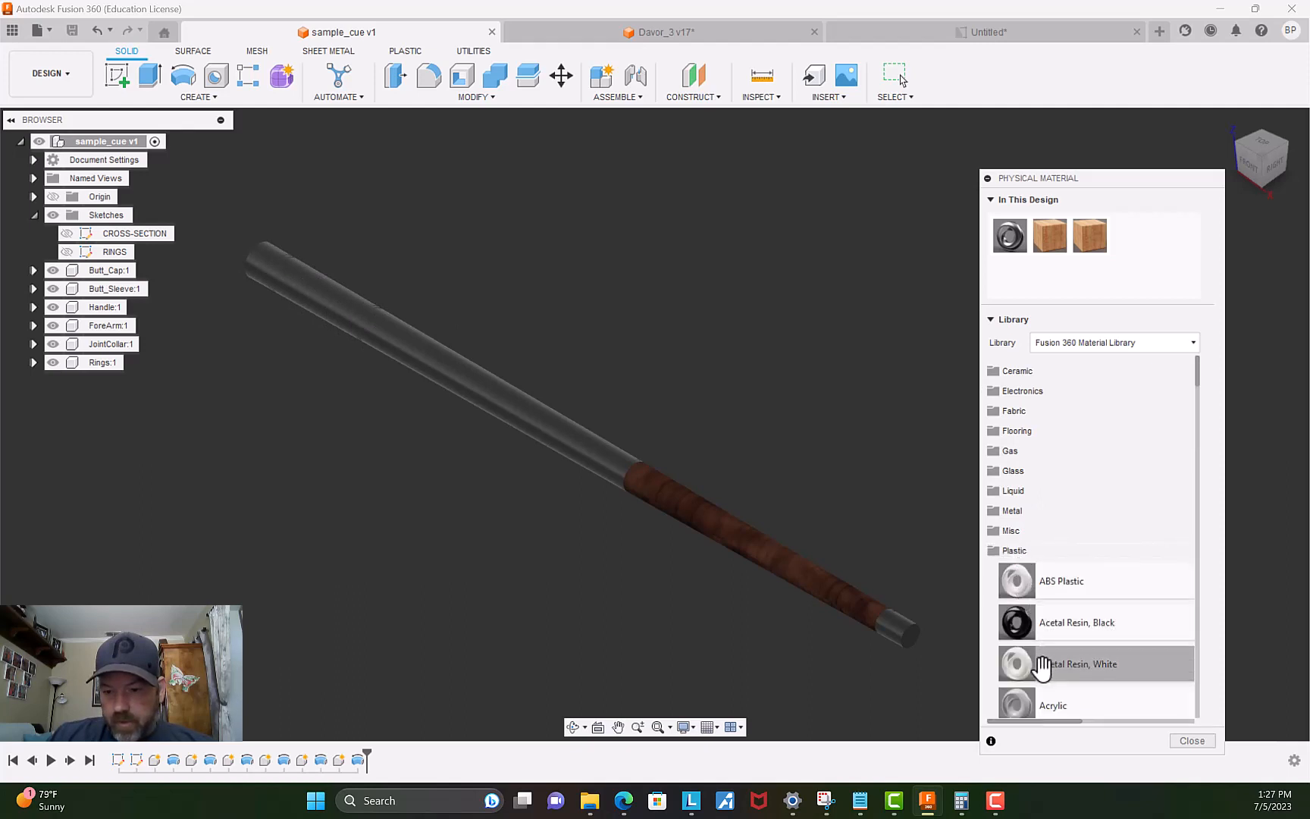
drag(1037, 665, 1052, 282)
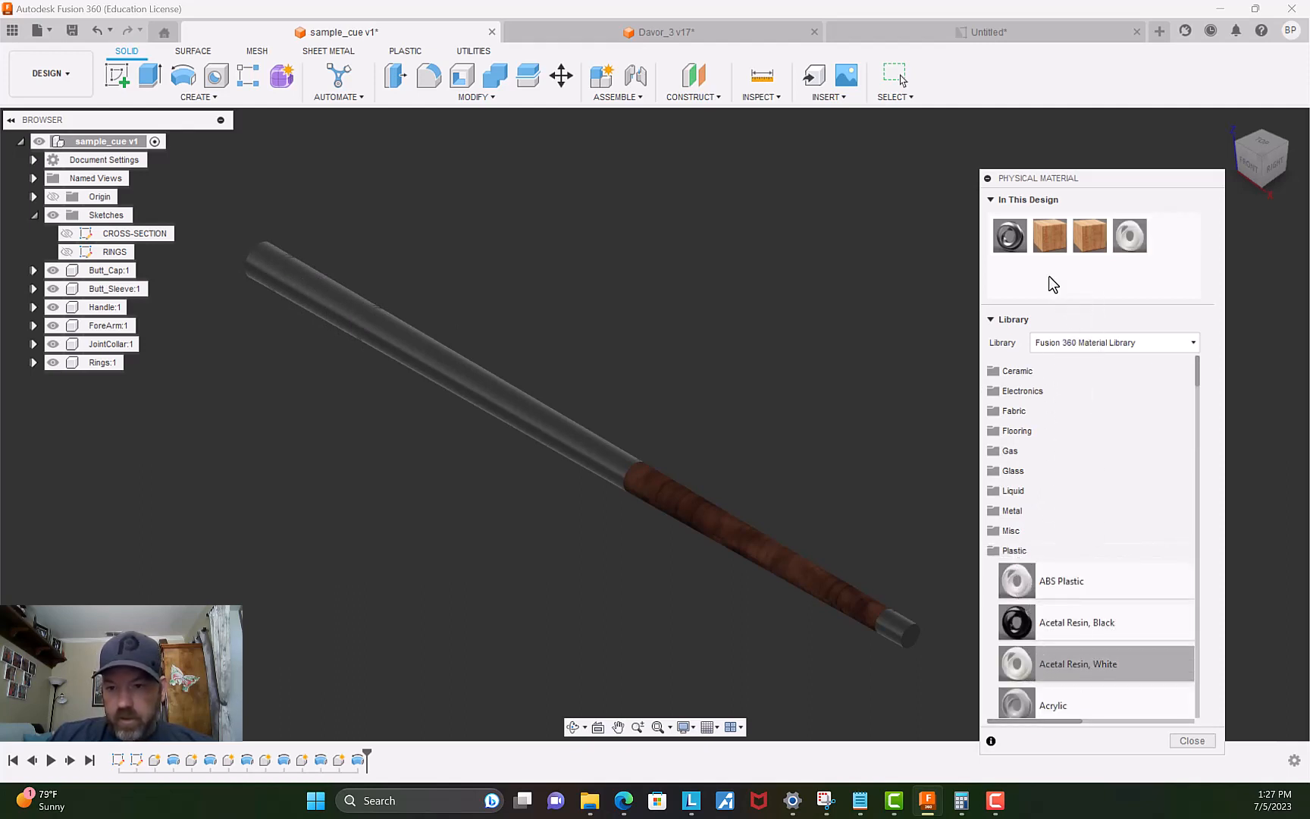
drag(1130, 235, 270, 248)
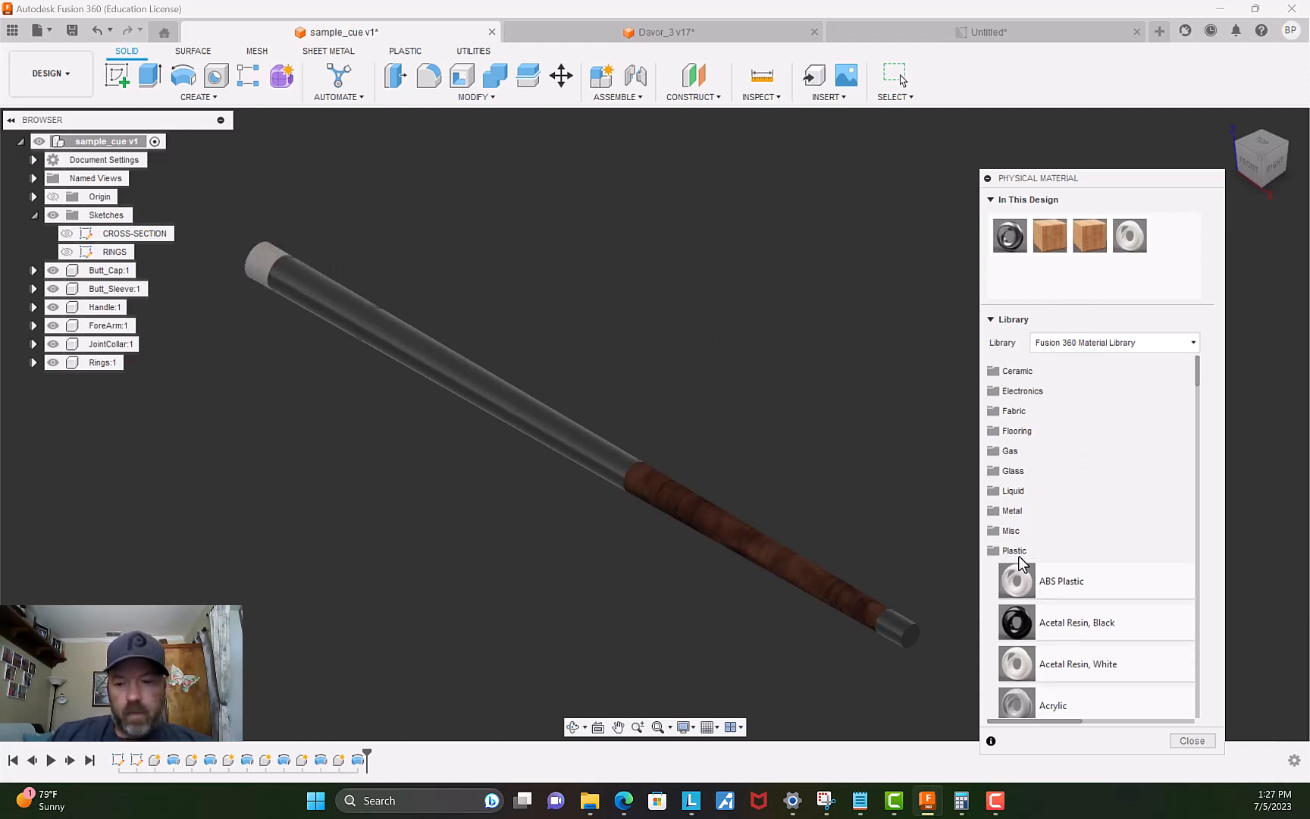
Add the plastic Laminate, Red, Matte to the design's materials.
scroll(1018, 555, down, 6)
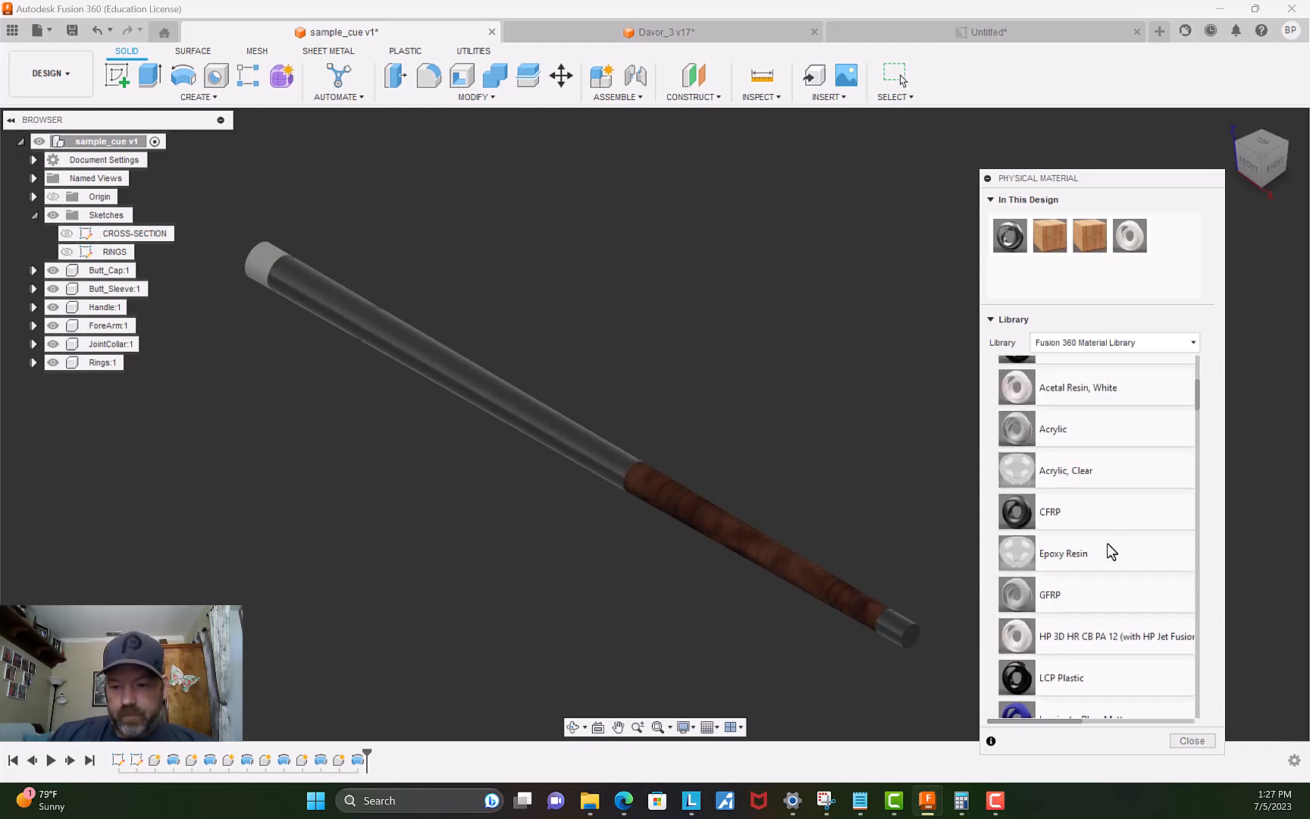
scroll(1106, 543, down, 3)
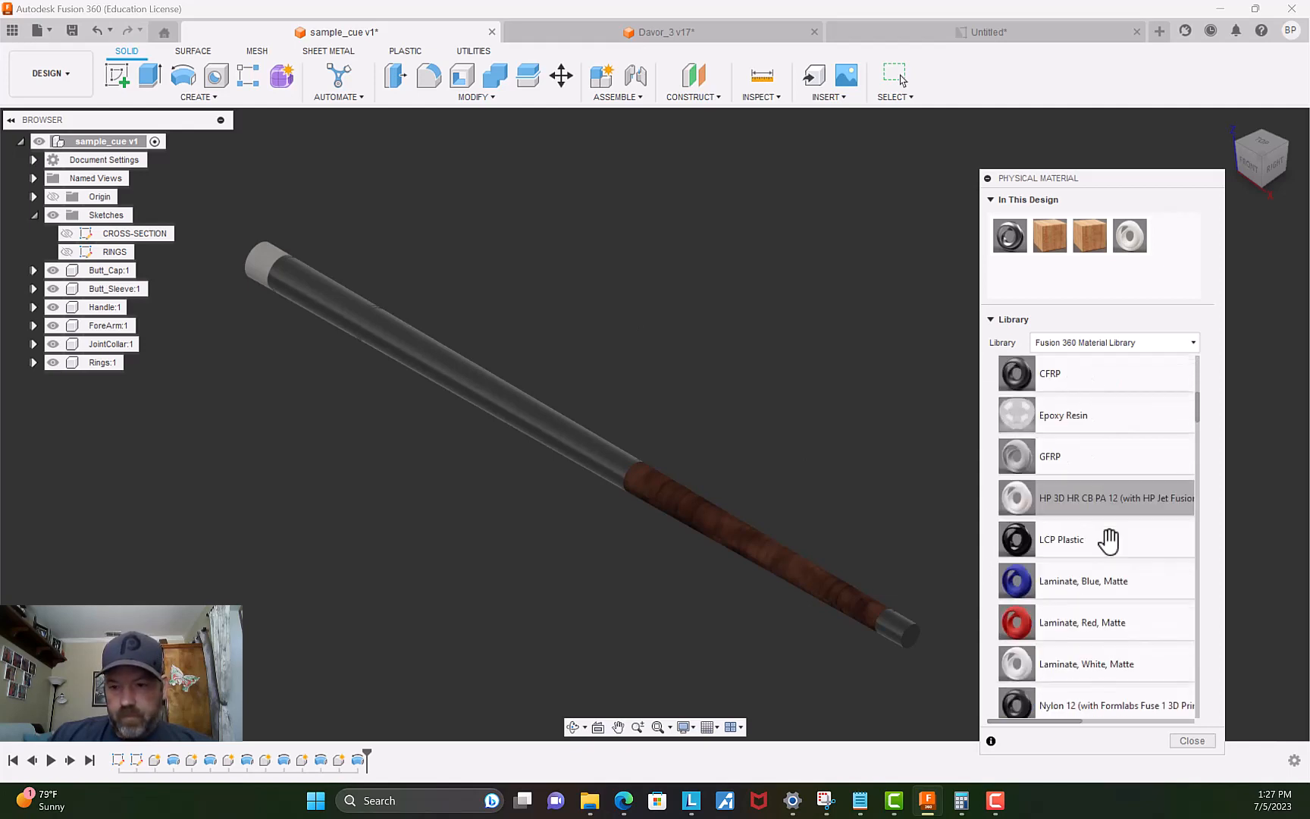
scroll(1108, 540, down, 3)
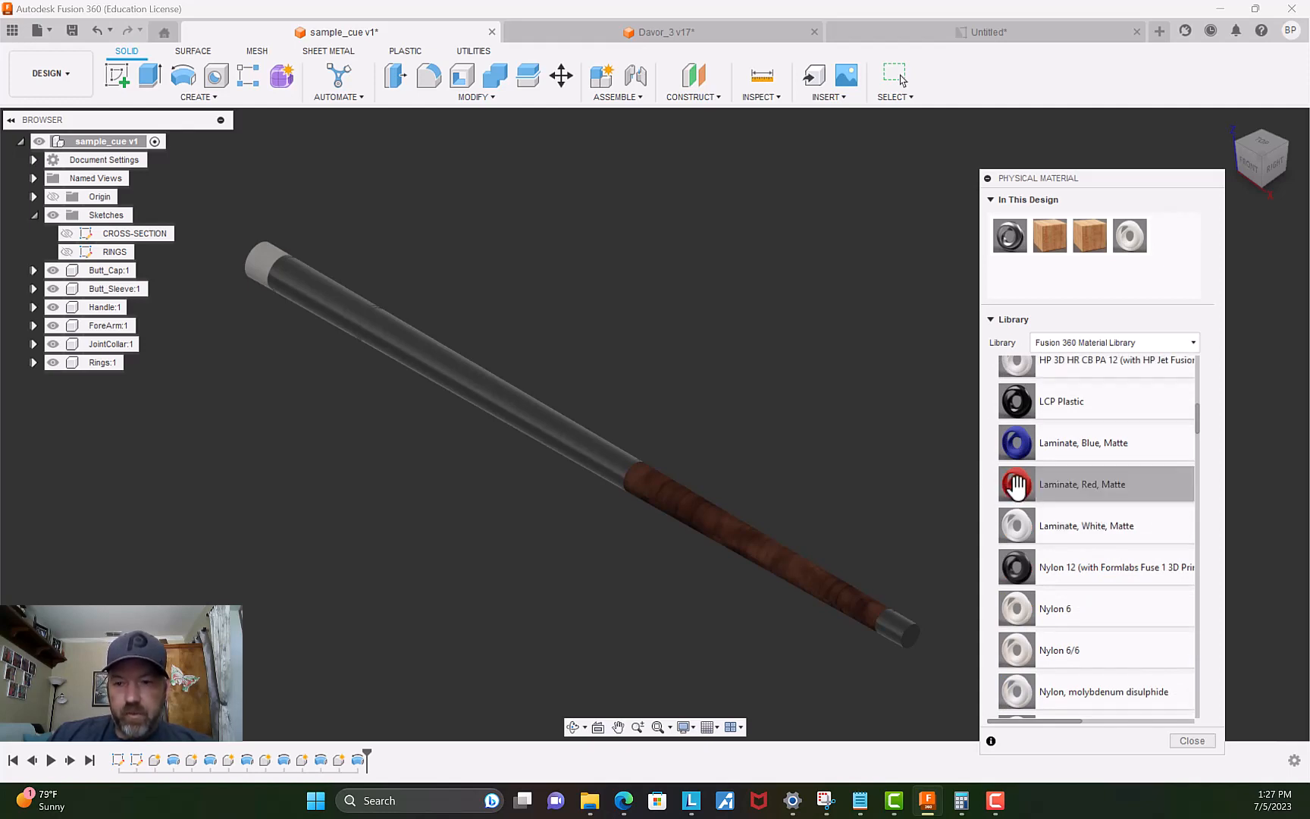
drag(1015, 485, 1008, 274)
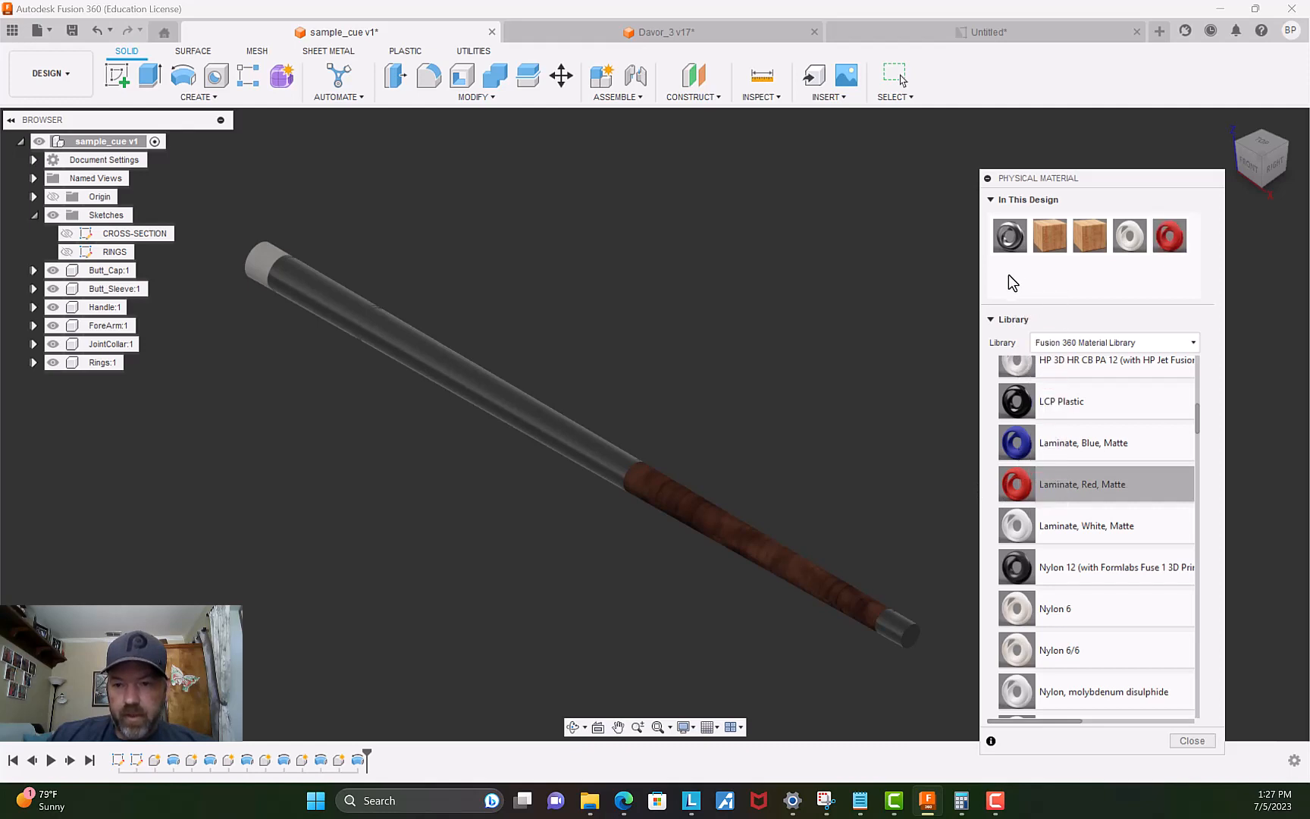
Assign the physical material Laminate, Red, Matte to the Rings component and finish the material assignment.
scroll(312, 332, up, 5)
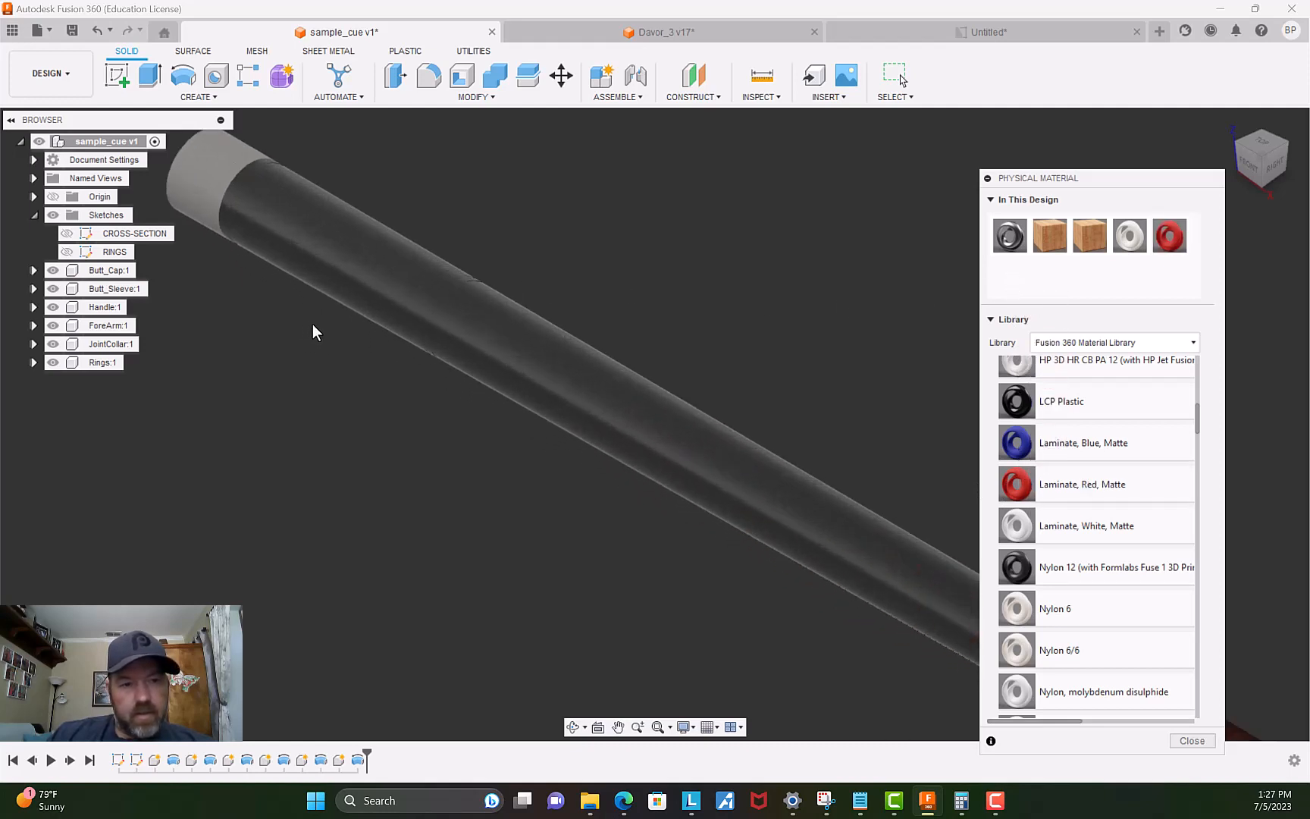
click(104, 362)
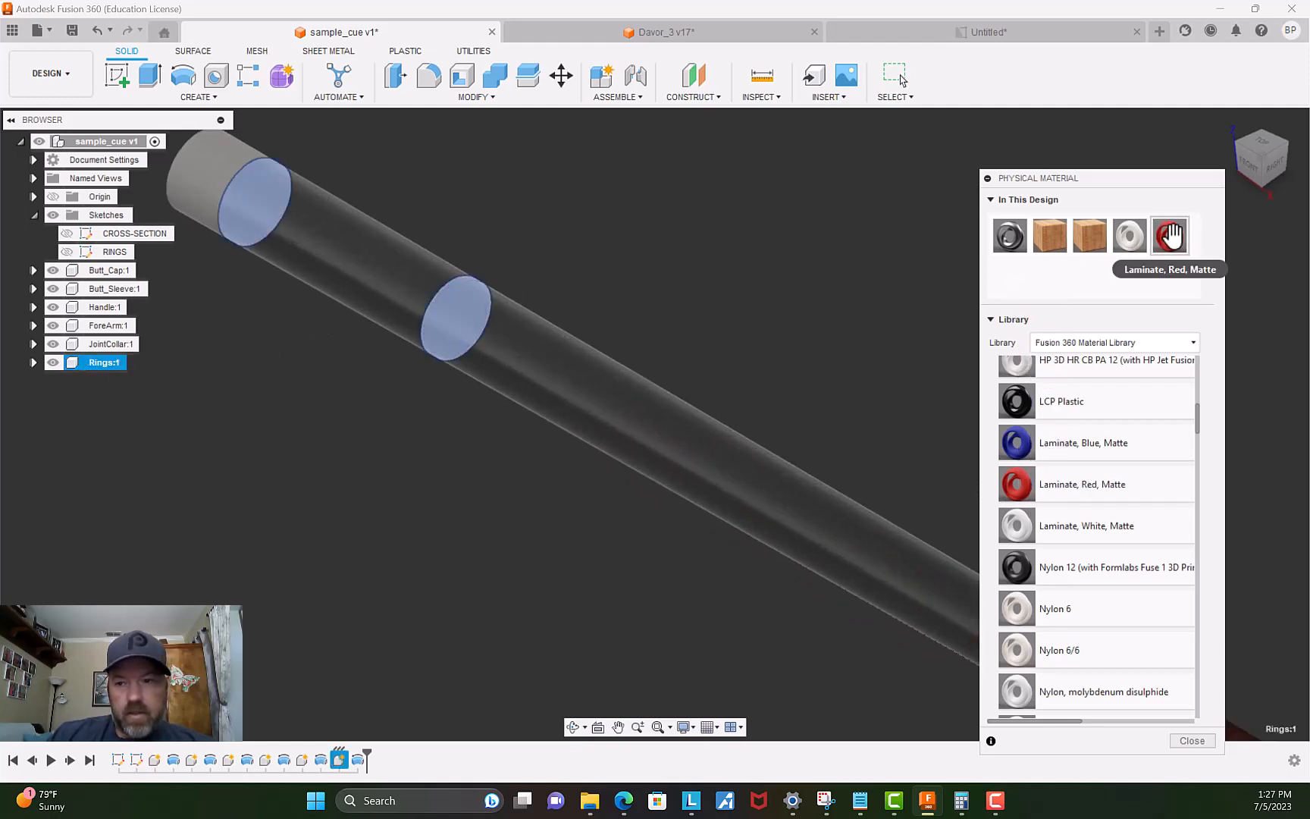
drag(1167, 236, 439, 299)
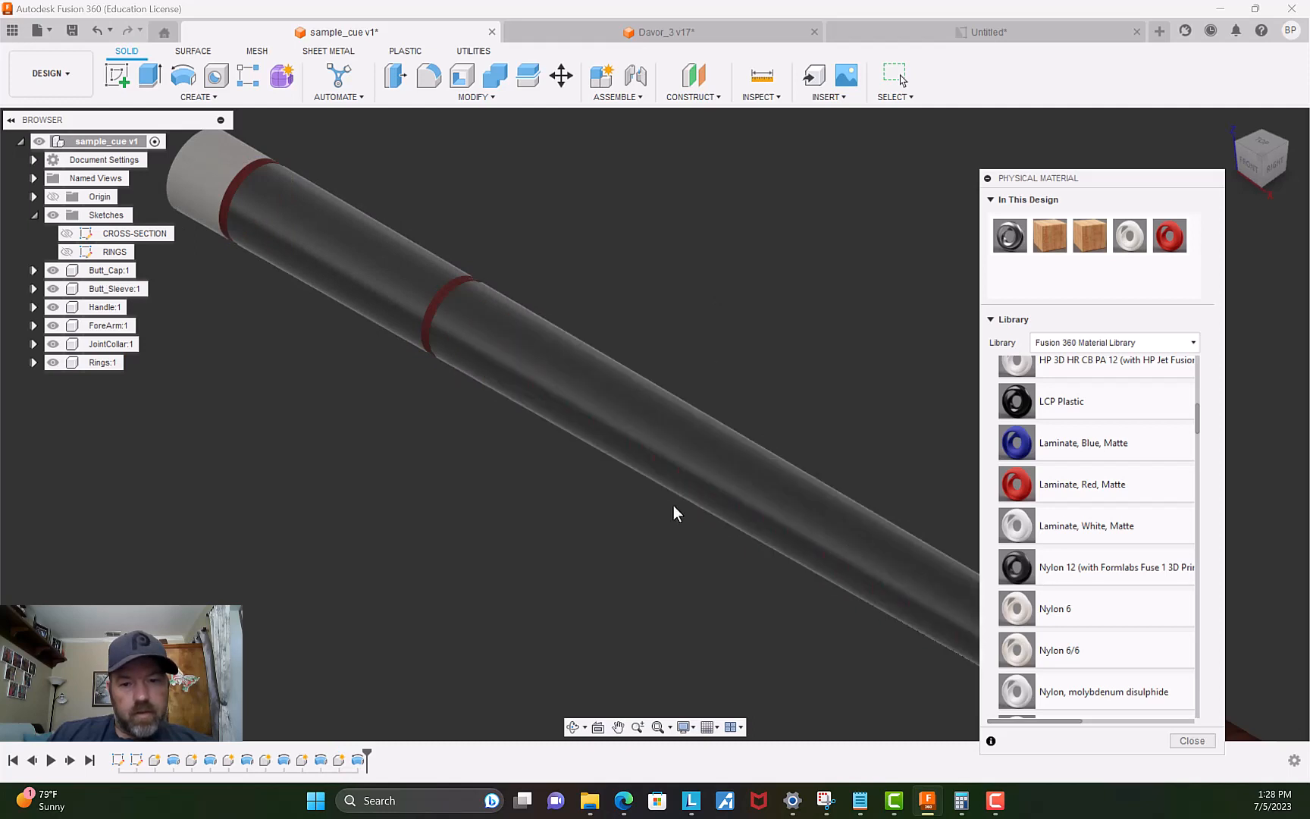
scroll(673, 505, down, 3)
middle_drag(731, 614, 485, 519)
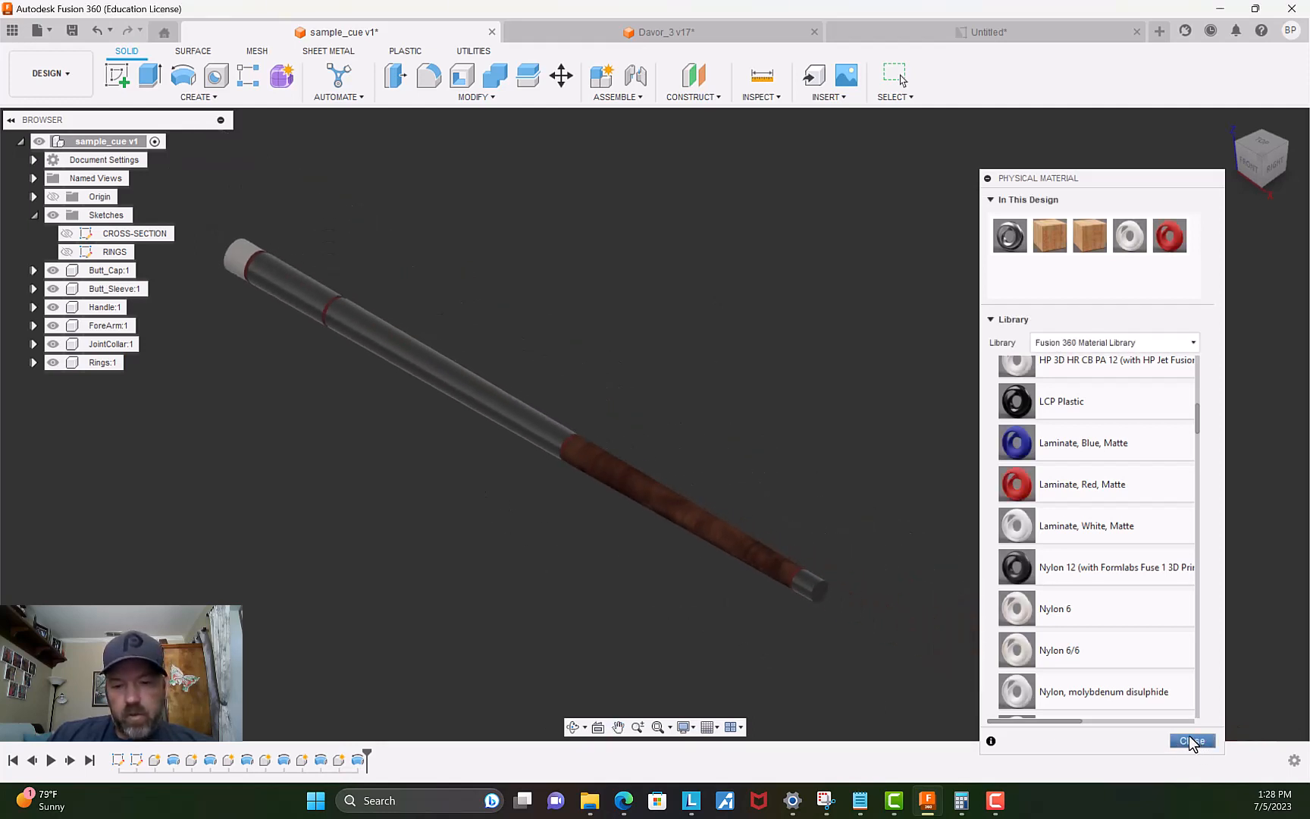
click(1190, 740)
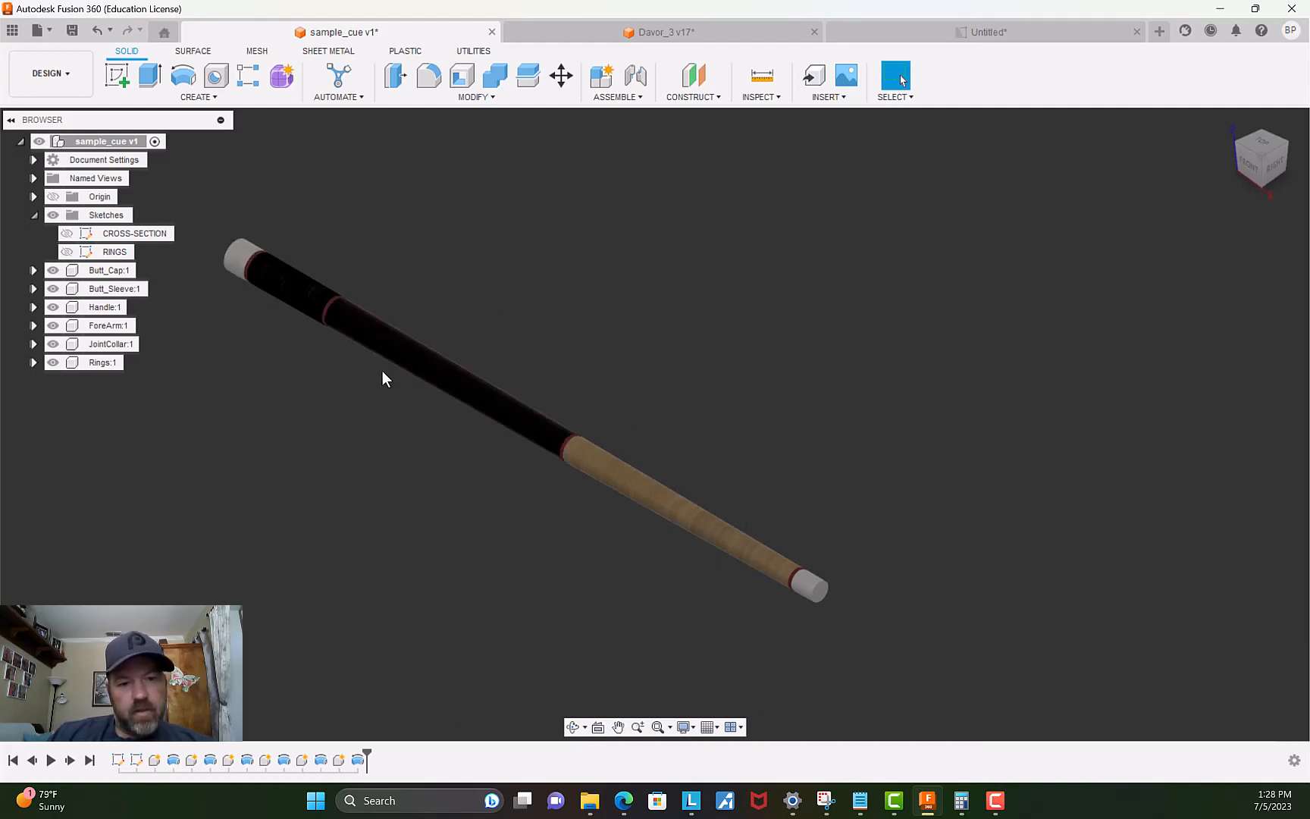
Apply the green glossy enamel paint appearance to the ring body beside the butt cap.
scroll(245, 312, up, 4)
scroll(245, 311, down, 2)
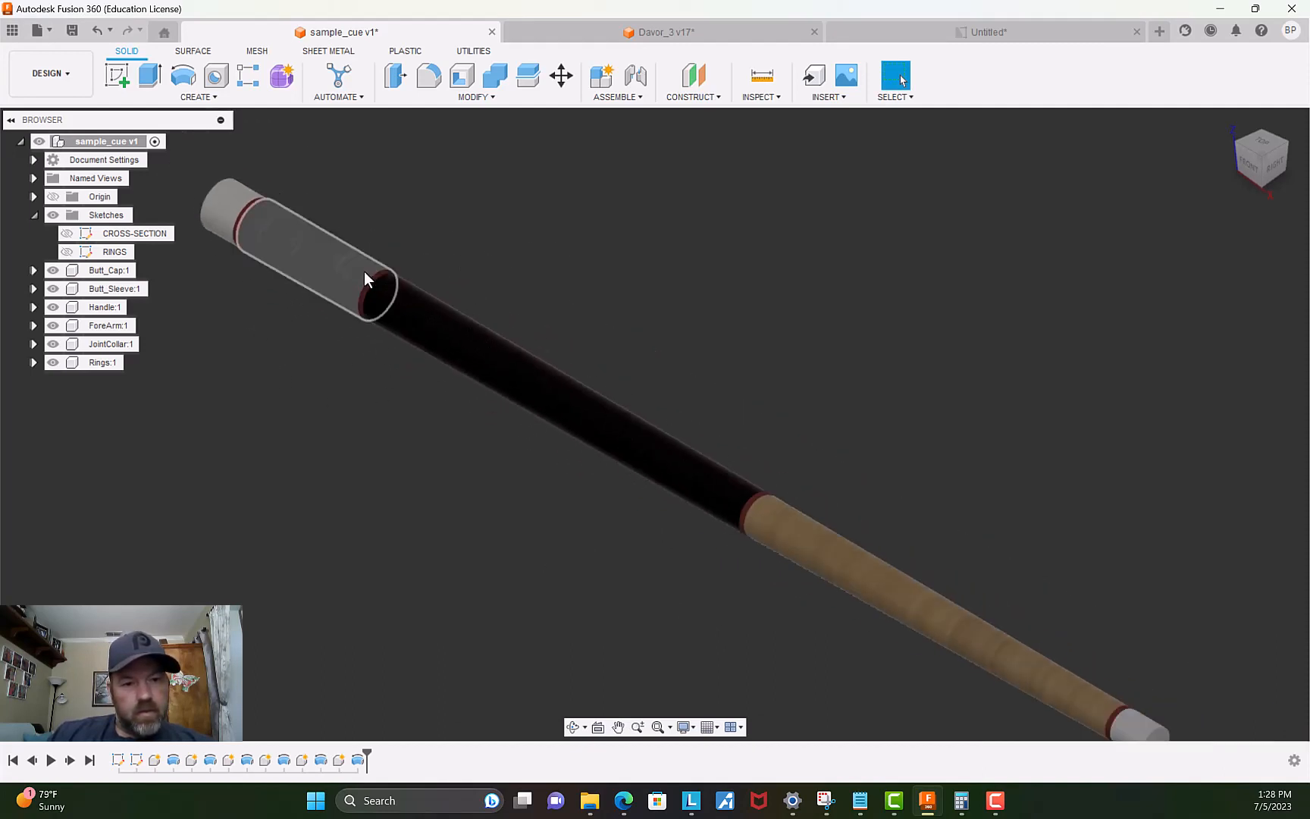
scroll(263, 328, up, 3)
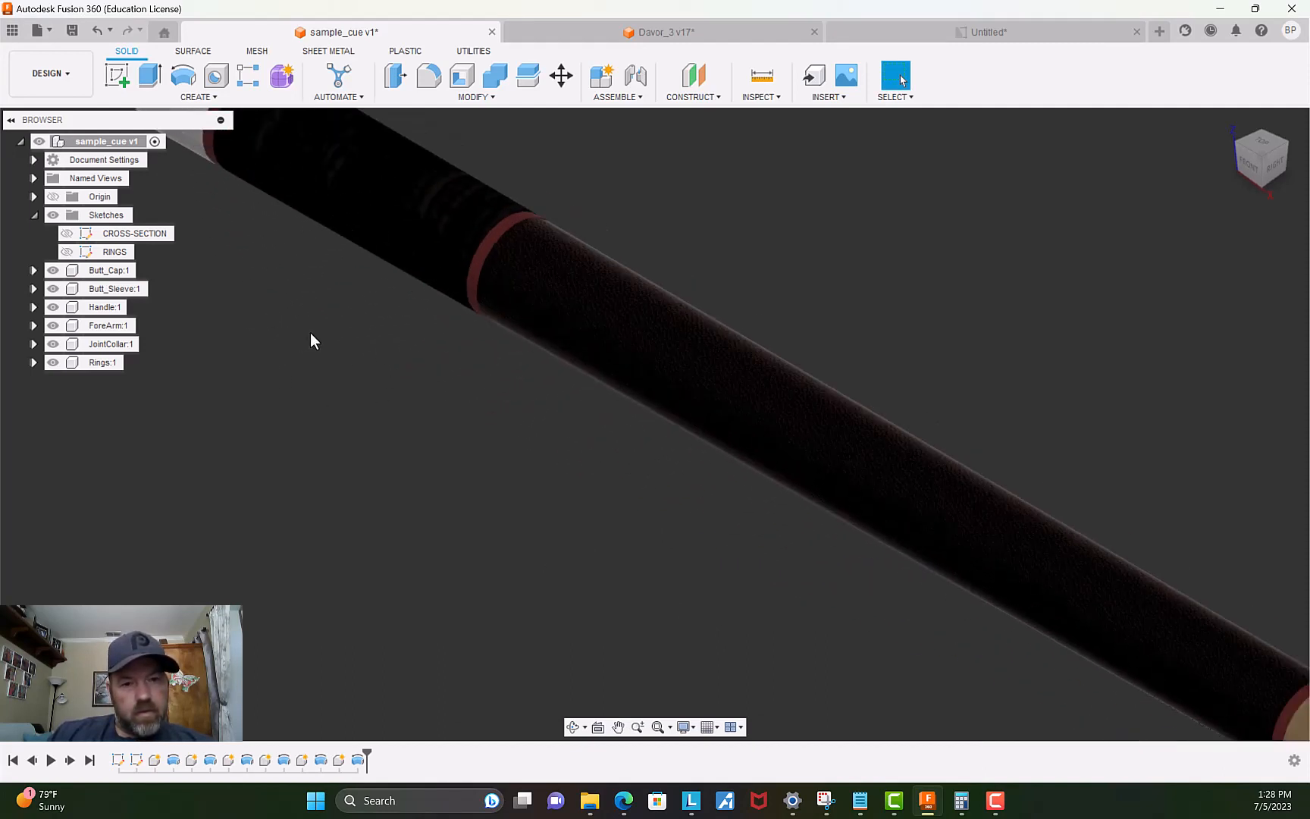
scroll(326, 345, down, 2)
scroll(197, 294, up, 2)
scroll(242, 311, down, 1)
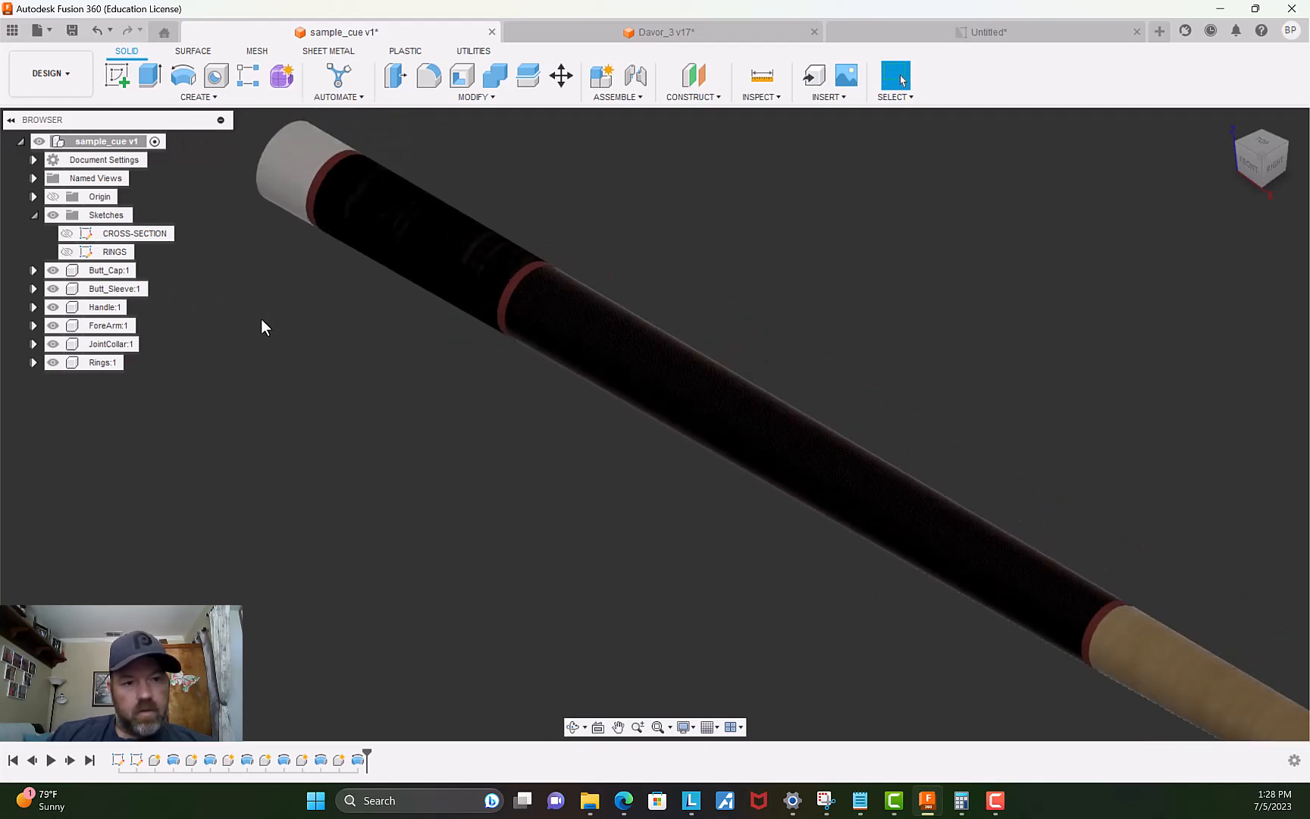
middle_drag(269, 356, 348, 478)
scroll(410, 470, down, 2)
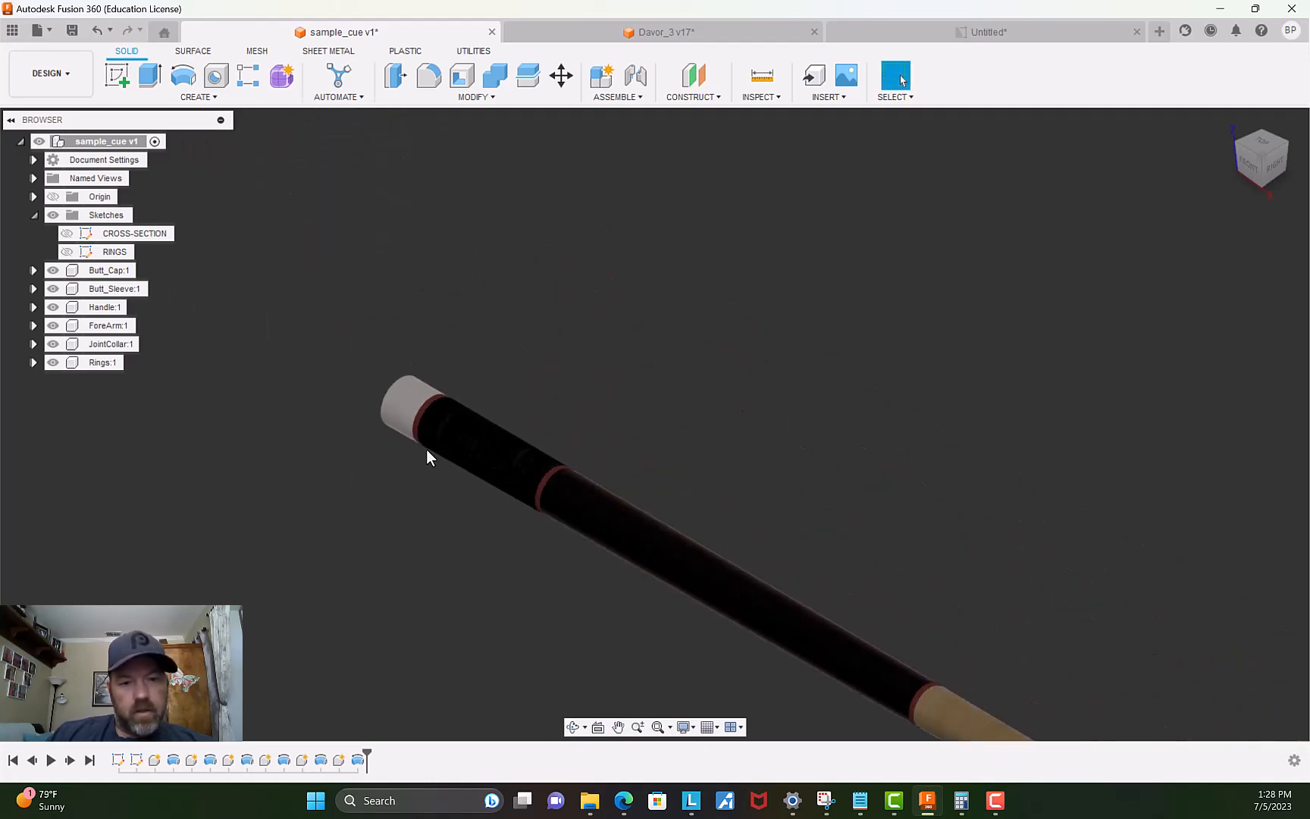
scroll(379, 436, up, 4)
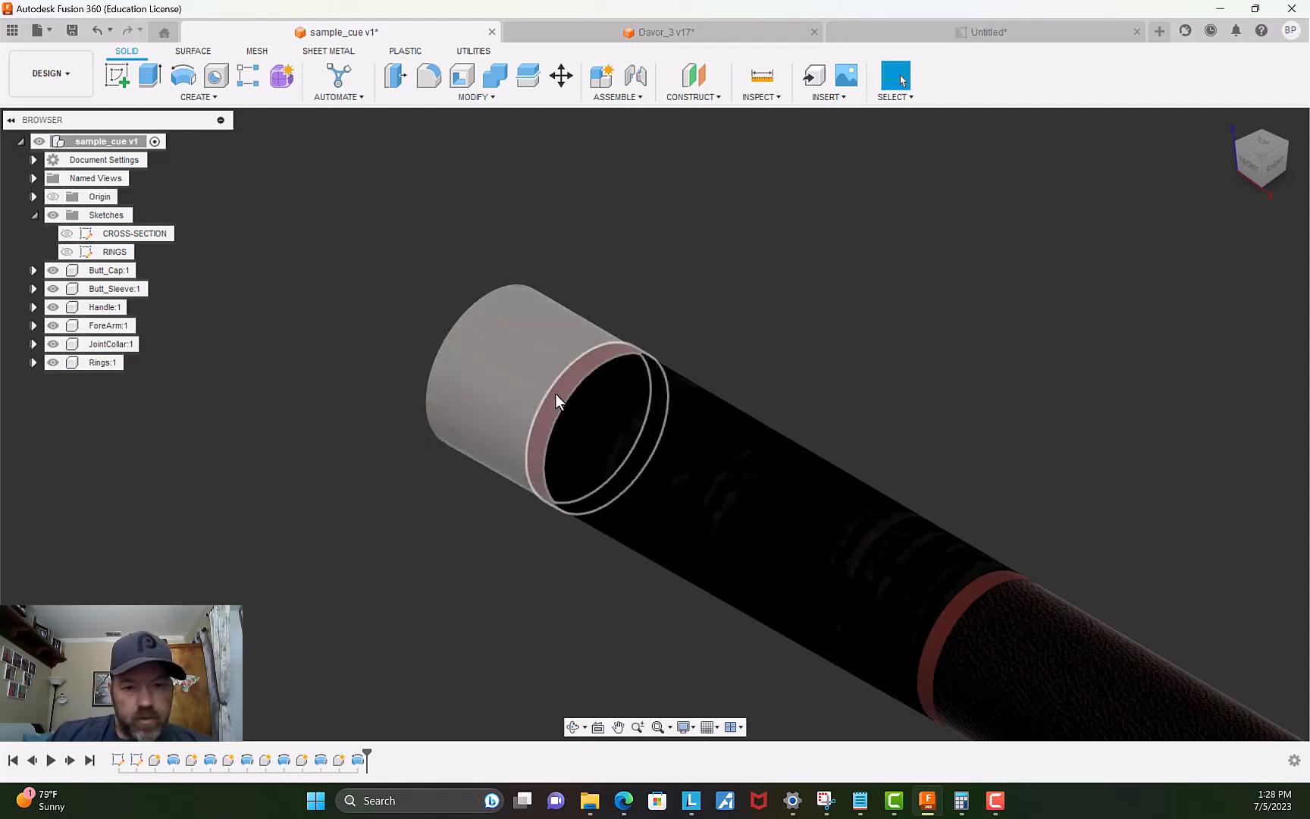
click(555, 394)
right_click(556, 394)
click(518, 533)
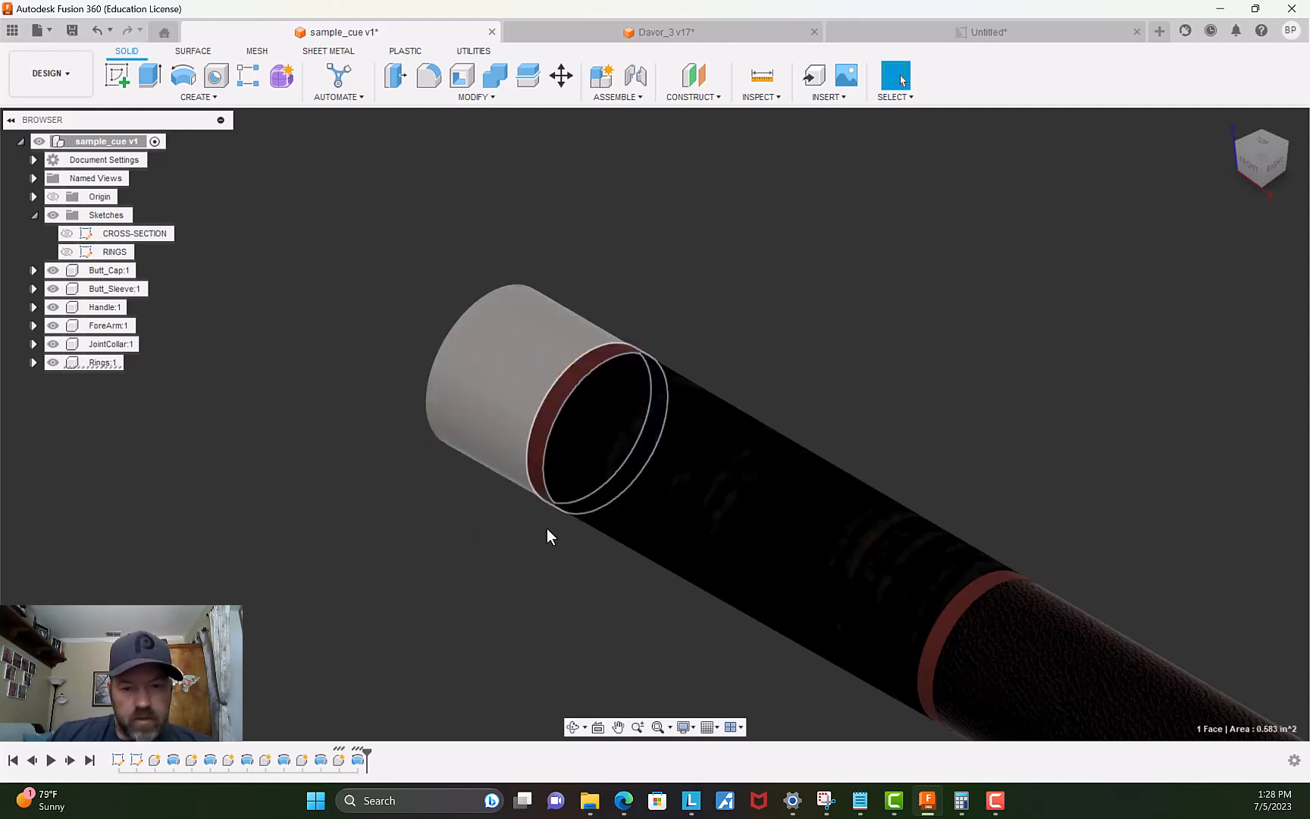
drag(1135, 346, 592, 359)
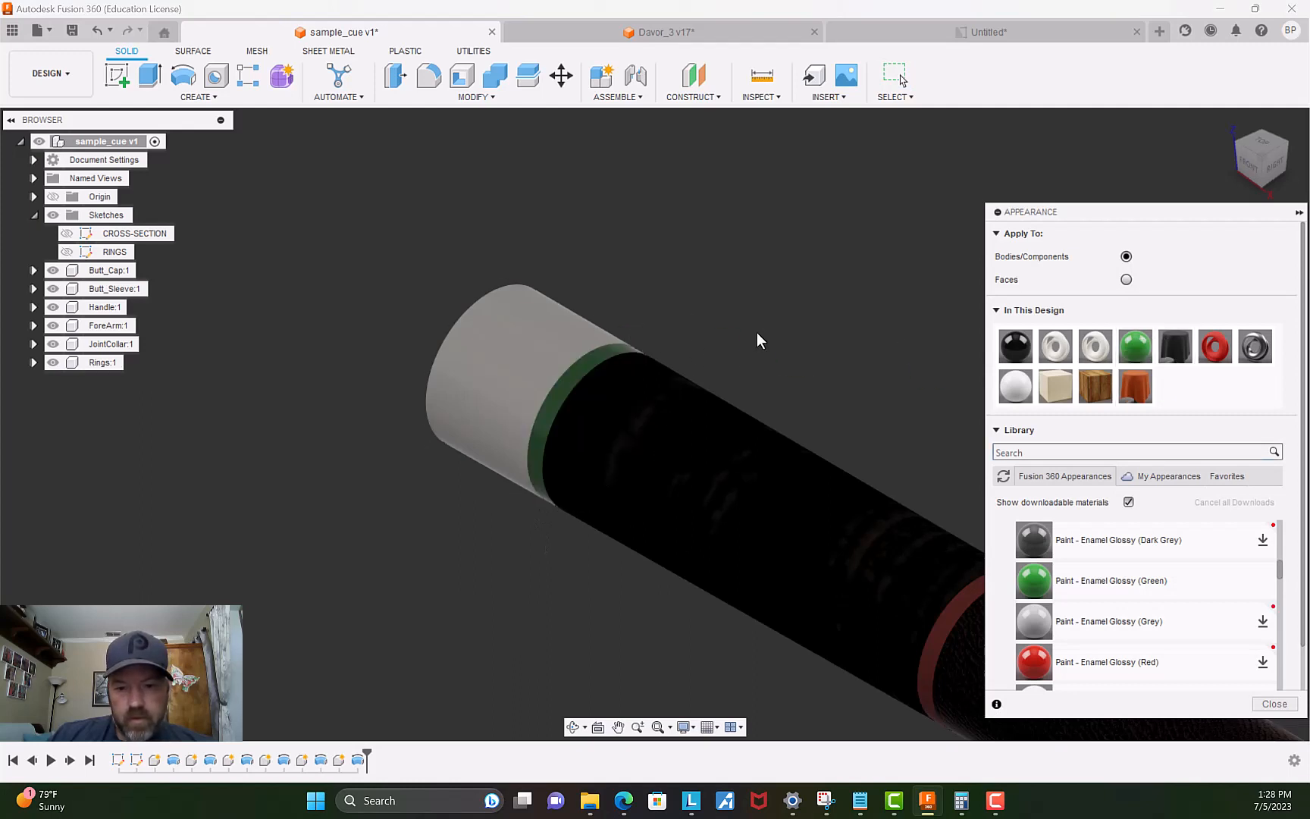
Apply the green glossy enamel paint appearance to the entire Rings component and finish editing appearances.
click(83, 366)
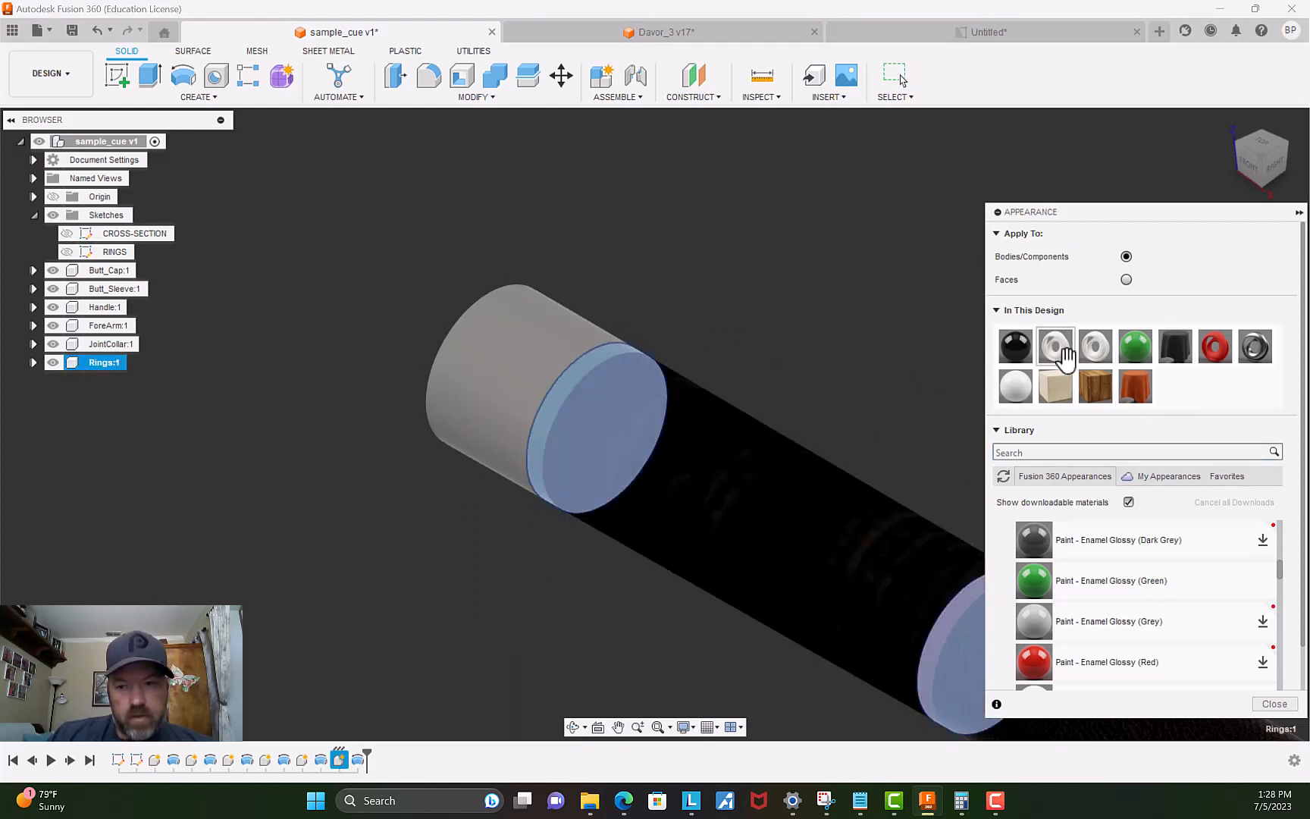
drag(1135, 346, 572, 379)
click(617, 407)
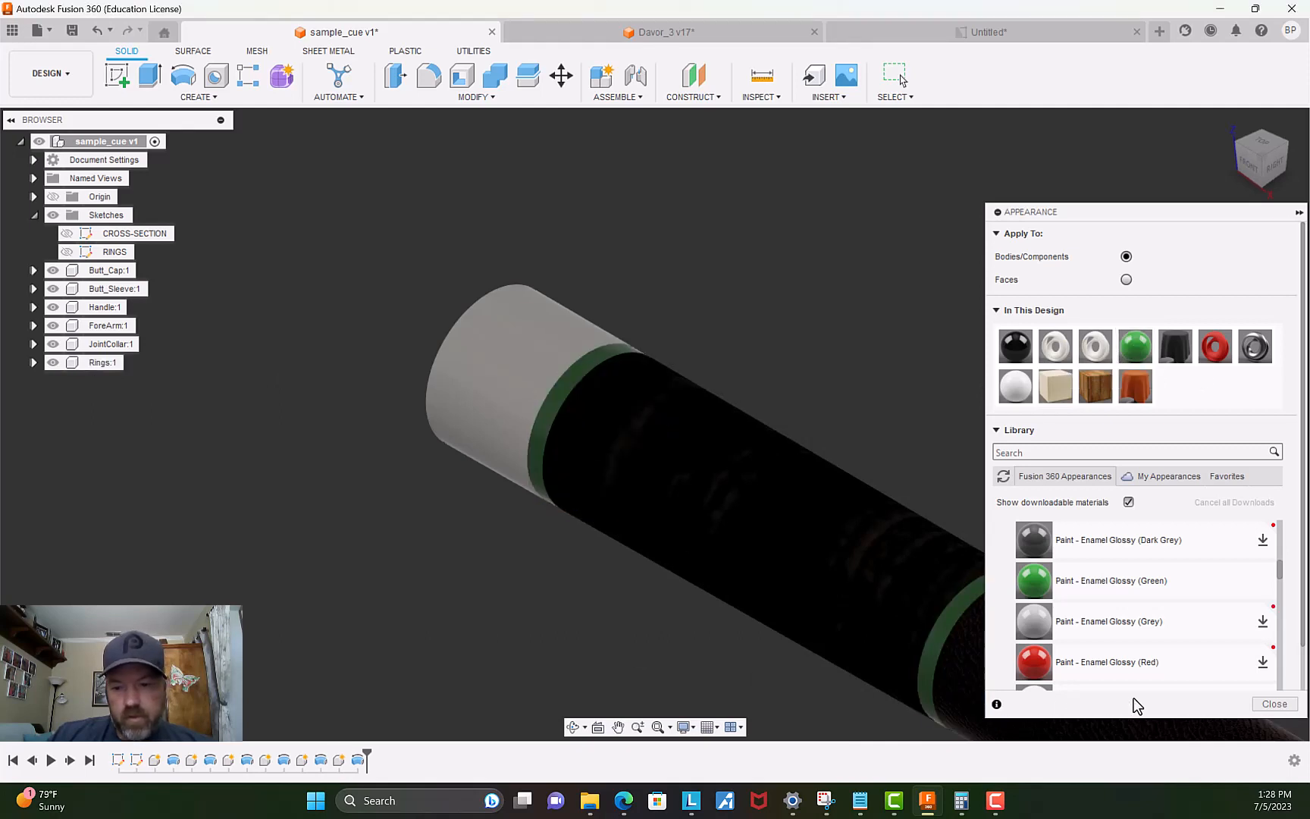
click(1274, 703)
scroll(761, 654, down, 10)
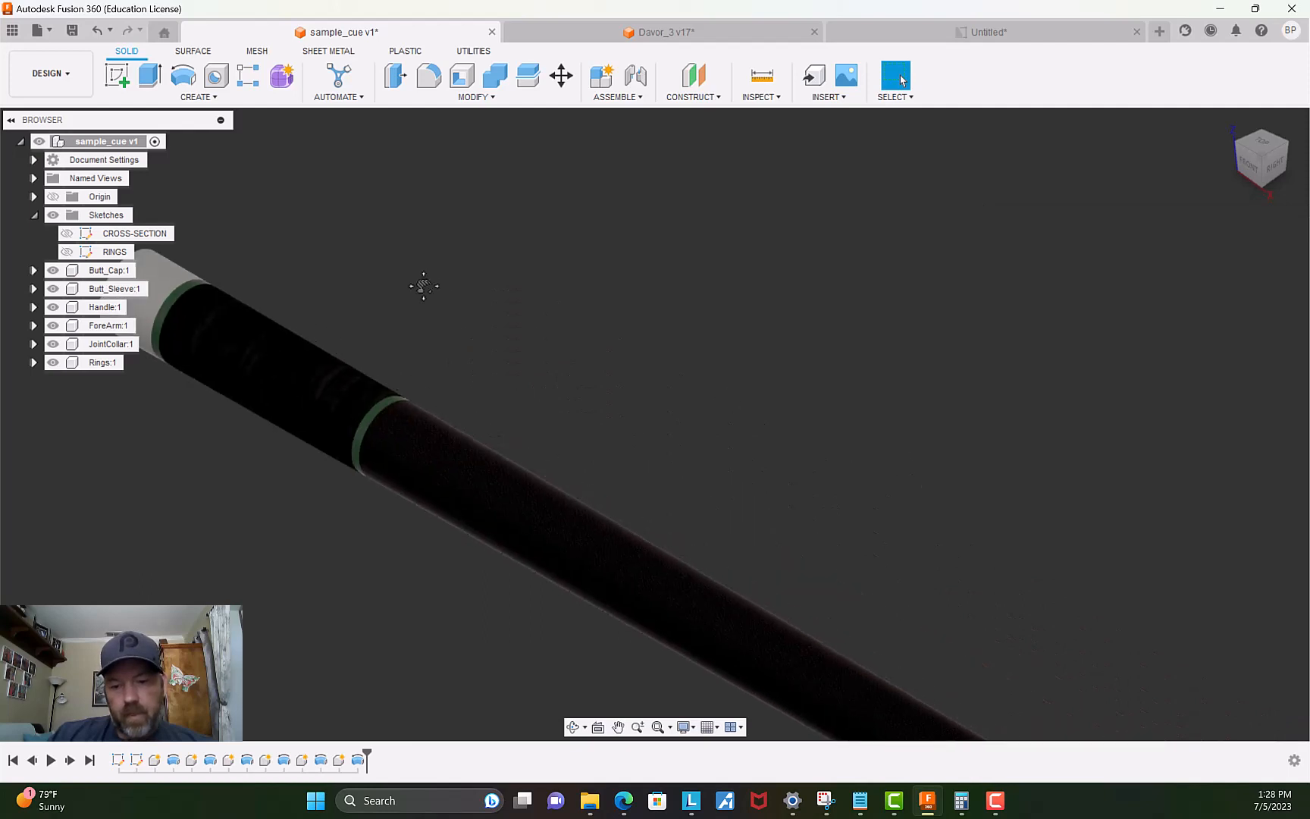
middle_drag(986, 440, 788, 231)
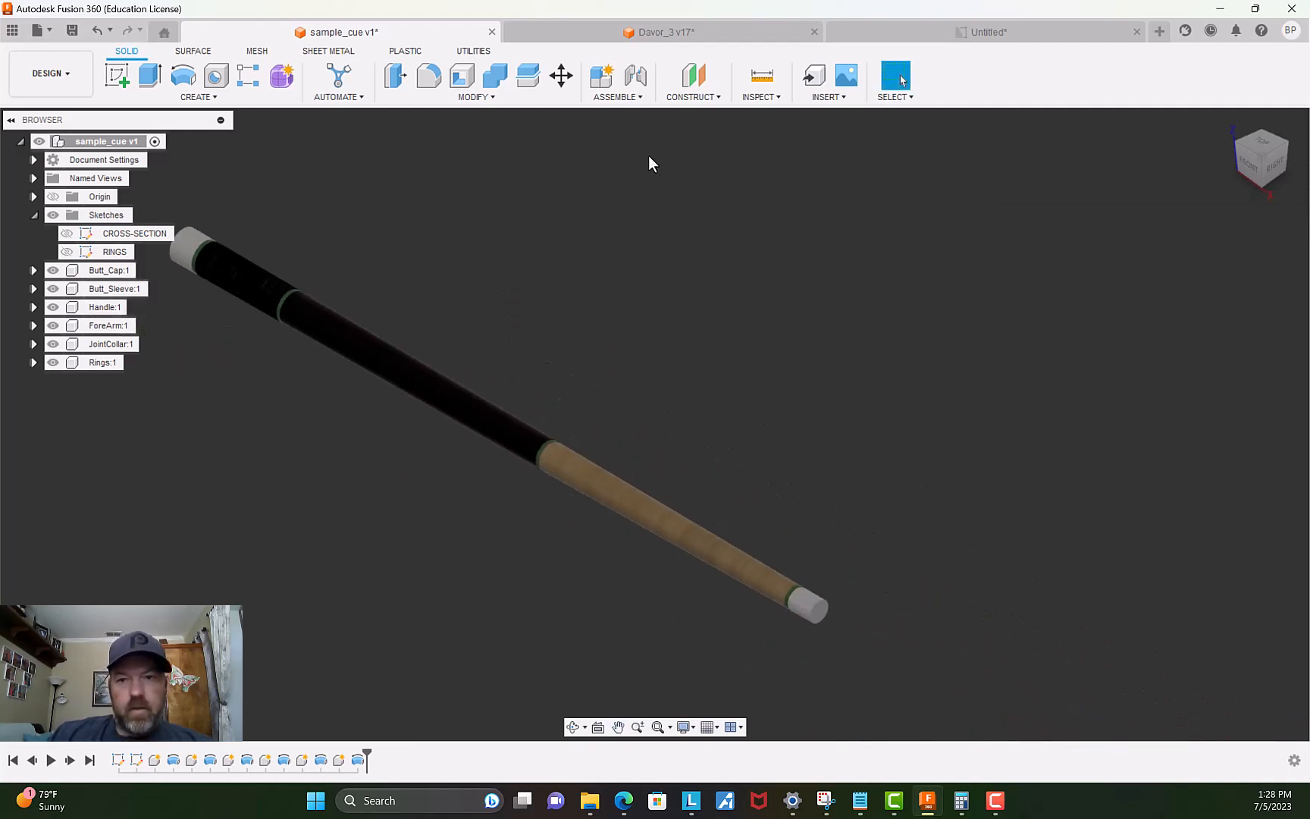
Switch to the untitled cue drawing and save it as sample_cue Drawing in Admin Project.
click(956, 27)
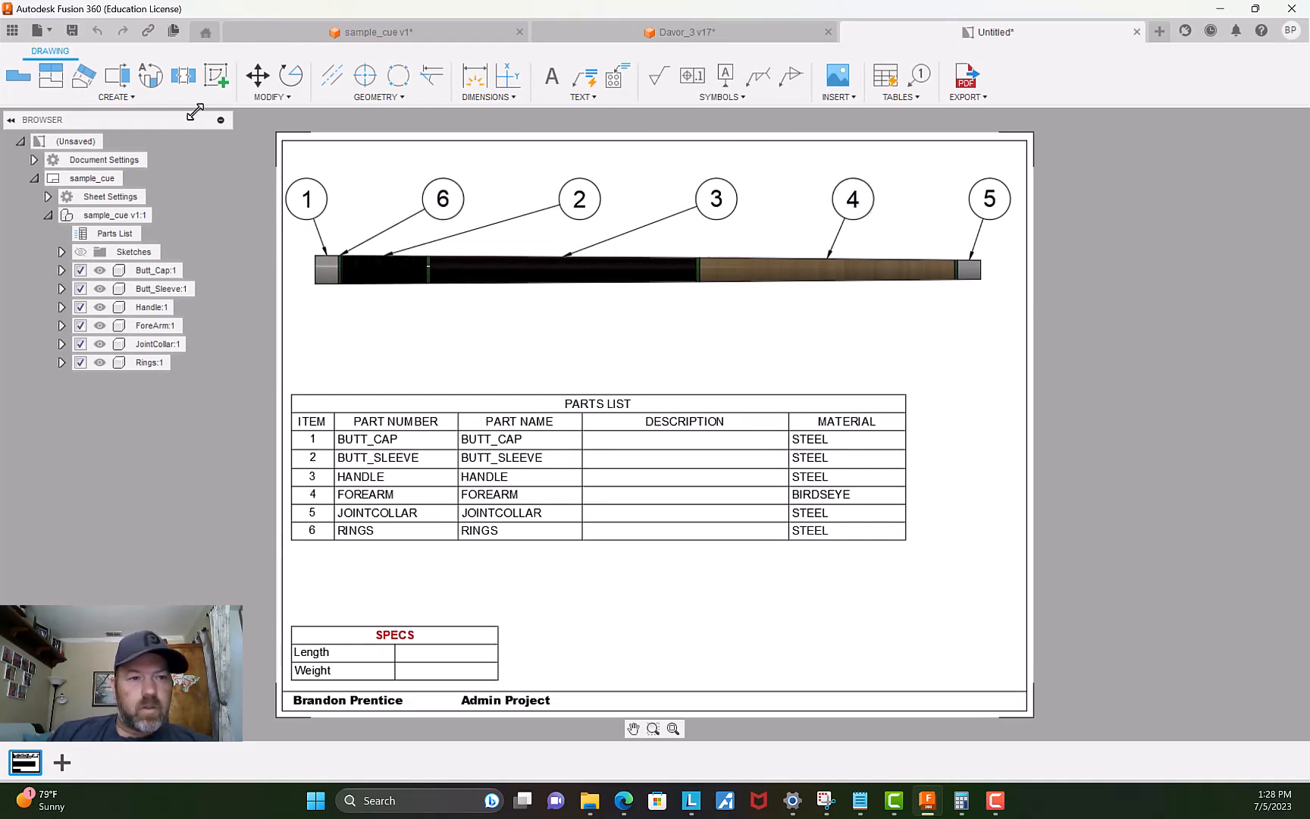
click(72, 31)
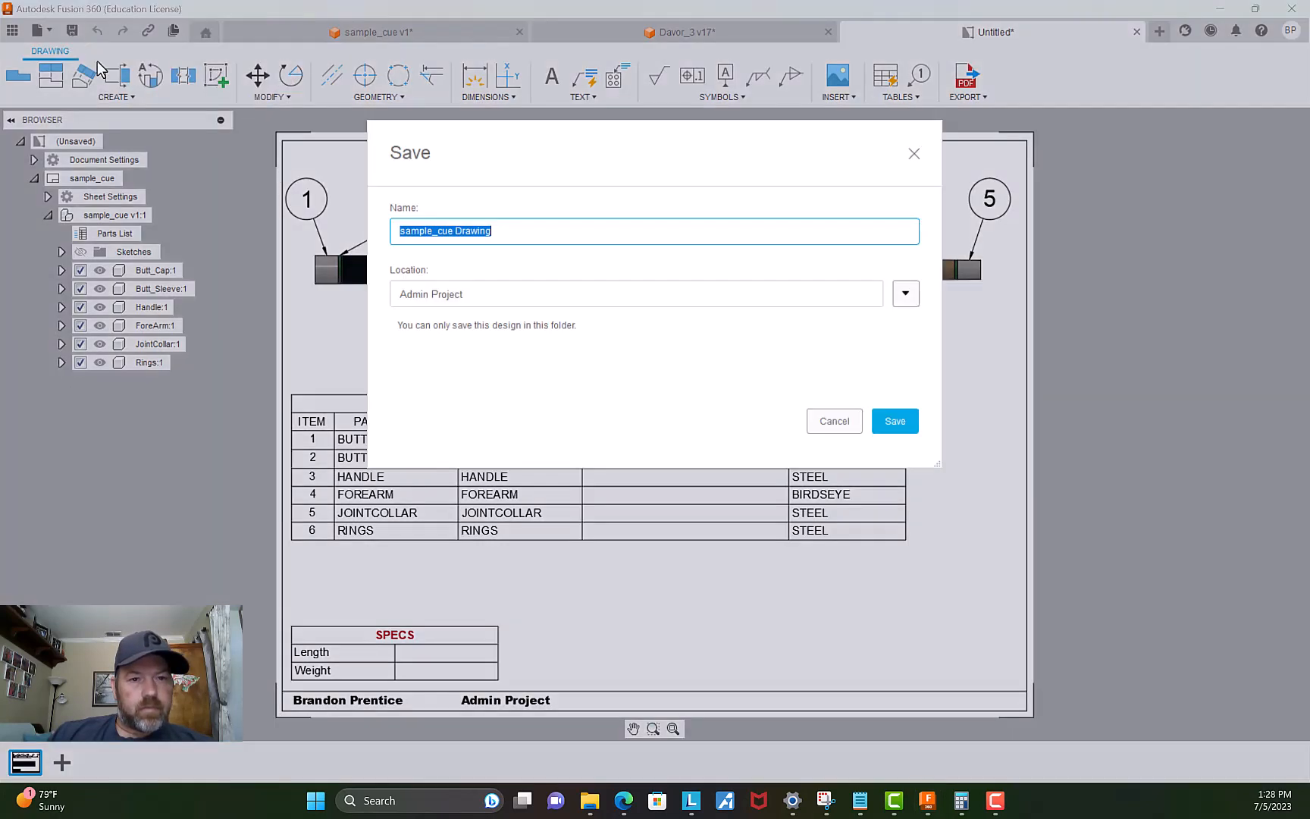
click(897, 427)
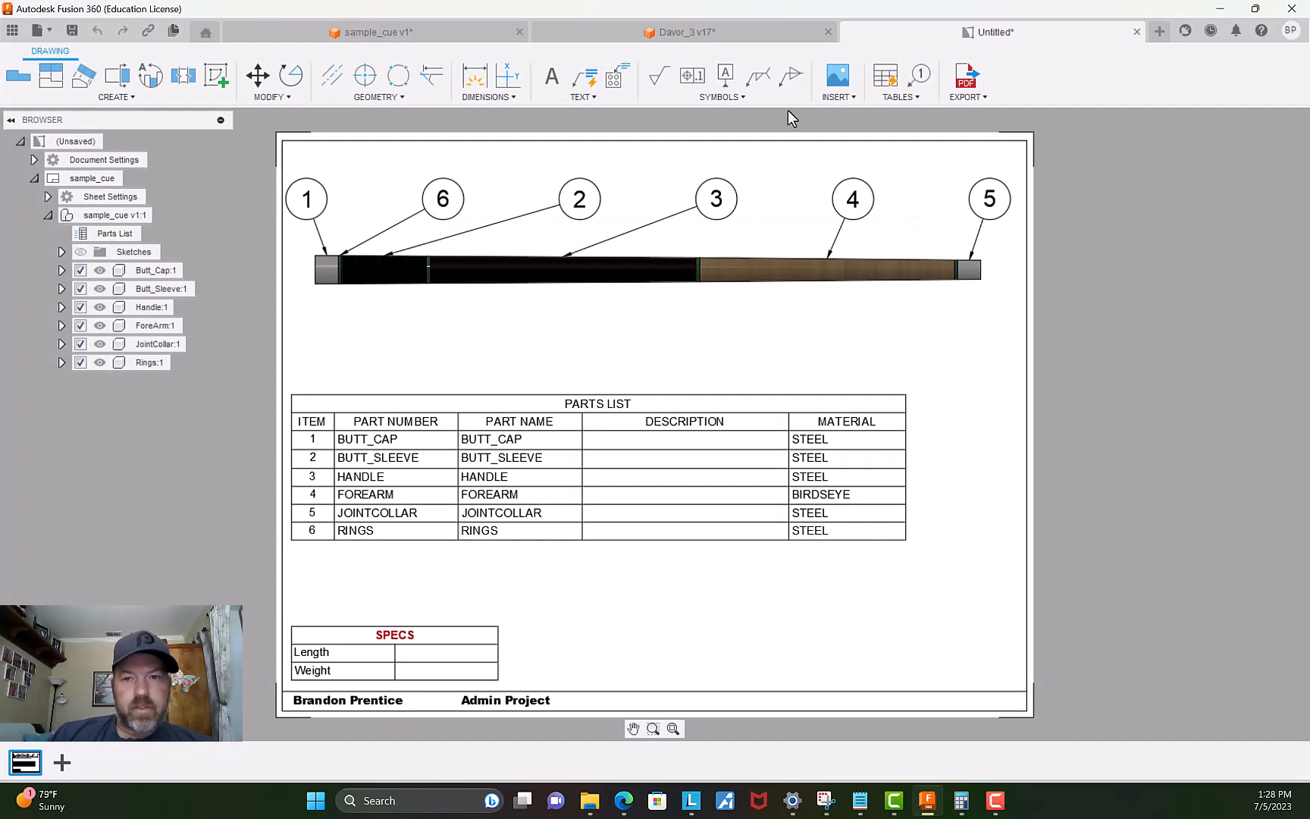
Return to the sample_cue design and save it as a new version.
click(395, 30)
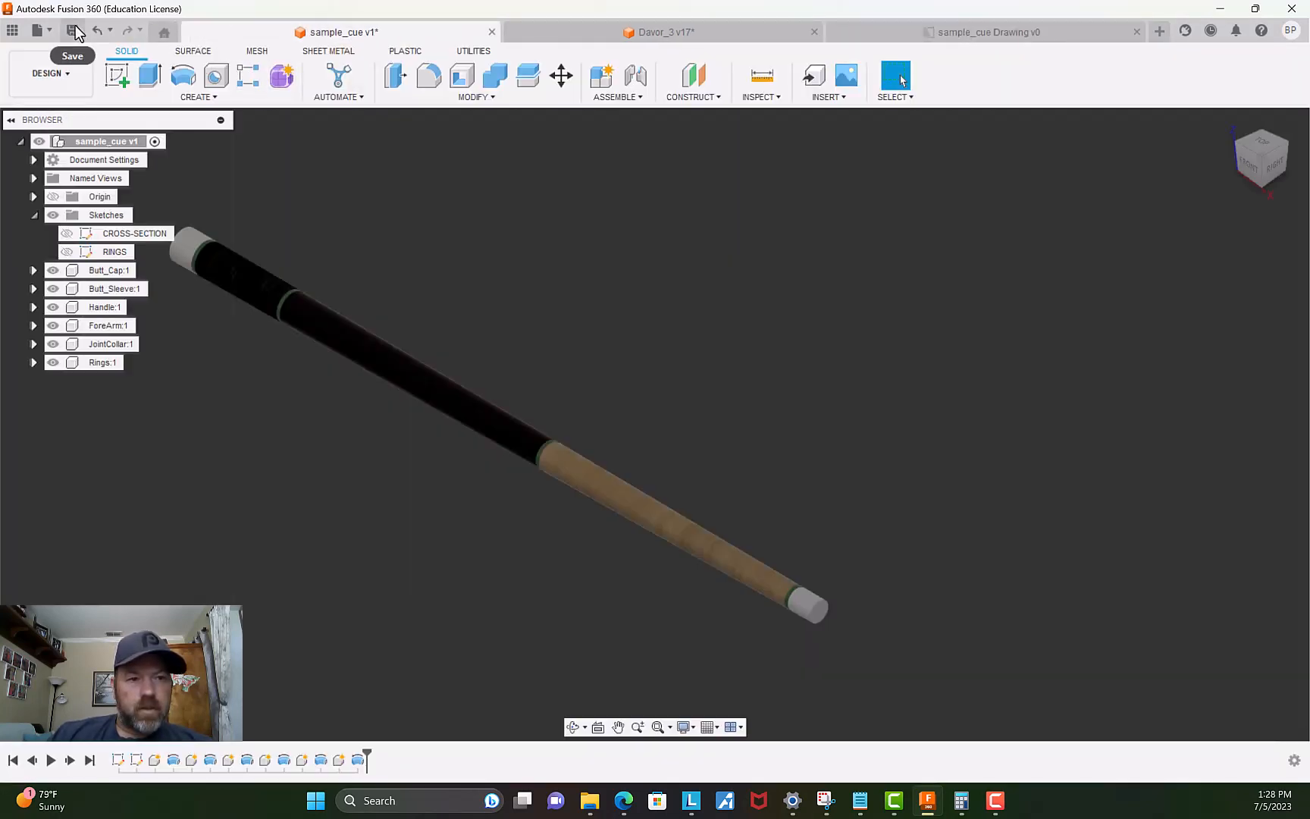
click(72, 31)
click(642, 435)
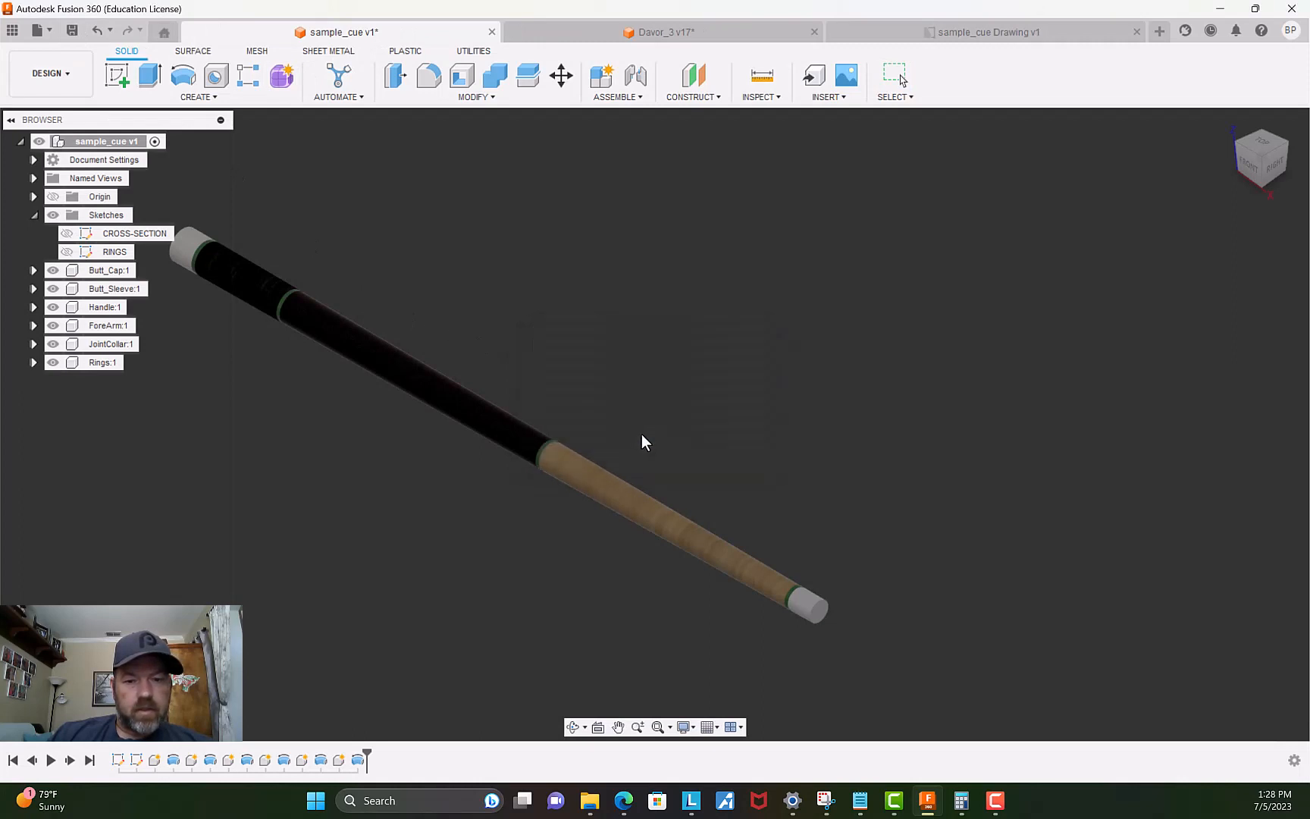
Update sample_cue Drawing from the changed reference design and check the materials in its parts list.
click(988, 32)
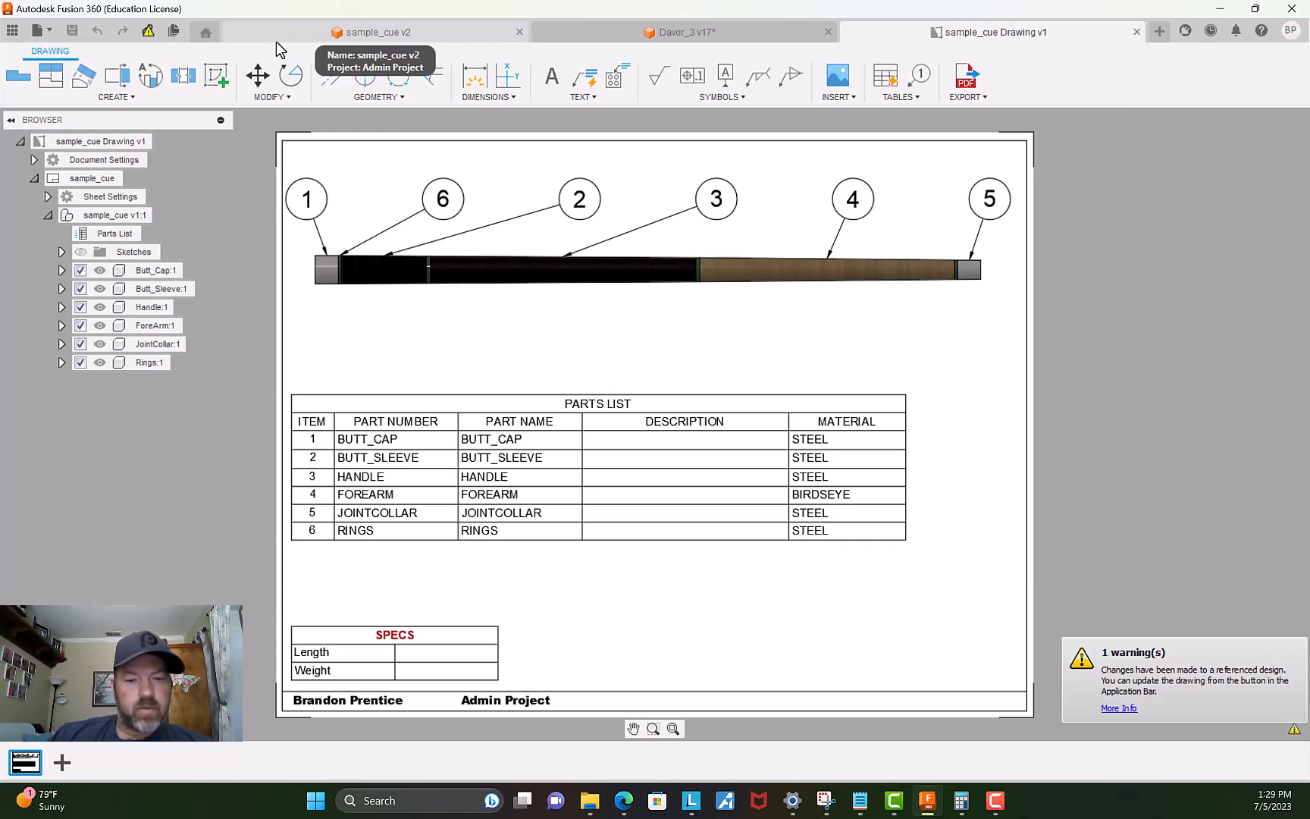
click(147, 32)
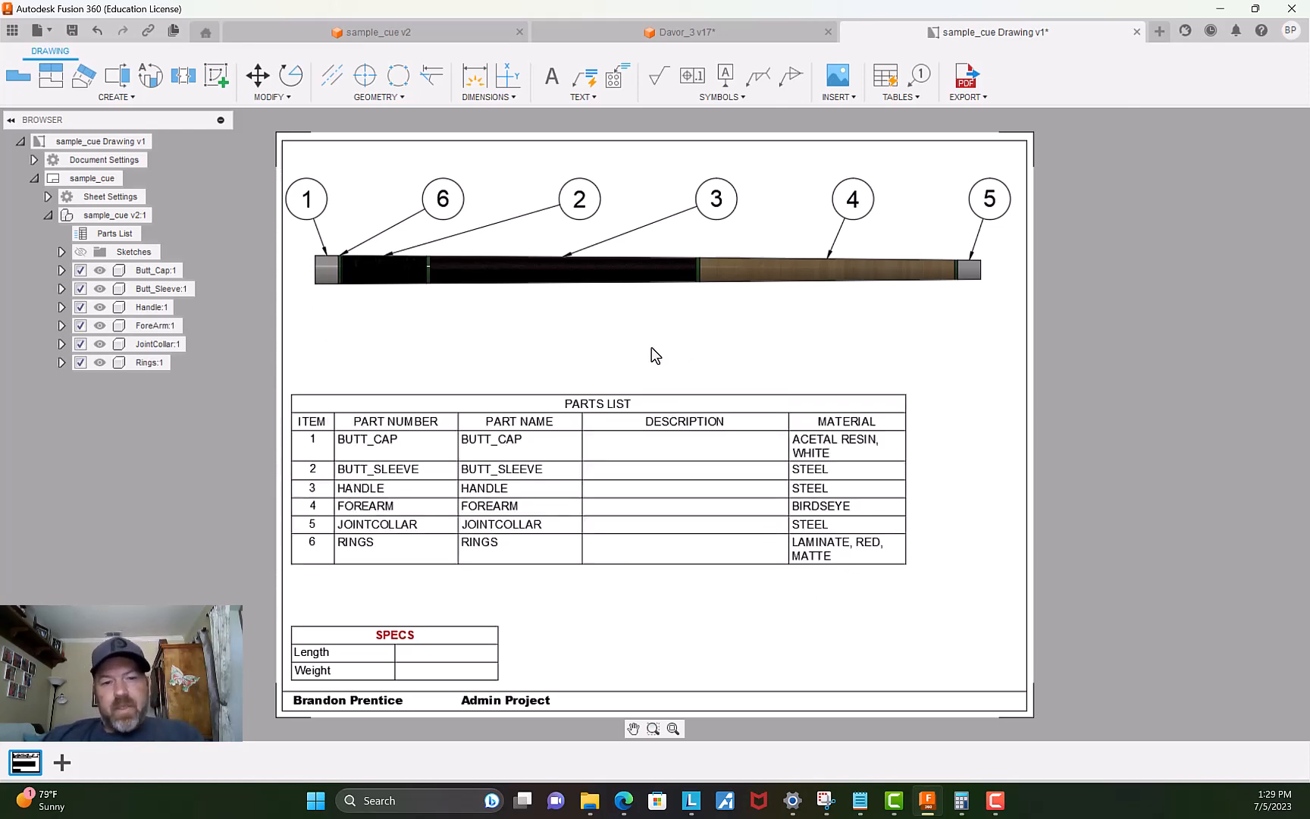
scroll(531, 334, up, 1)
scroll(531, 334, up, 1)
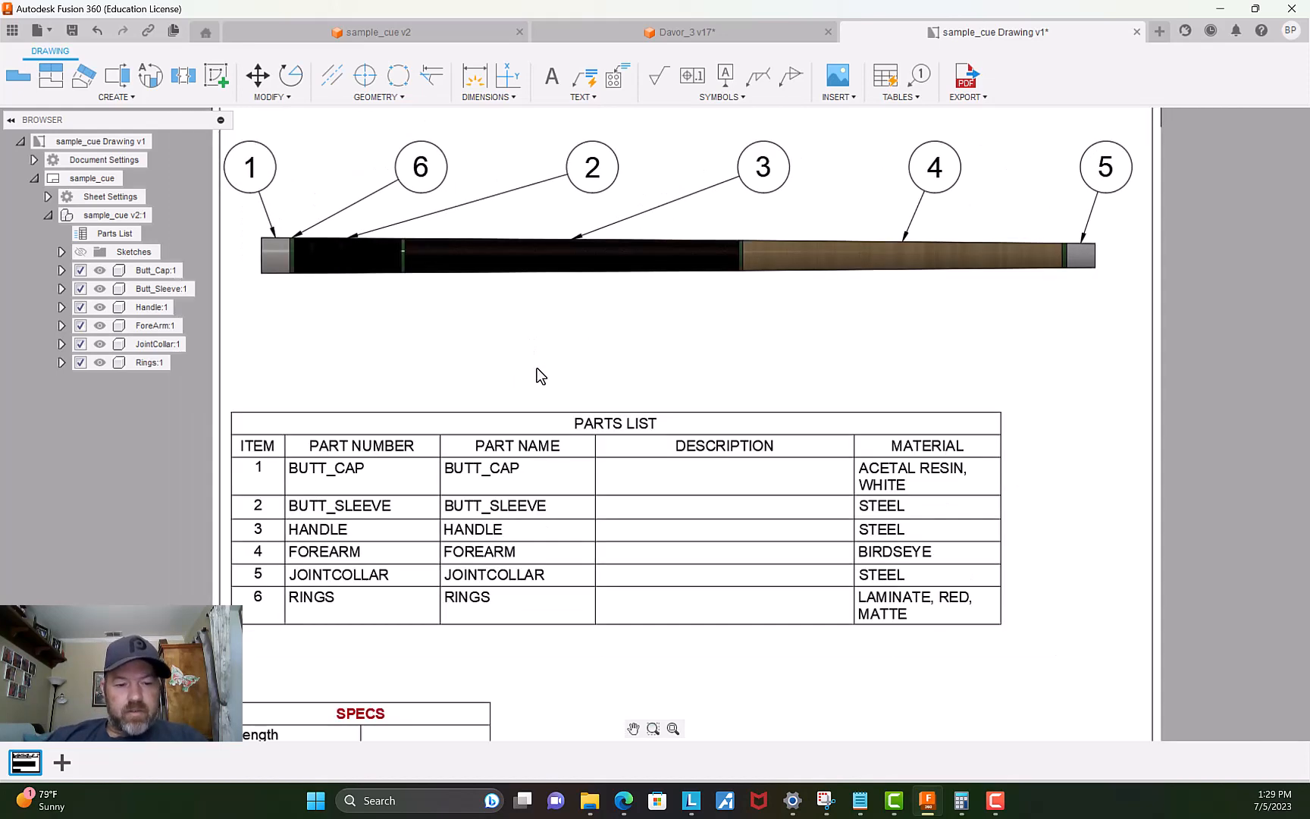
scroll(540, 376, up, 1)
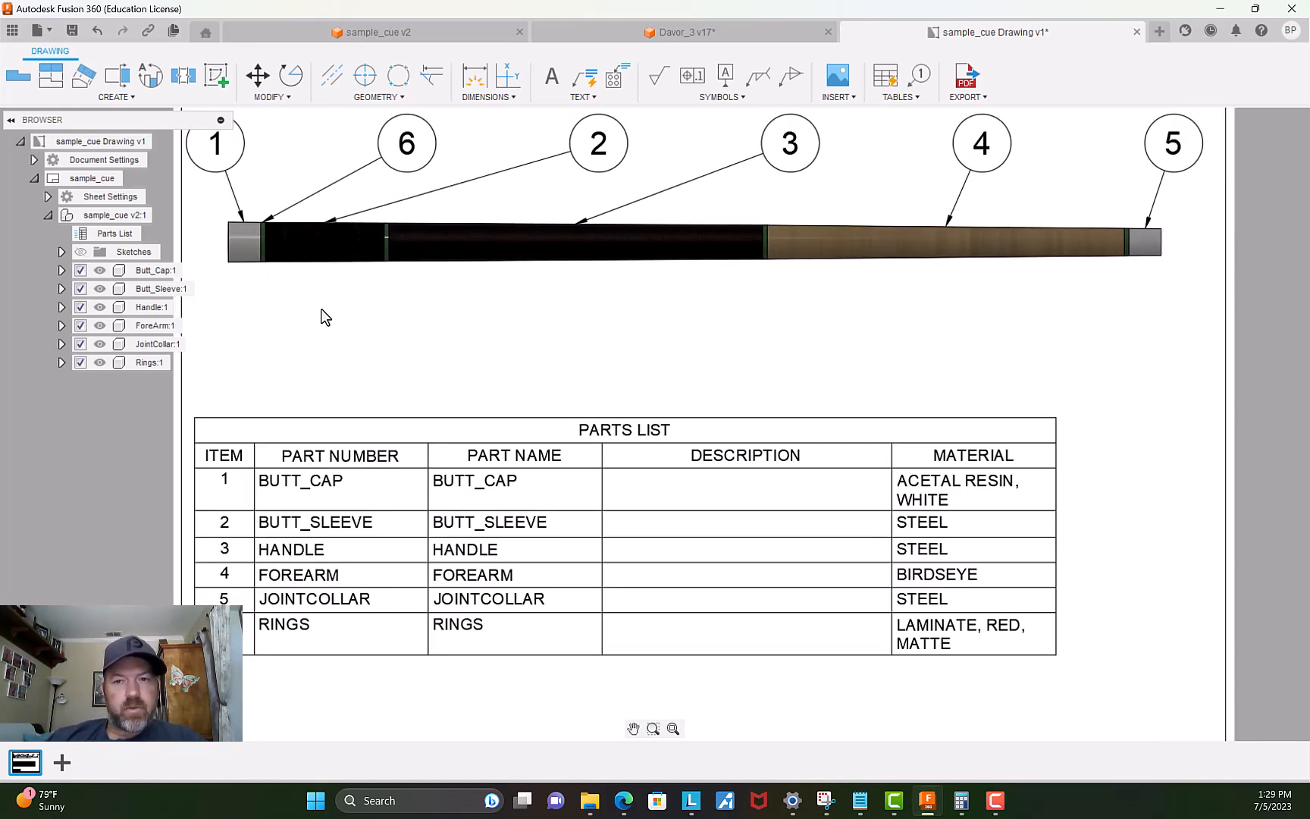
Switch back to the sample_cue design from its updated drawing.
click(378, 33)
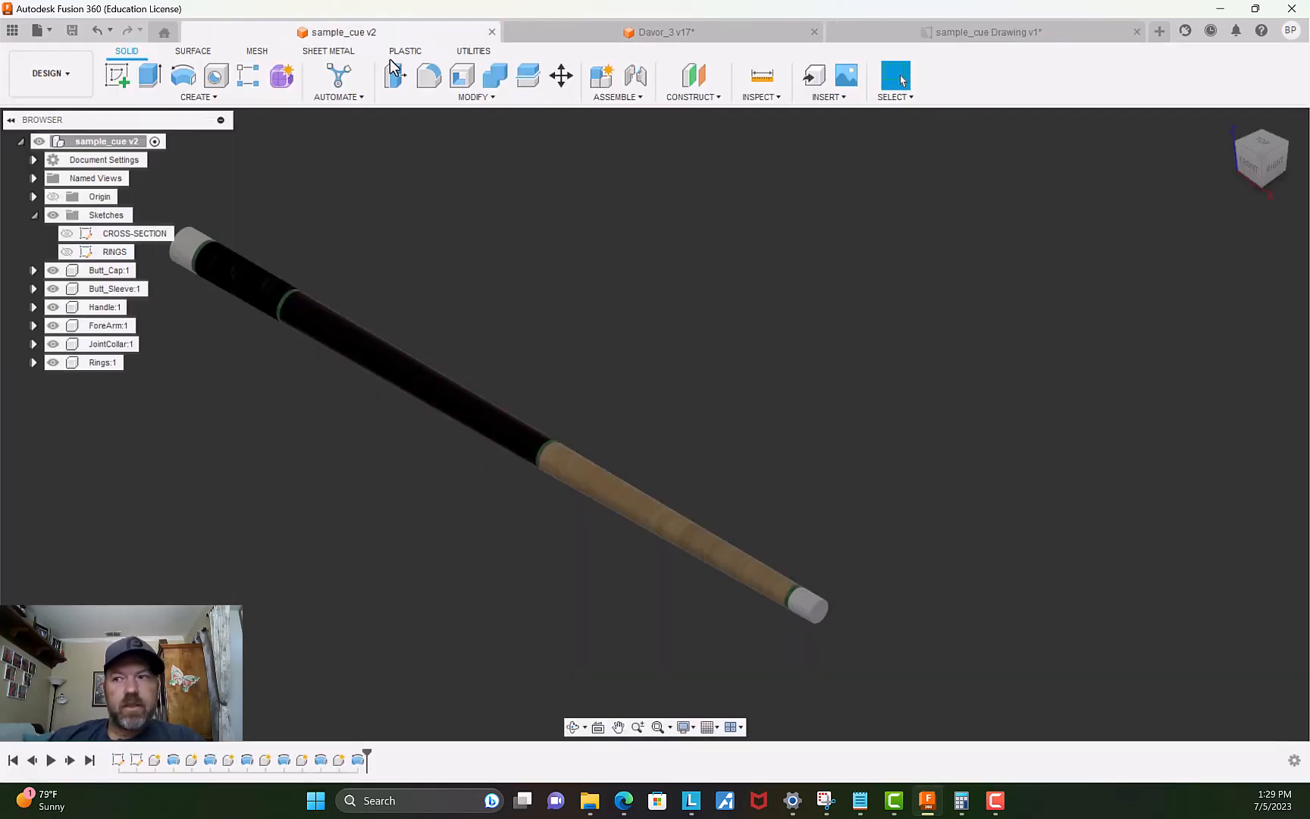